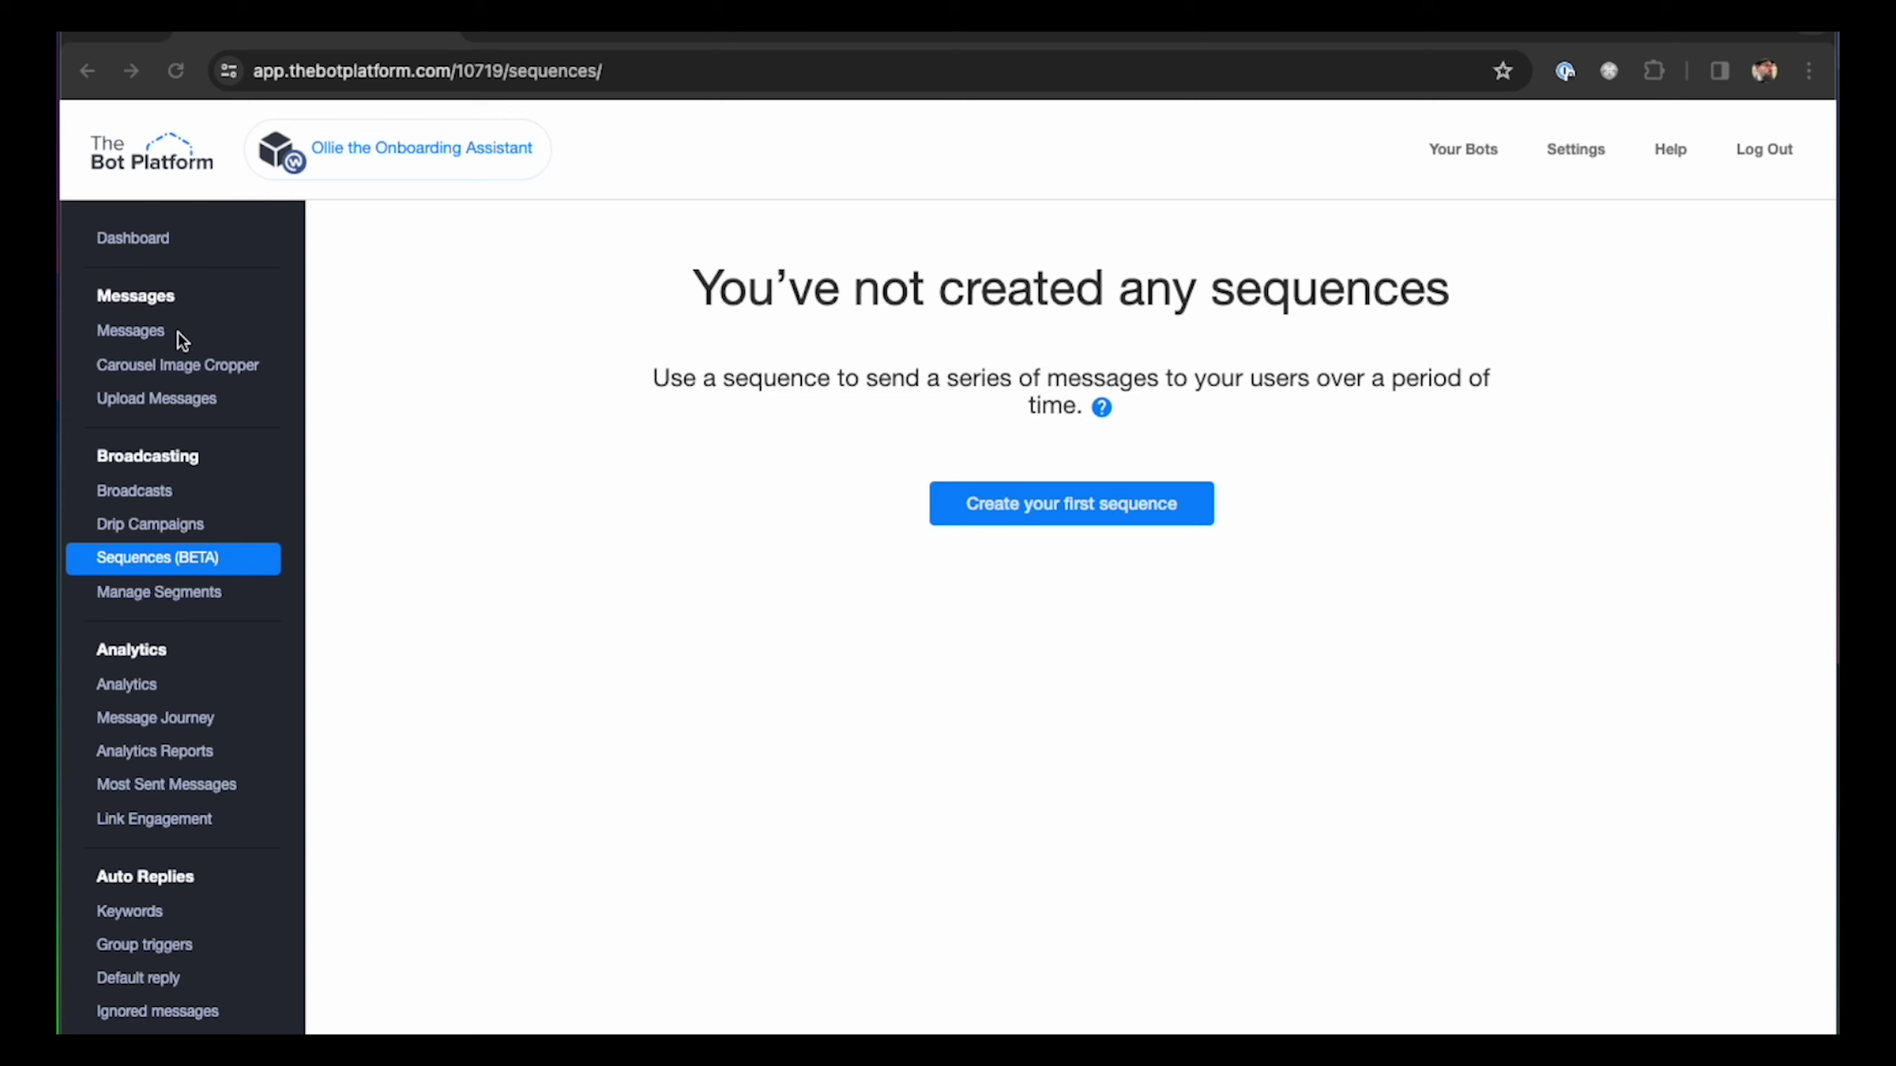
Step: Look over the Dashboard and the Messages list, then return to the Sequences (BETA) page
left_click(178, 240)
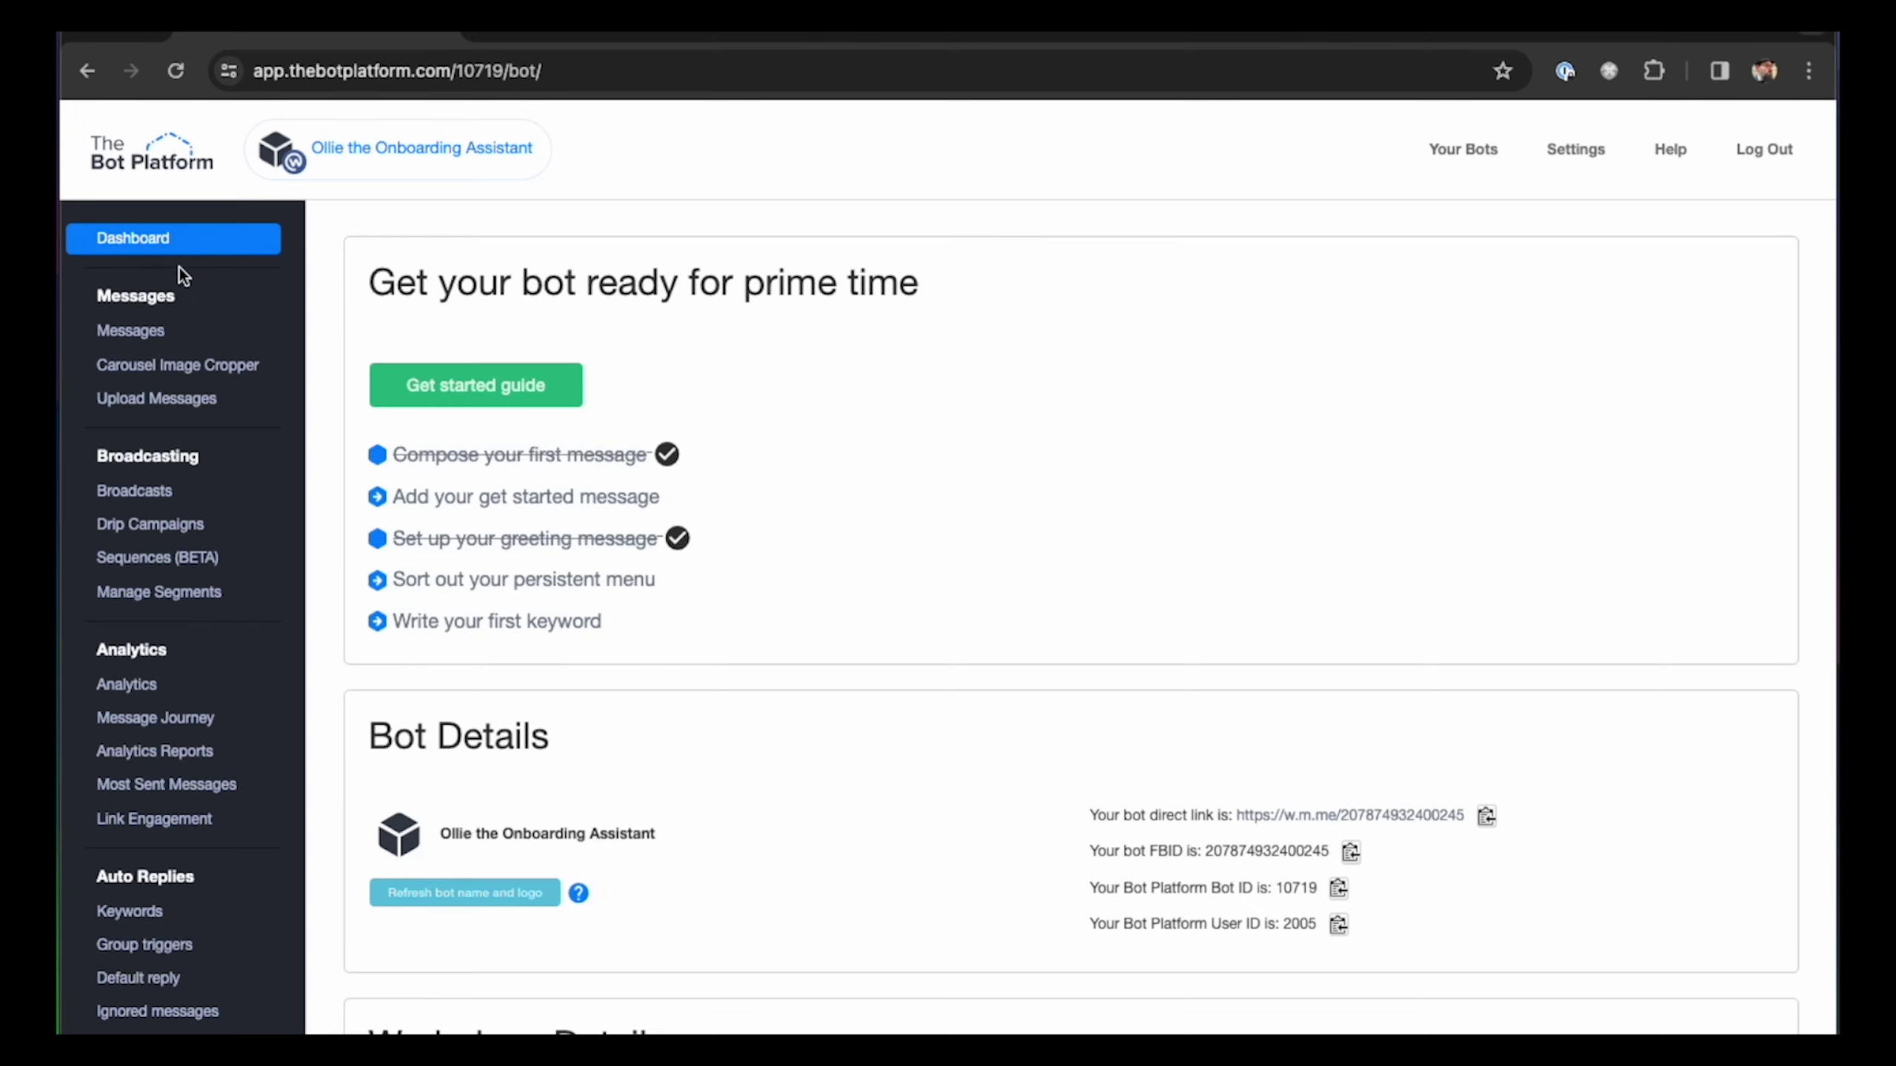
left_click(173, 331)
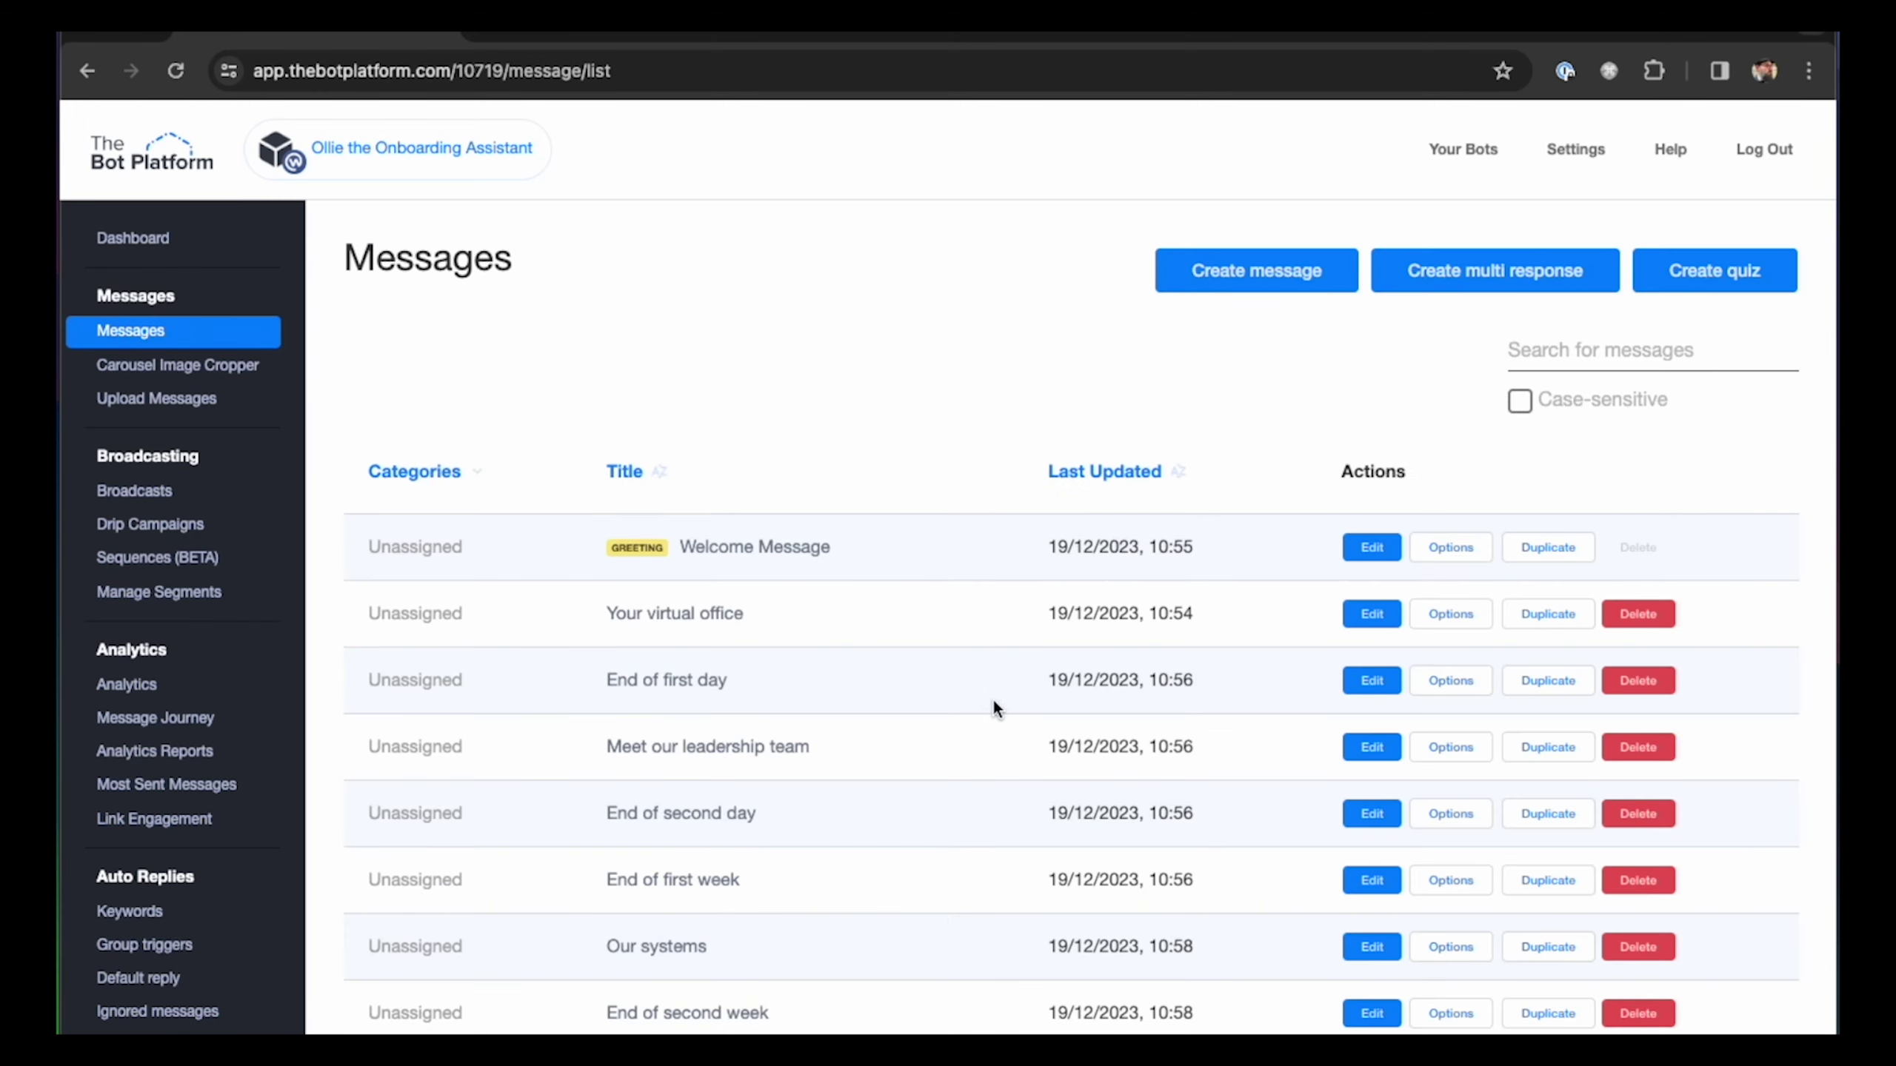
scroll(985, 703, "down", 2)
scroll(663, 921, "up", 1)
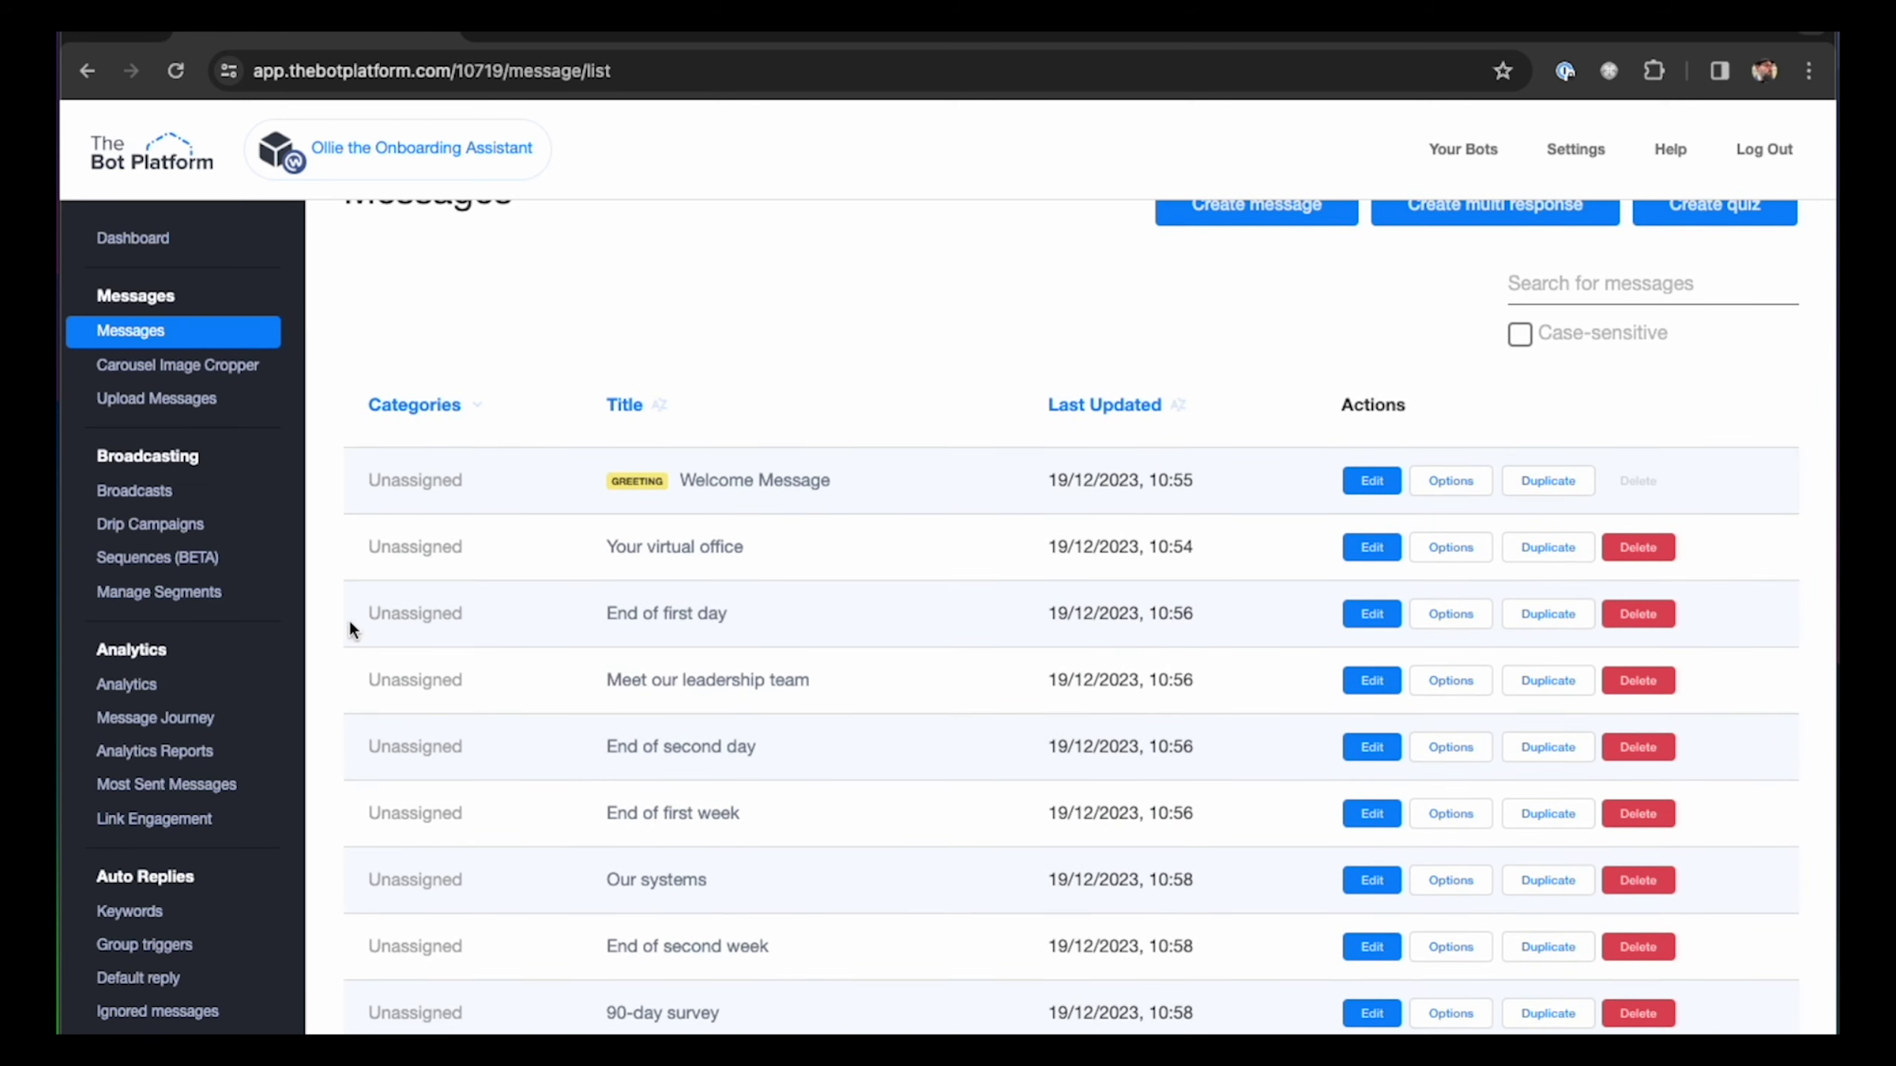
left_click(198, 559)
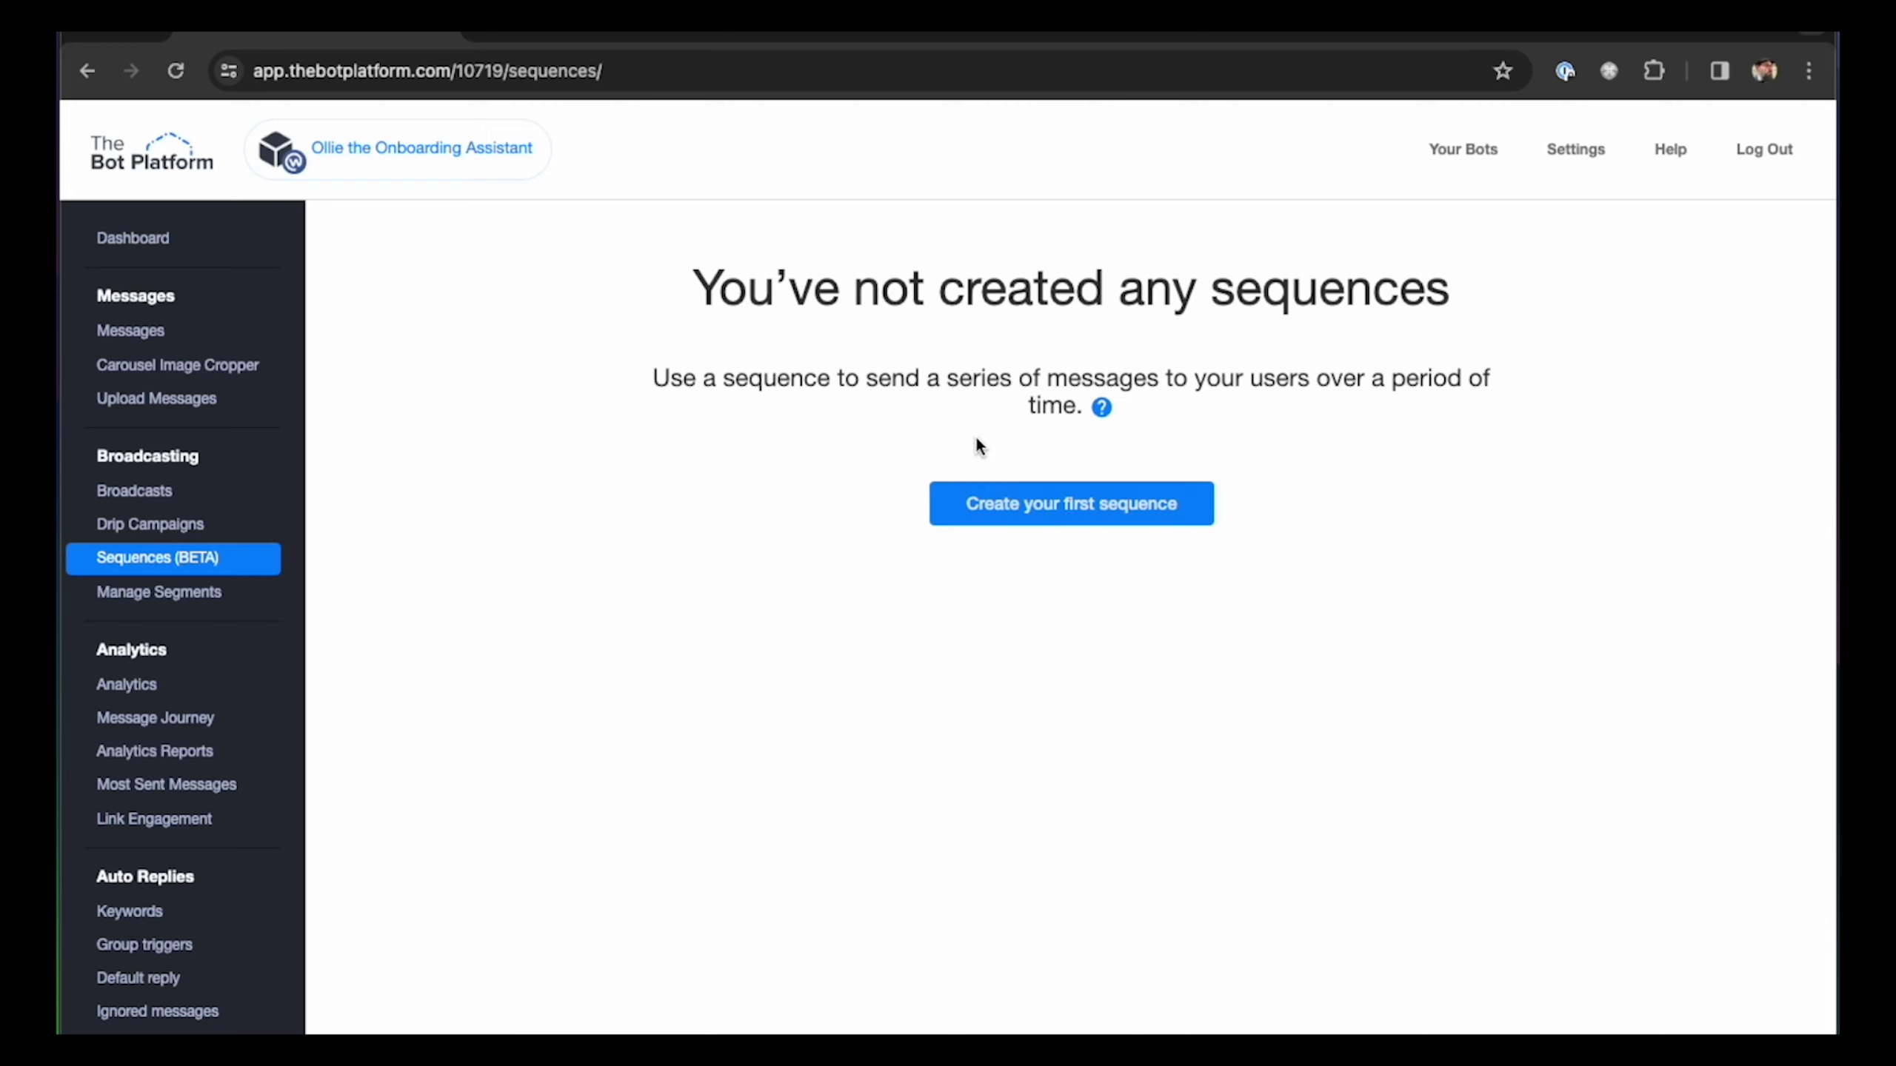
Step: Start the first sequence, keeping Europe/London as the saved timezone
left_click(1110, 507)
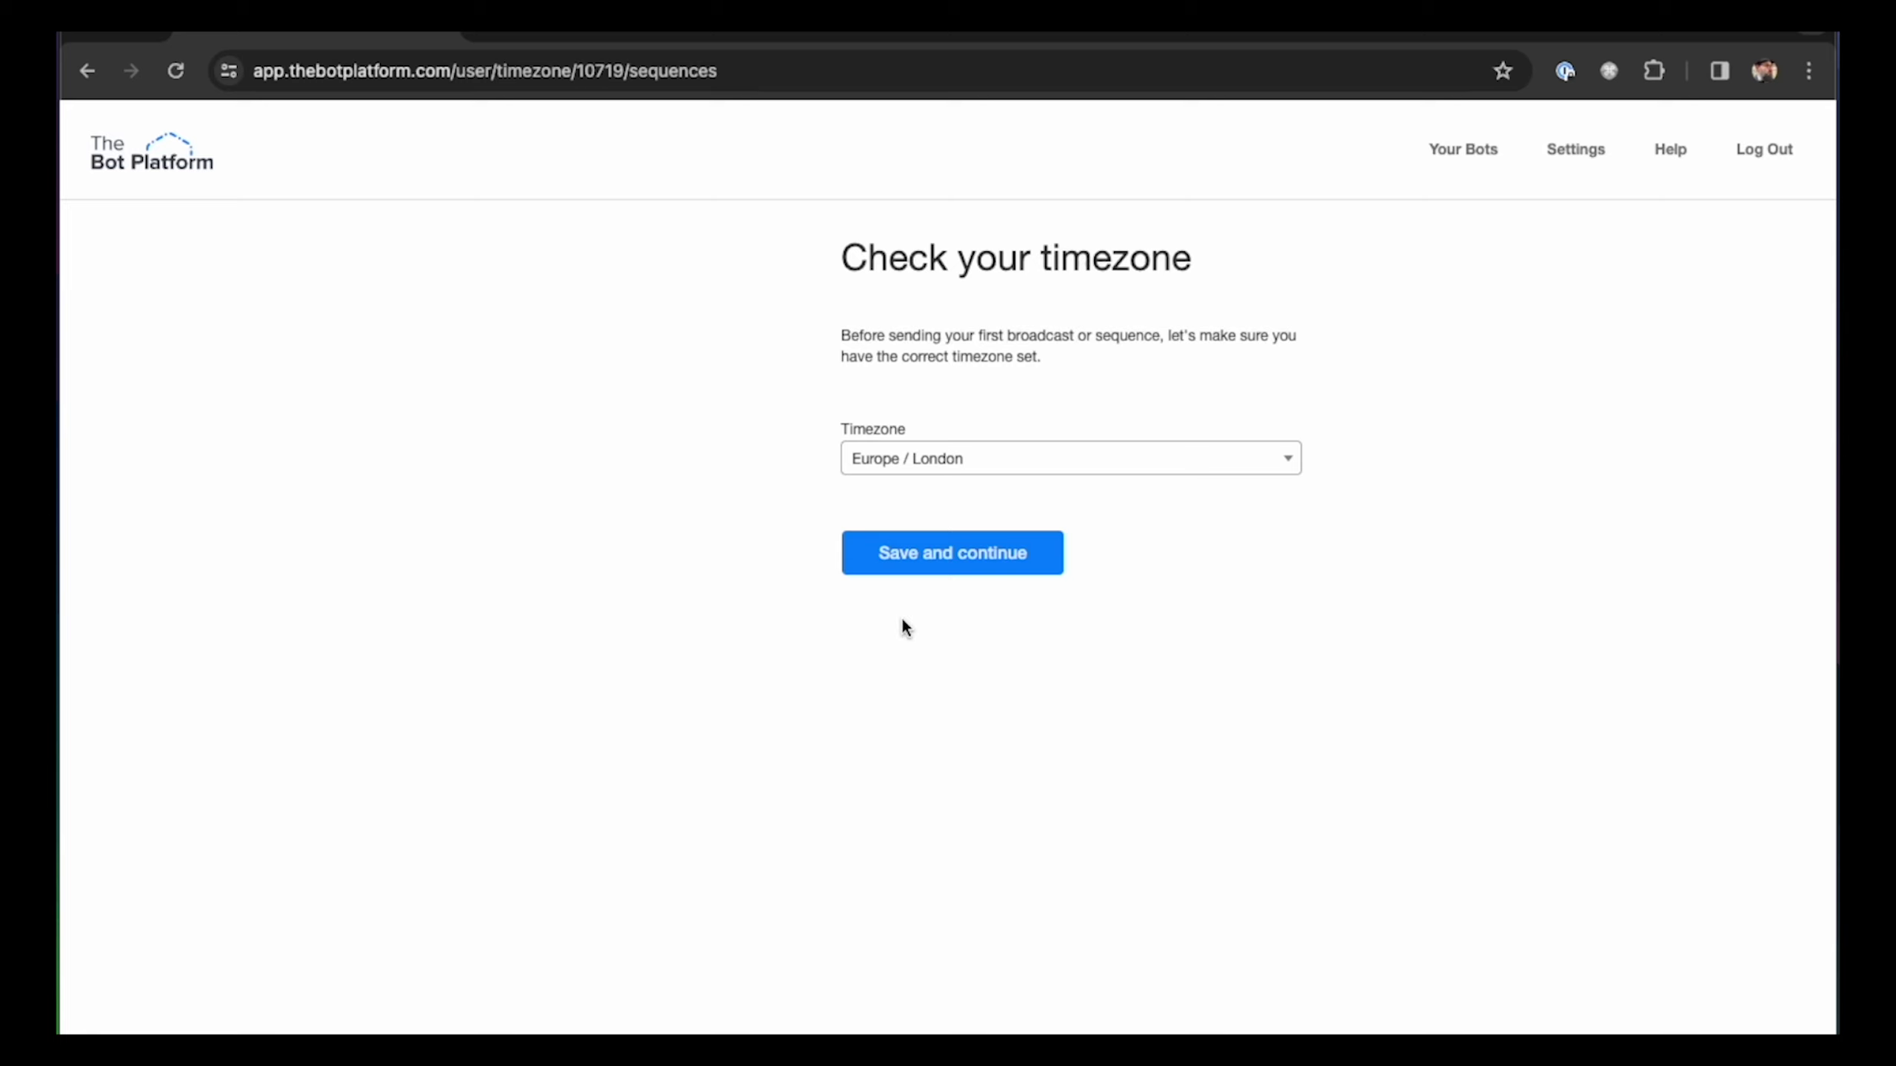
left_click(946, 561)
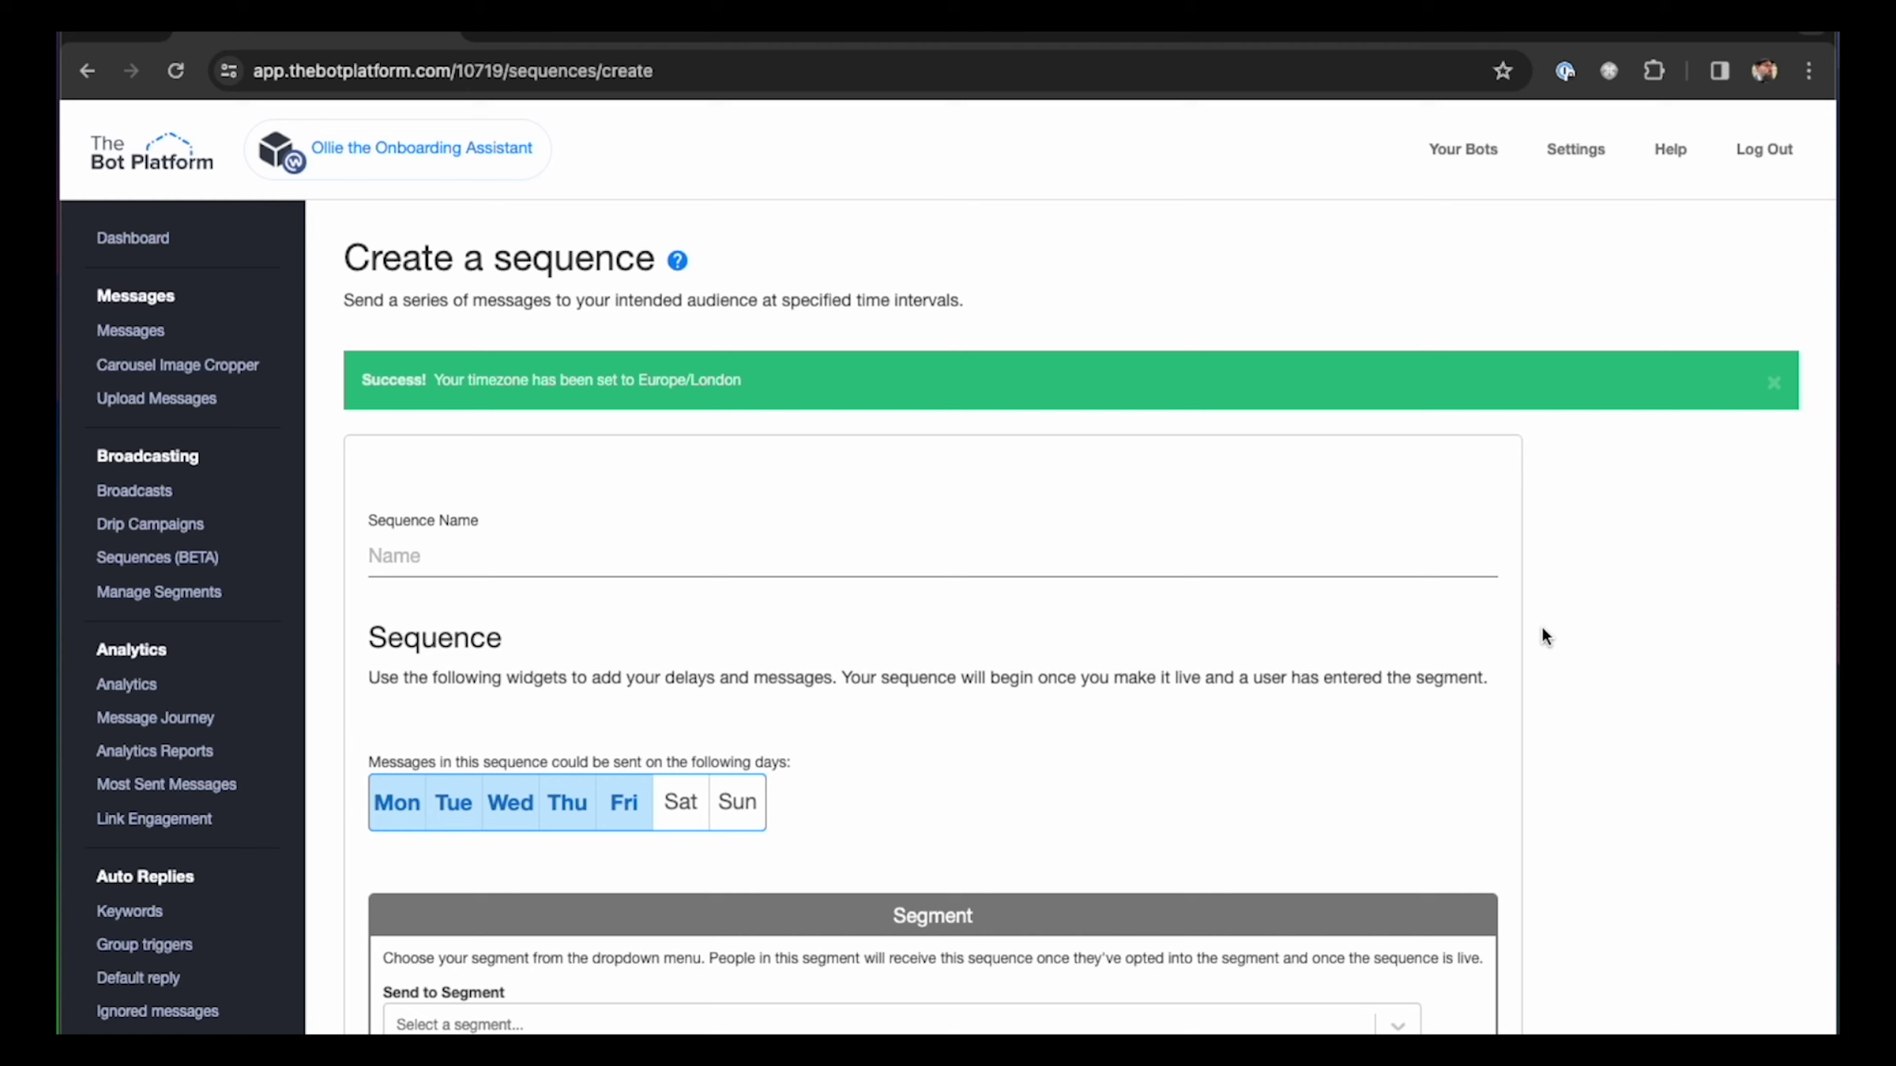
left_click(574, 569)
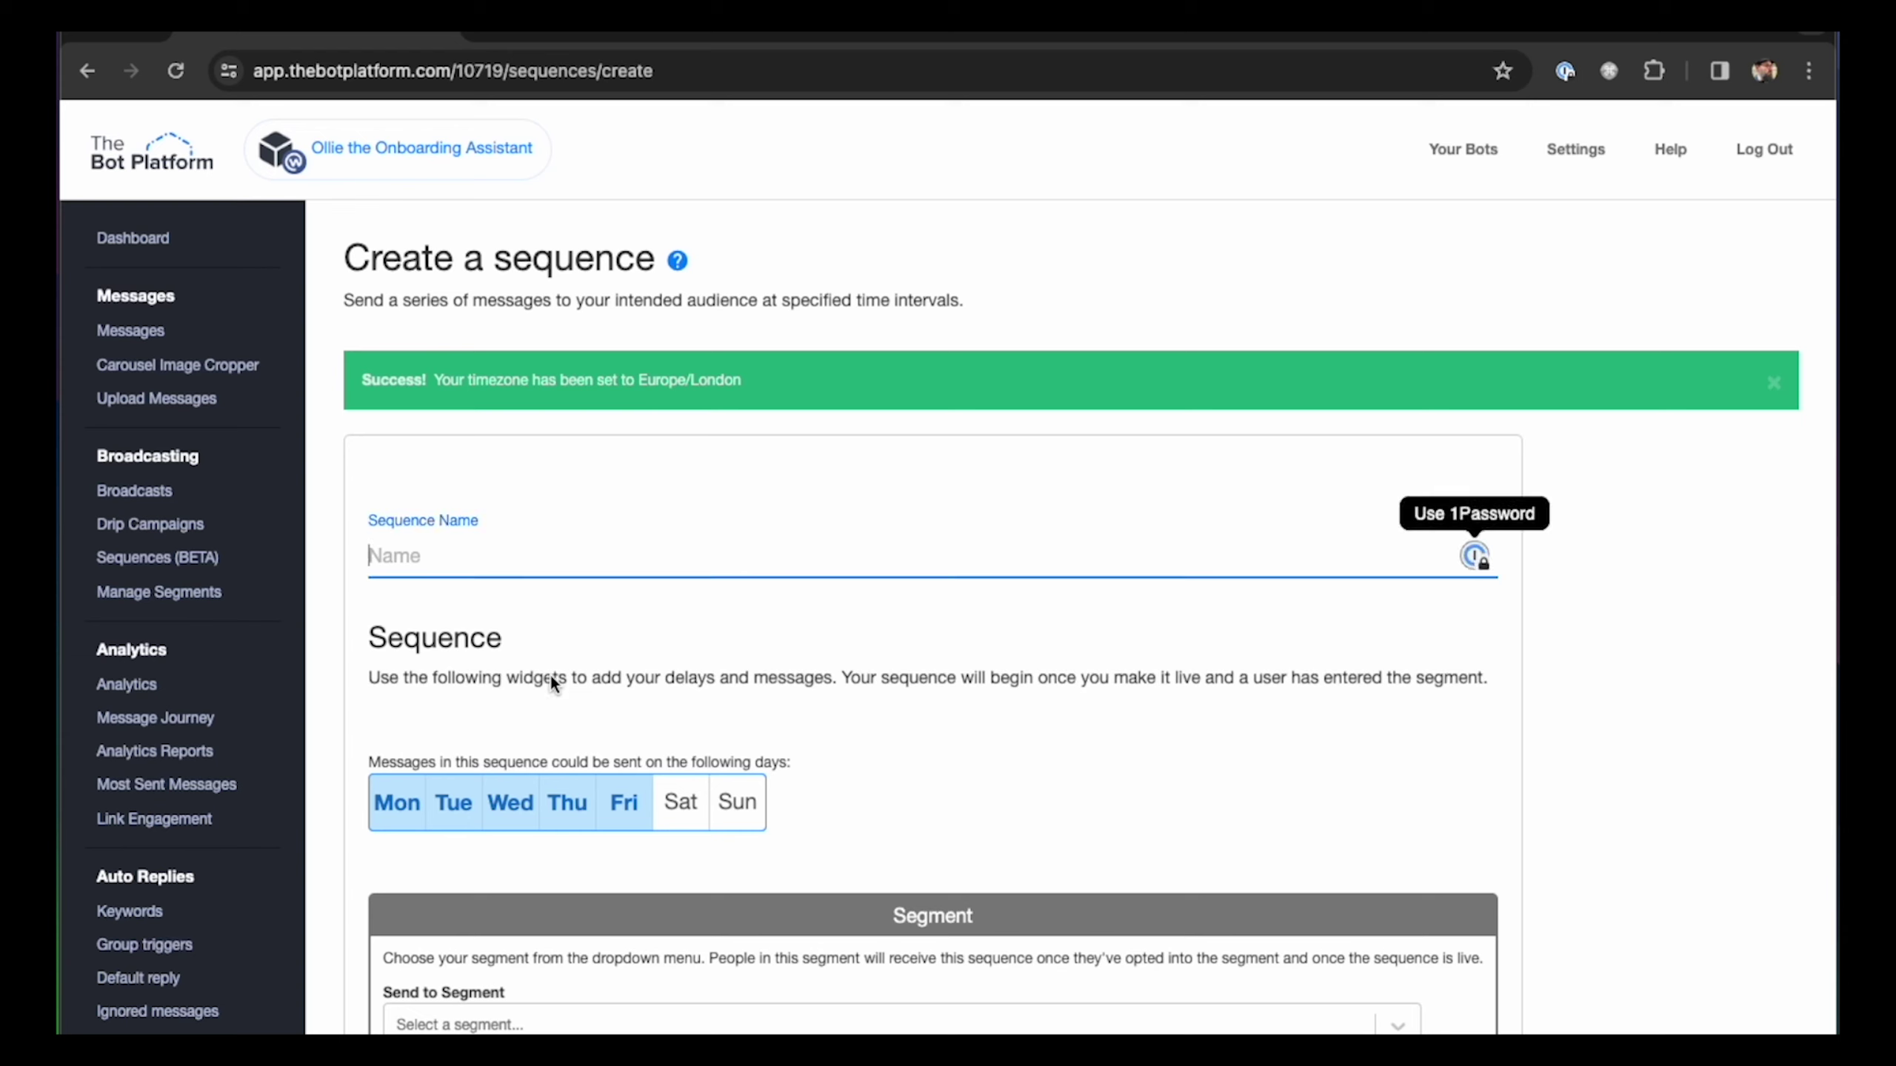
left_click(684, 811)
left_click(726, 808)
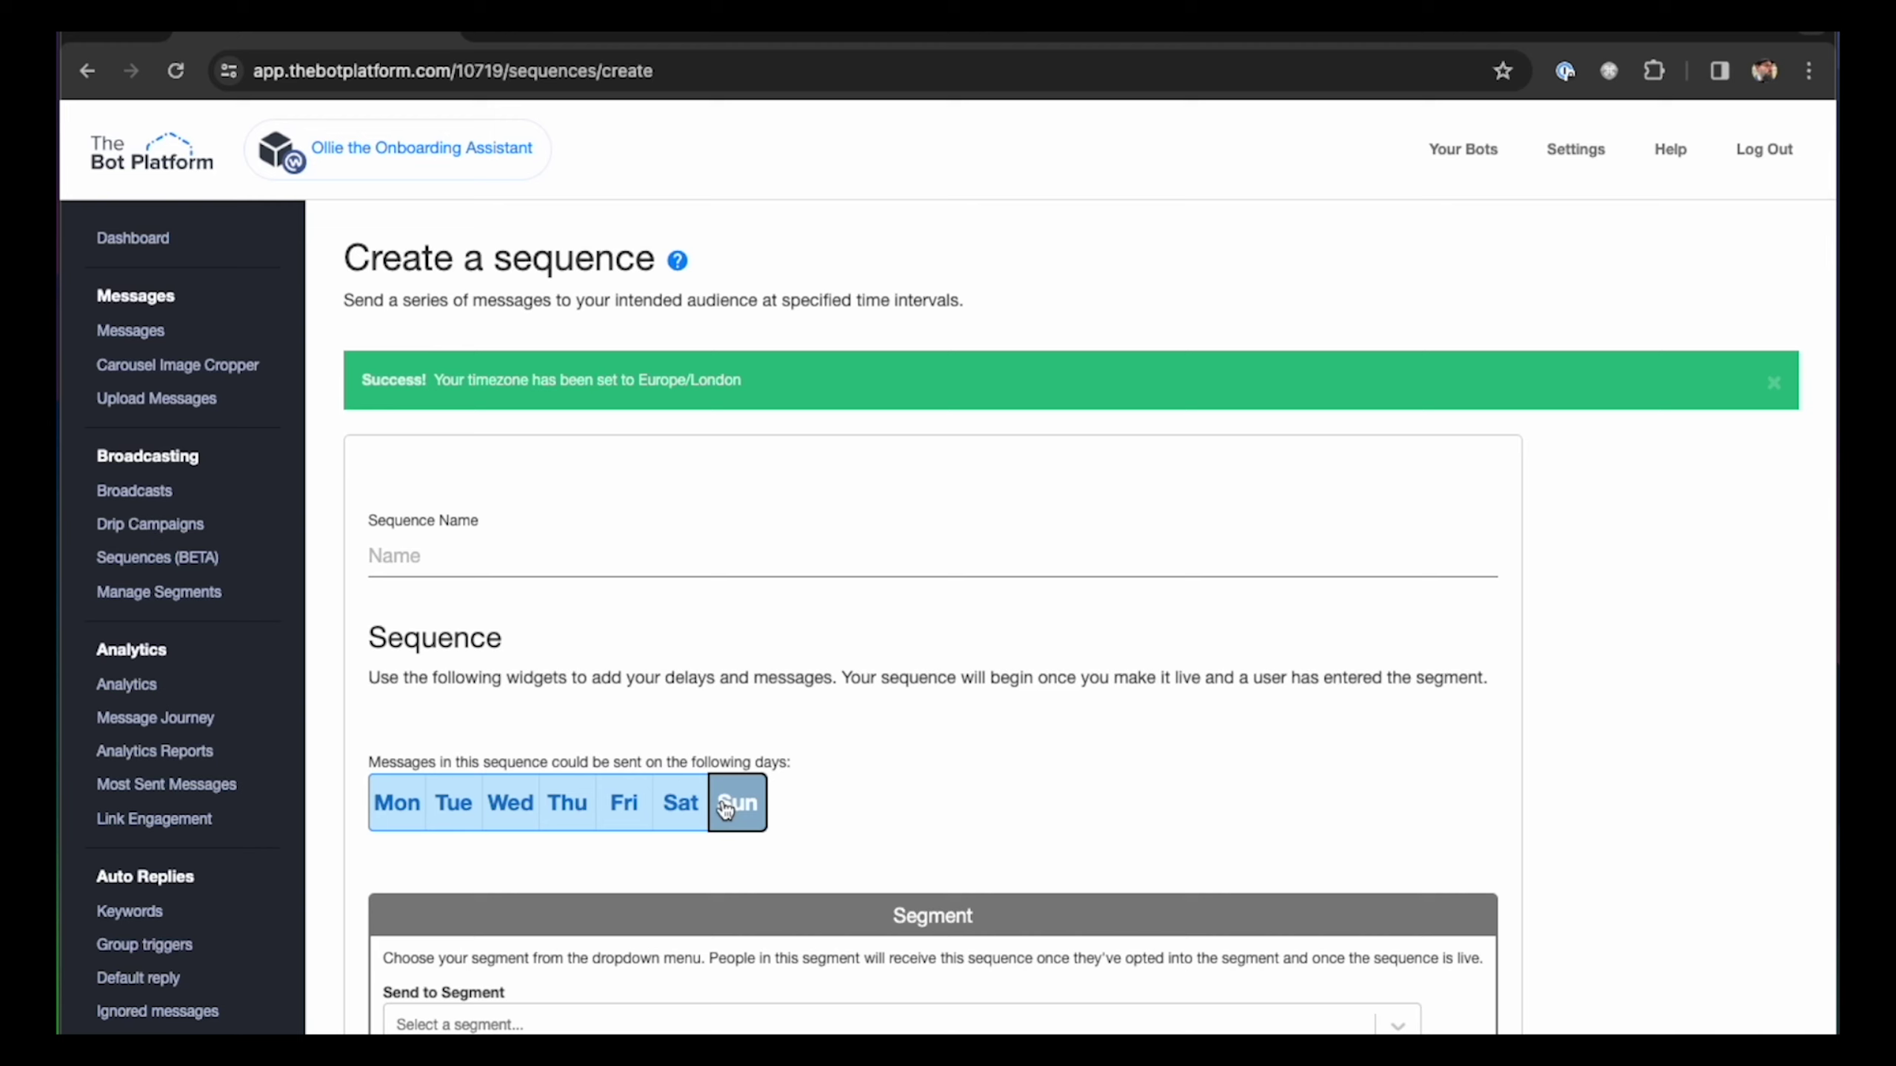
left_click(682, 805)
left_click(722, 825)
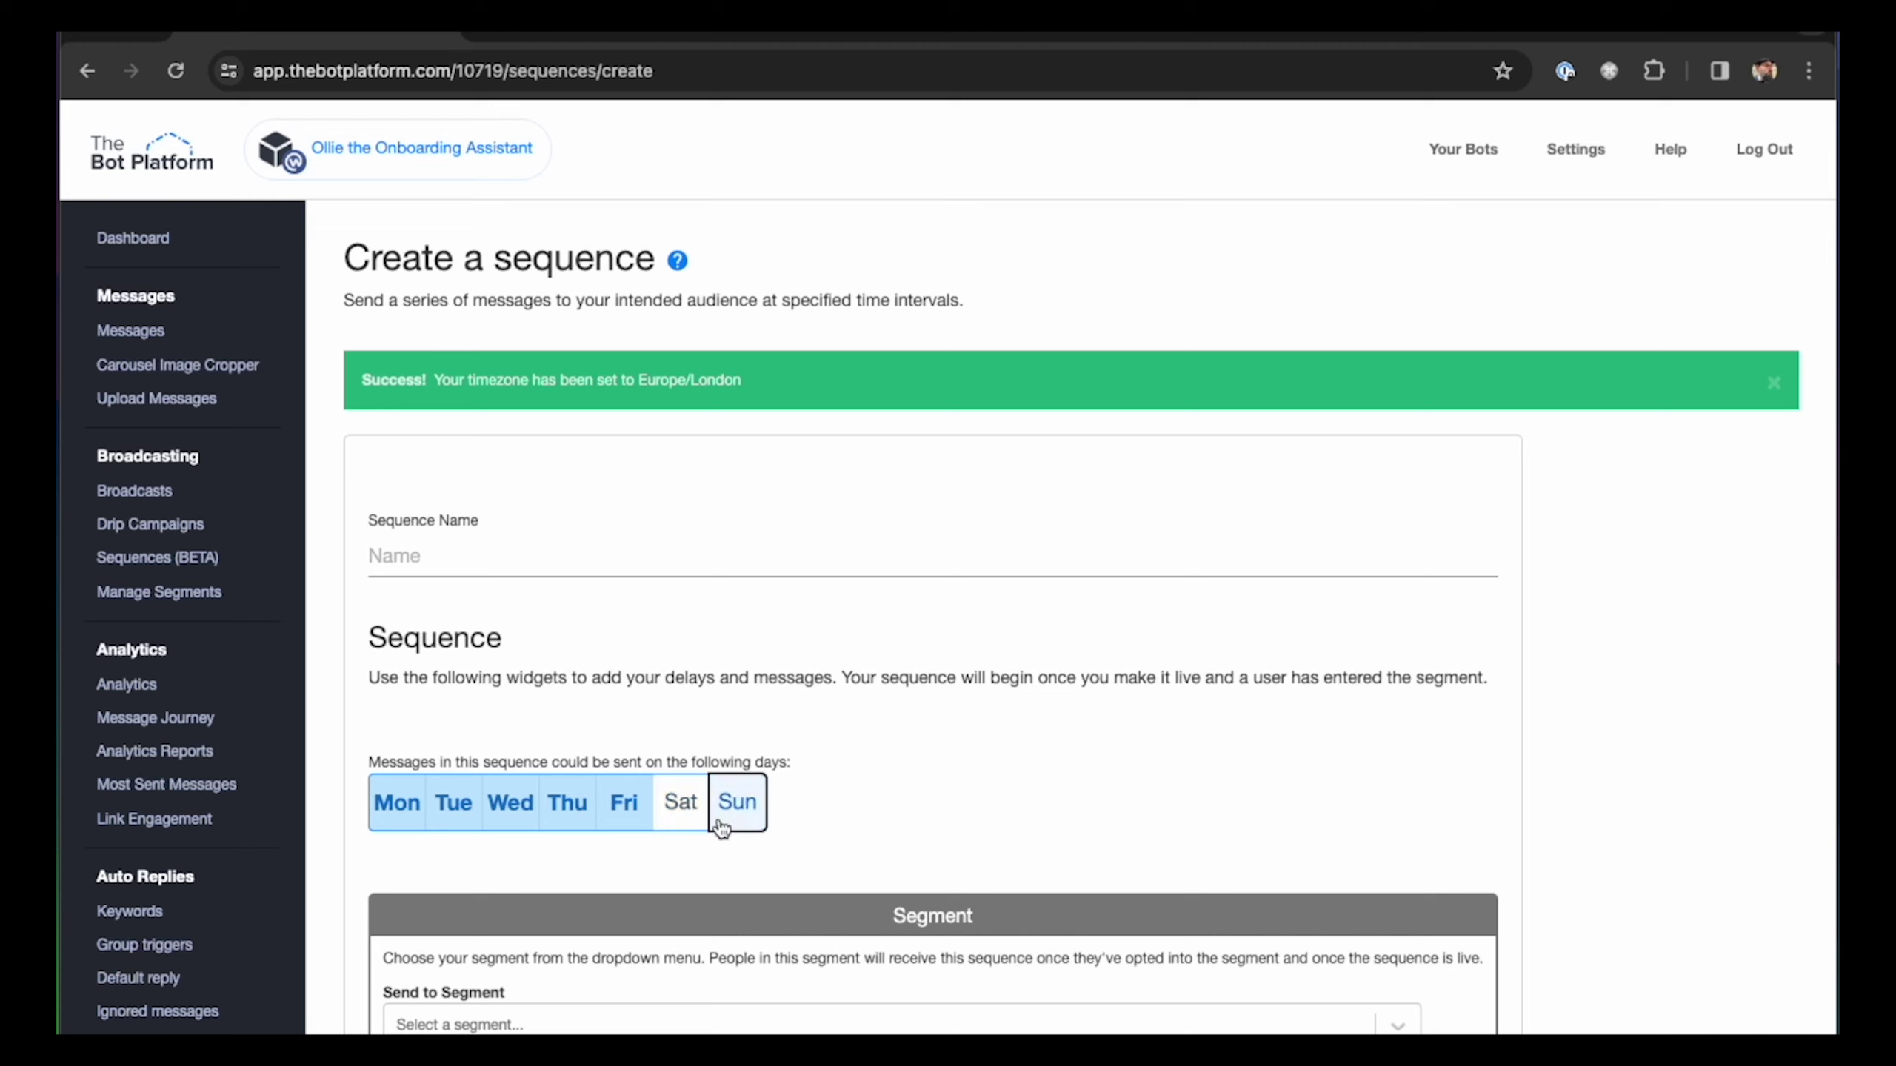
left_click(841, 823)
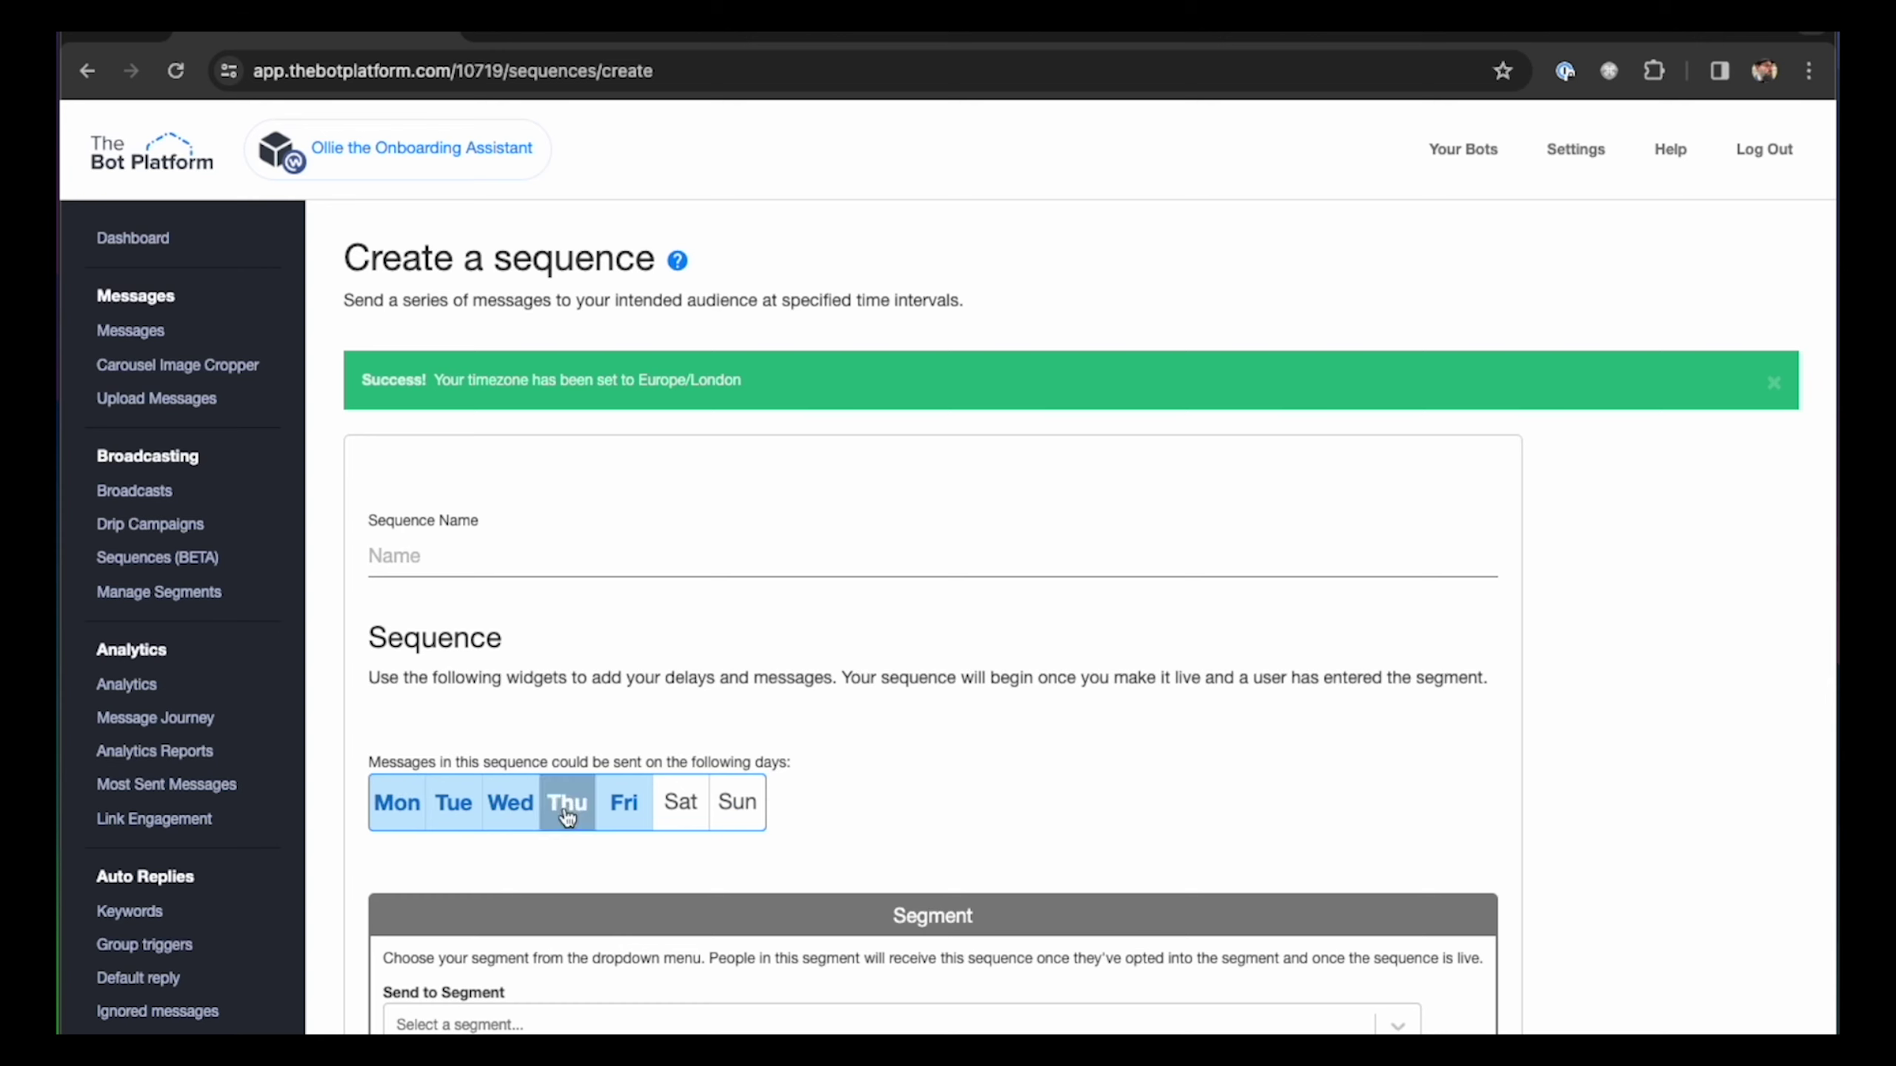
scroll(797, 855, "down", 3)
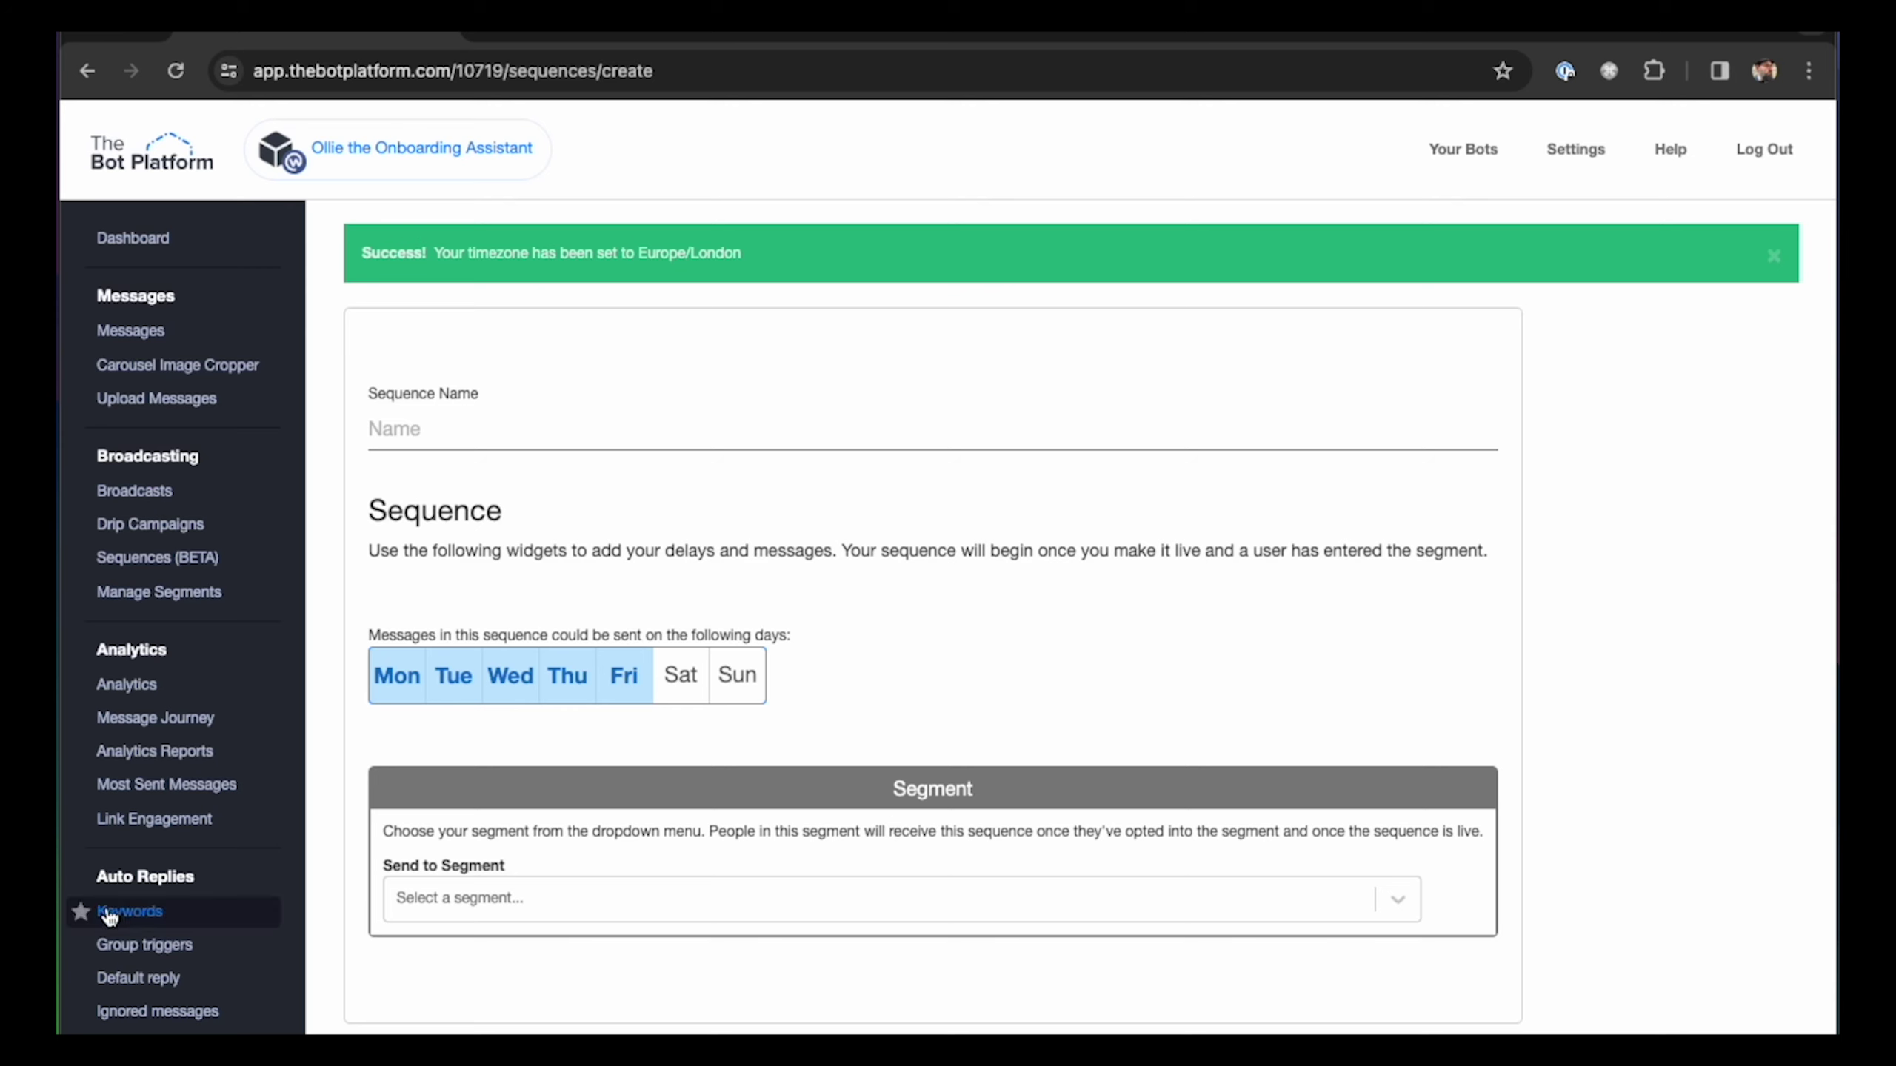
Step: Target the unnamed sequence at the onboardees segment
left_click(486, 913)
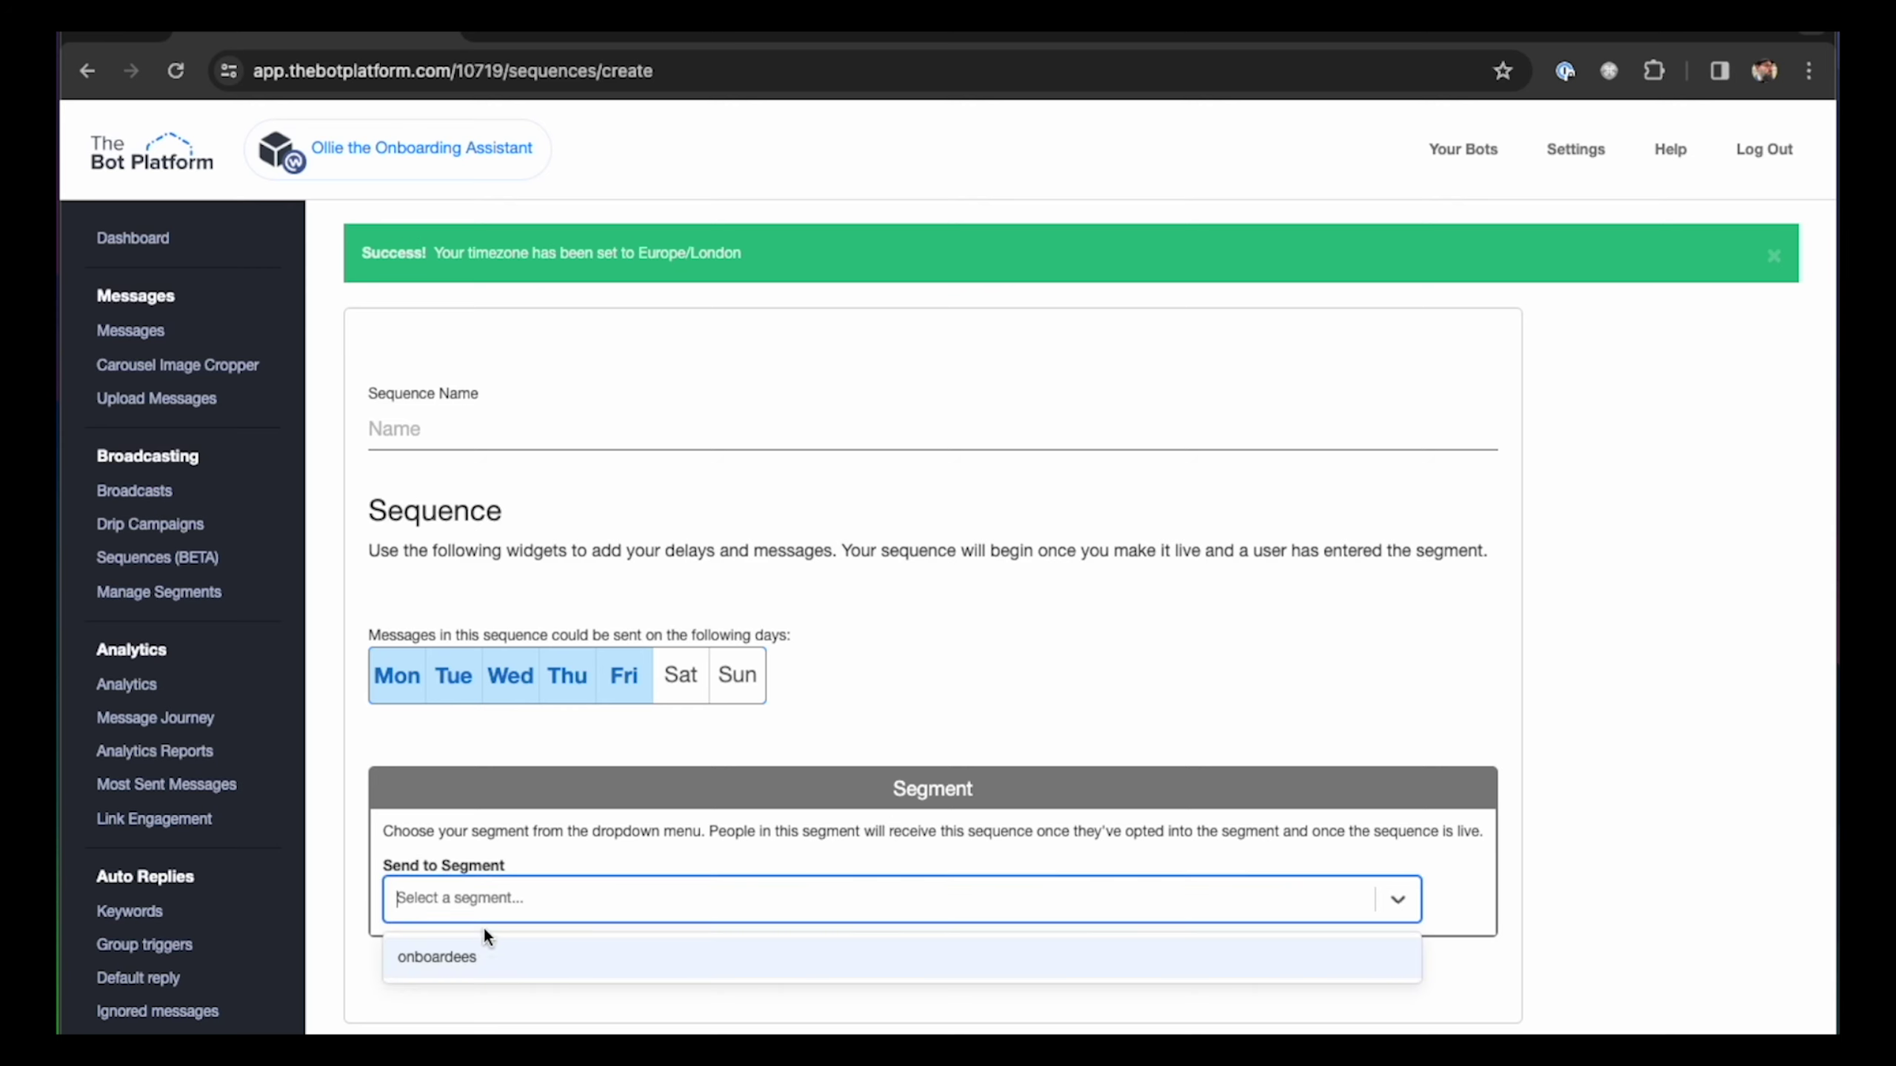
left_click(455, 958)
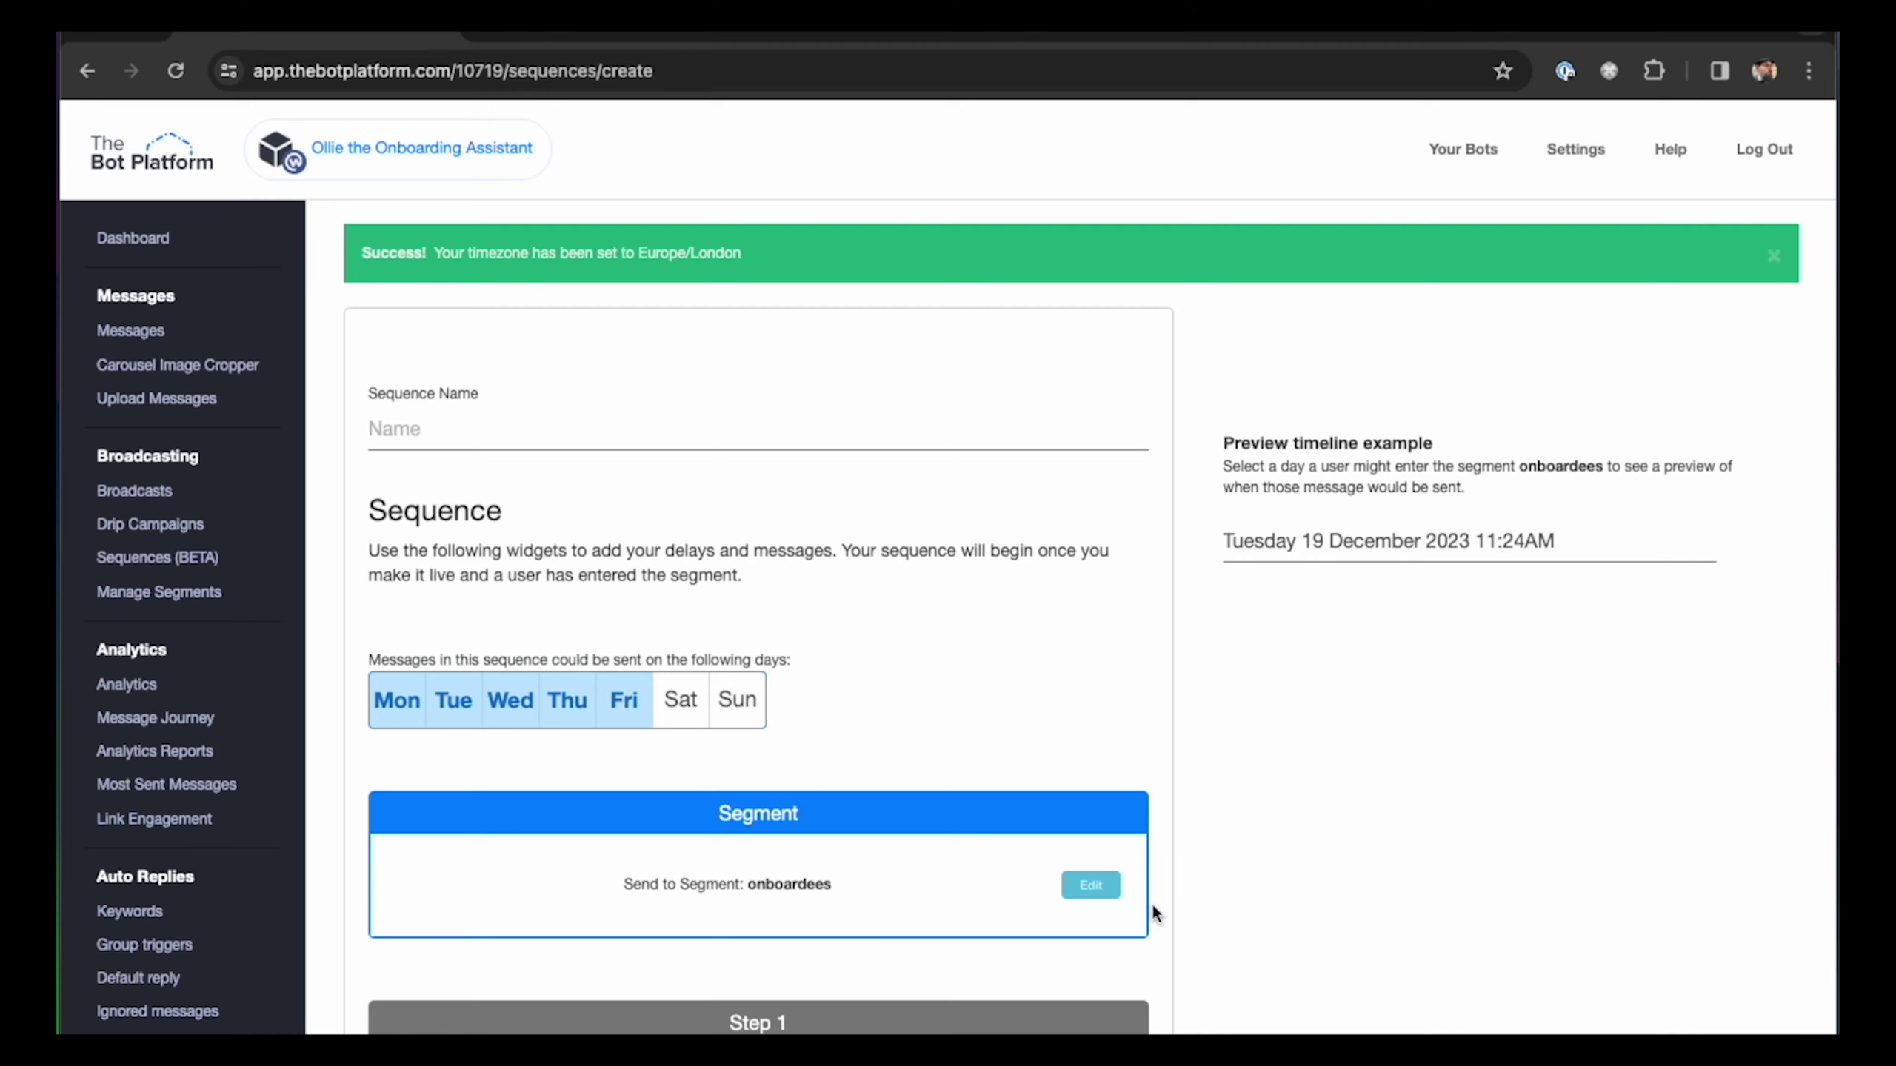
scroll(1153, 881, "down", 3)
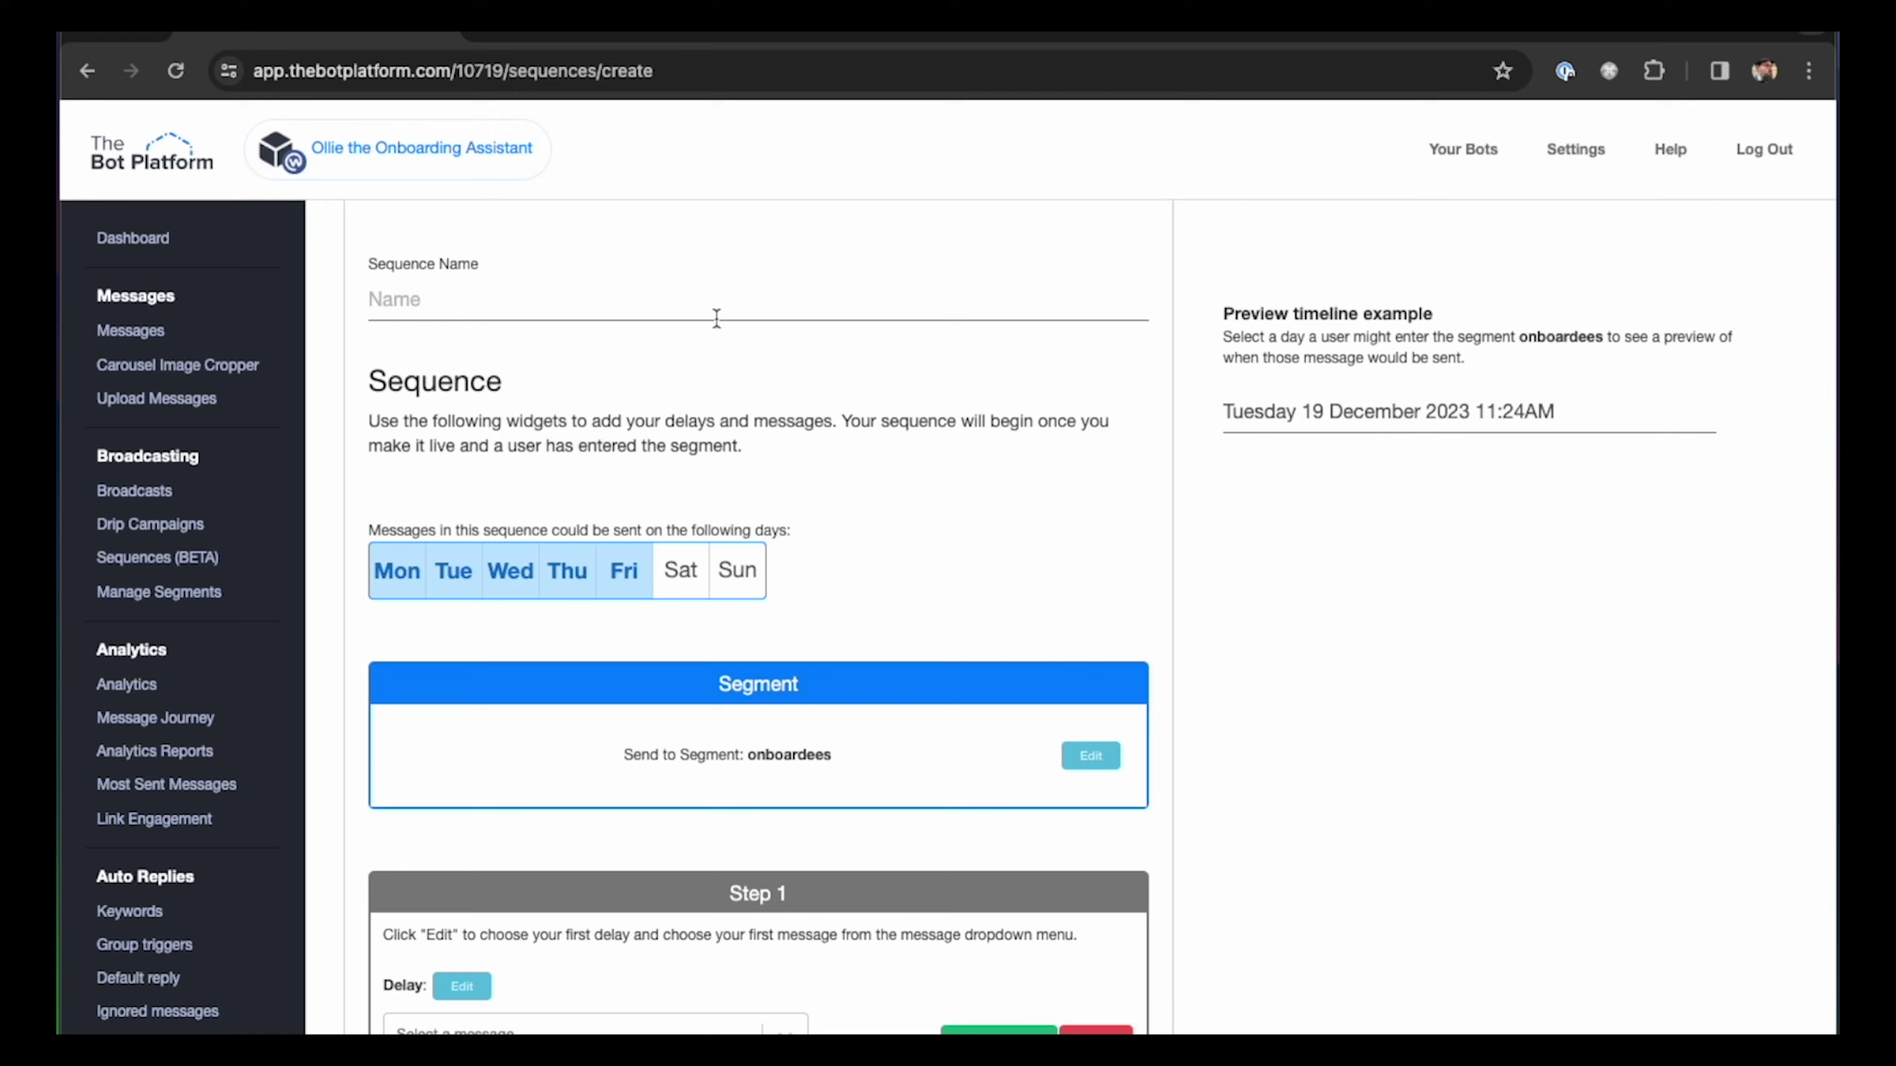
Step: Pick 8 January 2024 at 9:30 AM as the preview's start date and time
left_click(1427, 415)
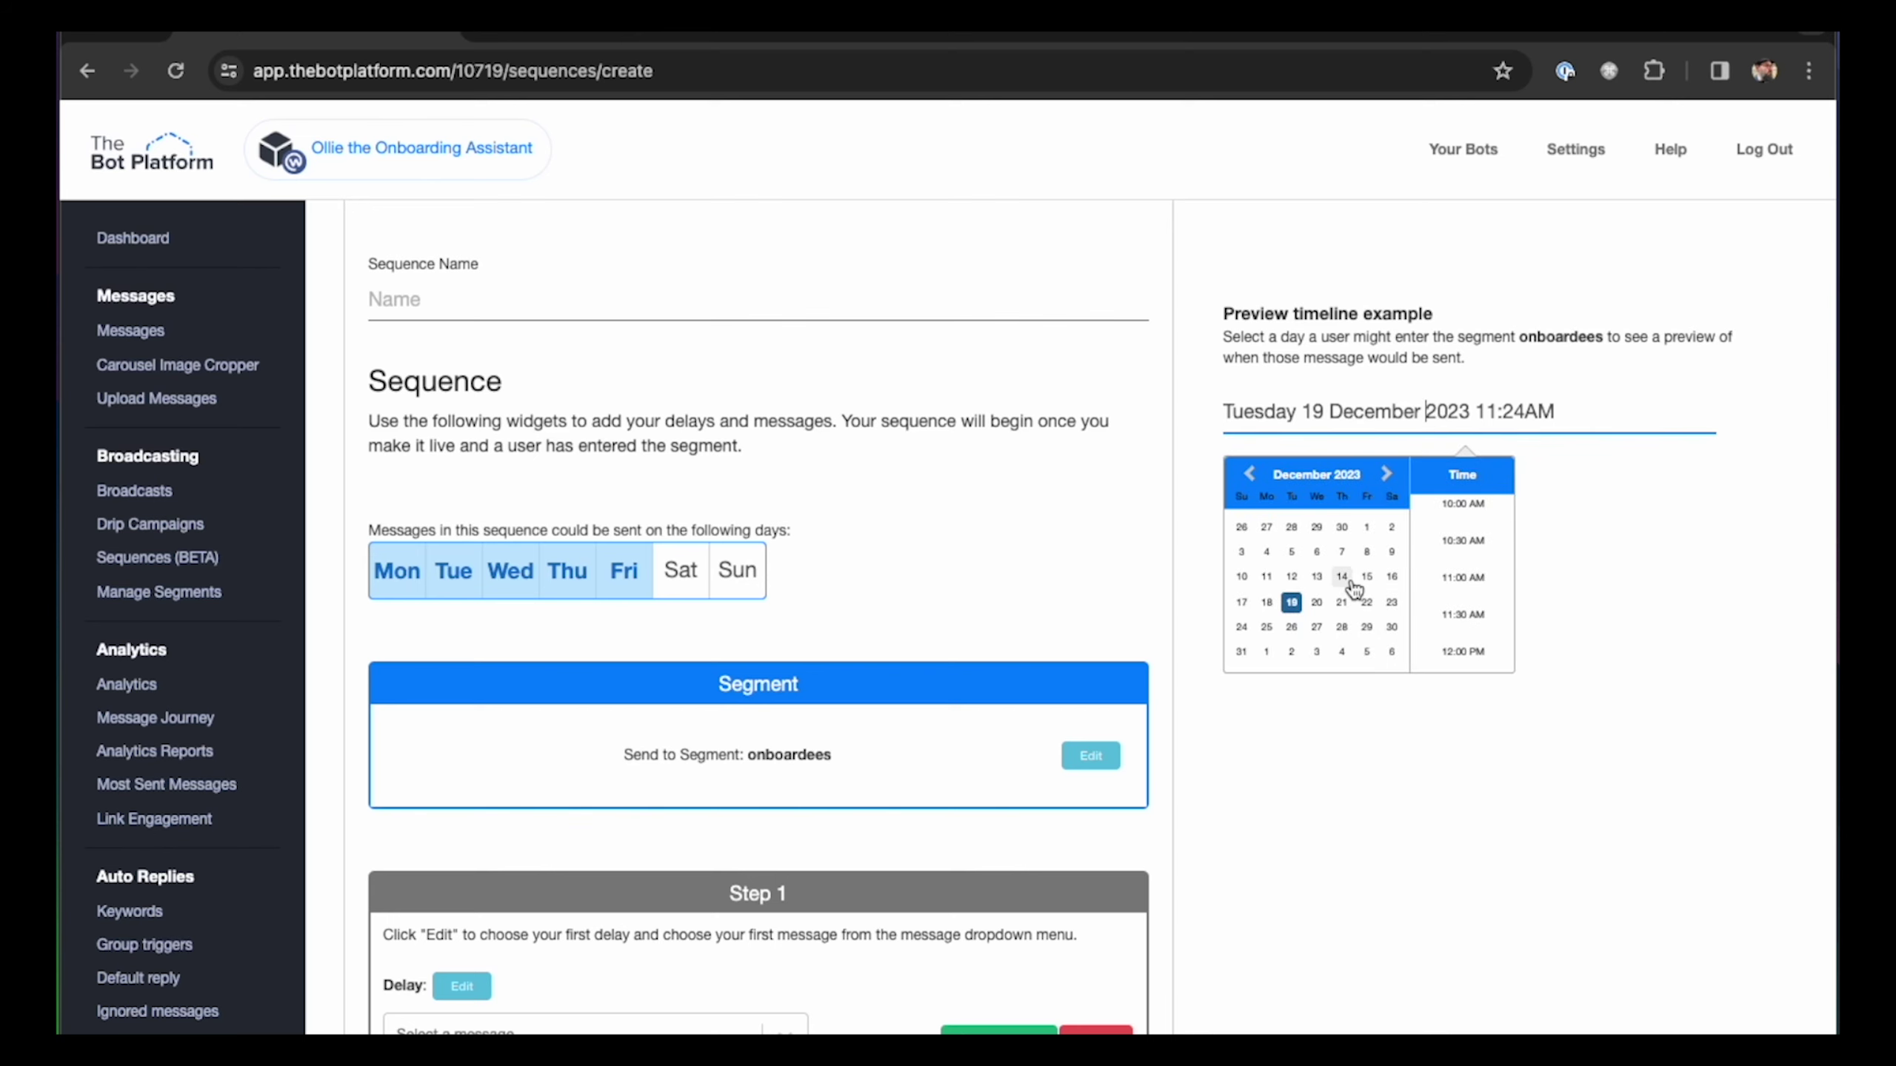
scroll(1336, 522, "down", 1)
left_click(1388, 458)
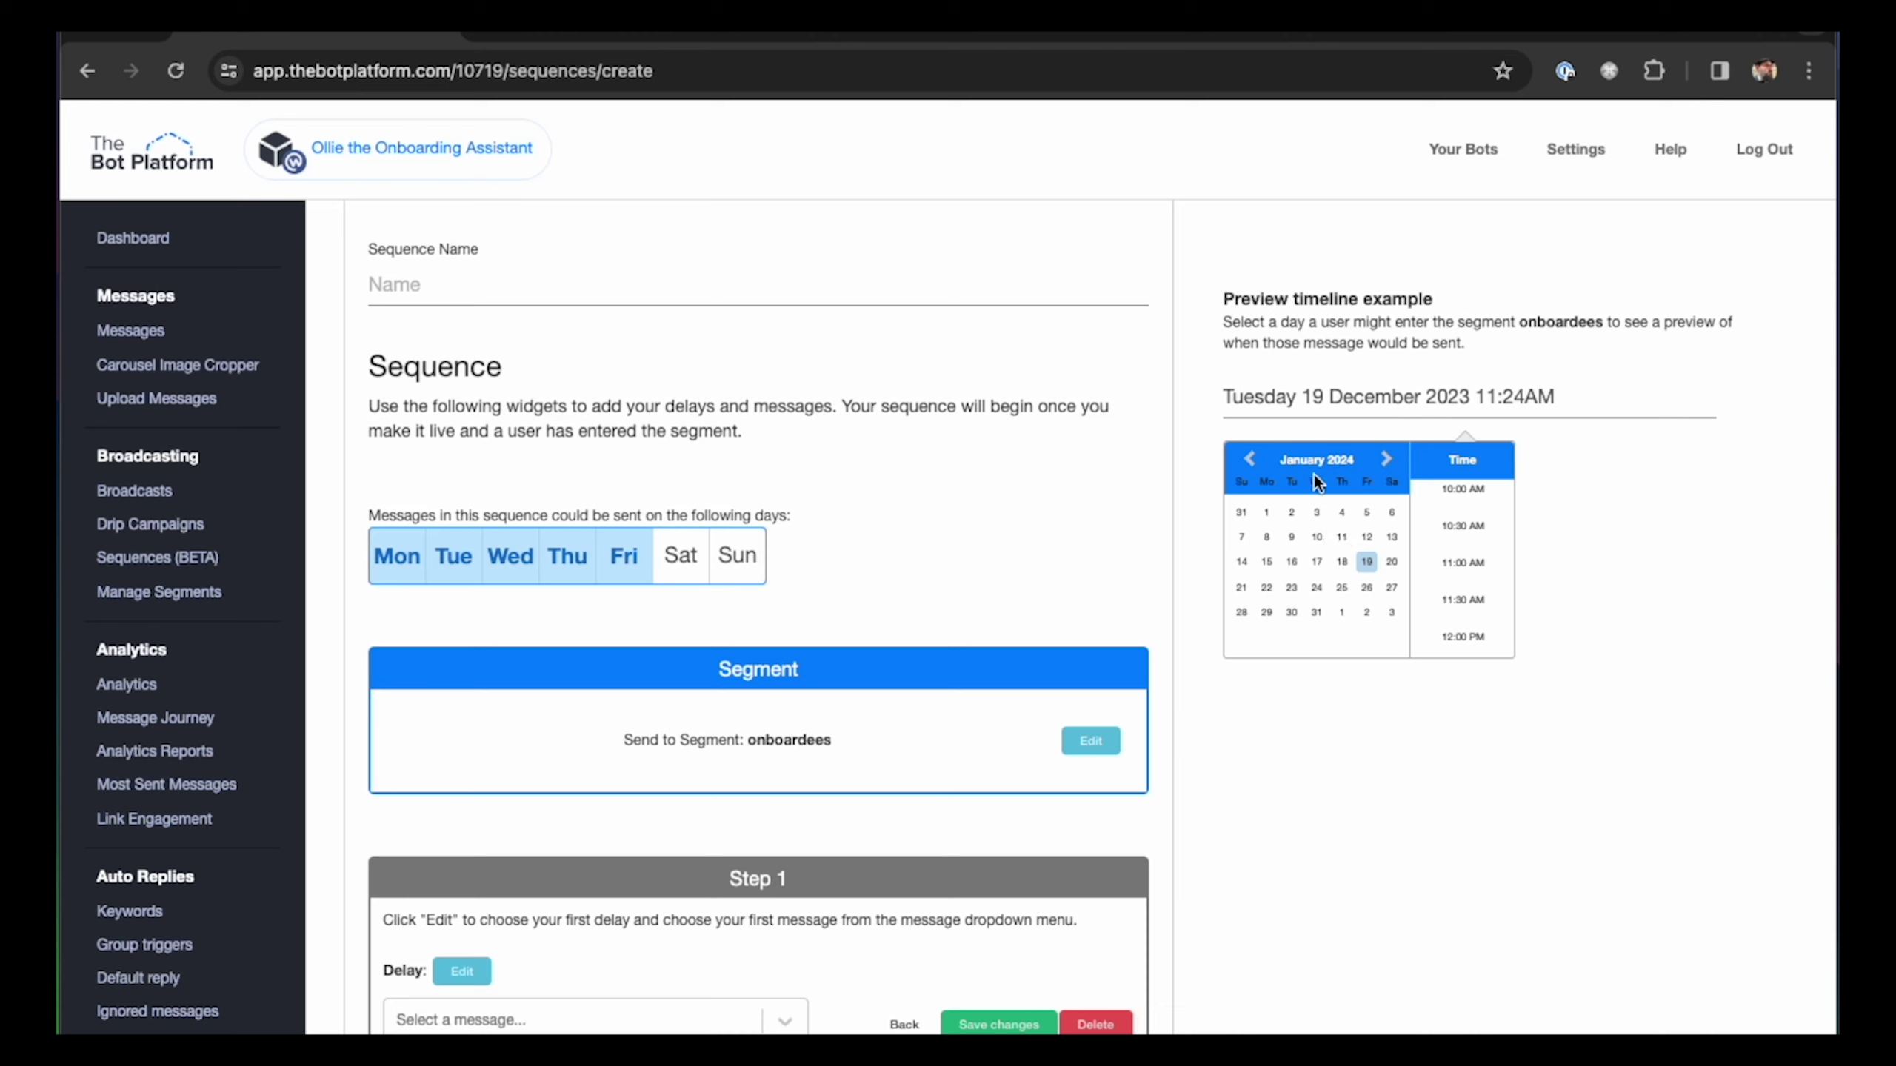
left_click(1266, 540)
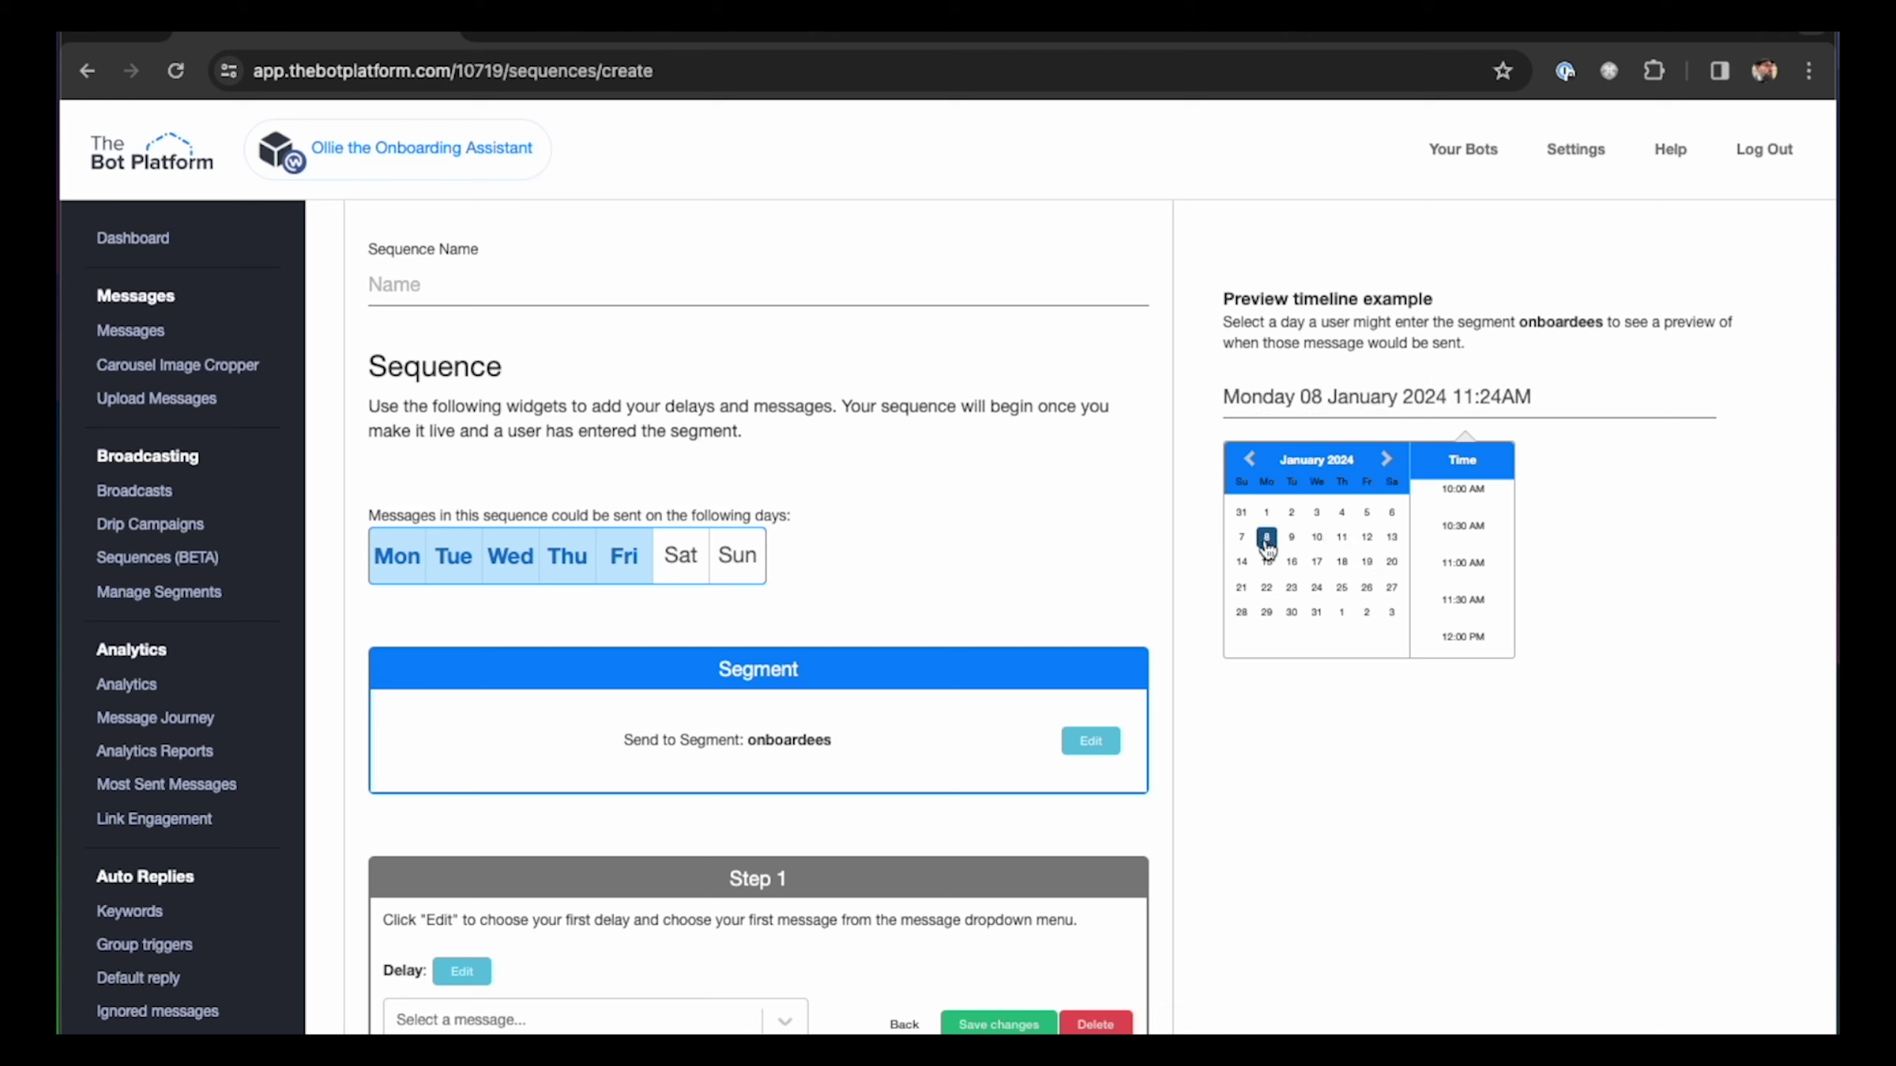
scroll(1475, 560, "up", 2)
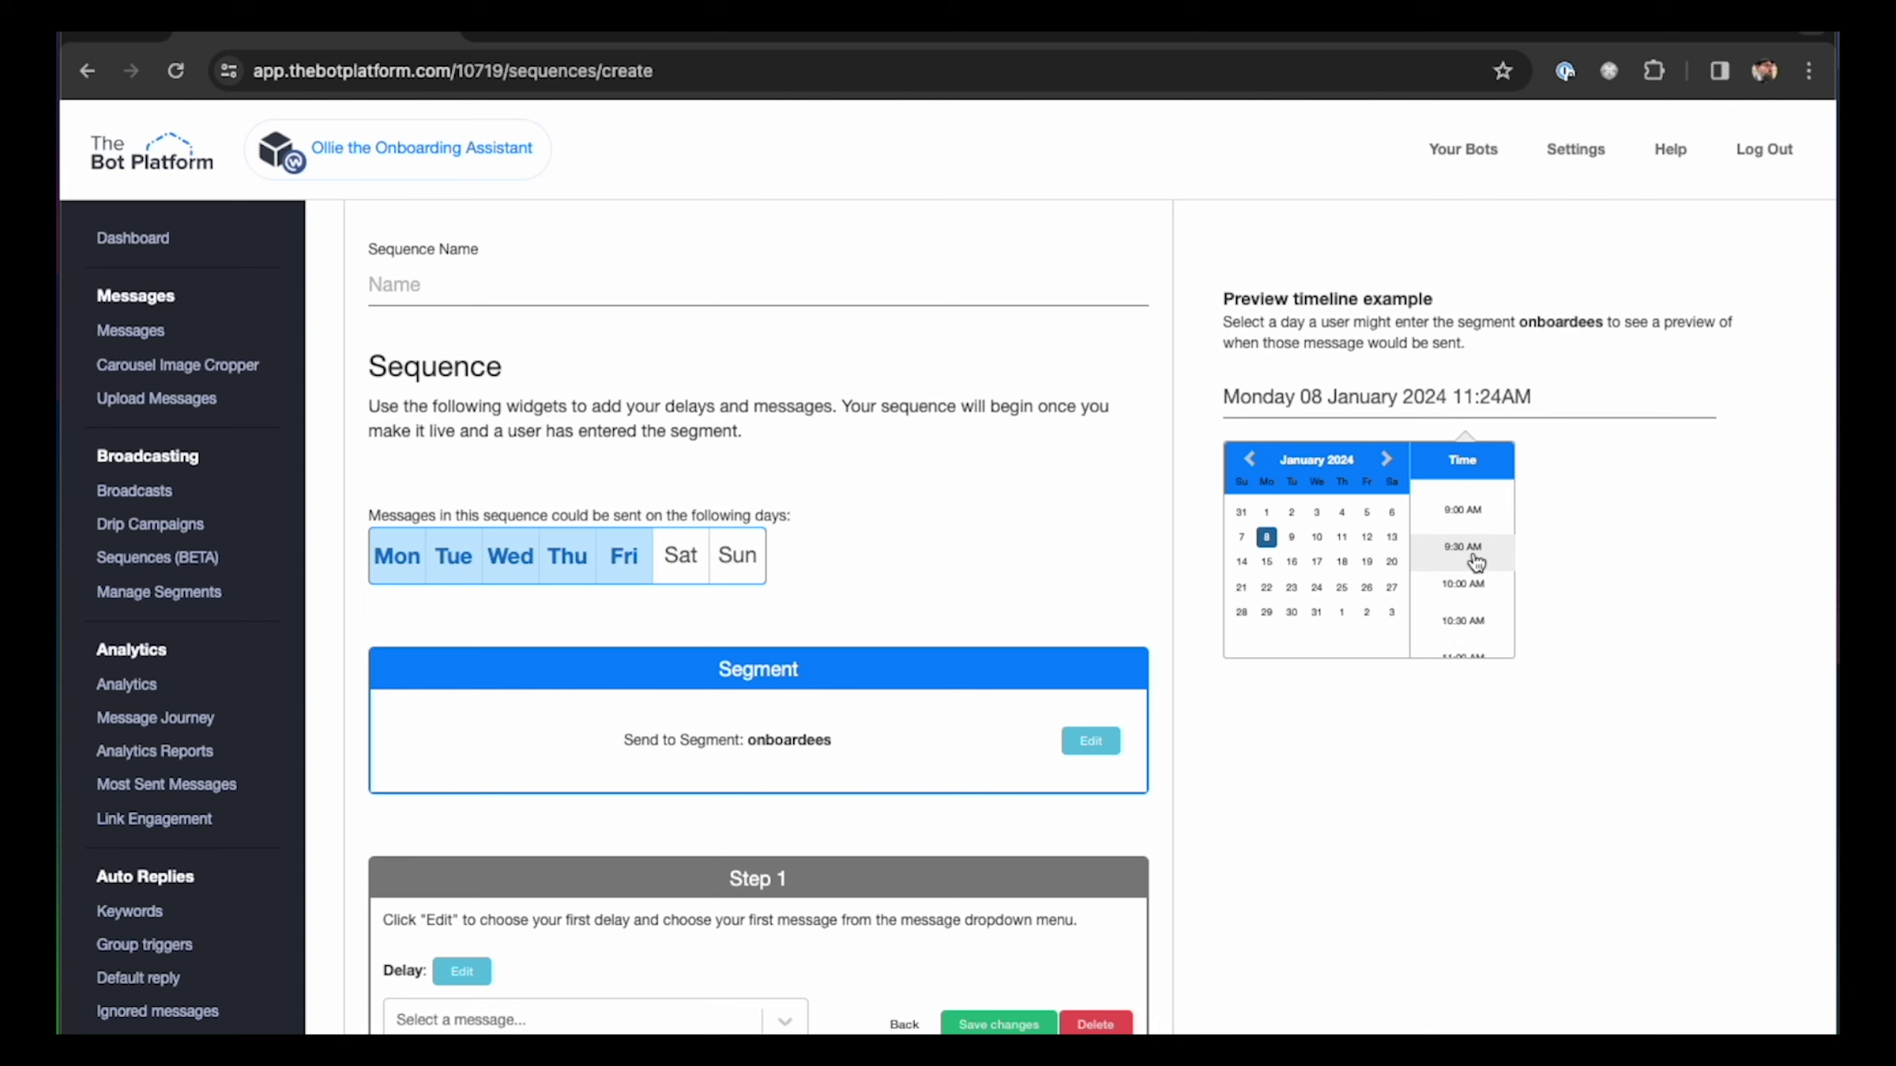
left_click(1479, 566)
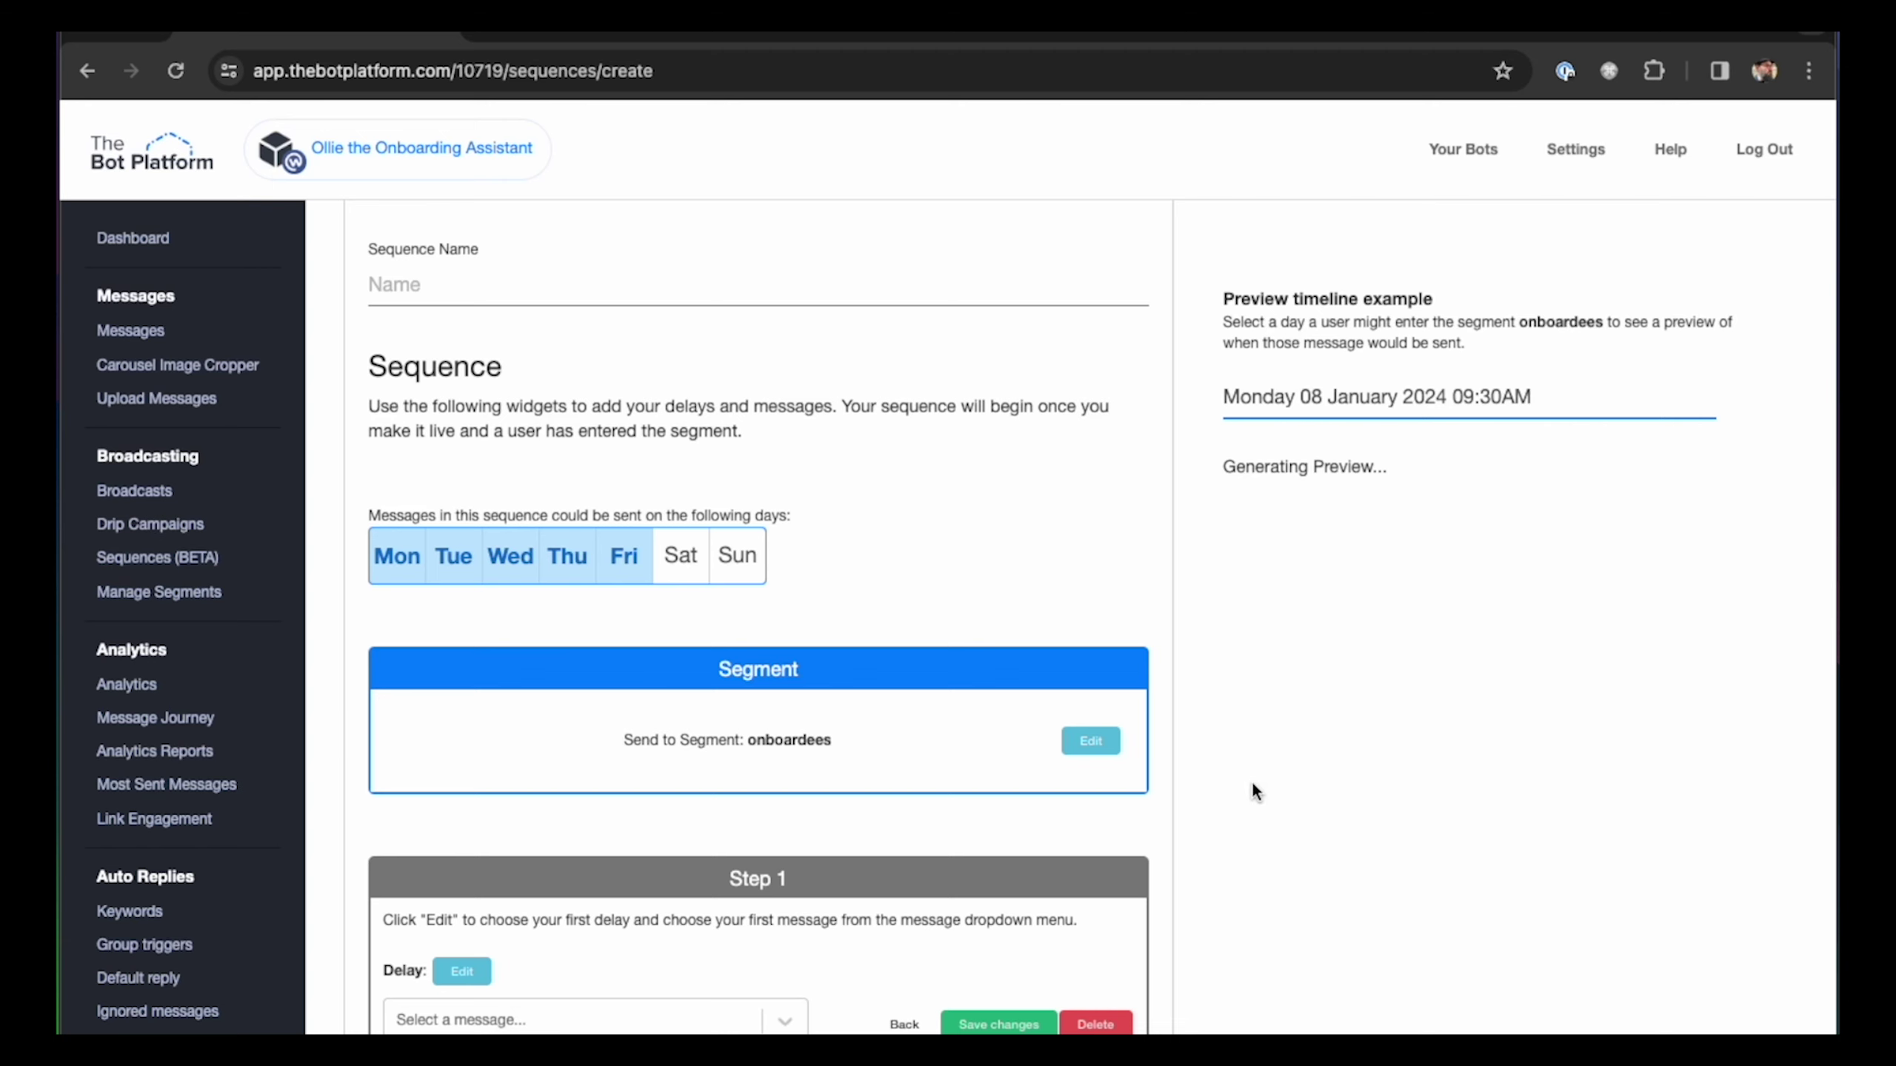
Step: Give Step 1 a 30-minute delay and the Your virtual office message, then save it
scroll(1269, 710, "down", 3)
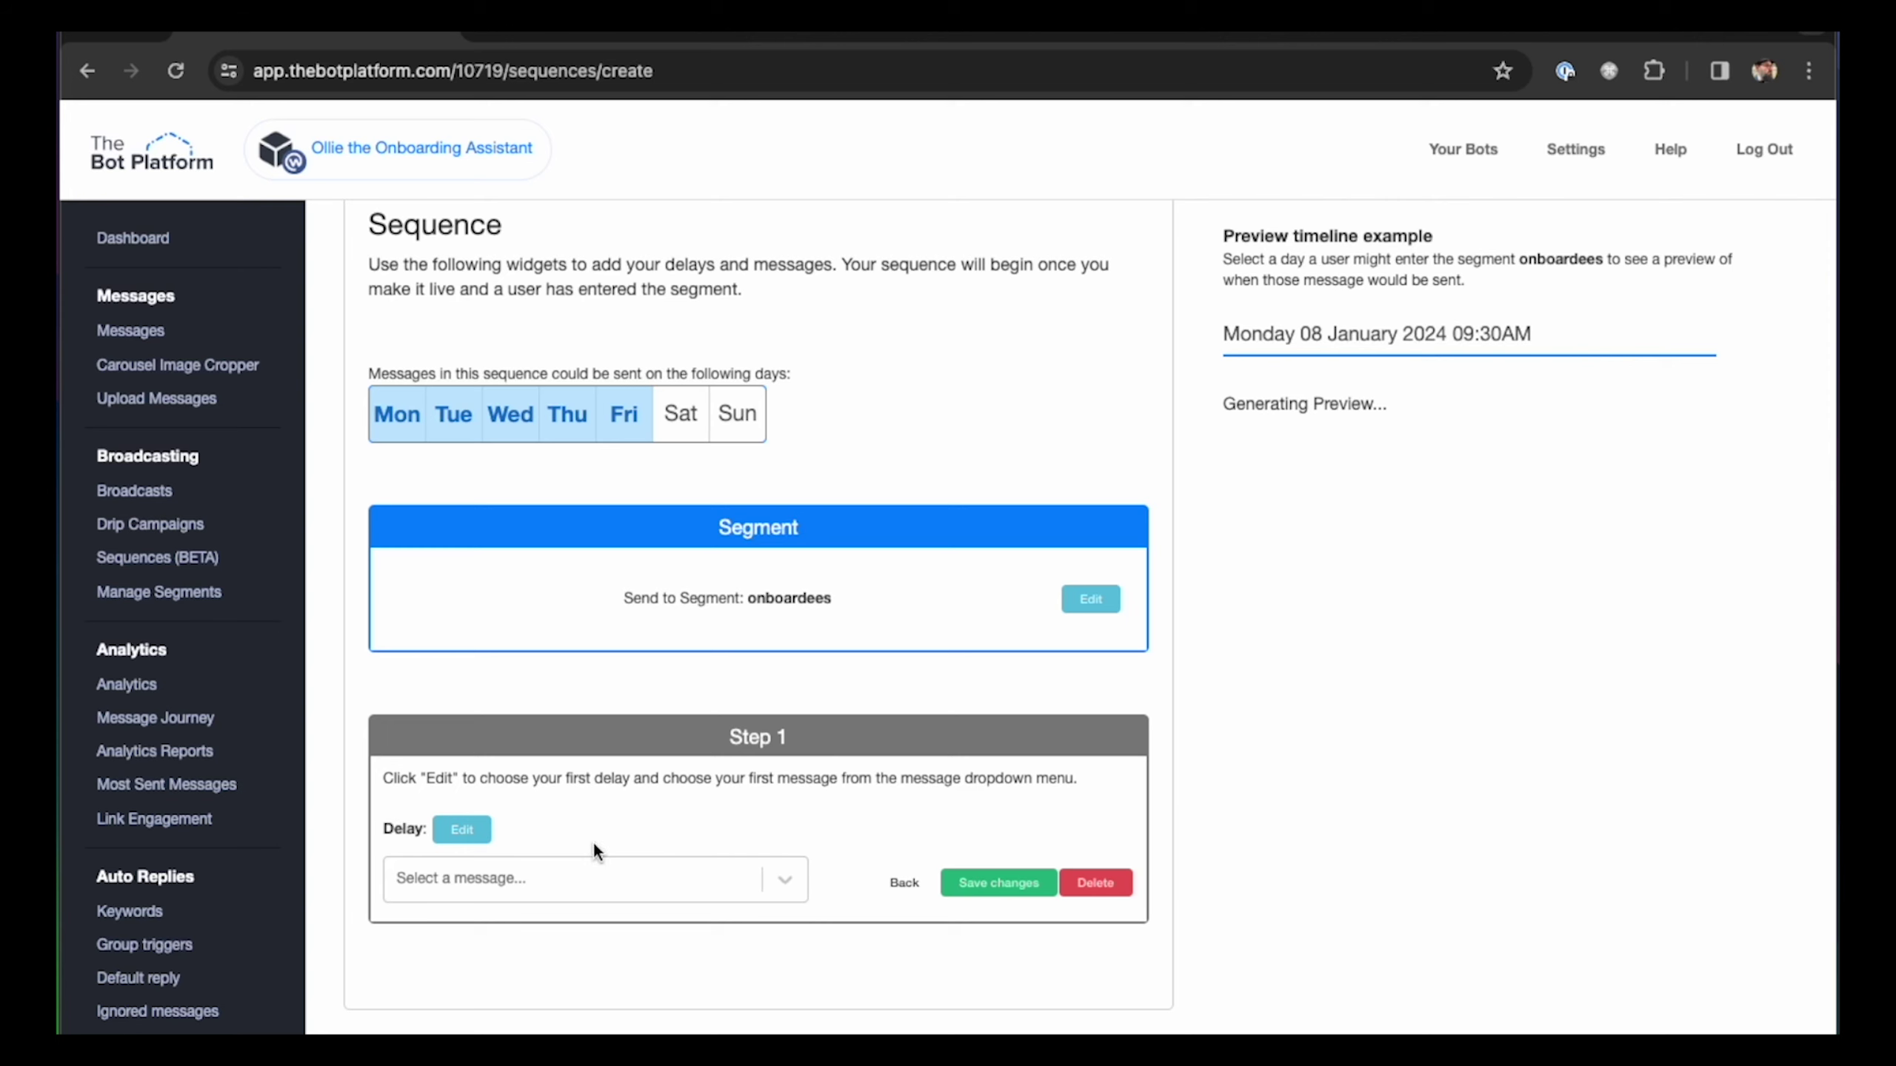
scroll(585, 852, "up", 1)
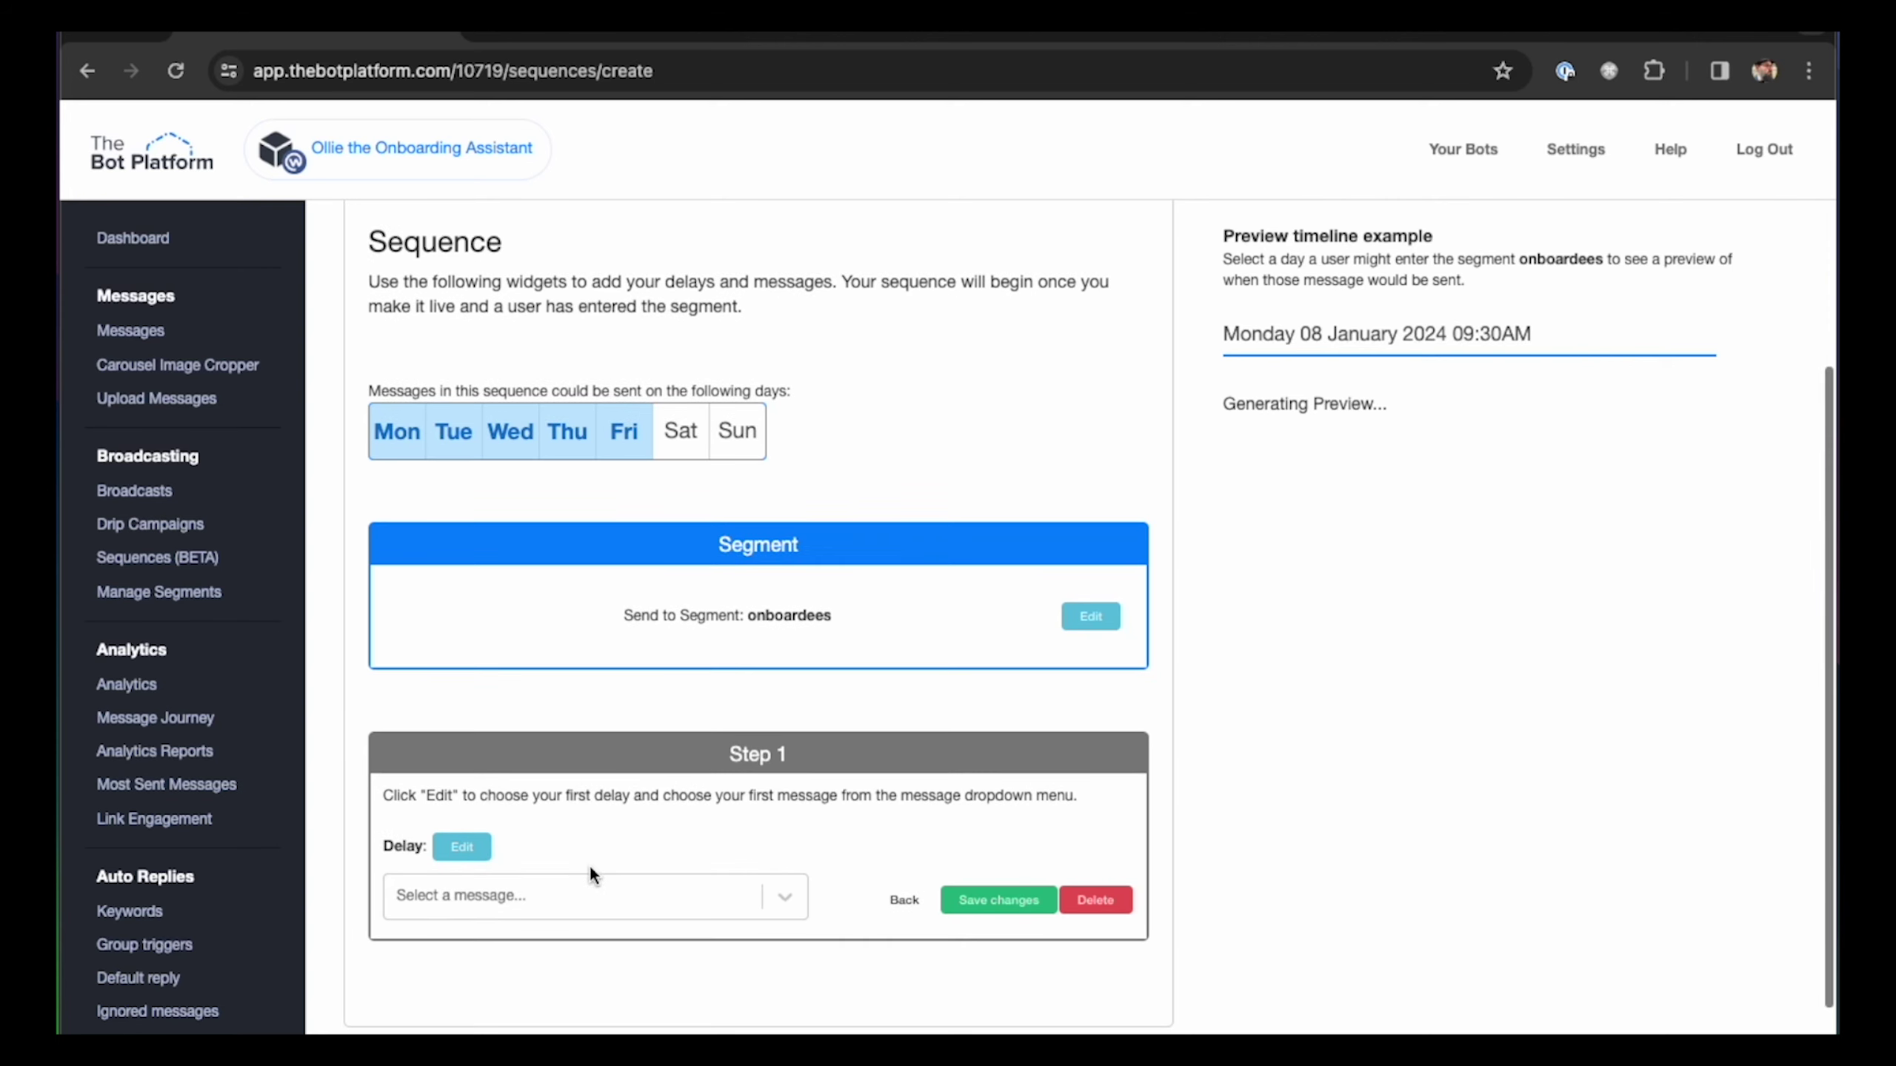
left_click(558, 895)
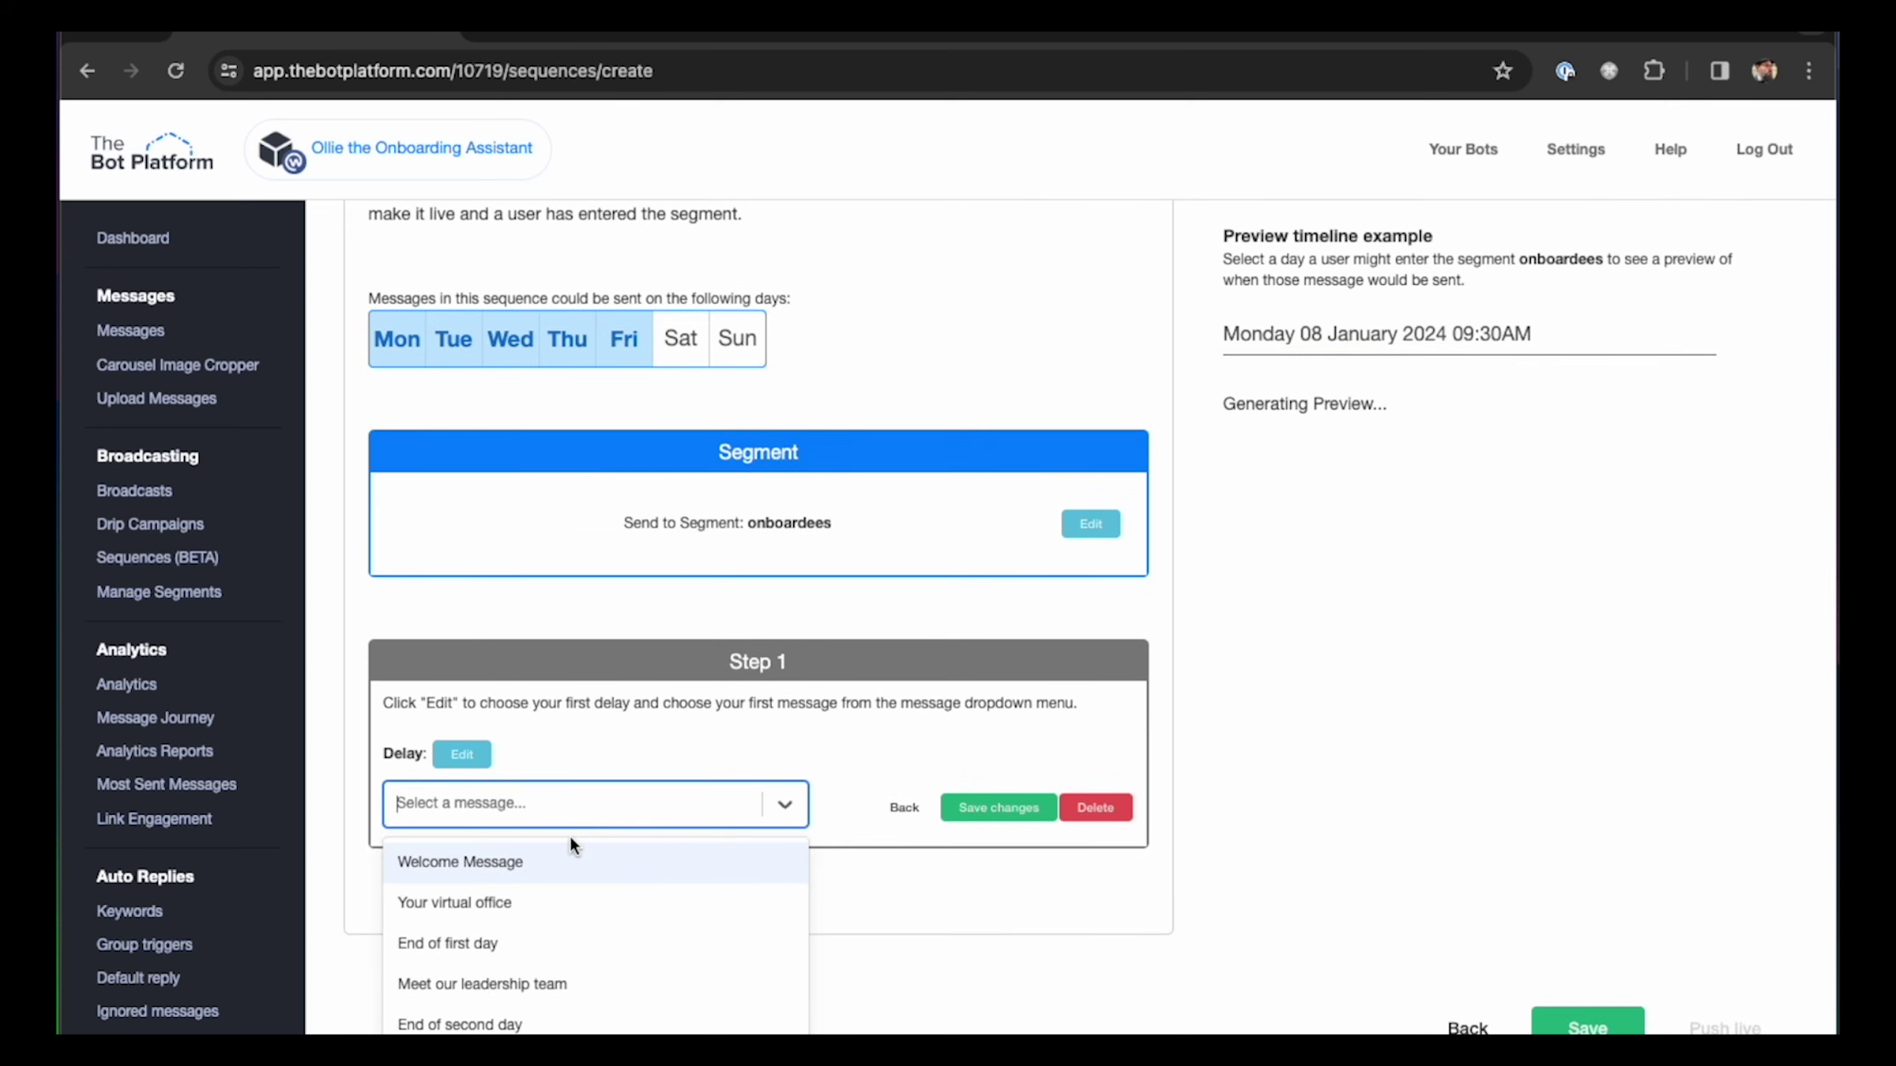
left_click(461, 754)
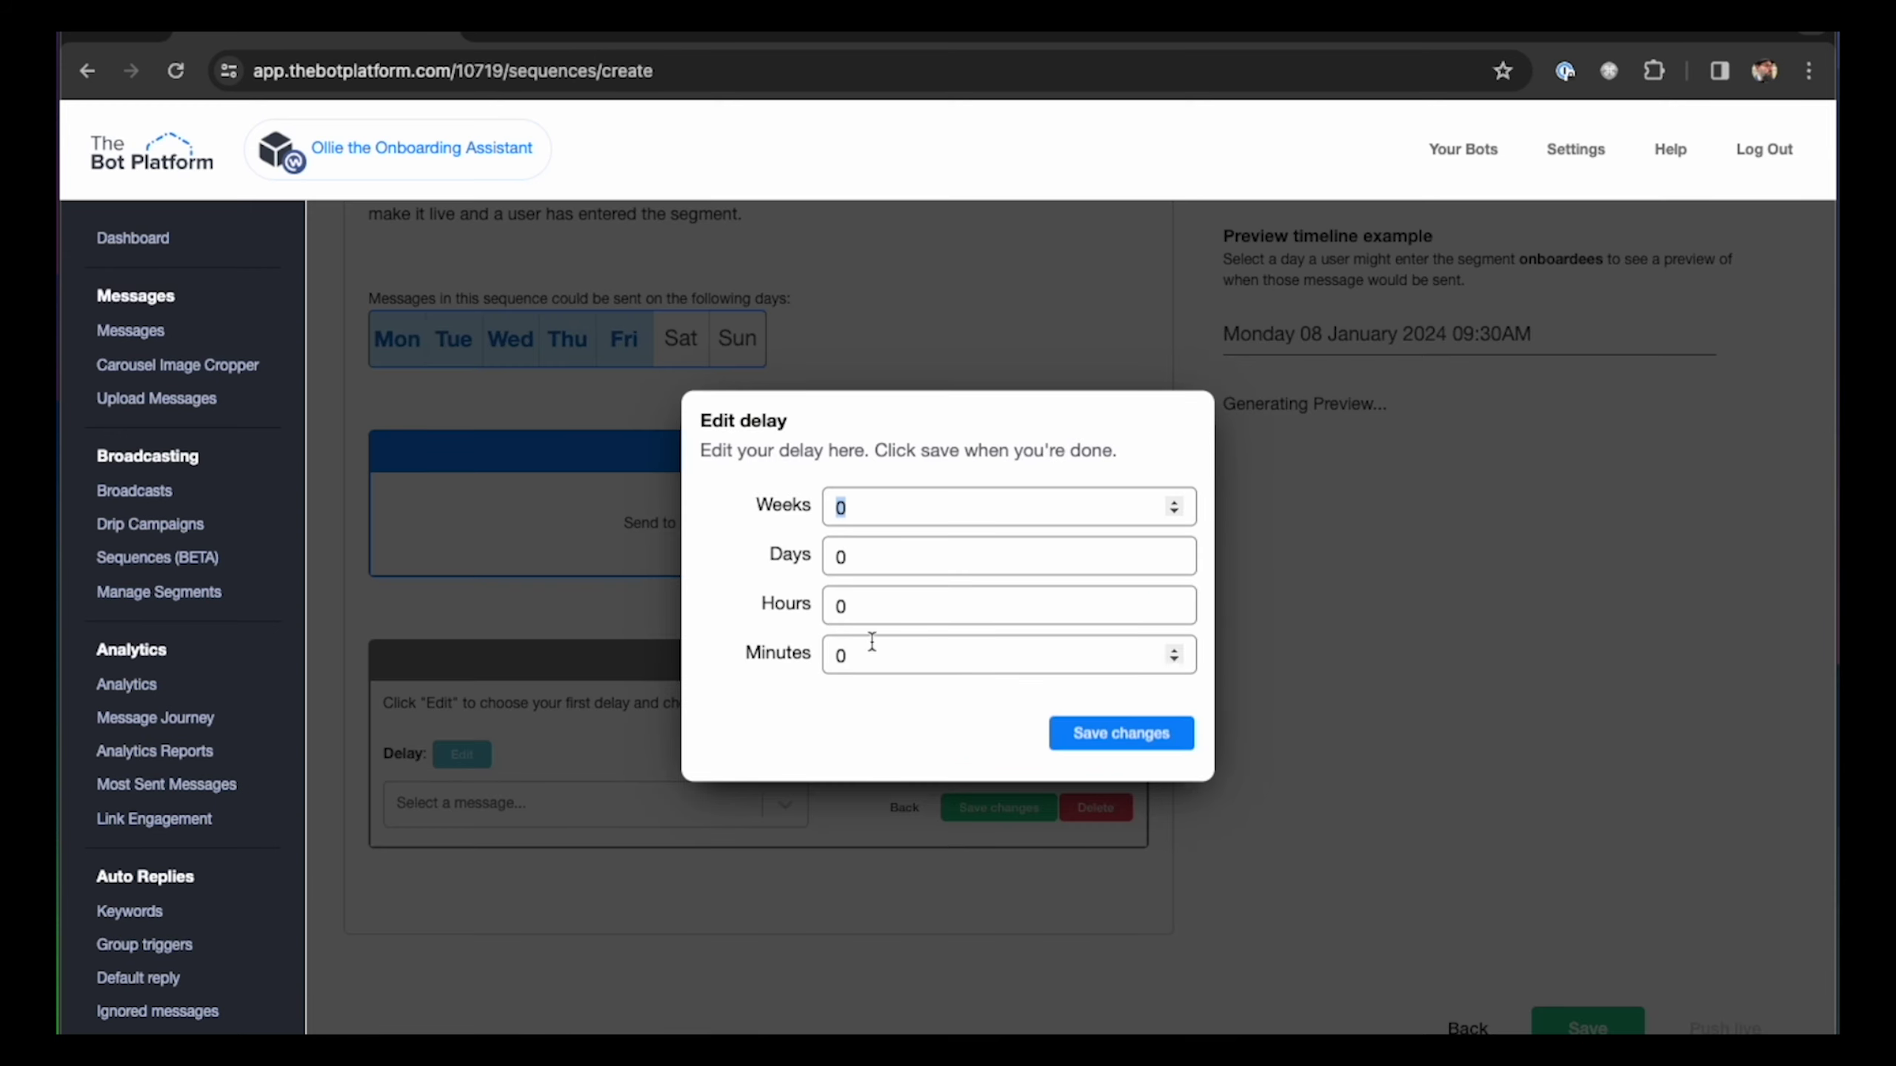
double_click(840, 644)
type("30")
left_click(1144, 735)
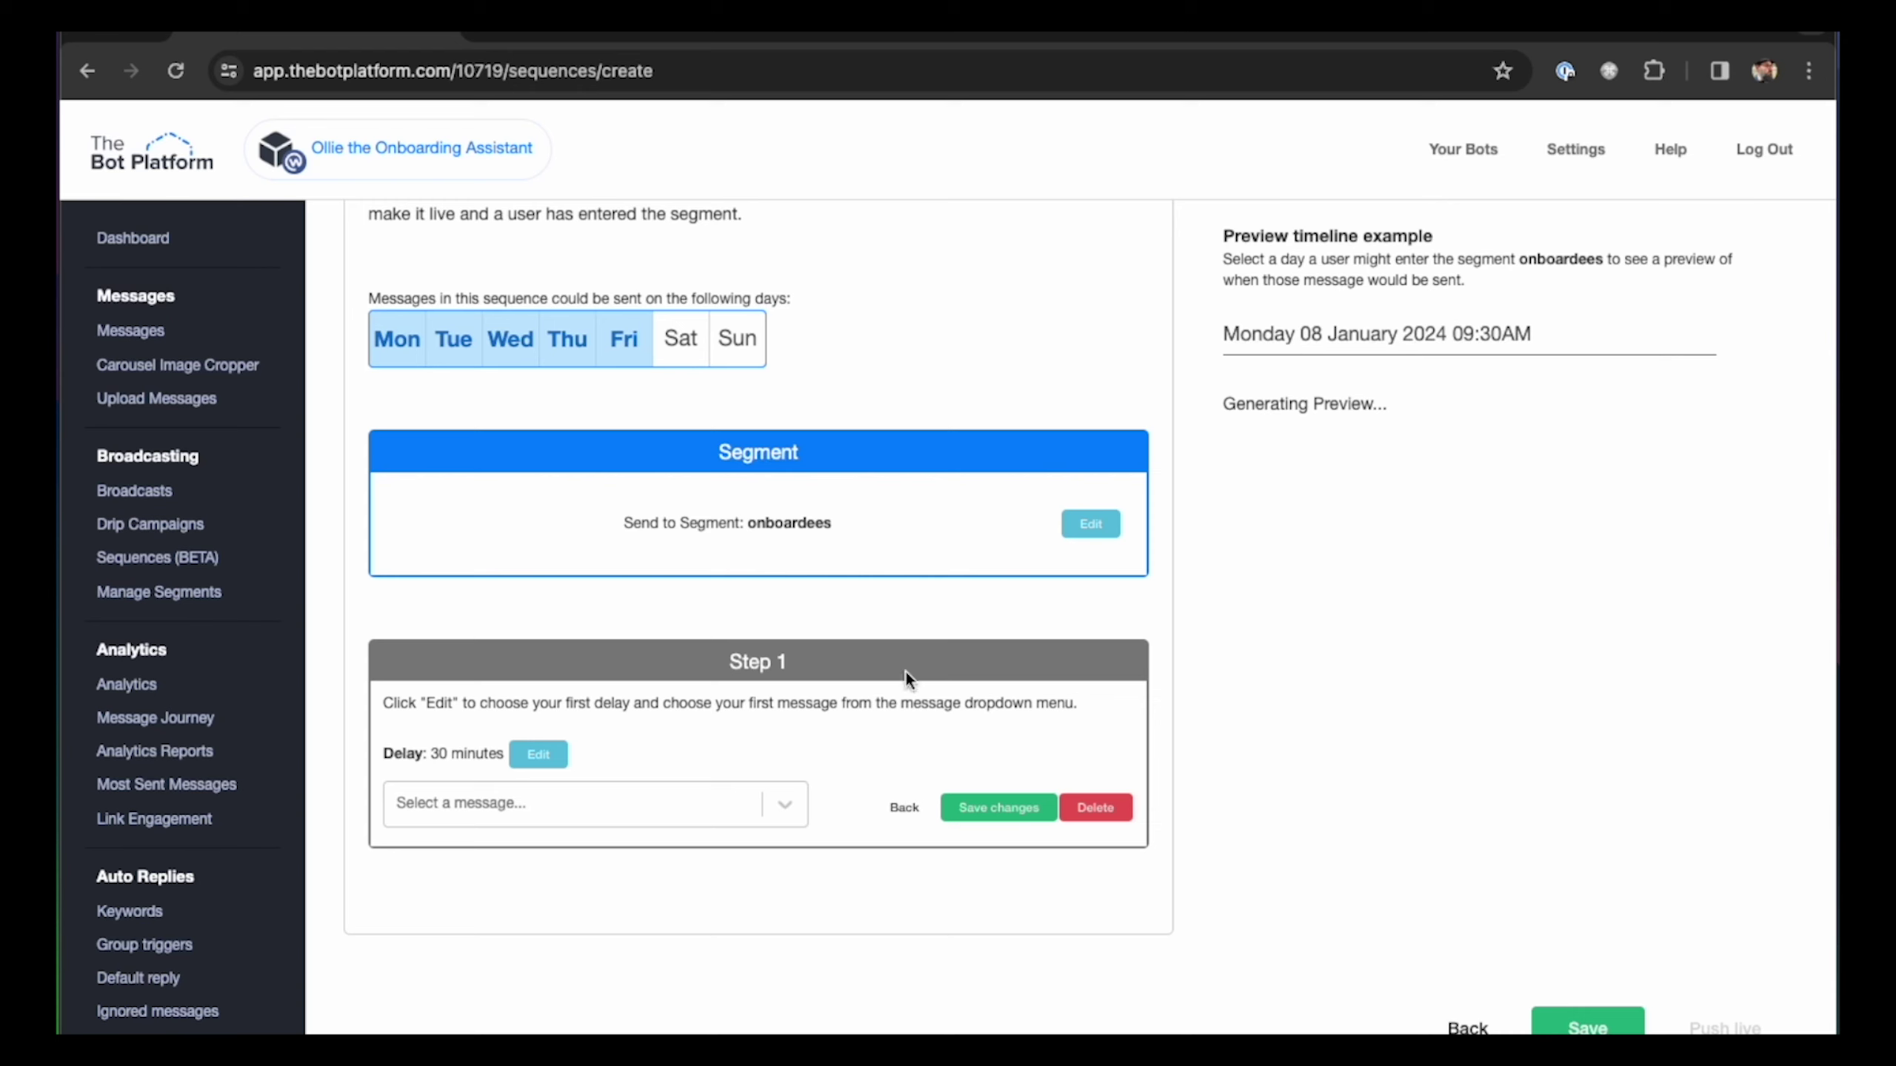
left_click(643, 807)
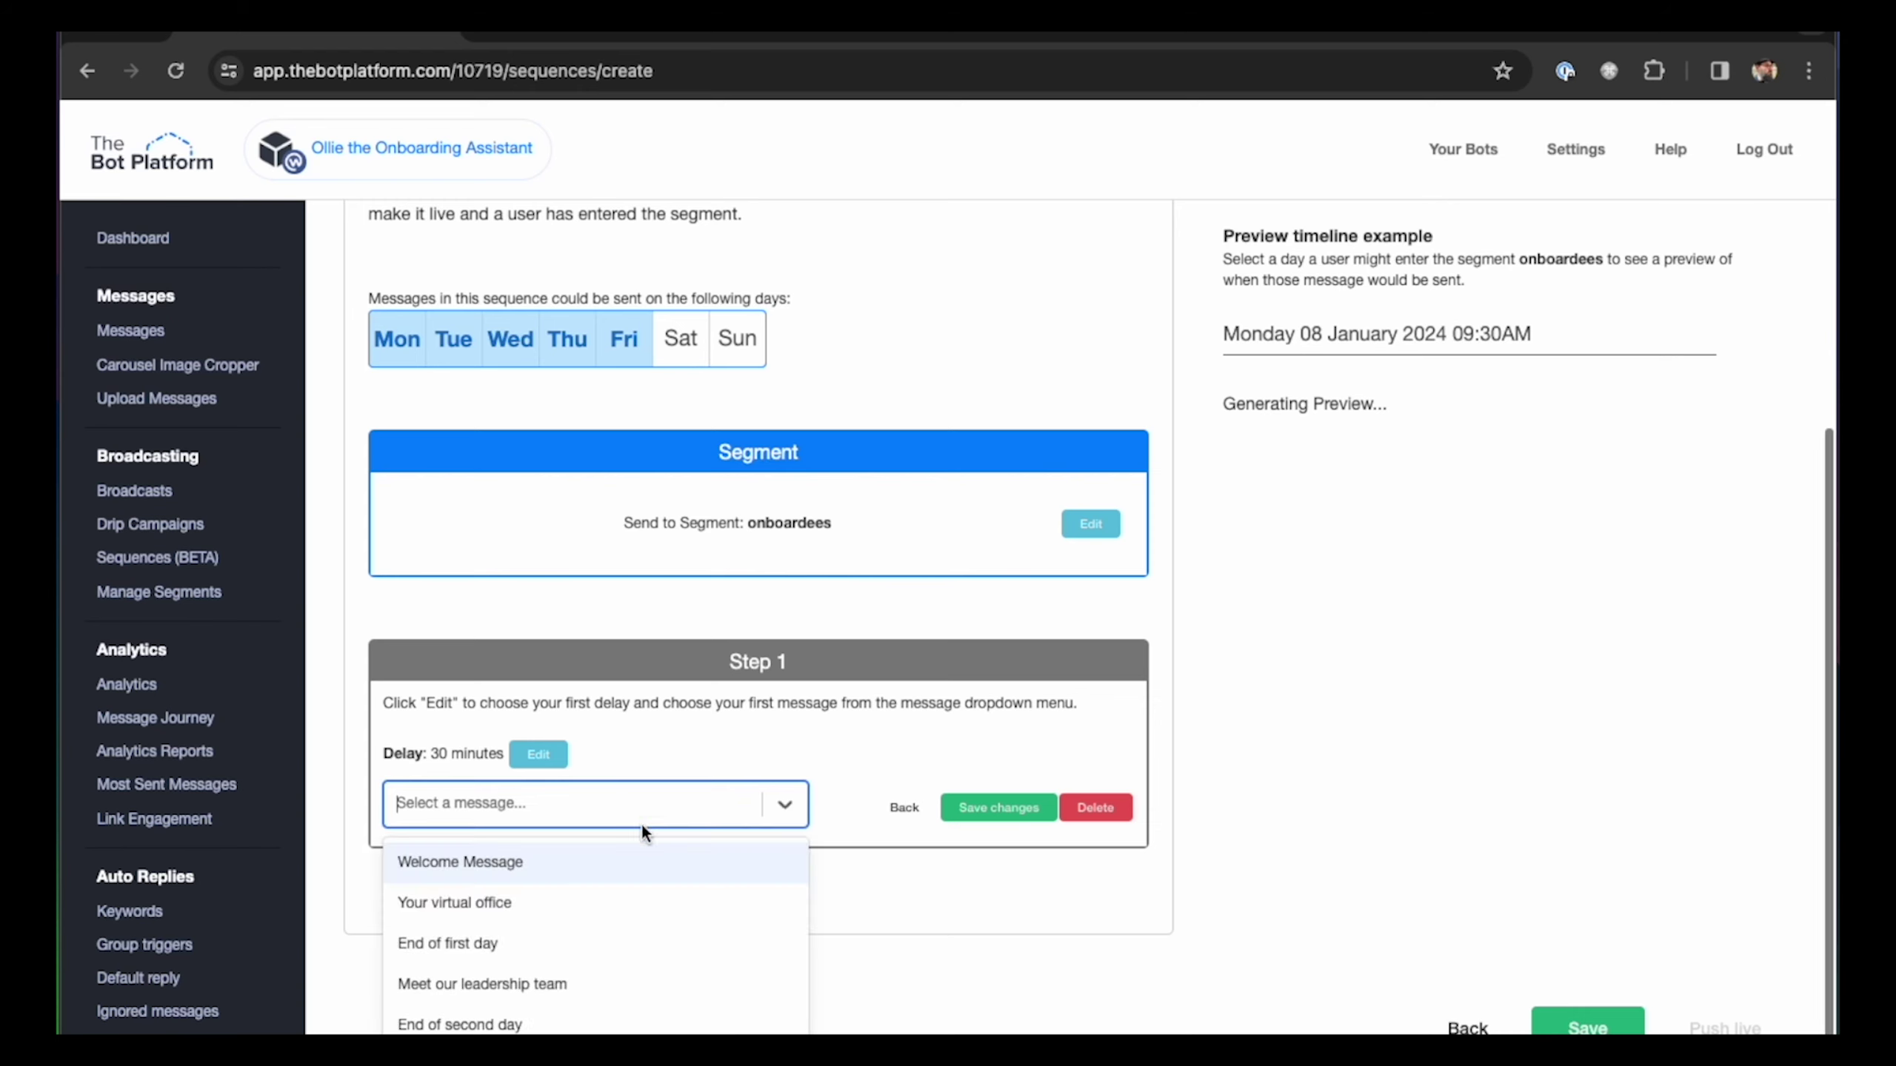
left_click(528, 902)
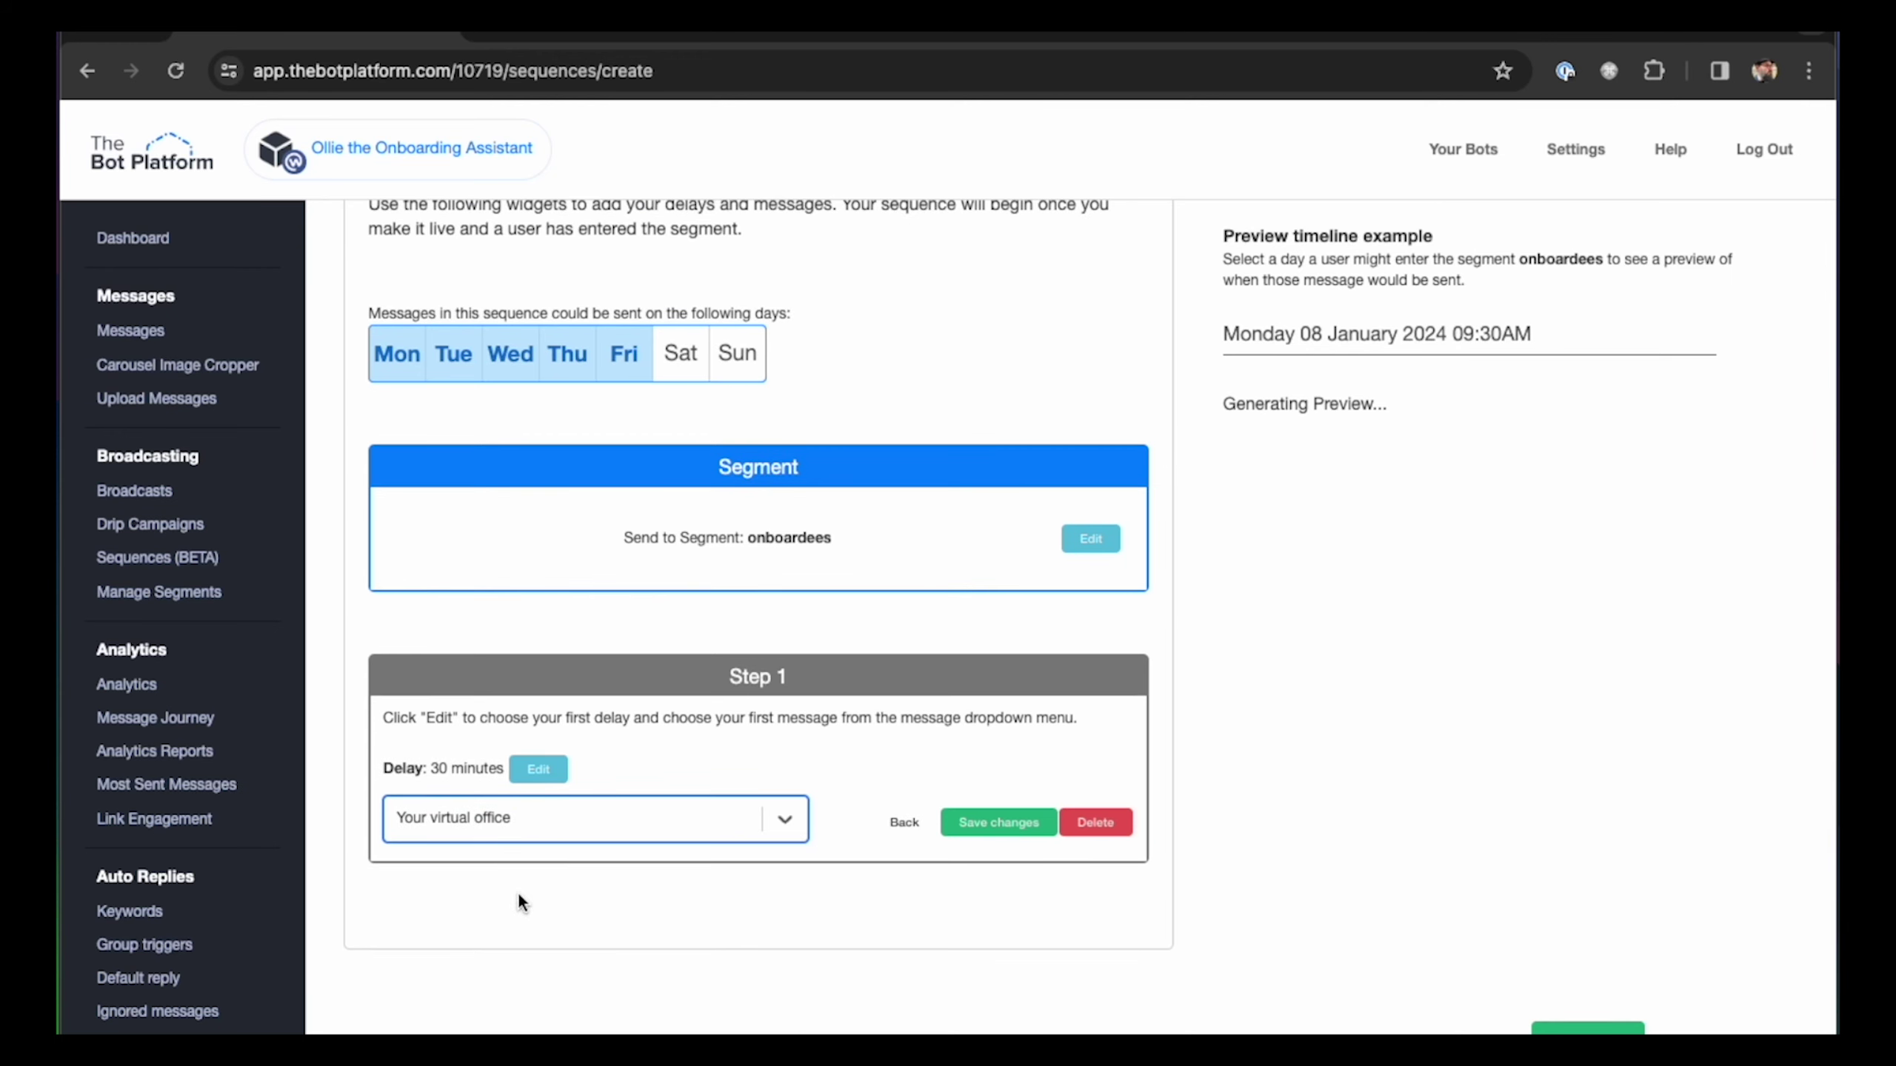
left_click(980, 824)
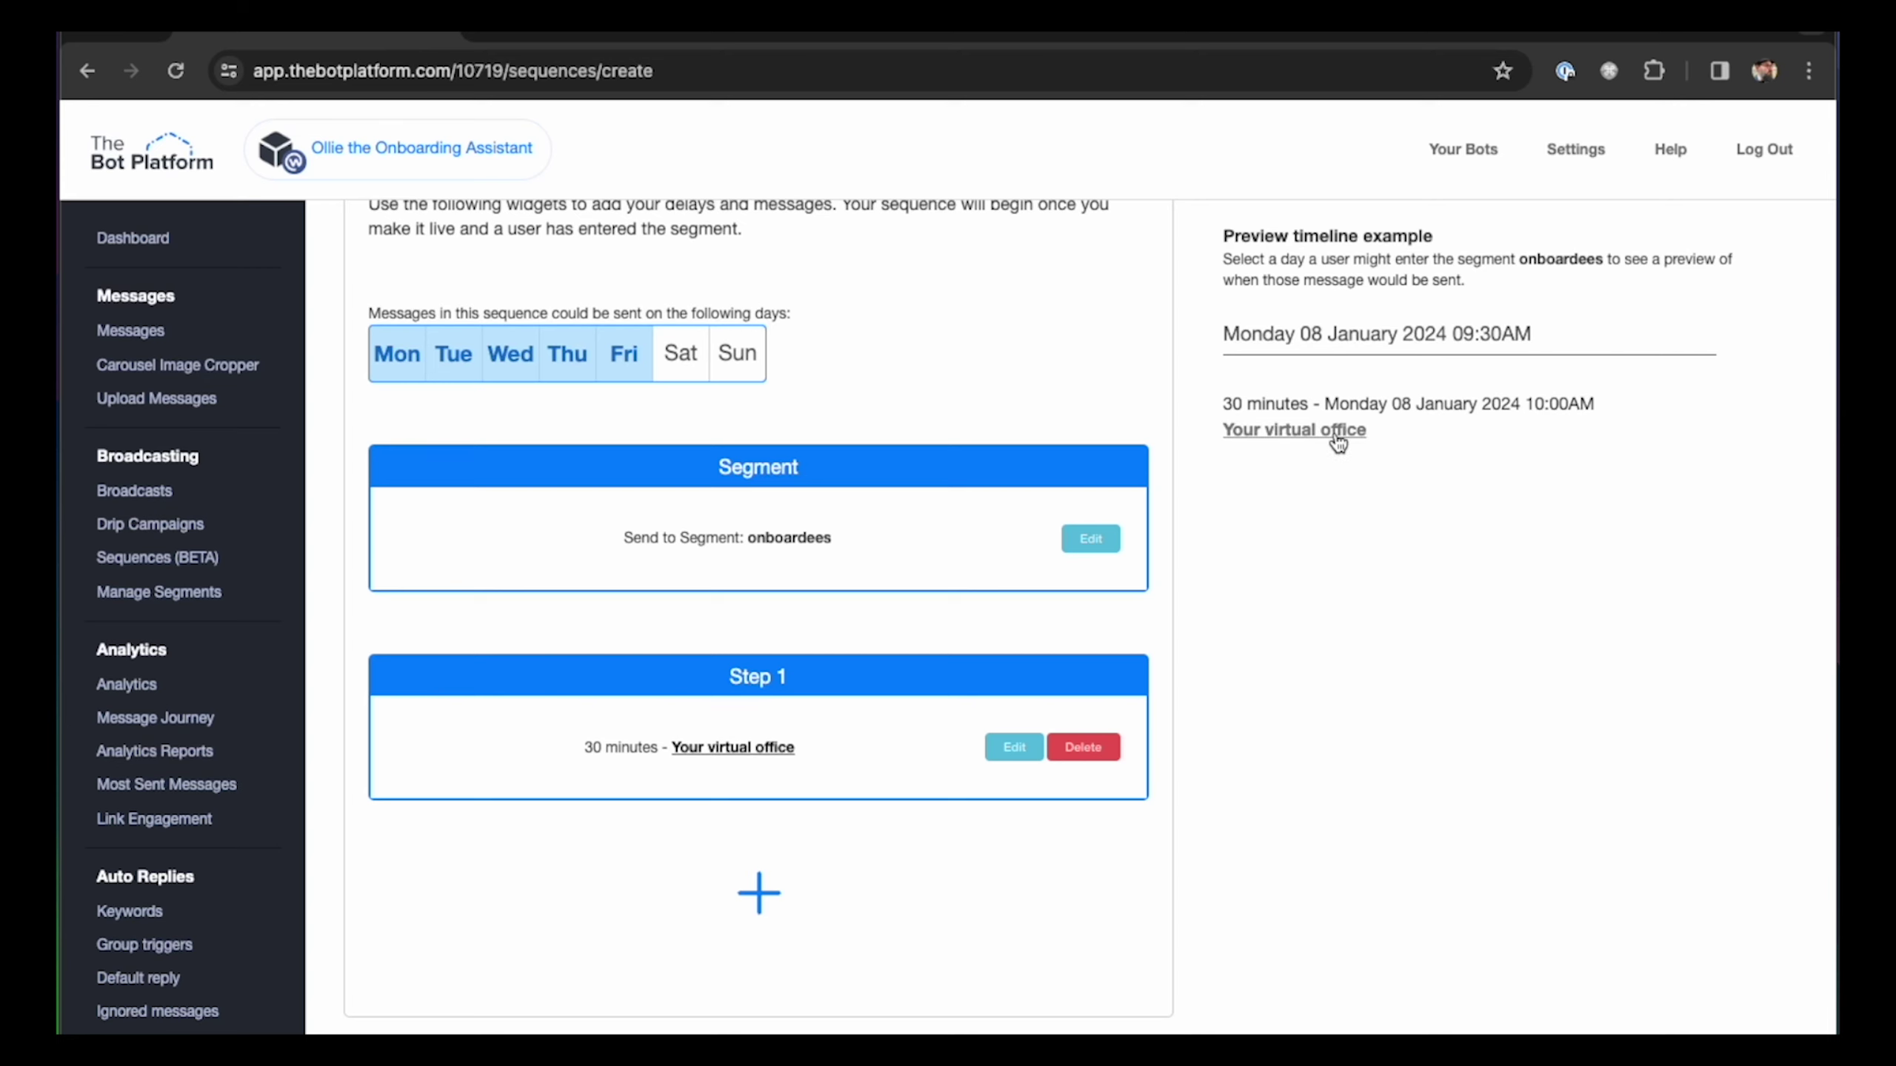
Step: Try a 1:00 PM preview start and highlight Step 1's delay and send date
scroll(1340, 444, "down", 1)
scroll(1340, 444, "down", 1)
left_click(1402, 334)
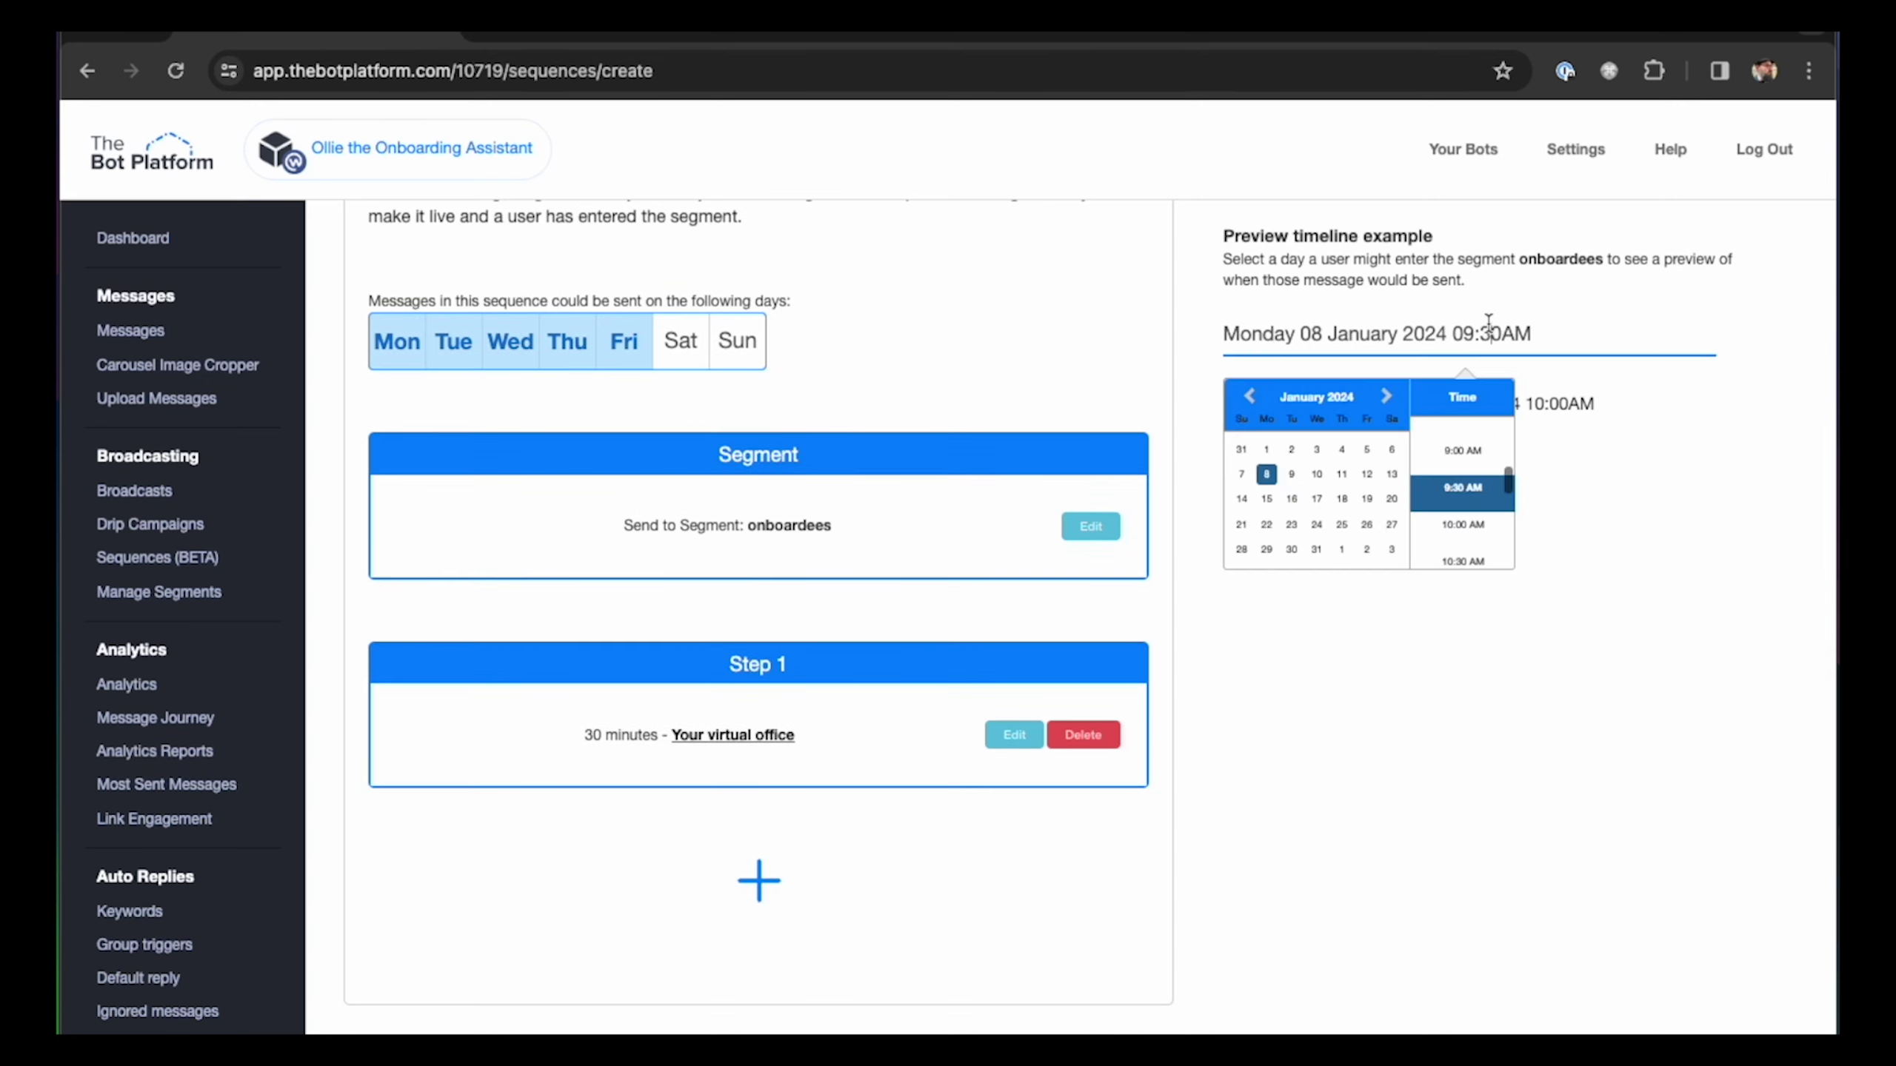
scroll(1482, 470, "down", 5)
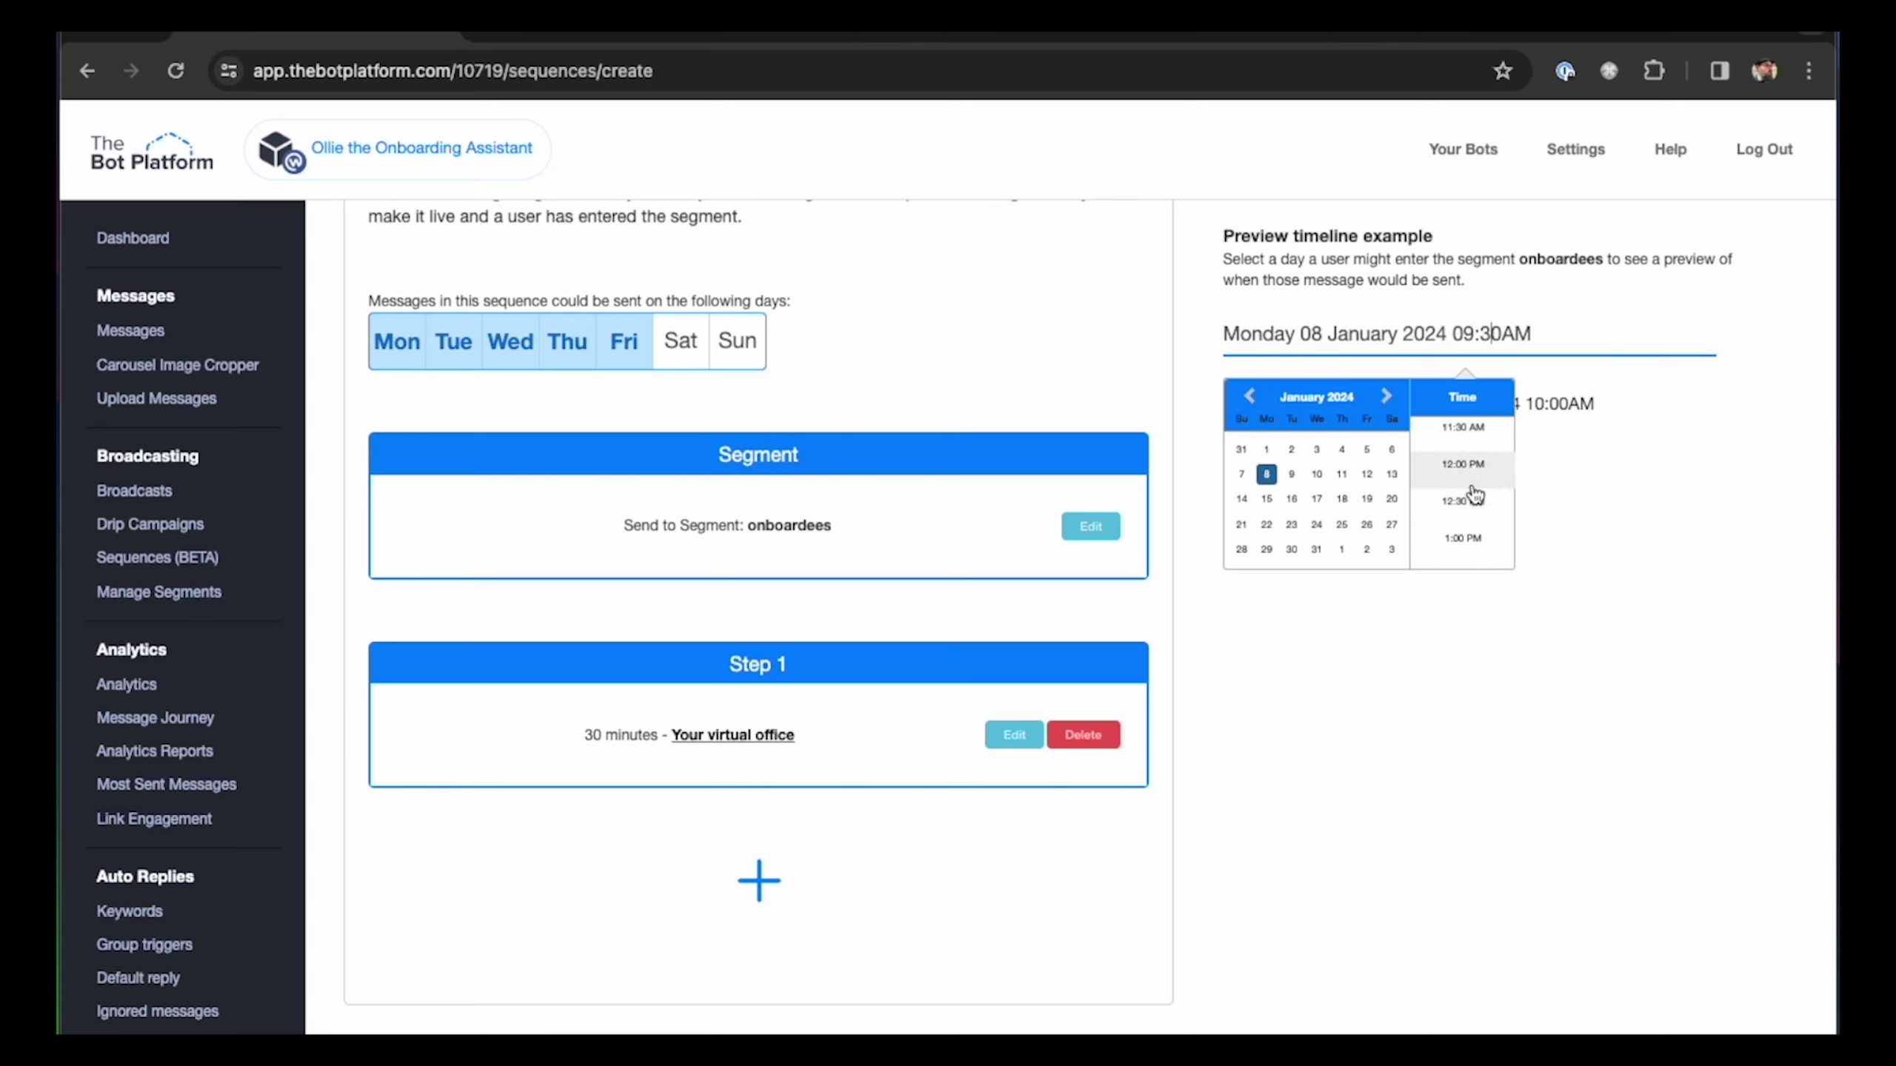
left_click(1468, 500)
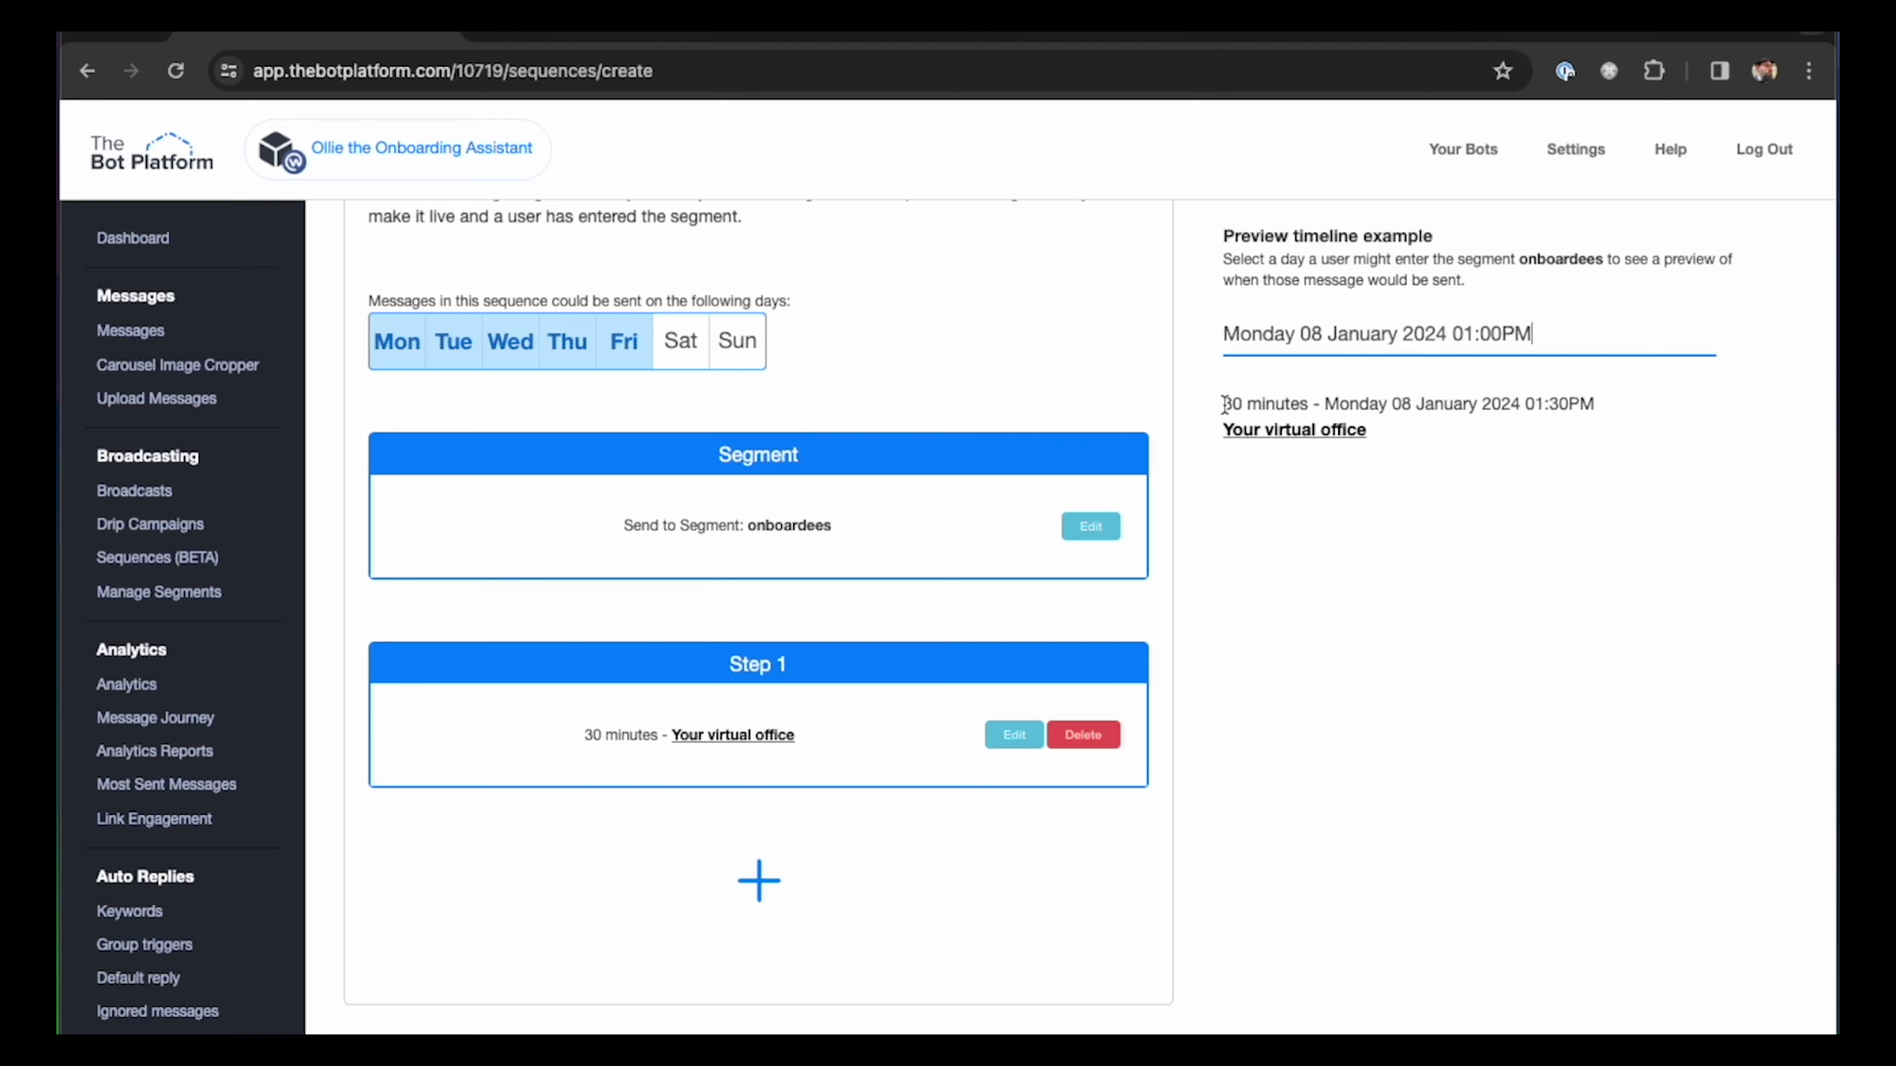
left_click_drag(1224, 403, 1568, 408)
left_click(1523, 409)
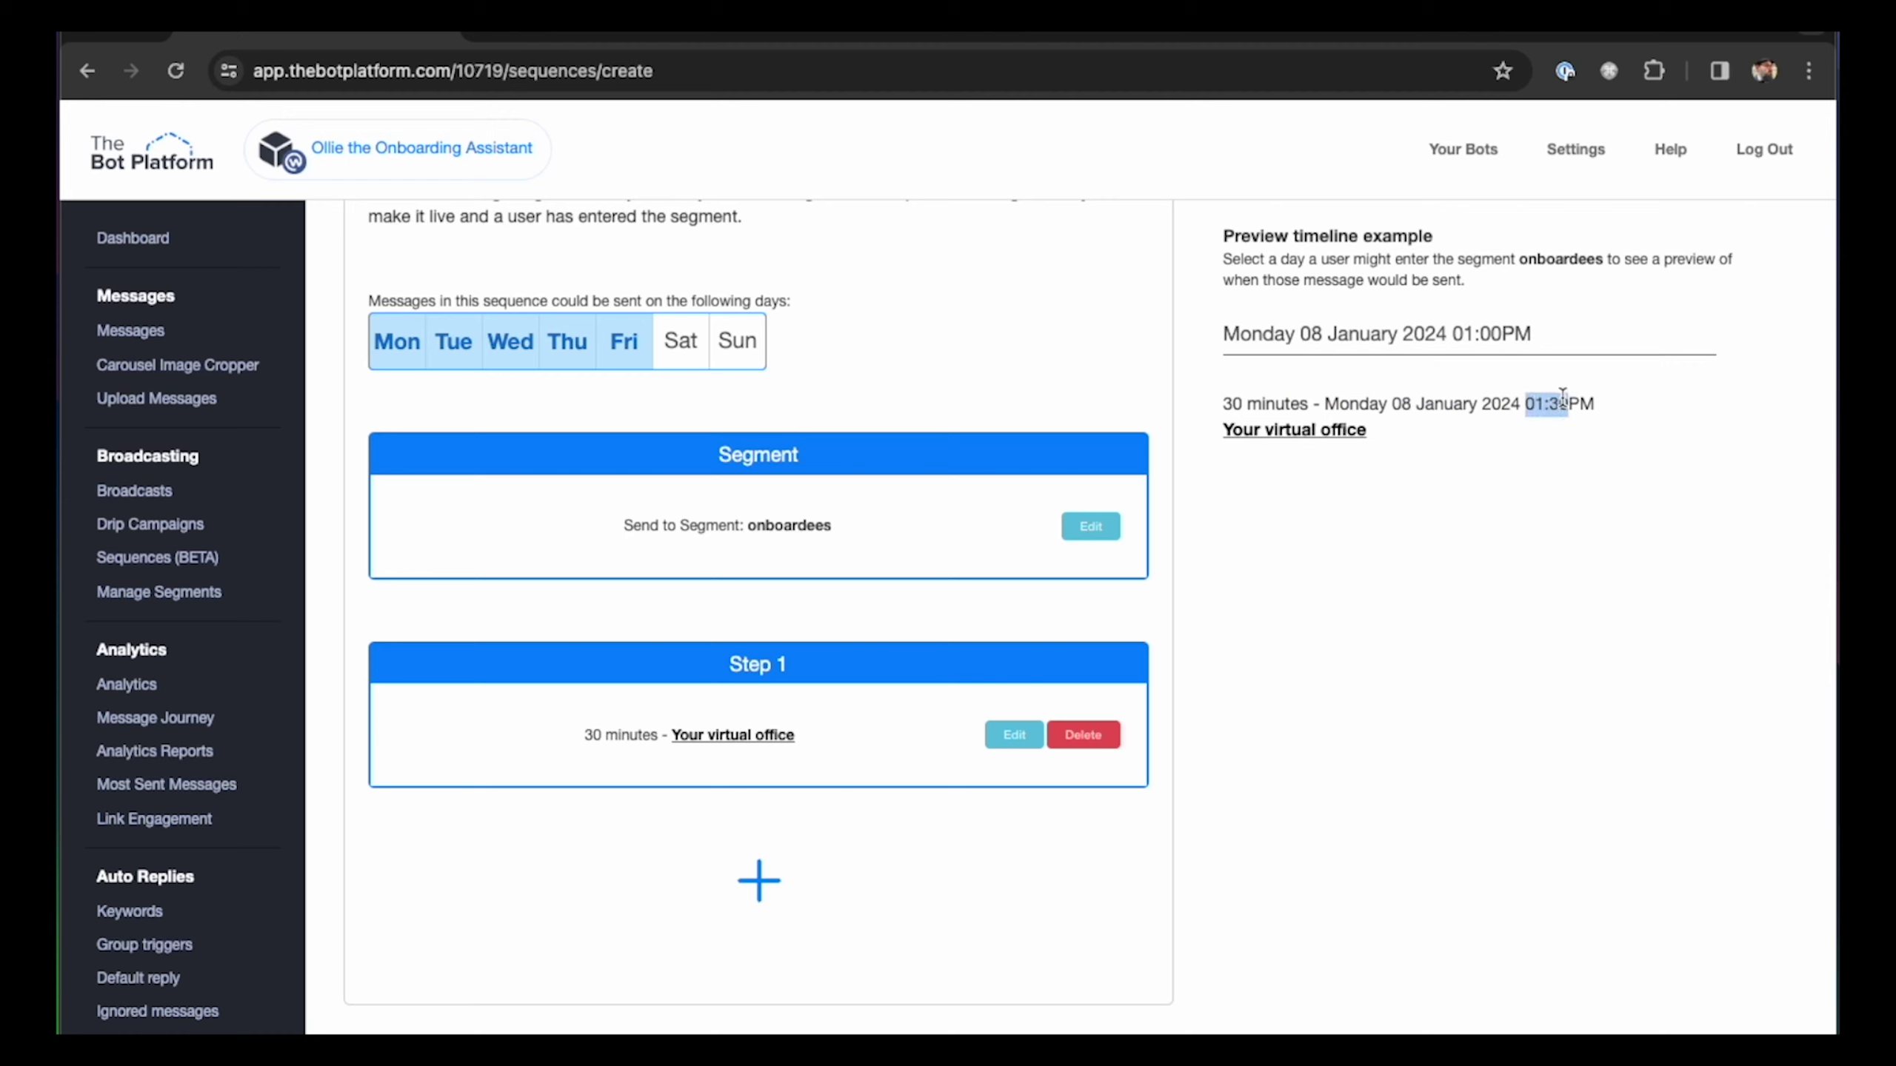
Step: Set the preview start time back to 9:30 AM so Step 1 lands at 10:00AM
left_click(1475, 333)
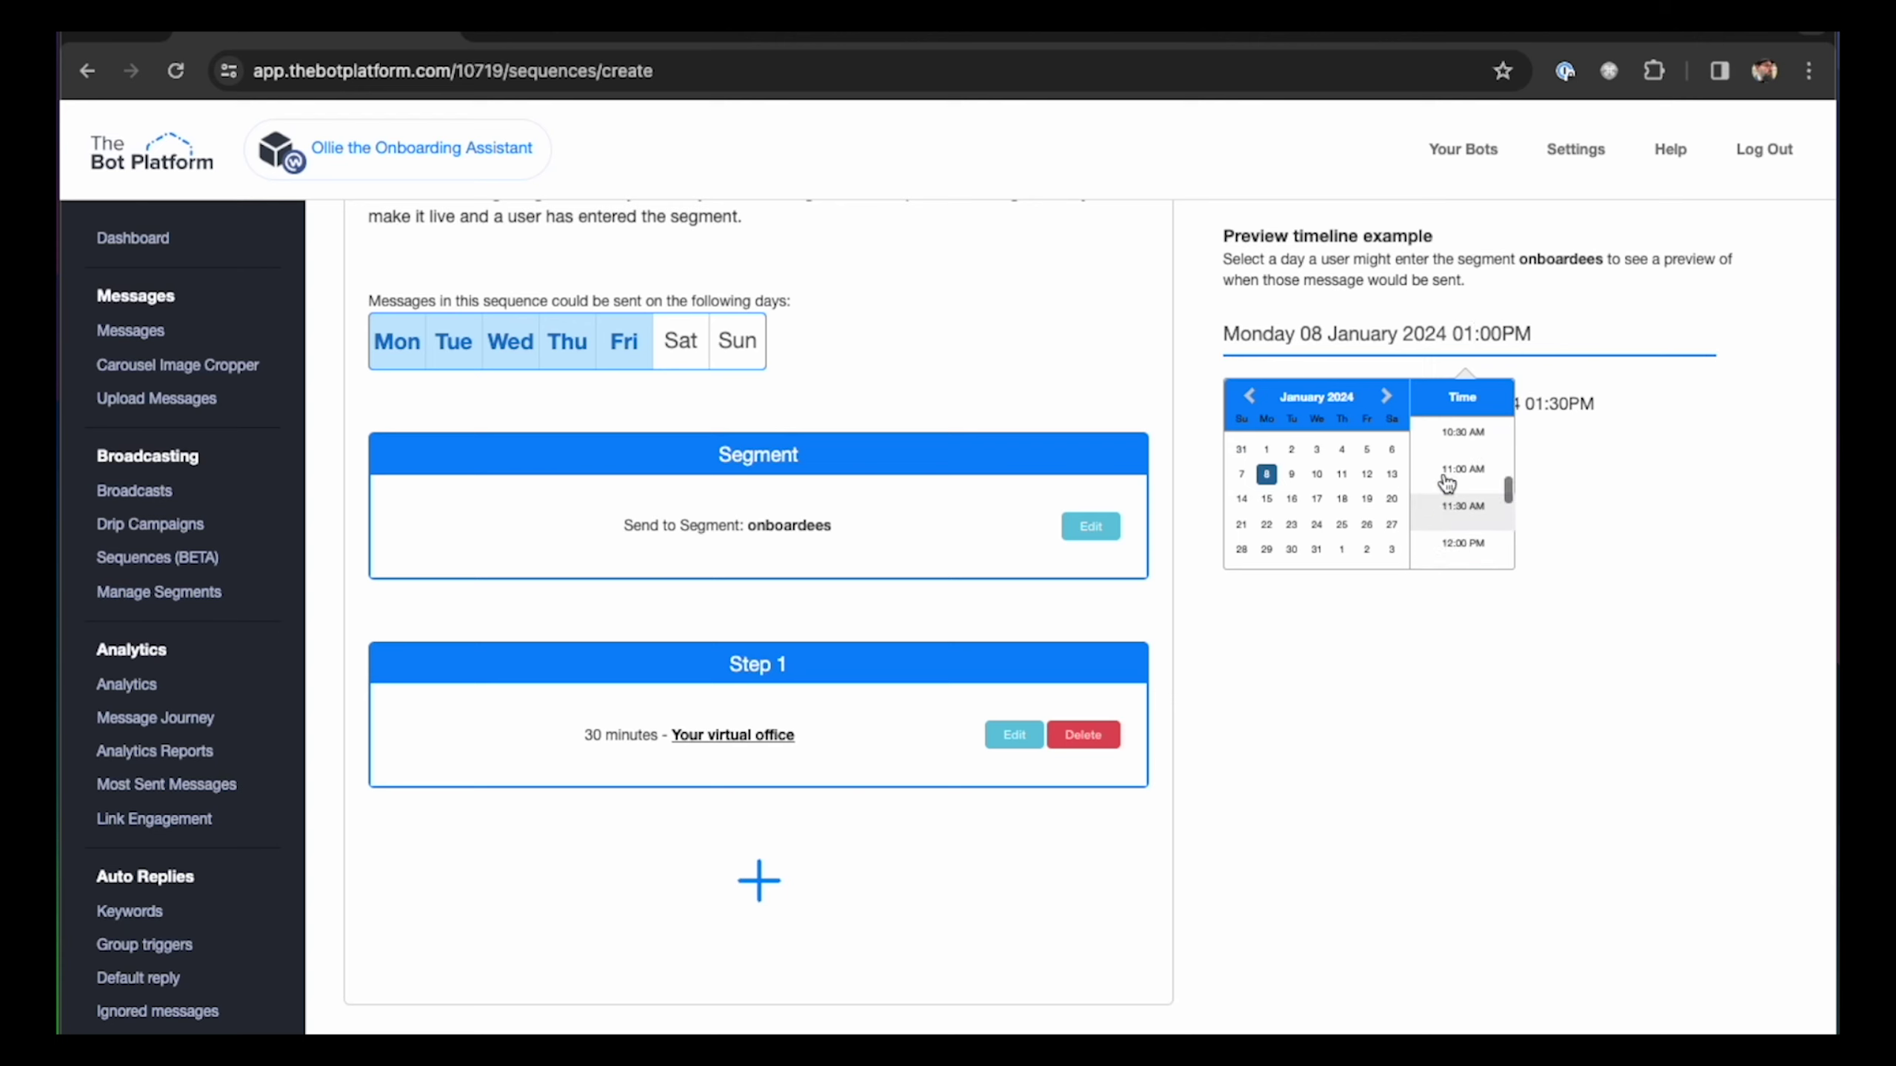
scroll(1447, 484, "up", 4)
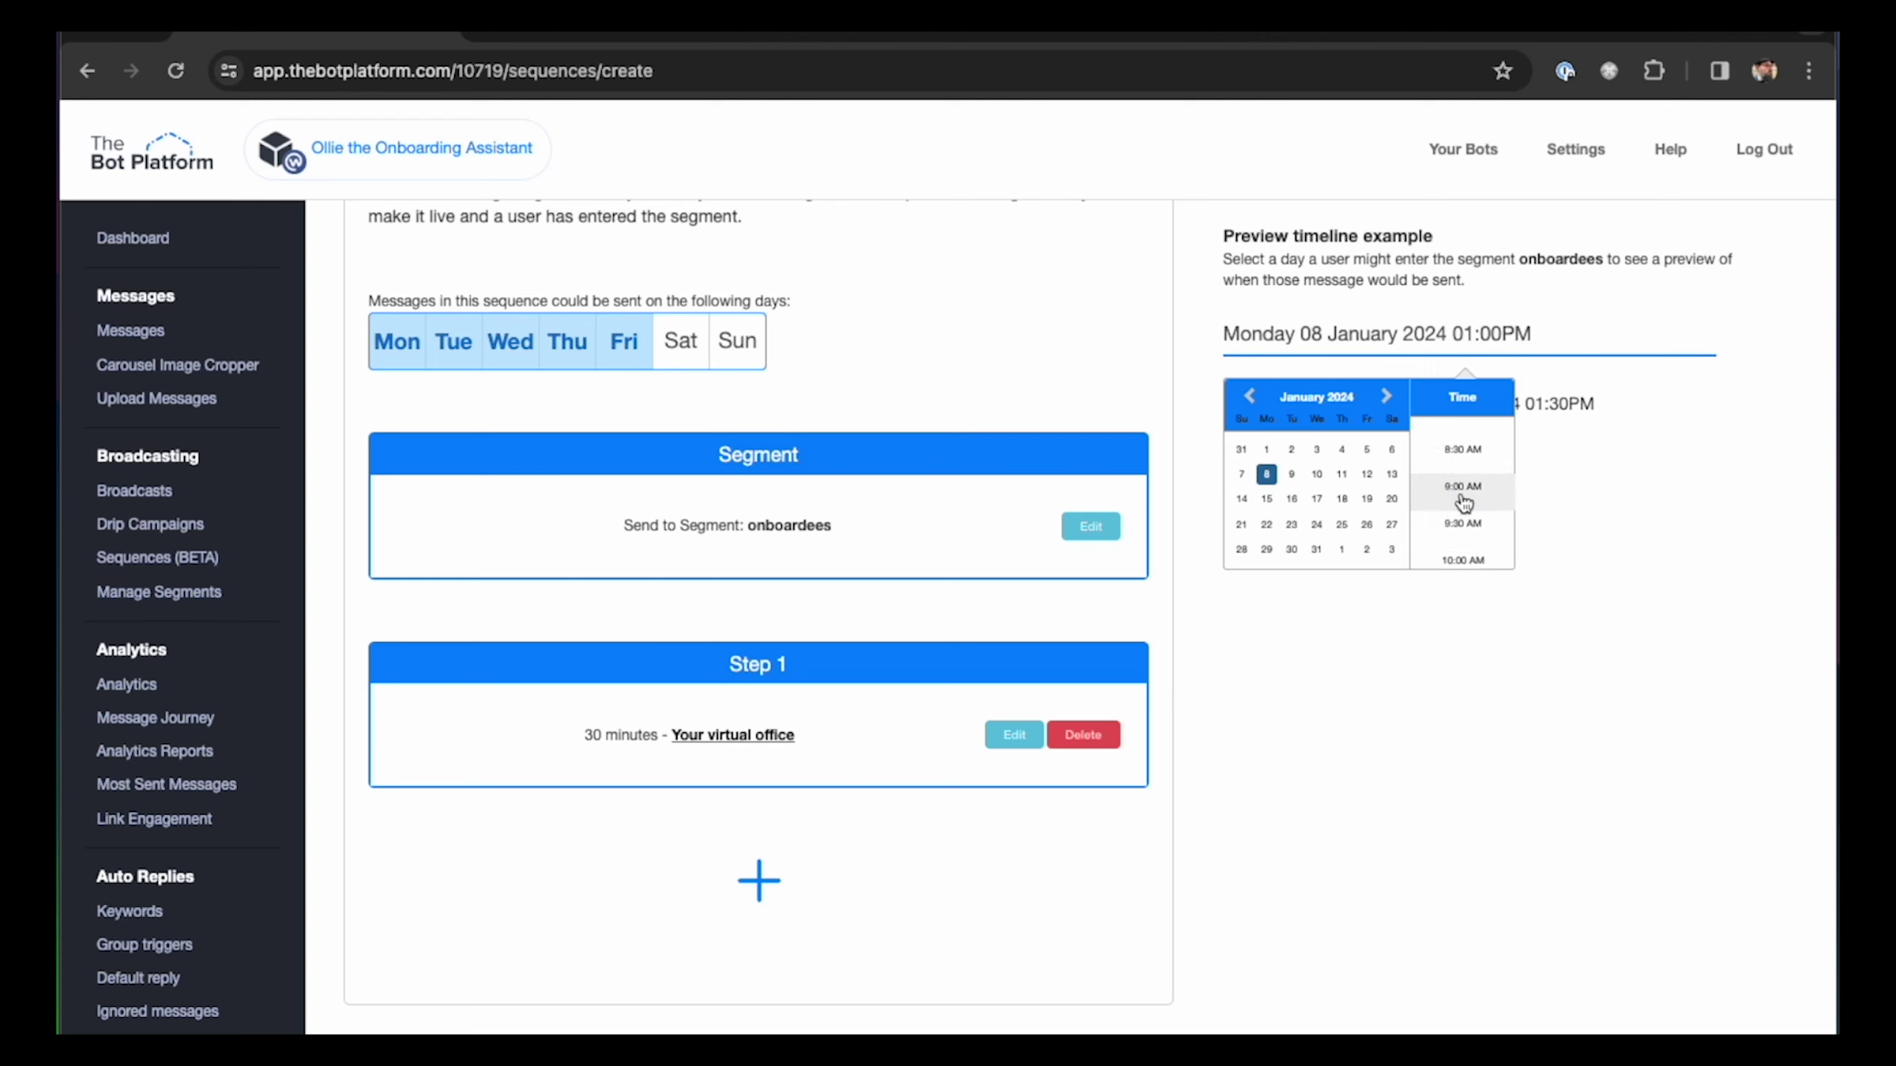
left_click(1476, 530)
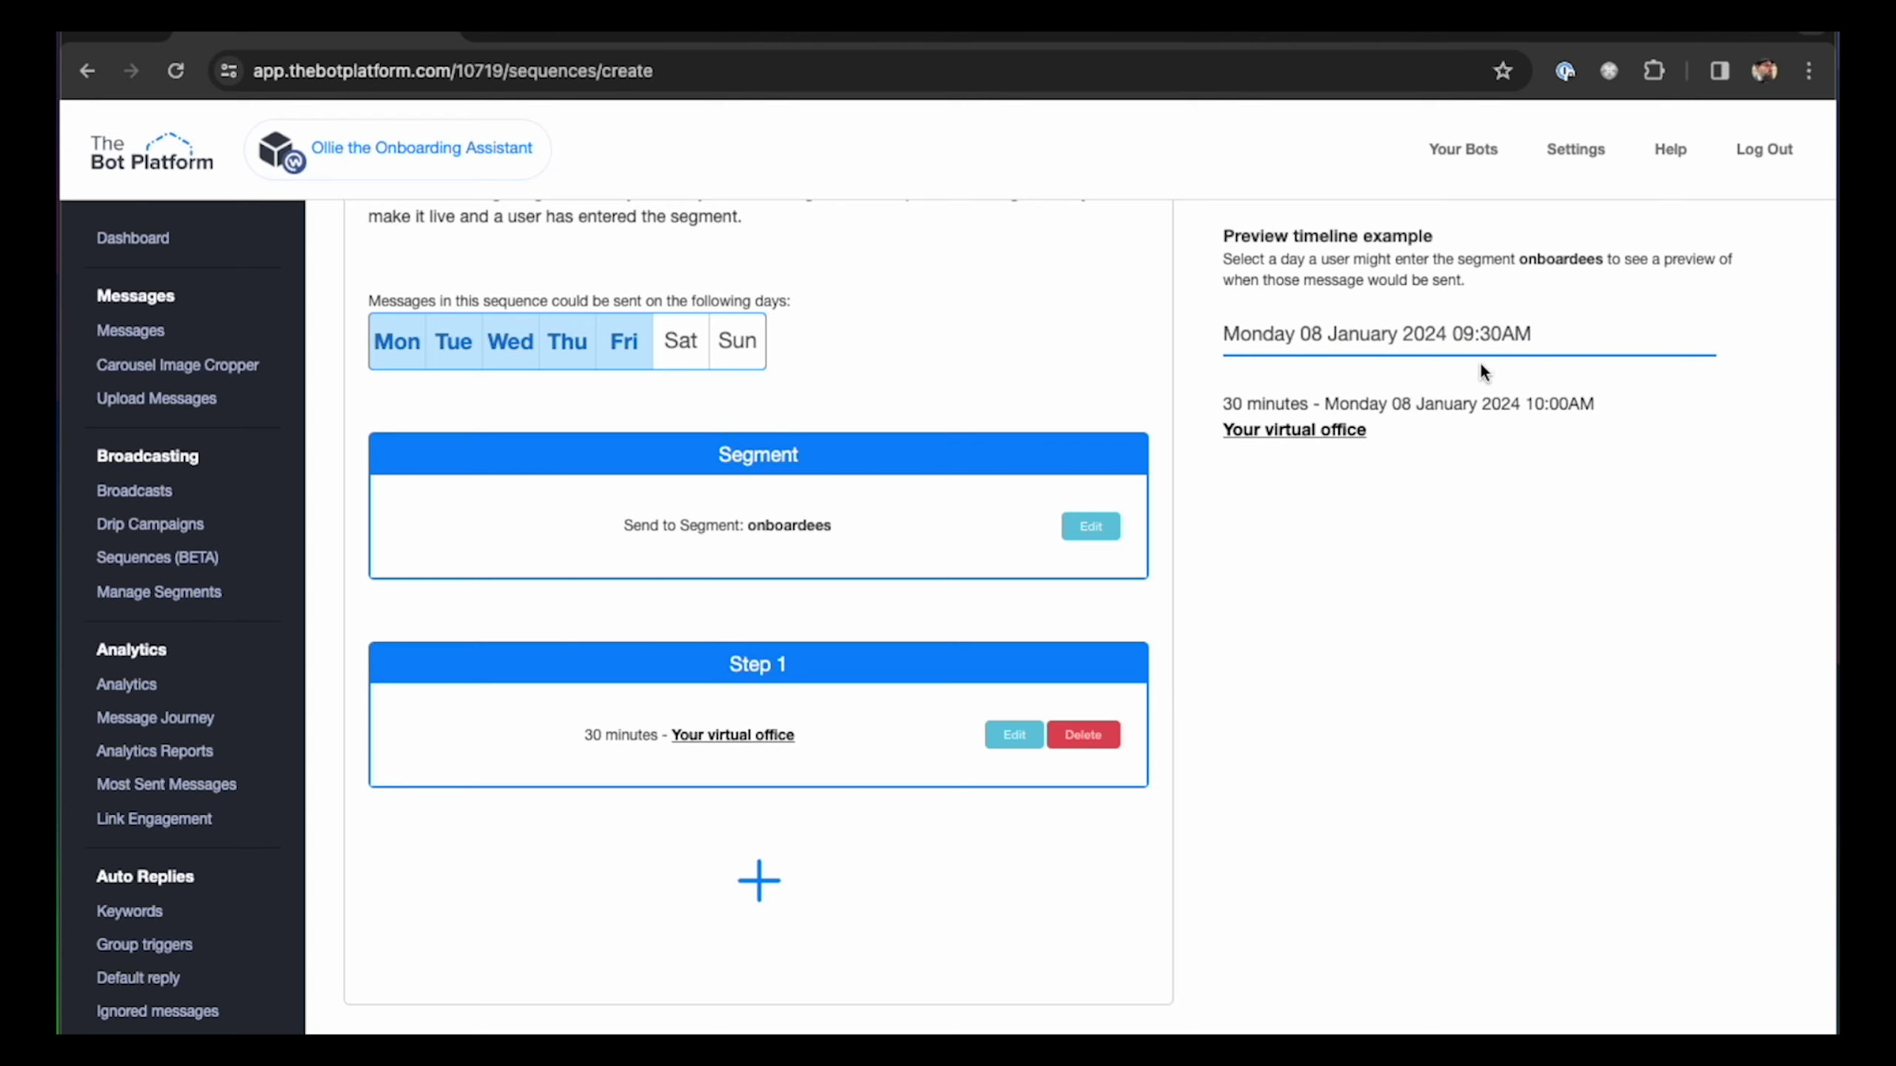
Step: Add and save Step 2 sending End of first day after a 7-hour delay
left_click(758, 882)
scroll(539, 904, "down", 2)
left_click(539, 903)
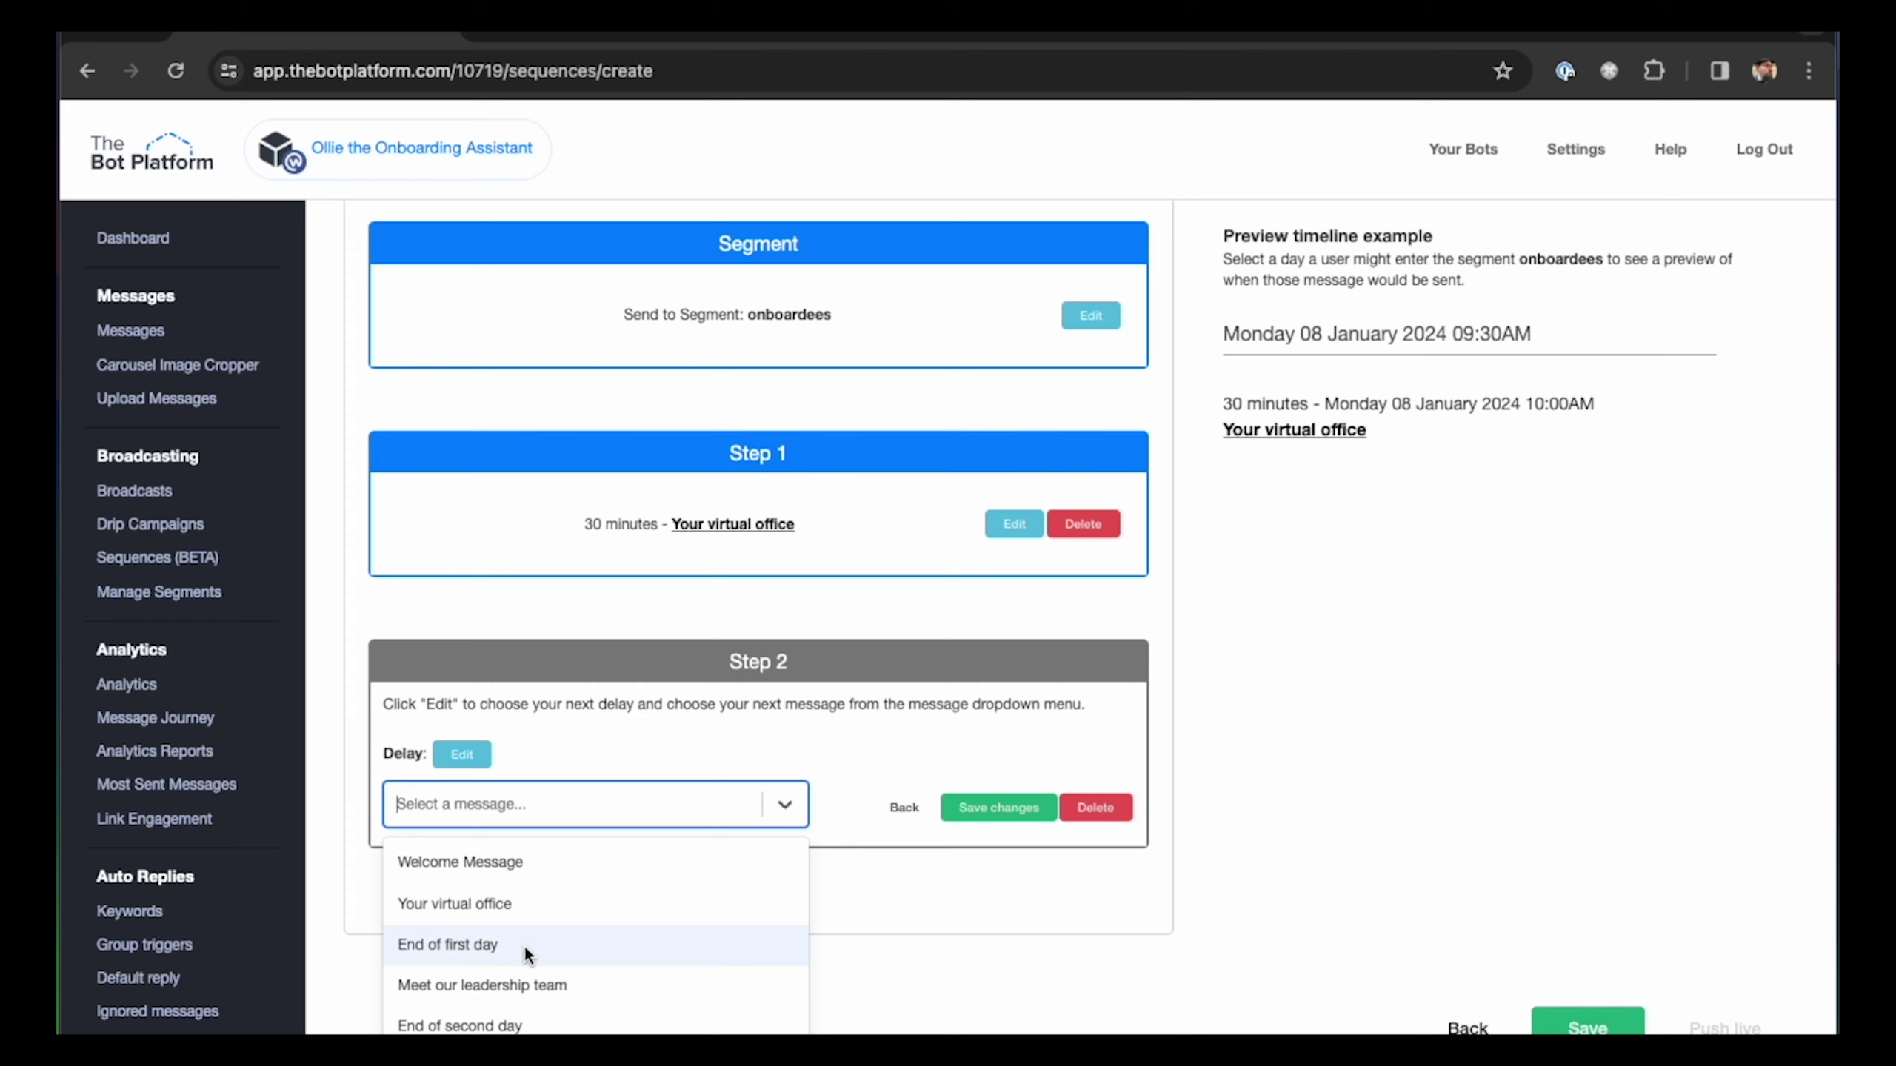
left_click(476, 945)
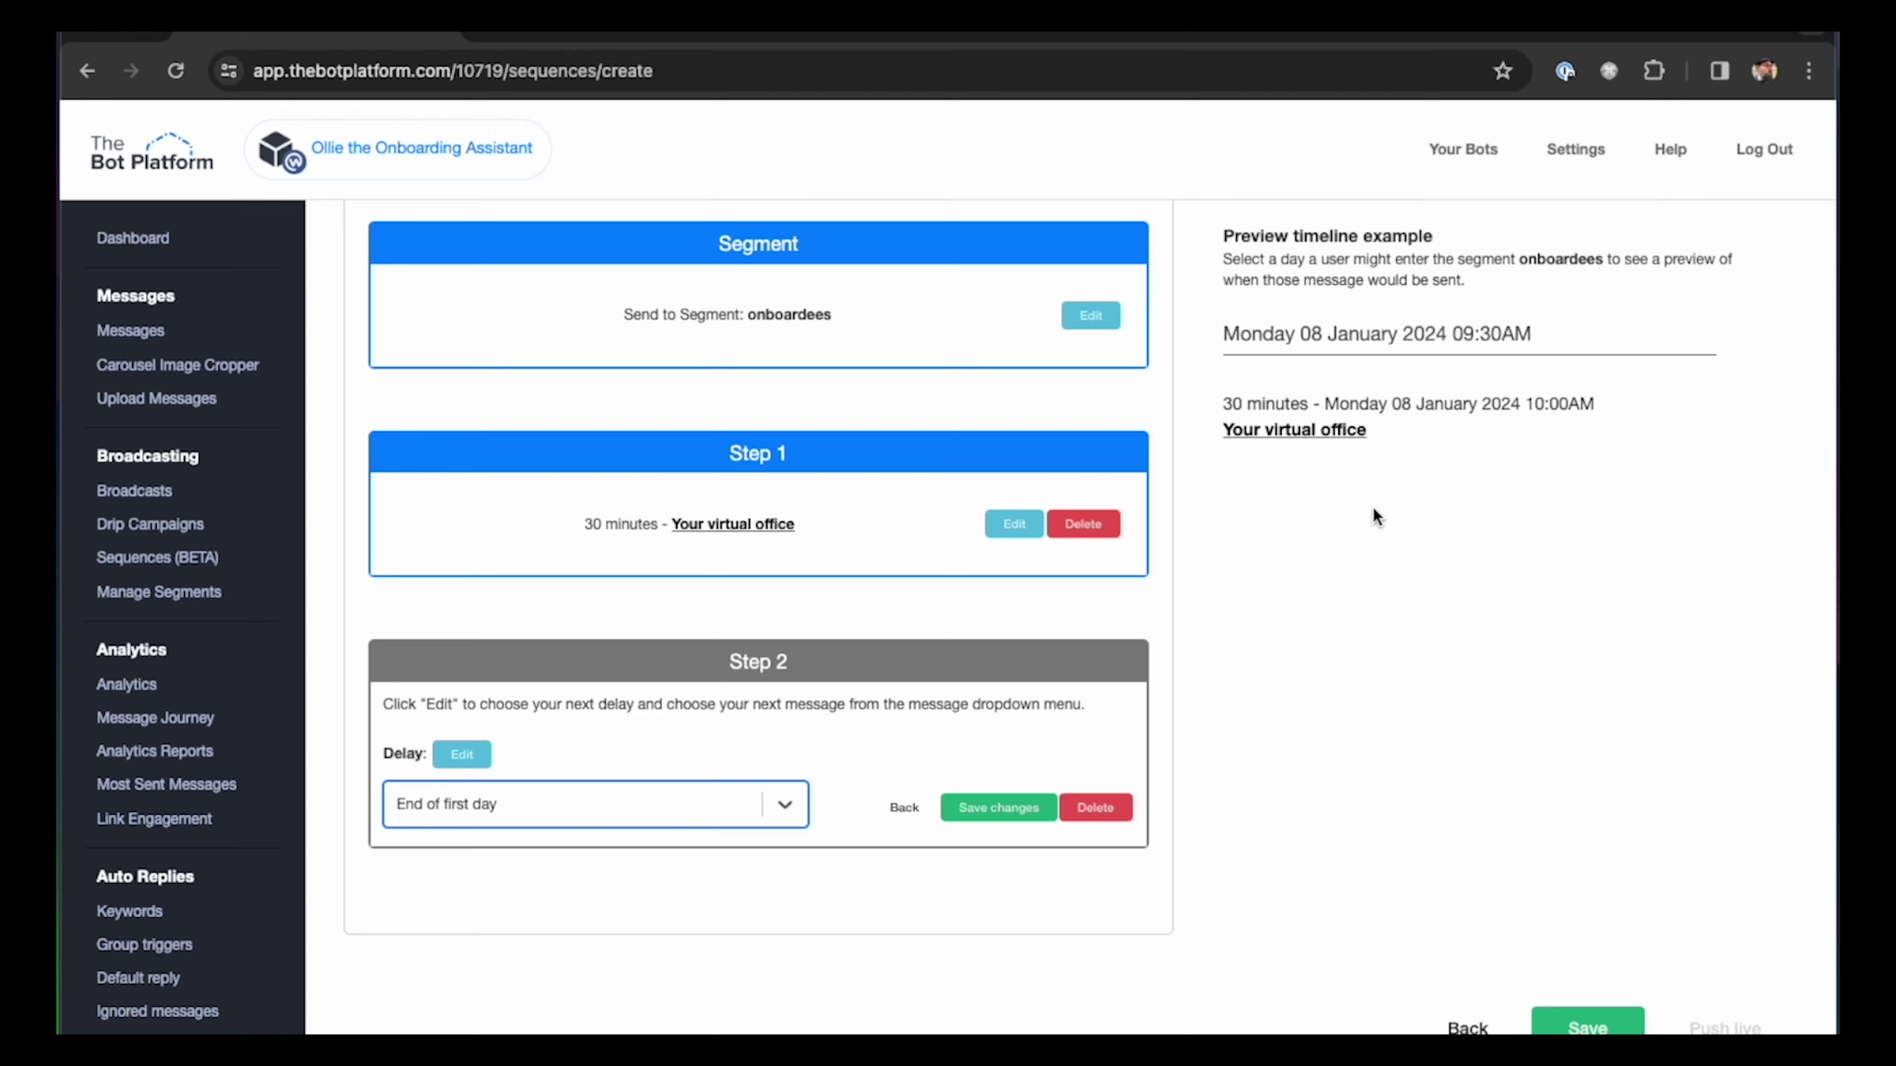
left_click(458, 763)
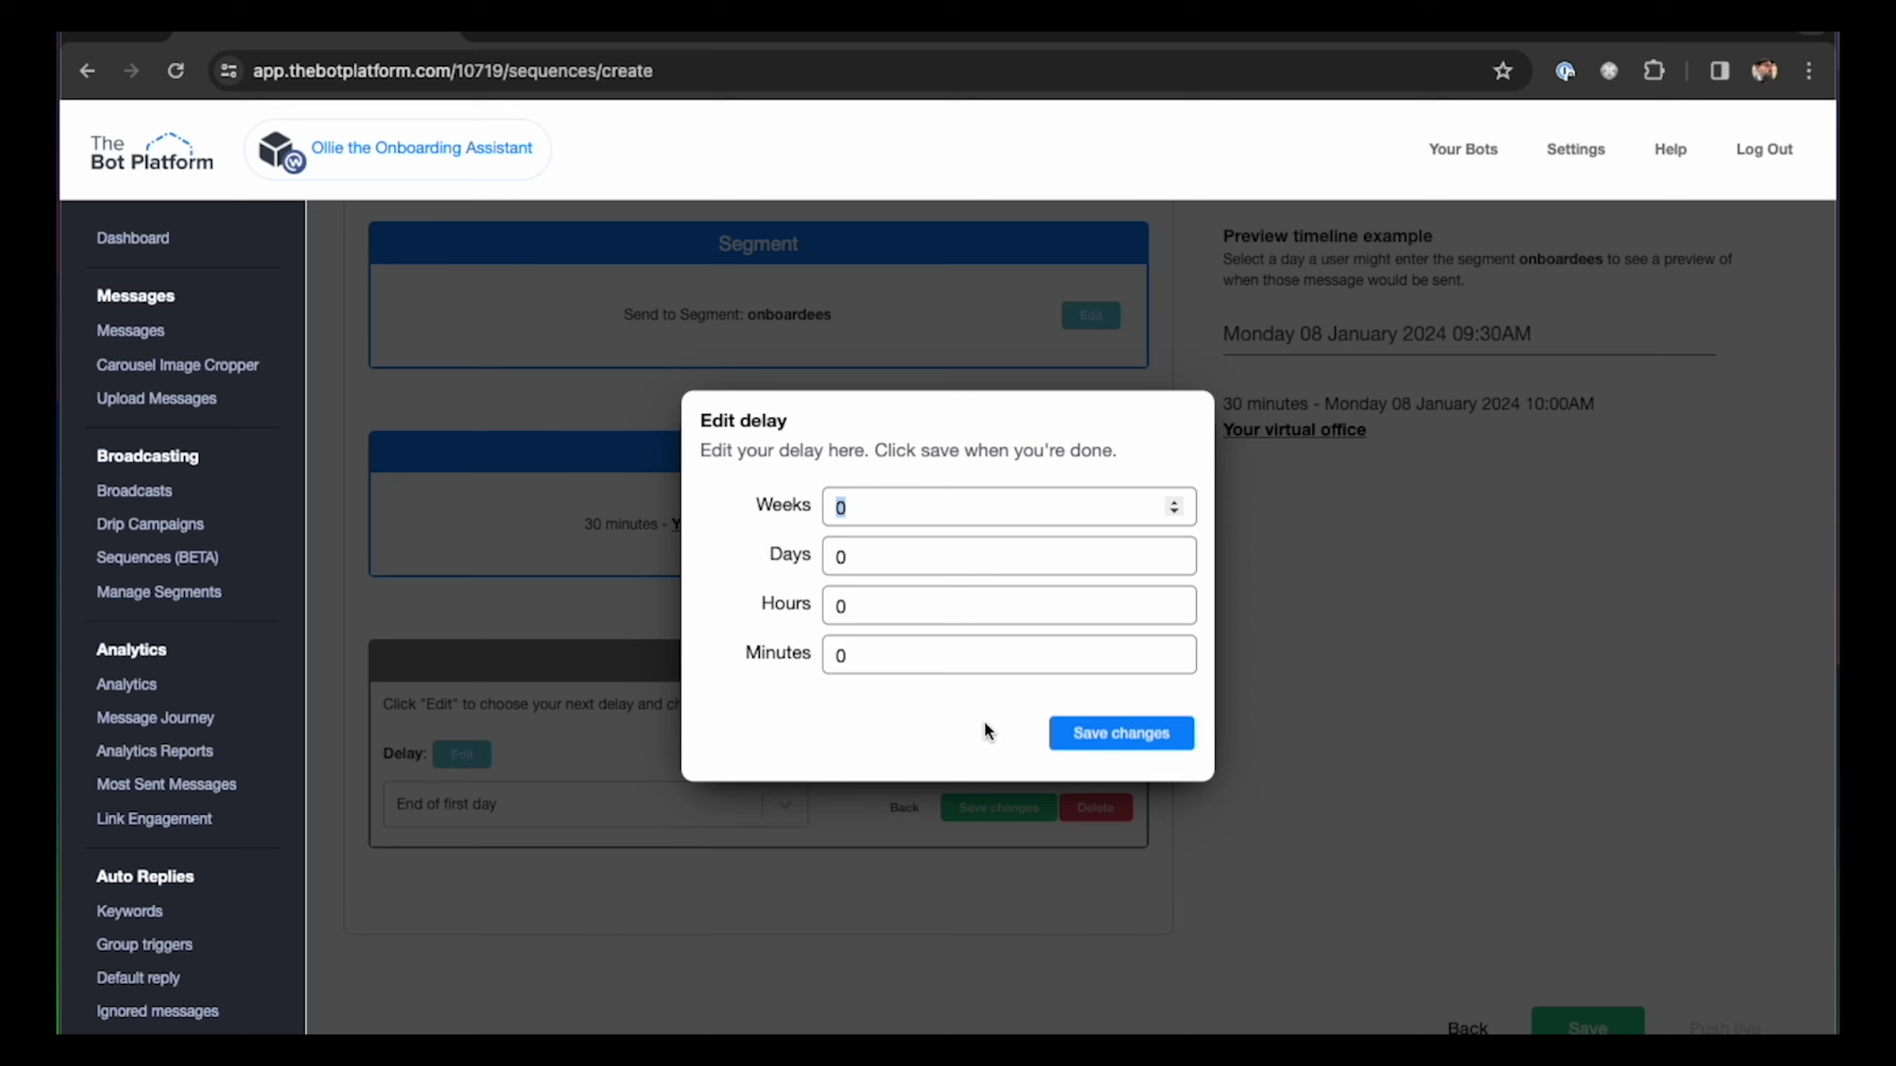
left_click(876, 610)
key("BackSpace")
type("7")
left_click(1142, 740)
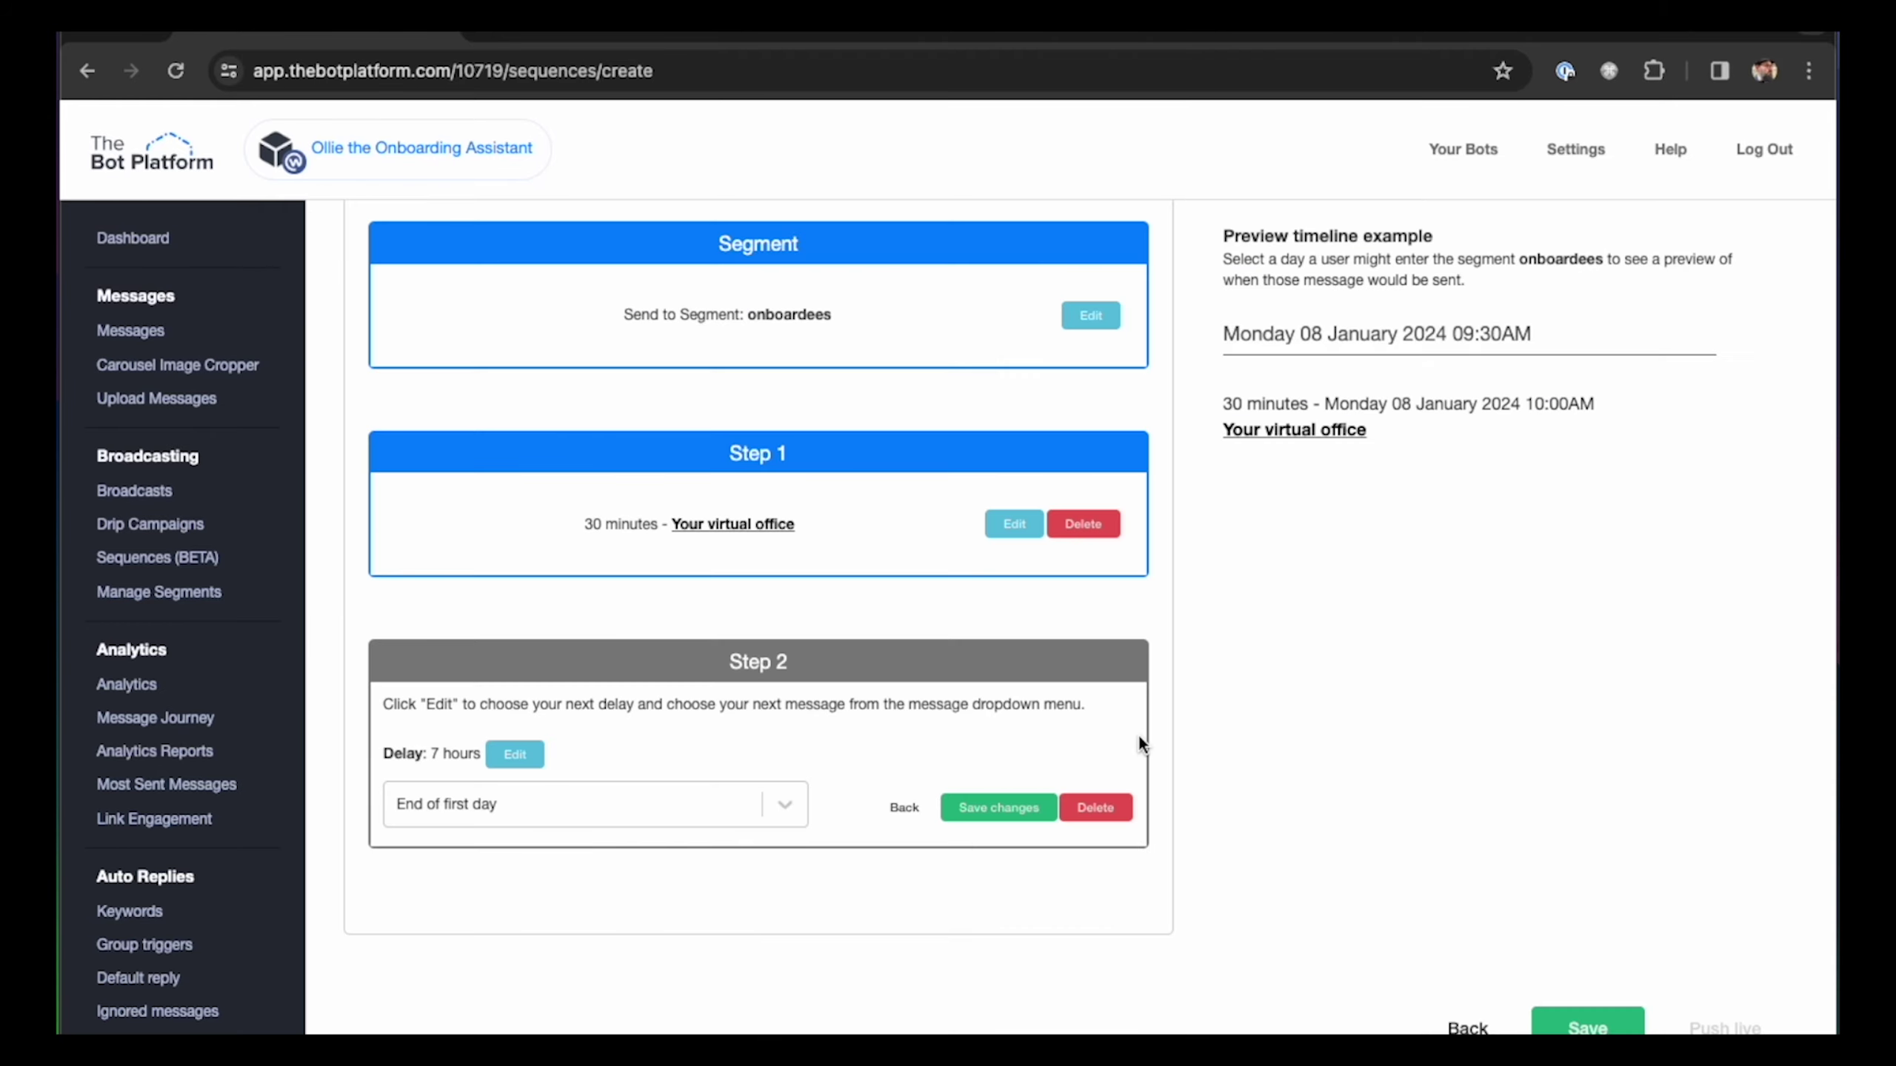
left_click(1001, 808)
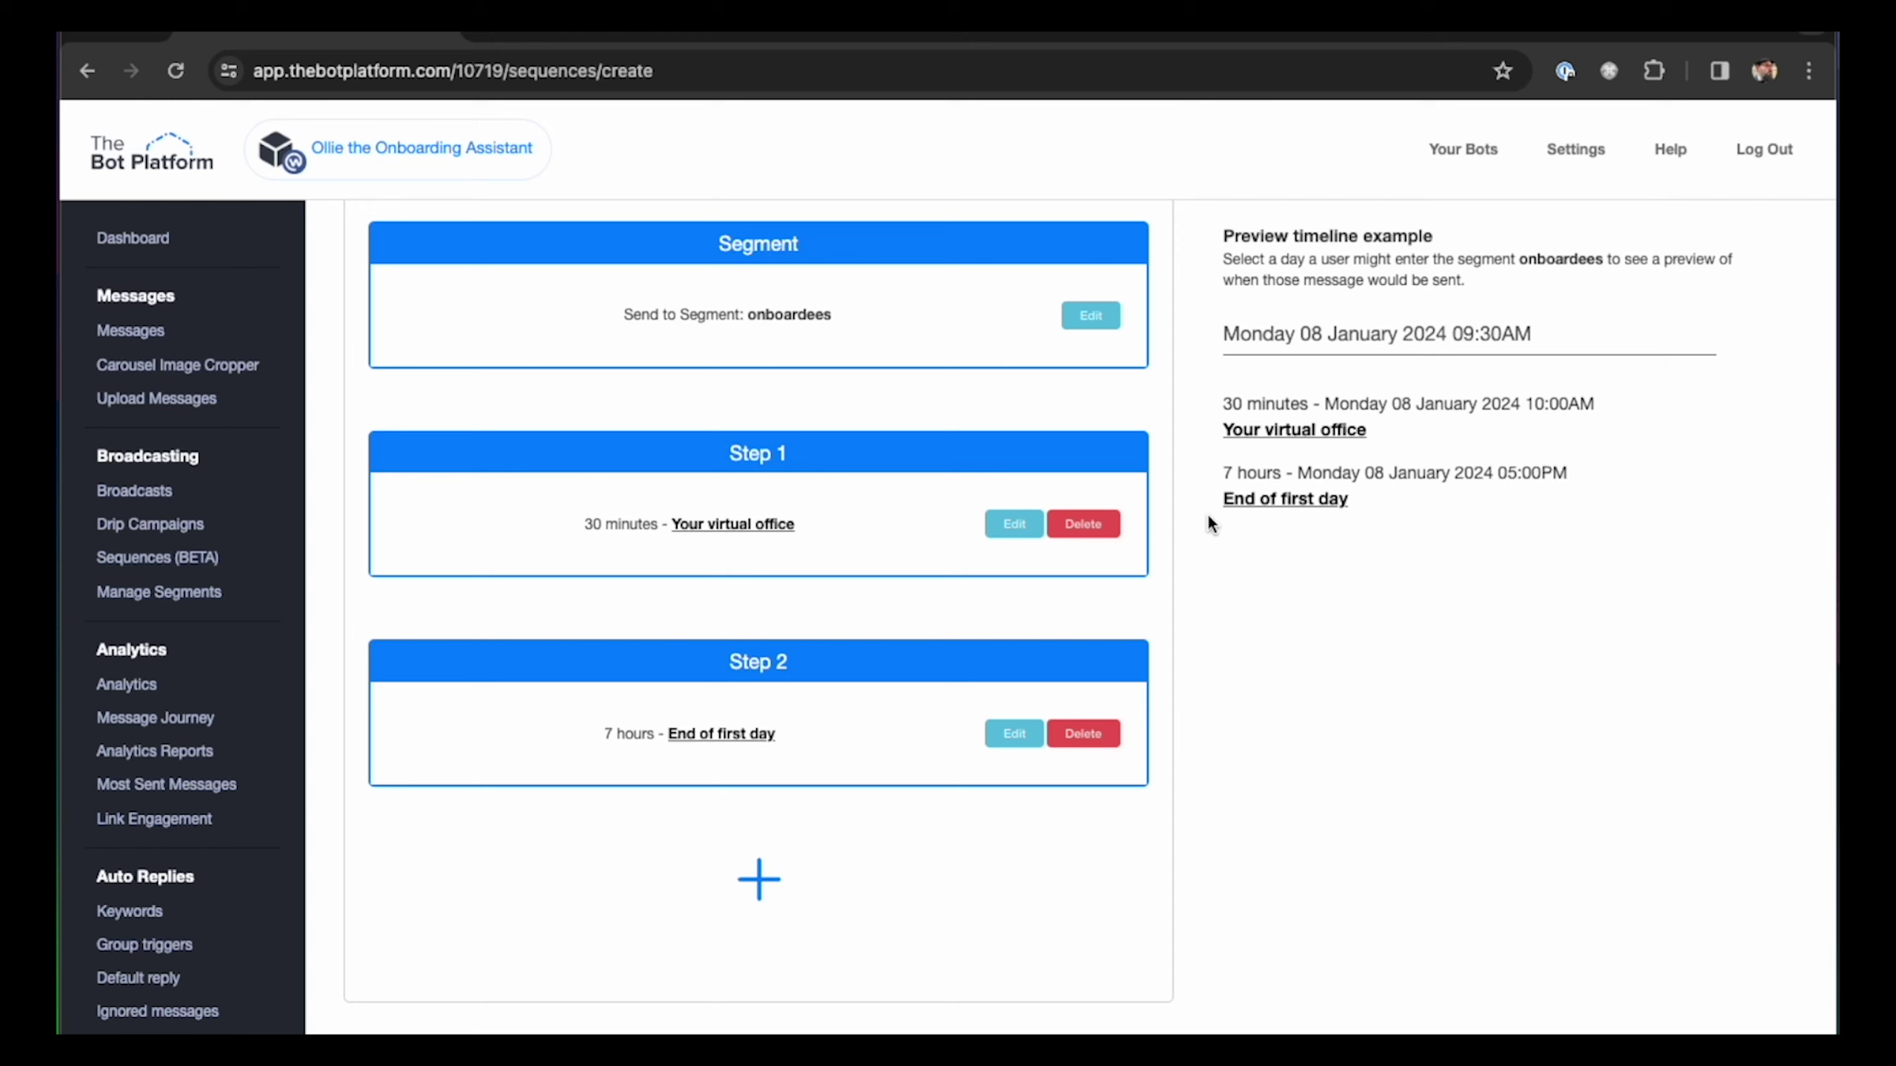
Step: Add Step 3 with the Meet our leadership team message
left_click(759, 879)
scroll(746, 859, "down", 2)
left_click(649, 828)
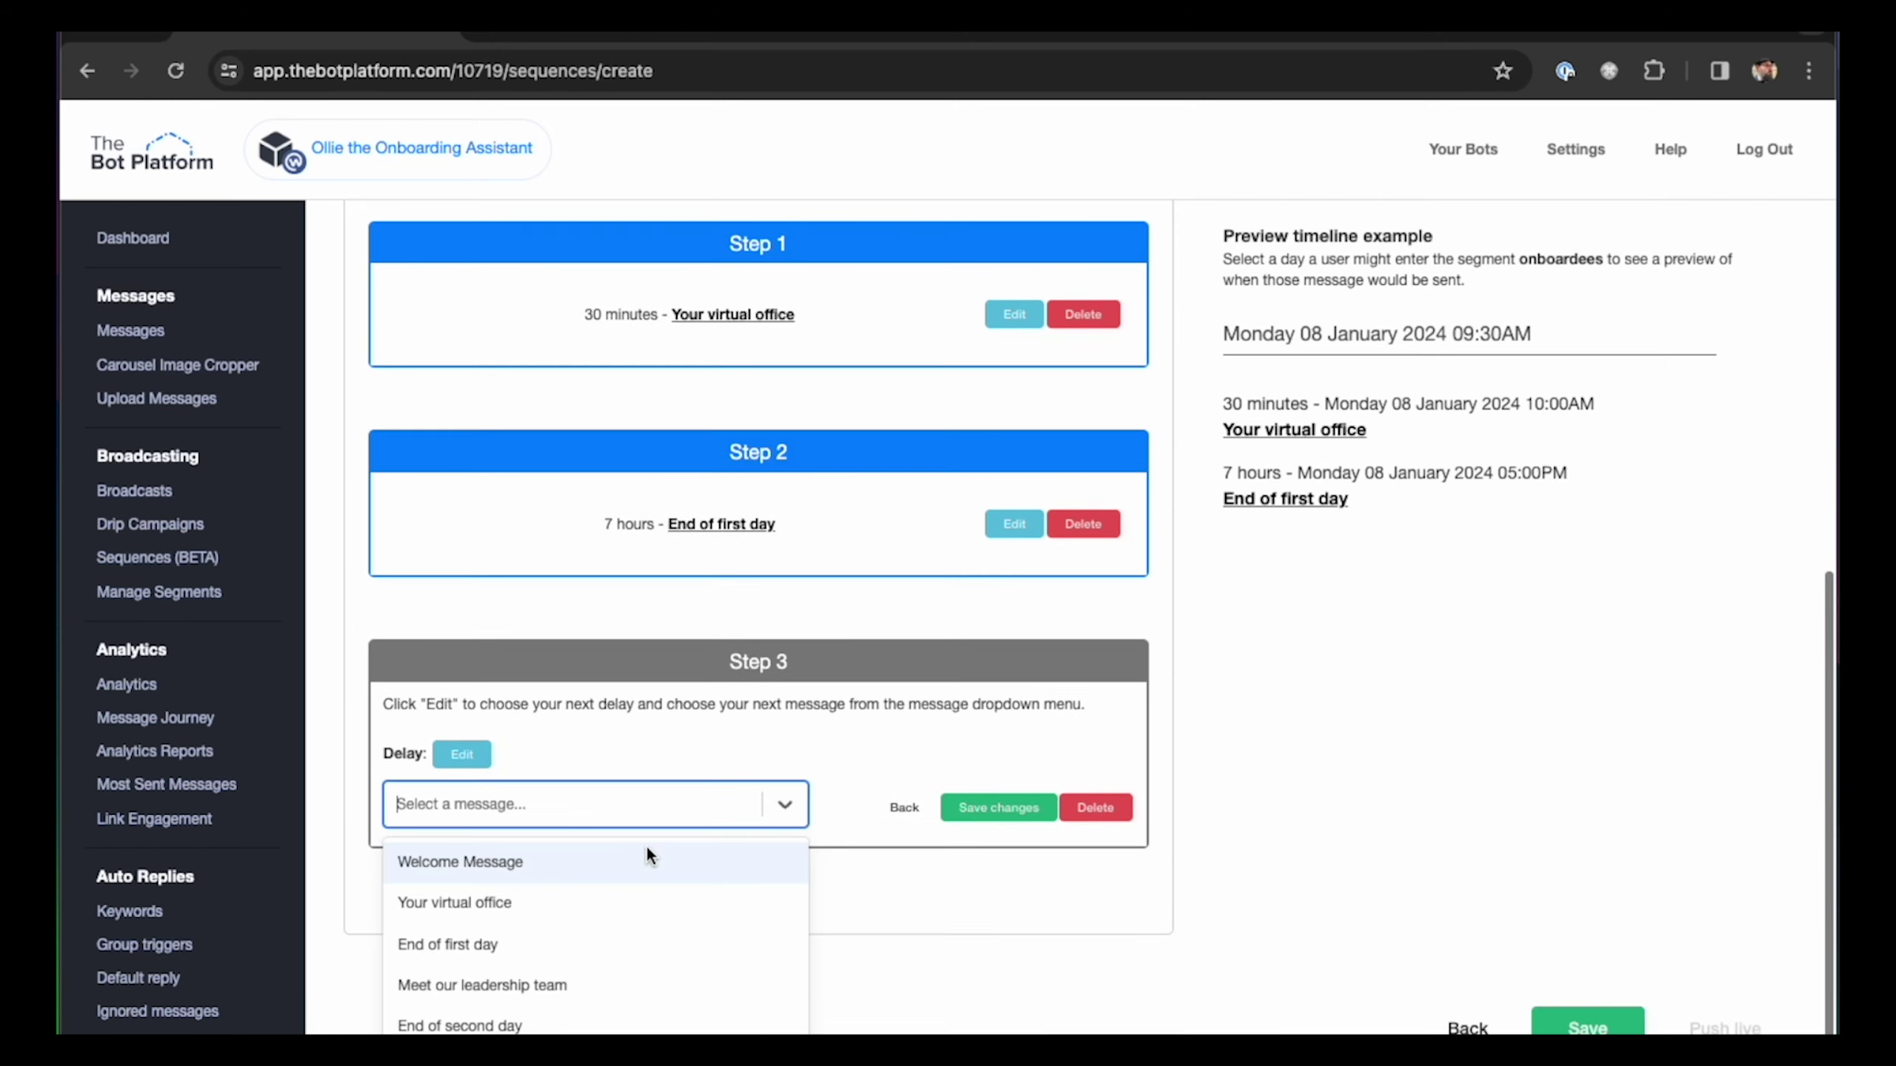
left_click(551, 981)
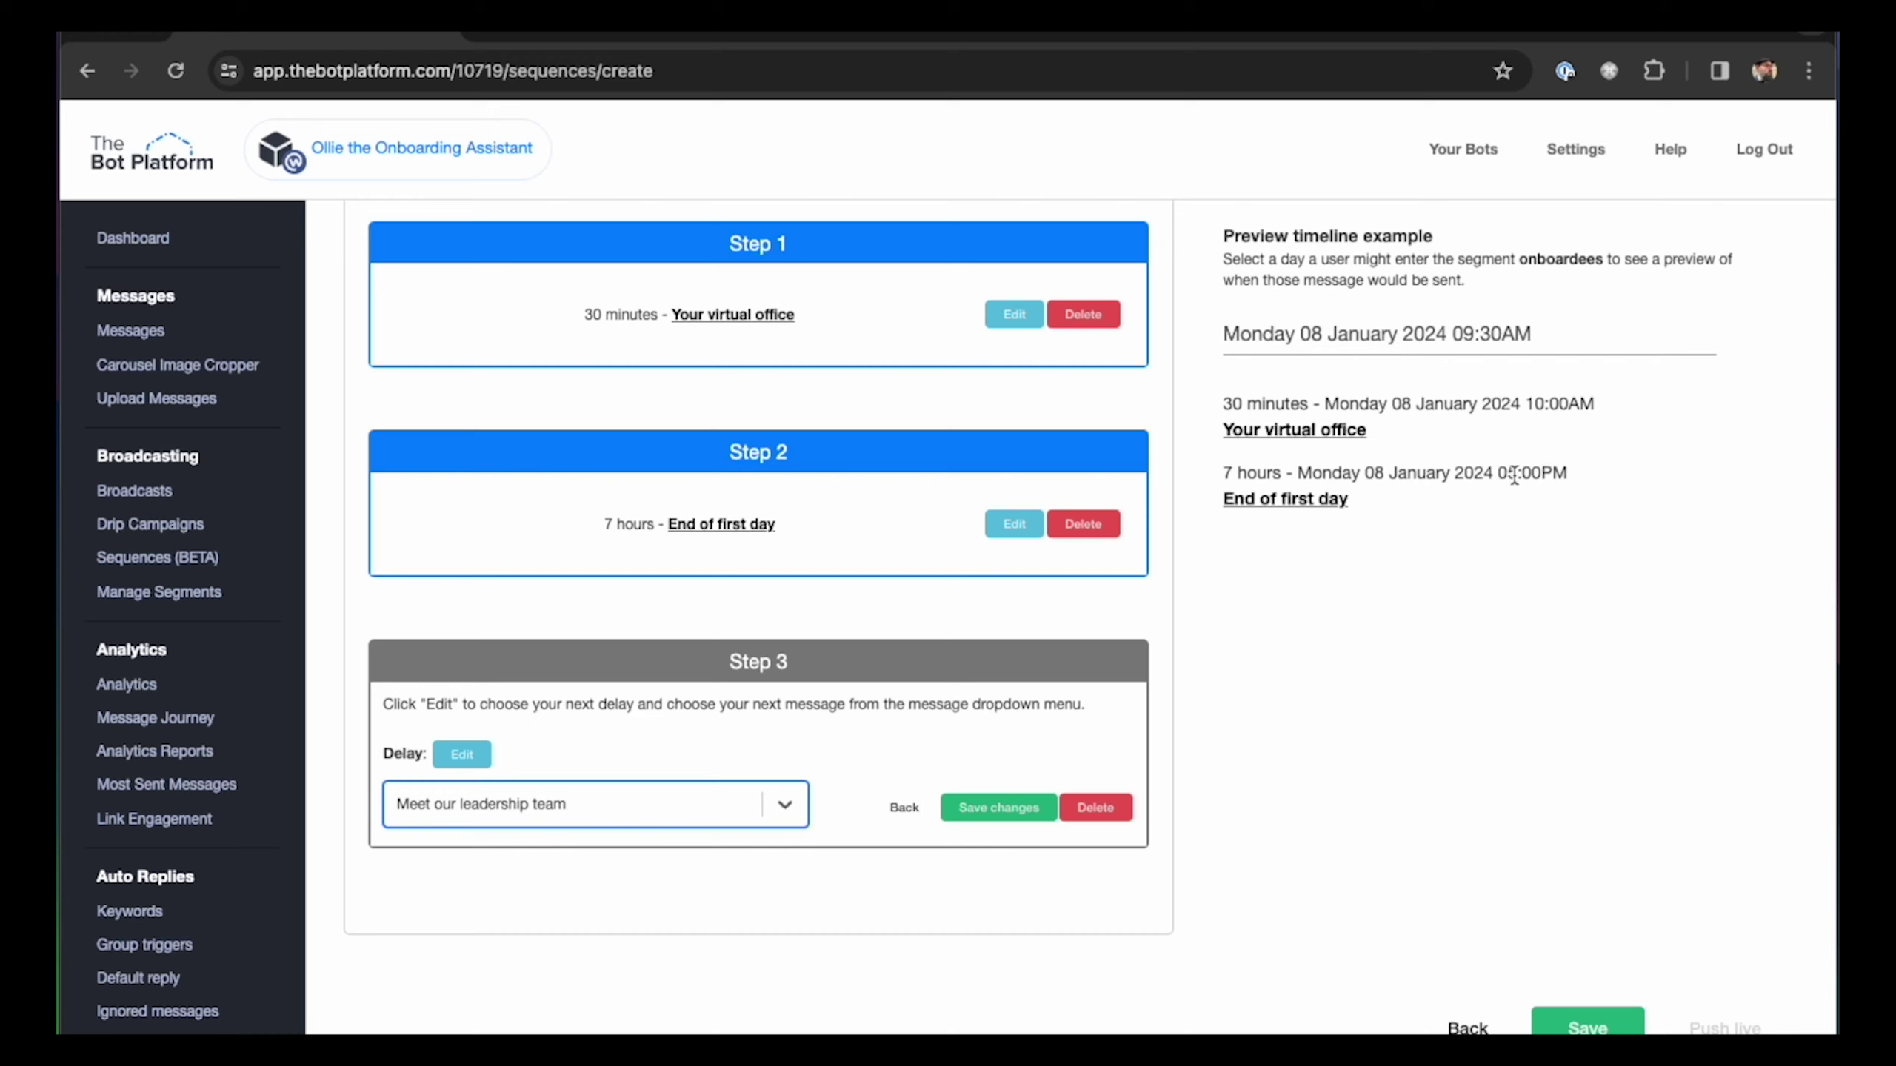
left_click_drag(1502, 473, 1609, 480)
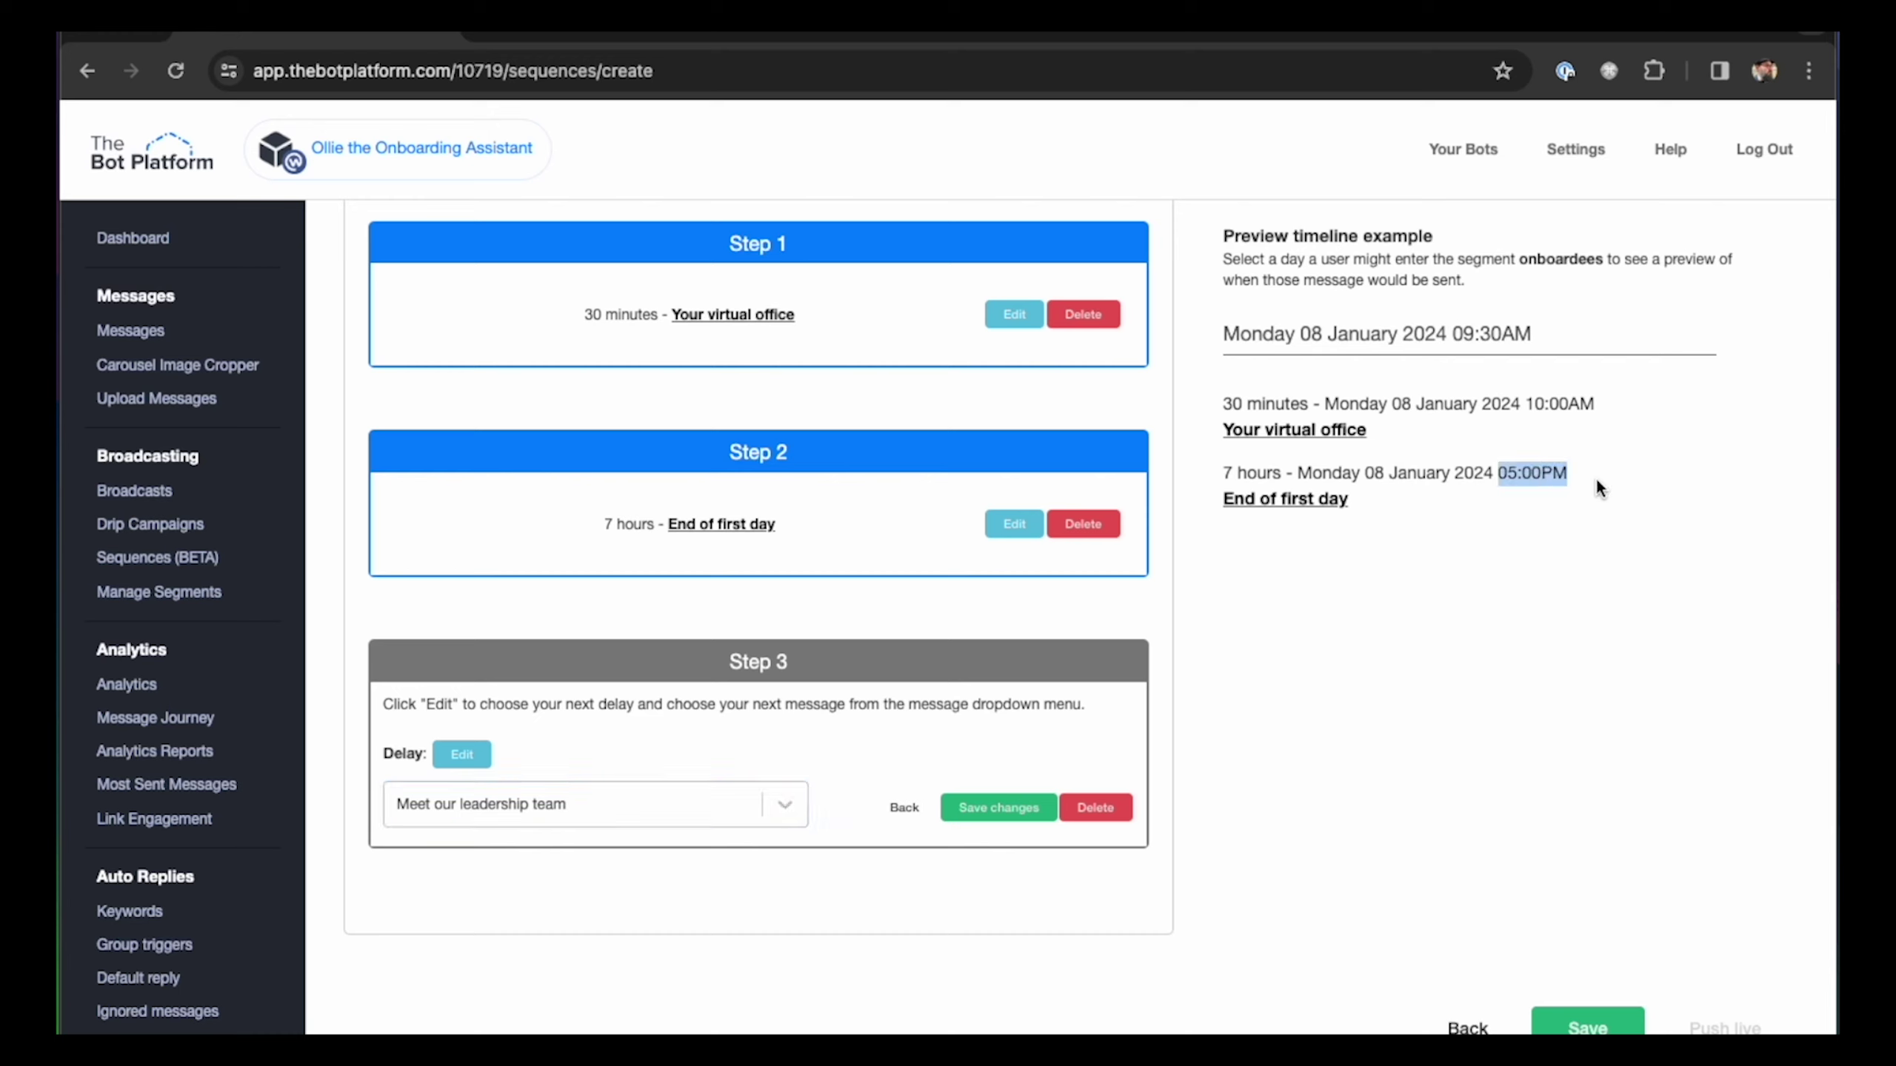
left_click(1597, 477)
Step: Give Step 3 a 17-hour delay and save the step
left_click(462, 755)
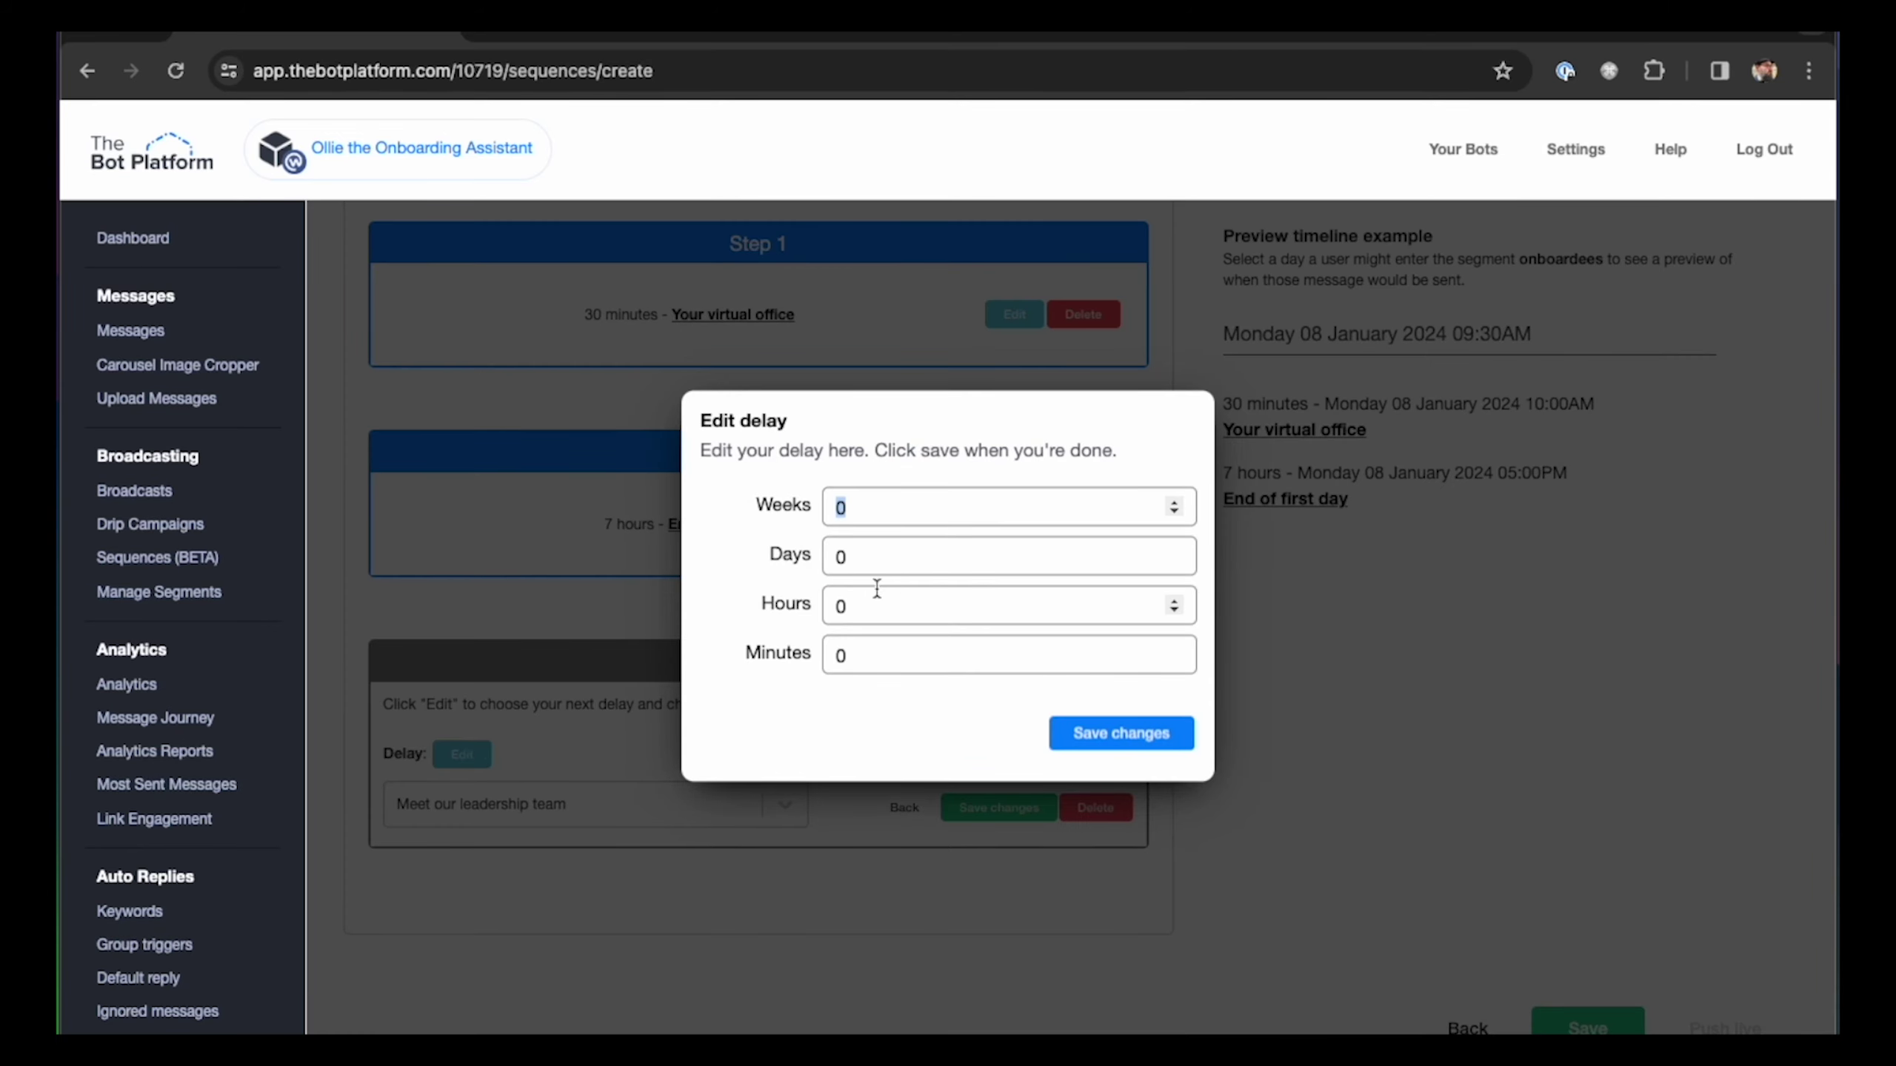
left_click(858, 604)
key("BackSpace")
type("17")
left_click(1101, 731)
left_click(1016, 820)
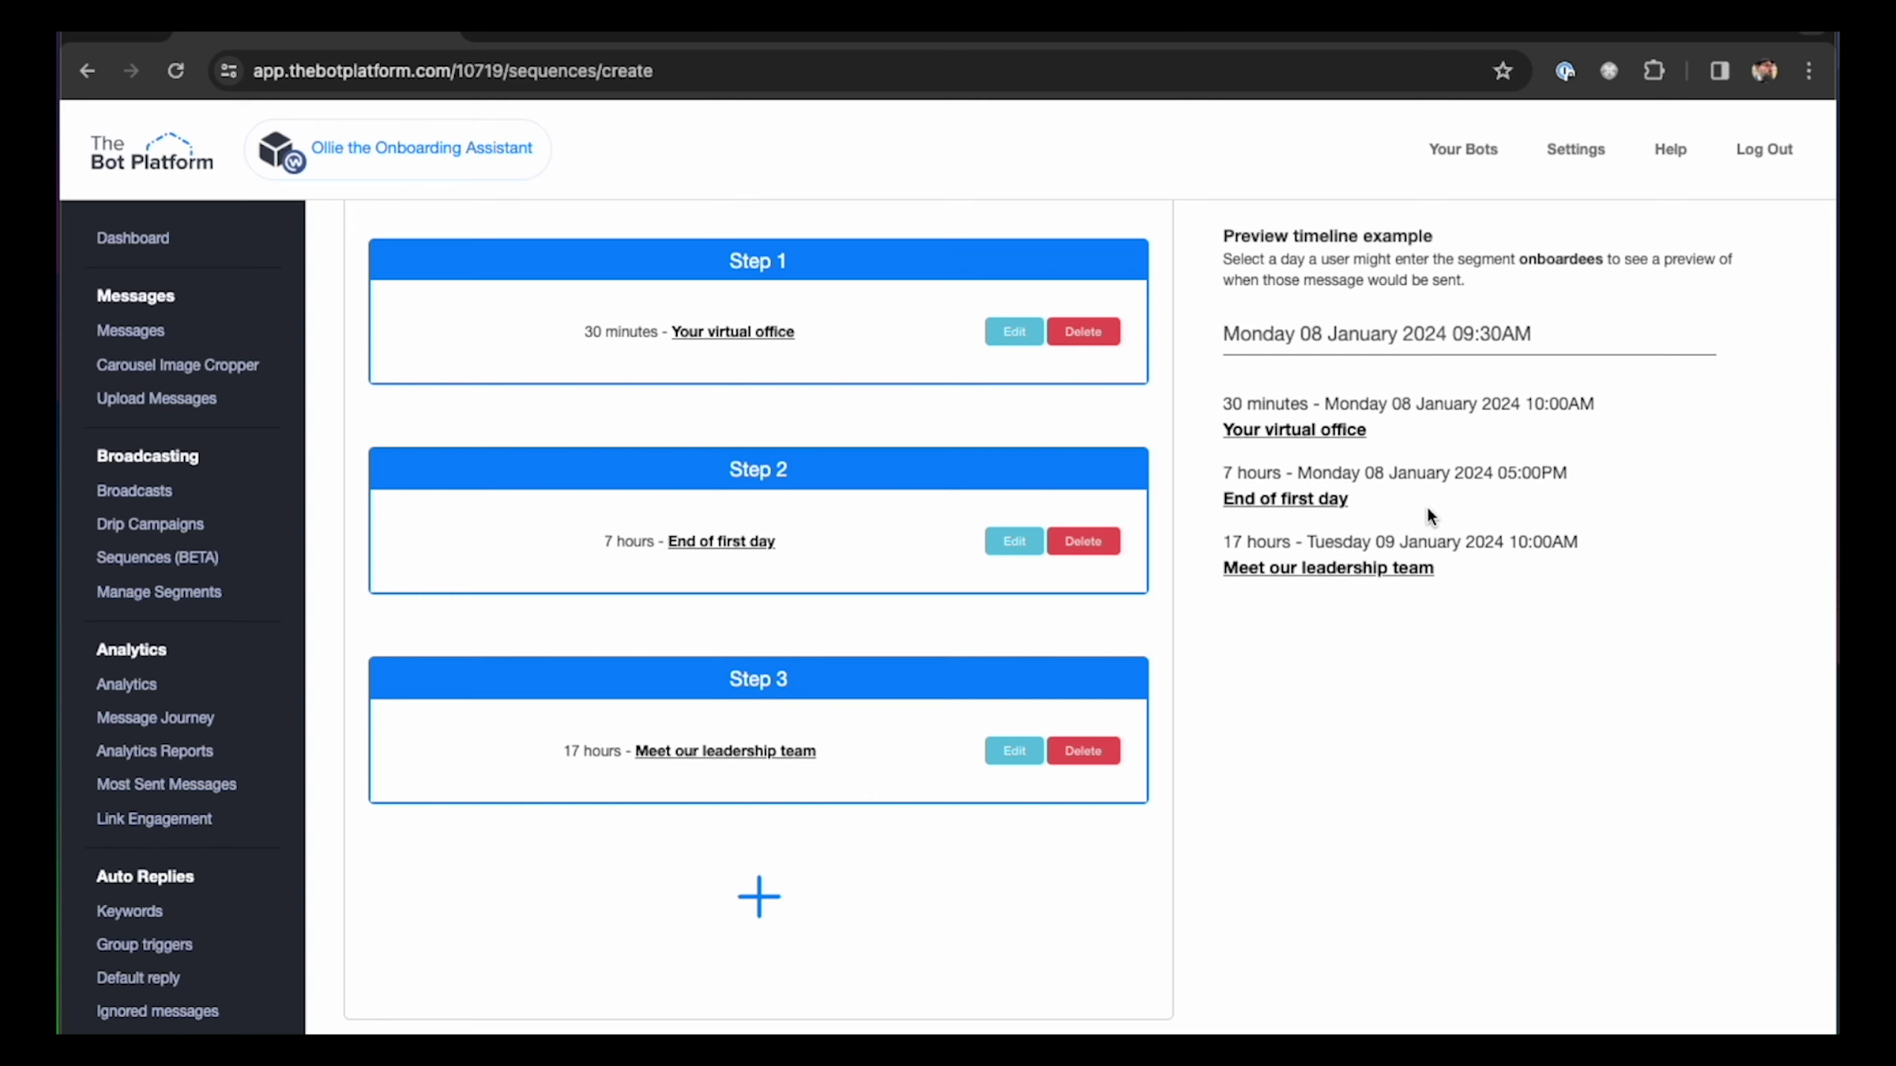
Step: Add Step 4 with the End of second day message
left_click(755, 893)
scroll(661, 941, "down", 3)
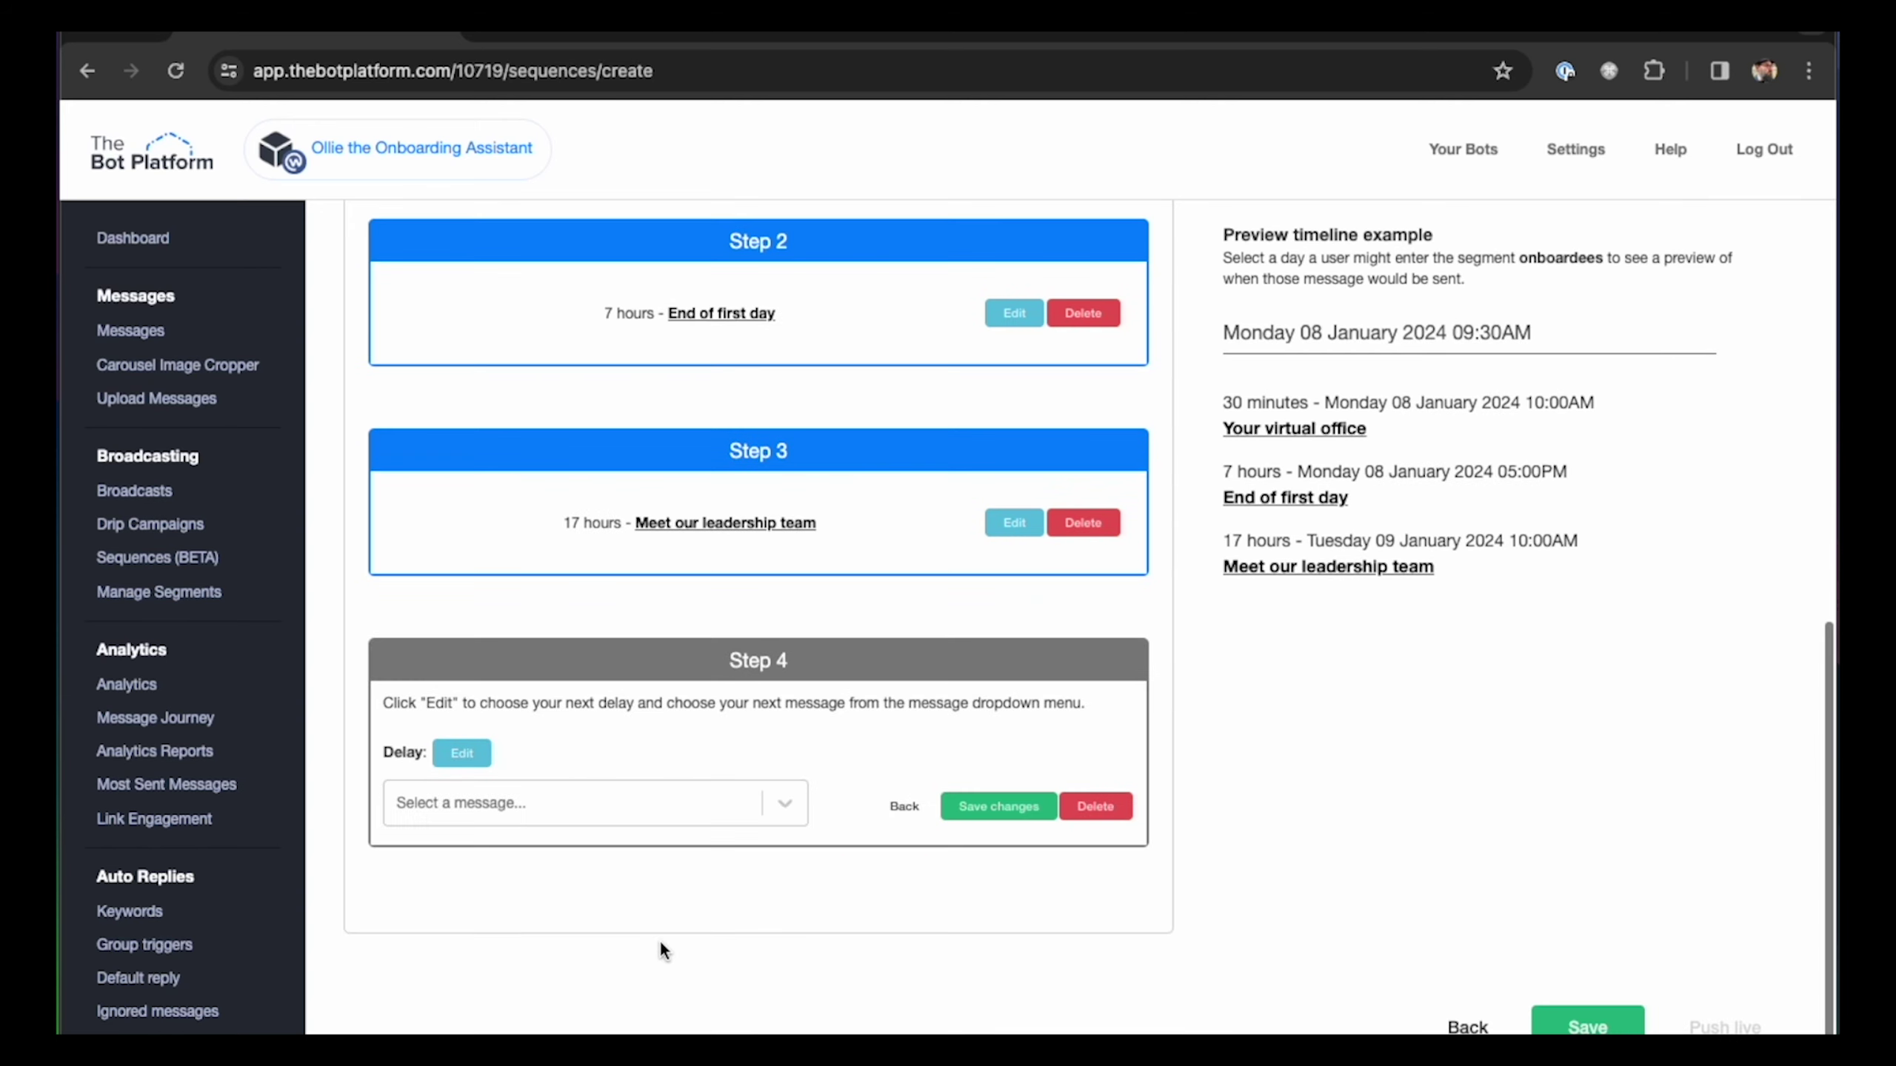
left_click(494, 804)
left_click(492, 1023)
Step: Set Step 4's delay to 7 hours, save it, and add a blank Step 5
left_click(461, 754)
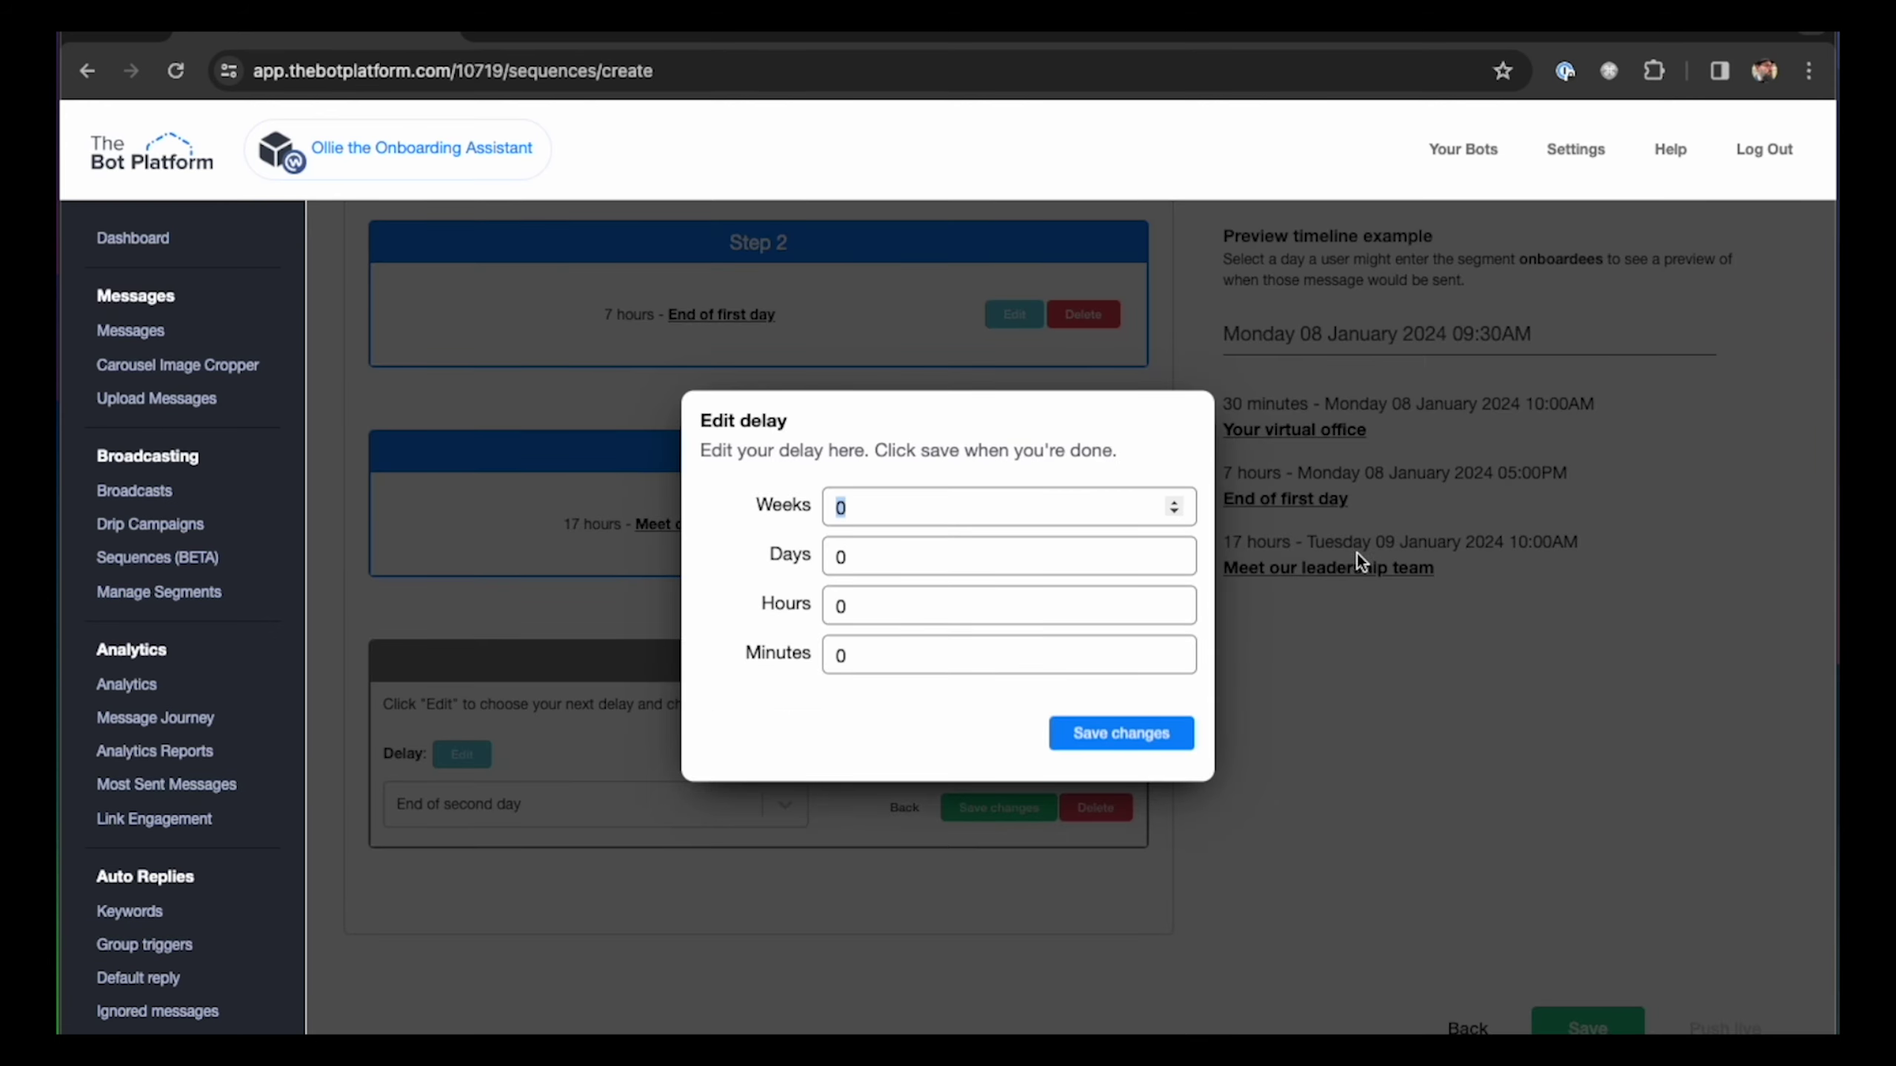
left_click(853, 605)
key("BackSpace")
type("7")
left_click(1089, 734)
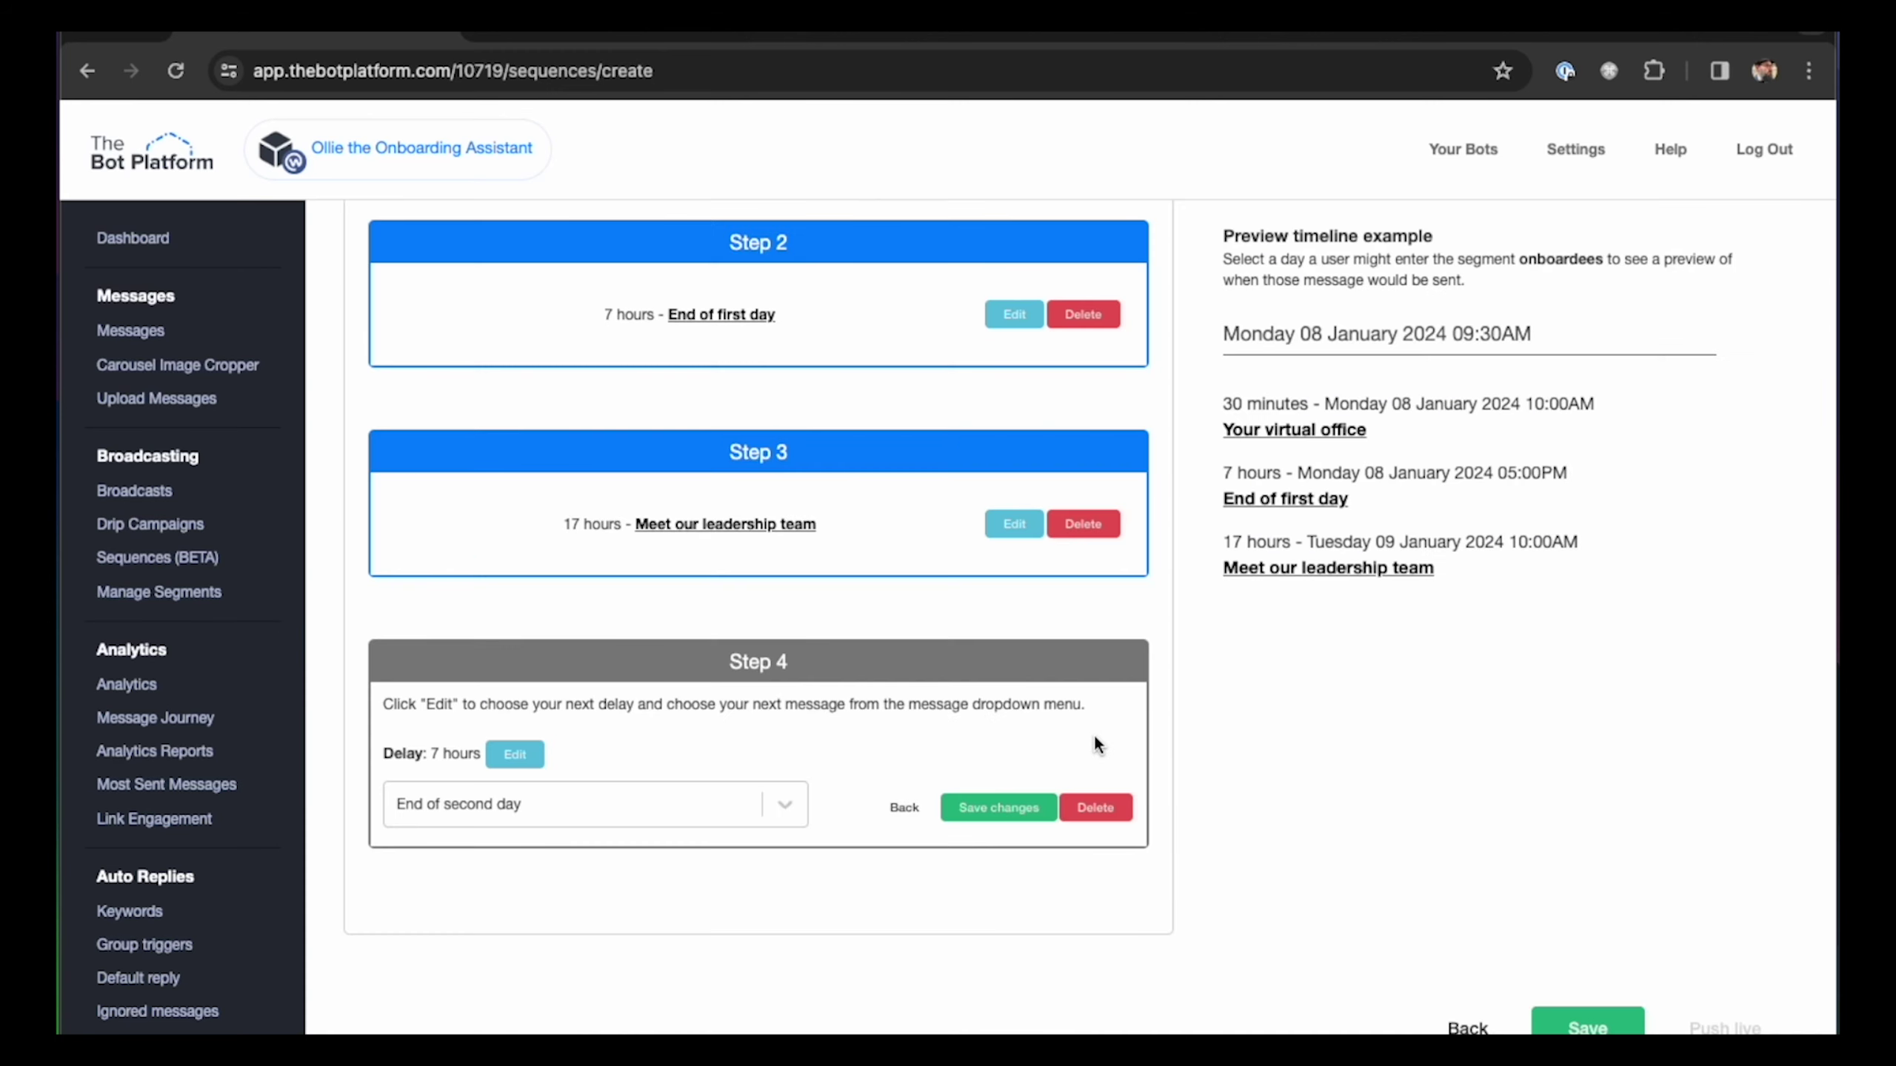
left_click(1005, 819)
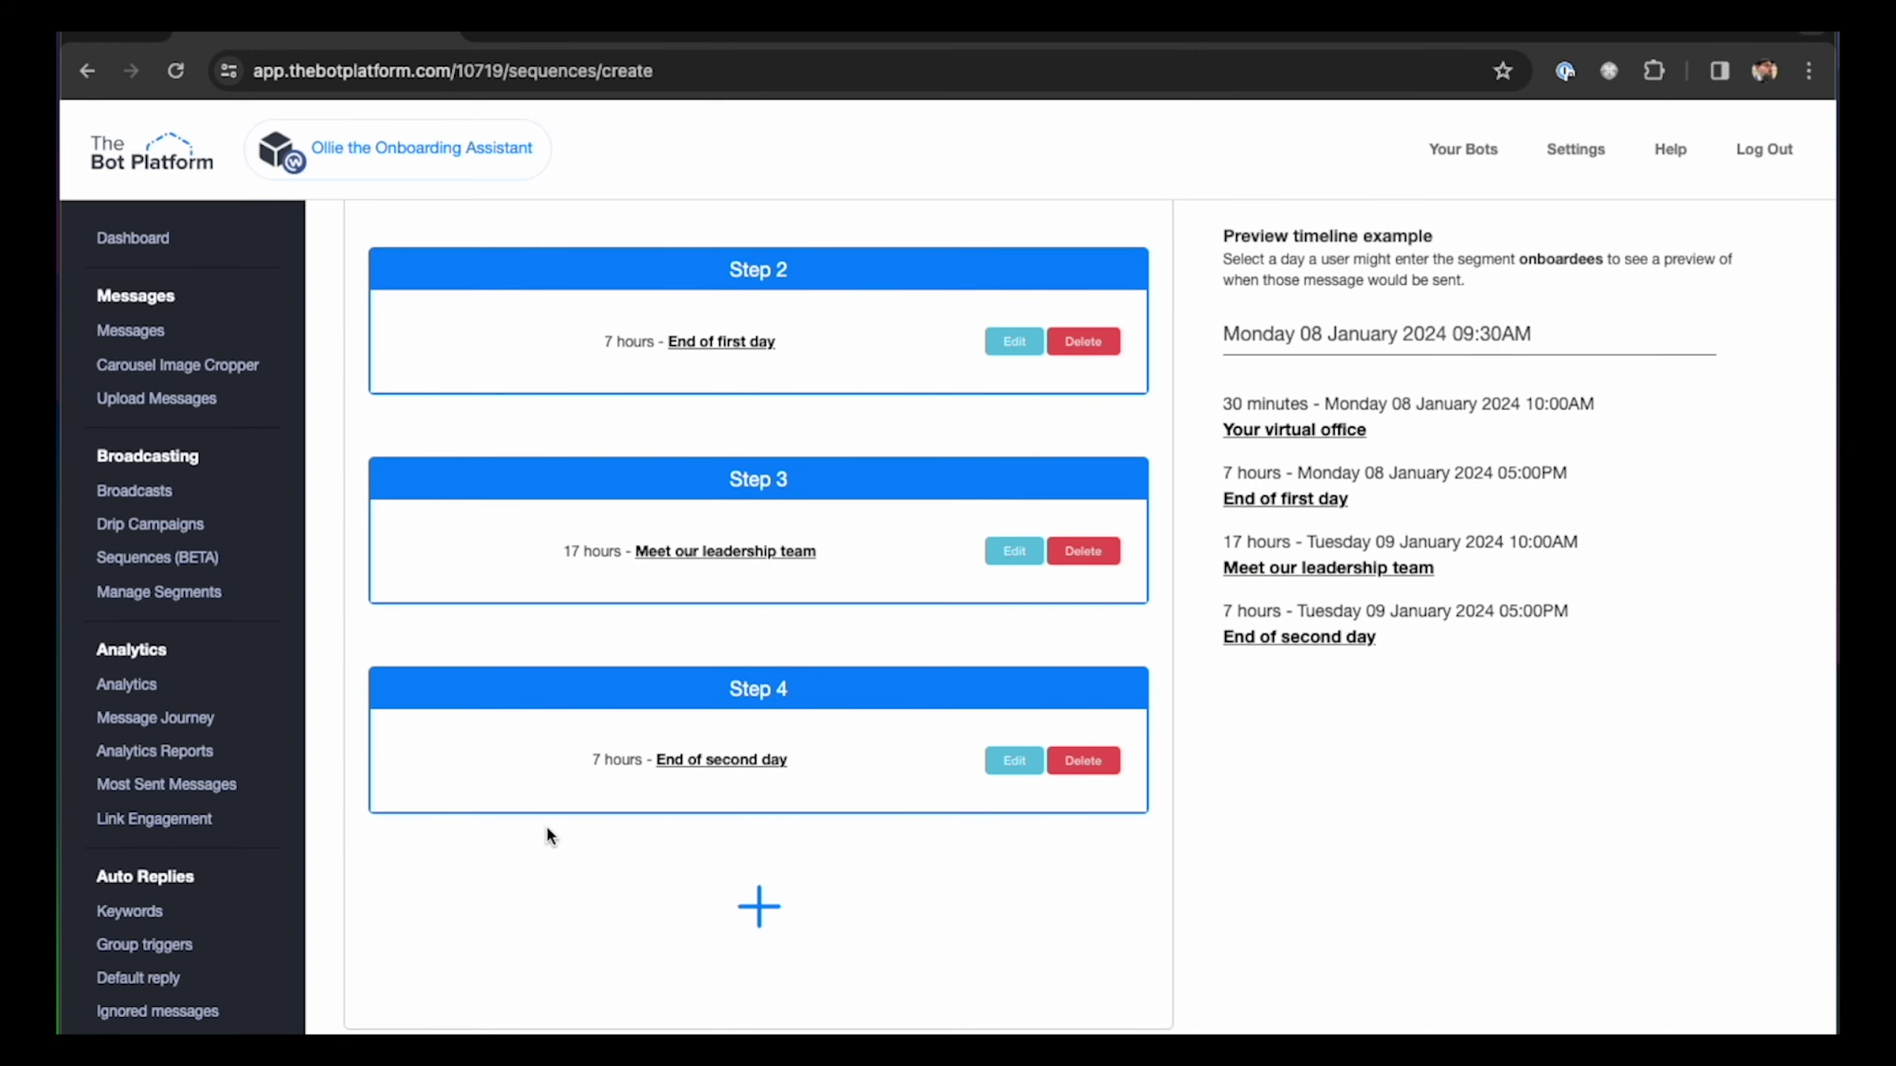
left_click(748, 909)
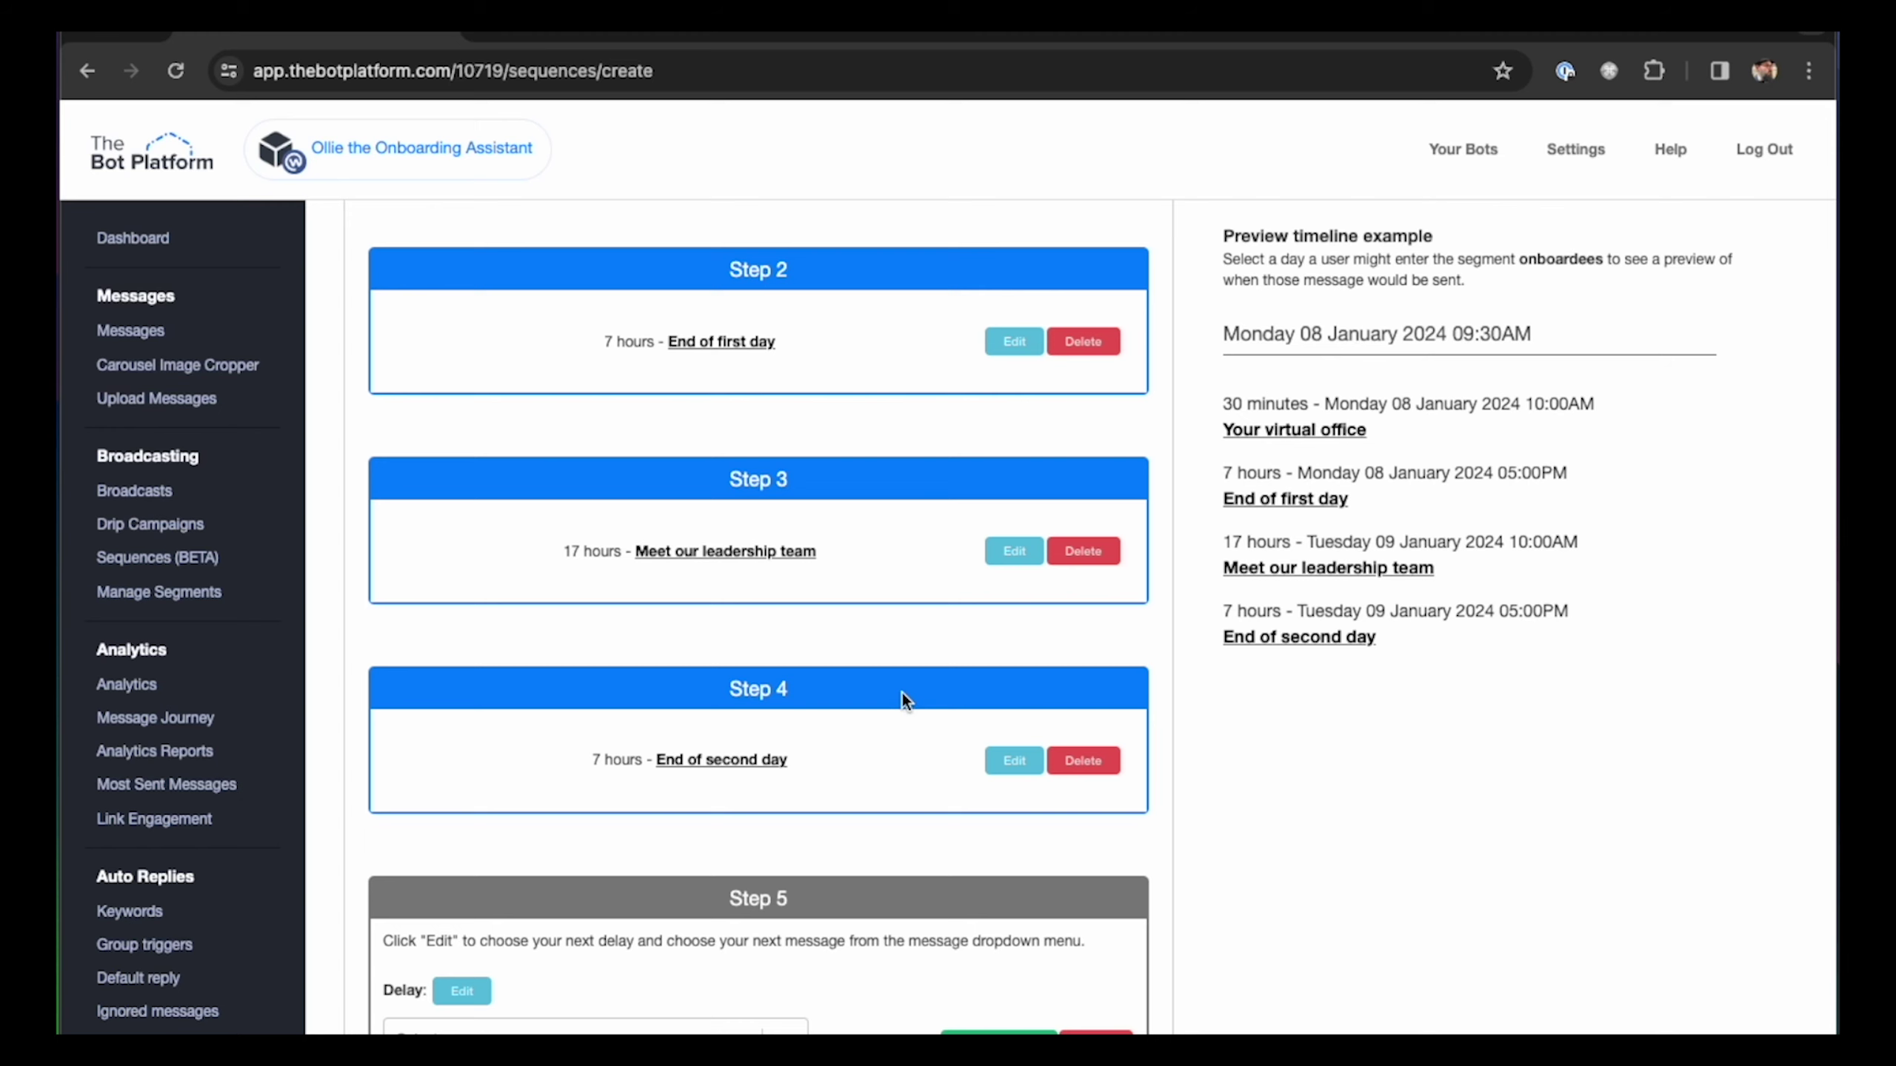
Step: Scroll through the preview timeline to review the four scheduled messages
scroll(442, 753, "down", 1)
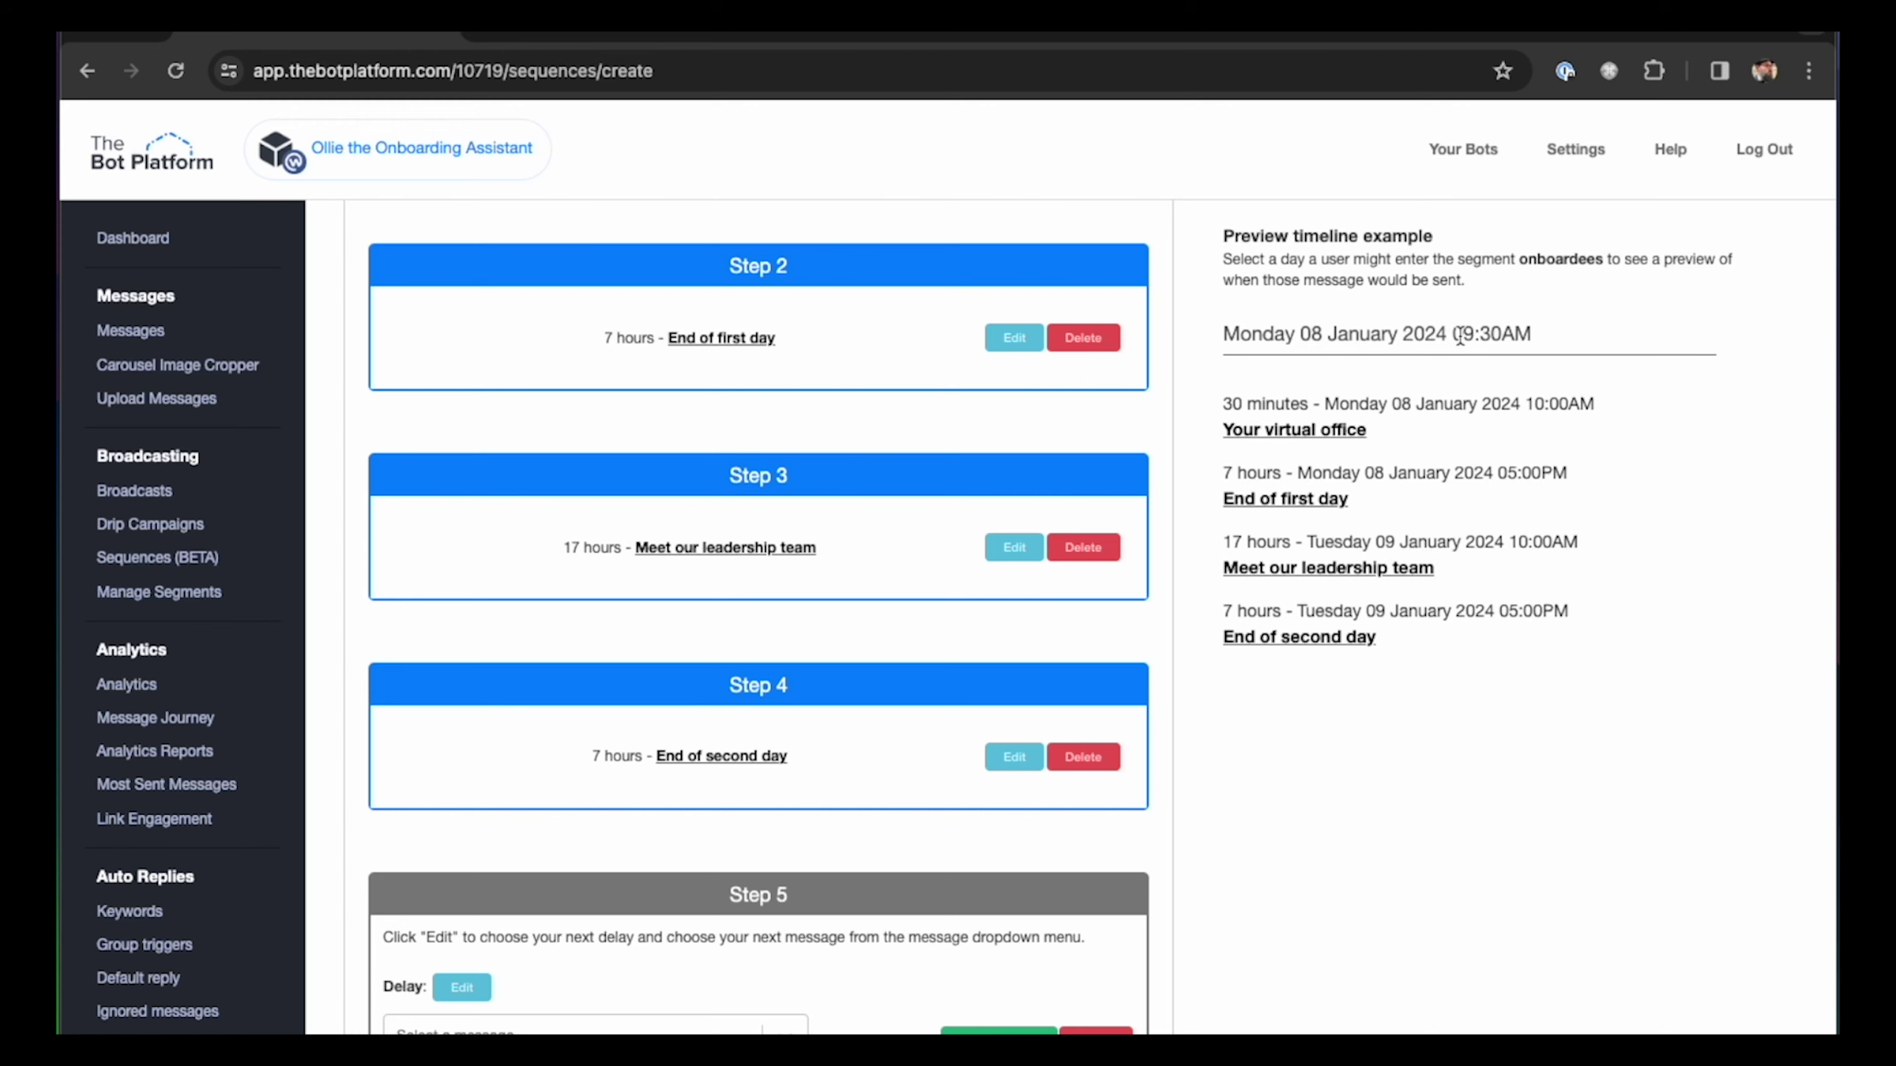
scroll(1455, 334, "up", 1)
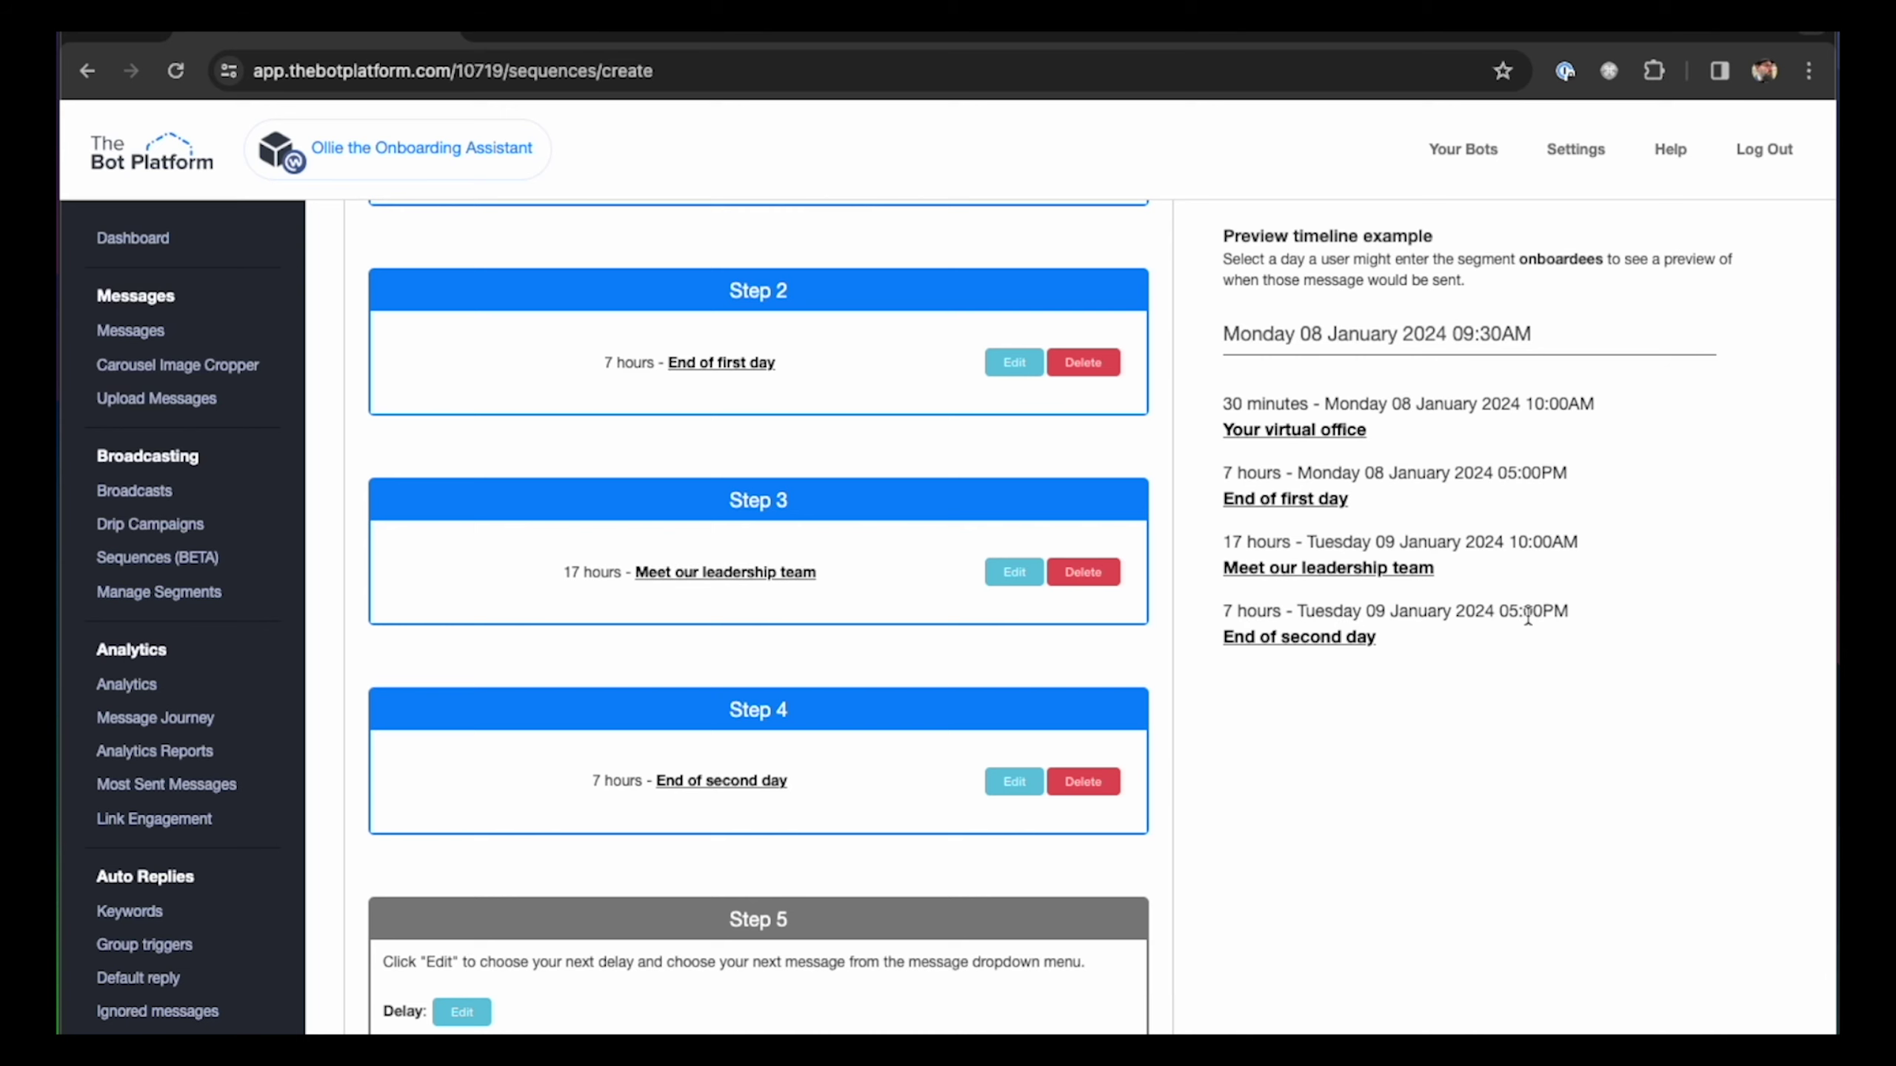
scroll(1380, 720, "down", 3)
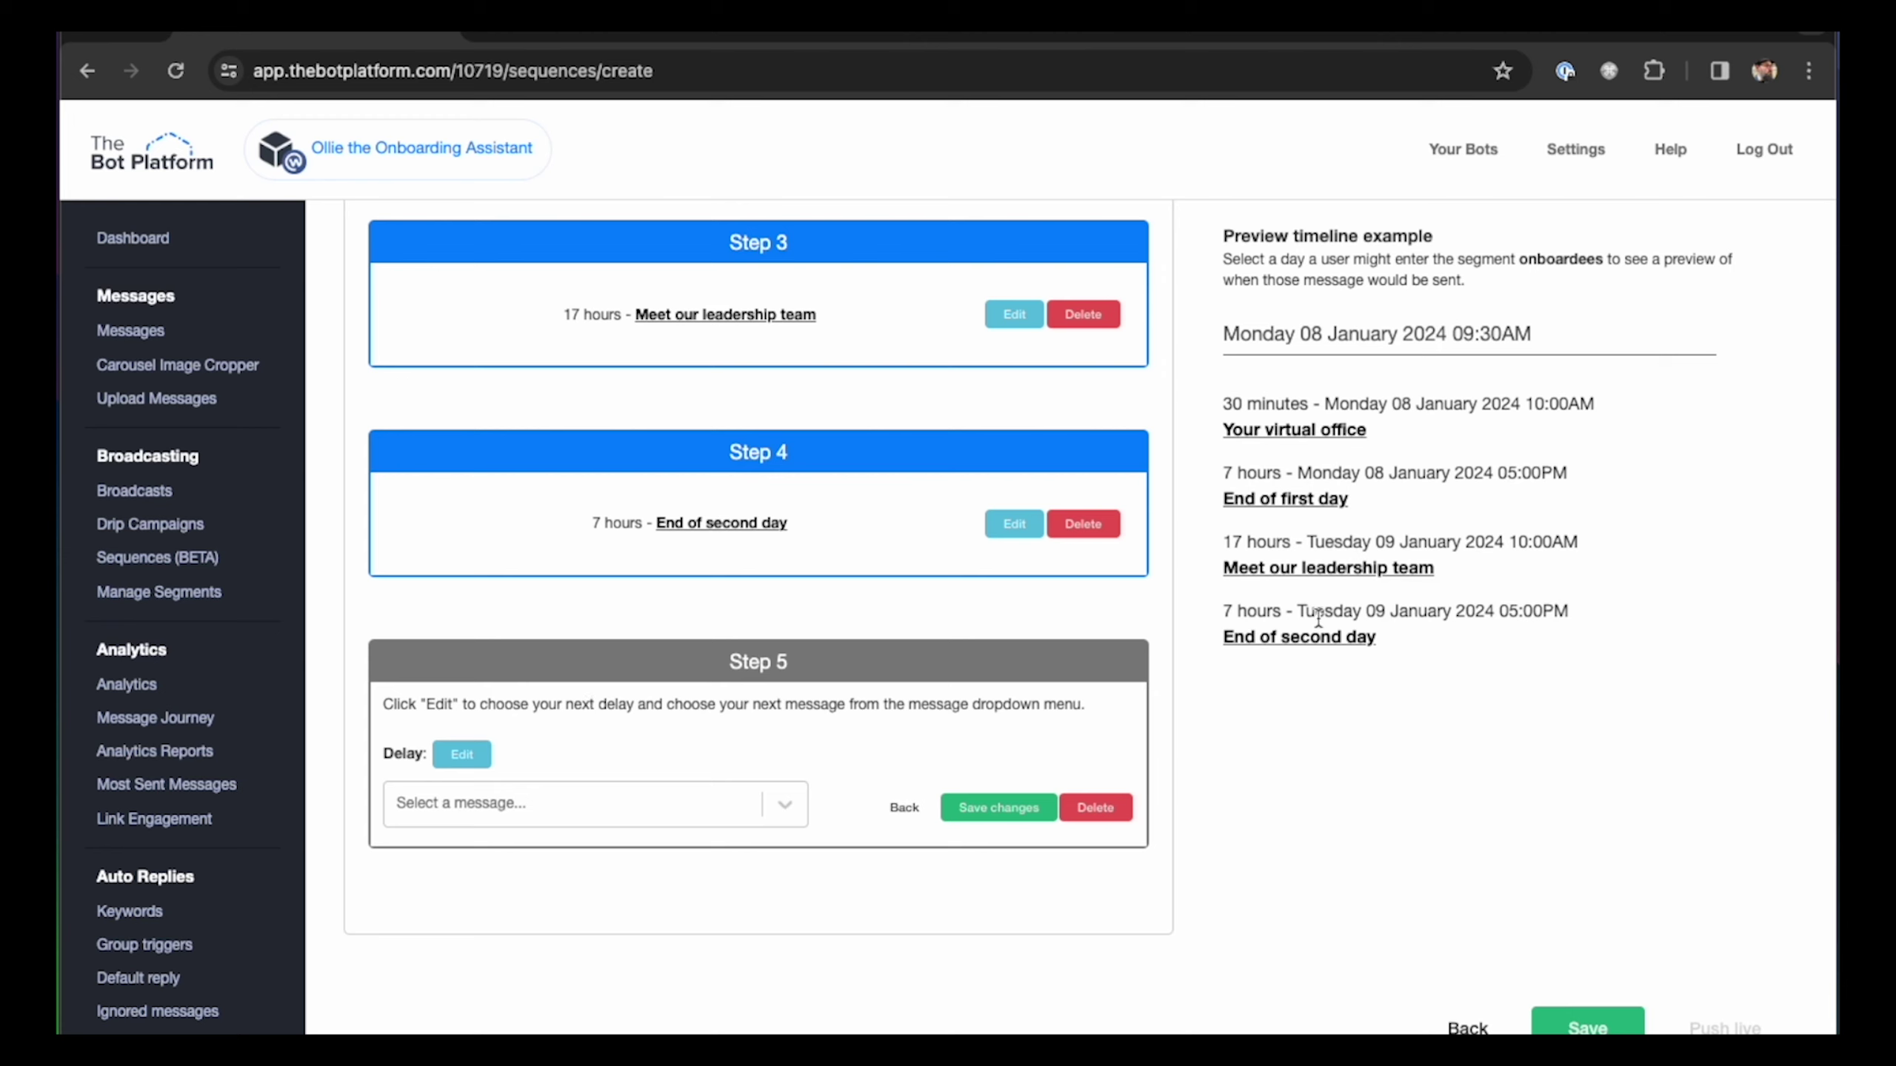
Step: Give Step 5 the End of first week message with a 4-day delay and save it
left_click(744, 820)
scroll(597, 925, "down", 2)
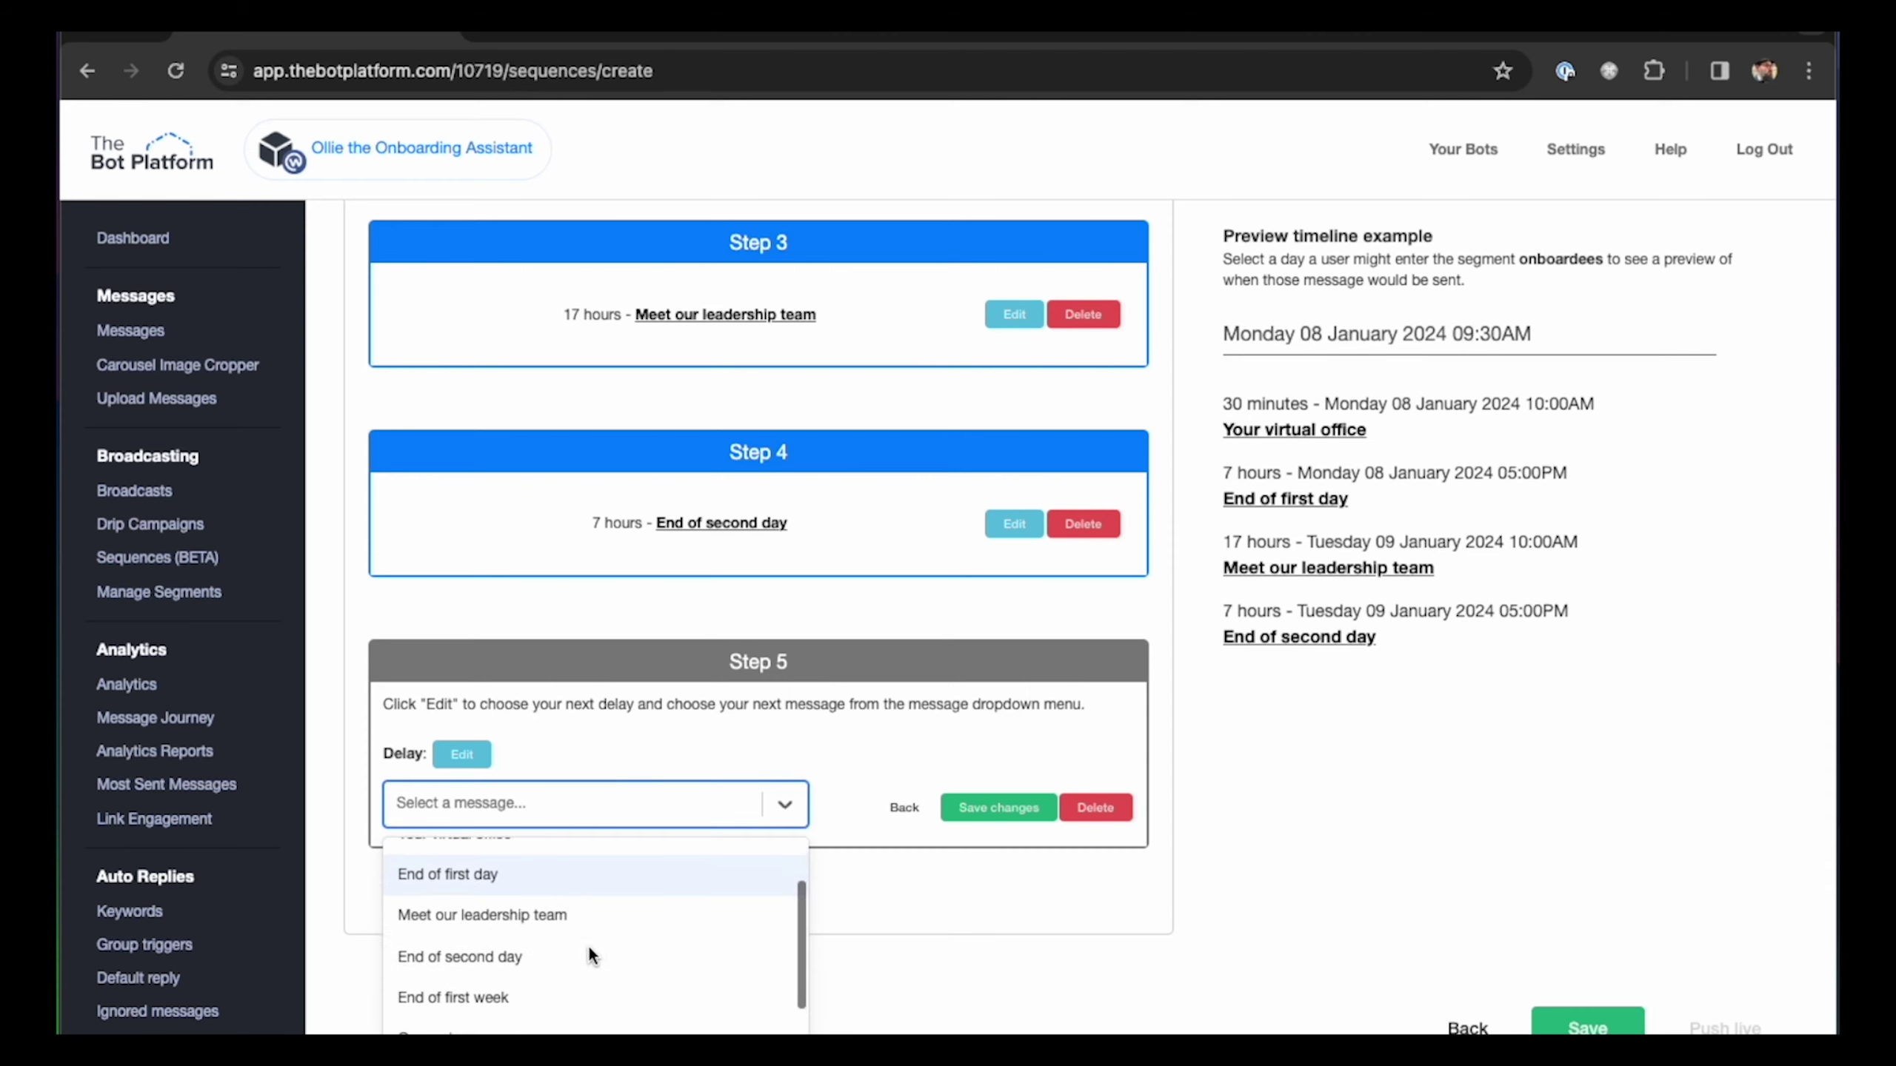
left_click(520, 987)
left_click(479, 765)
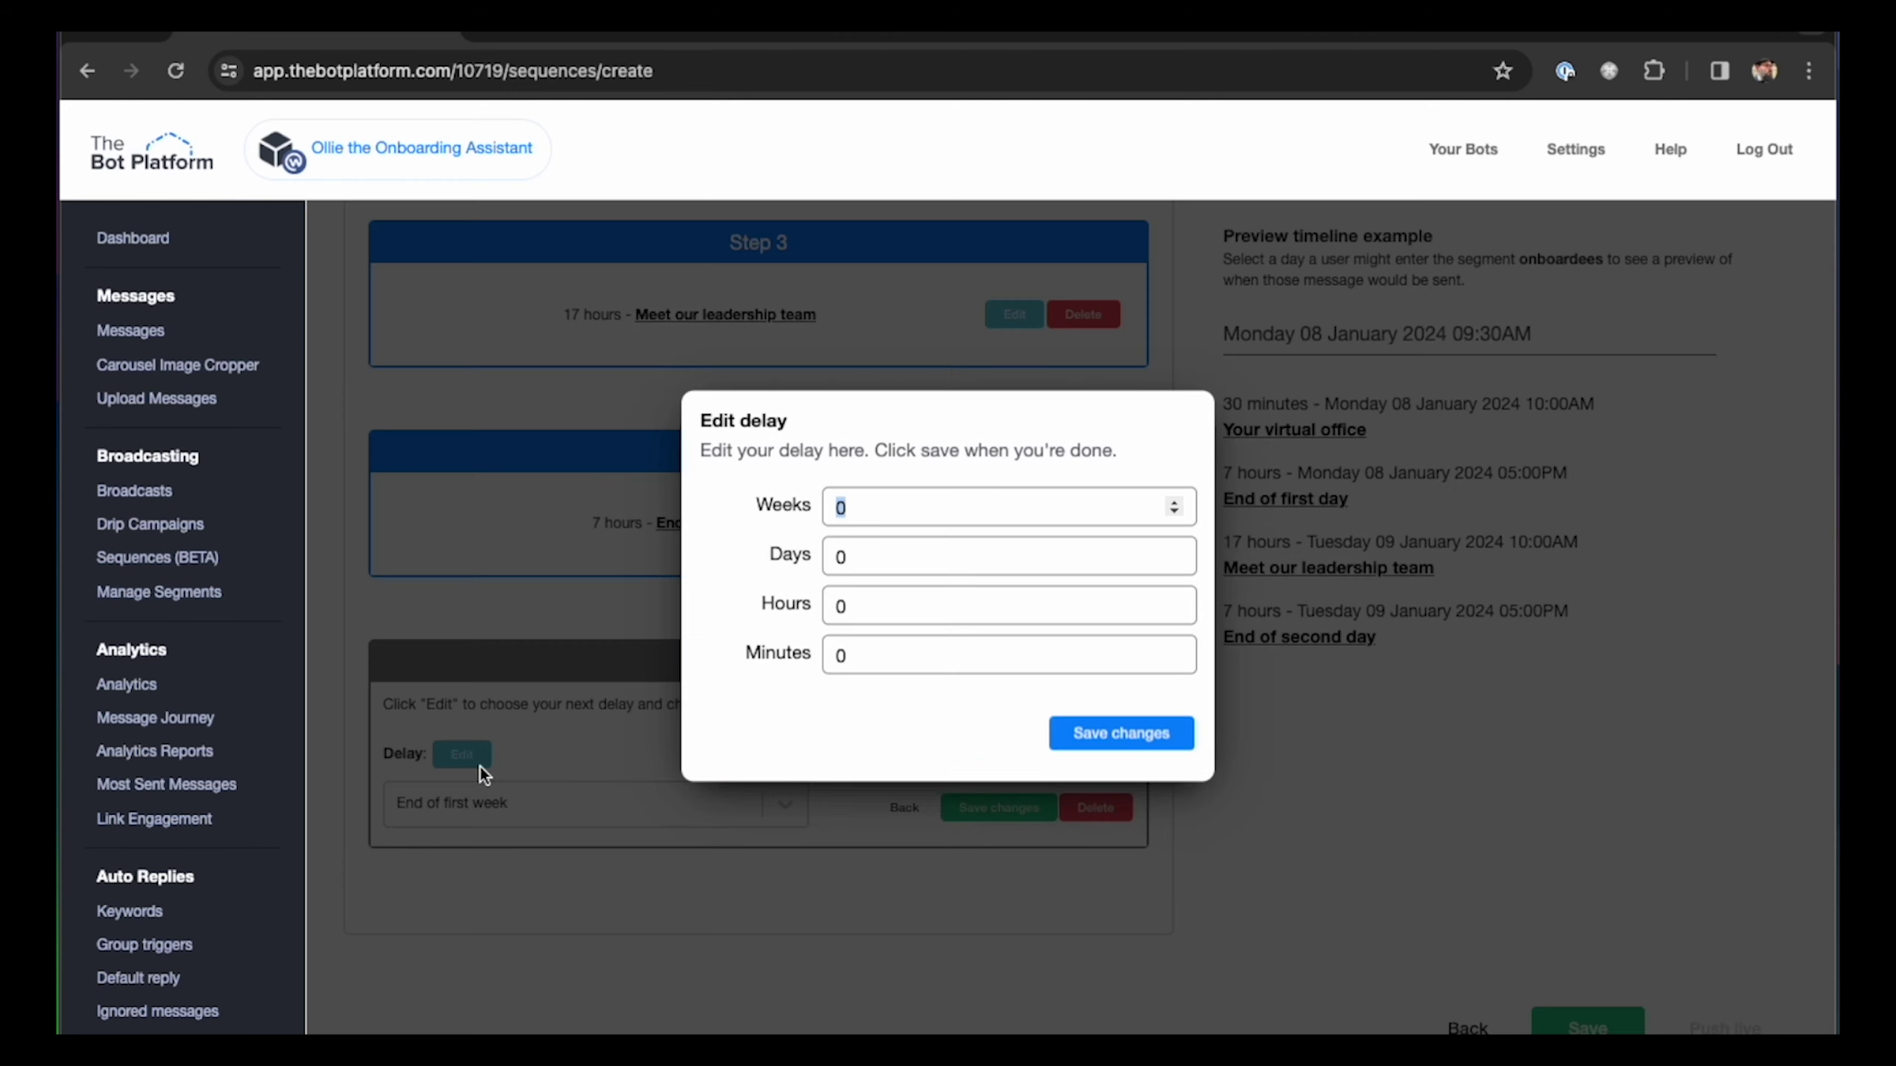
left_click(869, 556)
key("BackSpace")
type("4")
left_click(1121, 733)
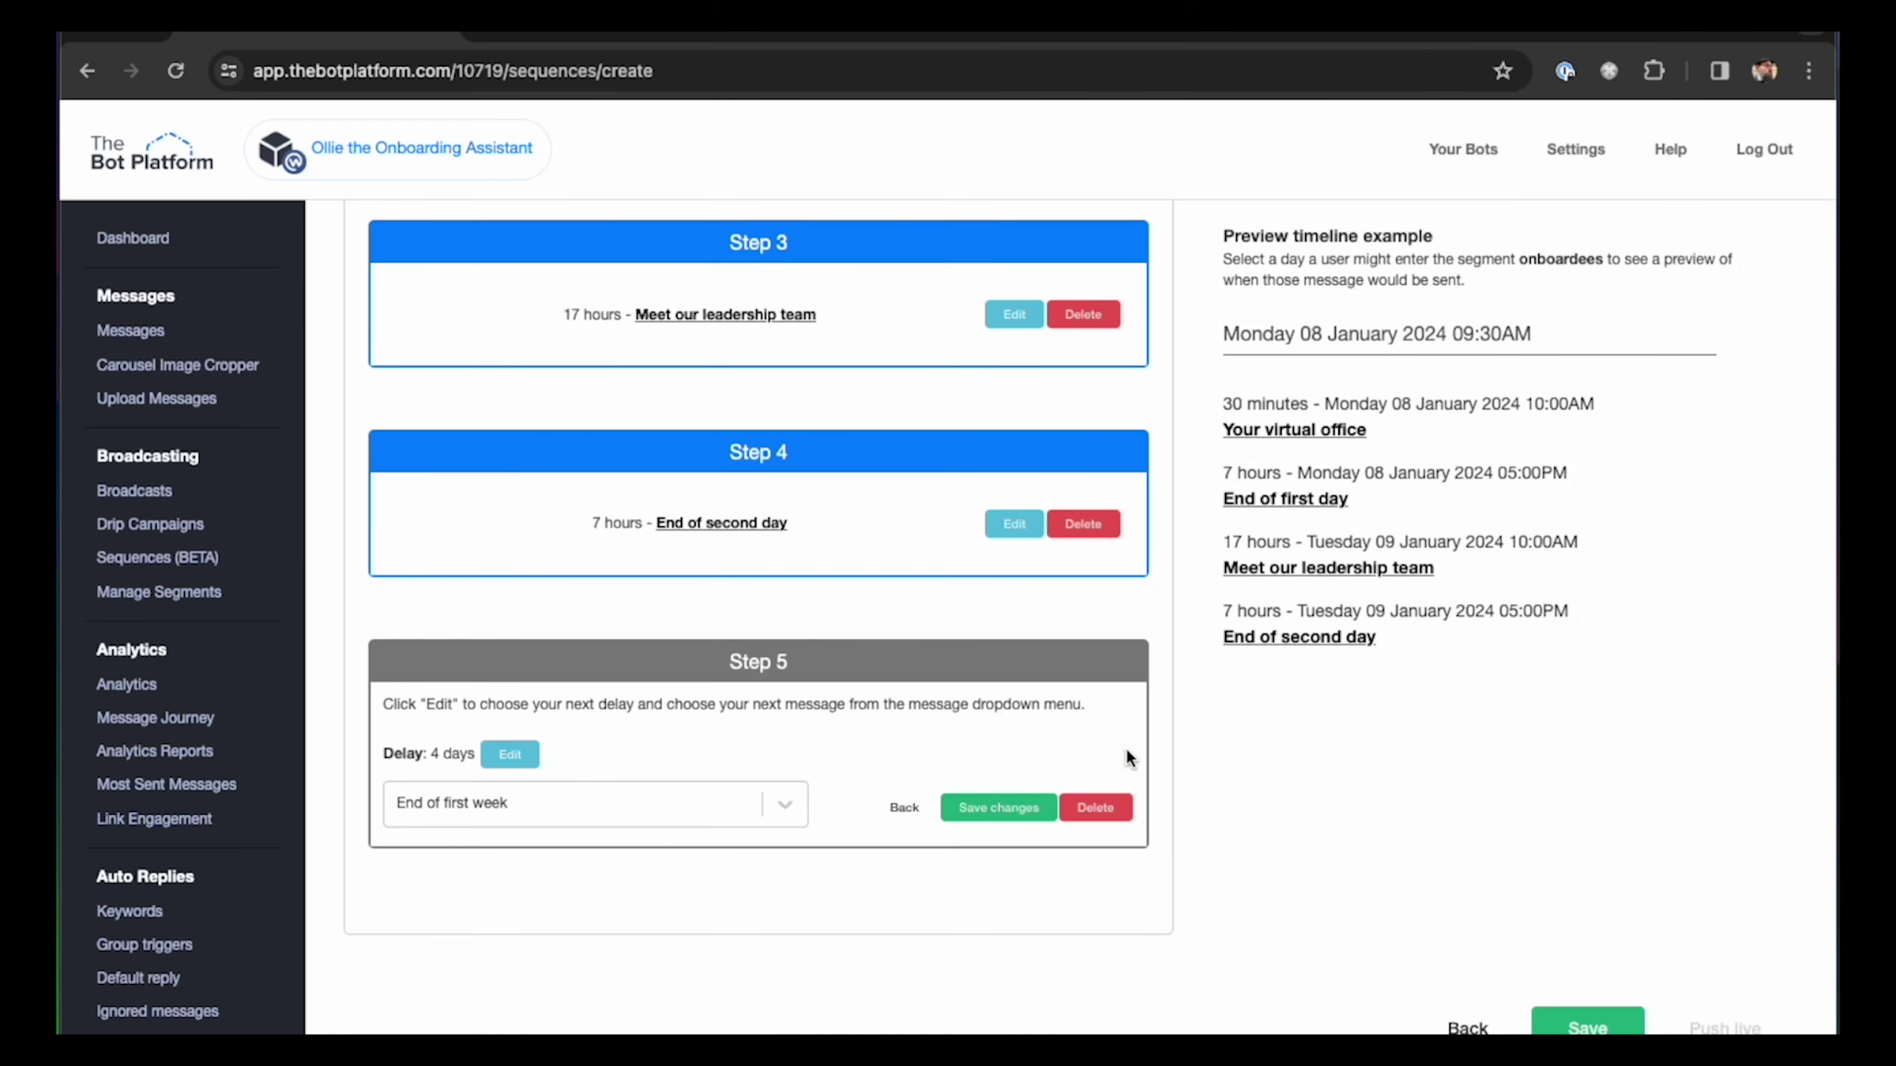
left_click(1019, 809)
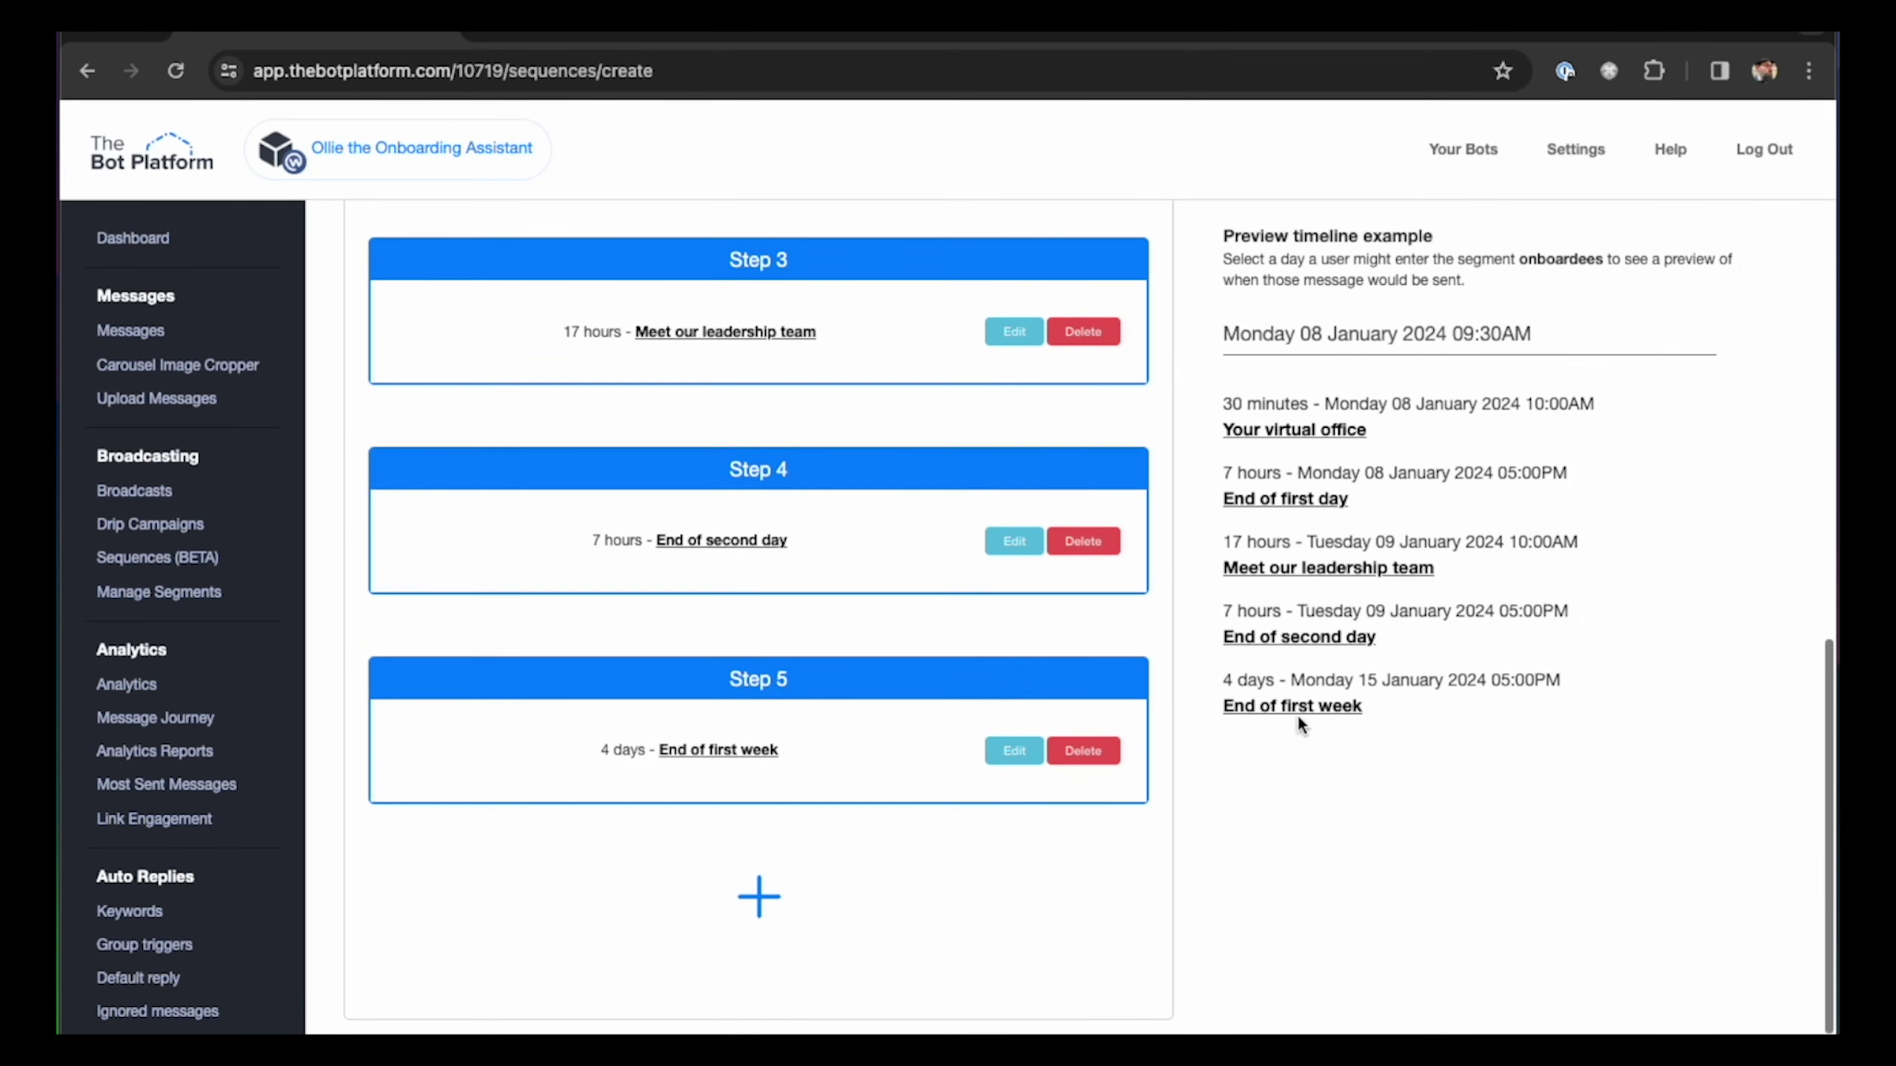
Step: Change Step 5's delay to 3 days and save the step again
left_click(1014, 750)
left_click(506, 778)
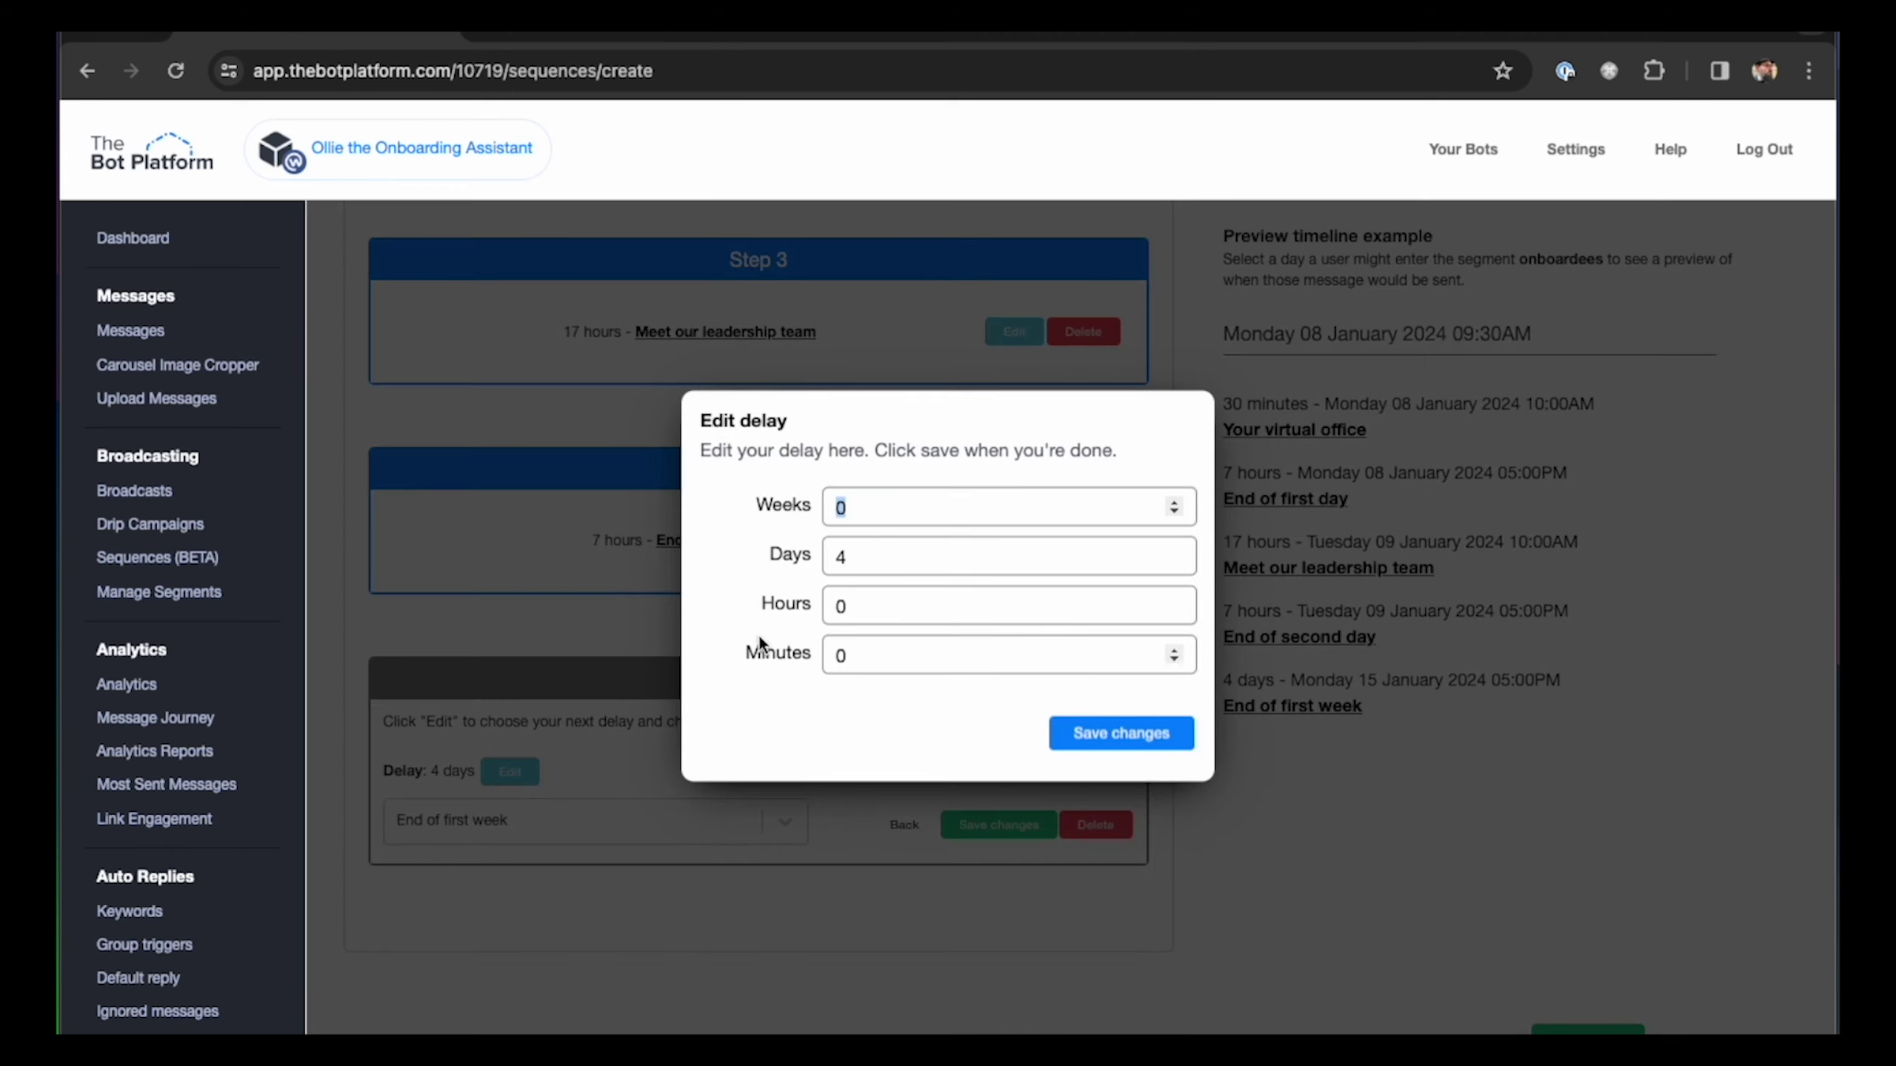
left_click(862, 552)
key("BackSpace")
type("3")
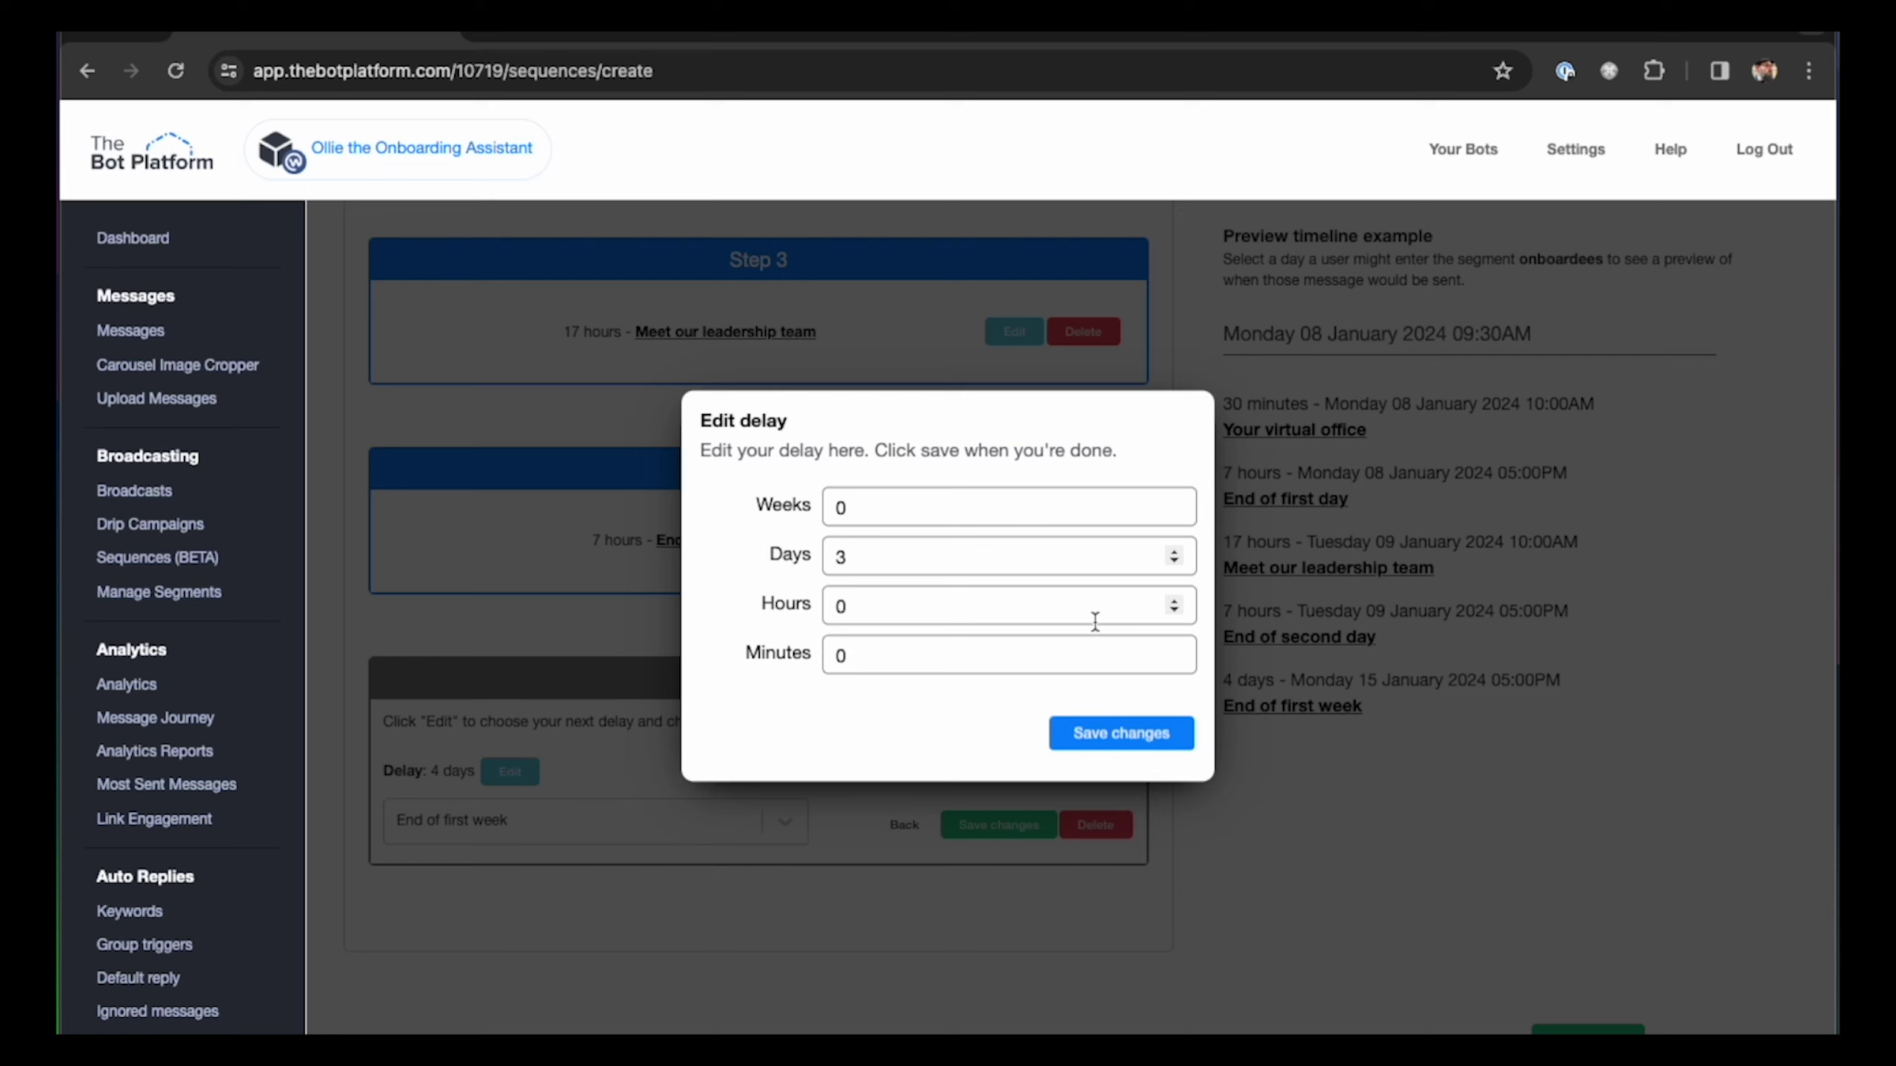
left_click(1113, 736)
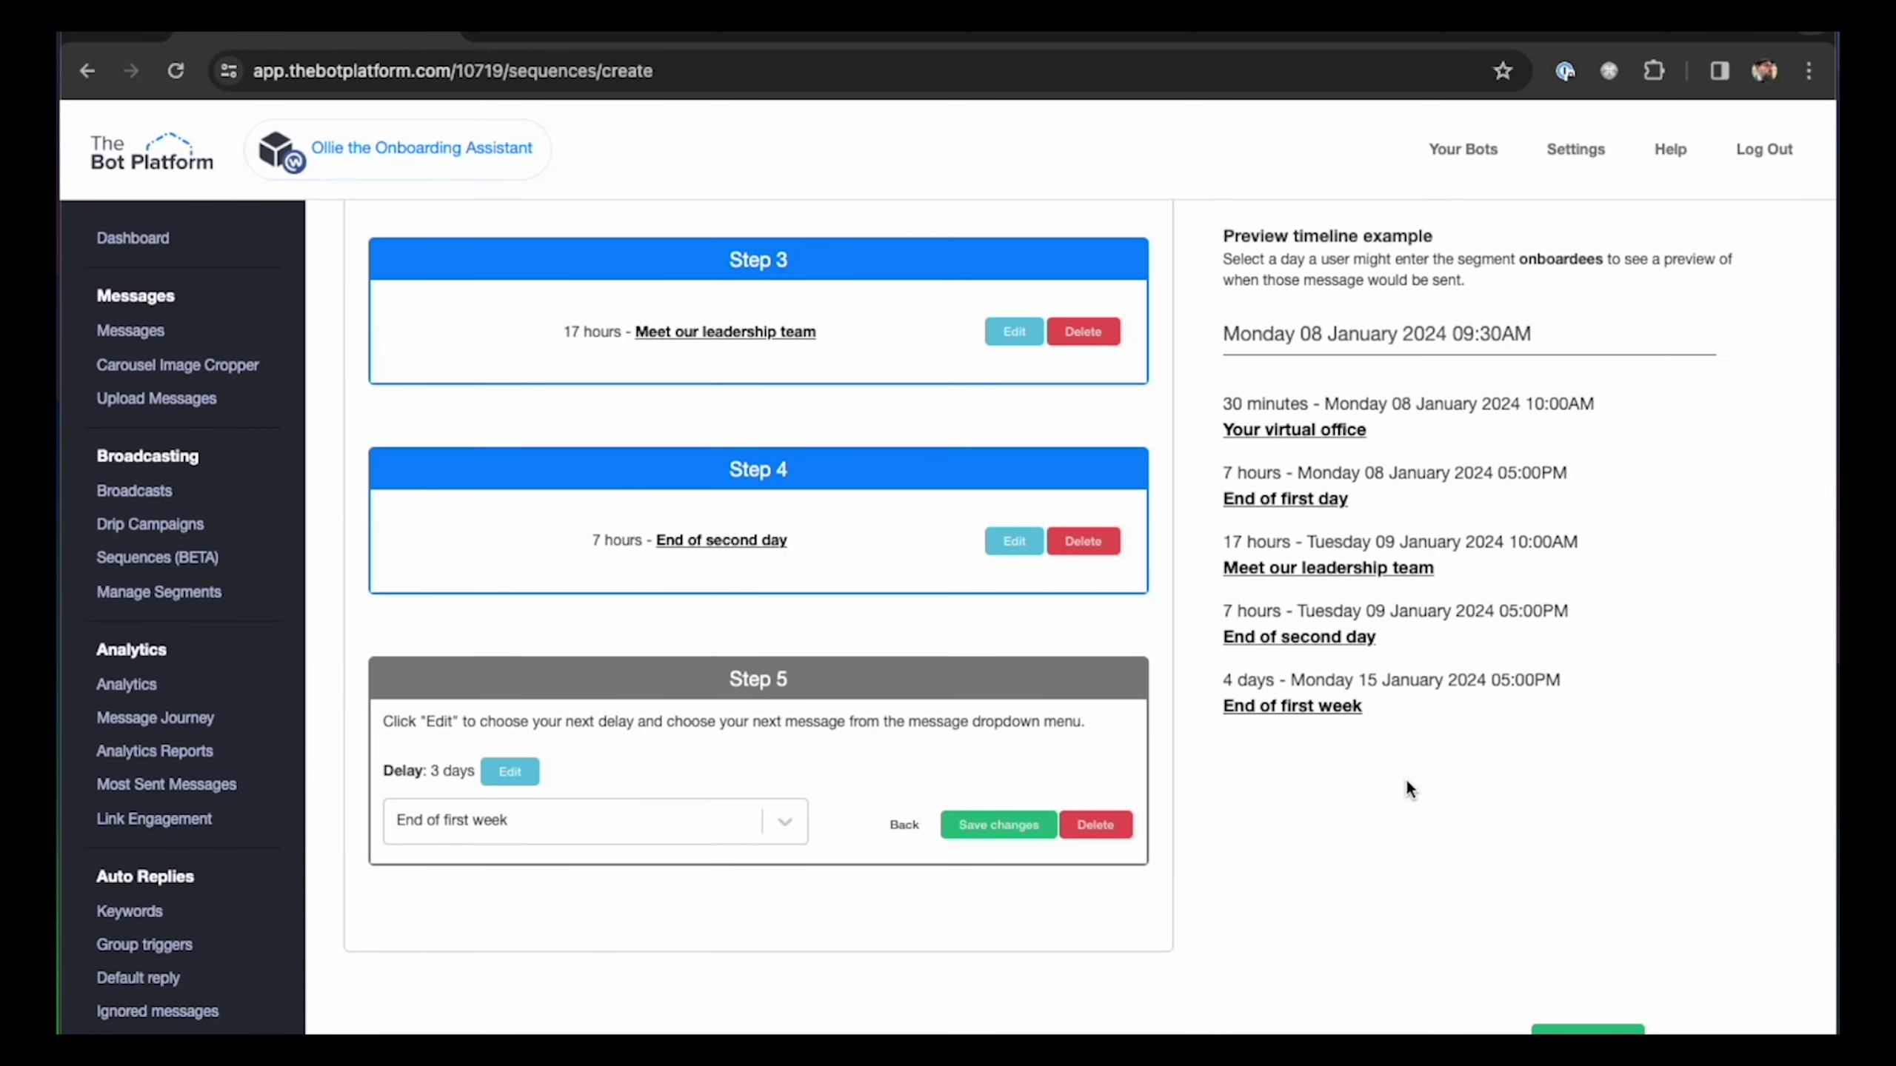
left_click(1020, 838)
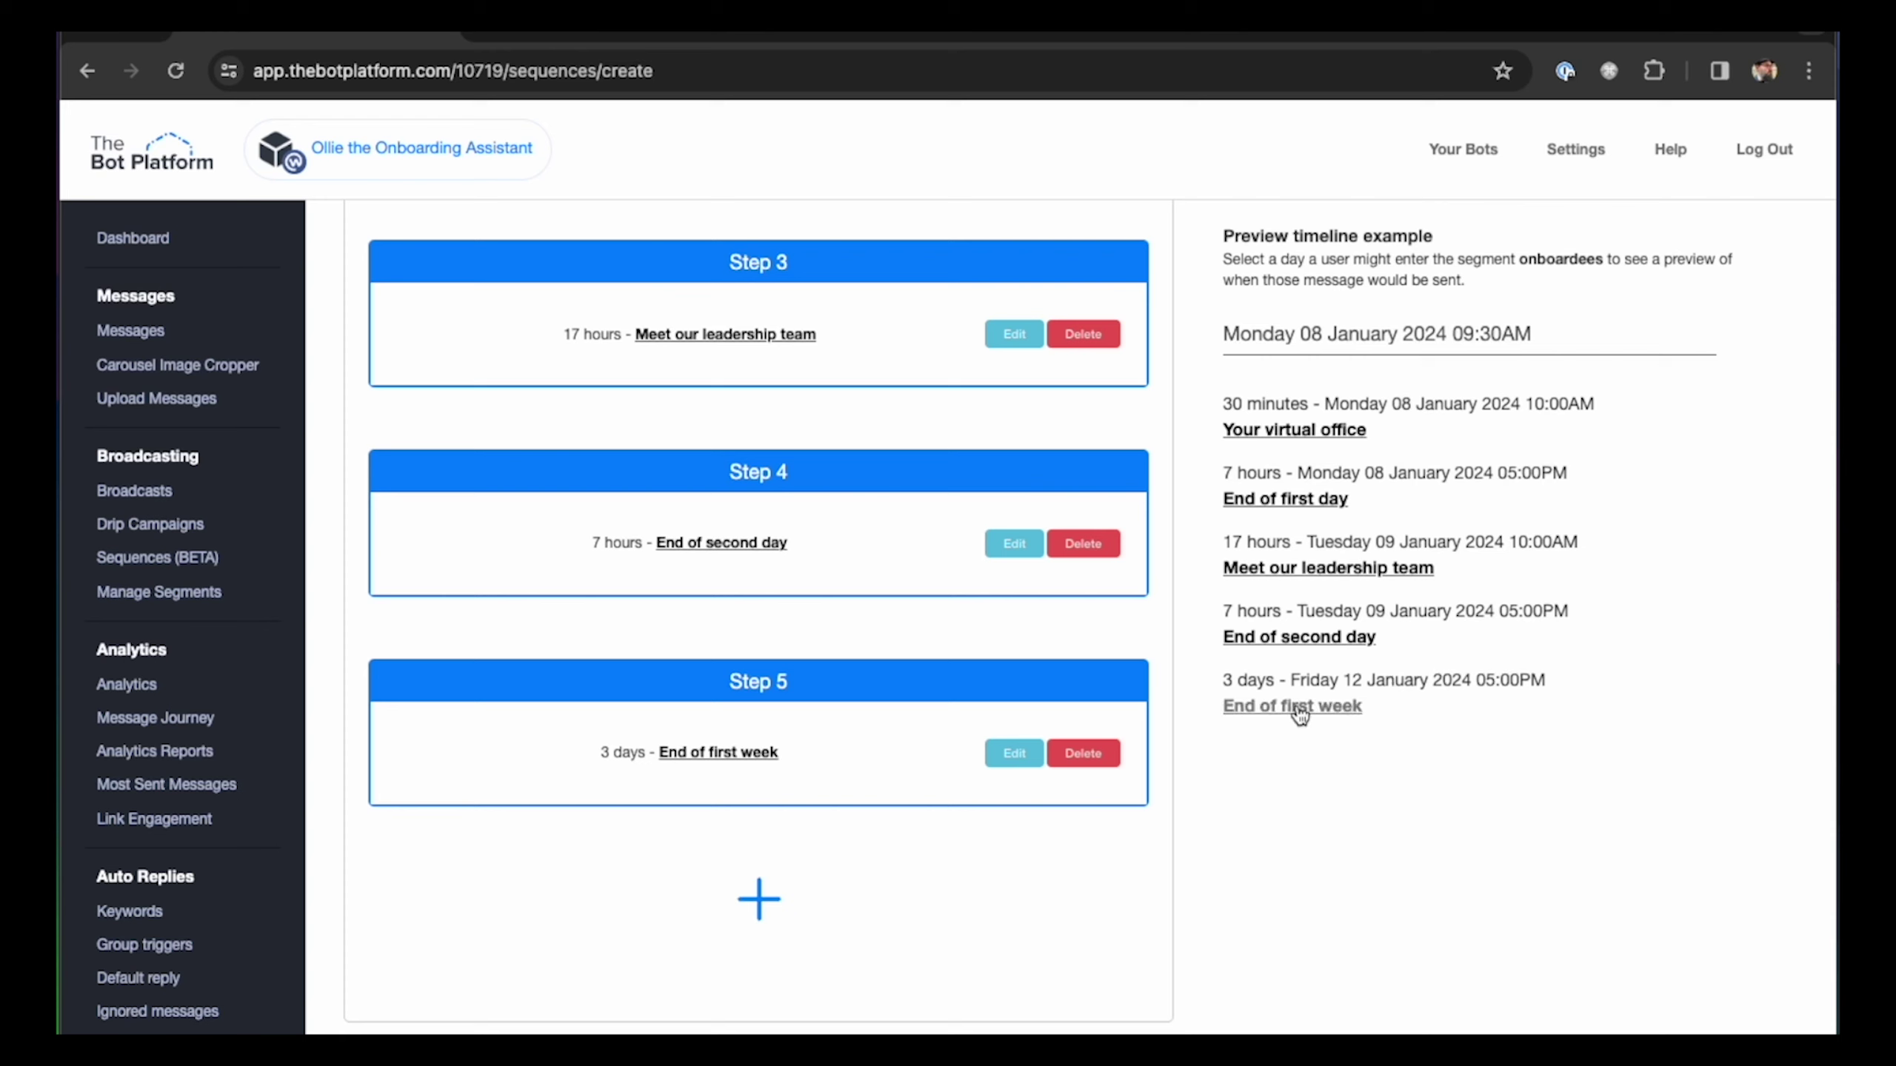
Step: Add Step 6 and set its delay to 0 days, 17 hours
left_click(759, 898)
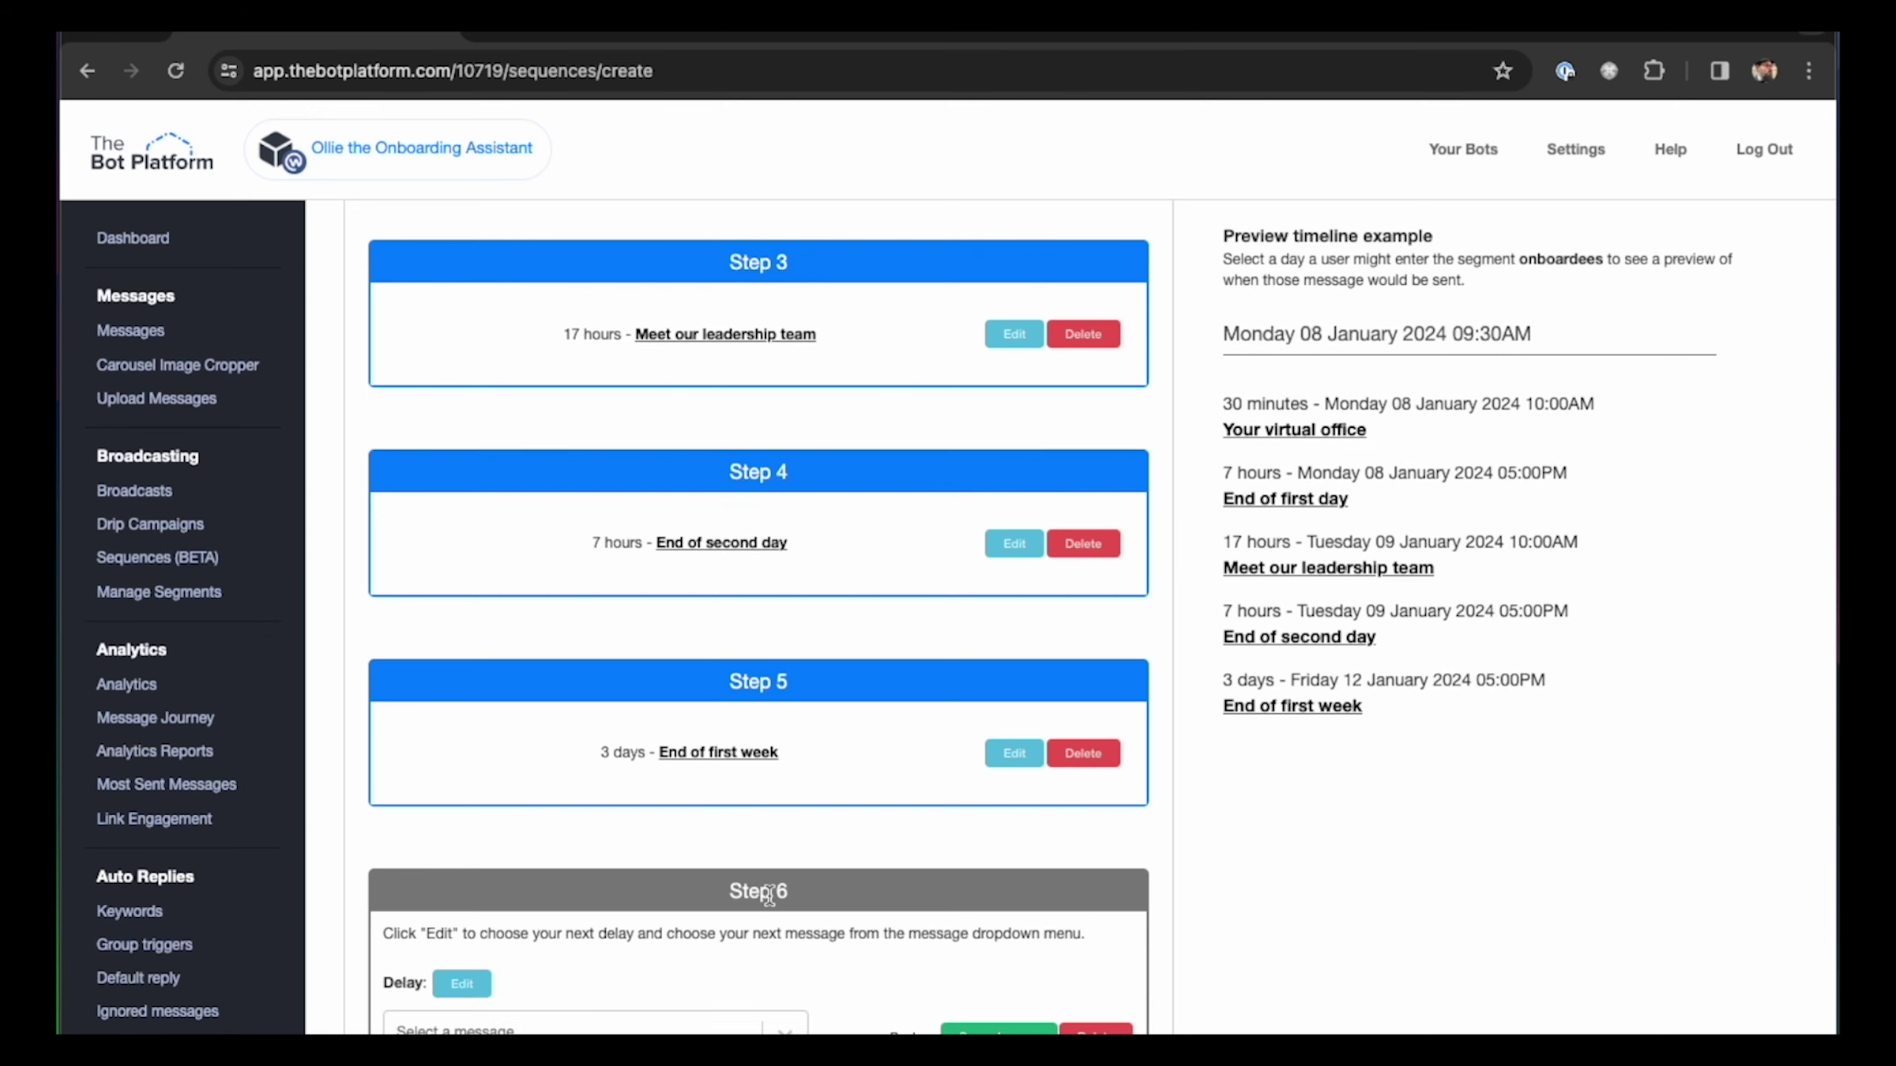
scroll(789, 866, "down", 2)
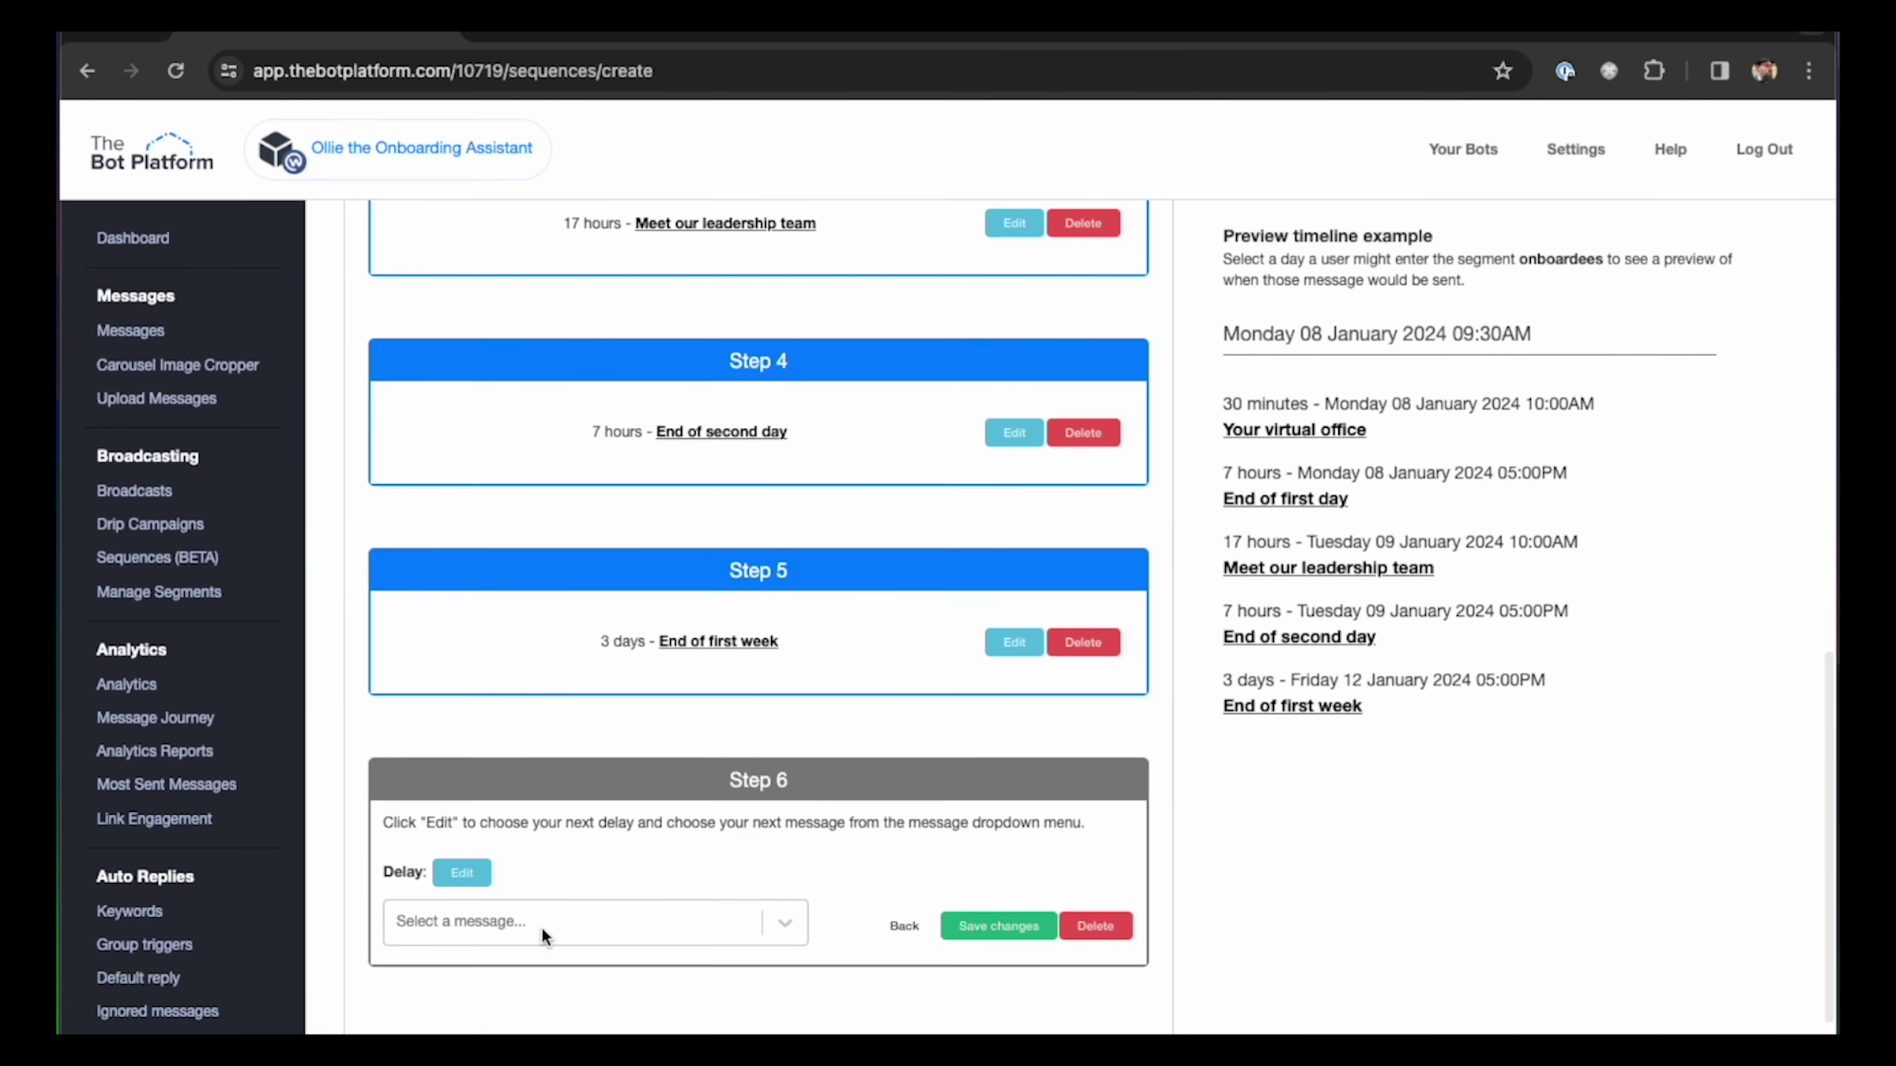
left_click(462, 871)
left_click(882, 565)
key("BackSpace")
type("17")
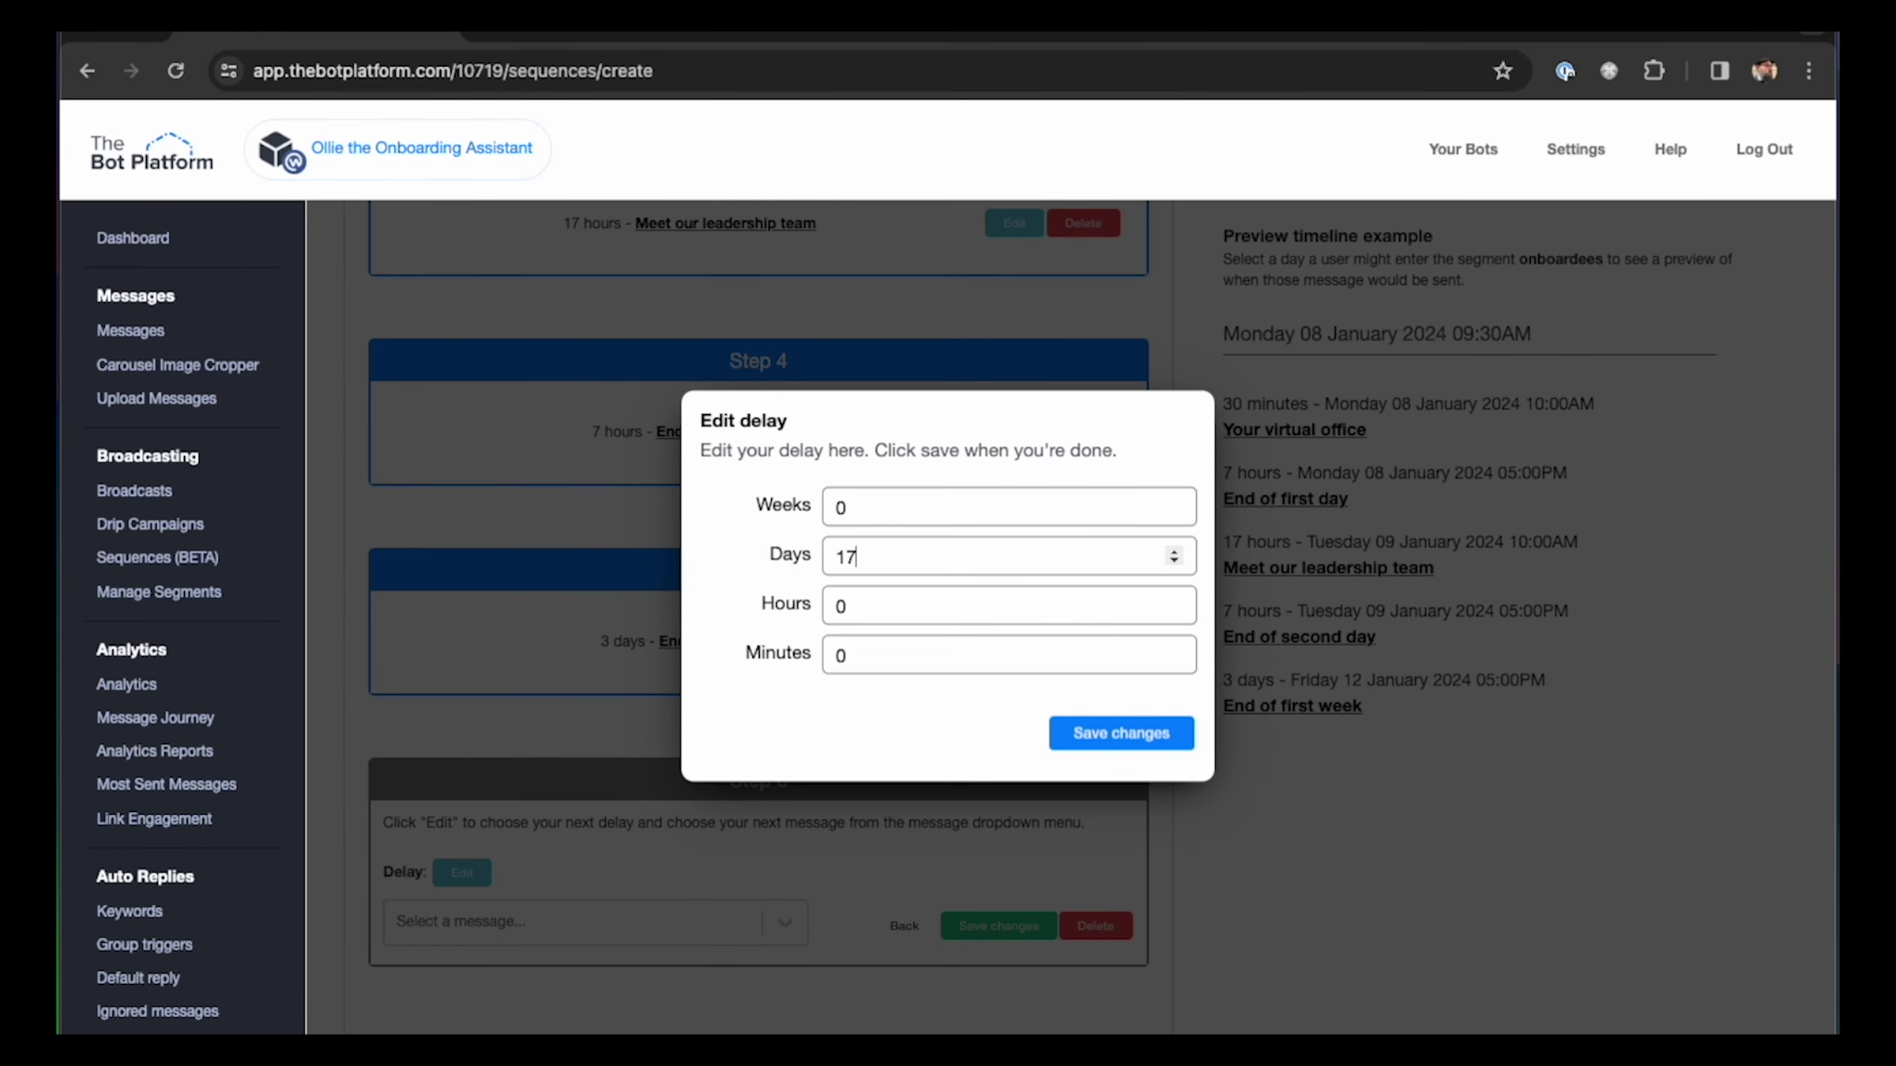
key("BackSpace")
key("BackSpace")
type("0")
left_click(863, 603)
key("BackSpace")
type("17")
left_click(1096, 723)
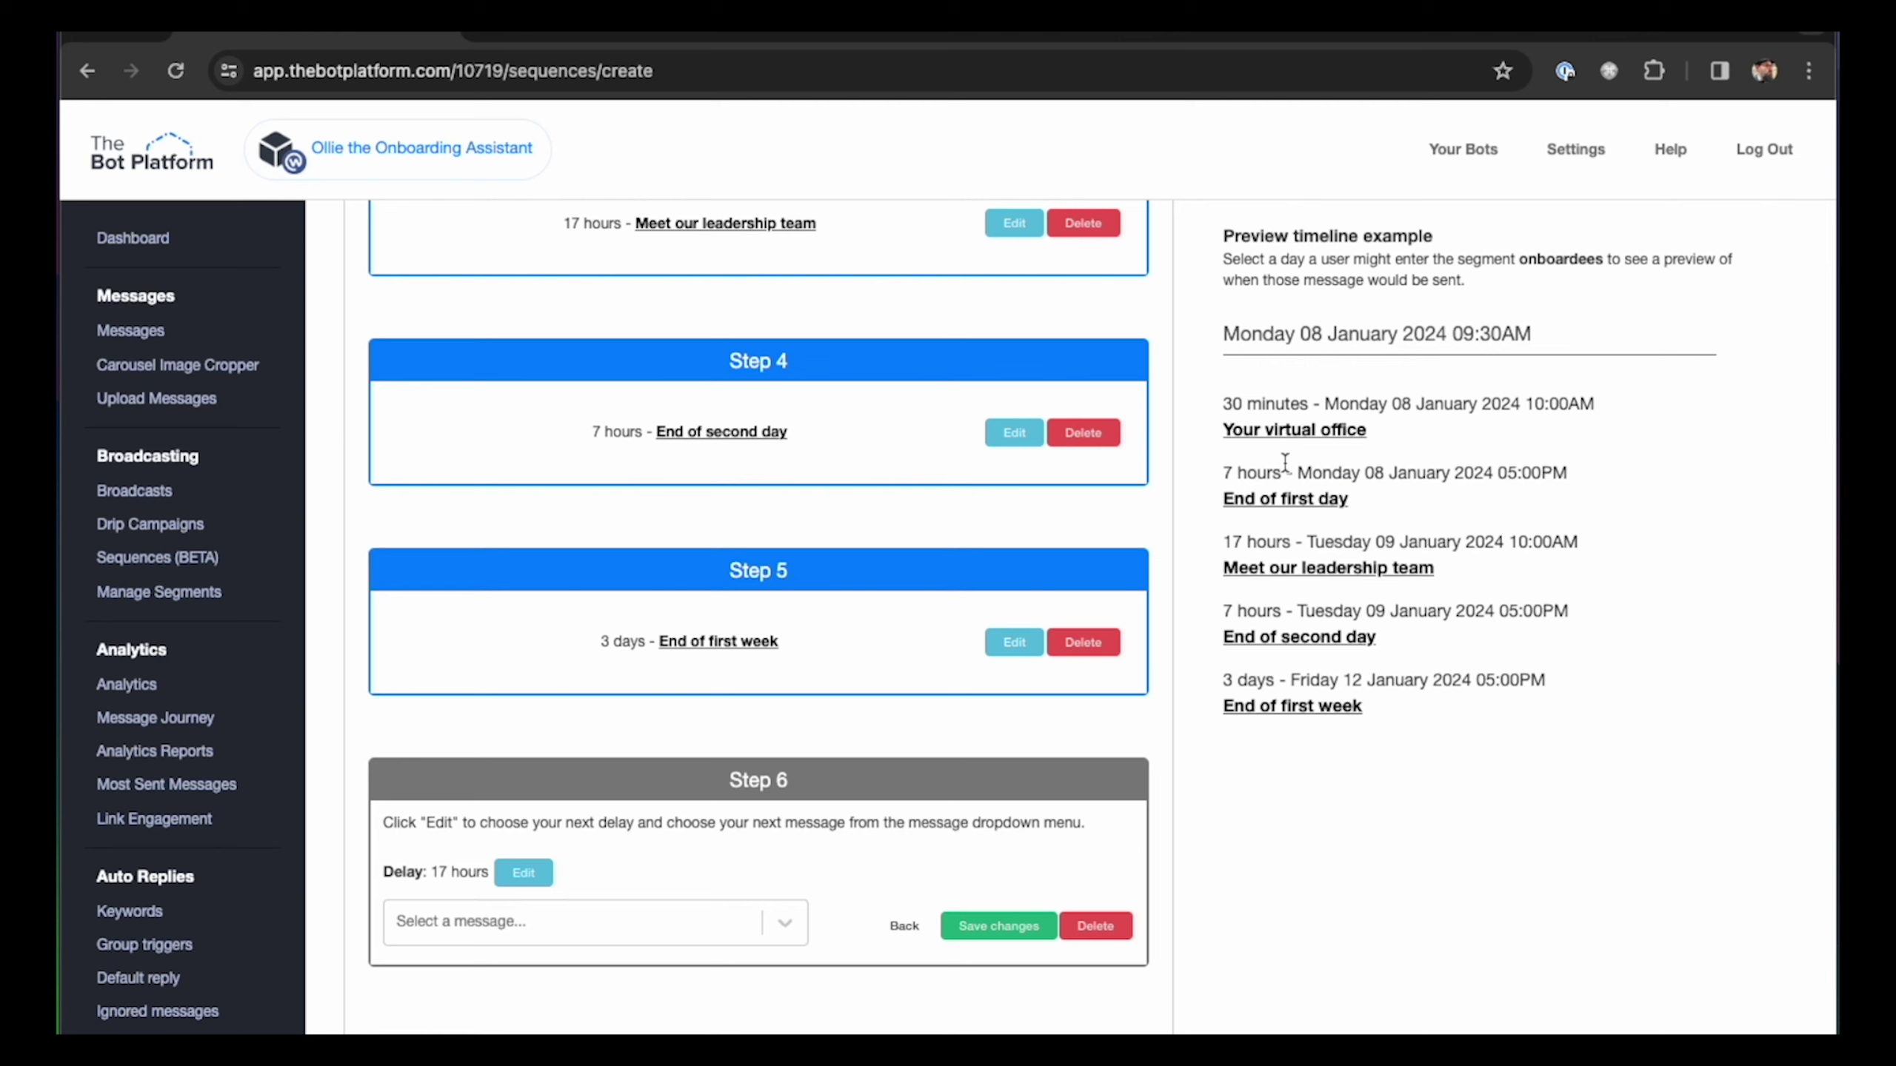
Step: Choose the Our systems message for Step 6 and save the step
left_click(533, 926)
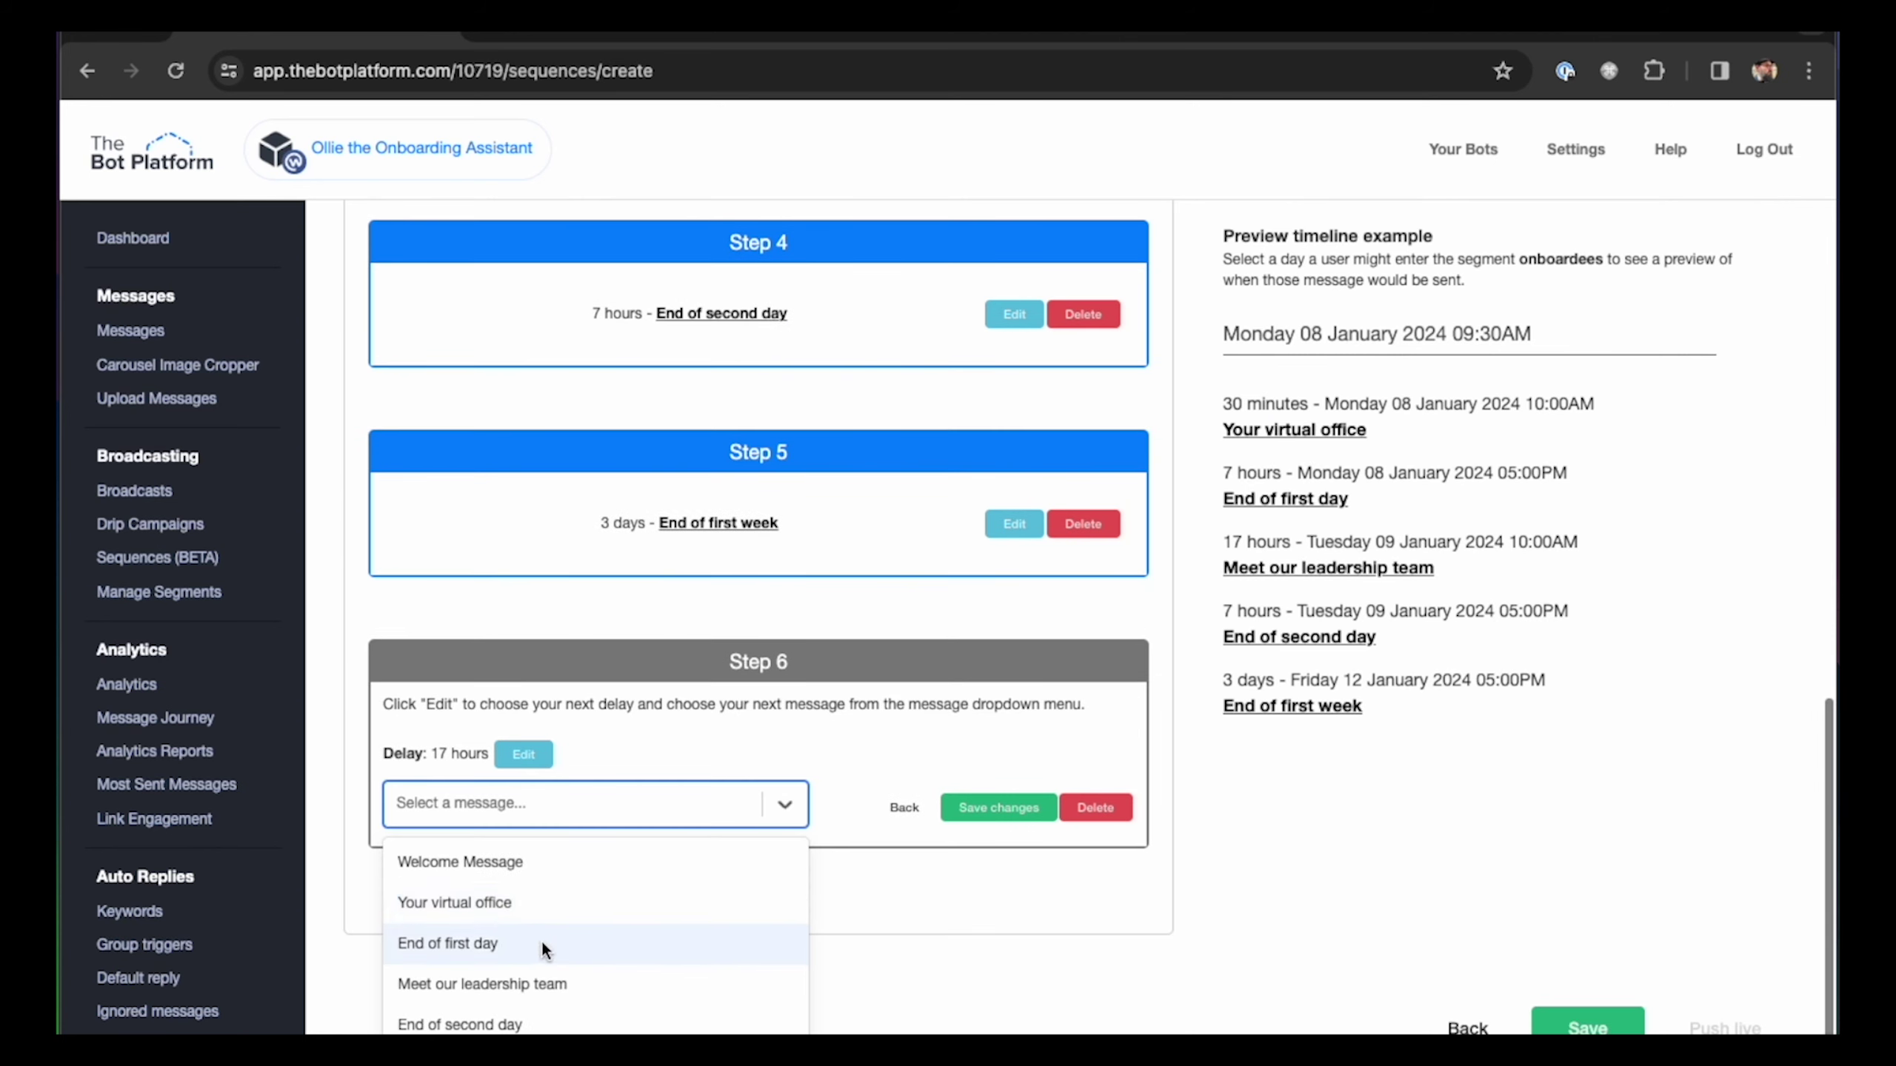
scroll(541, 946, "down", 2)
left_click(512, 1004)
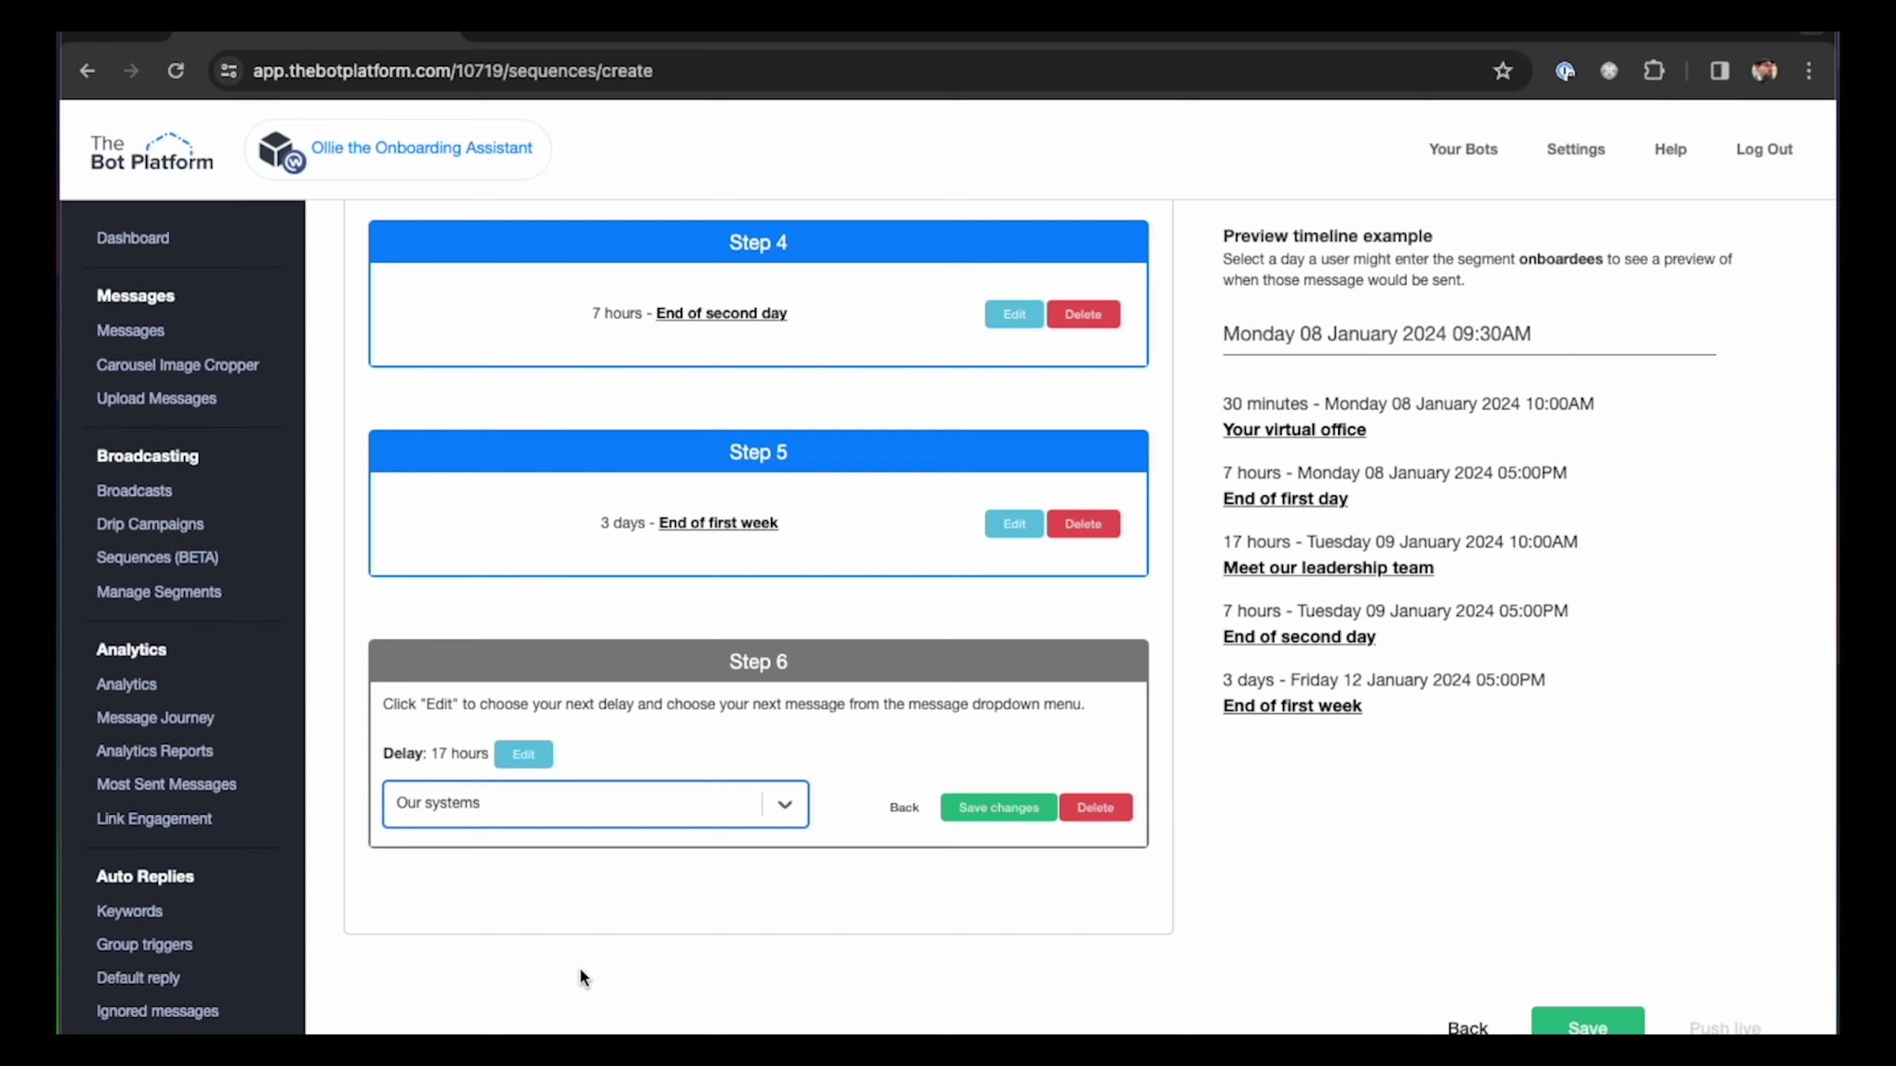
left_click(974, 810)
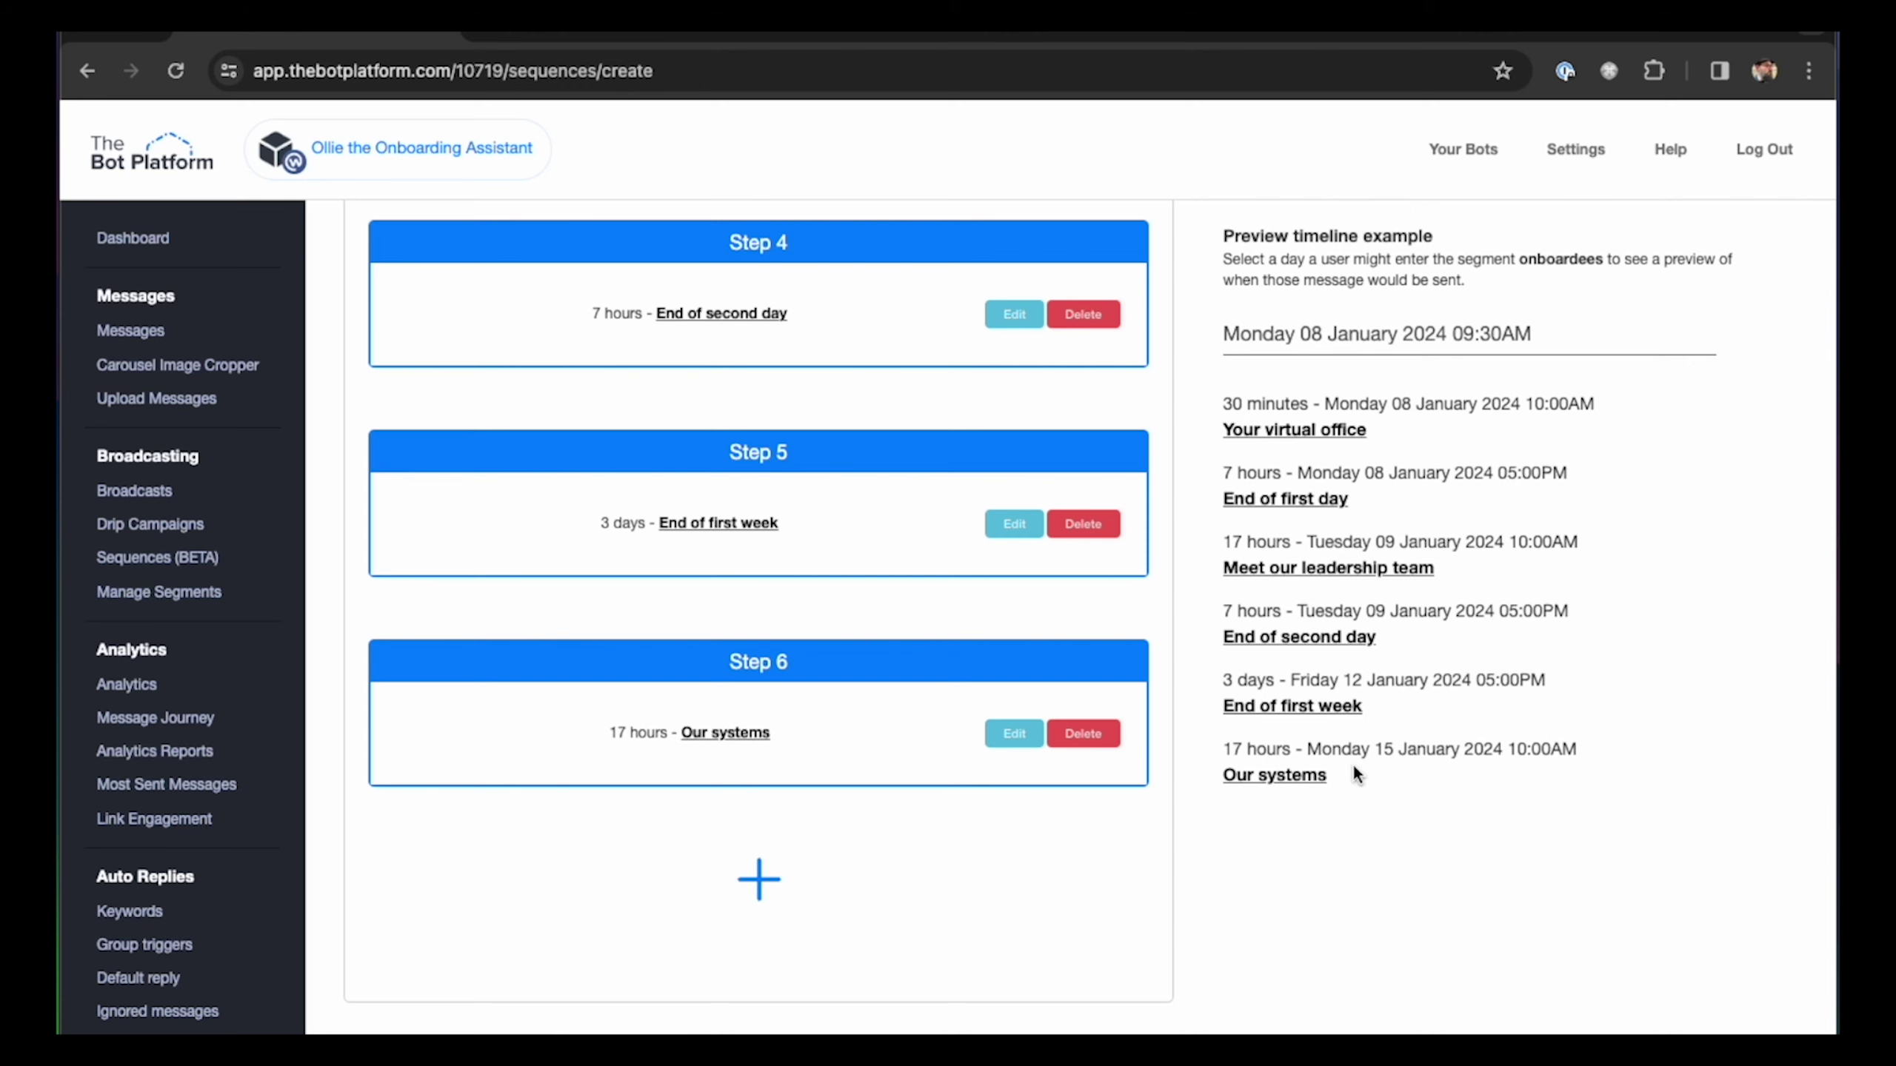
scroll(784, 752, "up", 15)
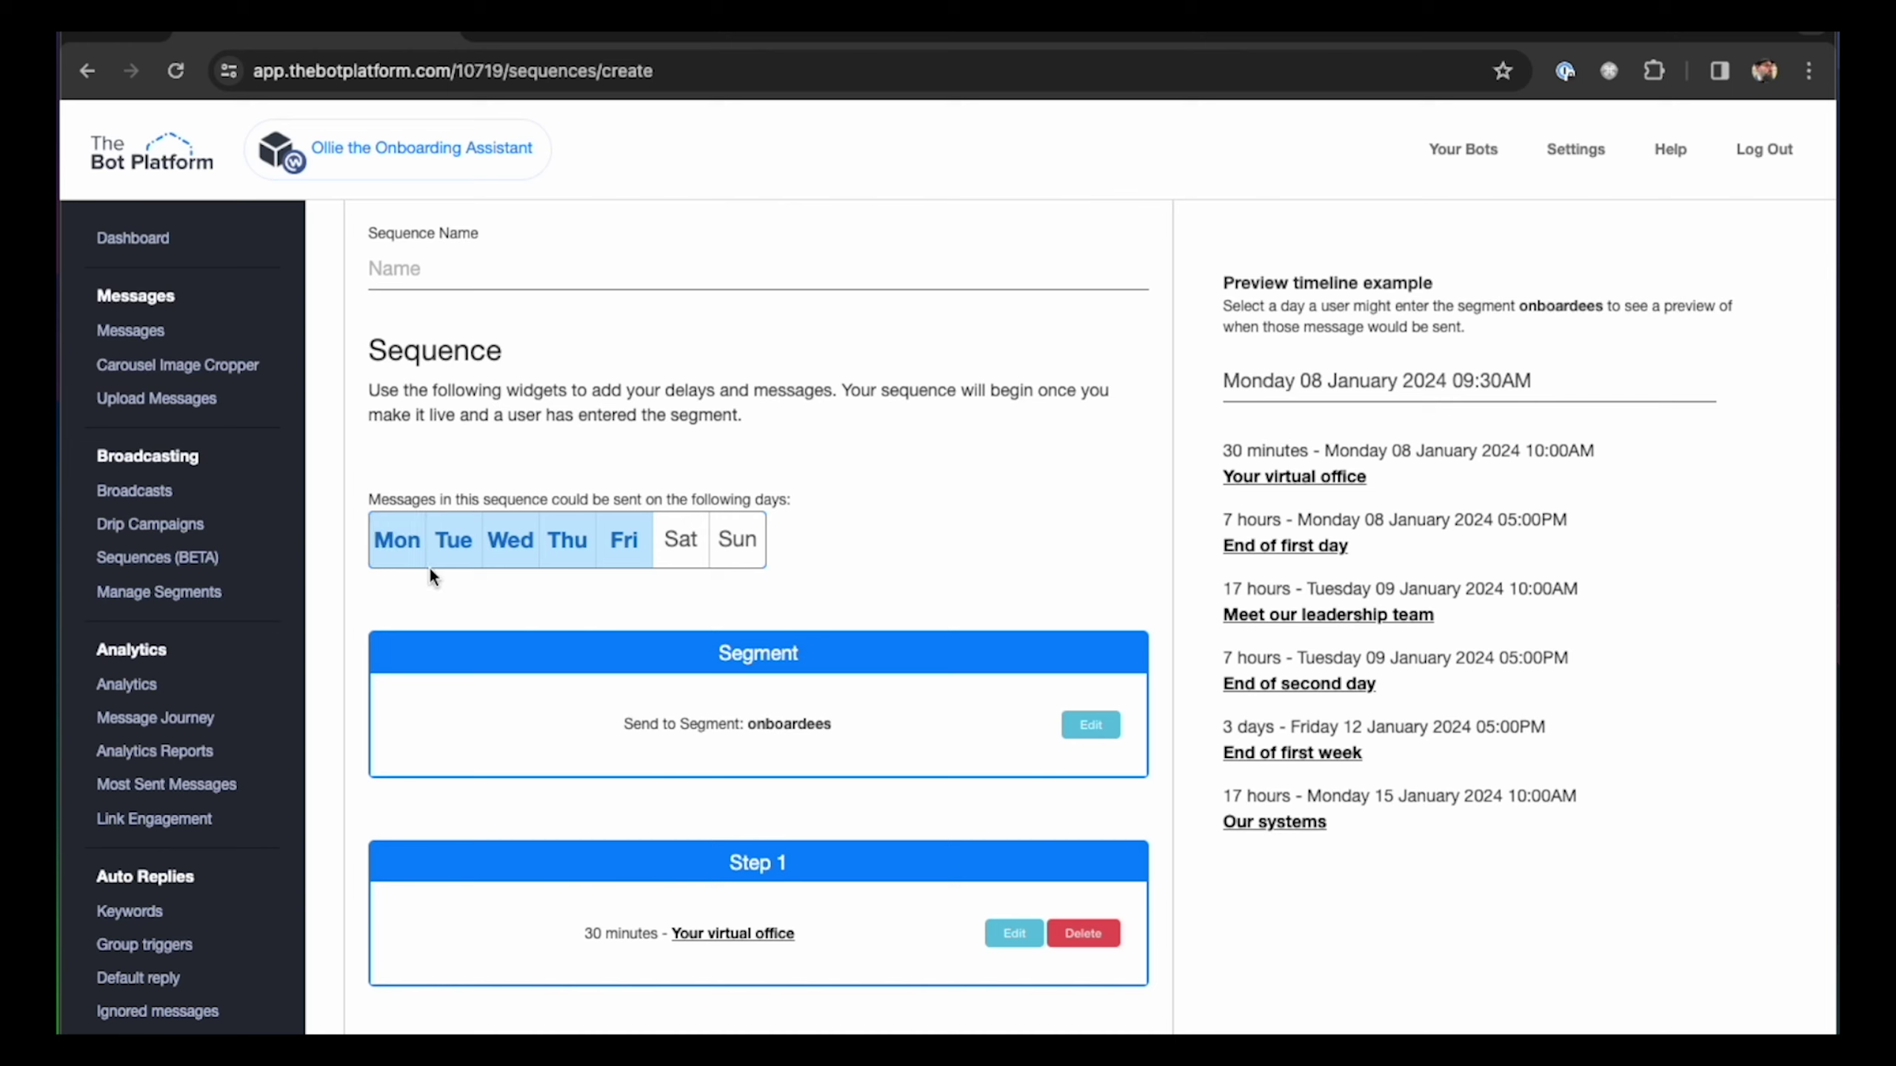
left_click(695, 552)
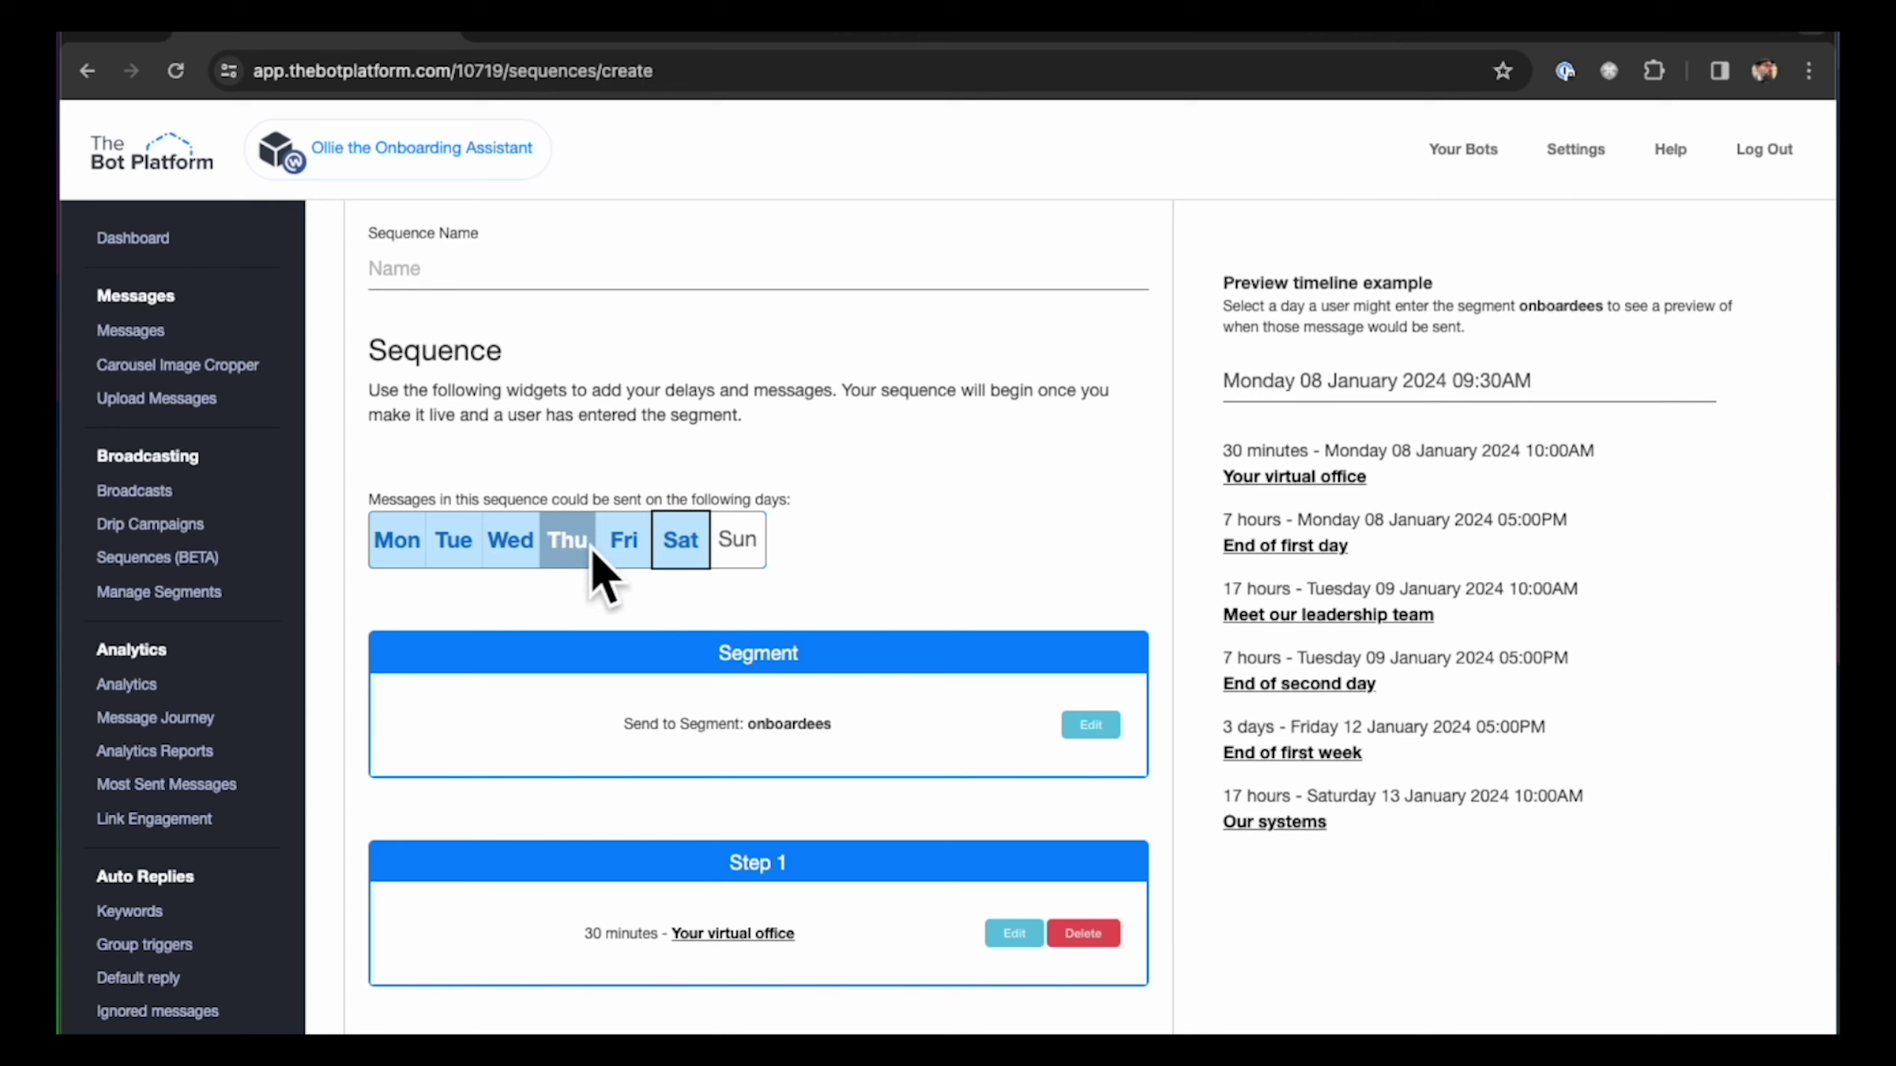
left_click(687, 551)
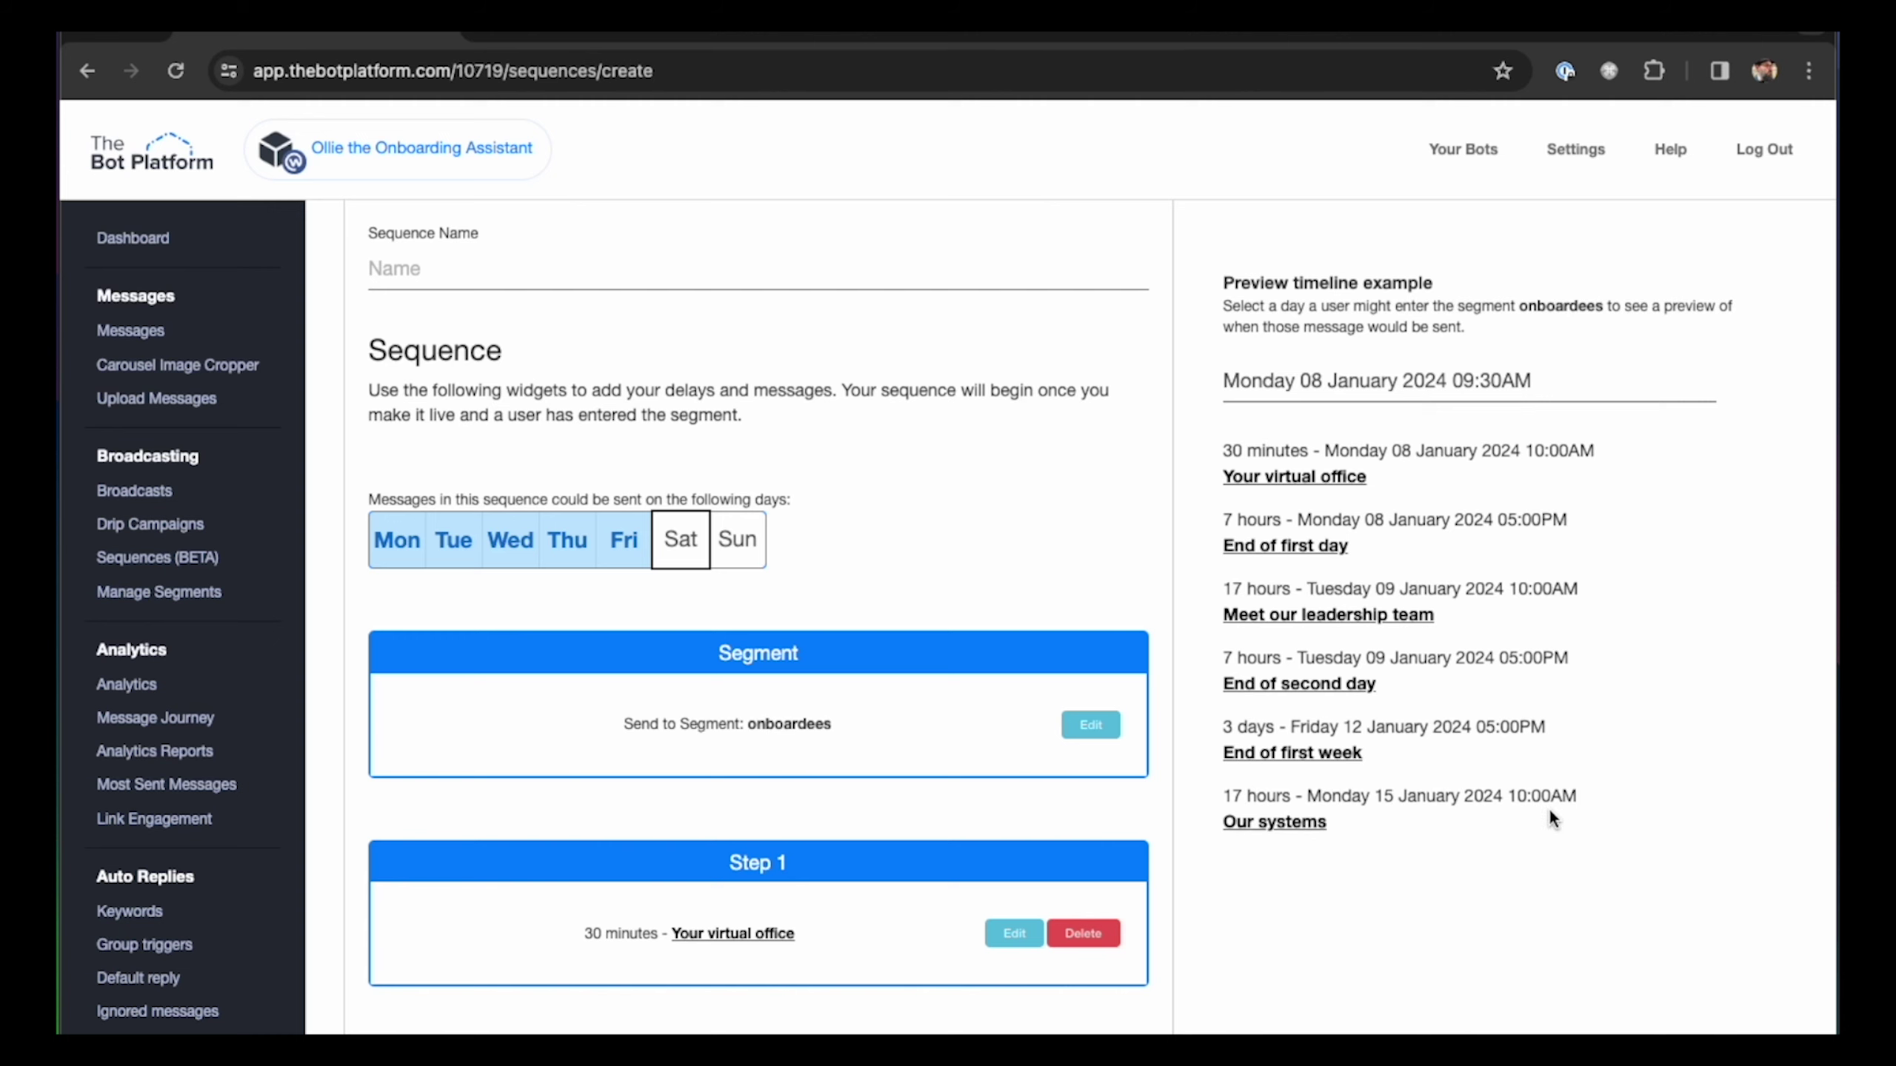
scroll(1546, 805, "down", 10)
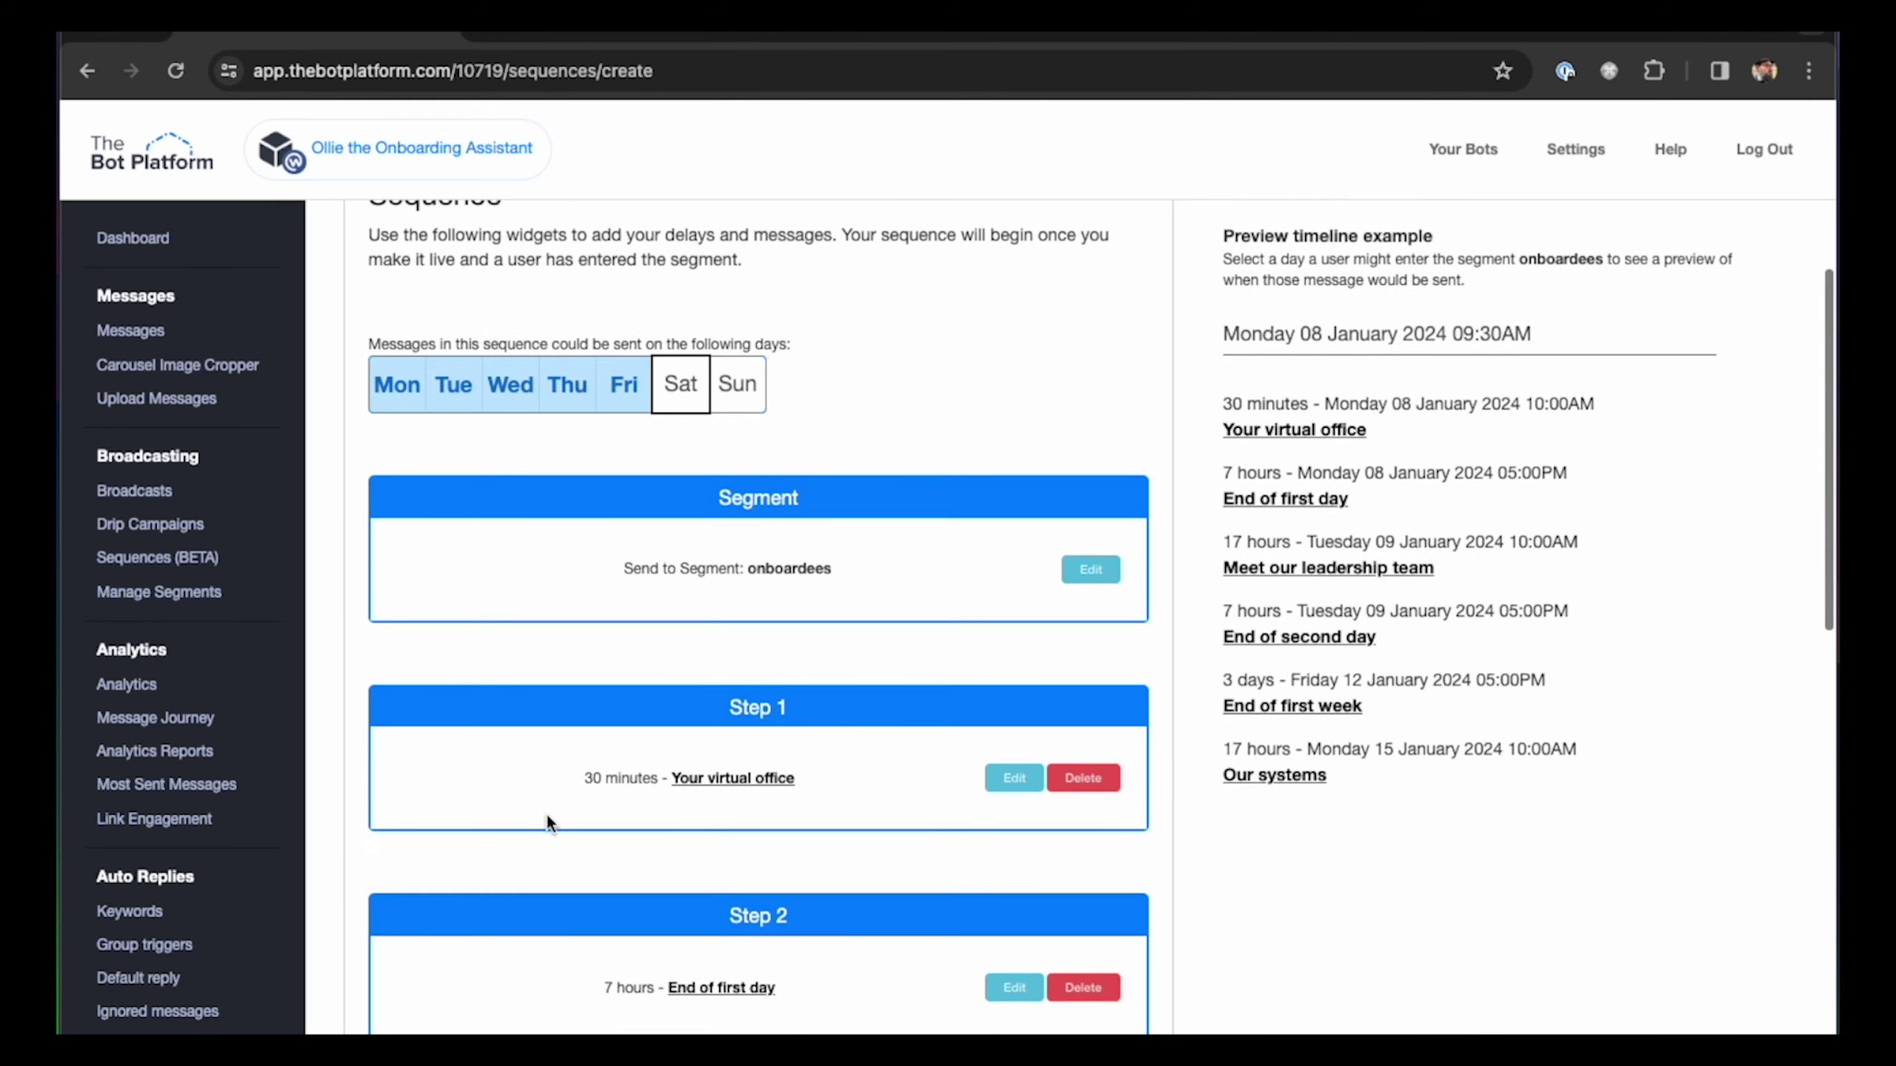
scroll(643, 846, "down", 7)
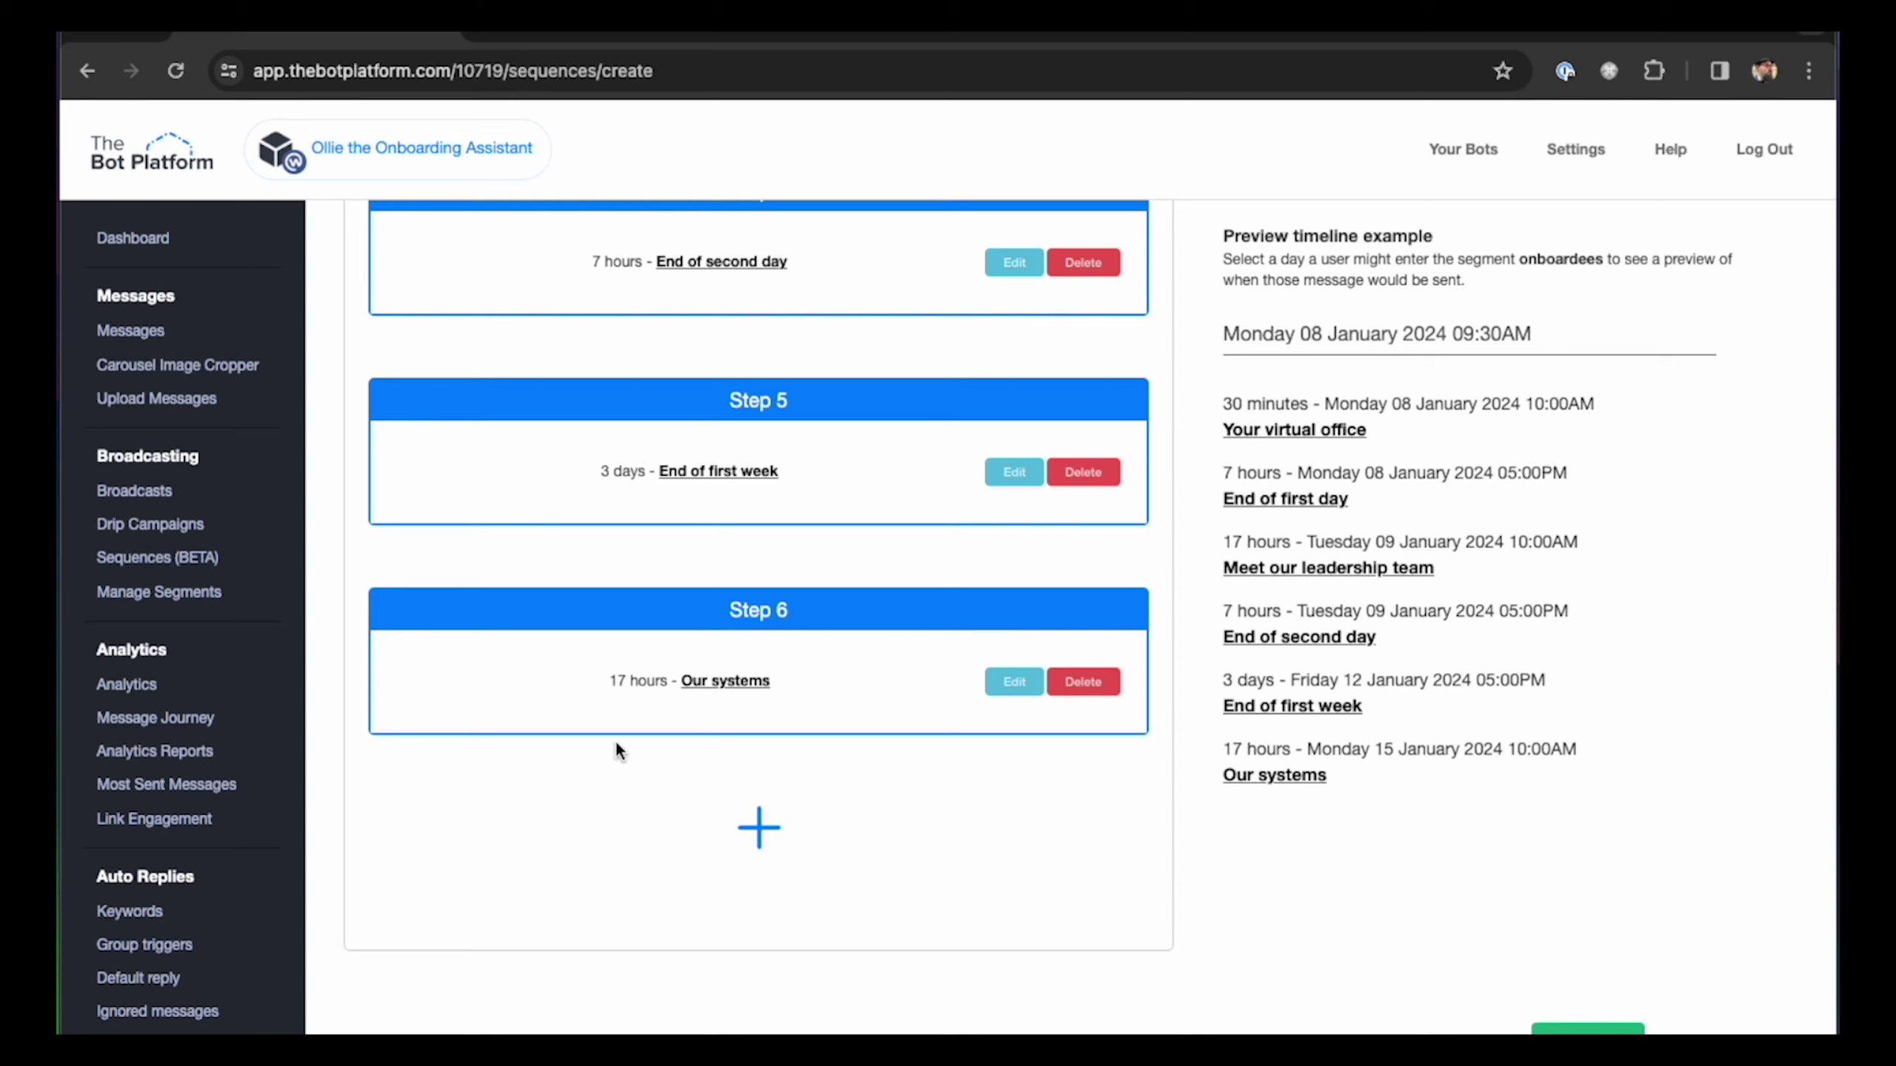
Step: Add Step 7 with the End of second week message and a 4-day delay
left_click(756, 827)
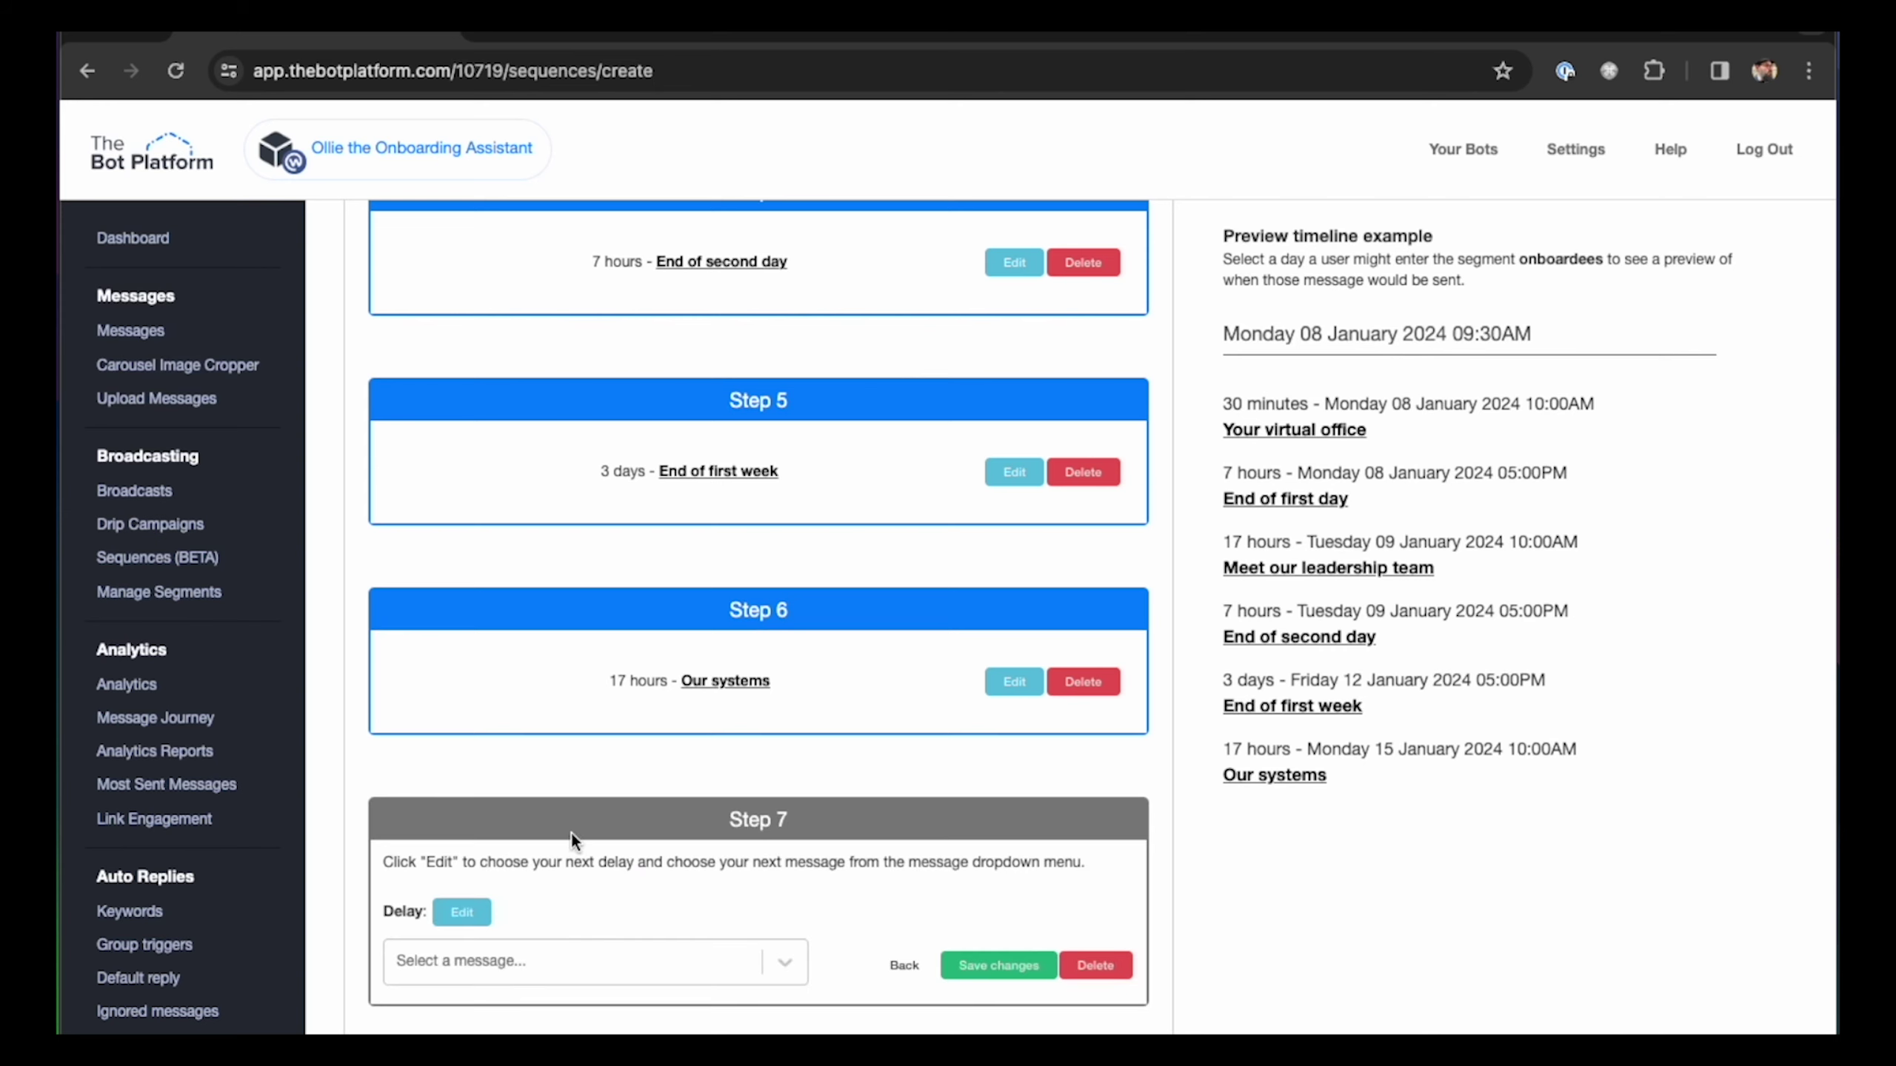
scroll(569, 970, "down", 3)
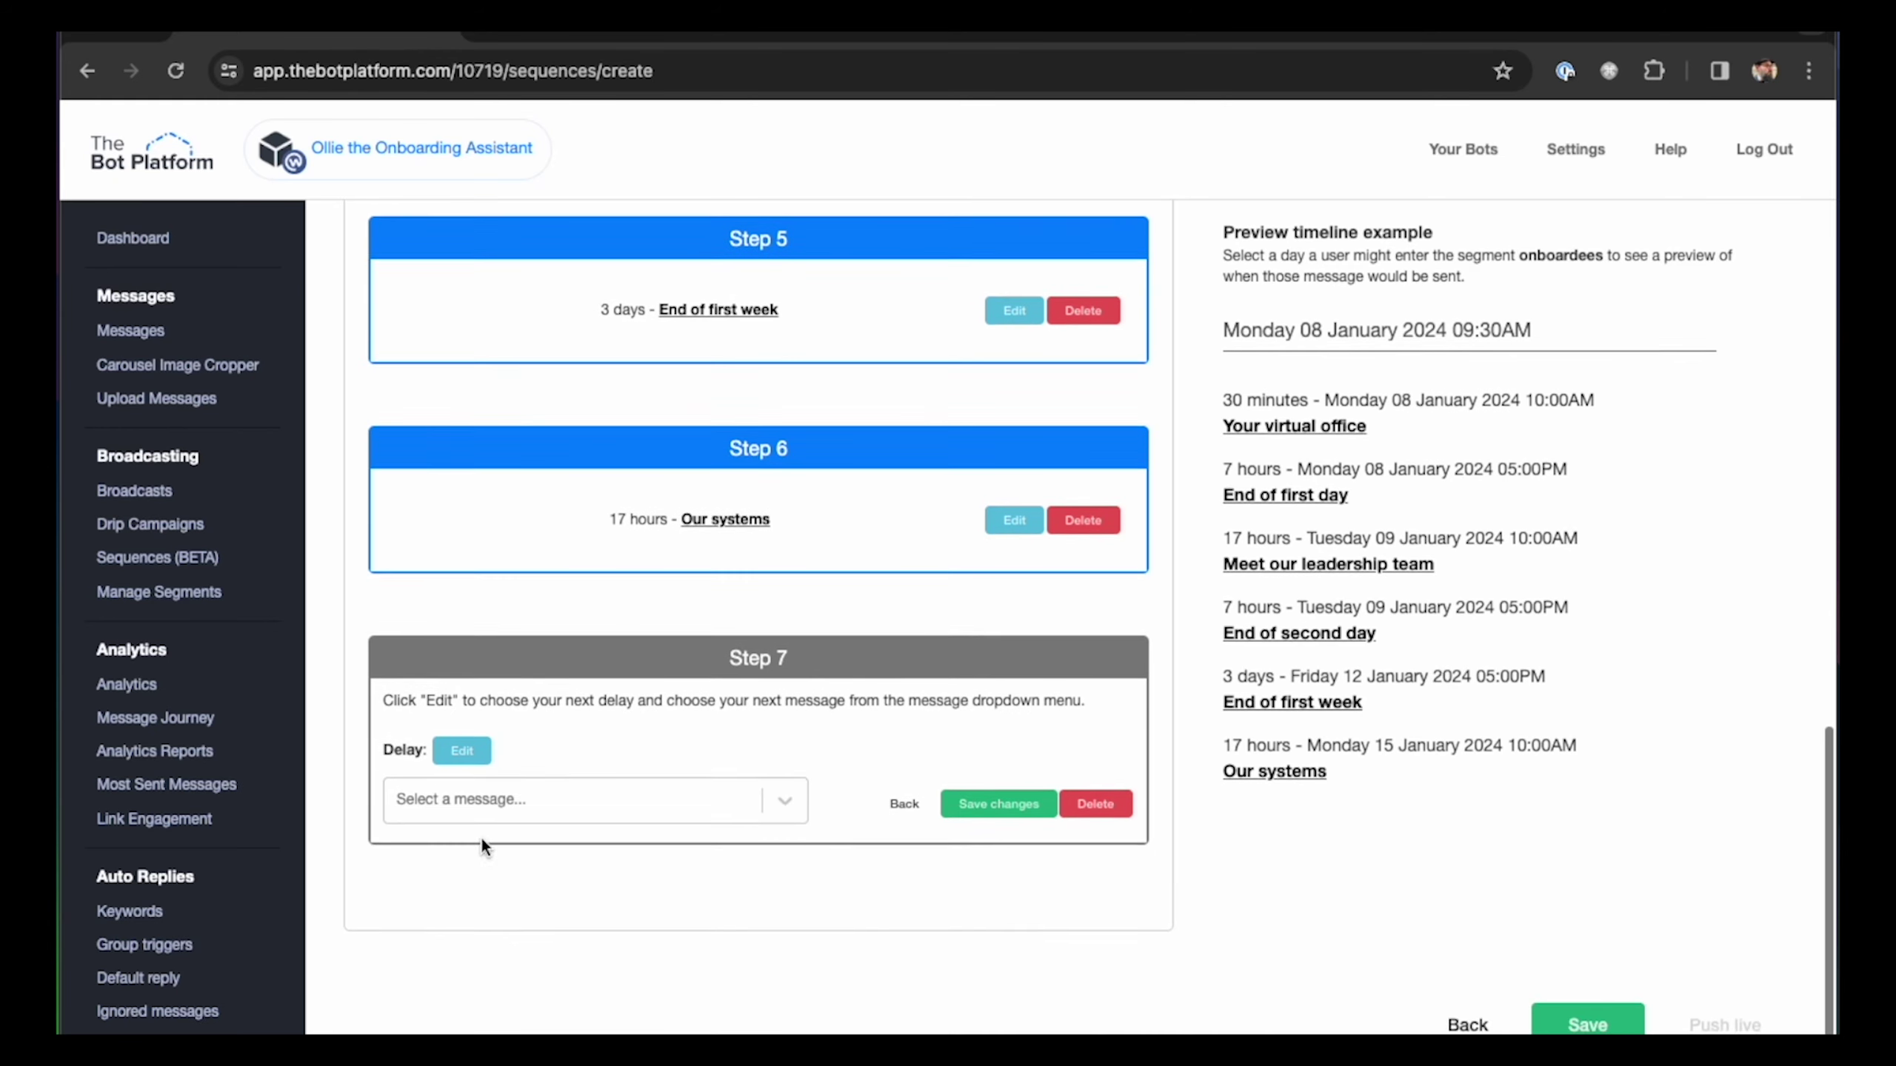
left_click(481, 820)
scroll(672, 904, "down", 2)
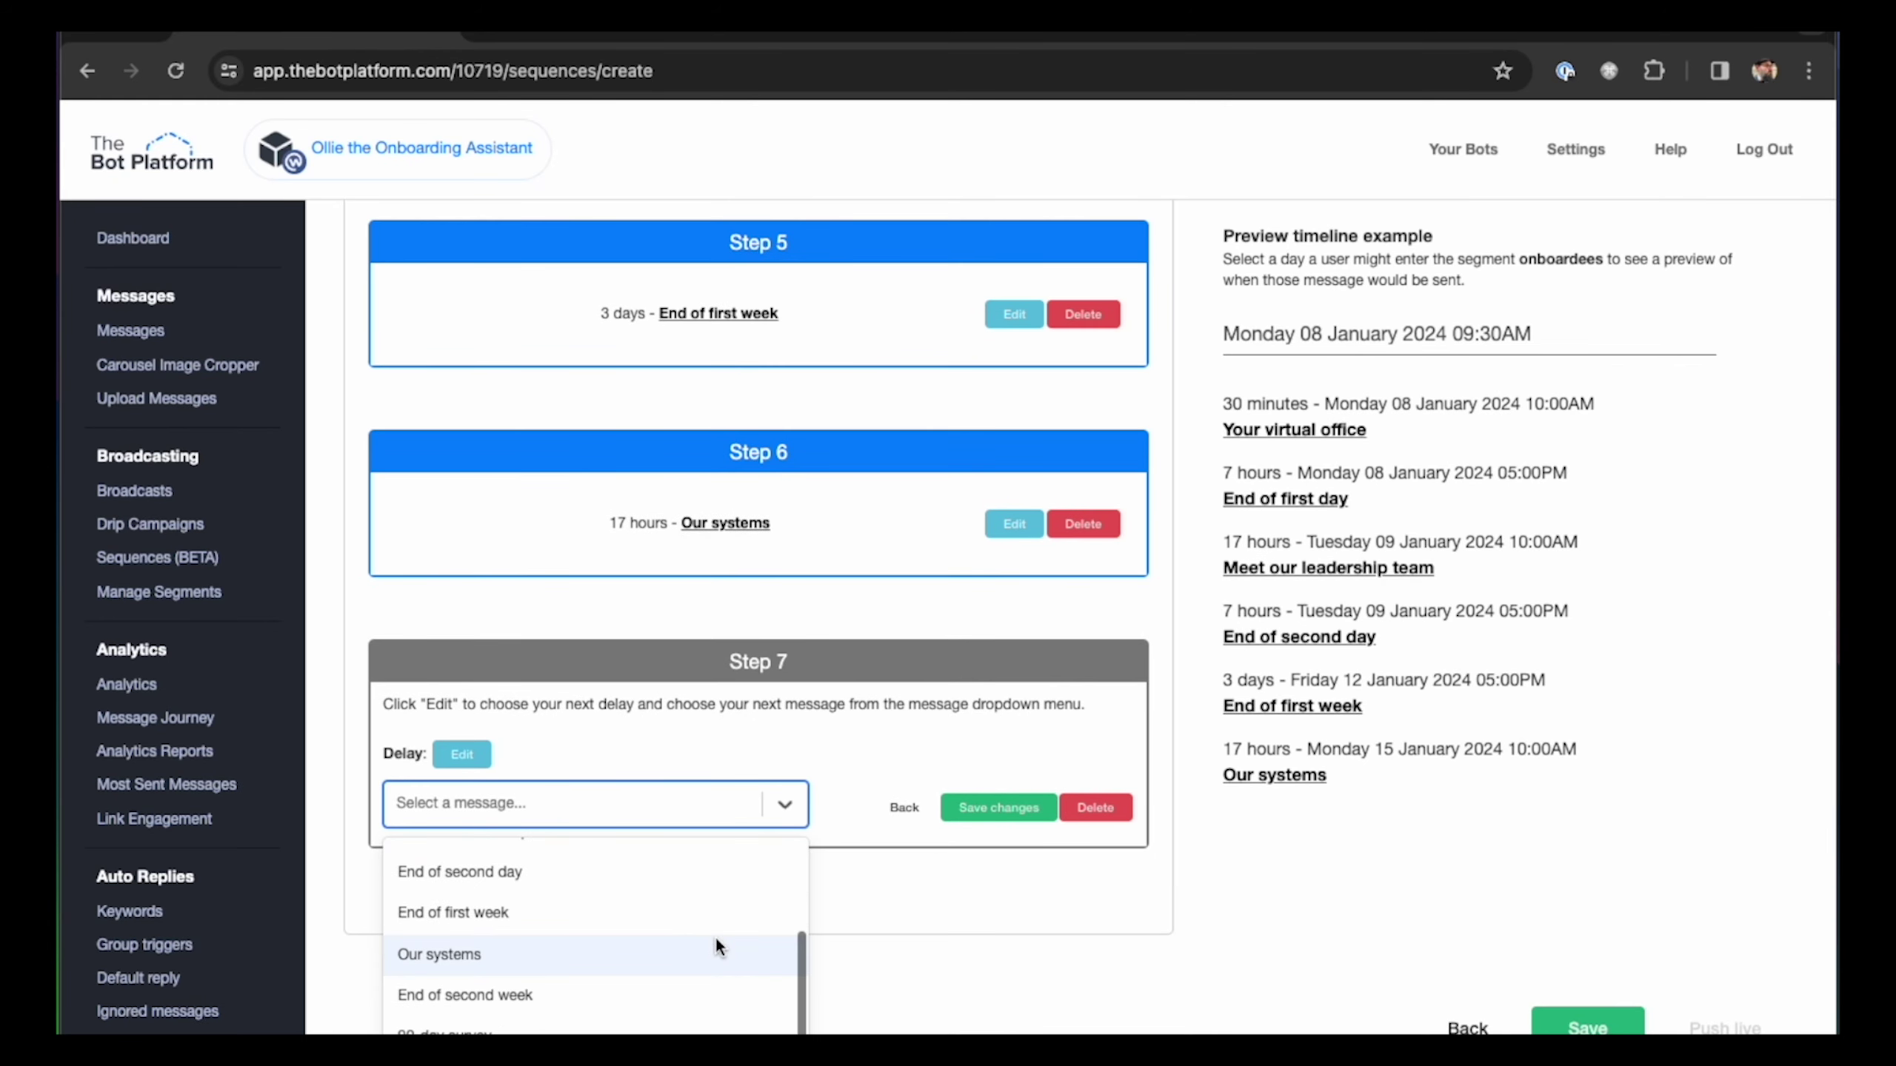
left_click(664, 985)
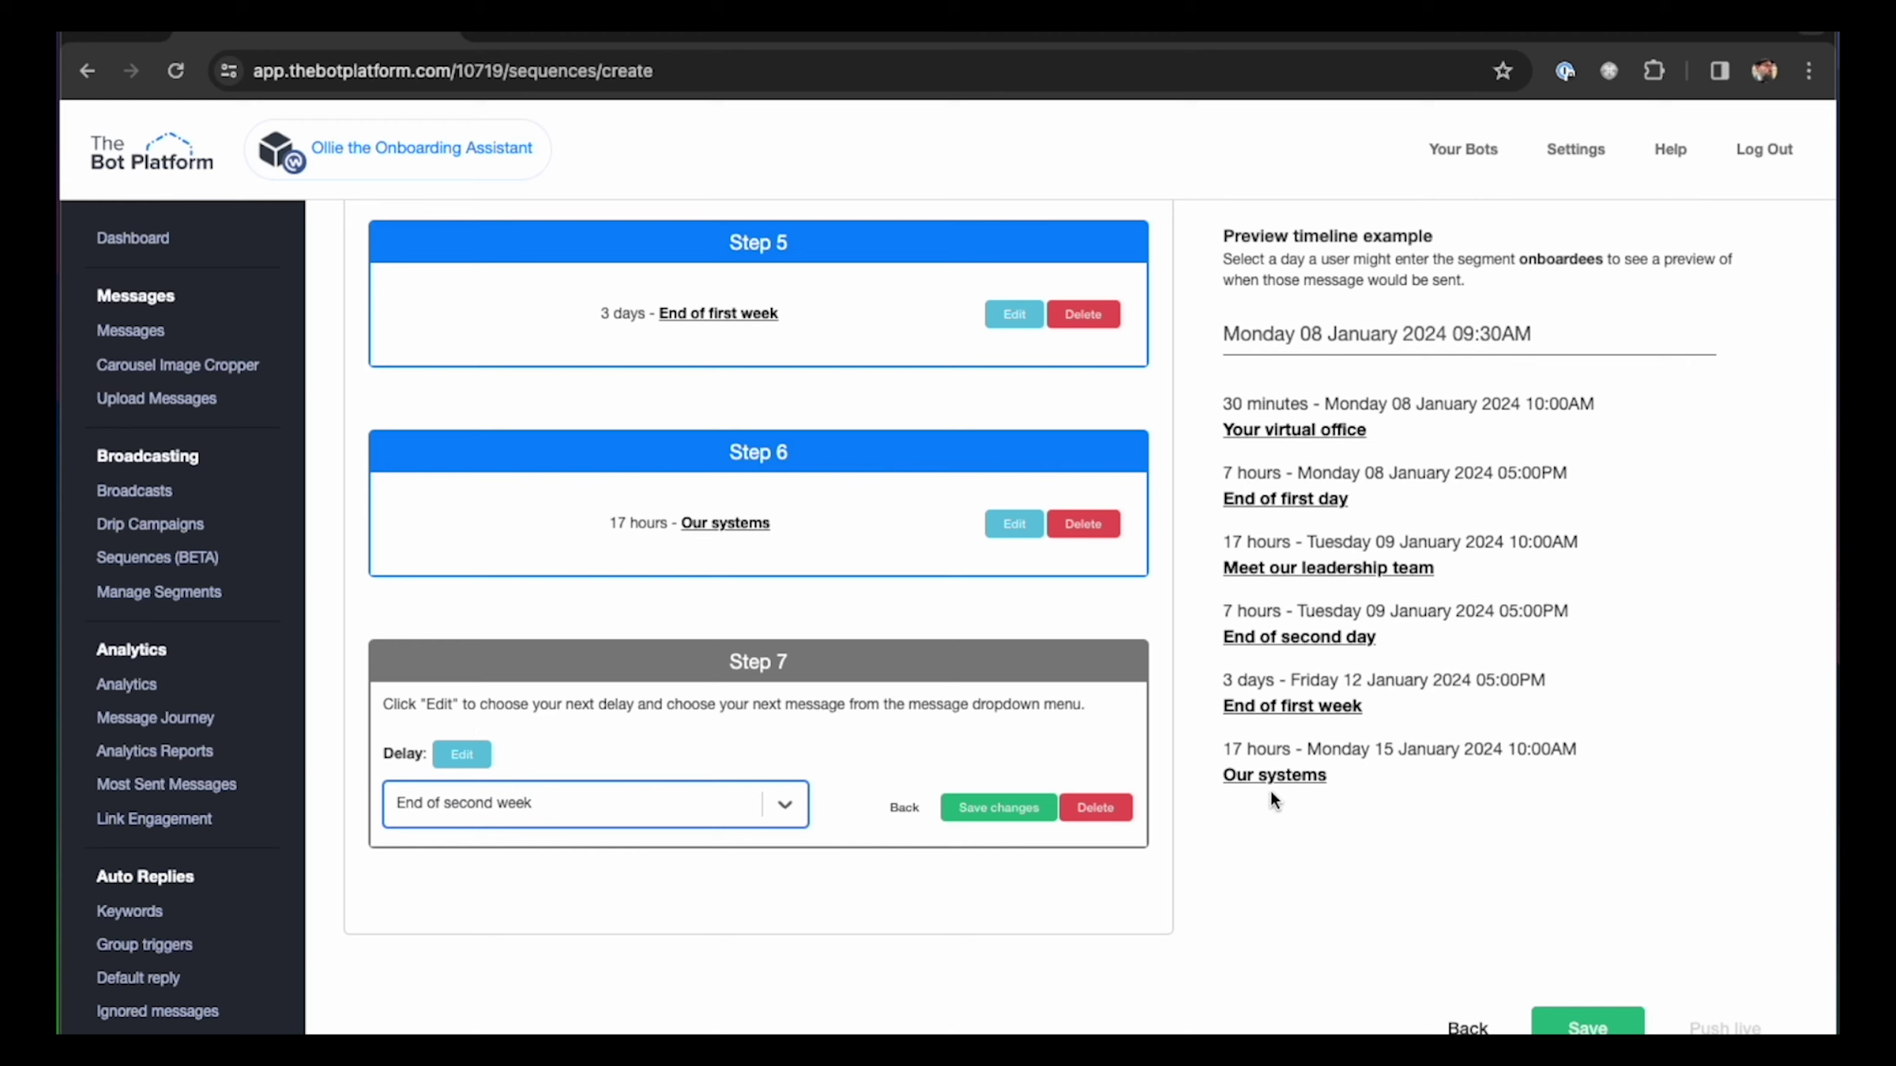
left_click(463, 756)
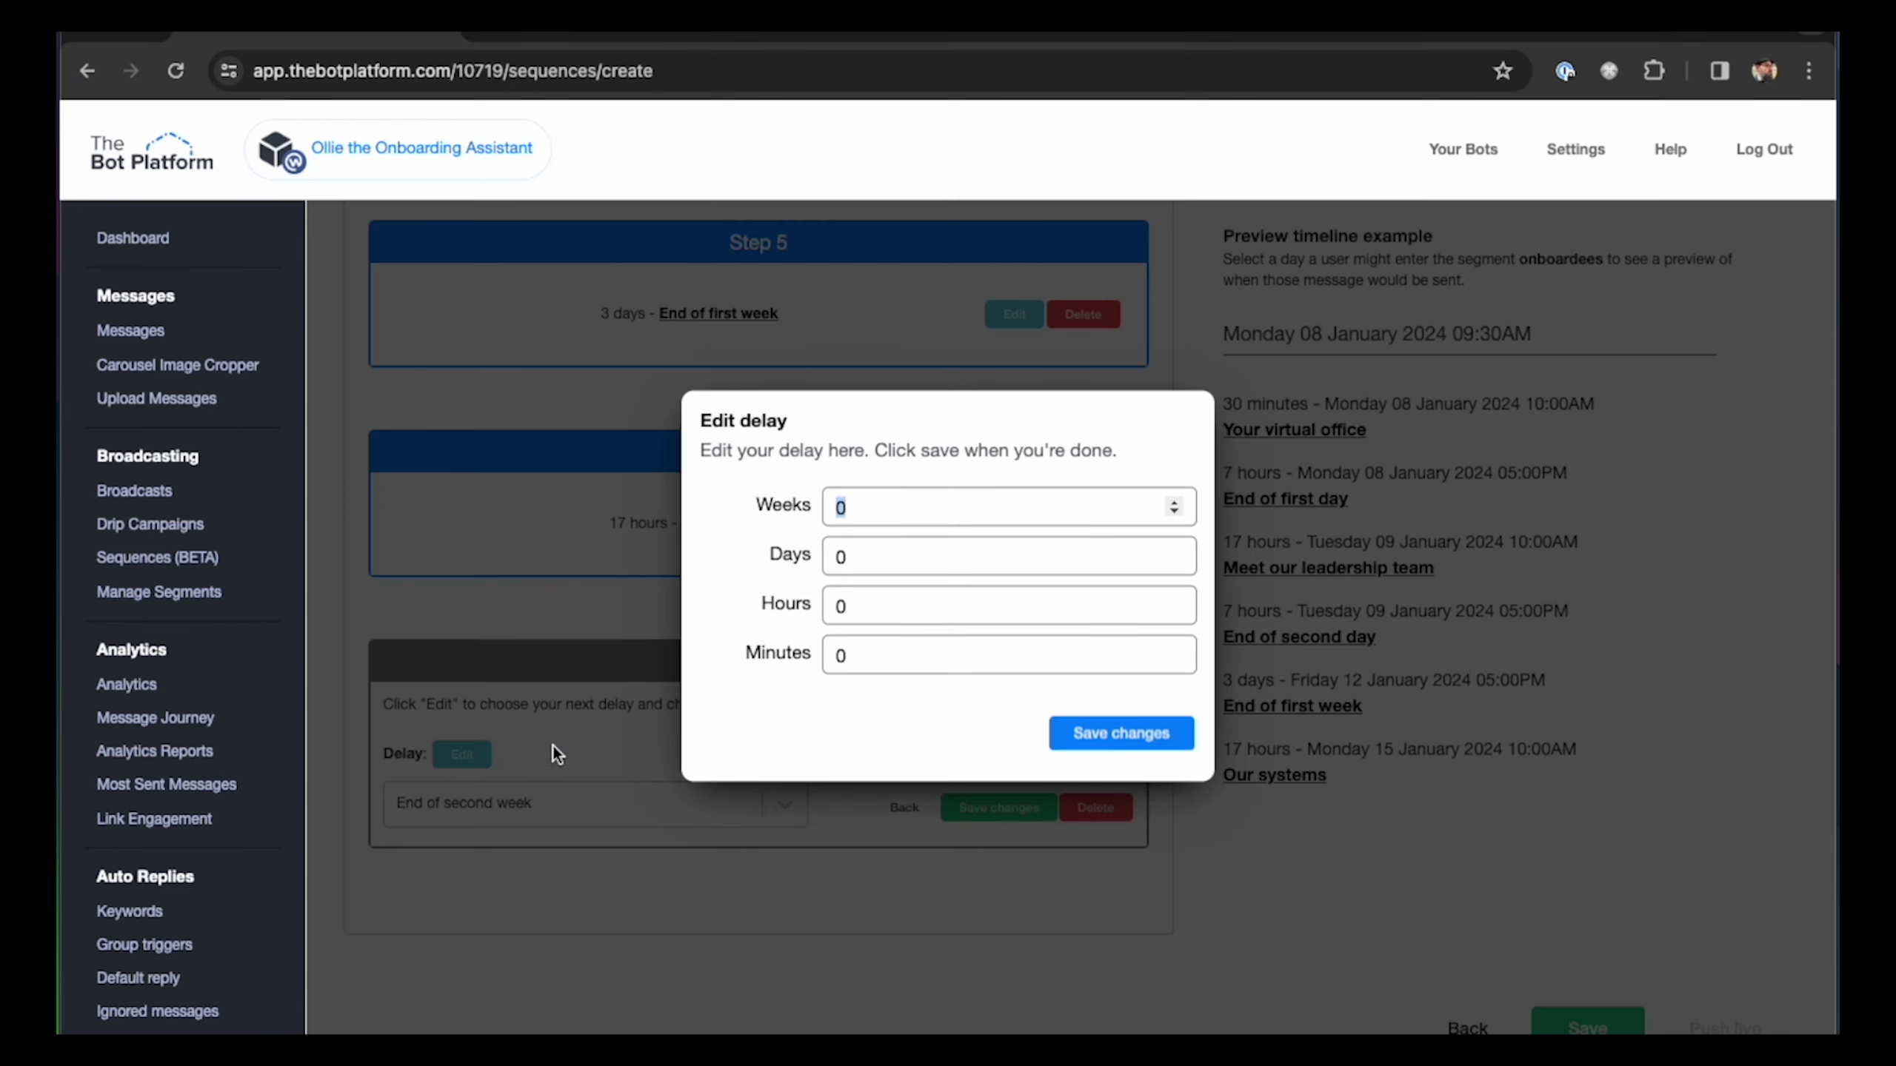
left_click(895, 564)
key("BackSpace")
type("4")
left_click(1072, 733)
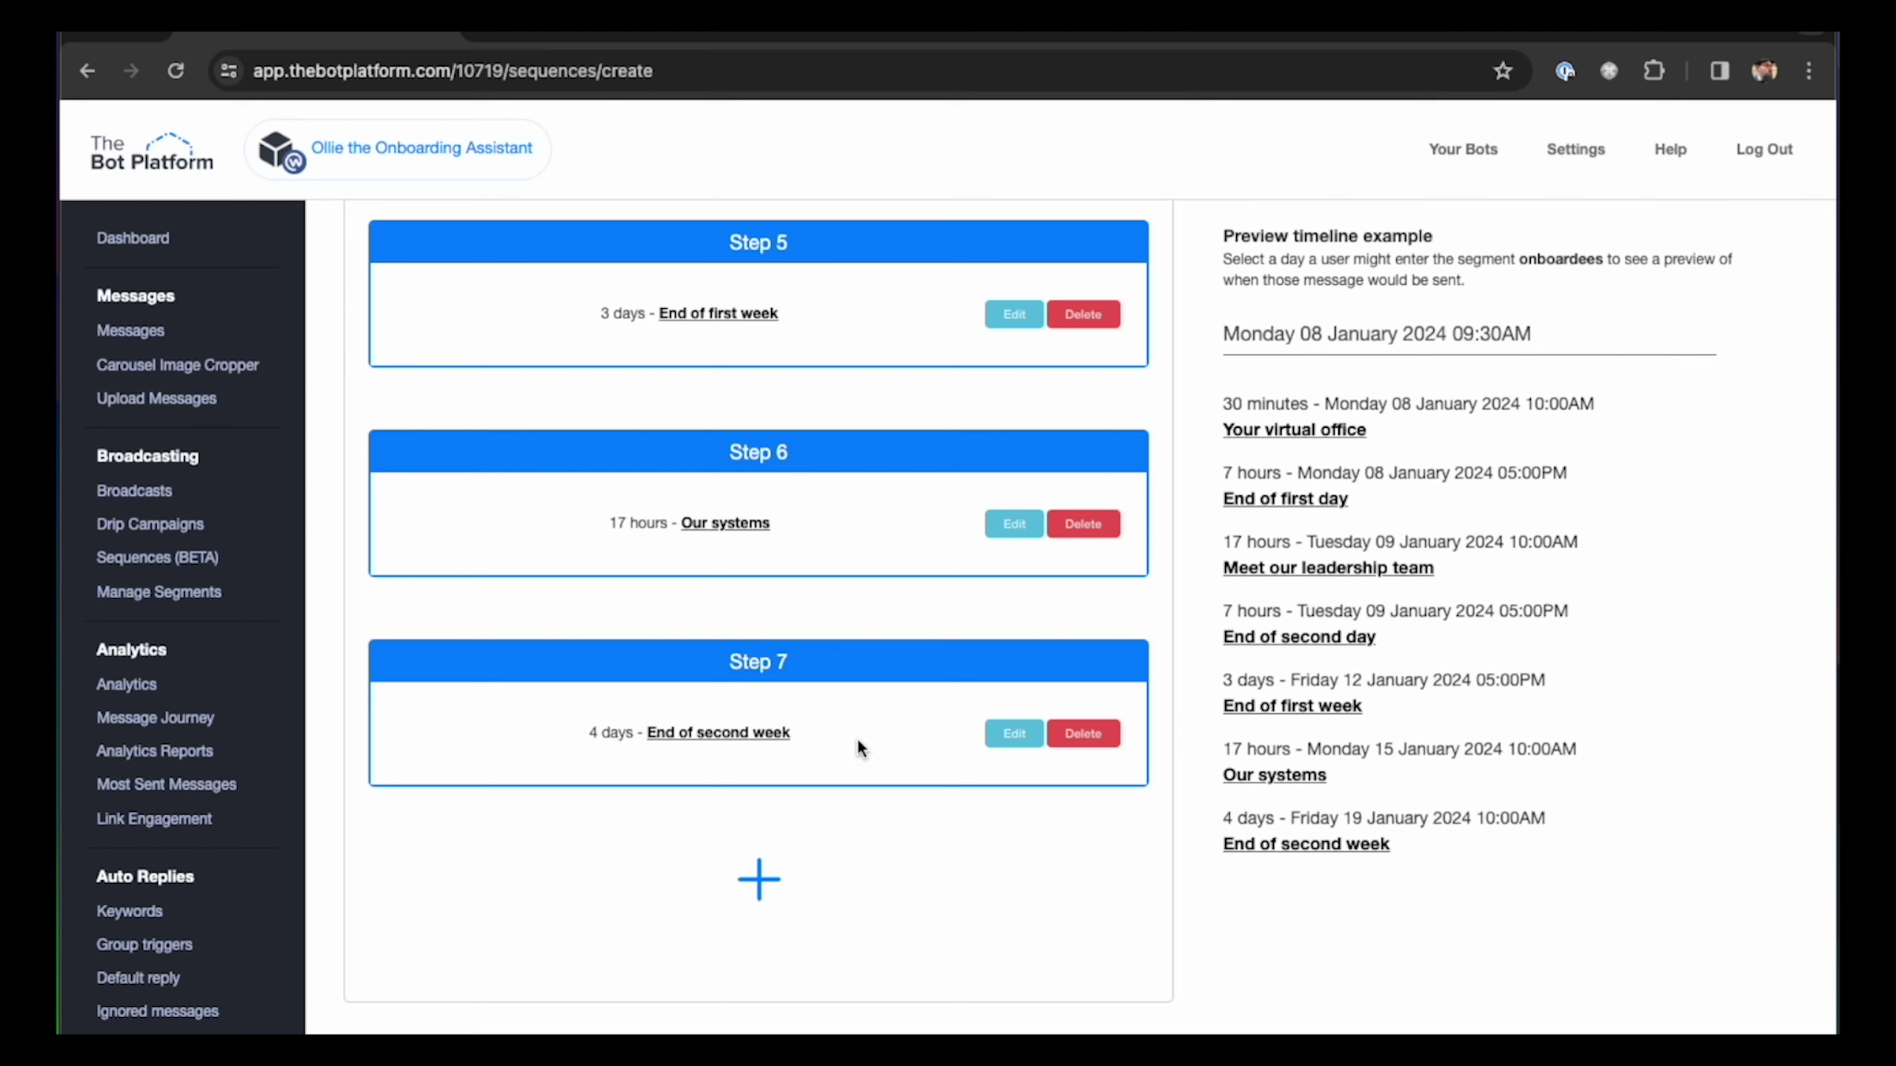
Step: Extend Step 7's delay to 4 days, 7 hours and save the step
left_click(1001, 734)
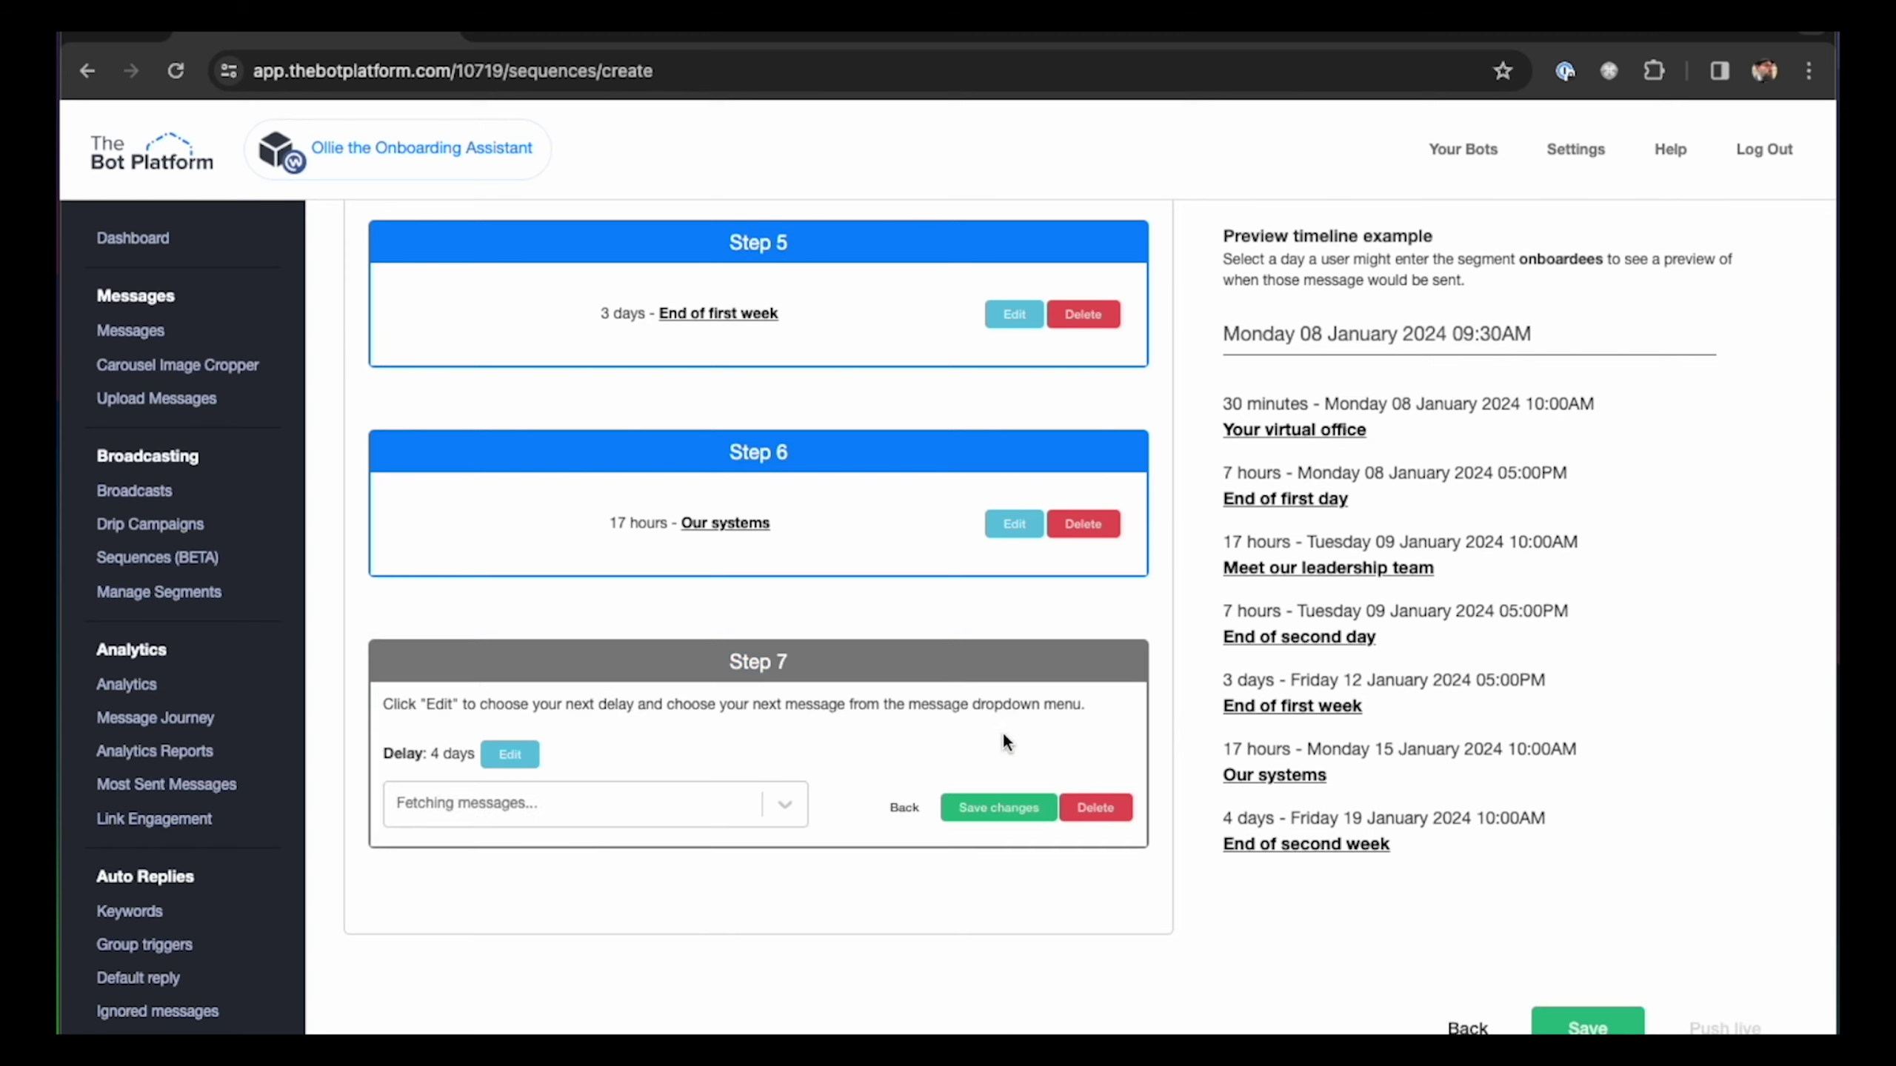
left_click(502, 753)
left_click(864, 613)
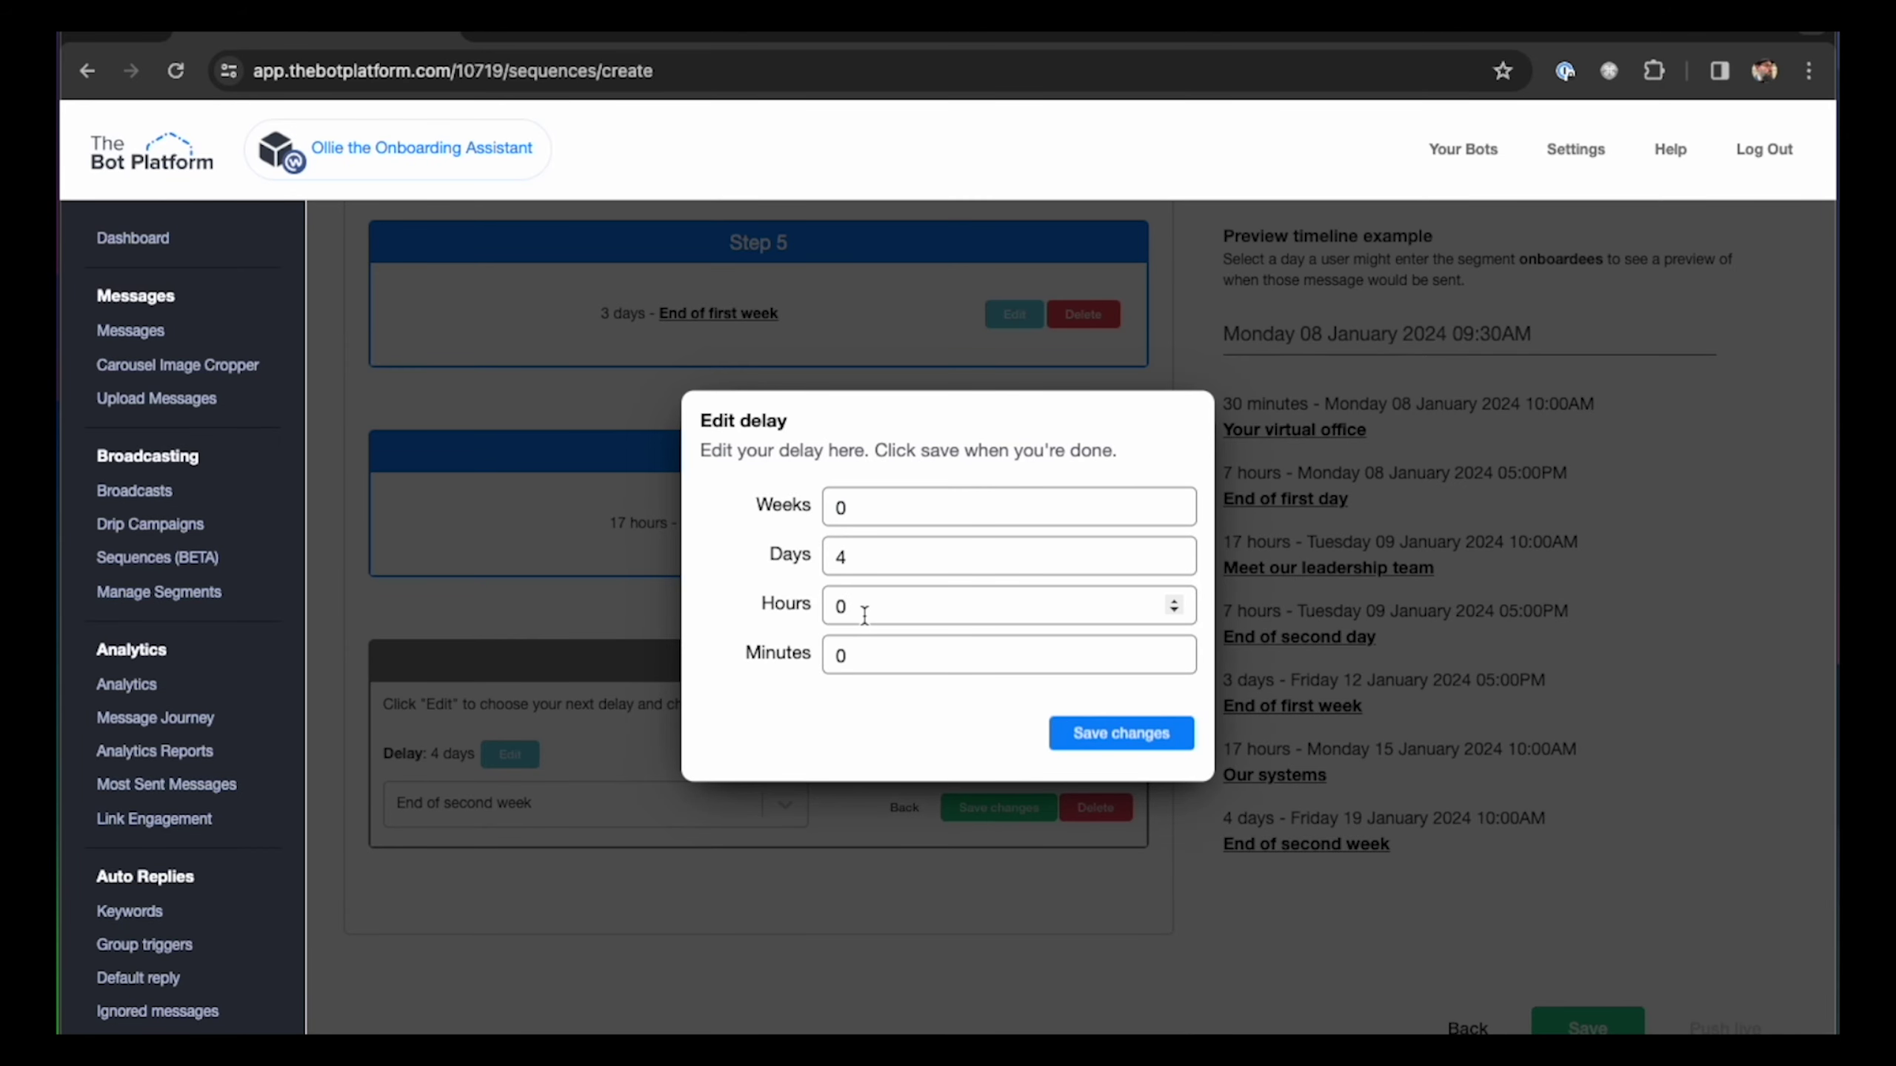
key("BackSpace")
type("7")
left_click(1105, 730)
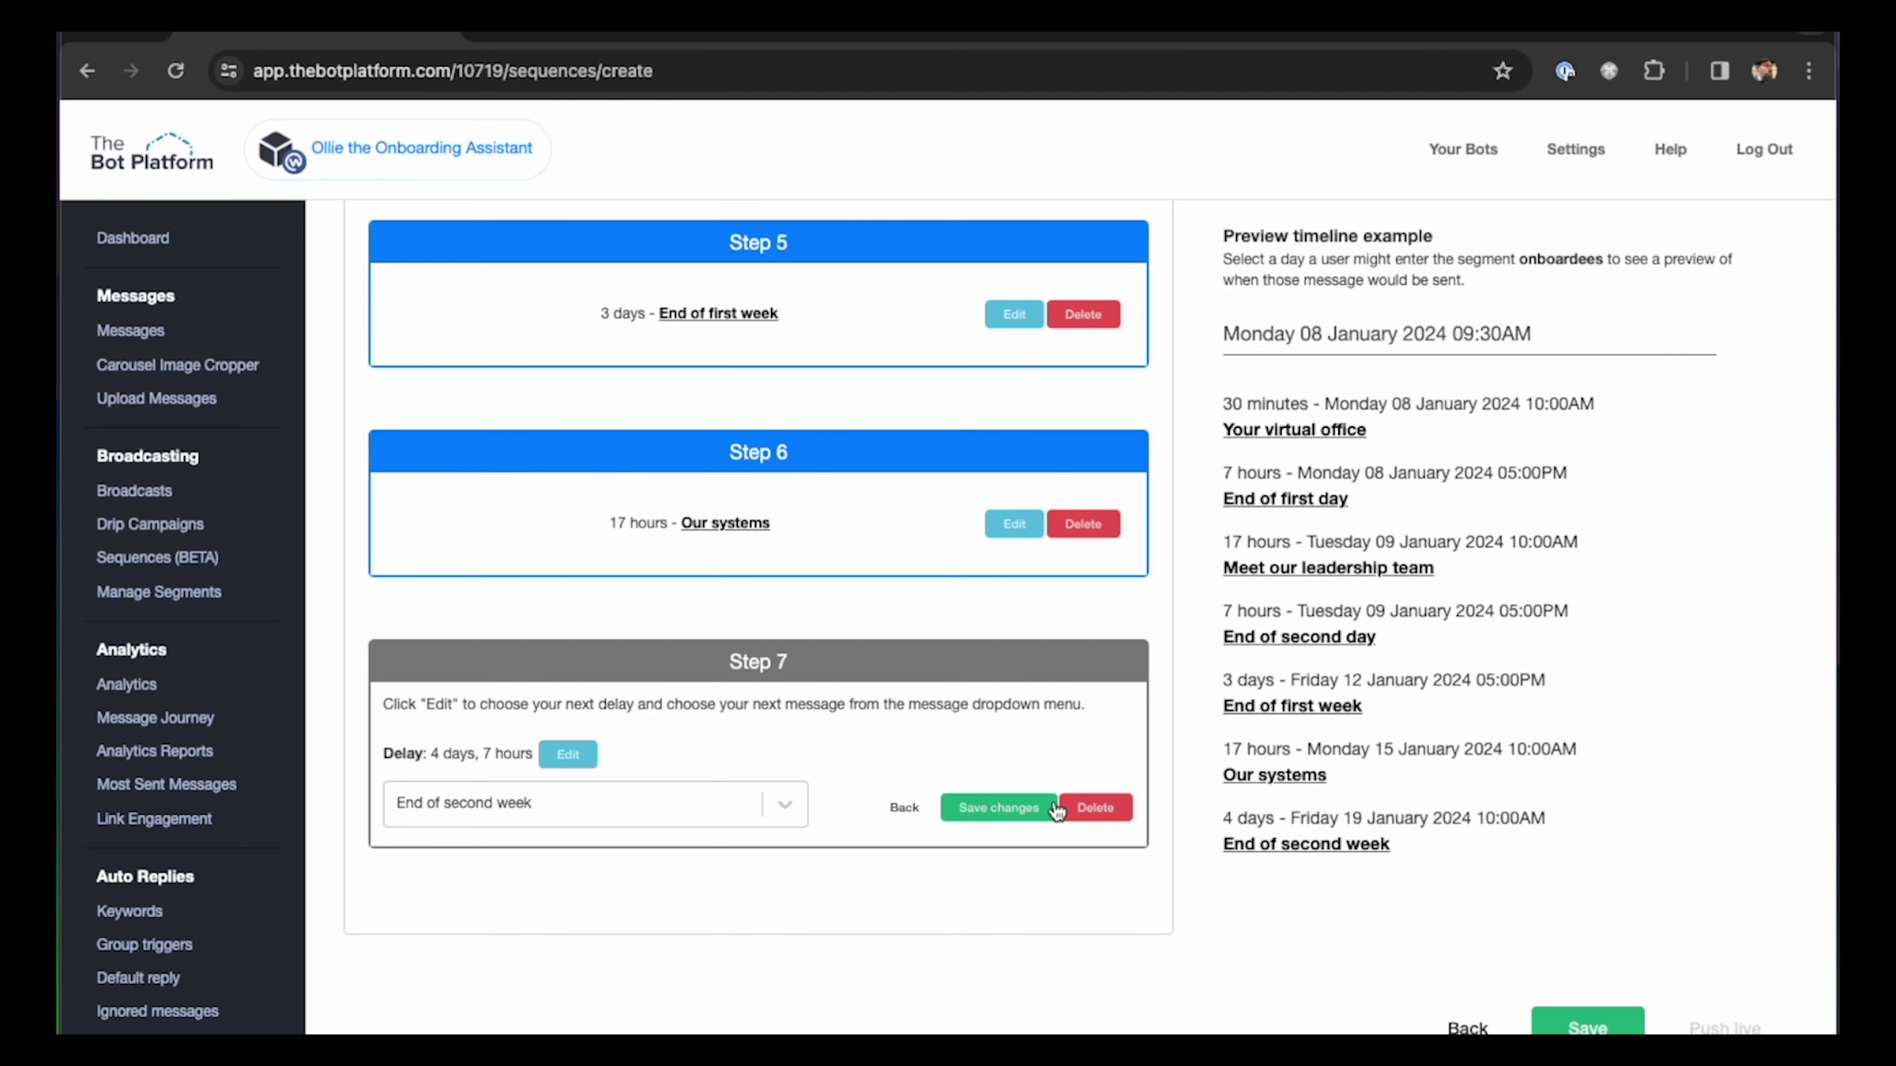
left_click(1013, 806)
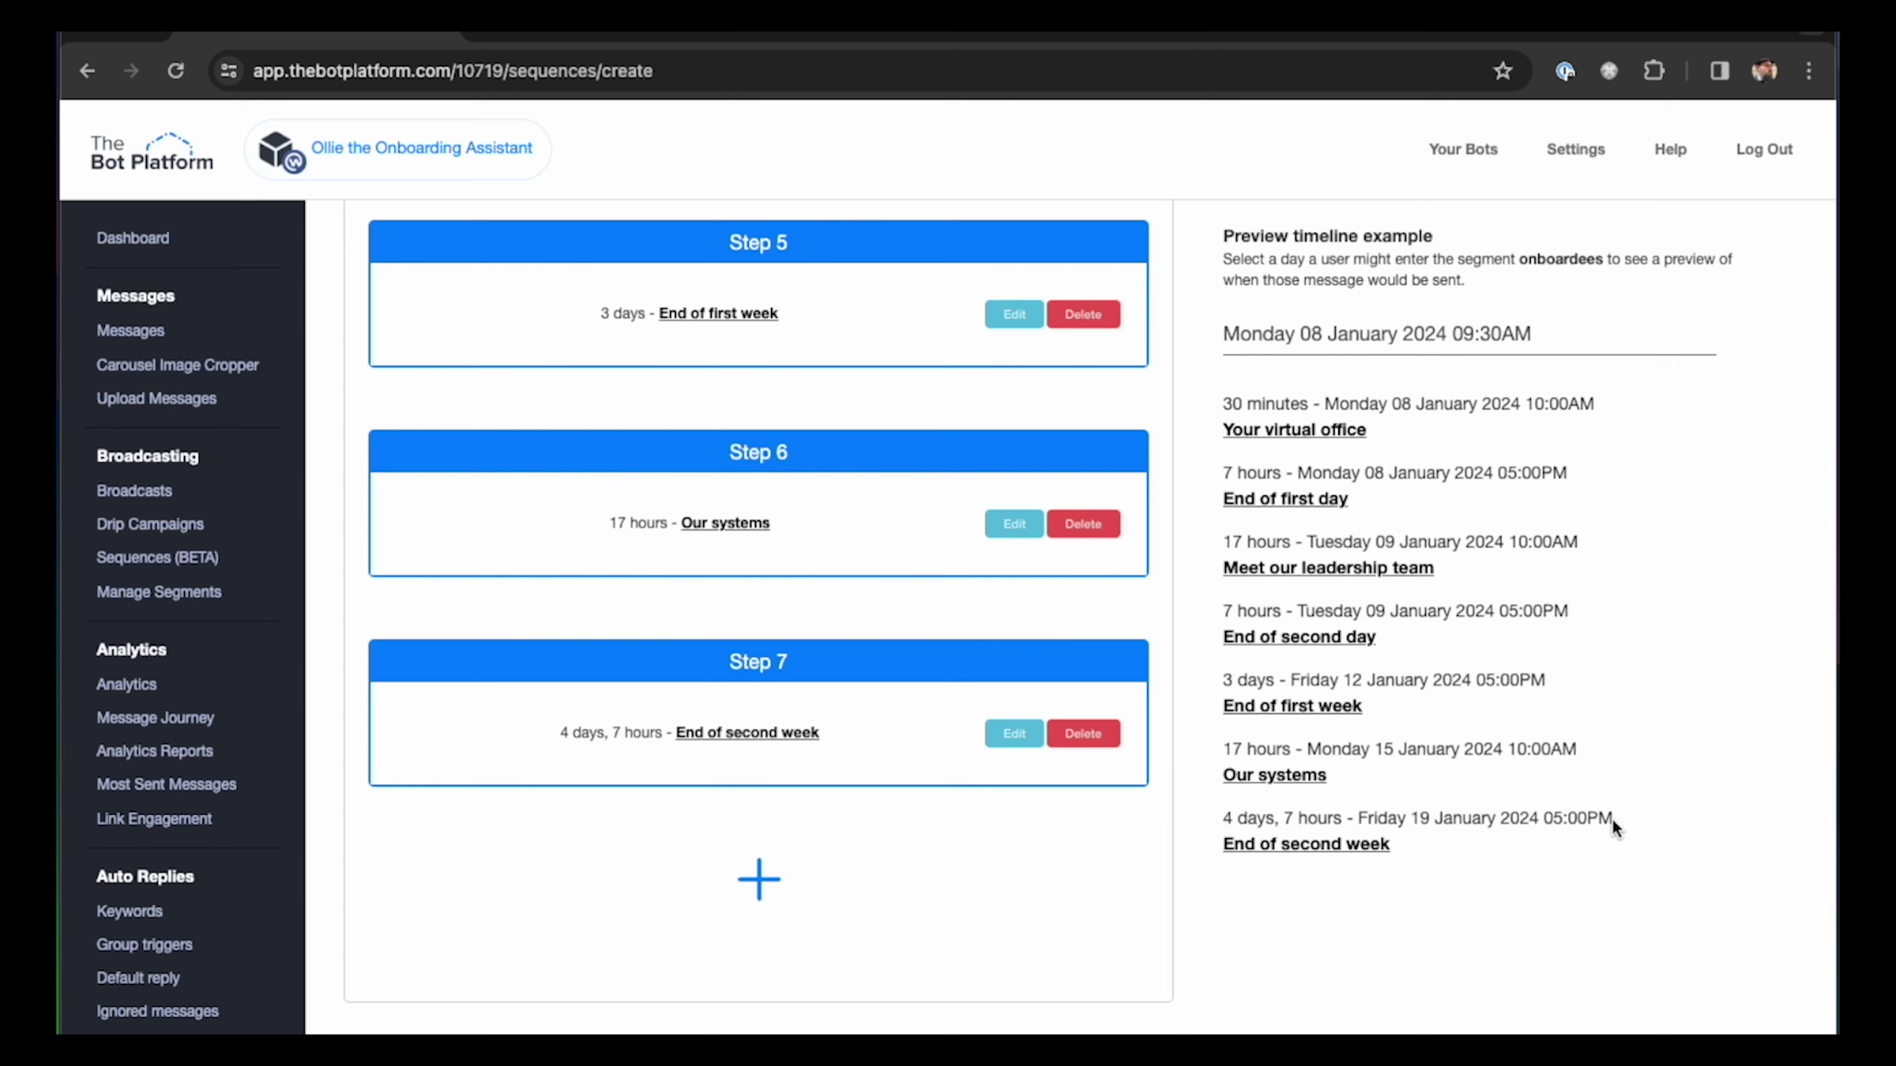
Step: Move the preview start date to 15 July 2024 and scroll through the resulting timeline
scroll(1397, 825, "up", 2)
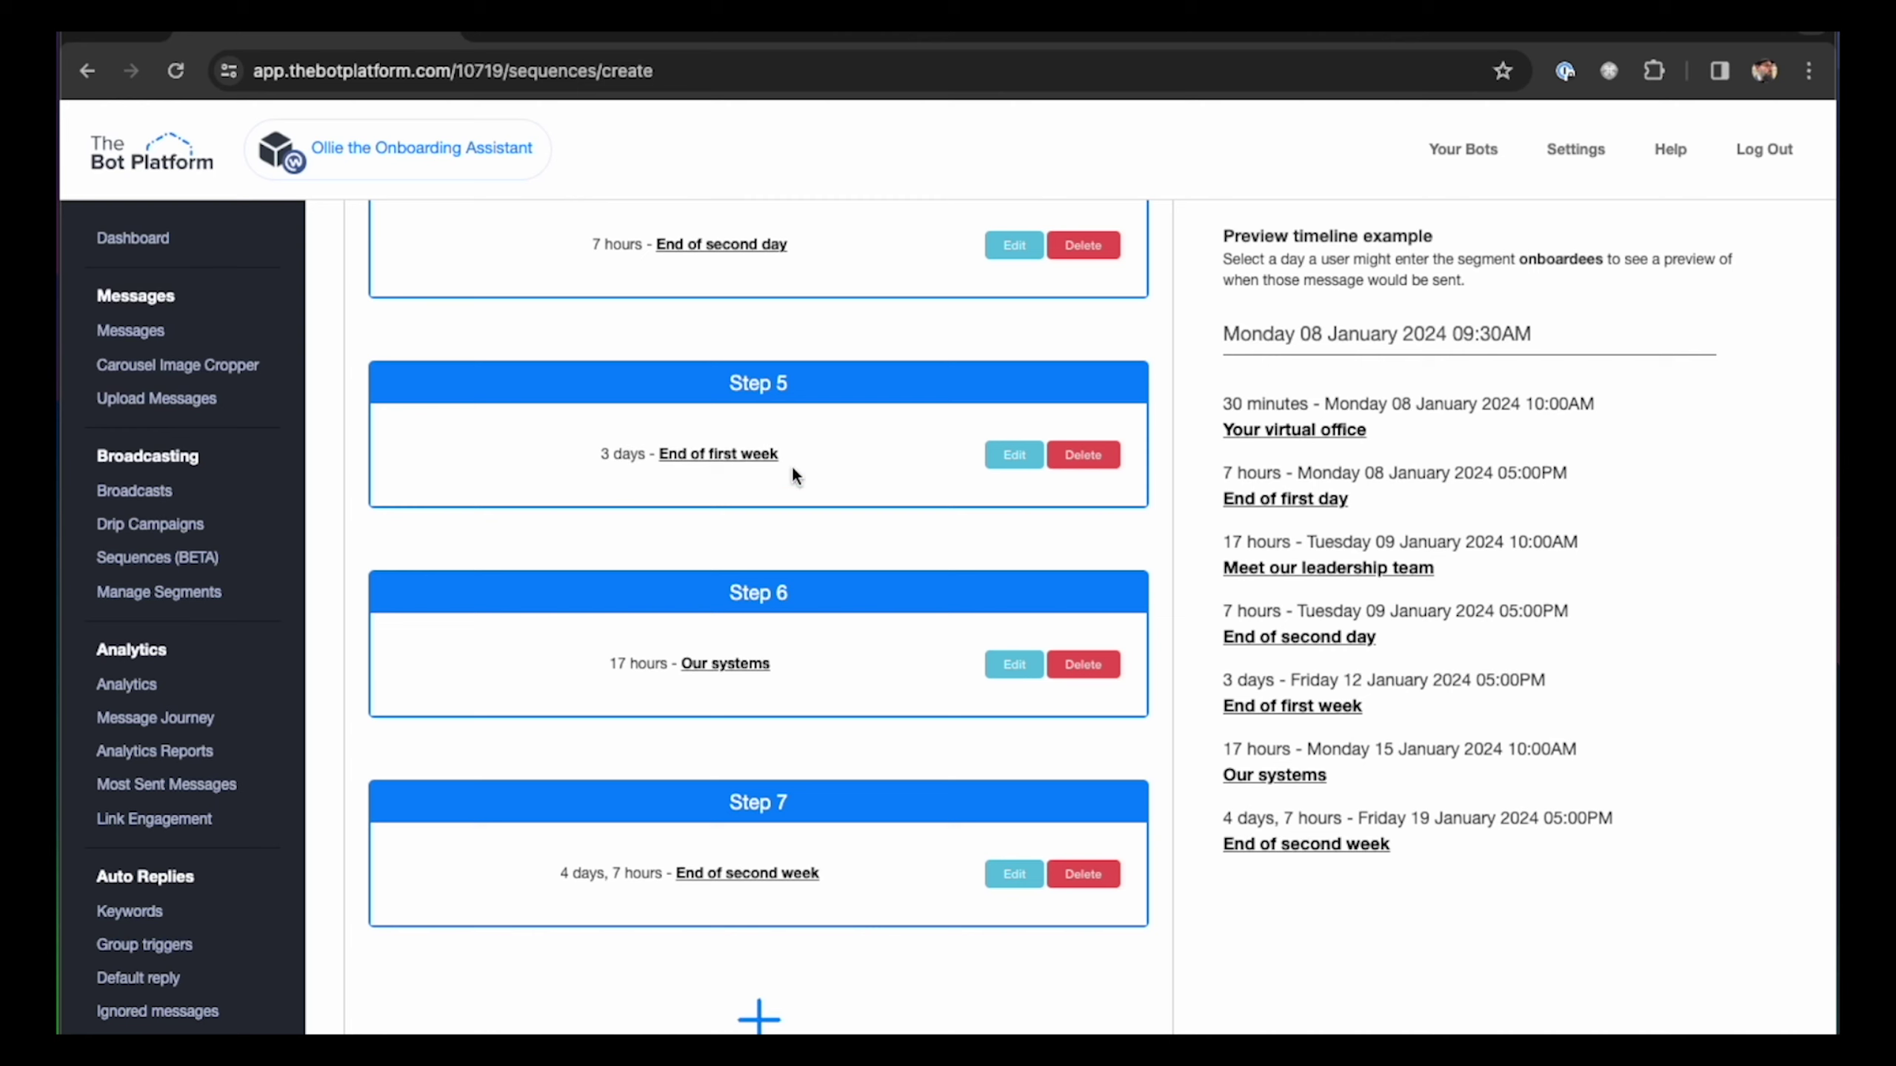
left_click(1366, 329)
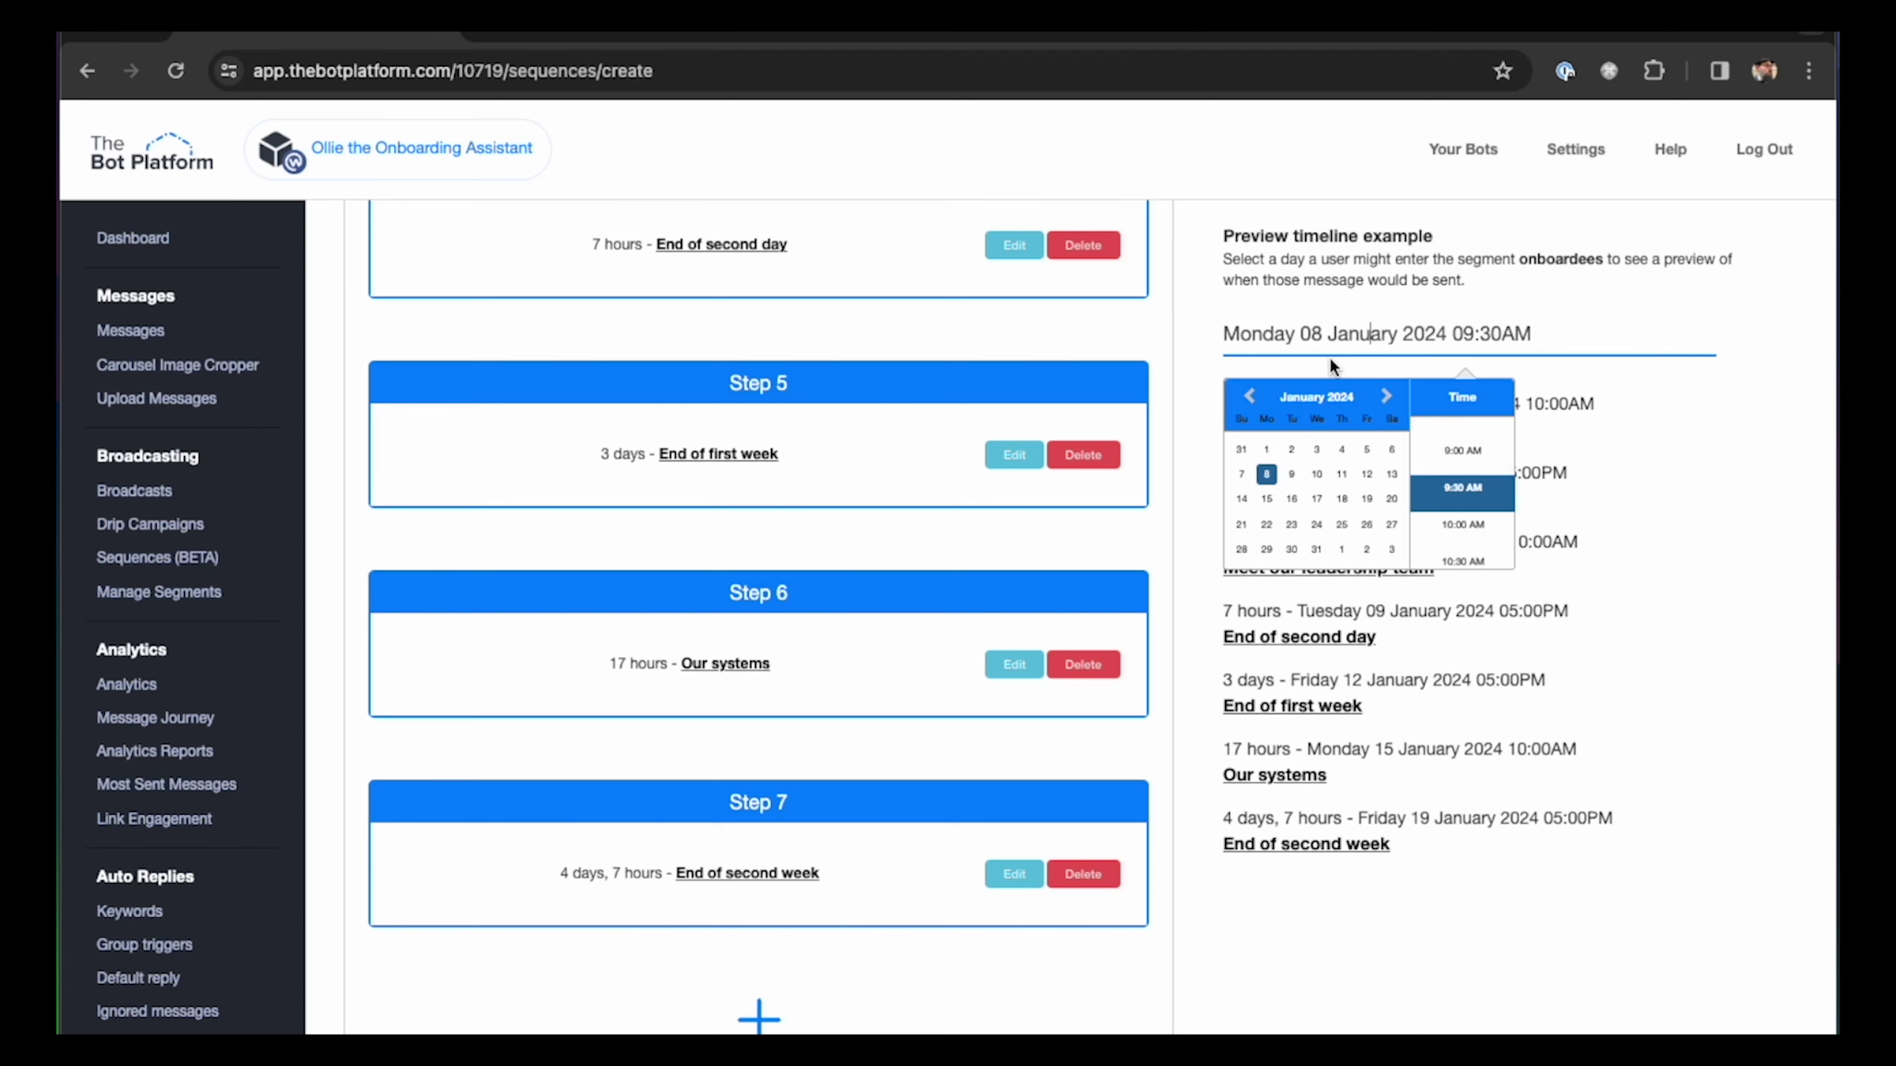
scroll(1294, 456, "down", 3)
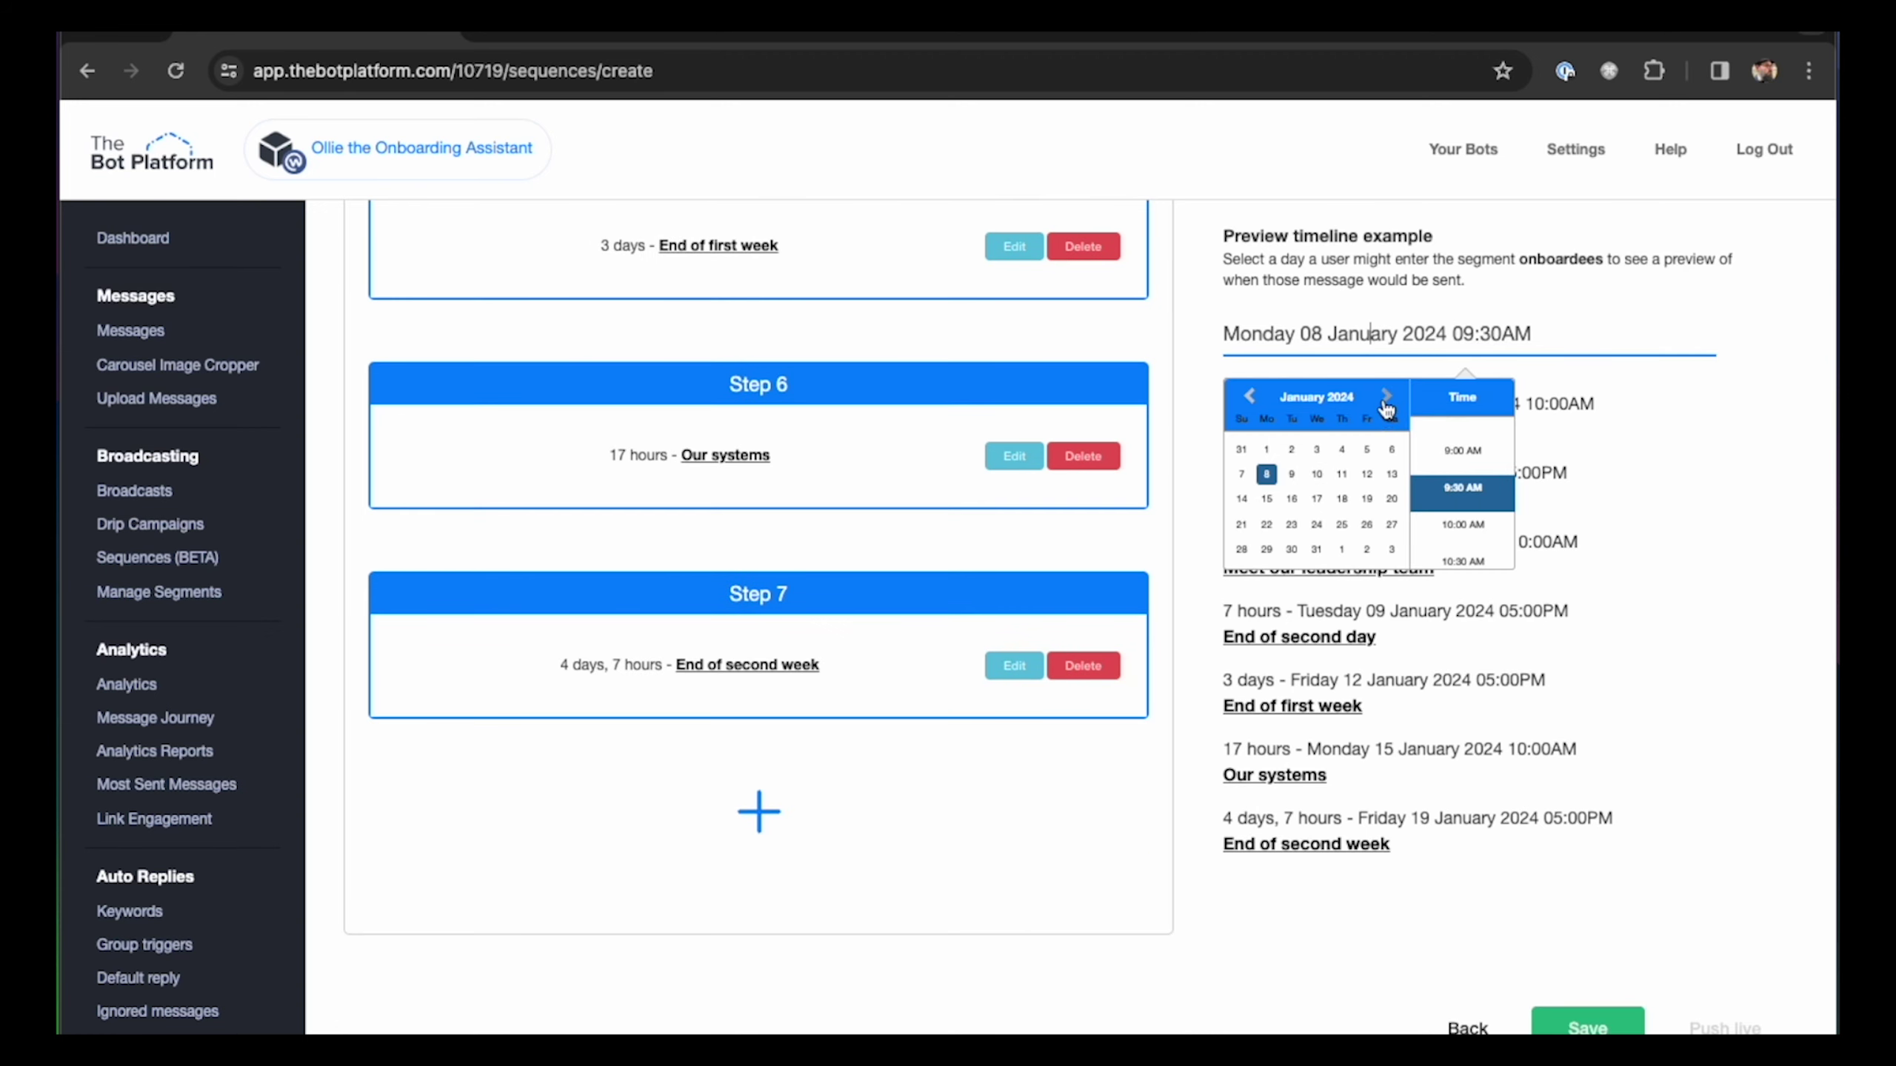
left_click(1387, 395)
left_click(1386, 395)
left_click(1386, 395)
left_click(1387, 396)
left_click(1386, 396)
left_click(1386, 395)
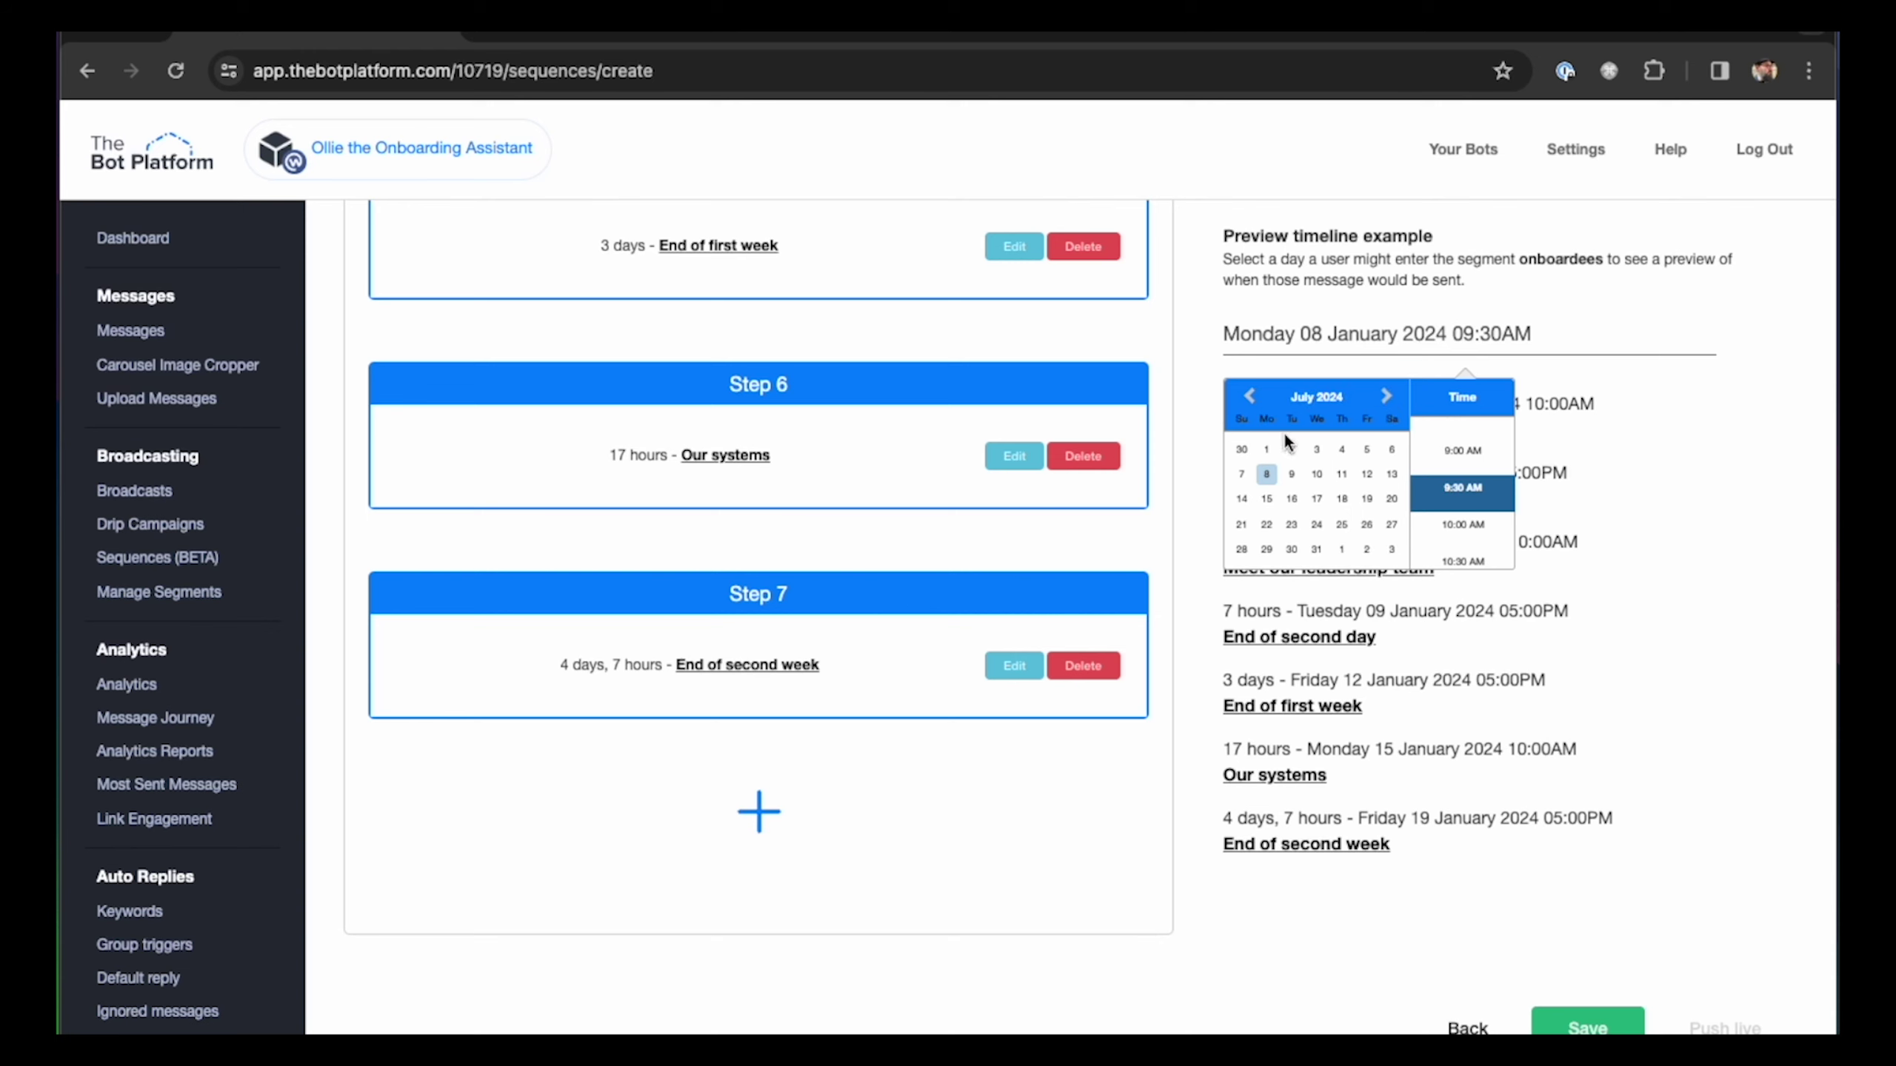
left_click(1266, 500)
left_click(1653, 876)
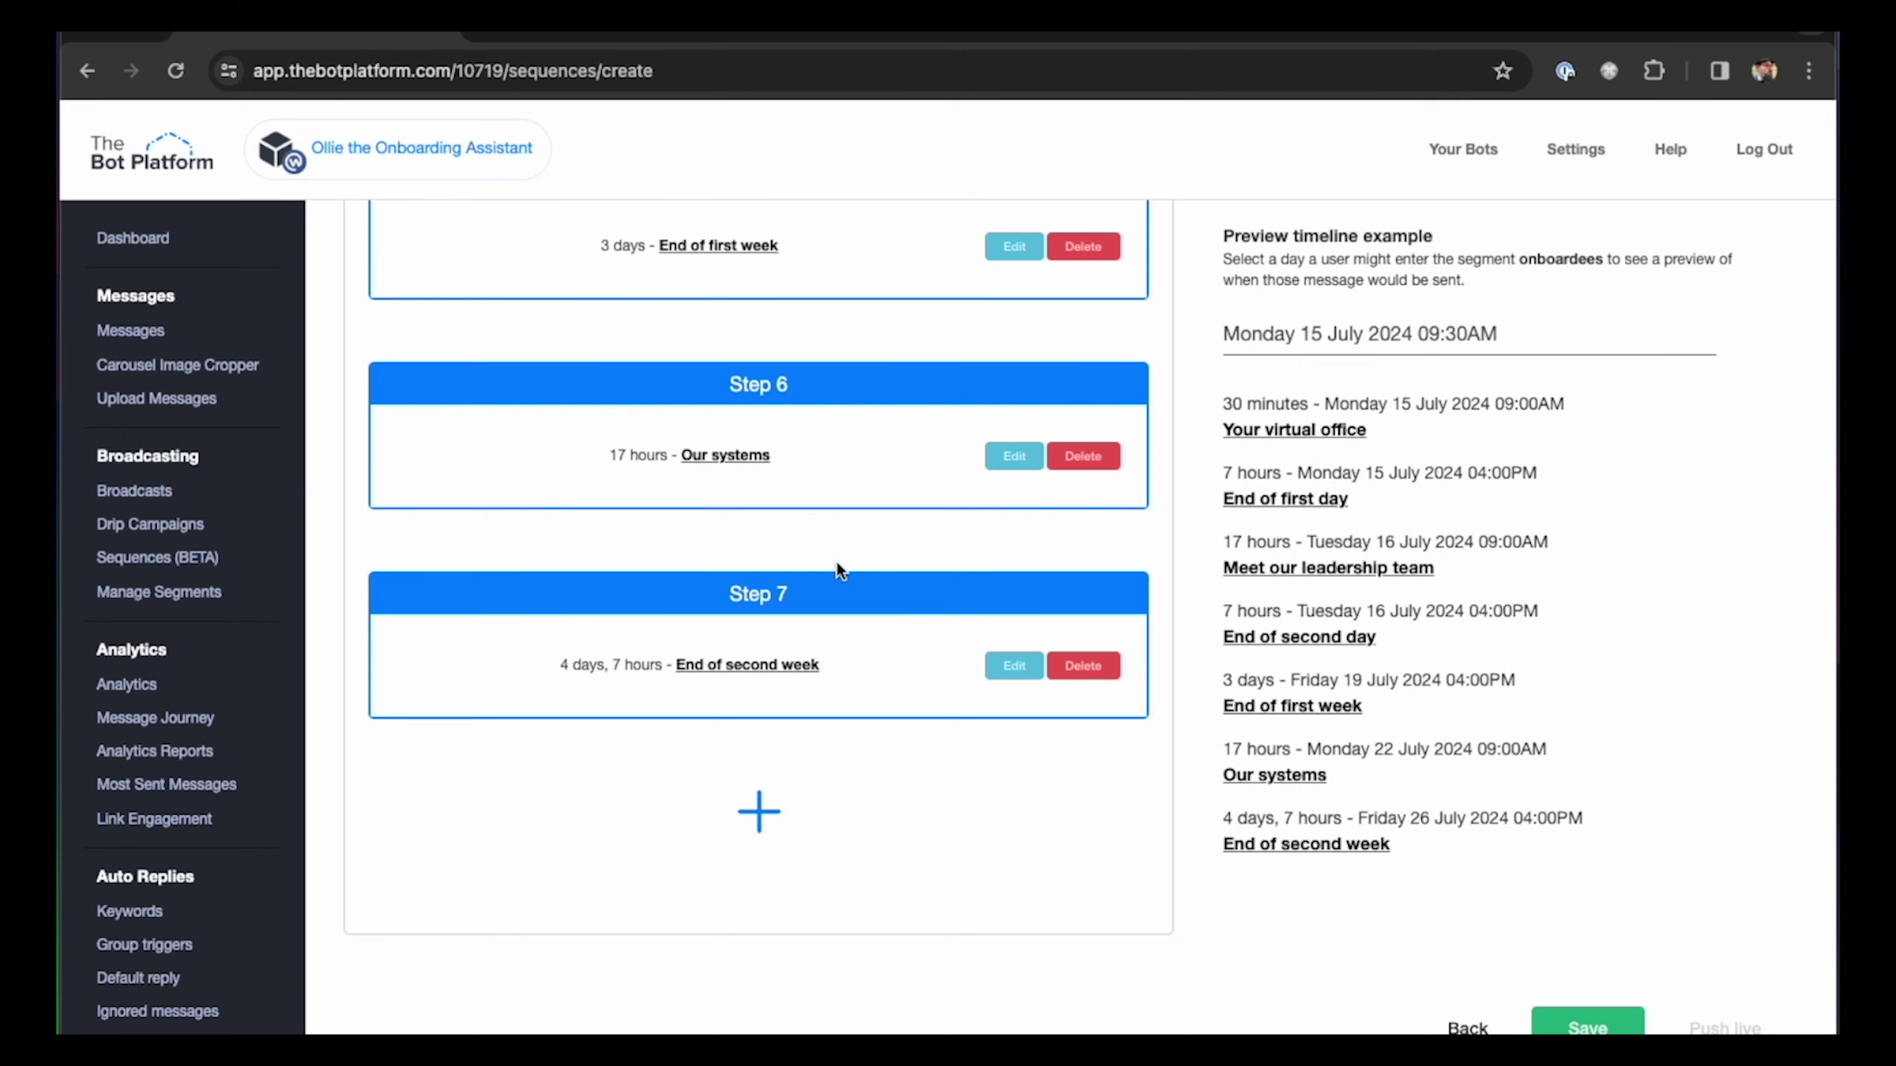
scroll(839, 575, "up", 4)
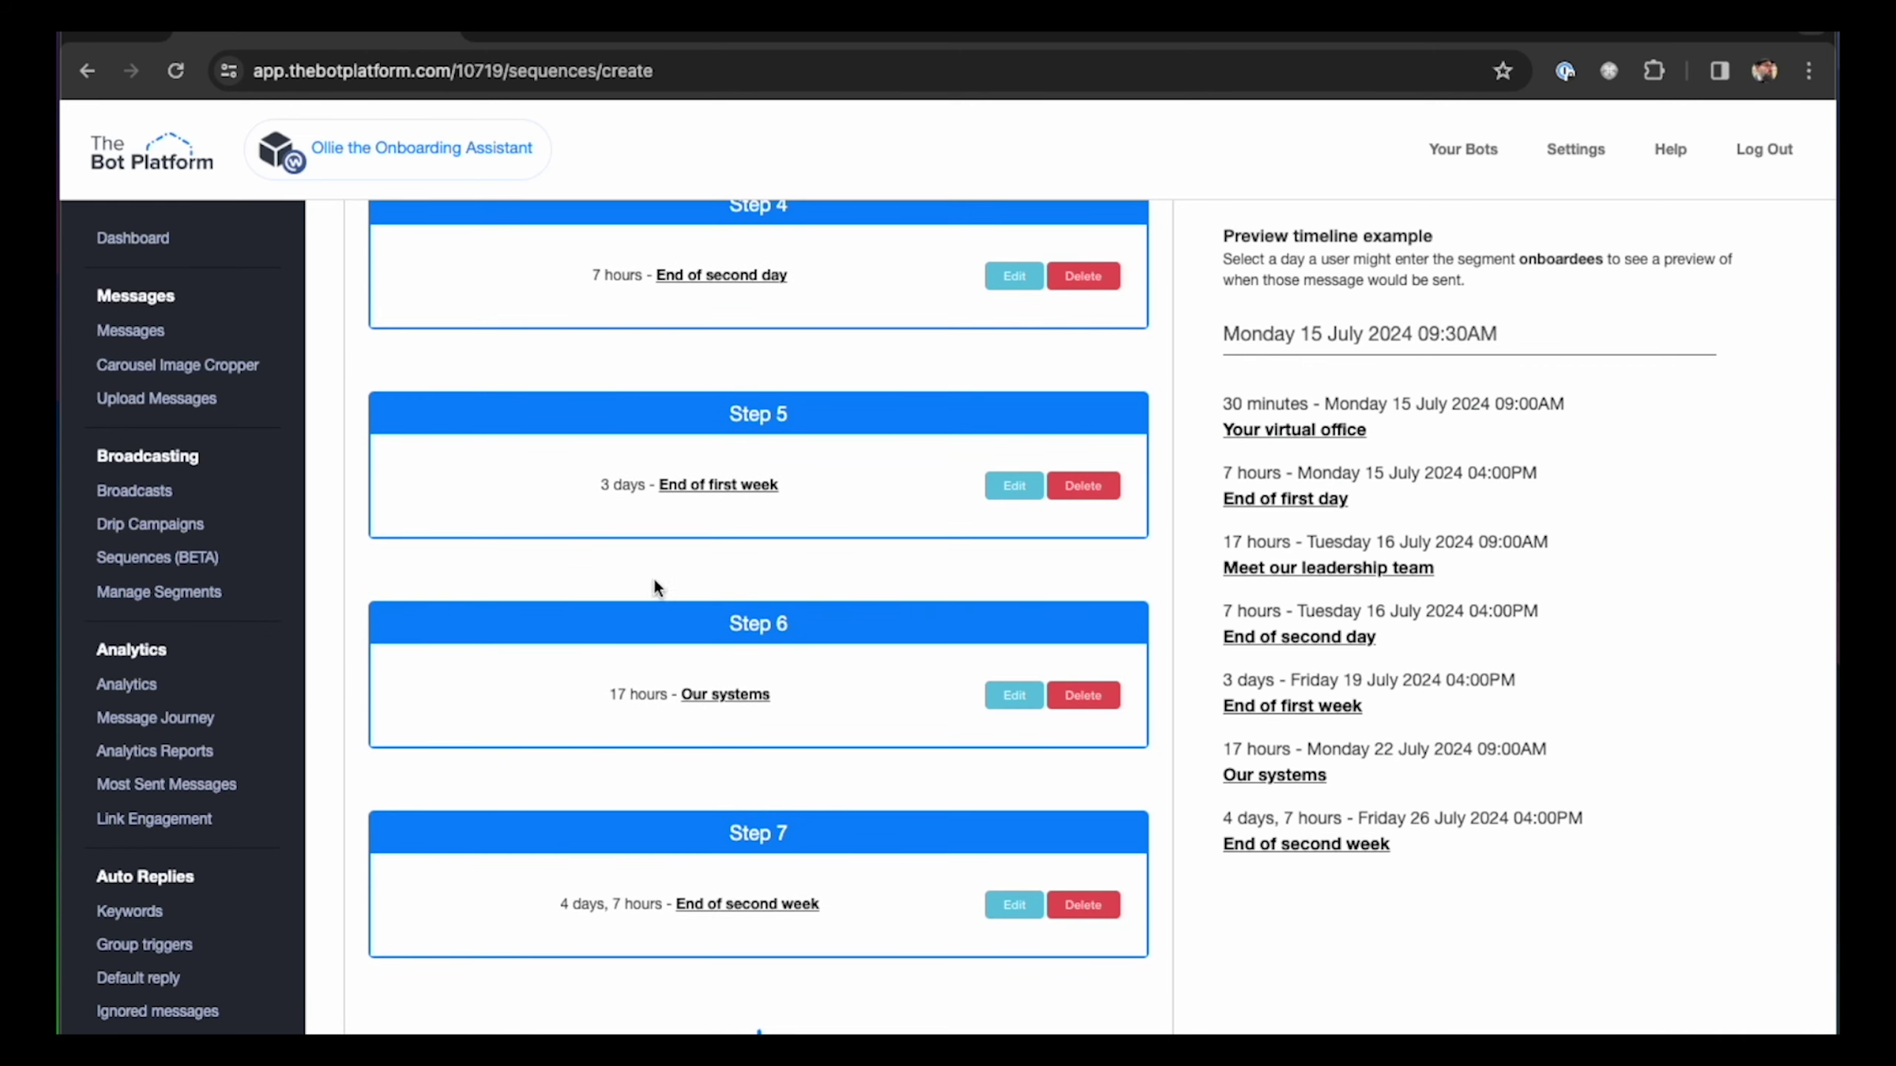
scroll(711, 584, "up", 6)
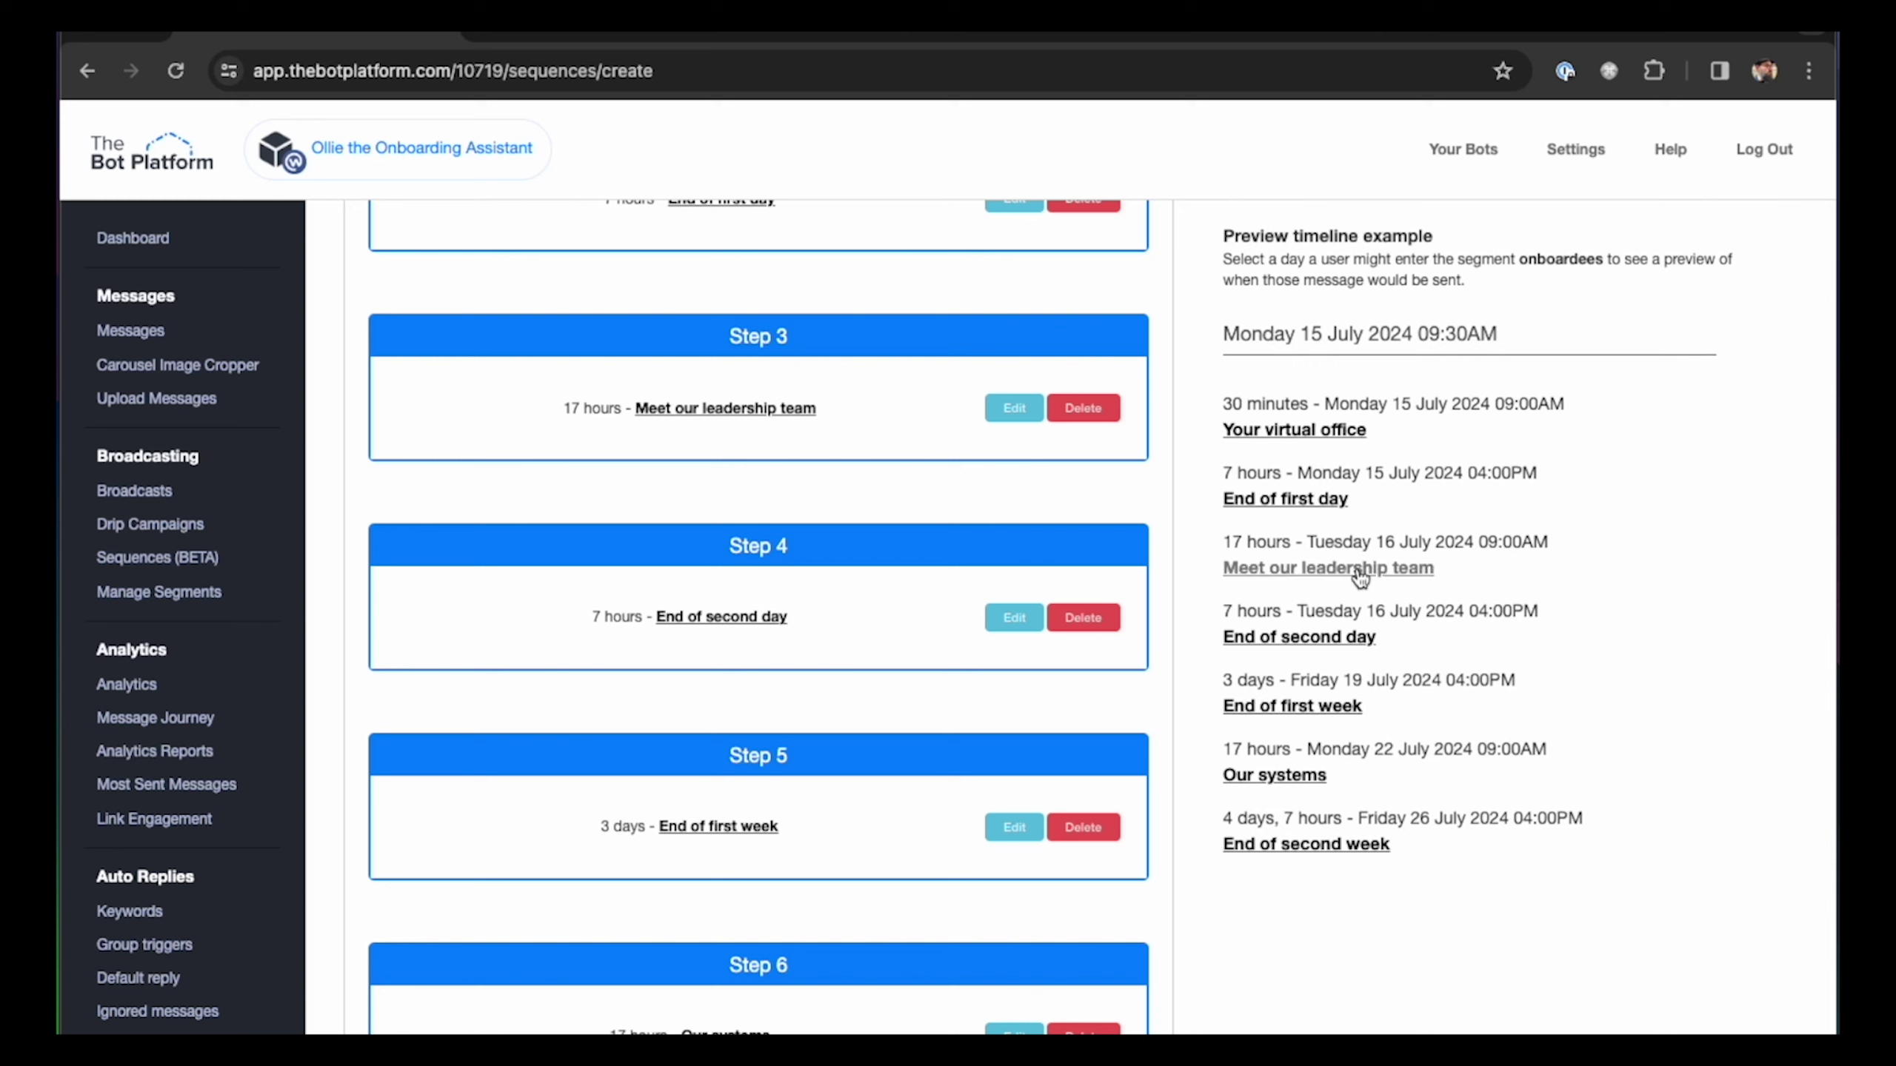
scroll(674, 457, "up", 3)
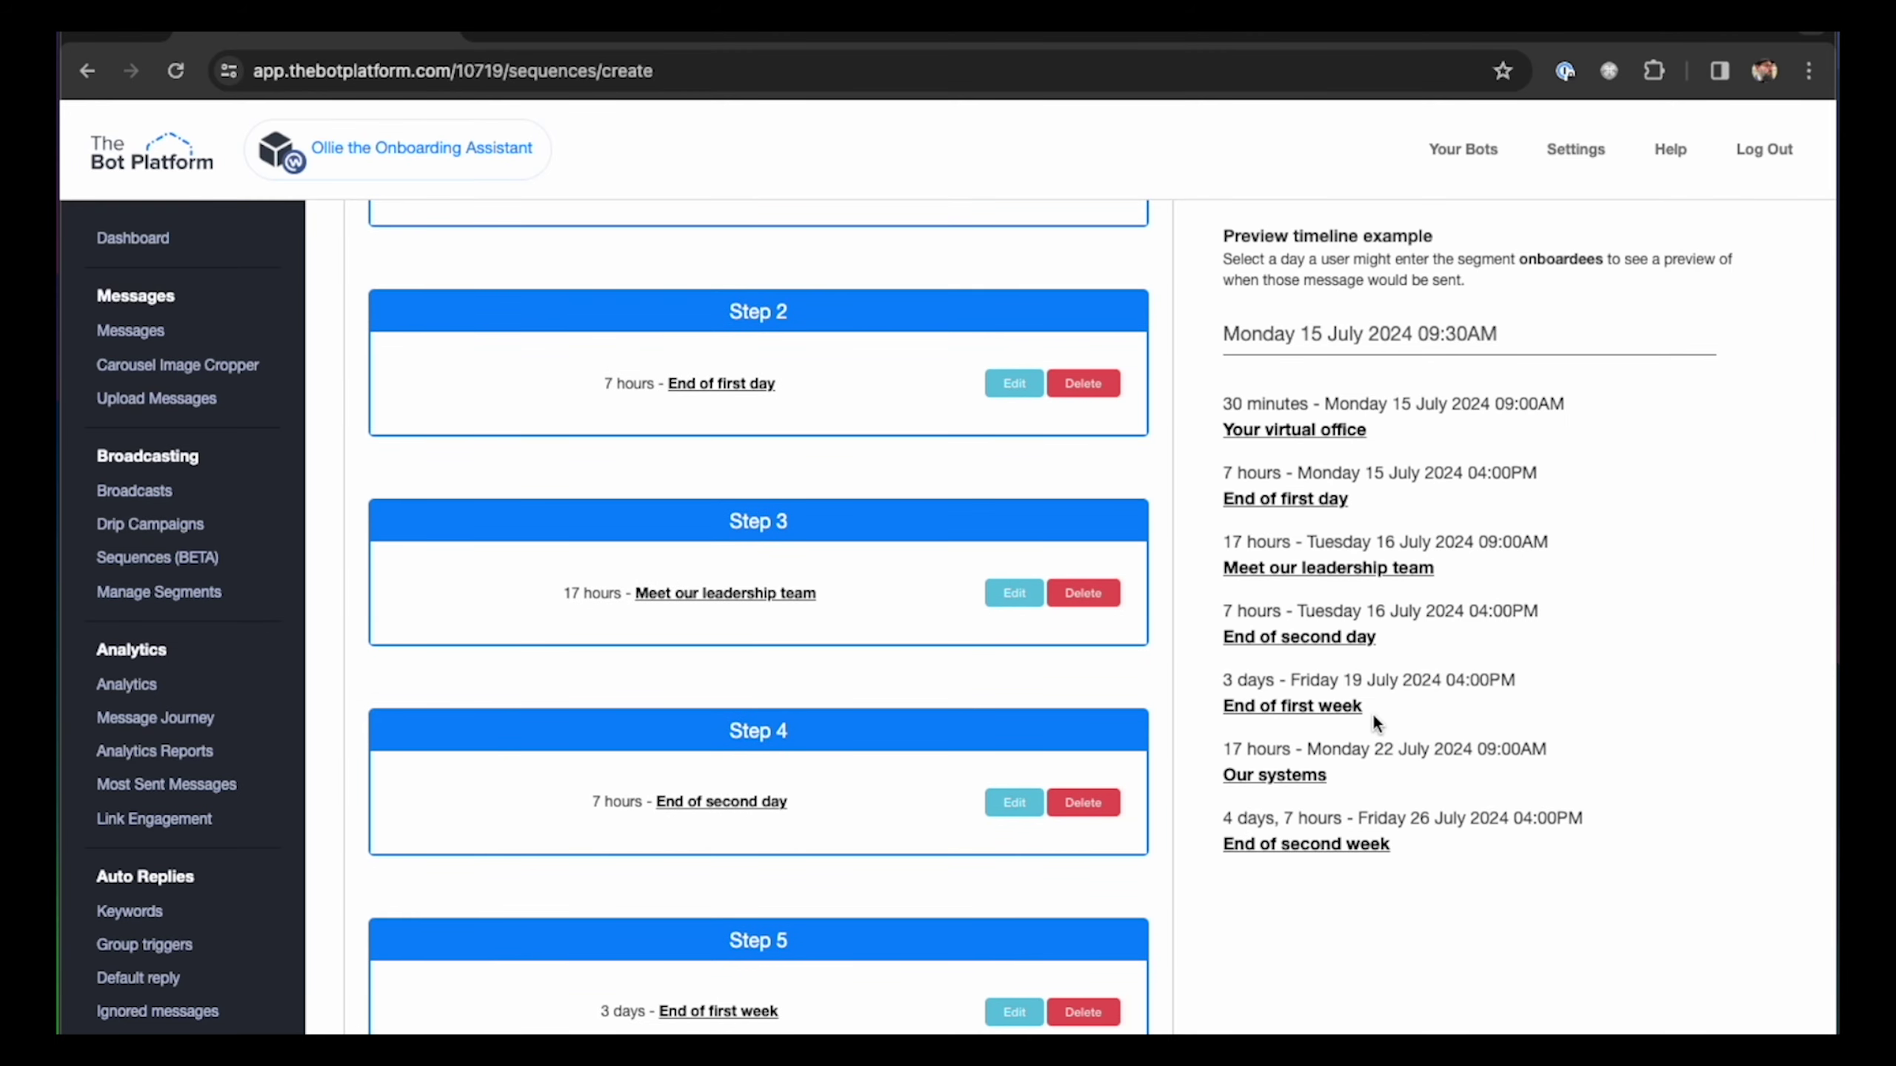
scroll(862, 765, "down", 10)
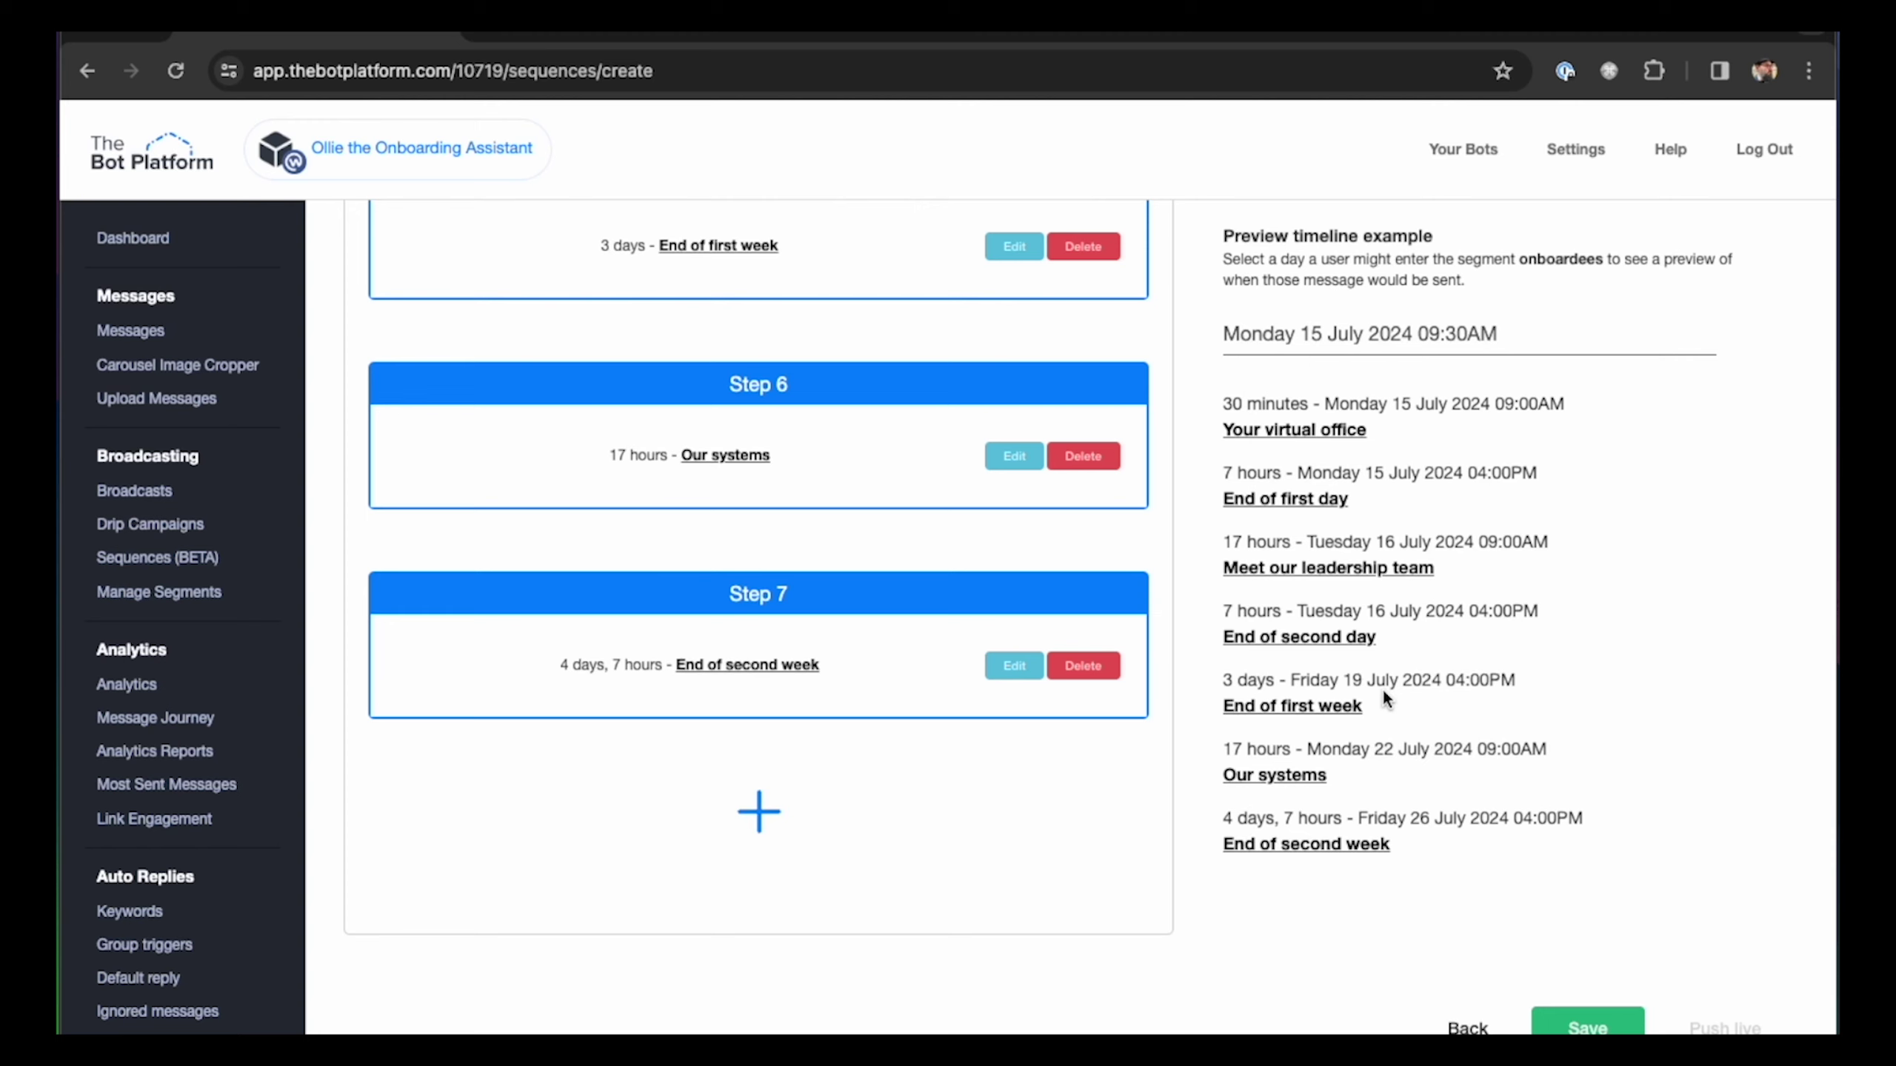
Step: Add Step 8 with the 90-day survey message and a 12-week delay, and save it
left_click(758, 810)
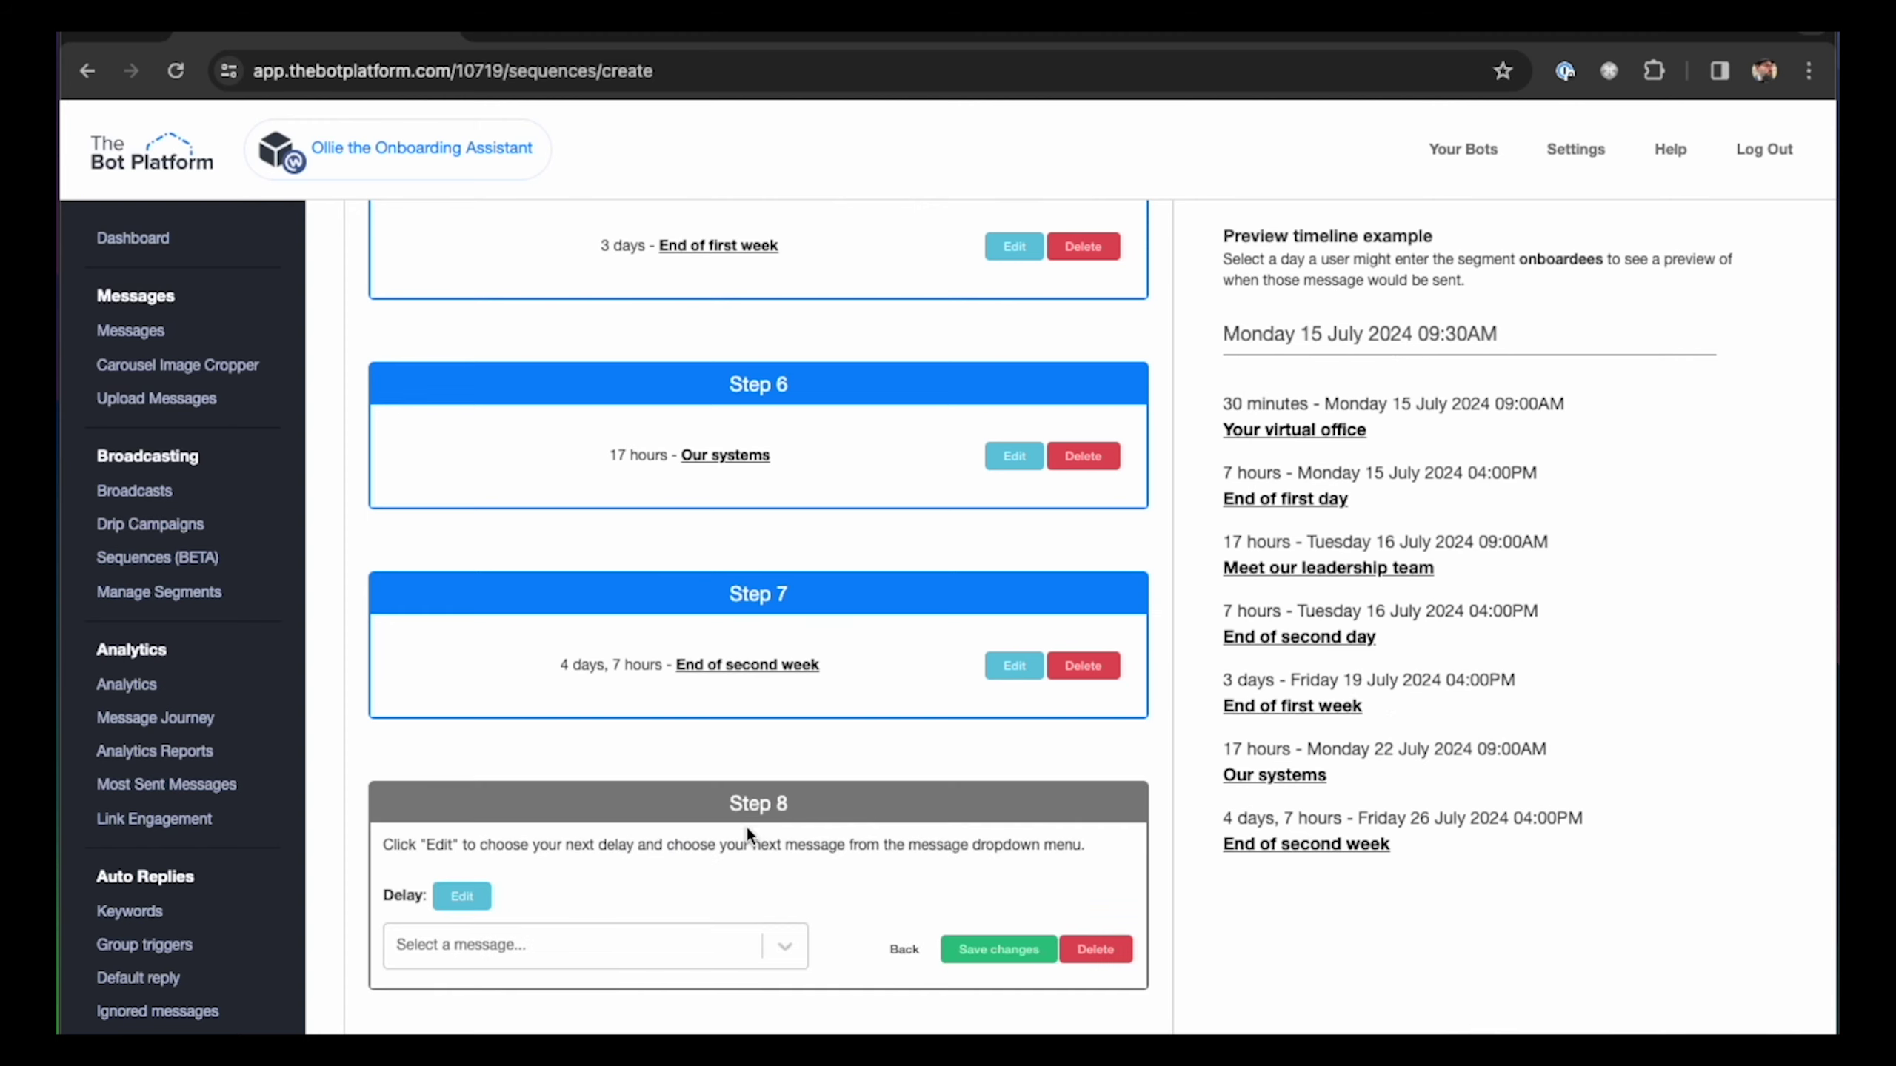
left_click(603, 942)
scroll(629, 900, "down", 2)
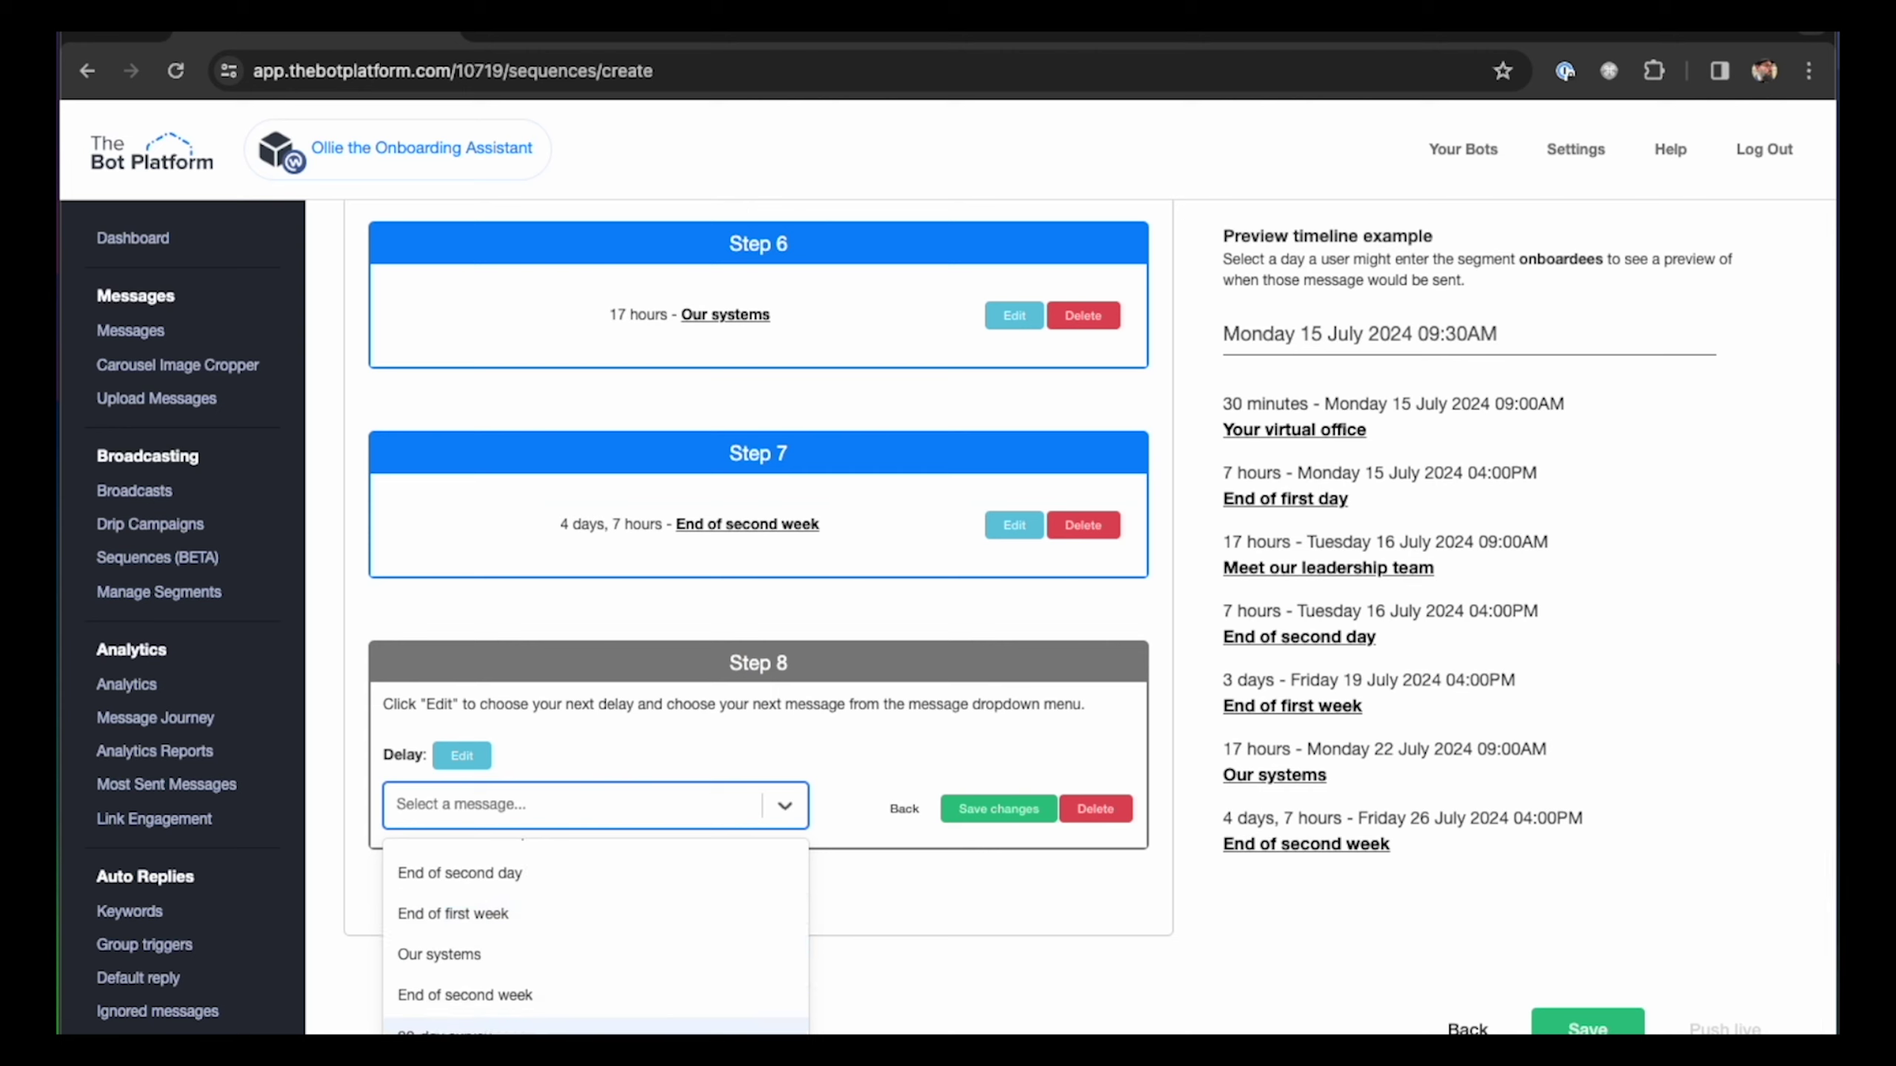
left_click(448, 1032)
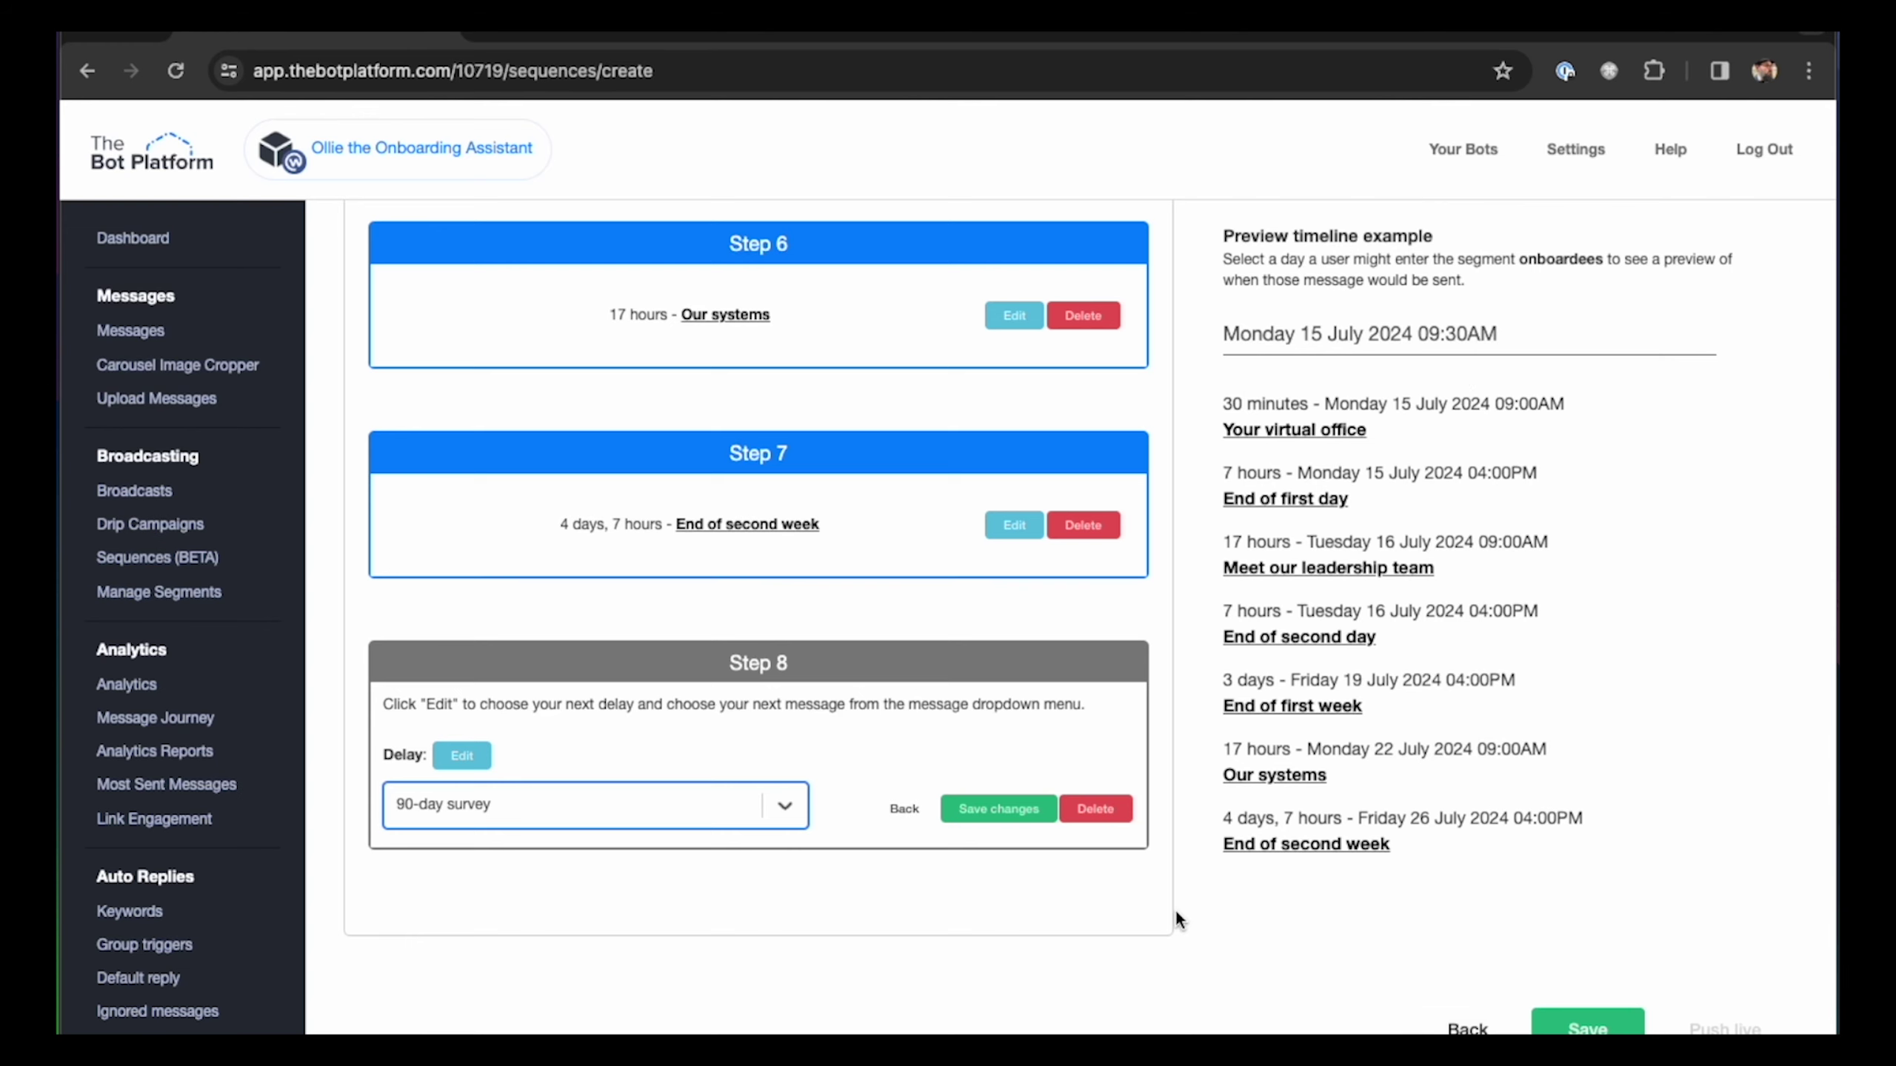
left_click(462, 755)
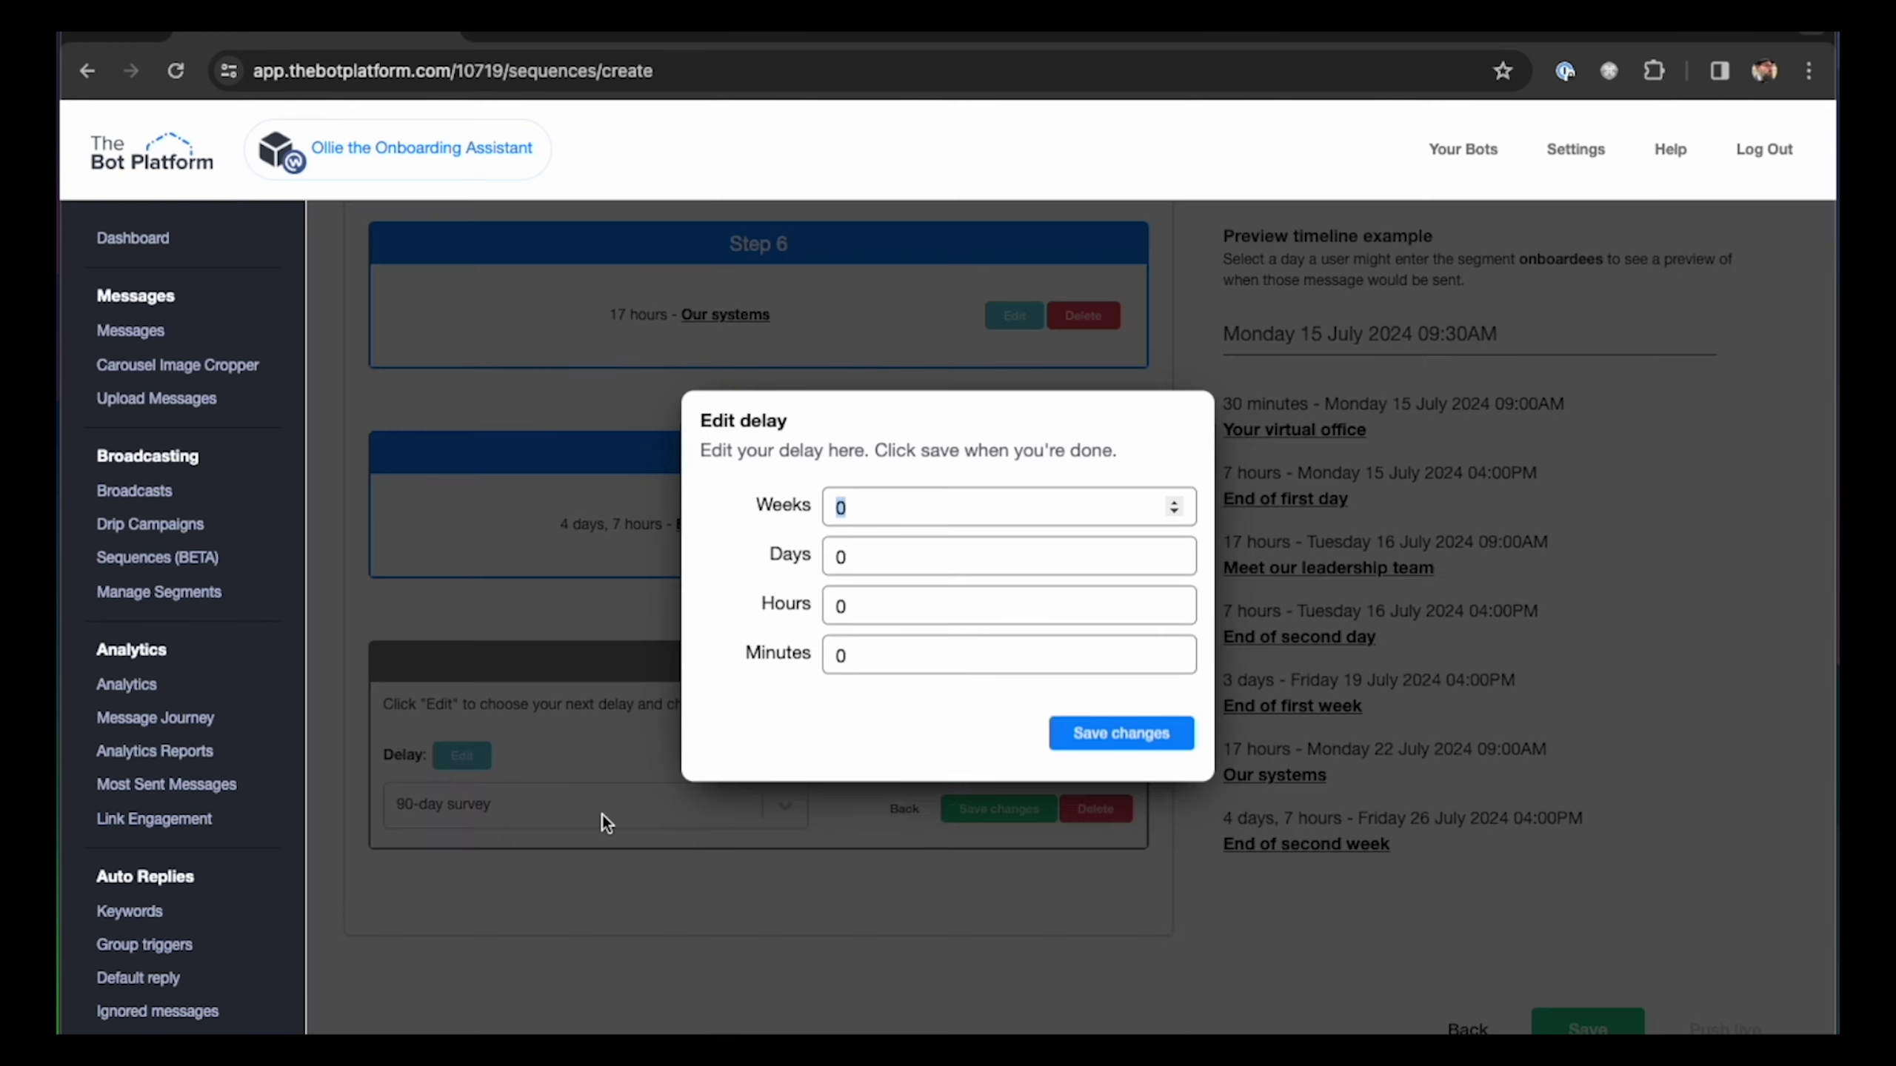
double_click(853, 507)
type("12")
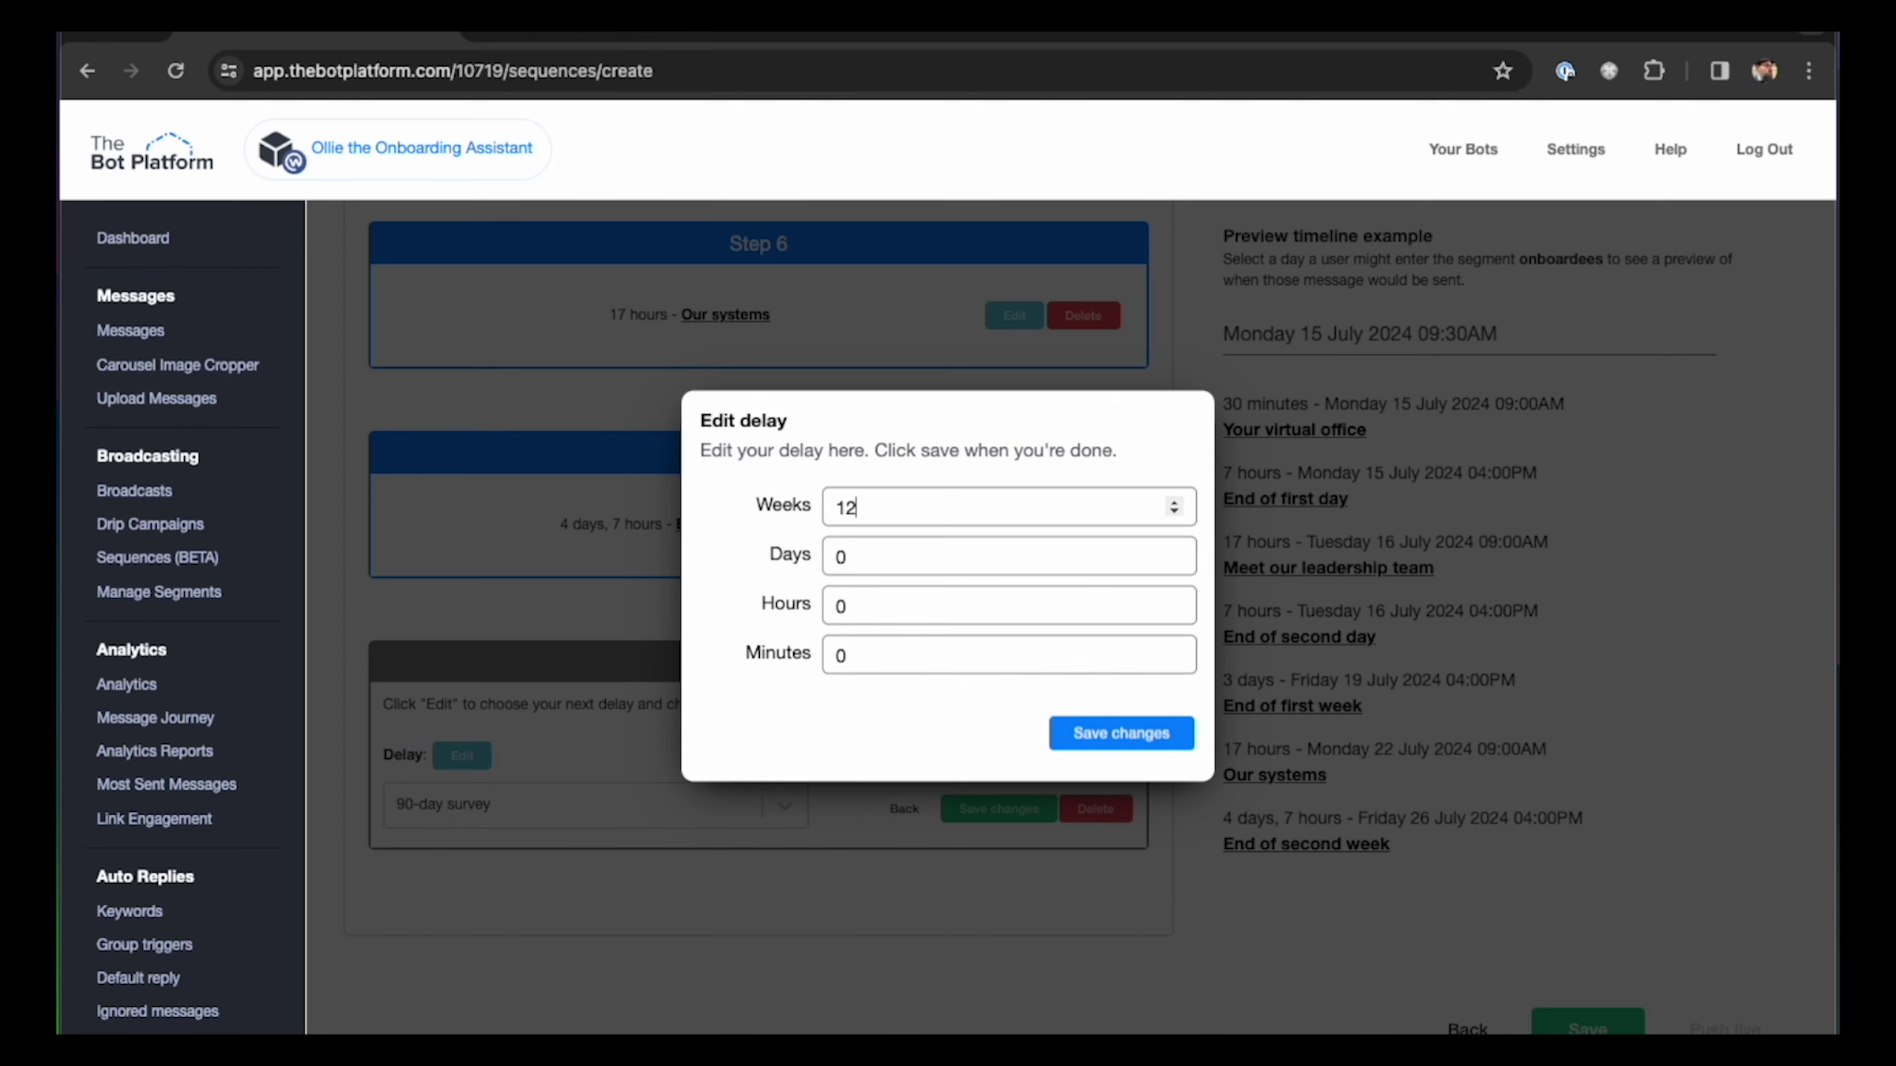
left_click(1108, 735)
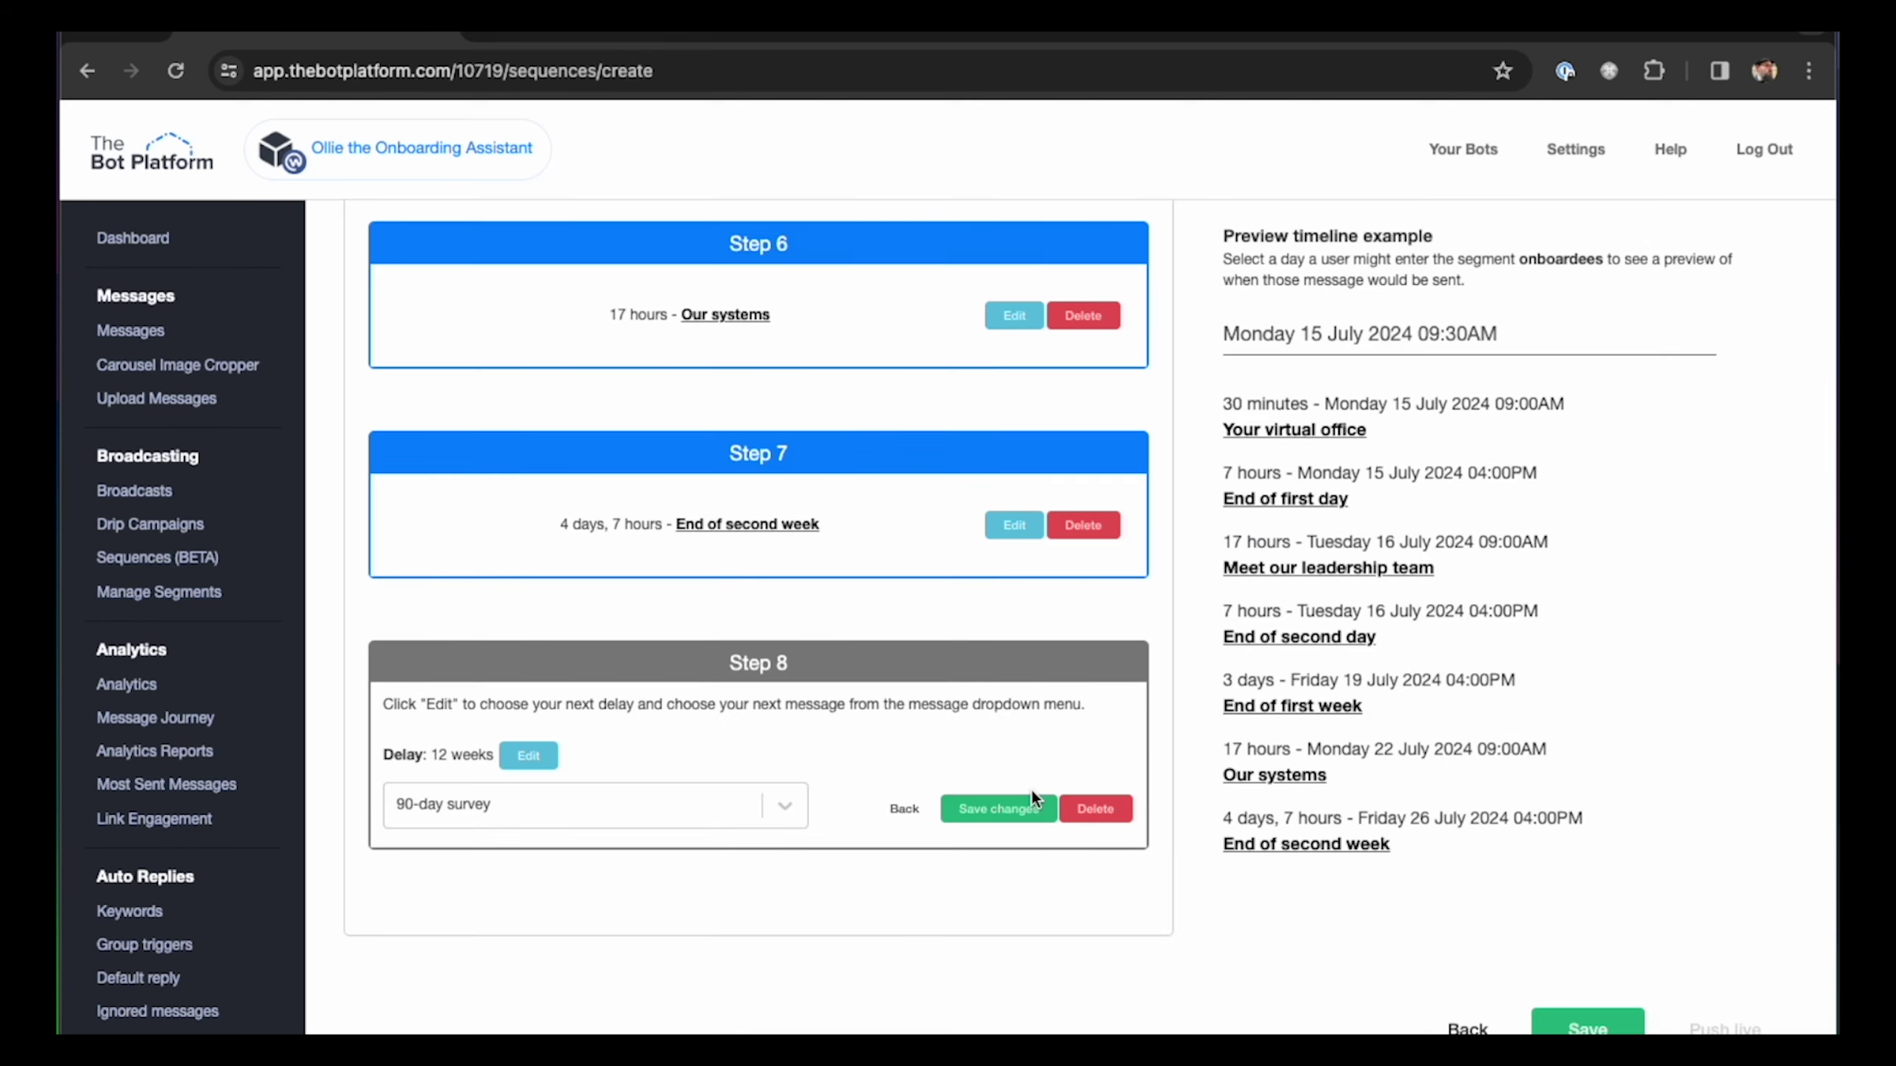
left_click(1031, 808)
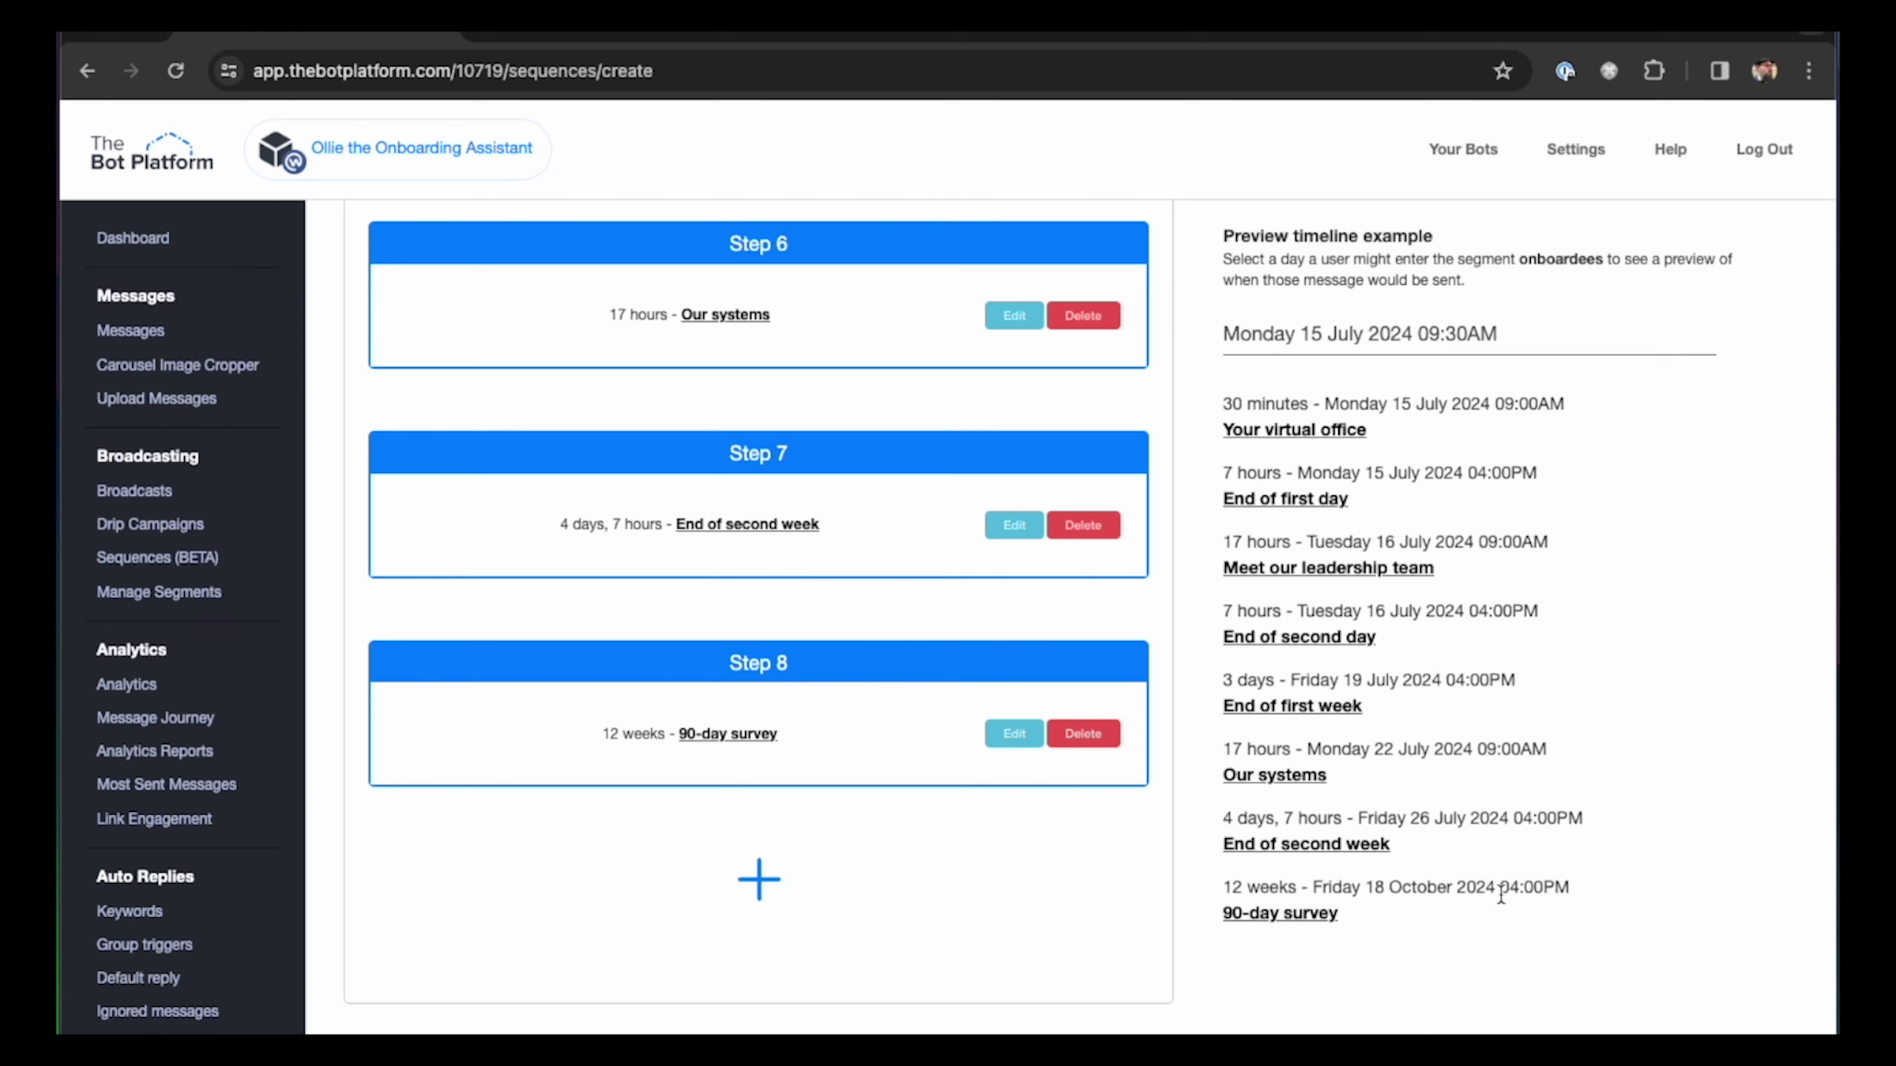
Step: Set Step 8's delay to 12 weeks, 17 hours and save the step
left_click(1017, 734)
left_click(530, 757)
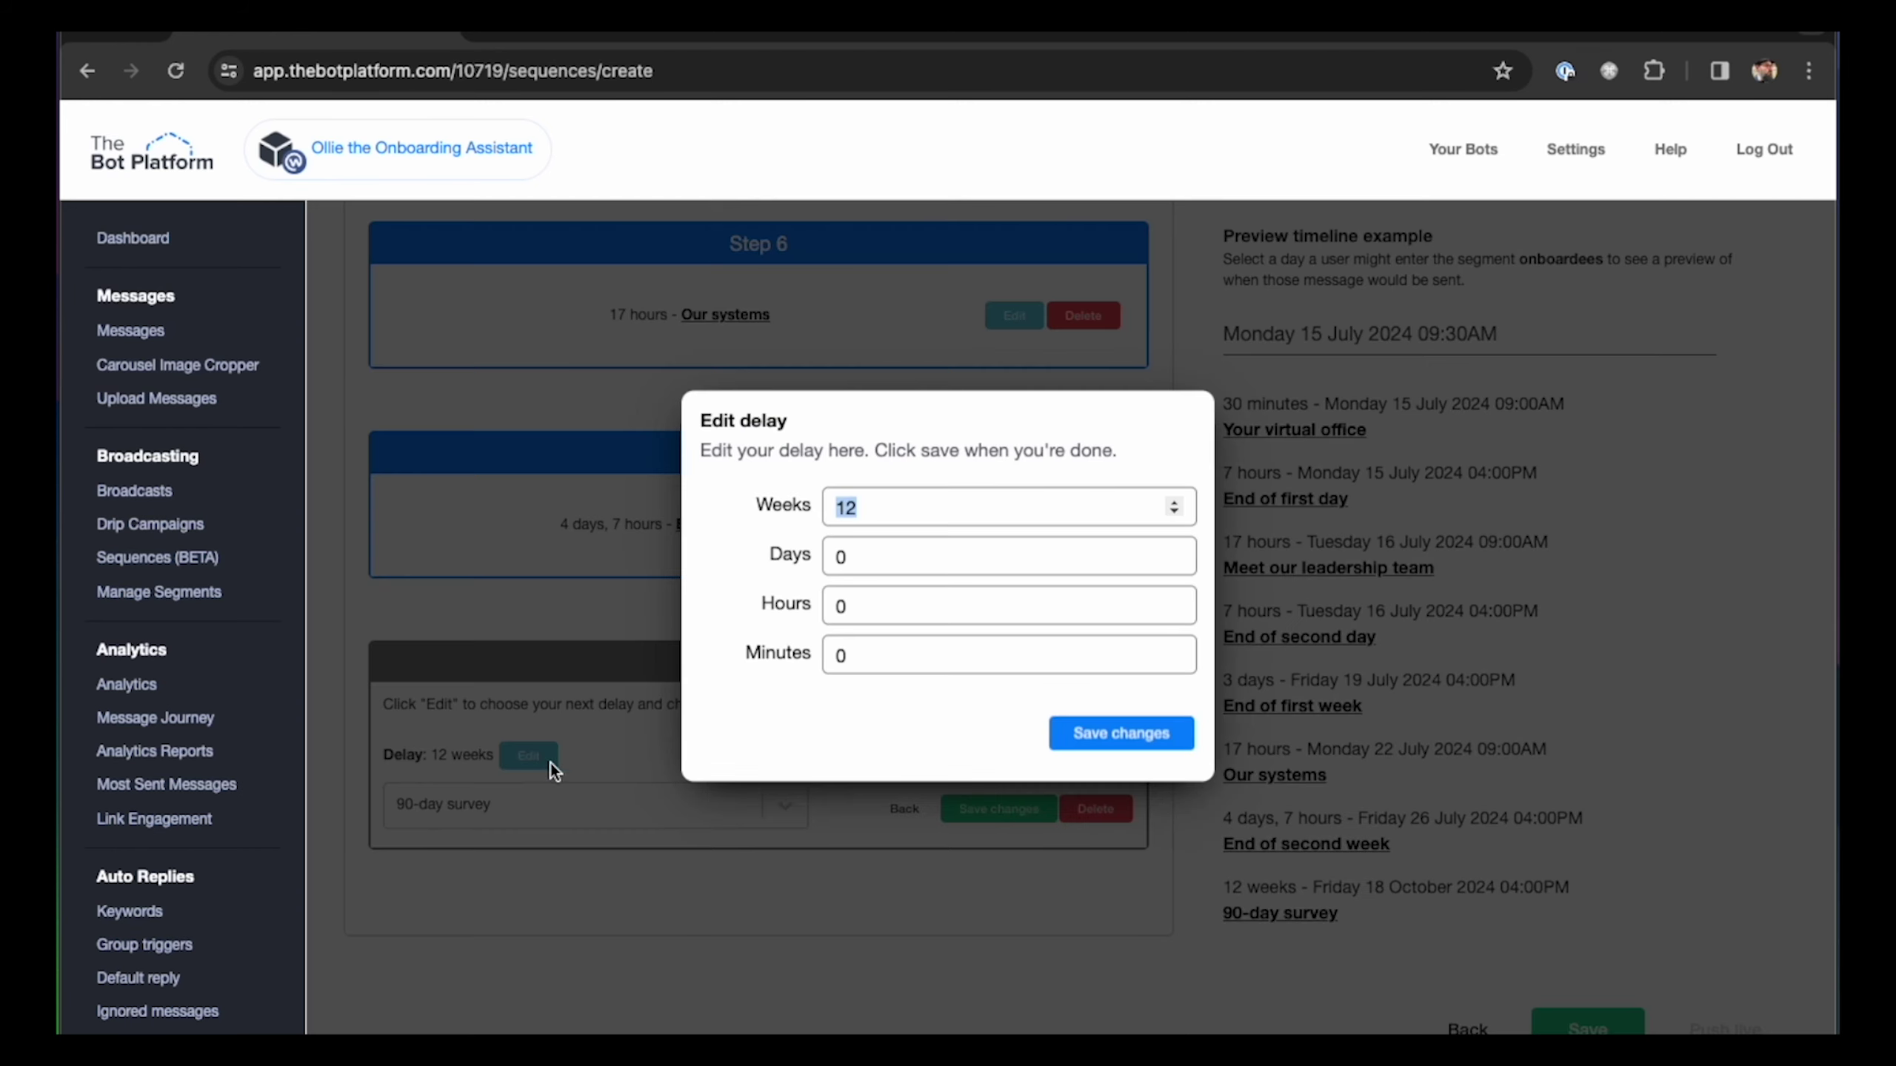
left_click(873, 605)
key("BackSpace")
type("17")
left_click(1145, 750)
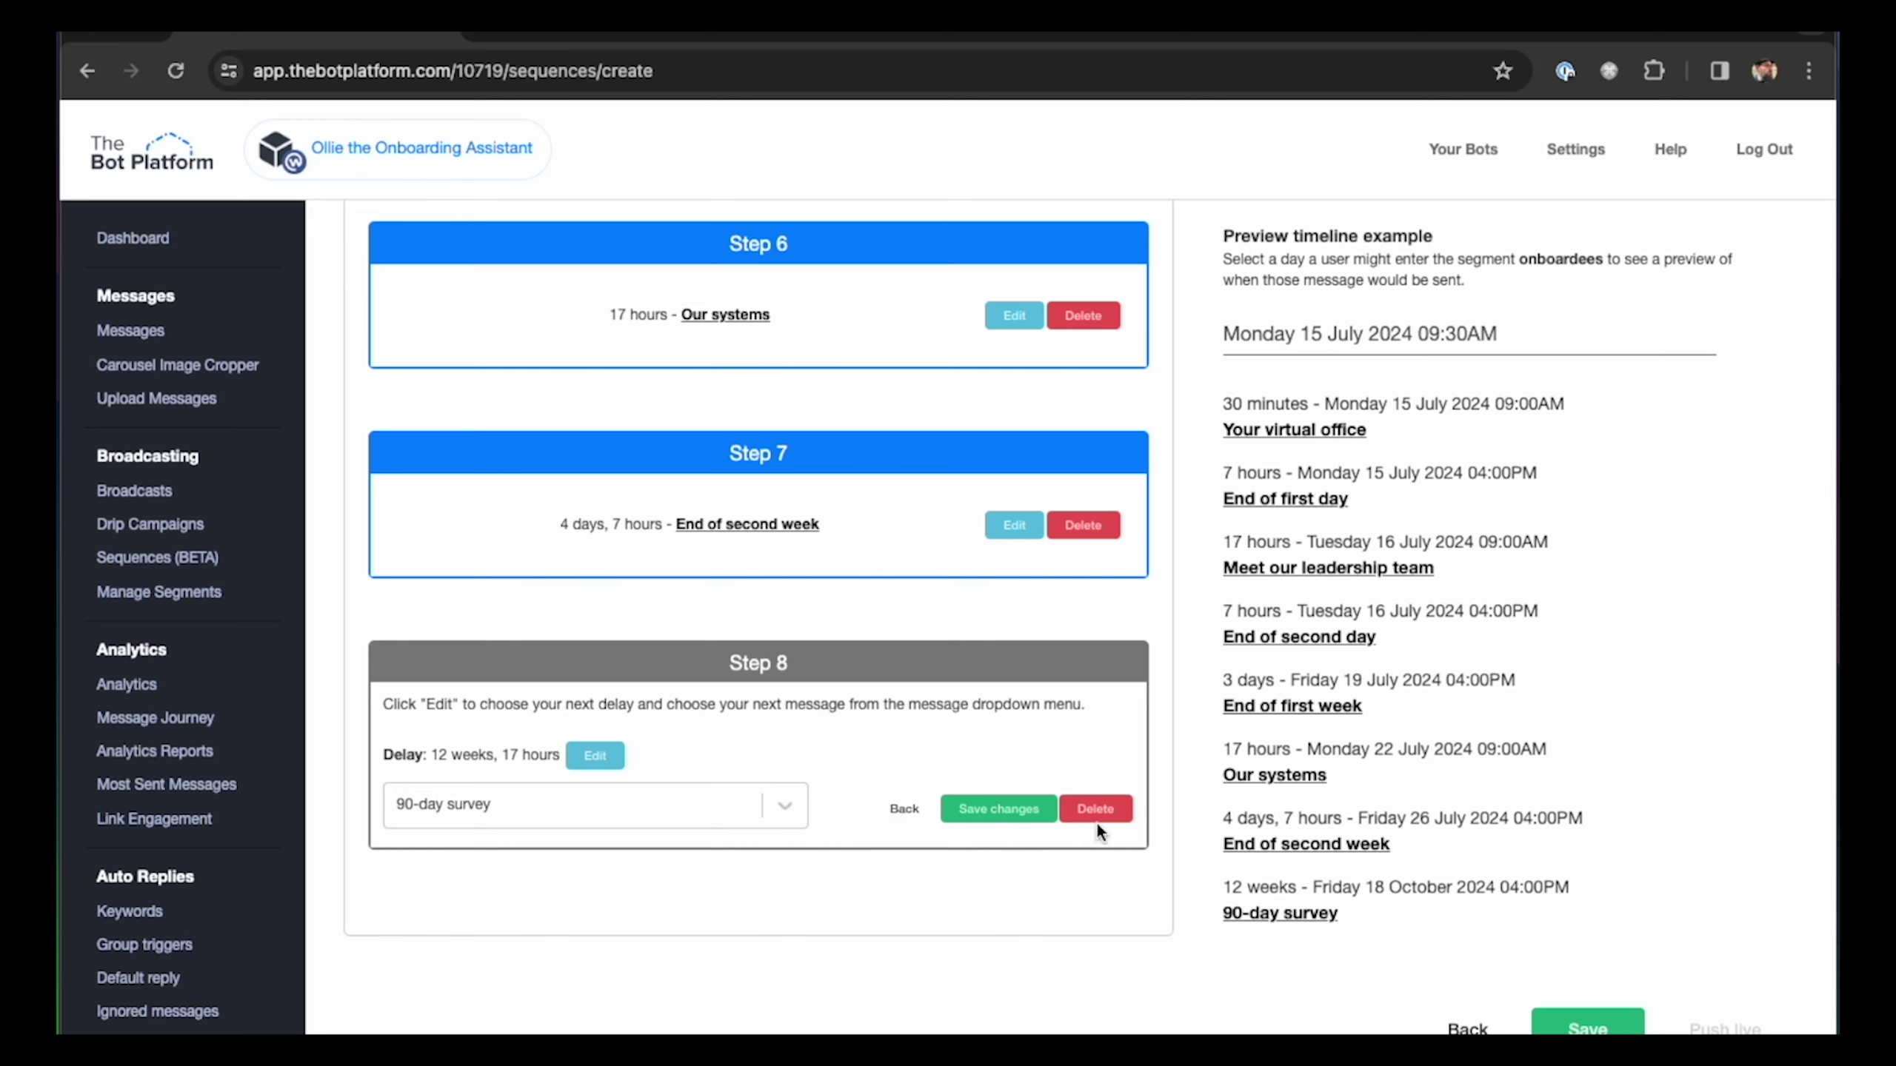
left_click(986, 810)
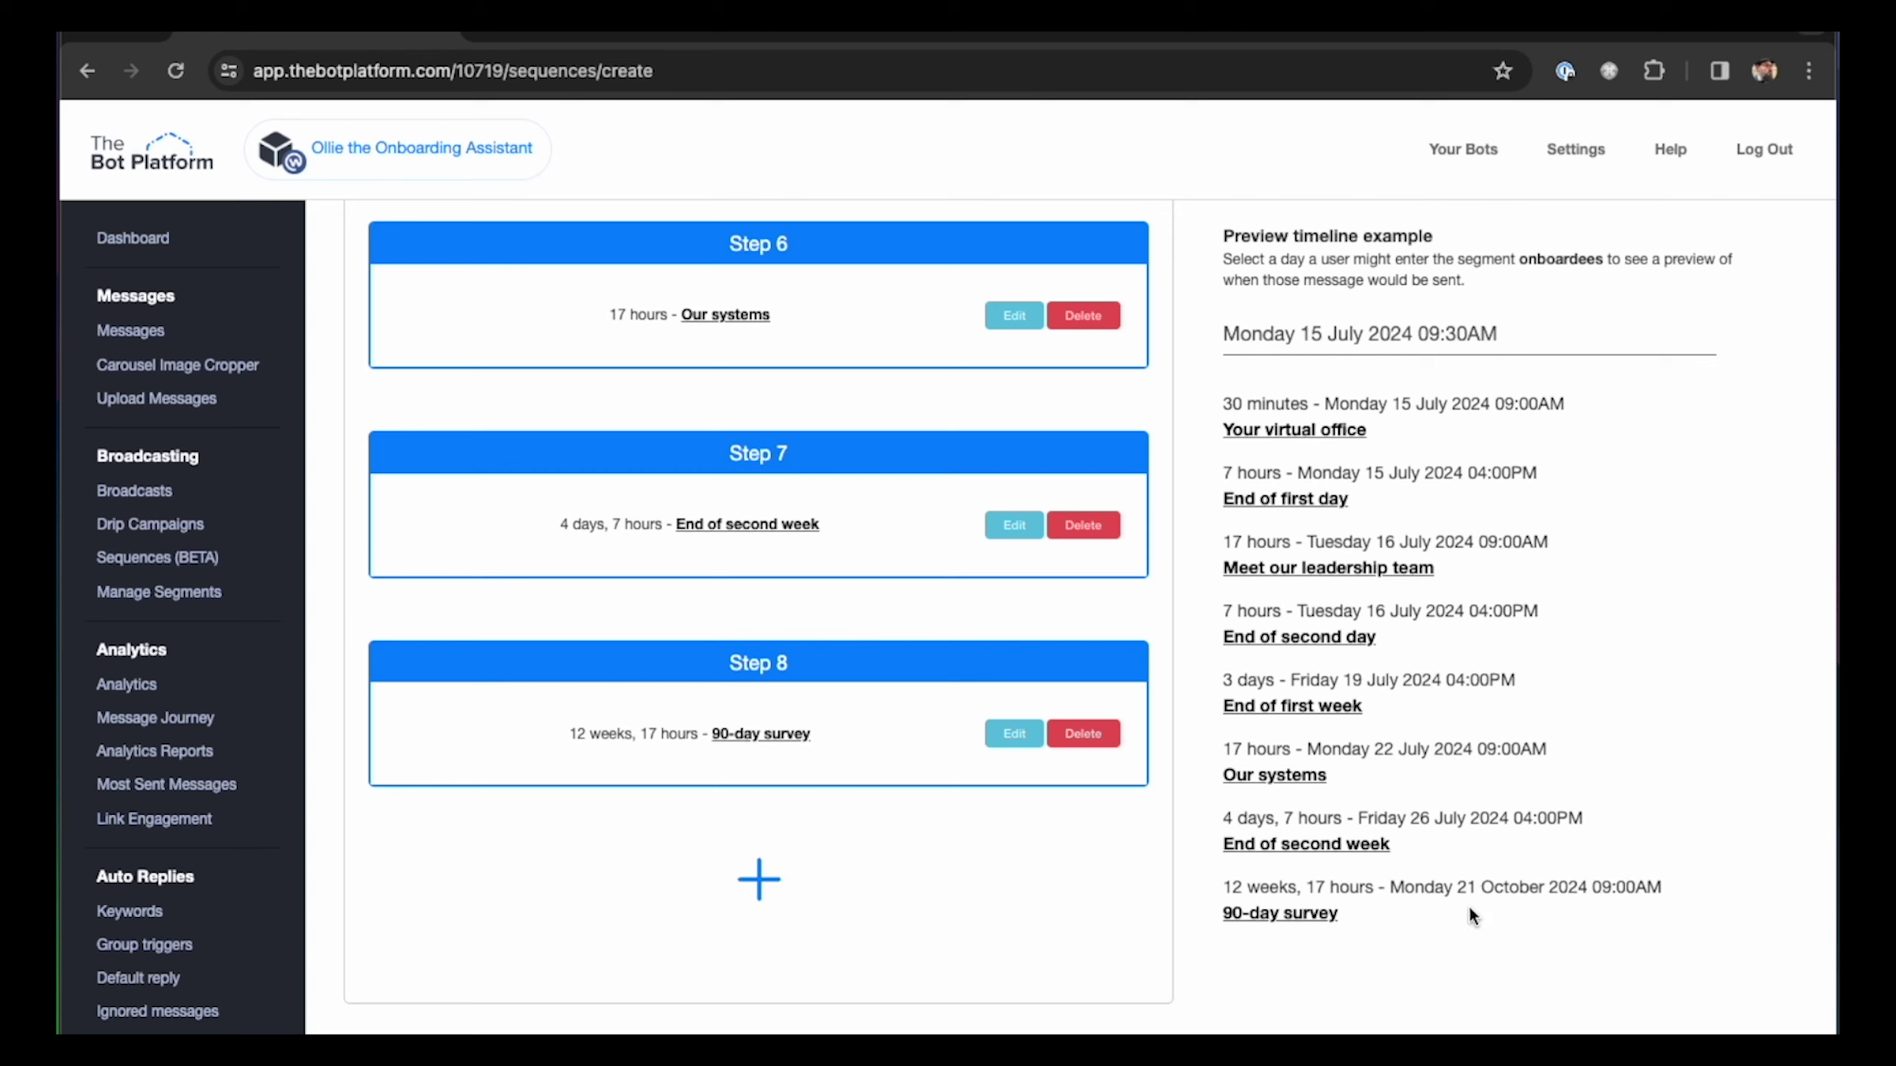
Step: Correct Step 8's delay hours to 21, giving 12 weeks, 21 hours, and save
left_click(1036, 738)
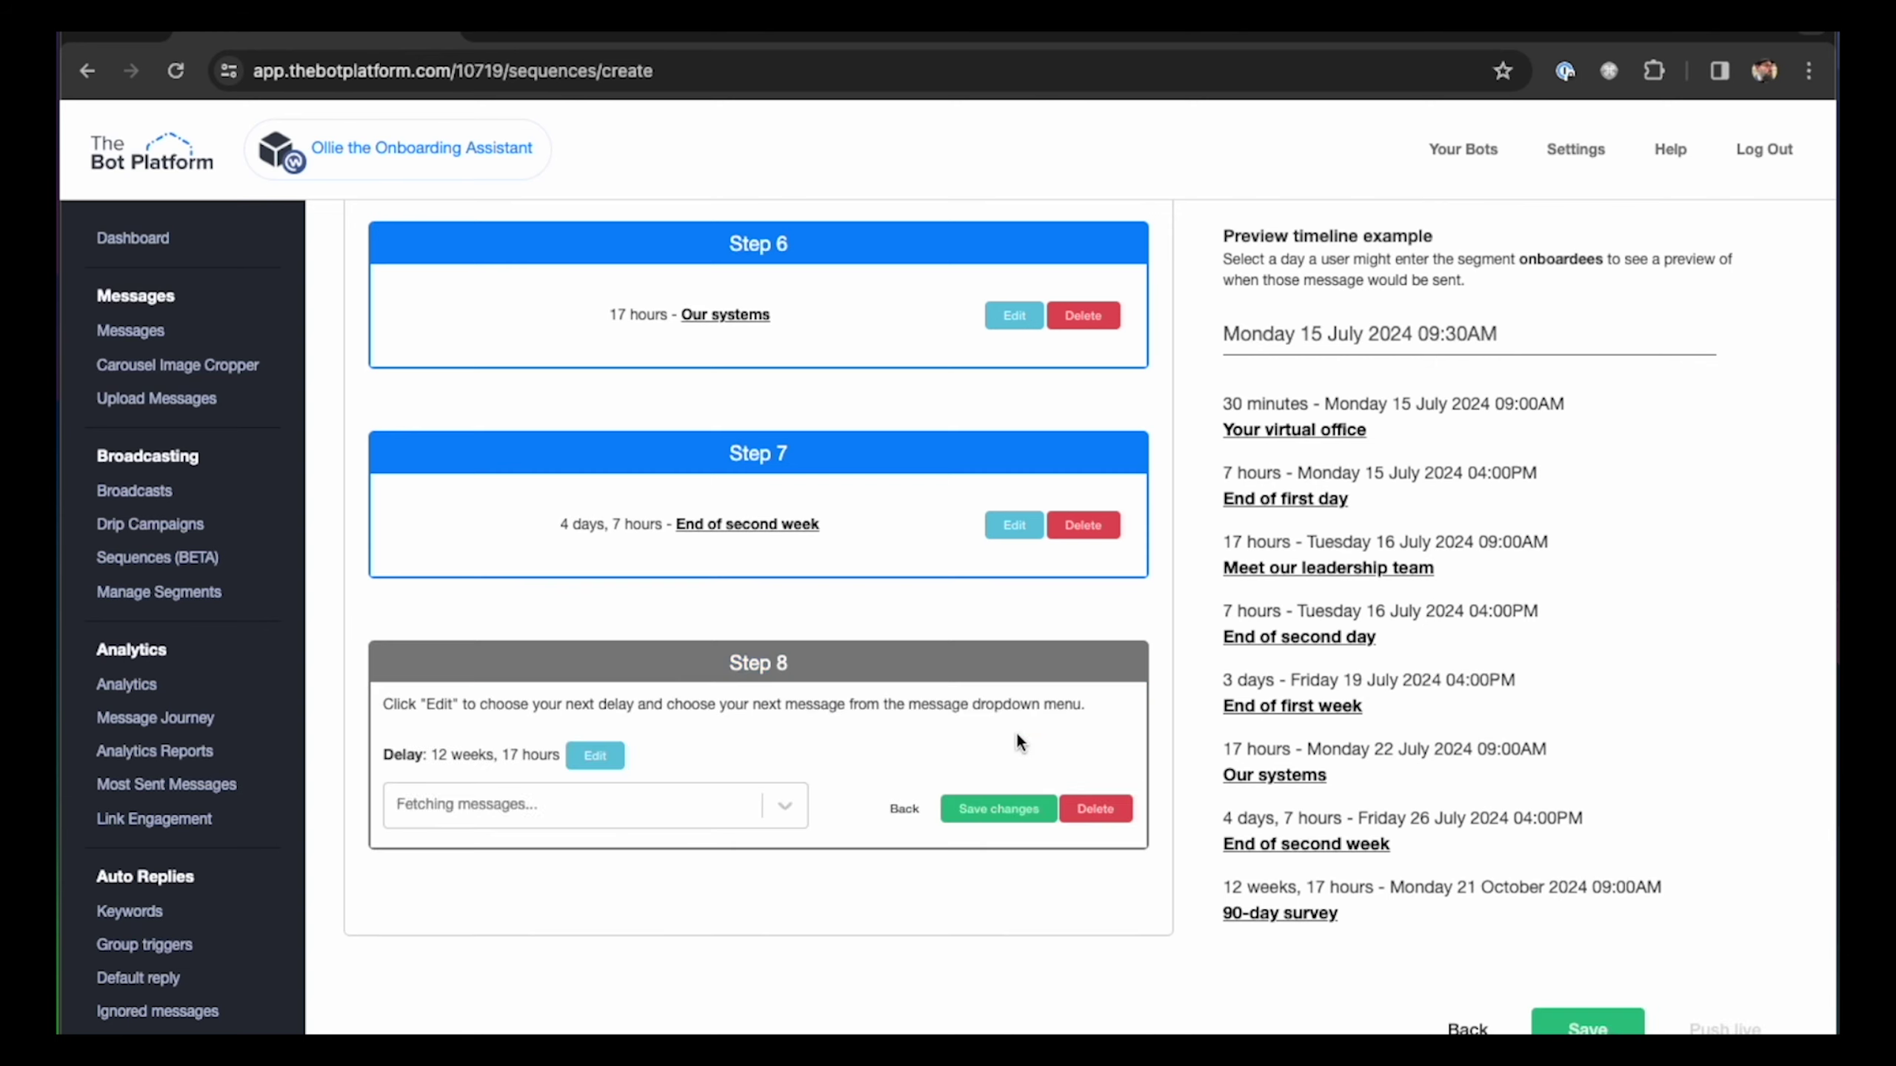
left_click(601, 757)
left_click(866, 604)
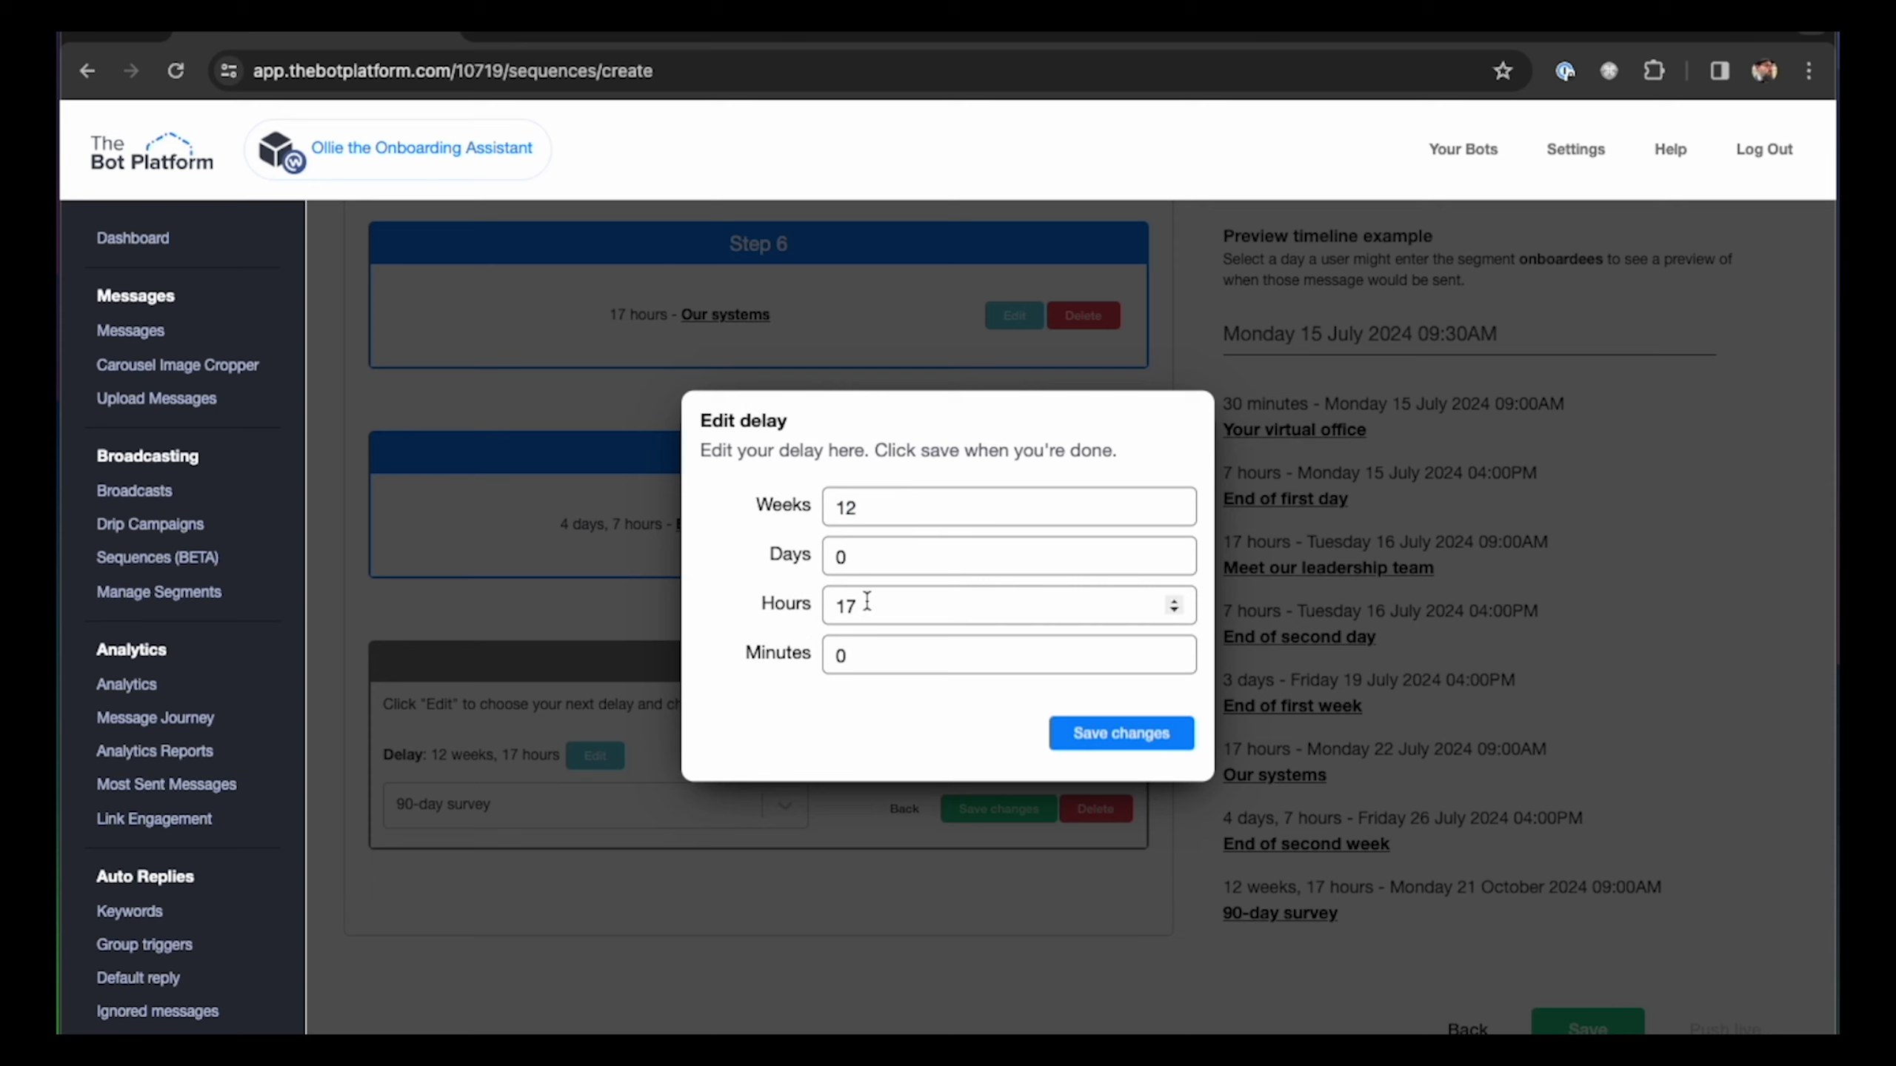
key("BackSpace")
type("21")
key("BackSpace")
key("BackSpace")
key("BackSpace")
type("21")
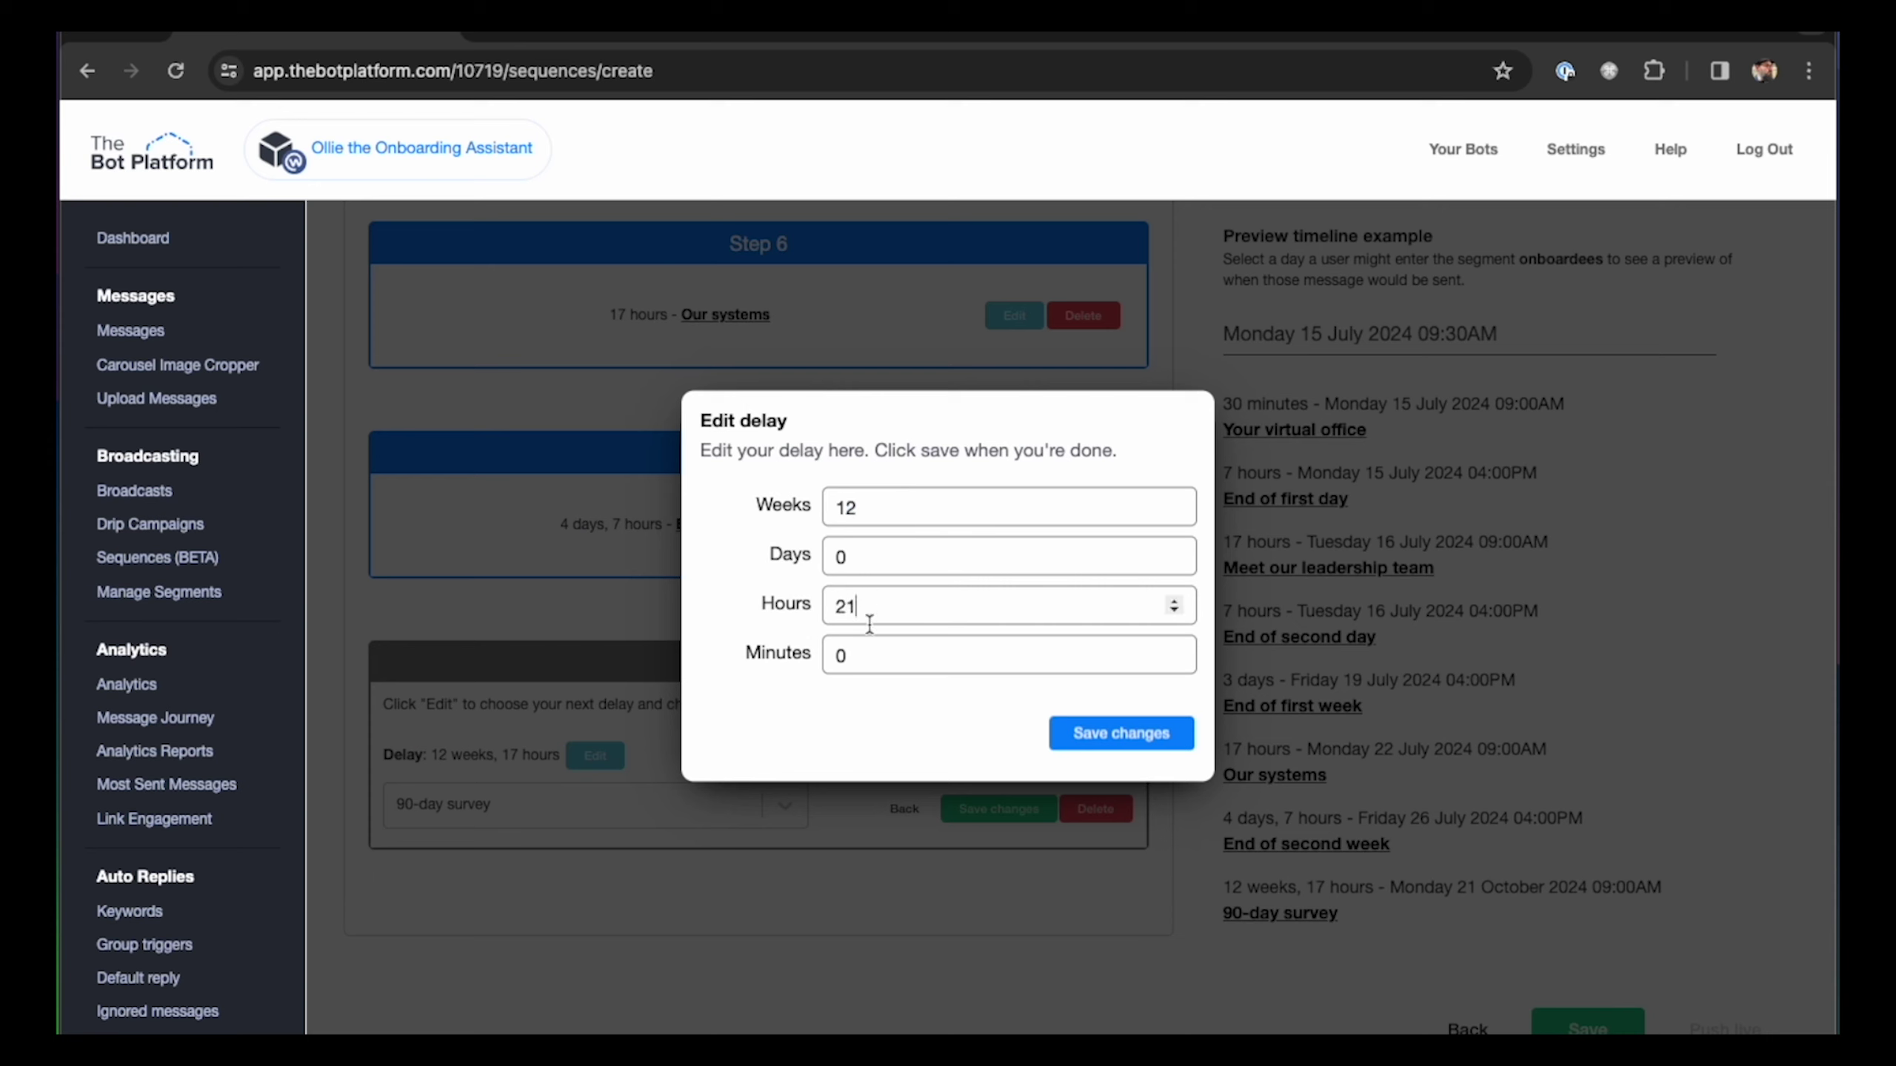
left_click(1079, 731)
left_click(998, 810)
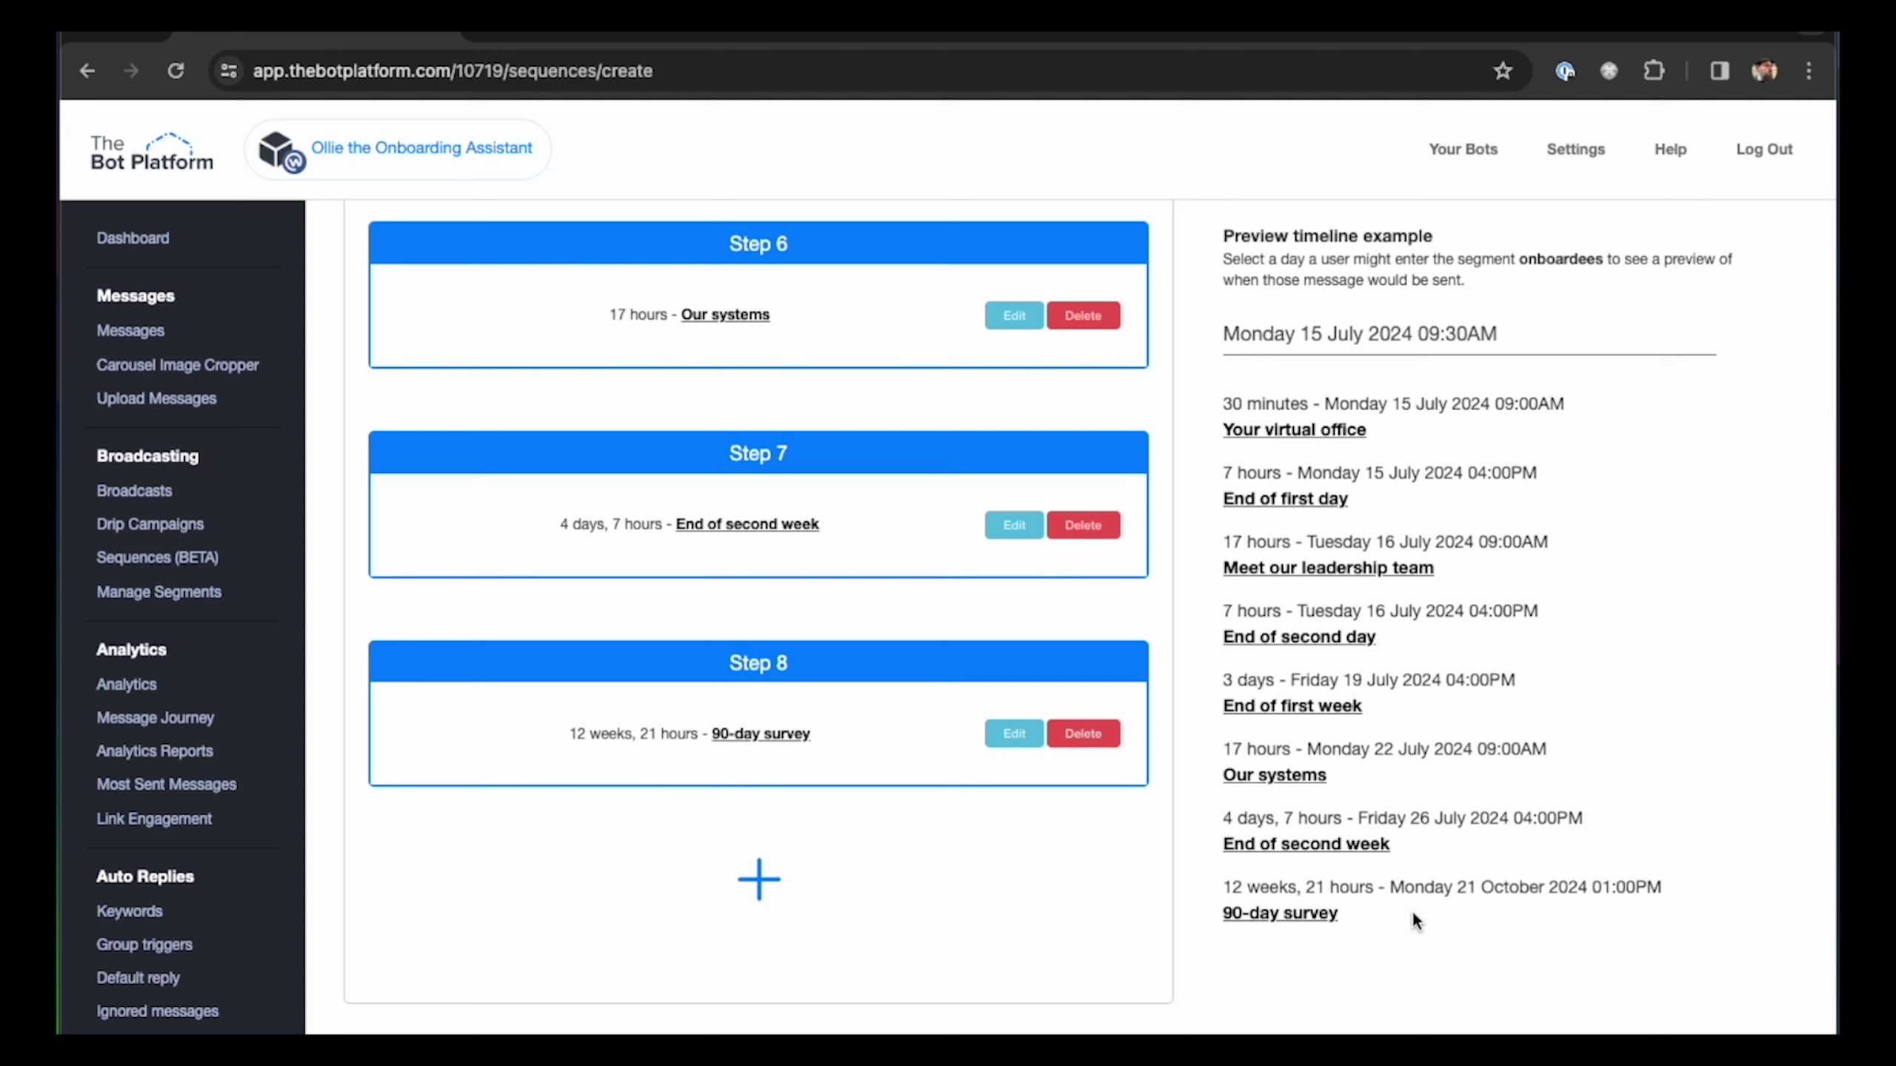
Step: Move the preview start to November 2024, settling on 28 November after first picking the 25th
left_click(1336, 333)
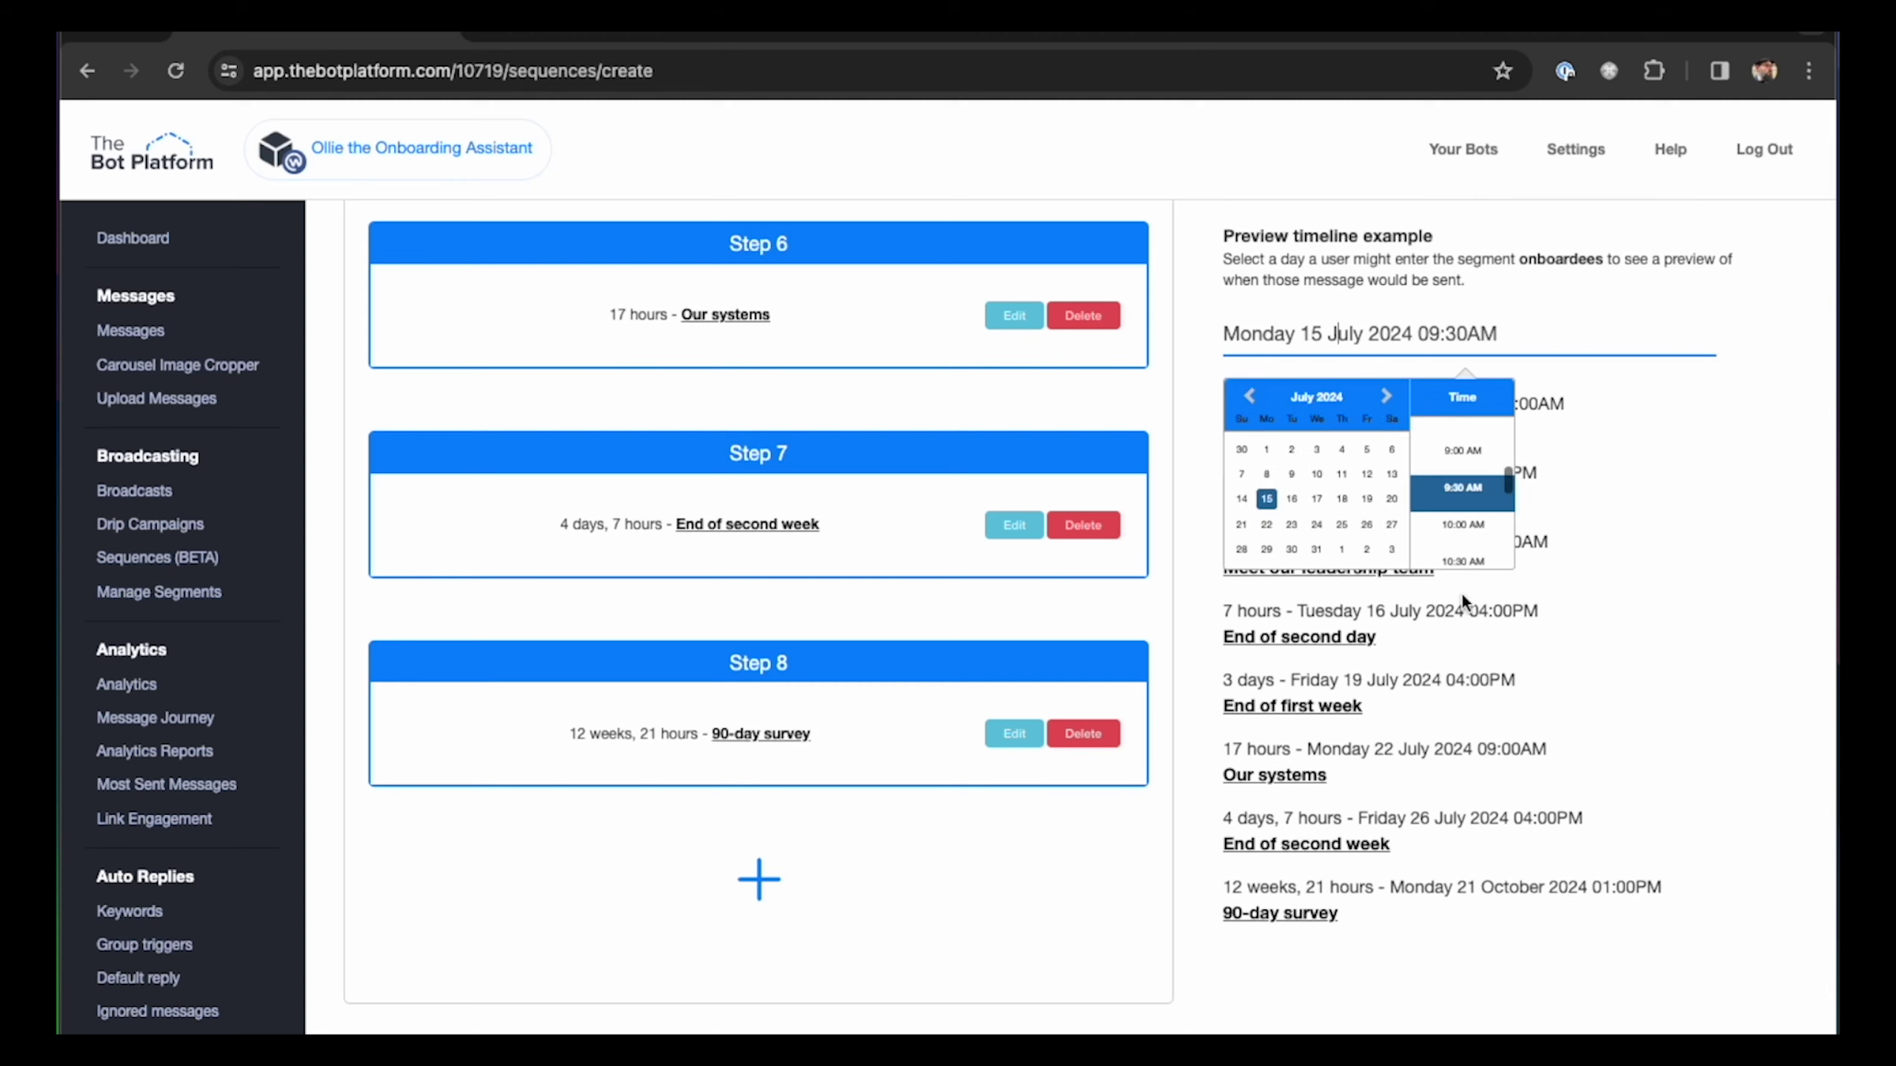
left_click(1385, 395)
left_click(1386, 395)
left_click(1386, 396)
left_click(1386, 396)
left_click(1267, 549)
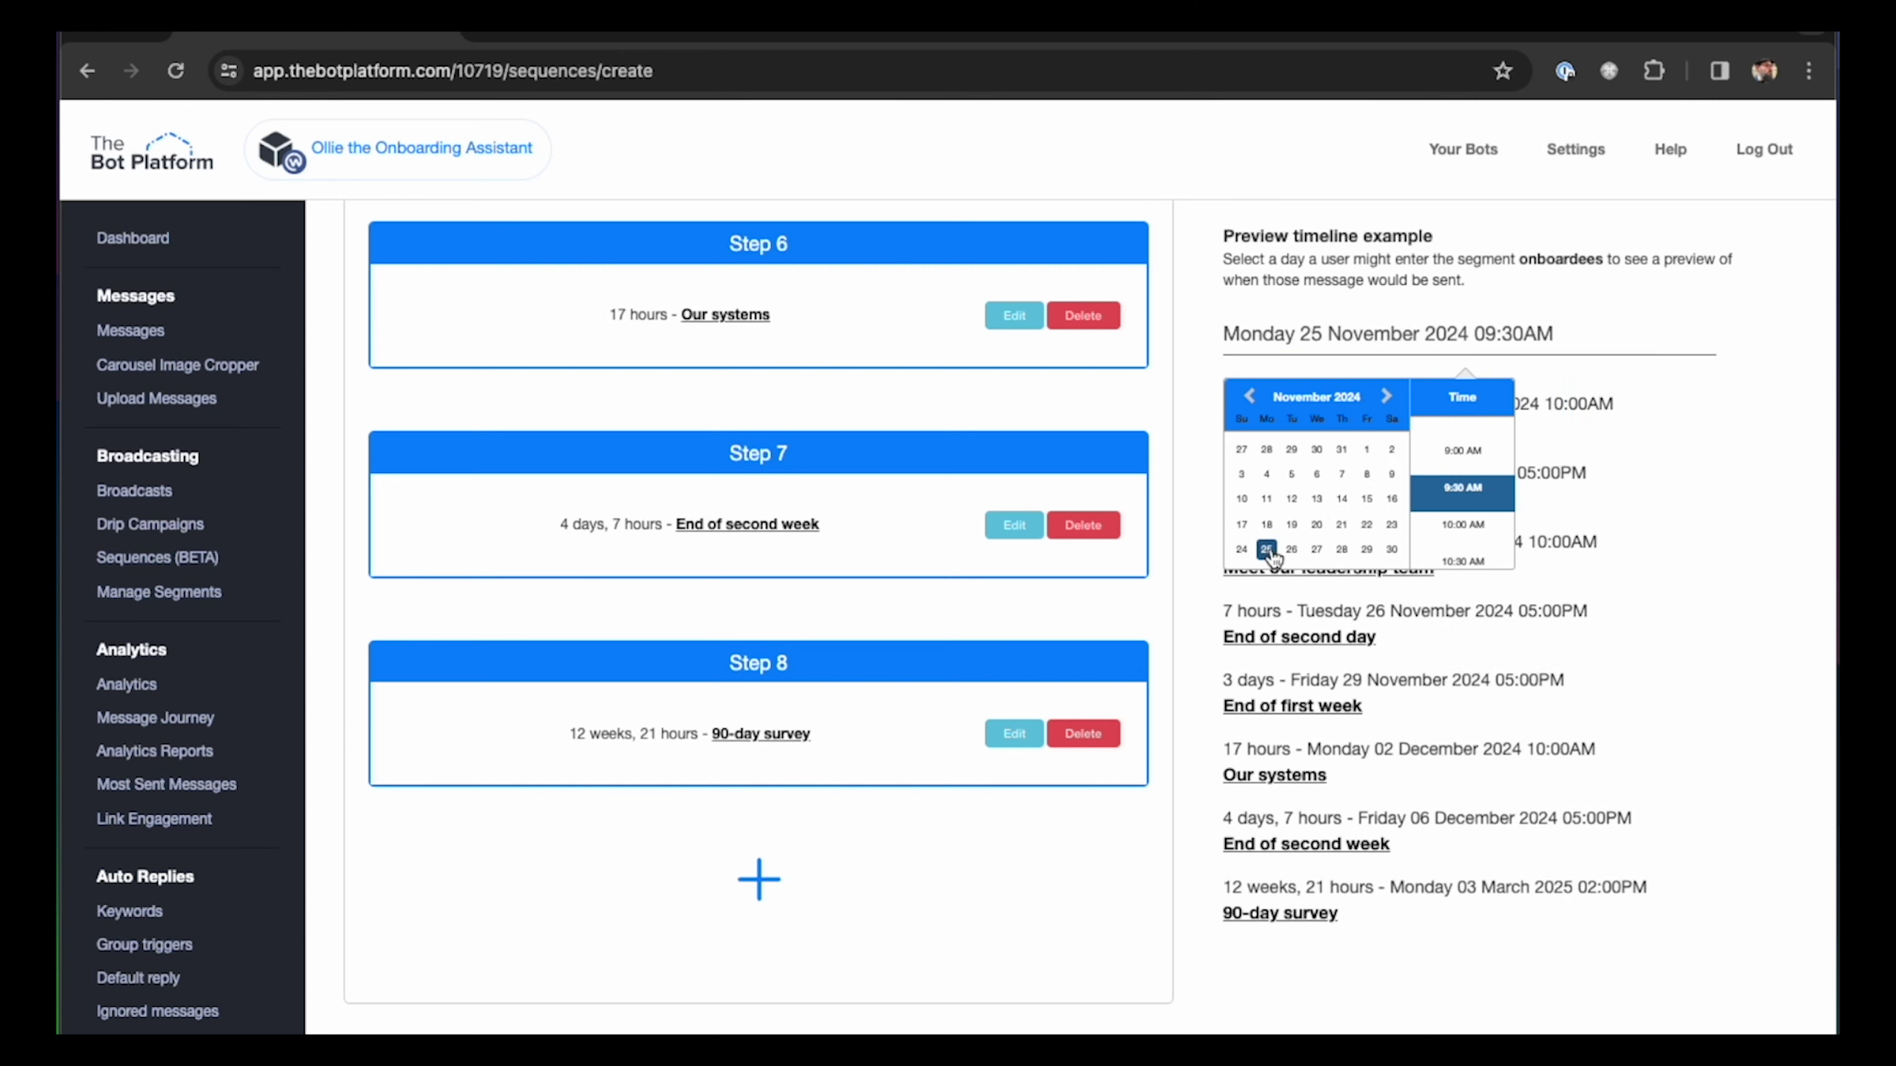
left_click(1564, 955)
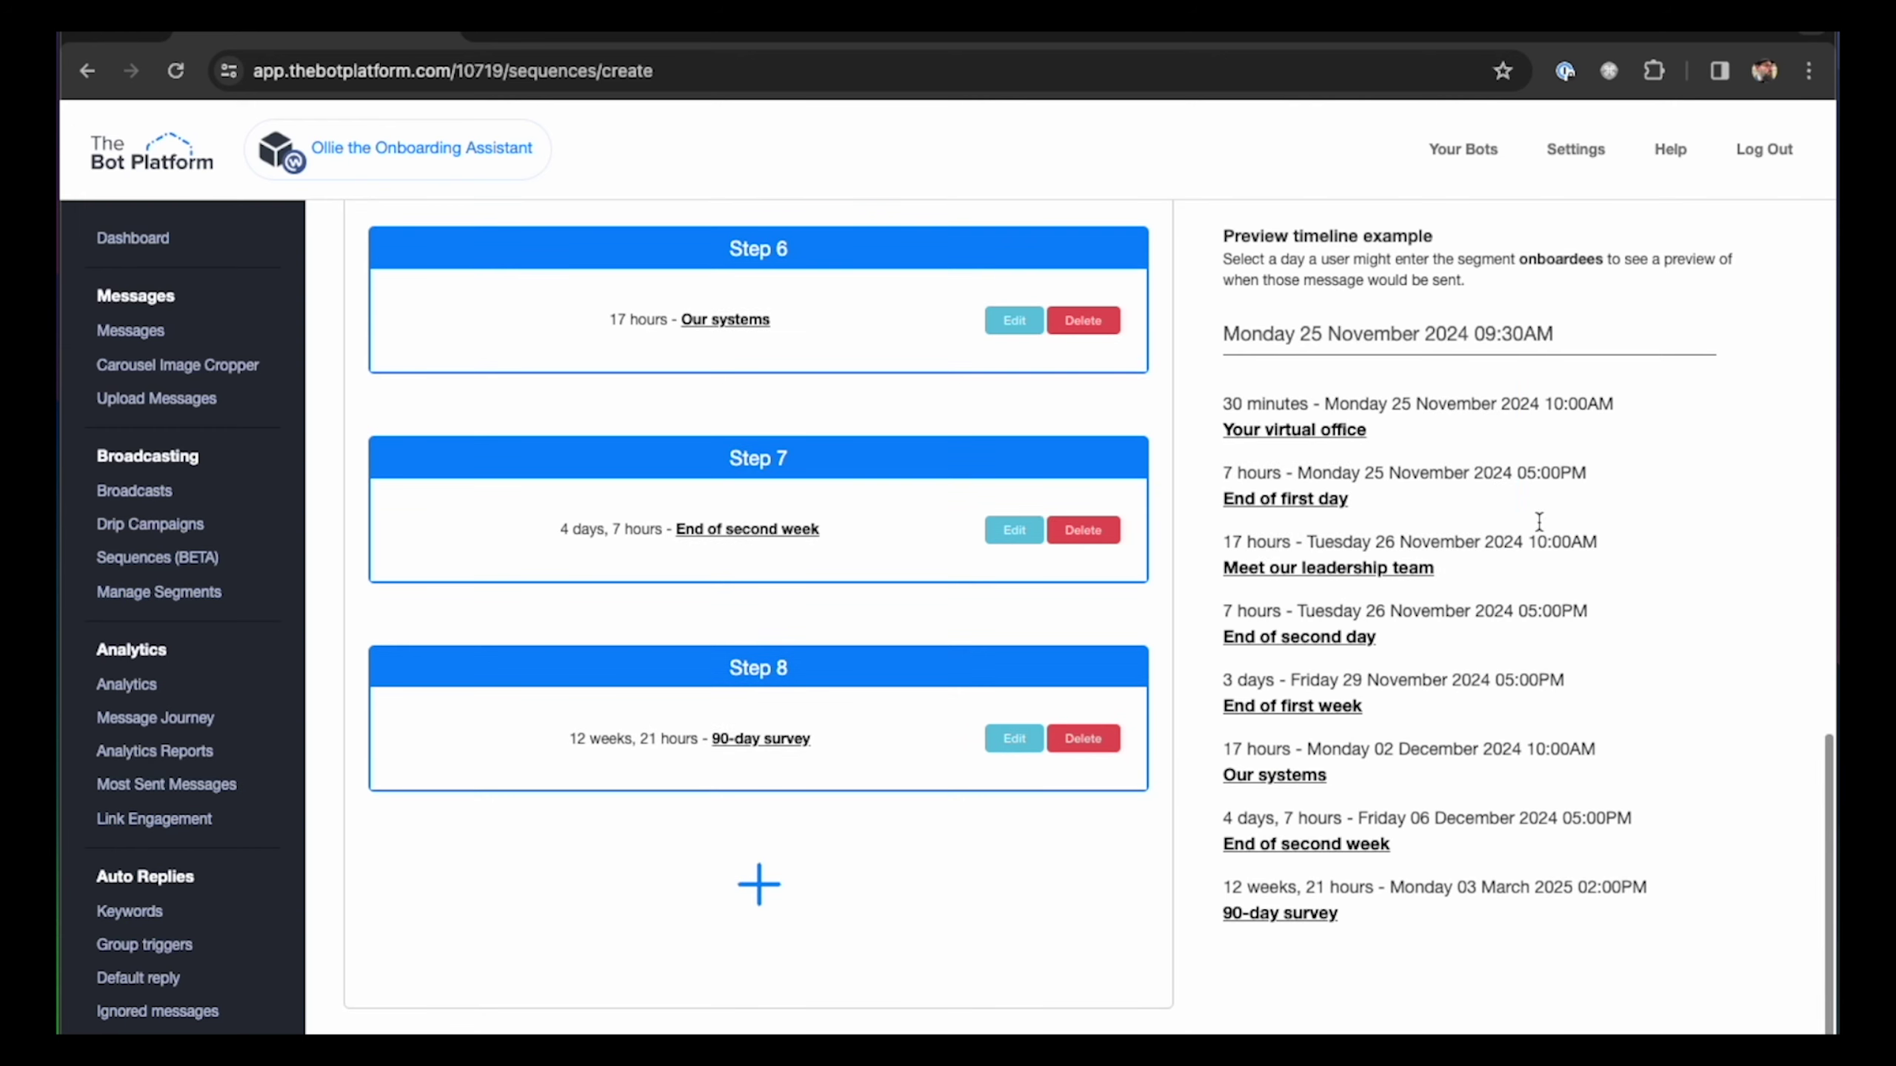
left_click(1323, 334)
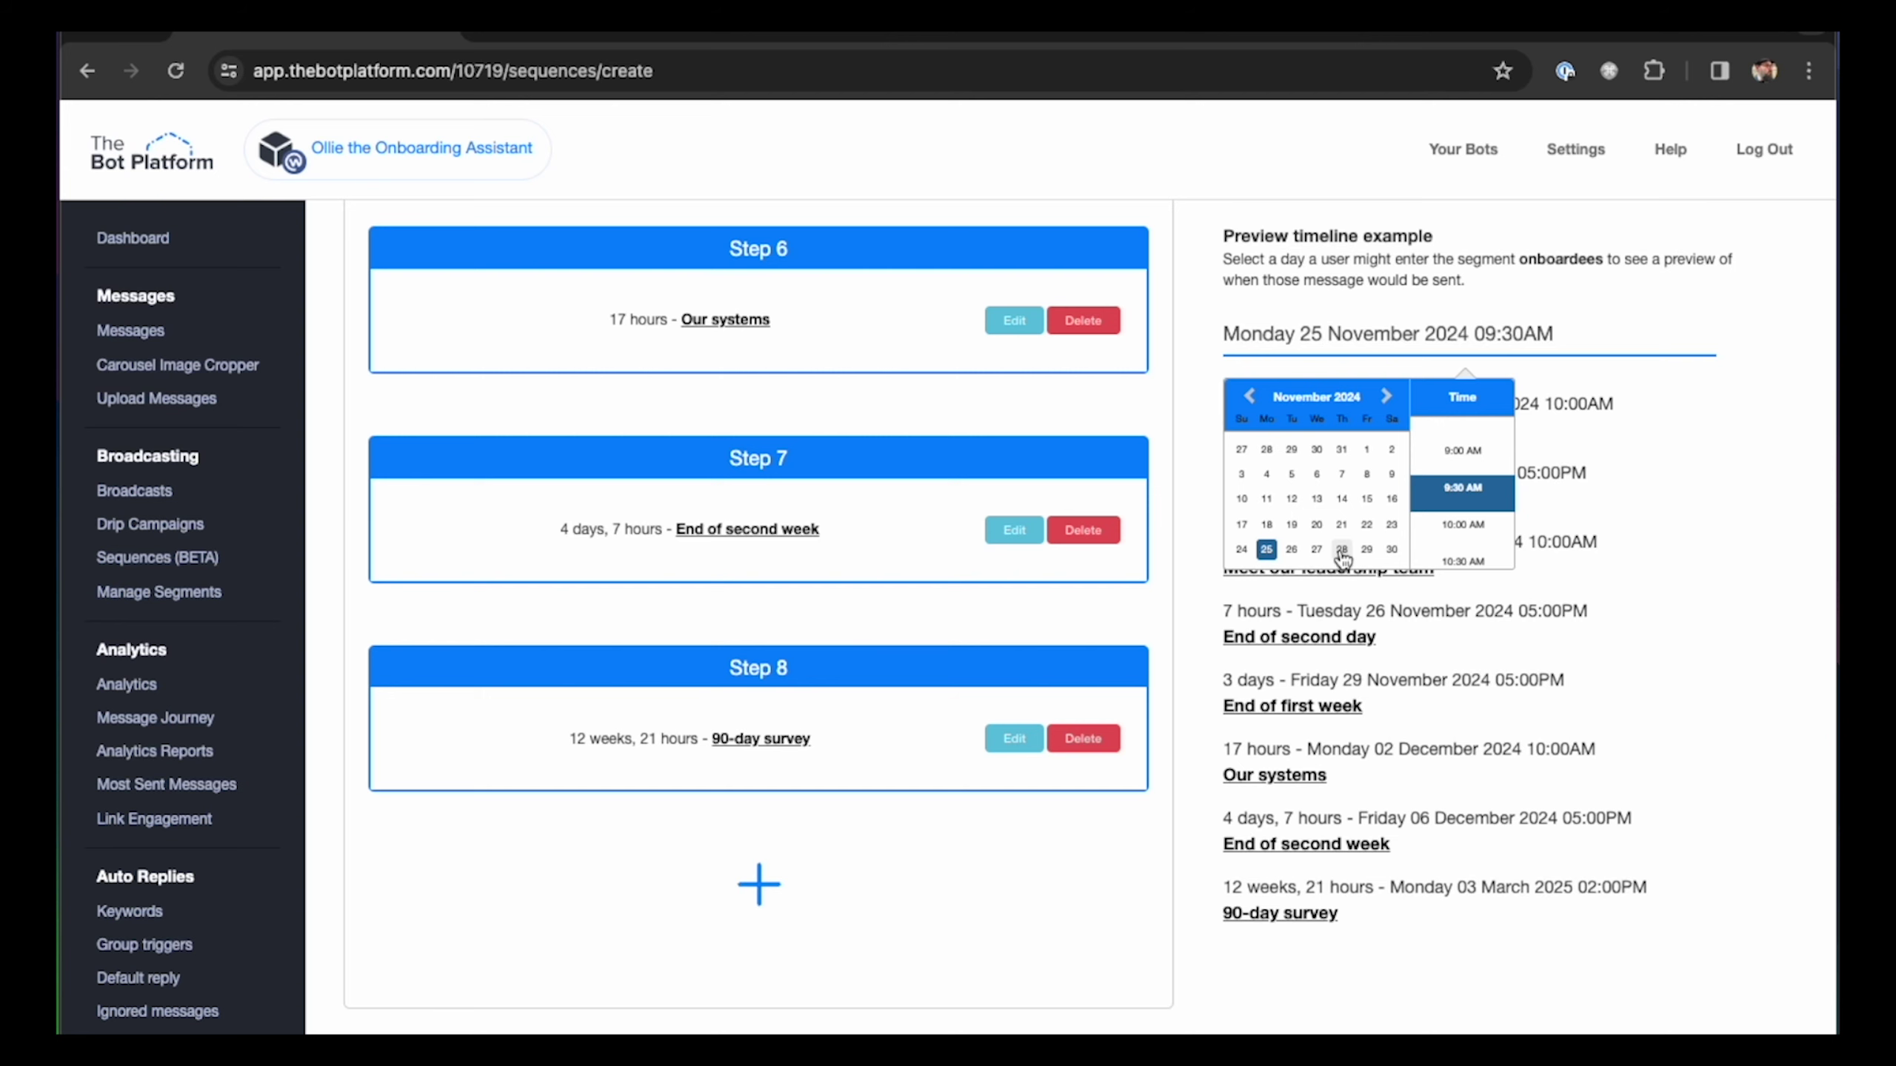
left_click(1341, 550)
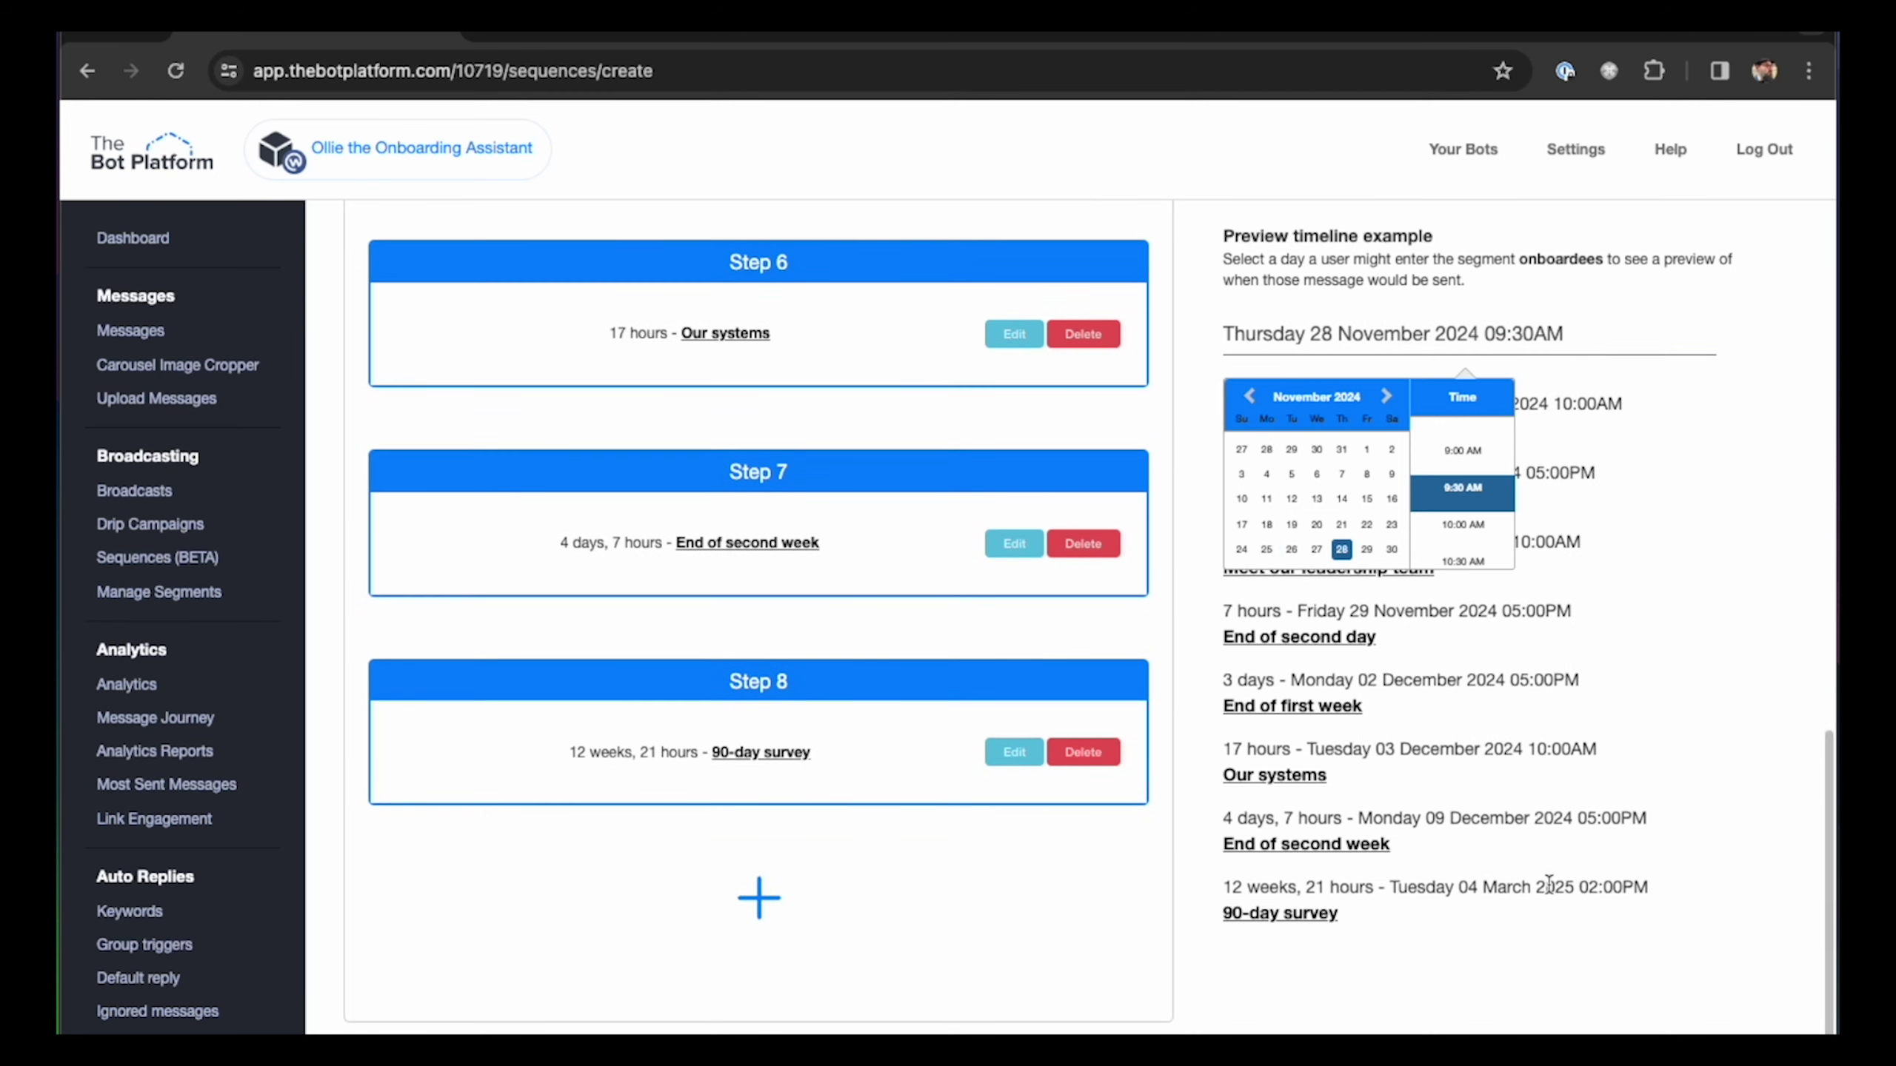
left_click(1490, 924)
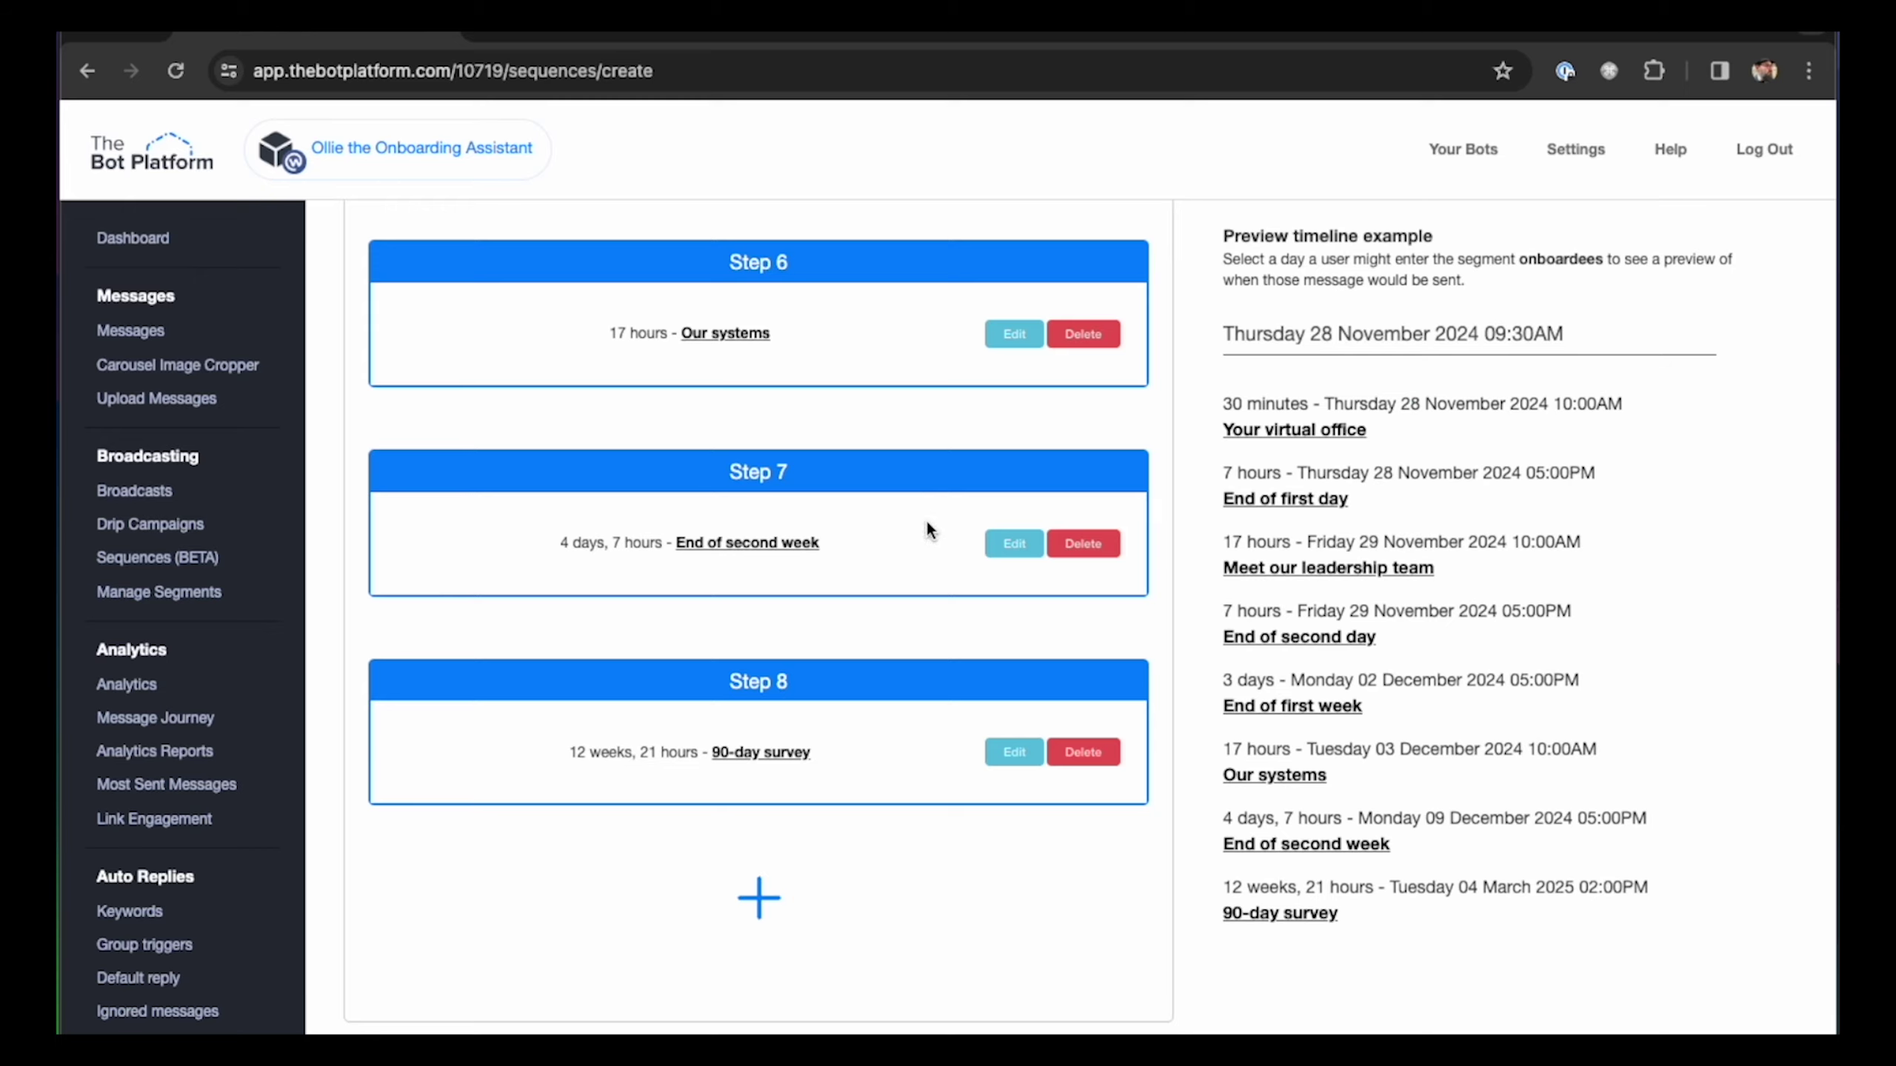
scroll(841, 485, "up", 10)
scroll(693, 375, "up", 5)
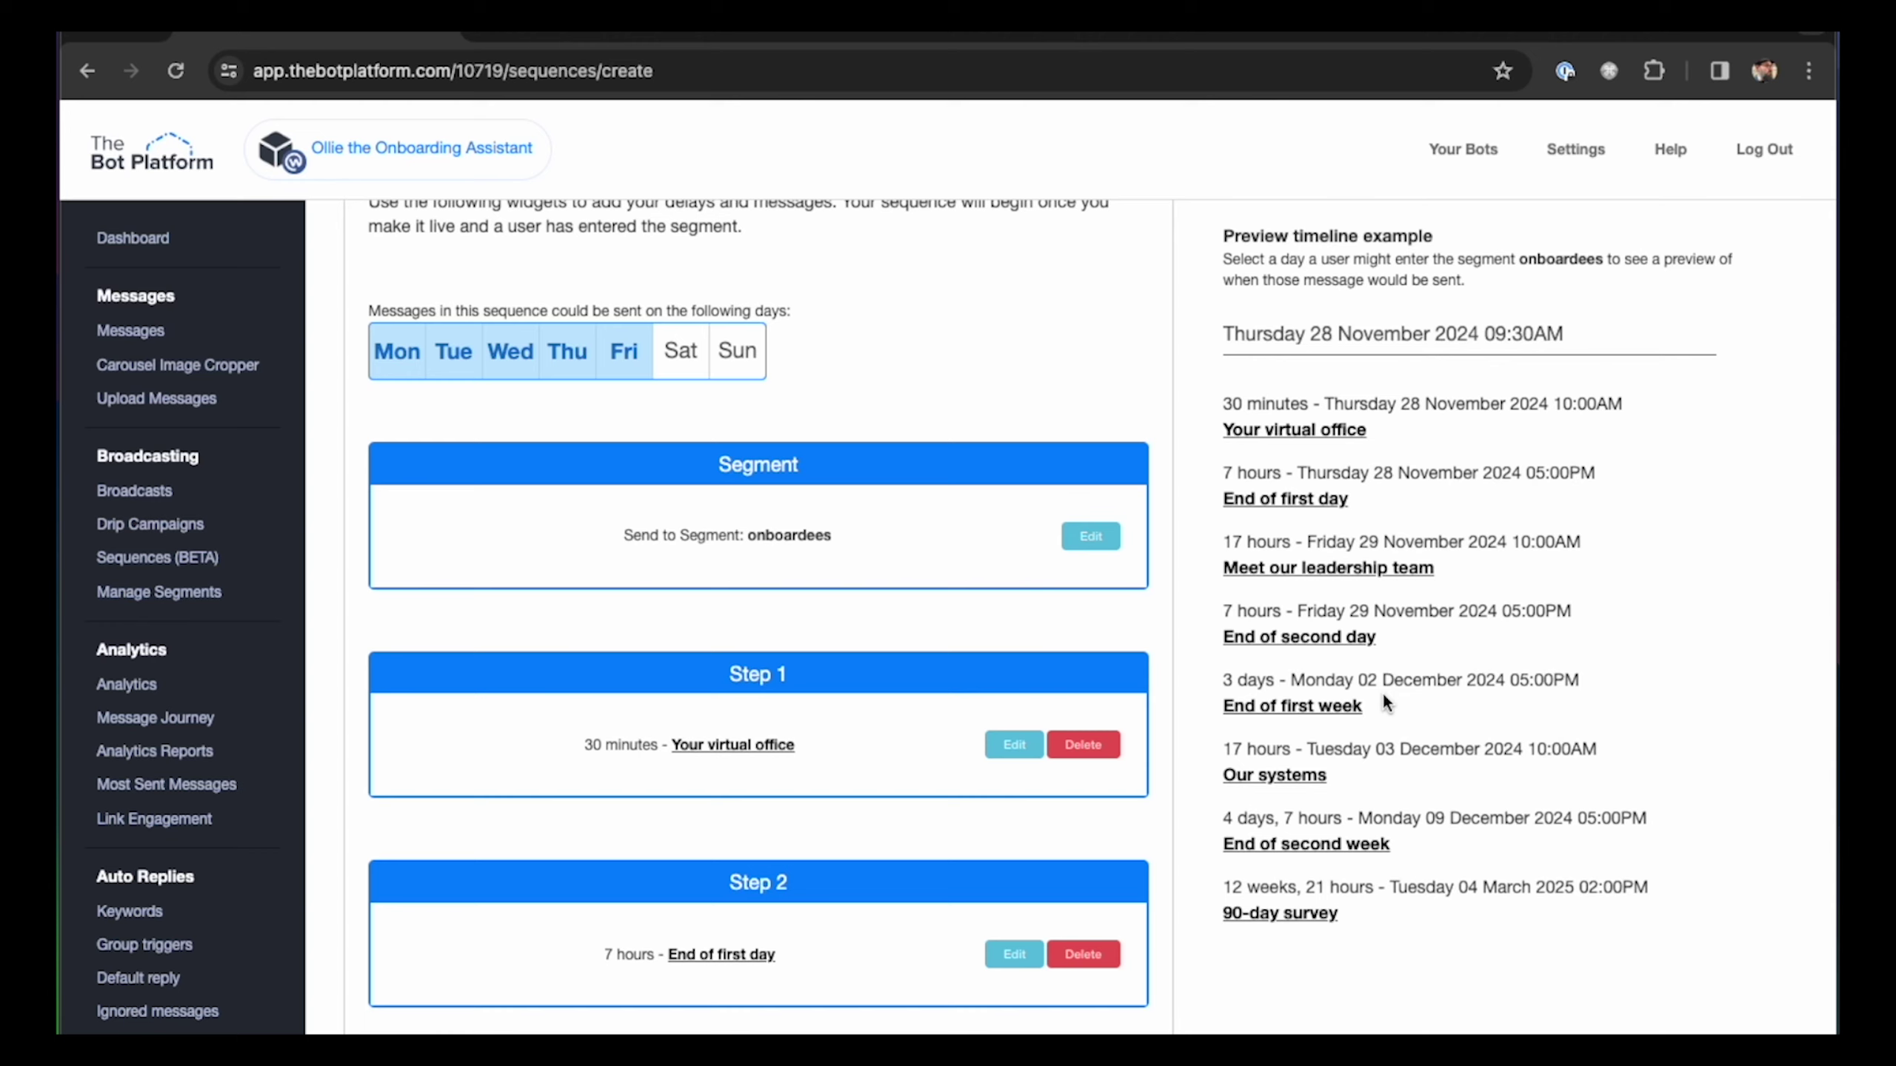
Step: Toggle Saturday and Sunday sending on and back off, keeping weekdays only
scroll(1038, 498, "up", 2)
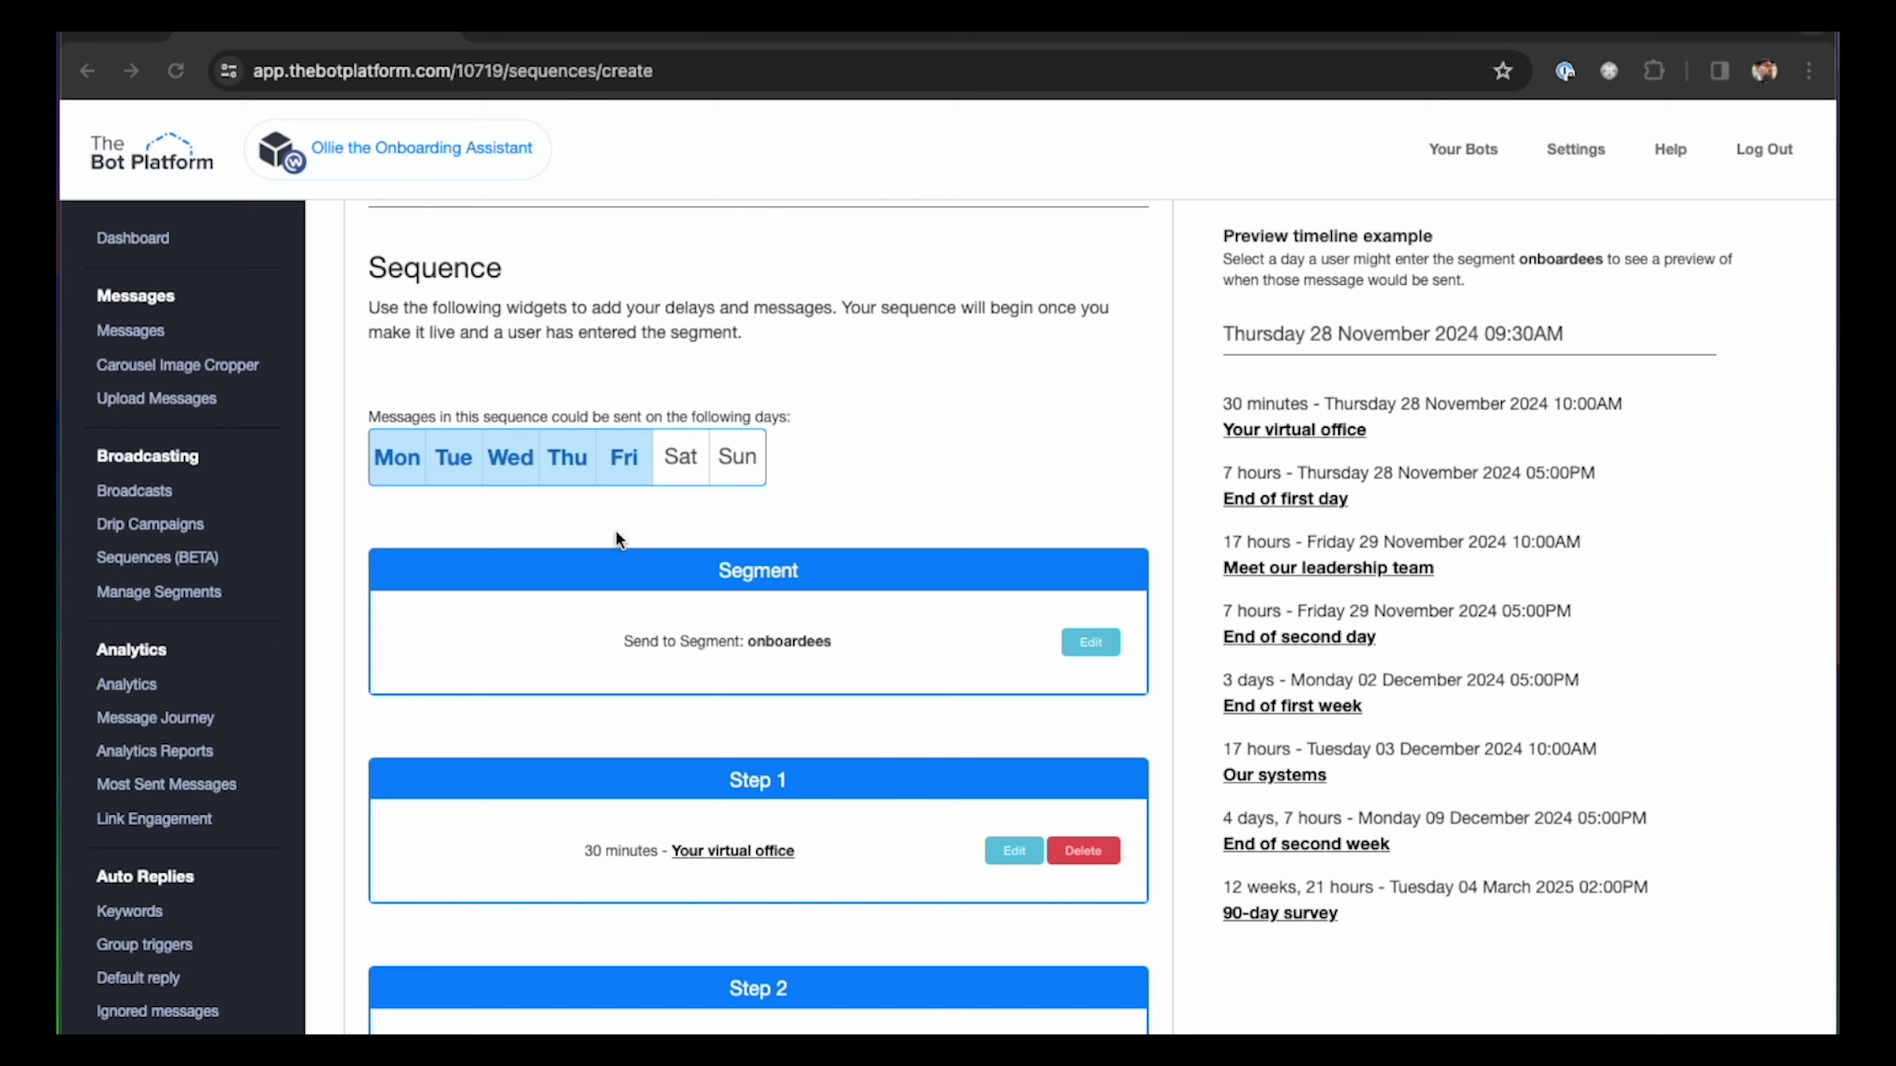
left_click(682, 473)
left_click(736, 467)
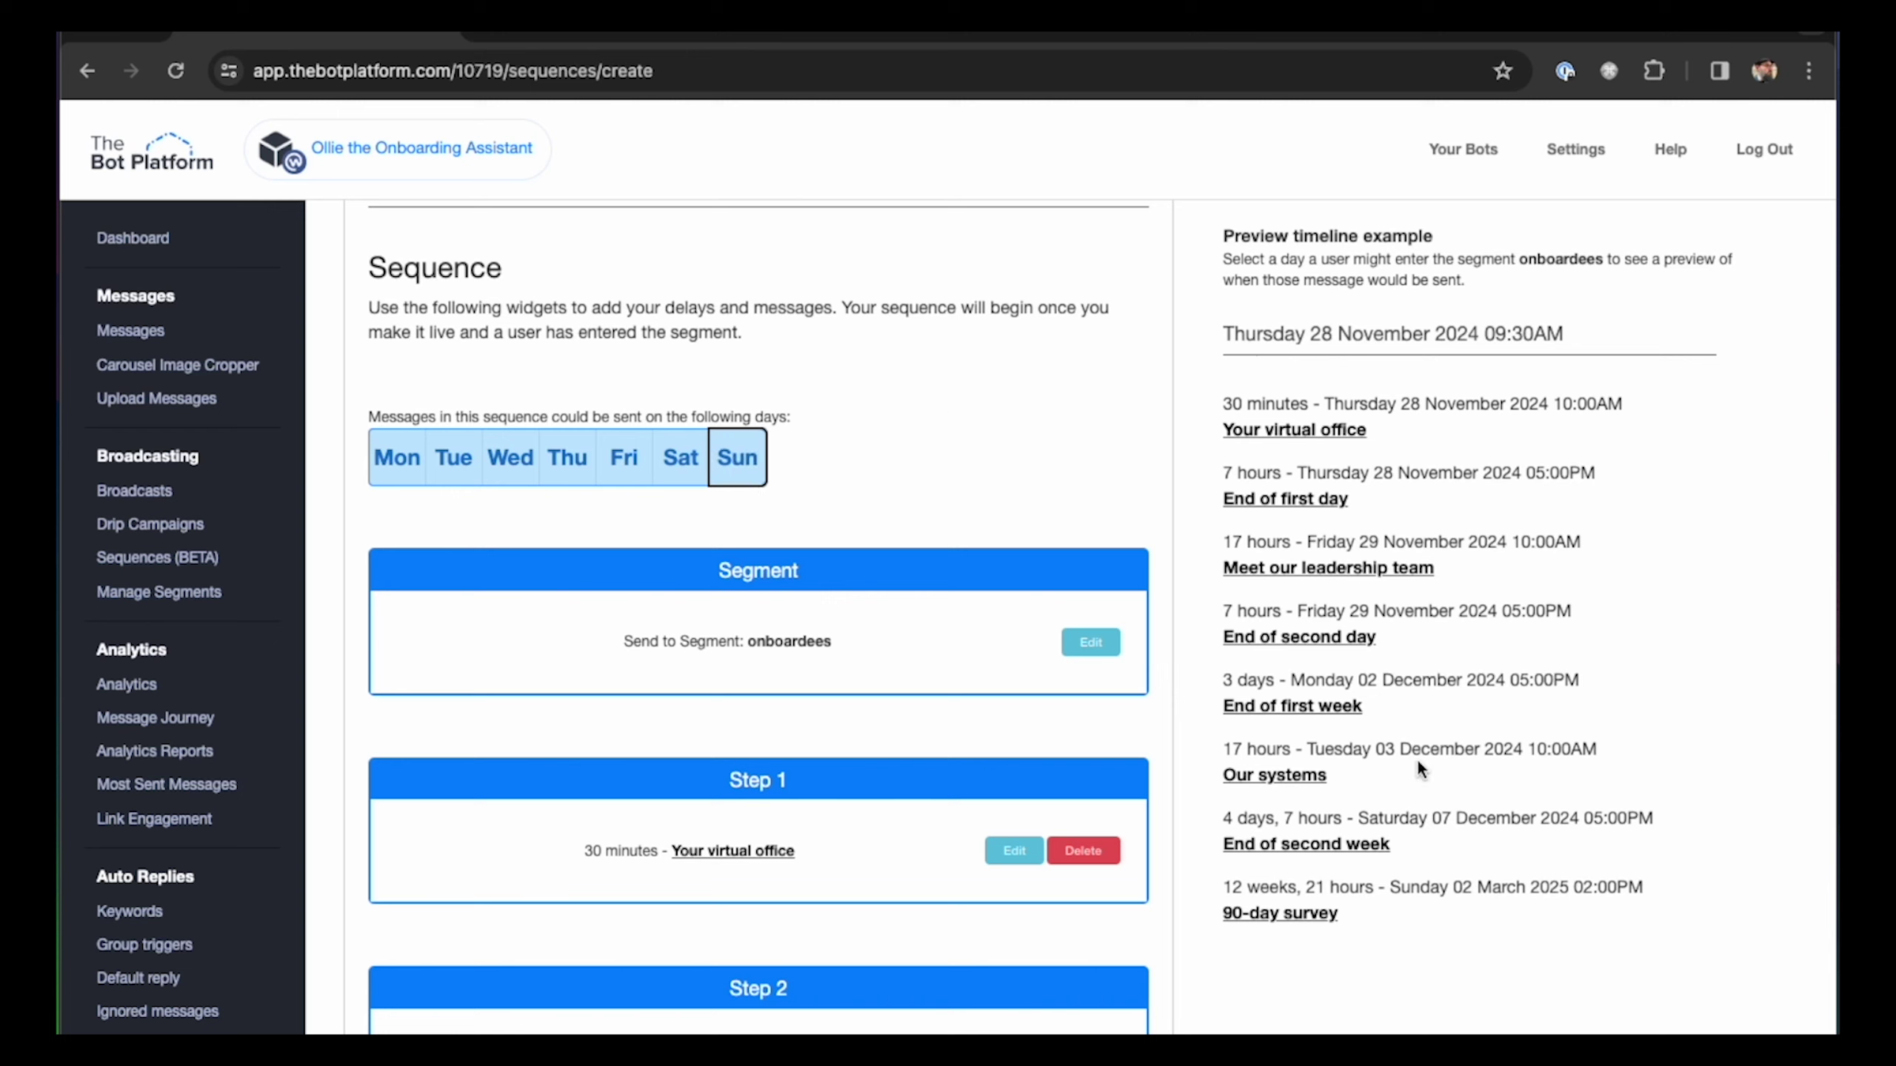
left_click(694, 477)
left_click(737, 457)
Step: Change the preview start date to 11 November 2024 and review the timeline
left_click(1378, 336)
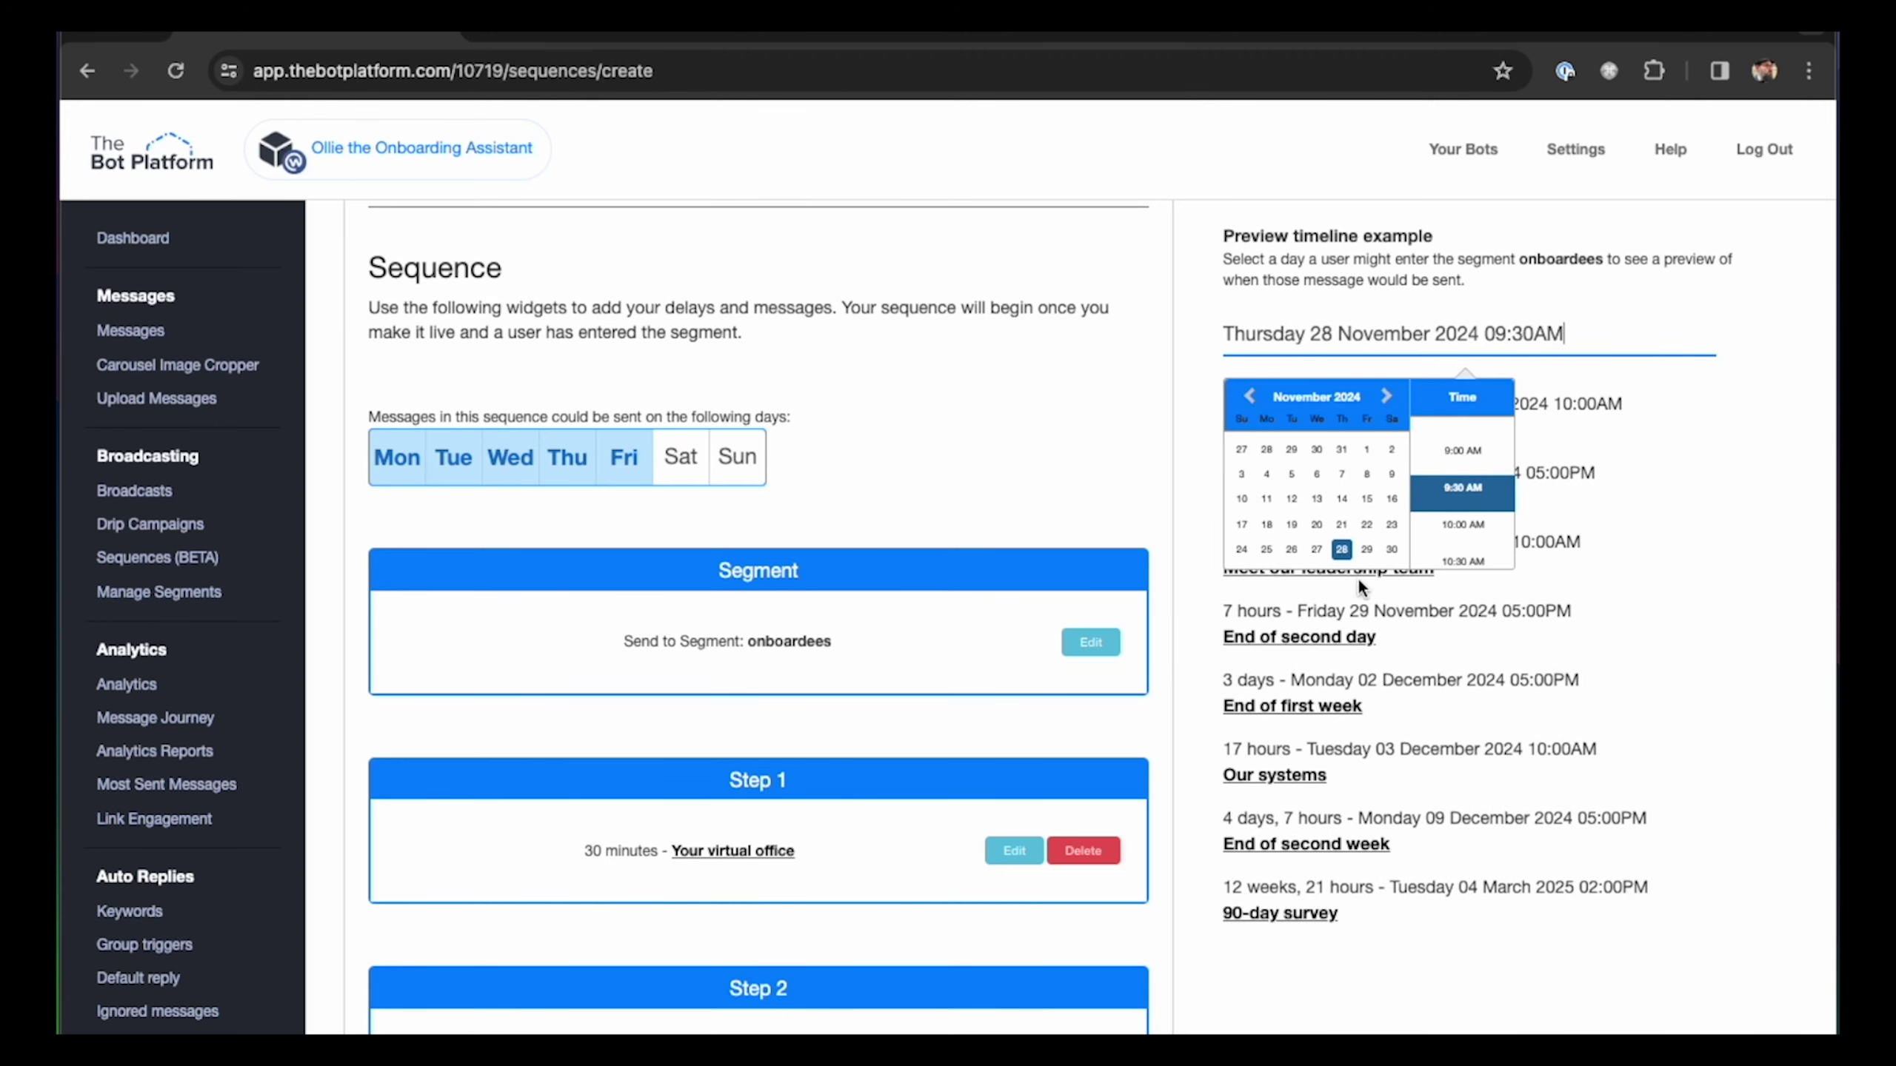
scroll(1336, 511, "down", 2)
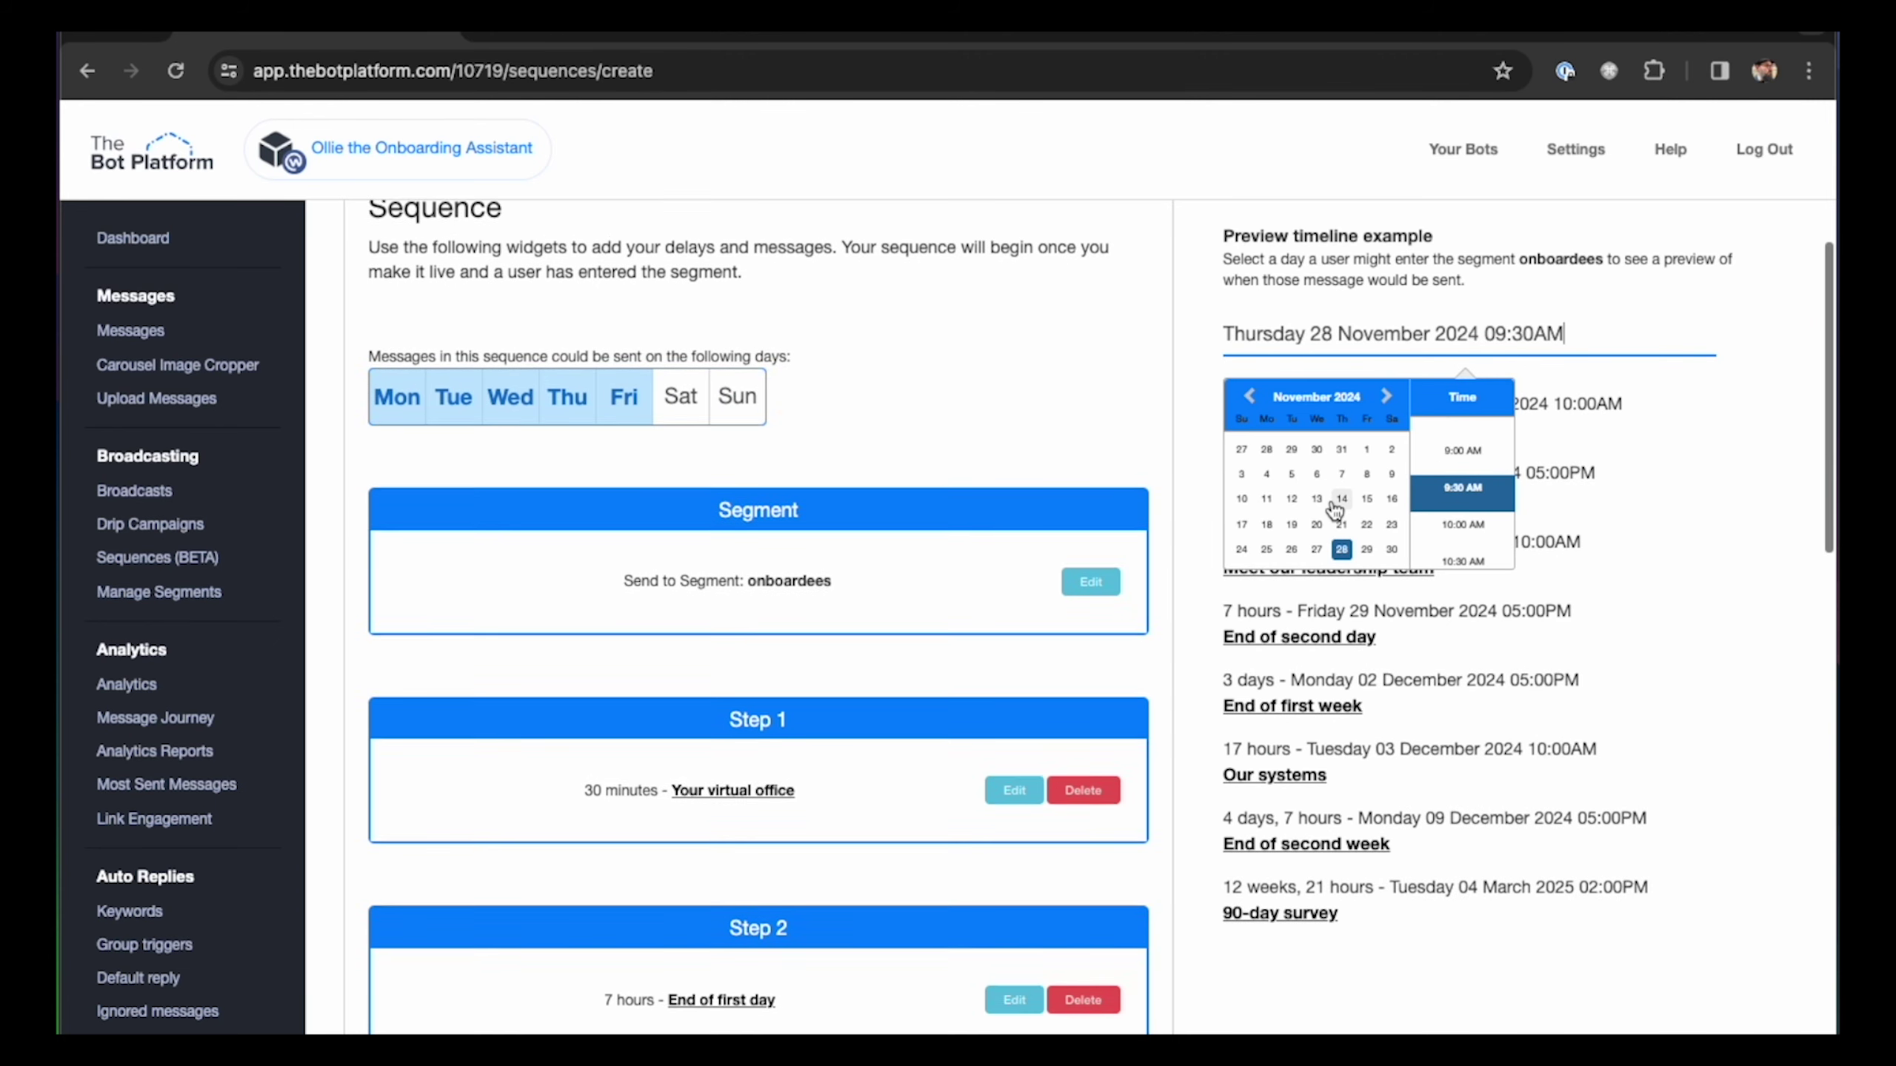
left_click(1267, 499)
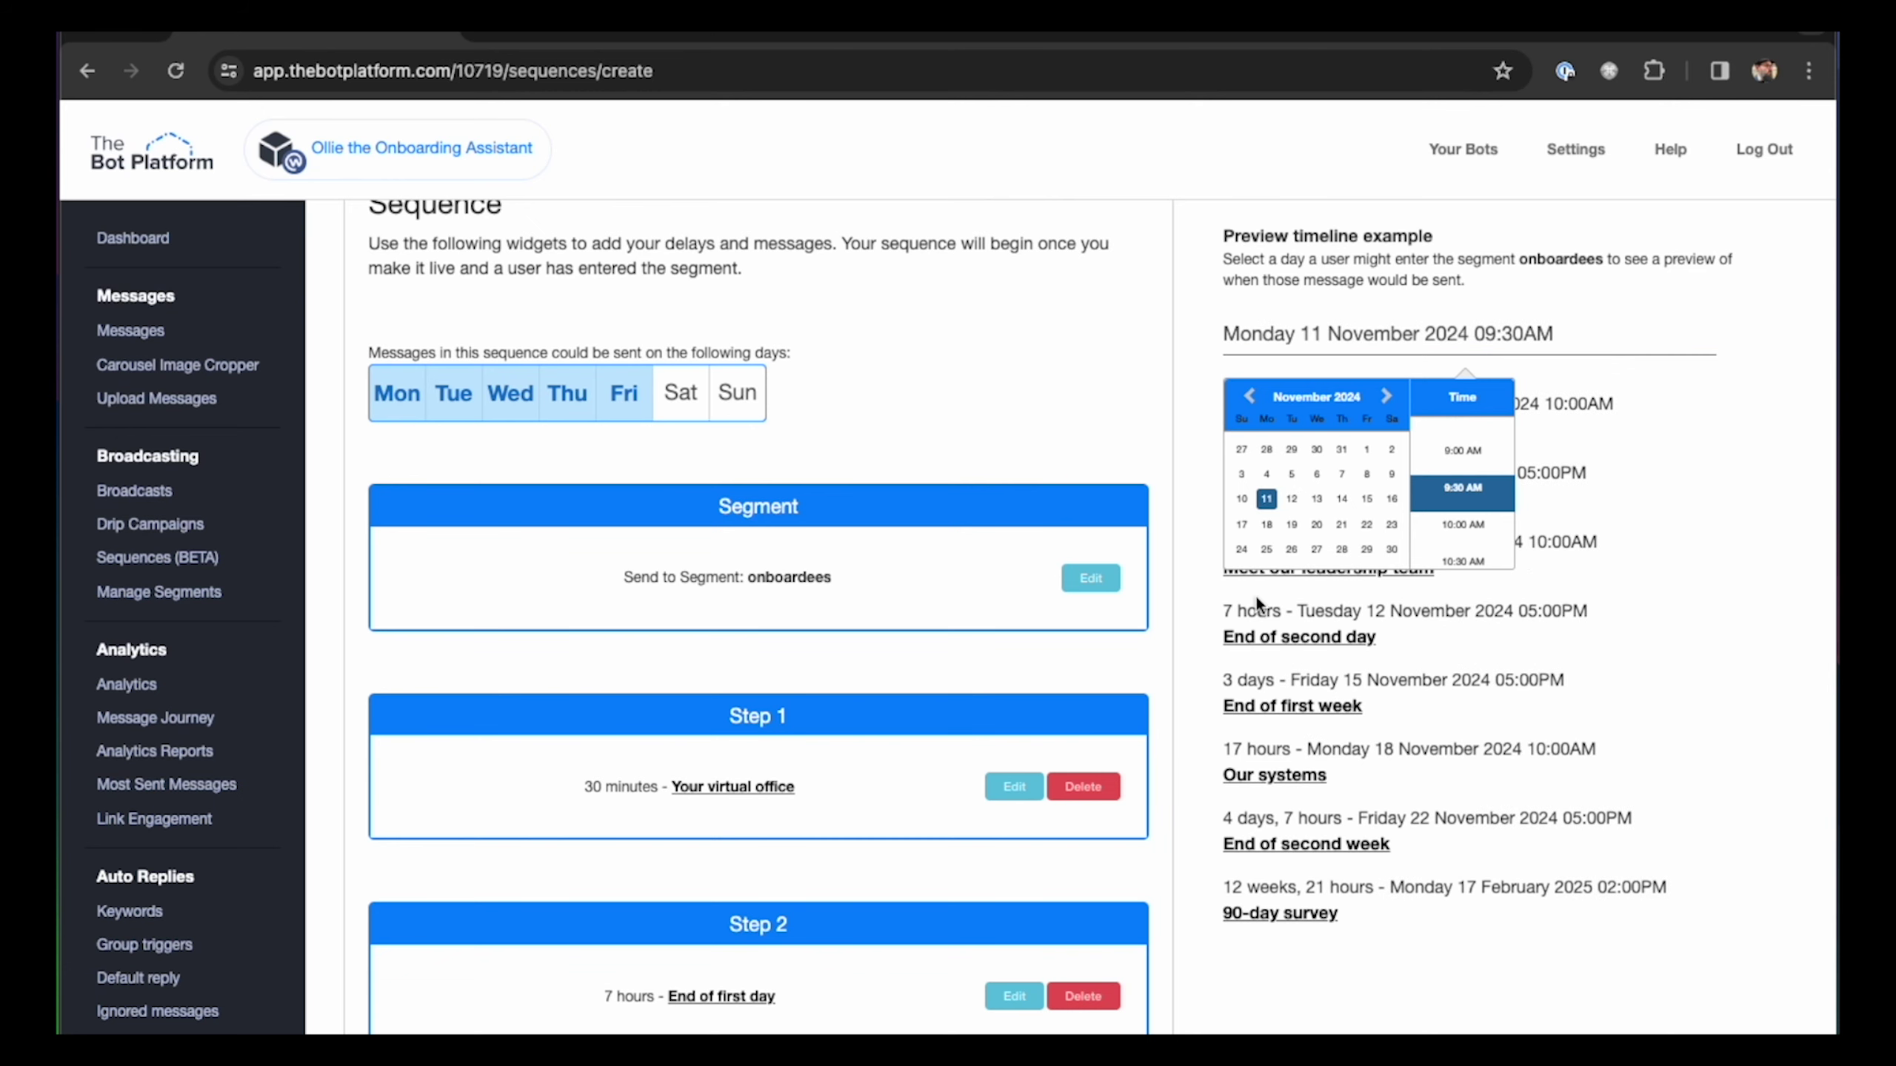
left_click(1182, 567)
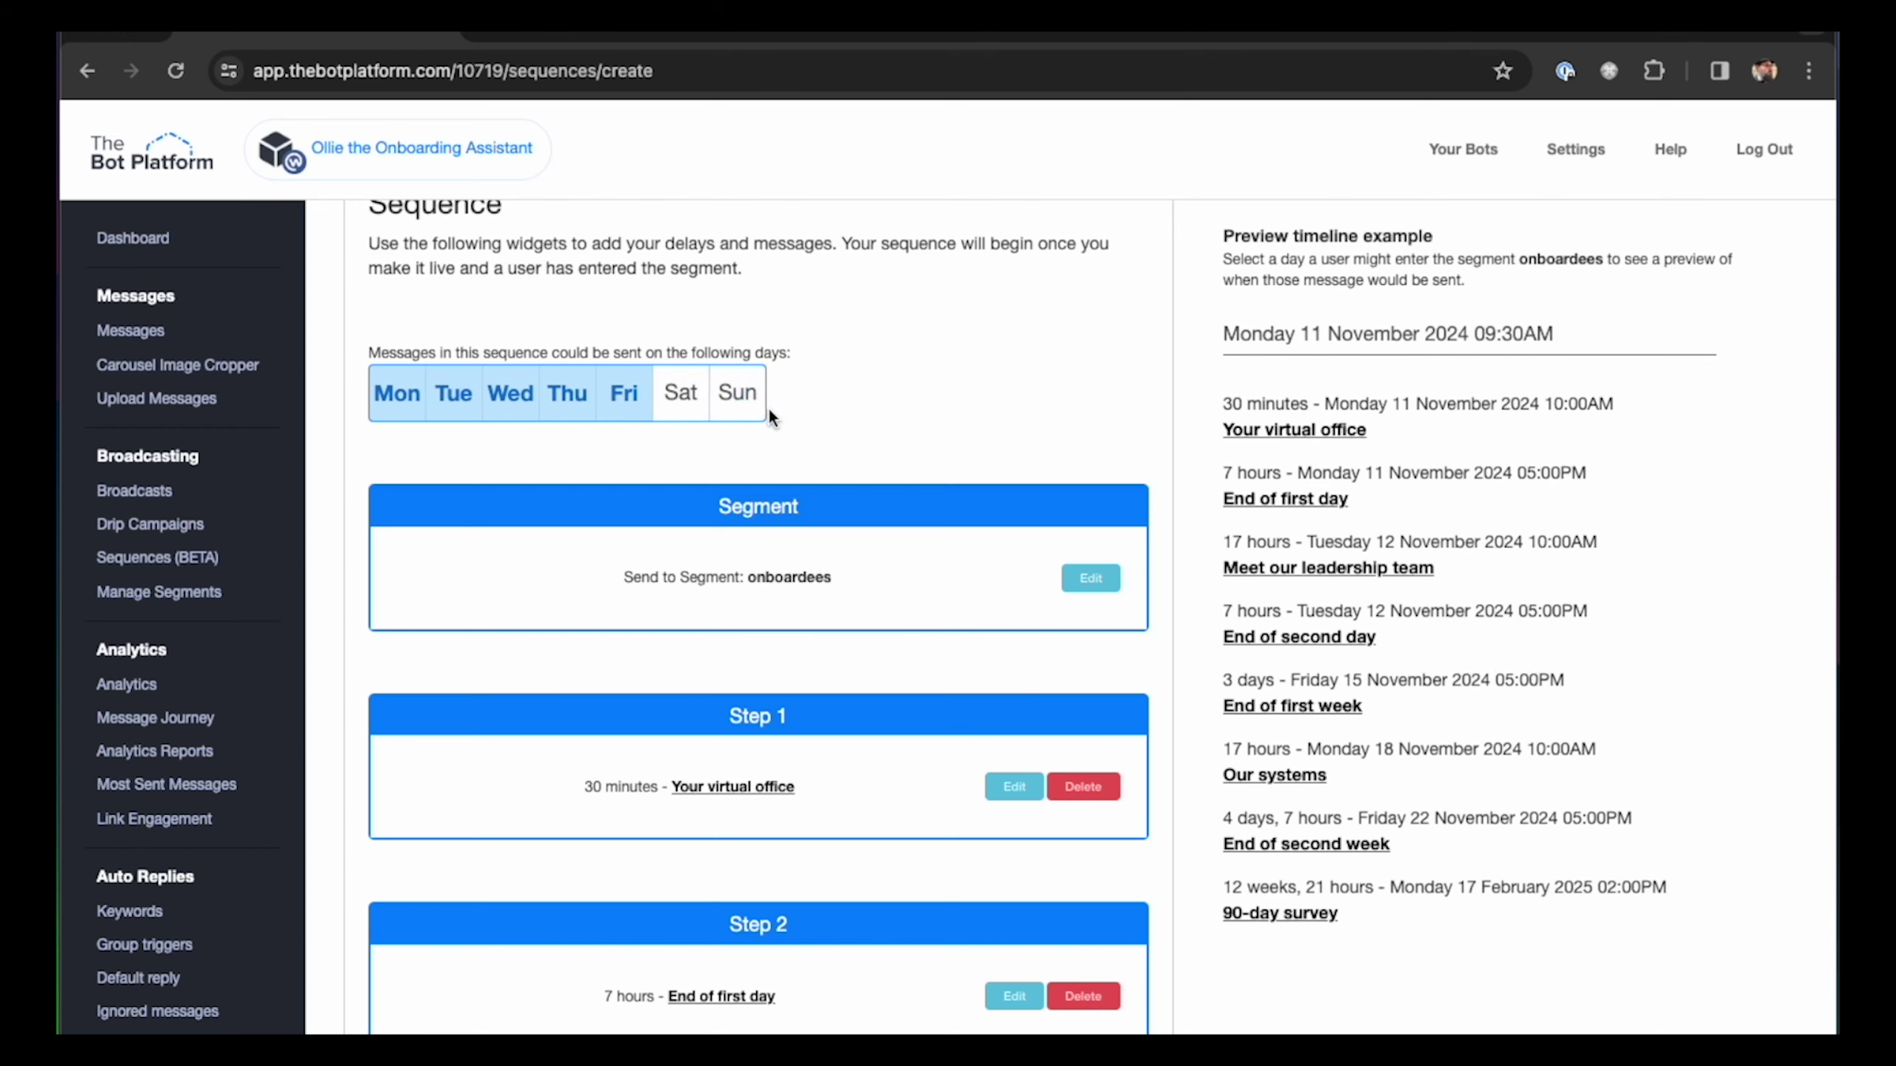
scroll(1188, 499, "down", 8)
scroll(1110, 496, "down", 10)
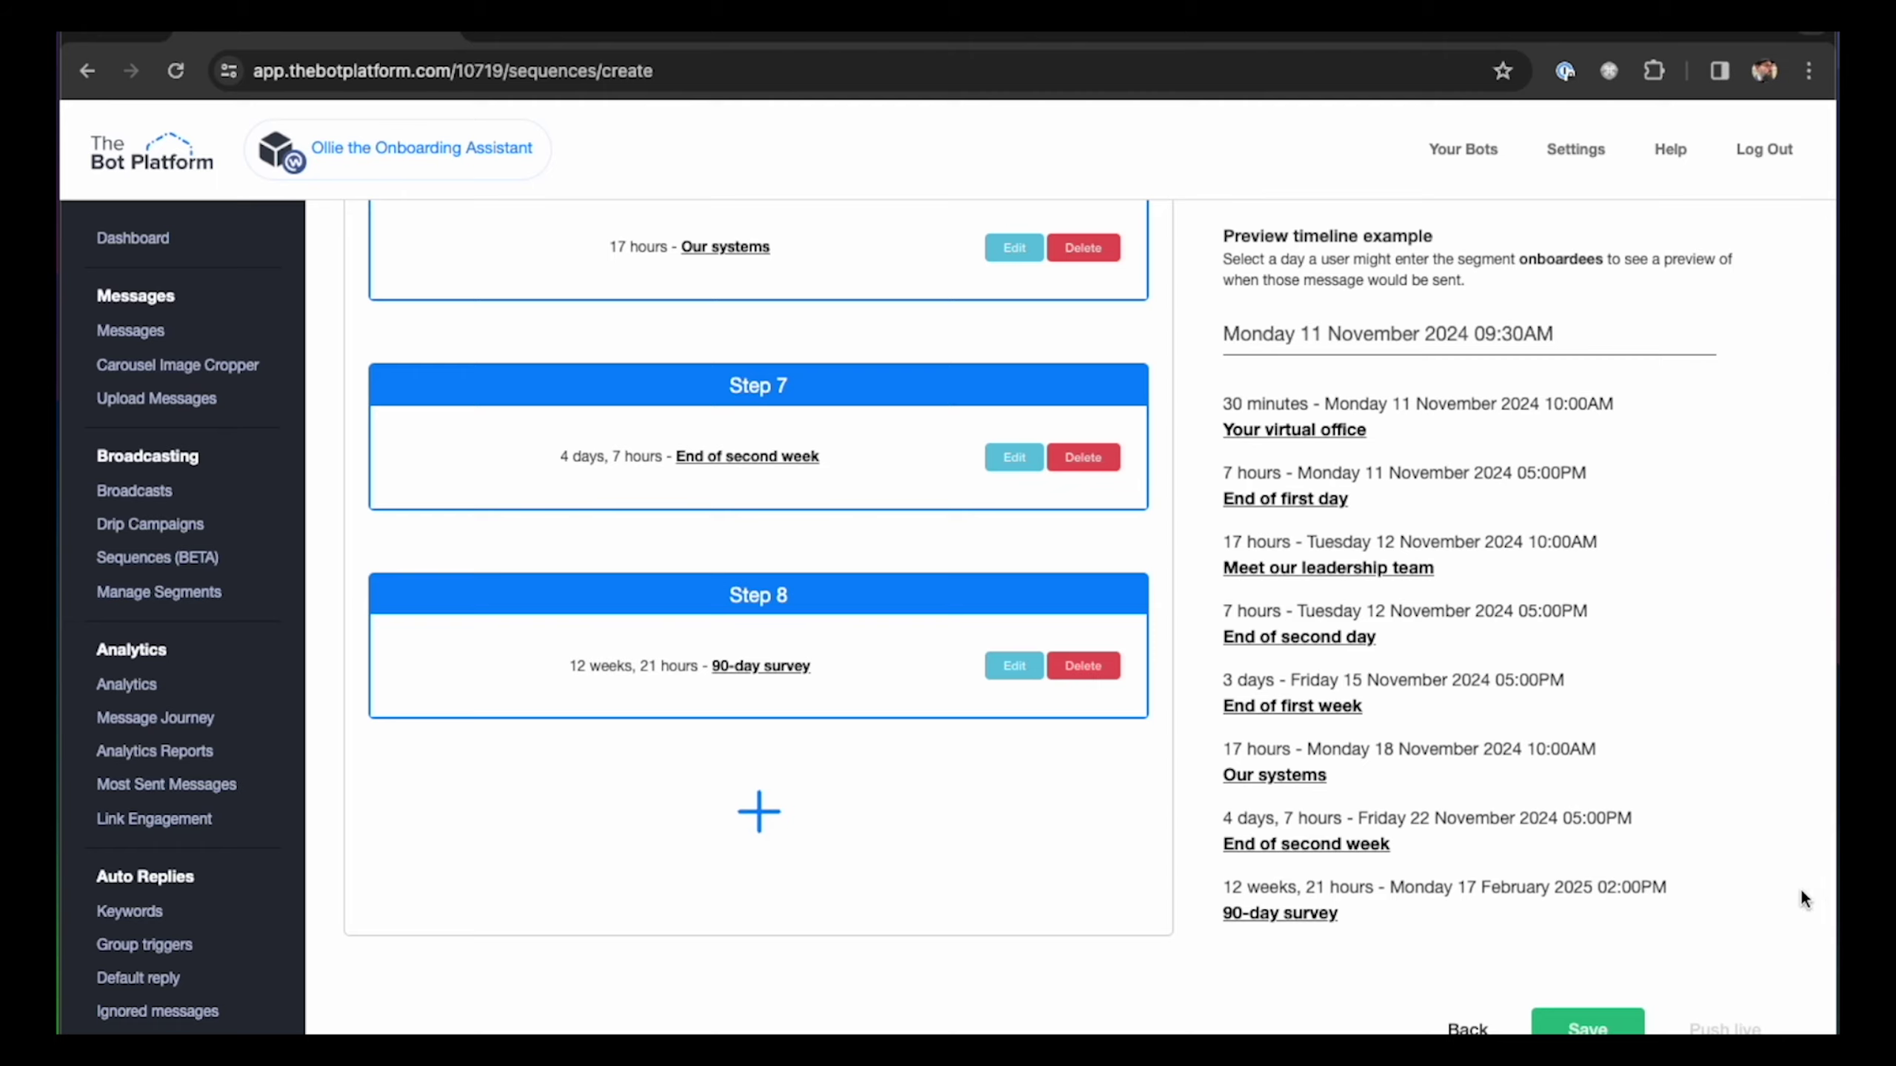
scroll(1556, 826, "up", 10)
scroll(1555, 827, "up", 10)
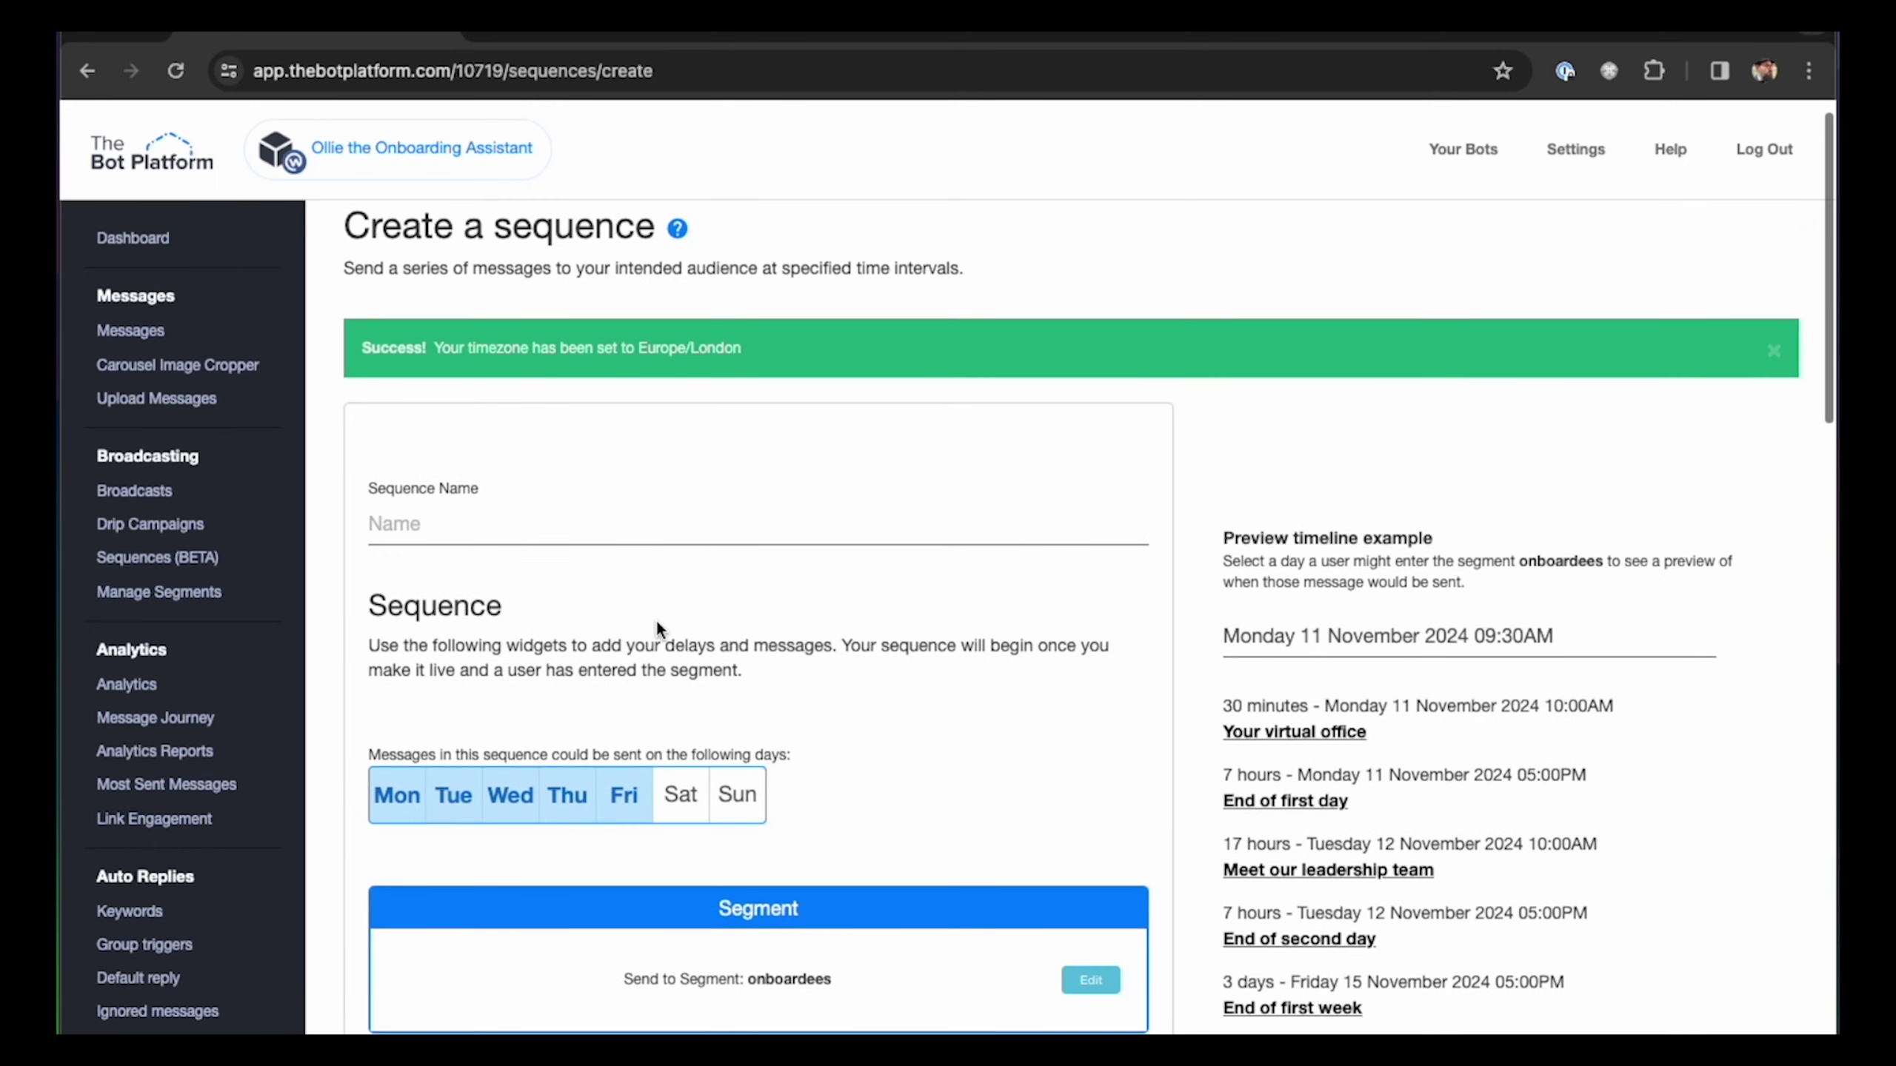
Step: Name the sequence 'Sequence for onboarding'
scroll(1194, 720, "down", 20)
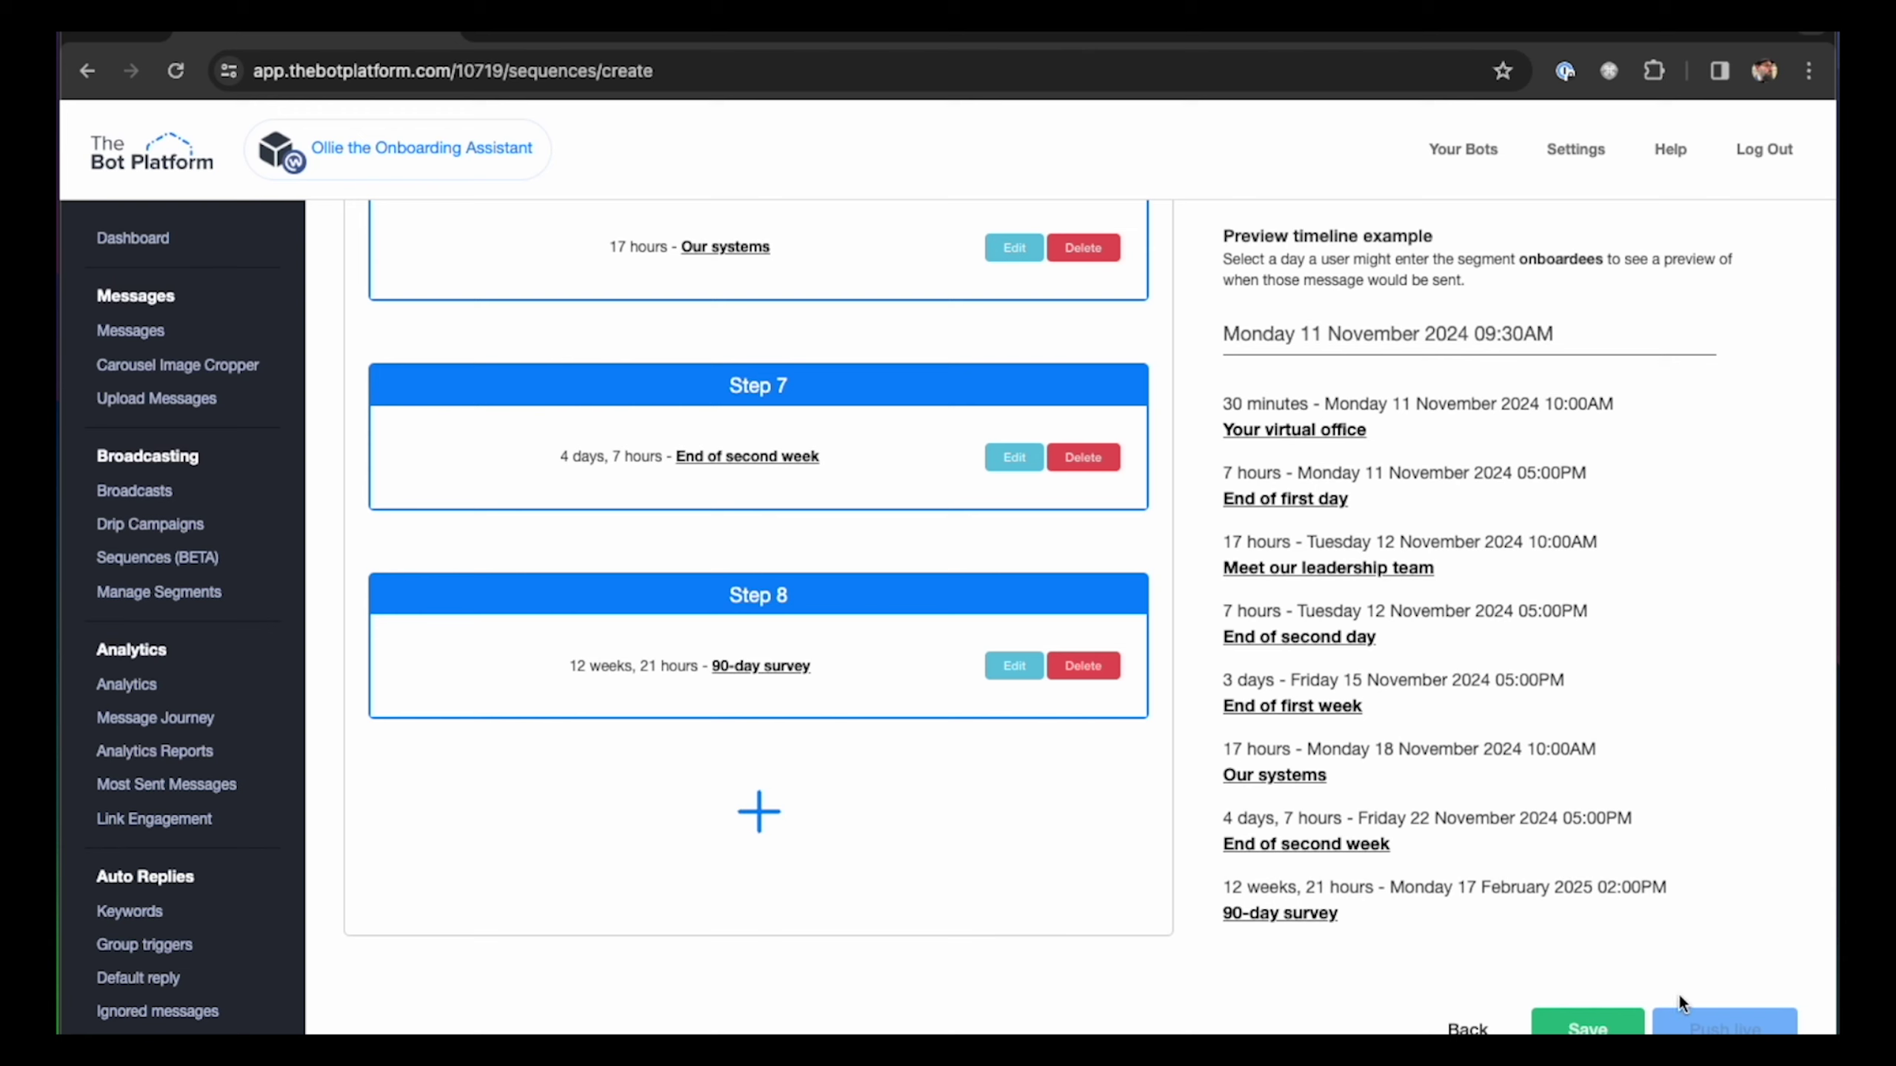
scroll(1638, 1001, "up", 20)
scroll(1682, 996, "up", 5)
left_click(521, 575)
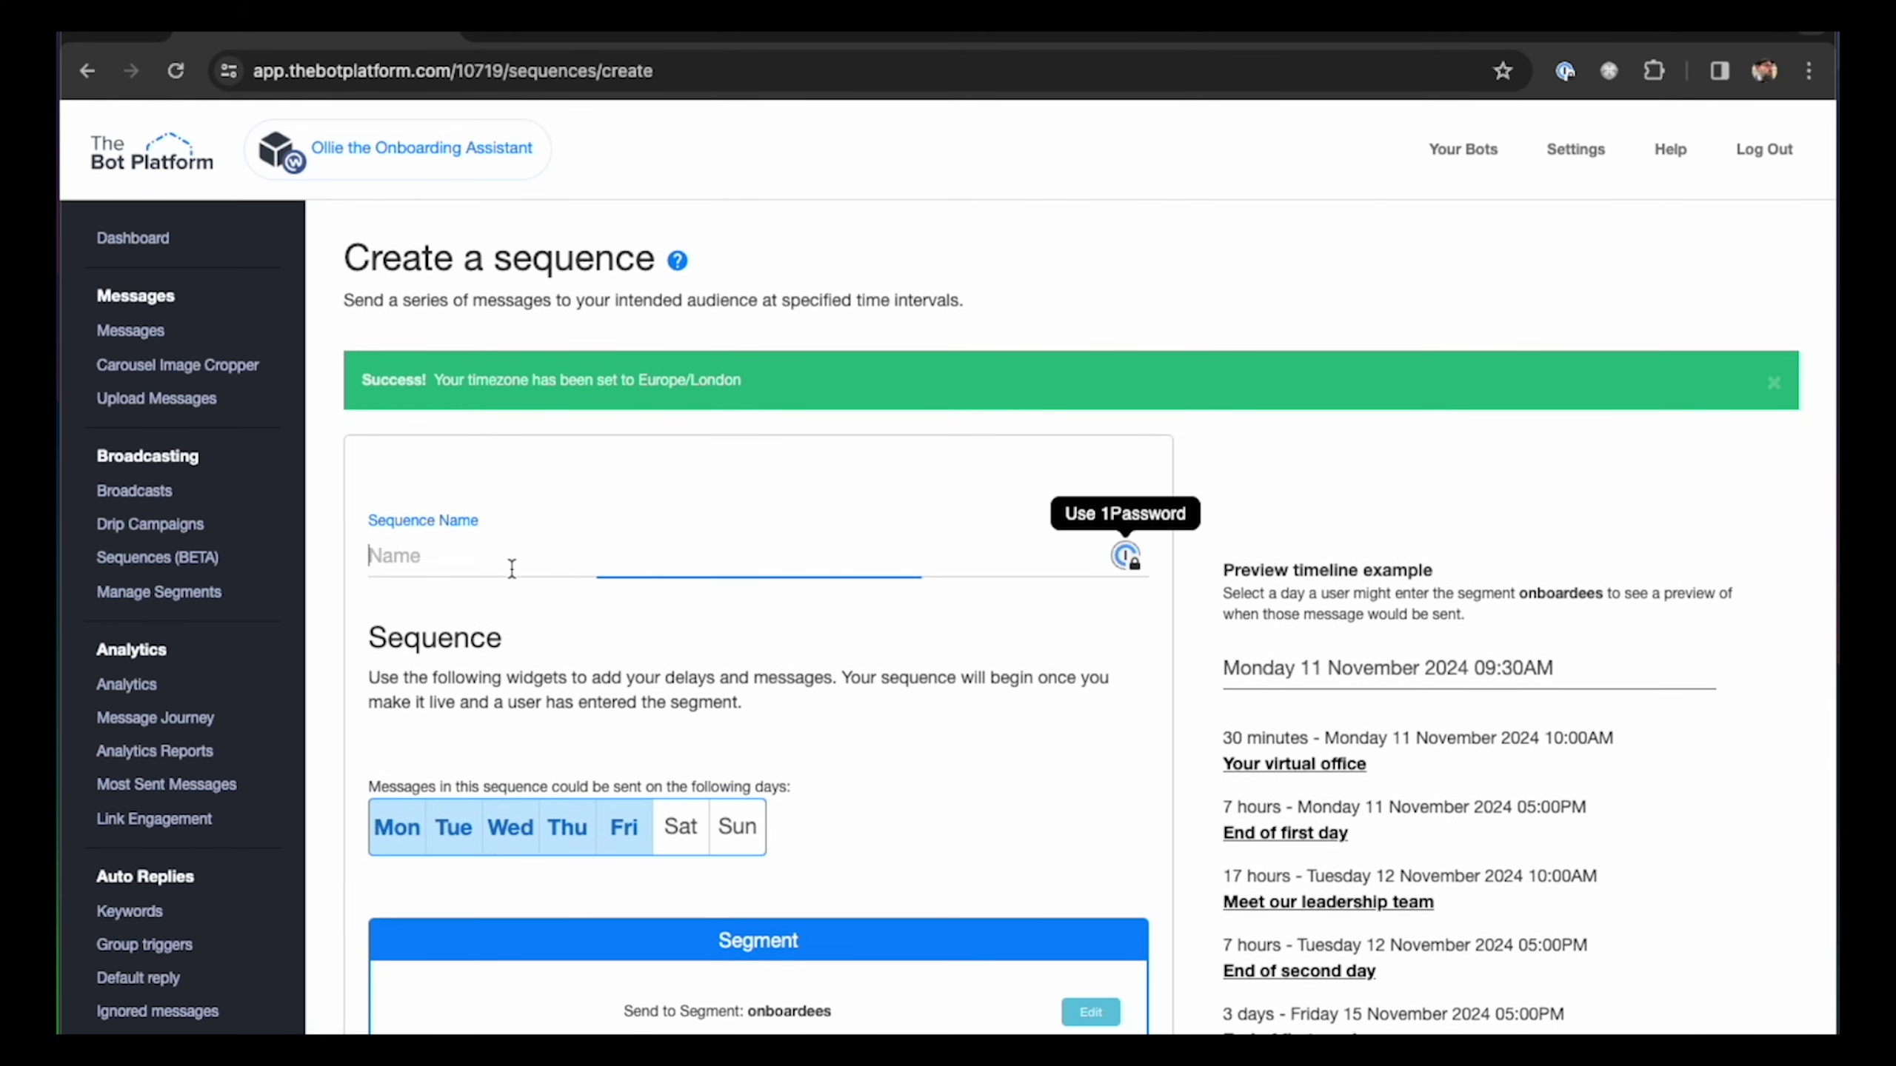
type("Sq")
key("BackSpace")
type("equence ")
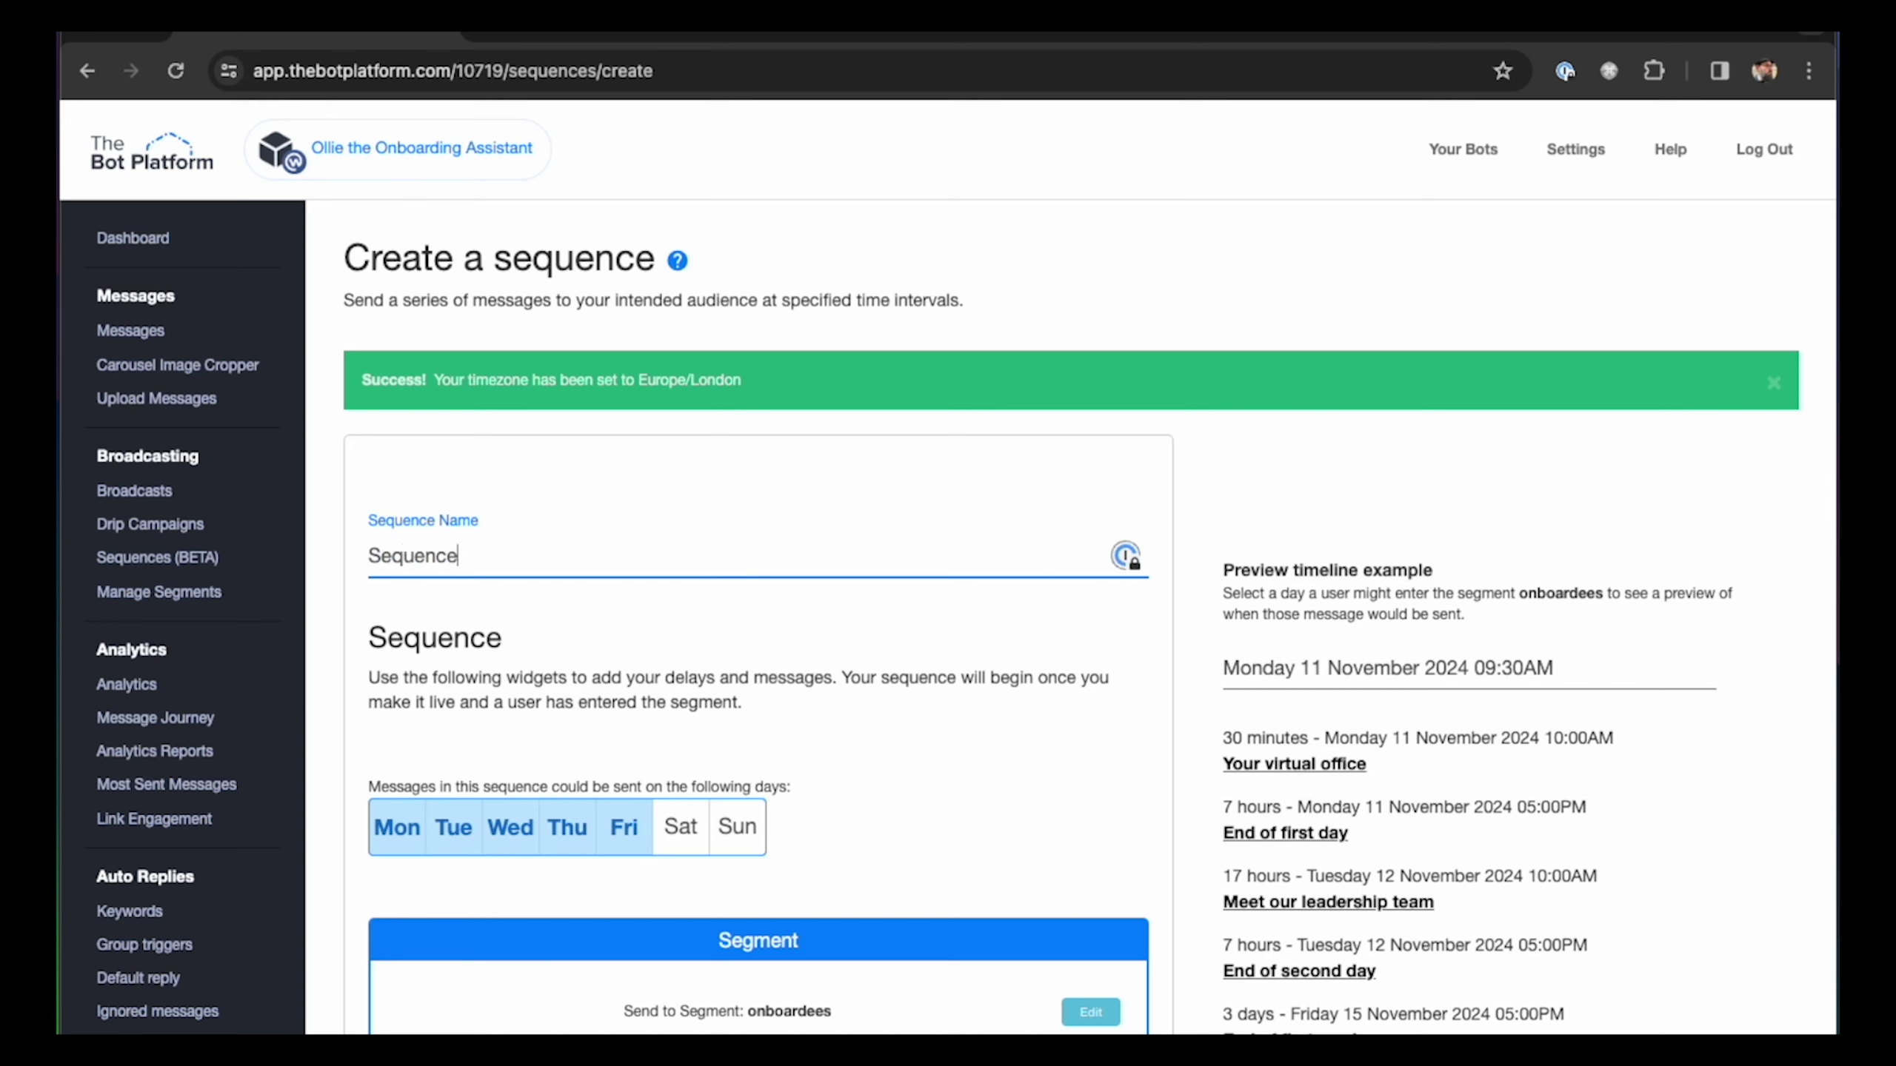
type("for onboarding")
Step: Push the sequence live and confirm in the dialog
scroll(986, 798, "down", 15)
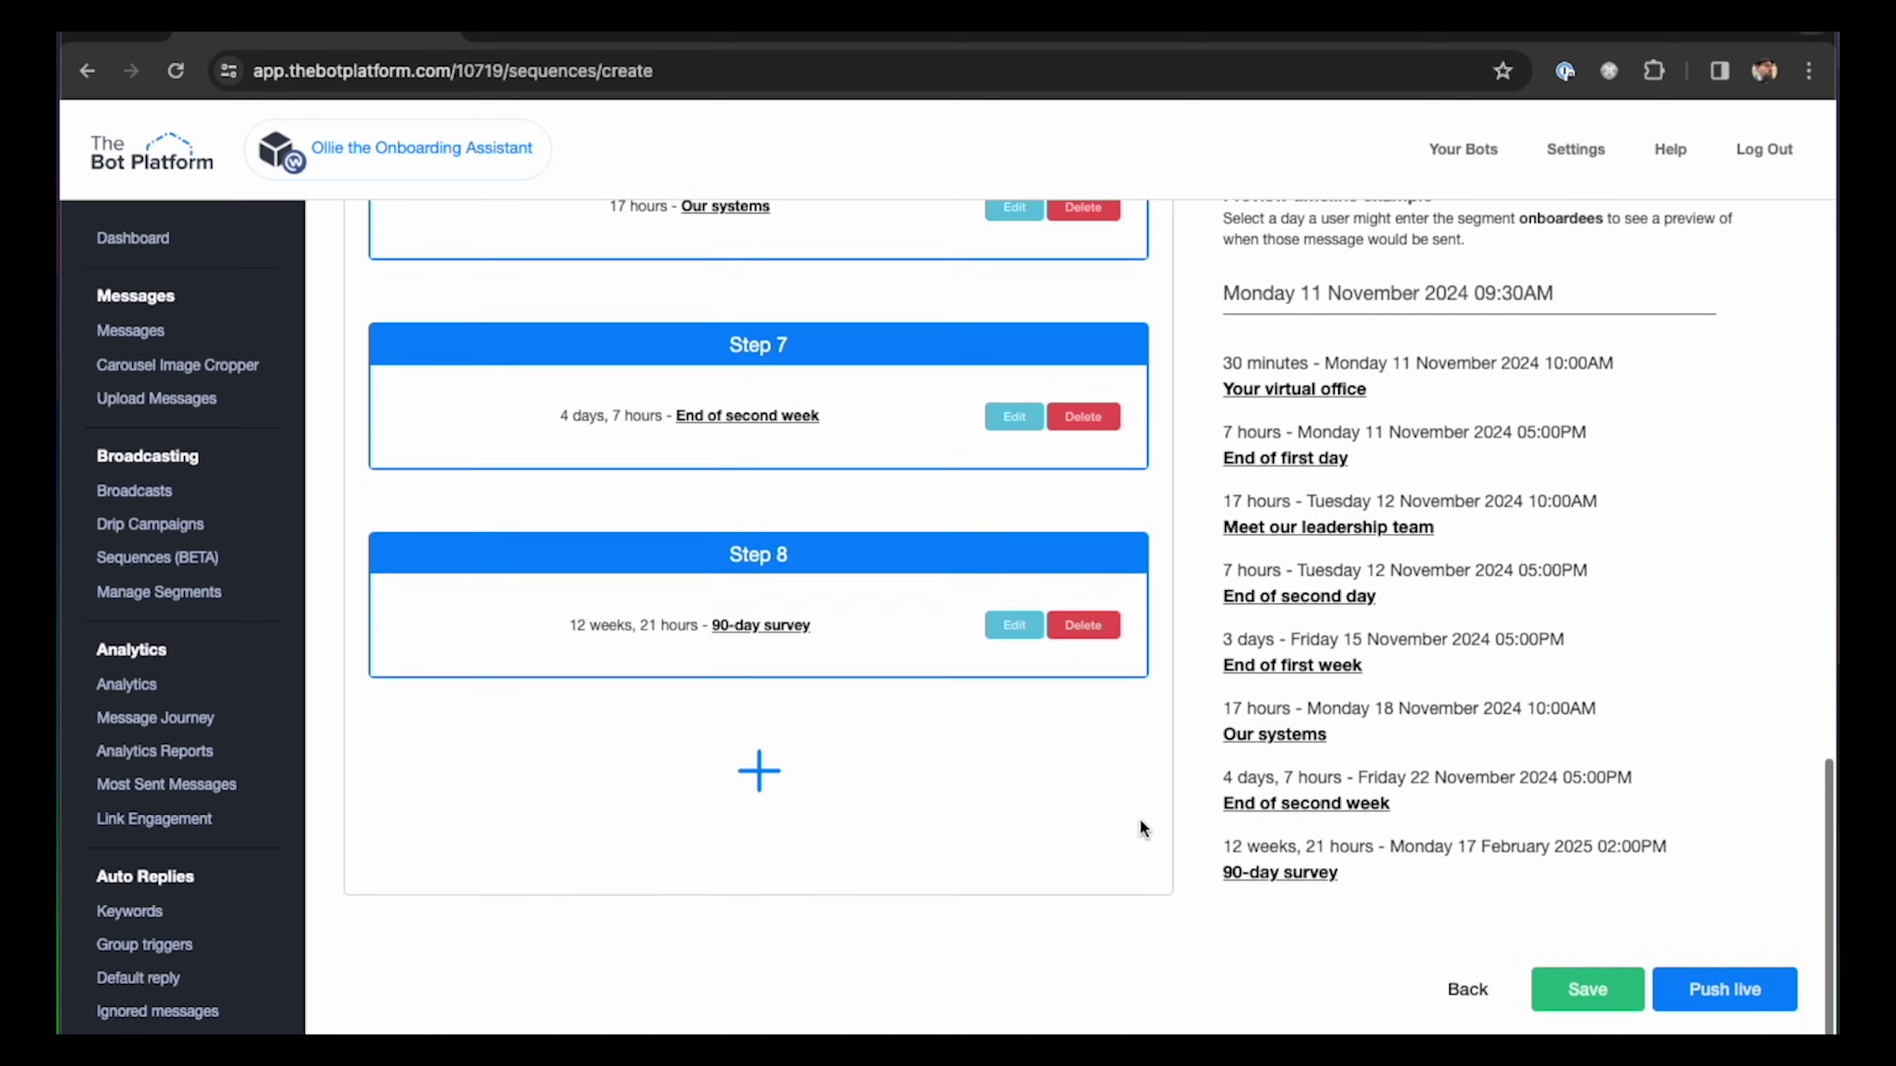
left_click(1738, 1028)
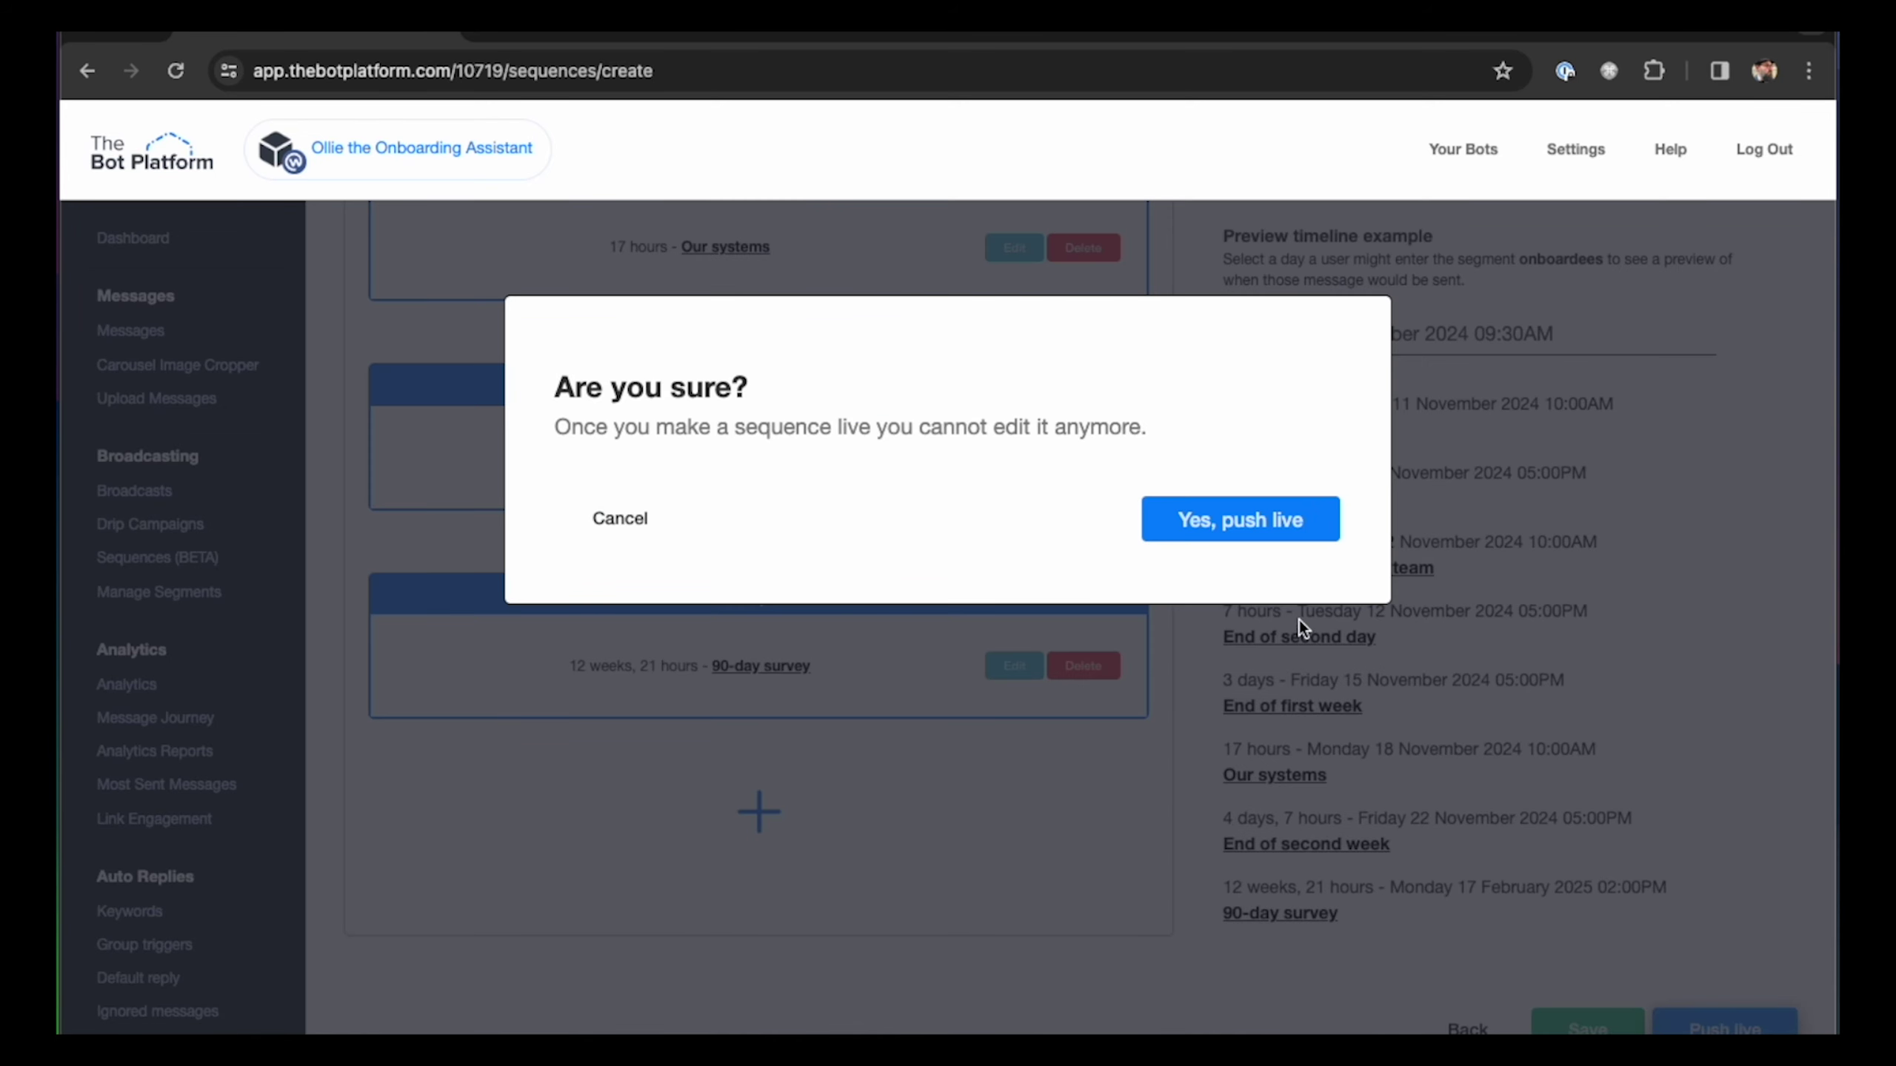
left_click(1273, 534)
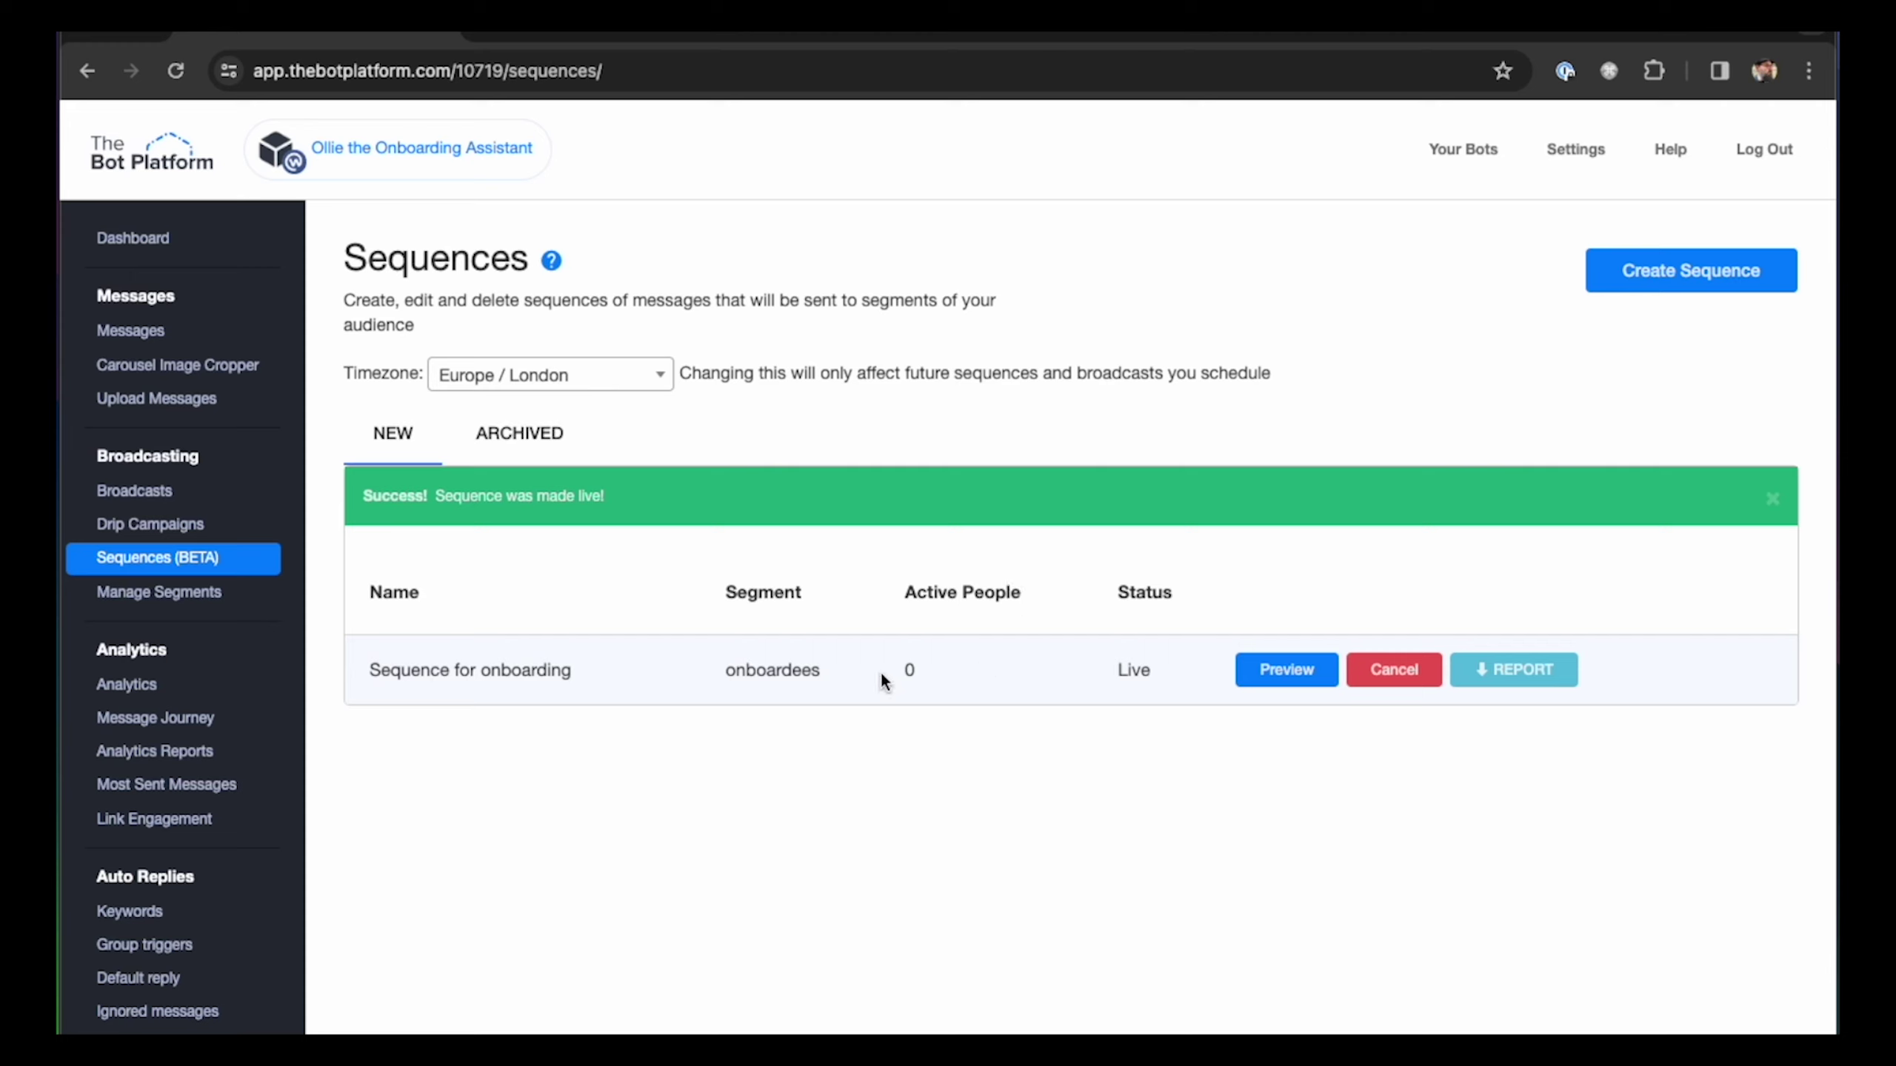
double_click(911, 666)
left_click(901, 675)
left_click(1284, 670)
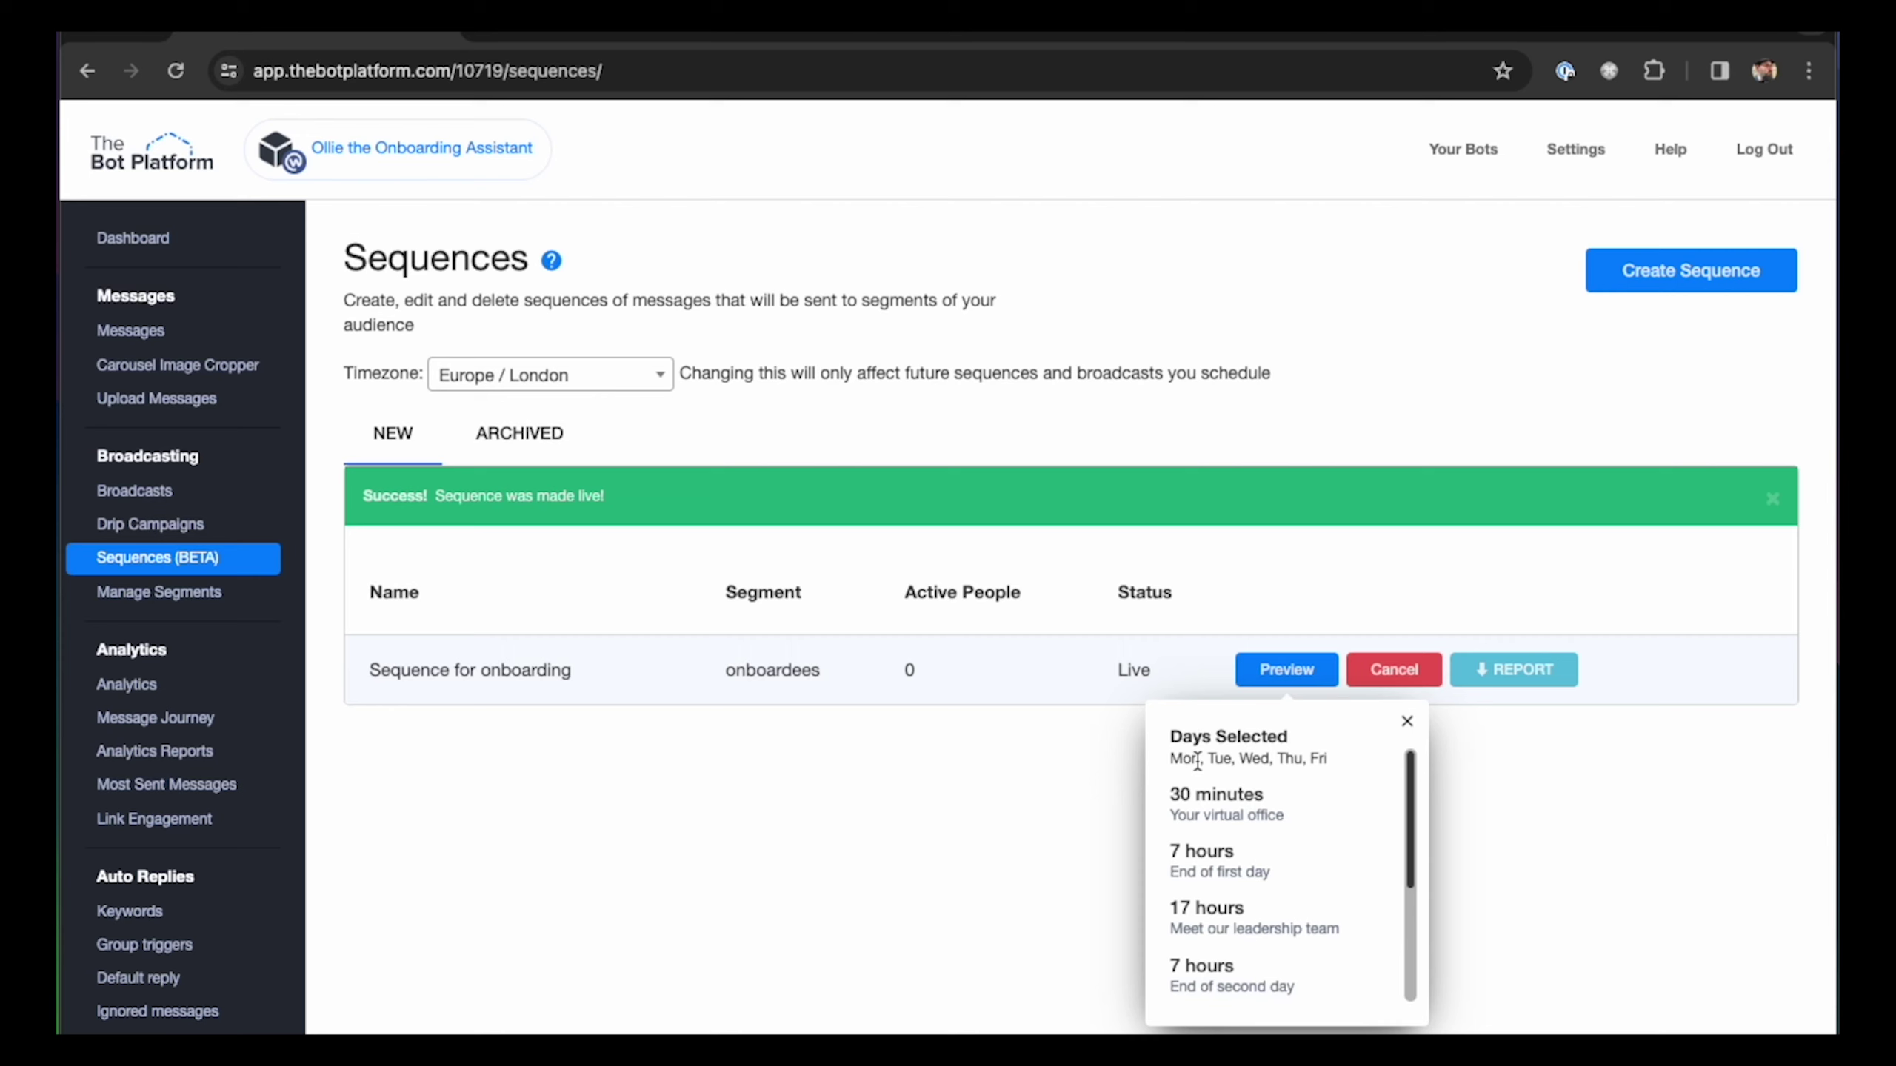
scroll(1322, 768, "down", 4)
scroll(1224, 843, "up", 2)
scroll(1207, 841, "up", 2)
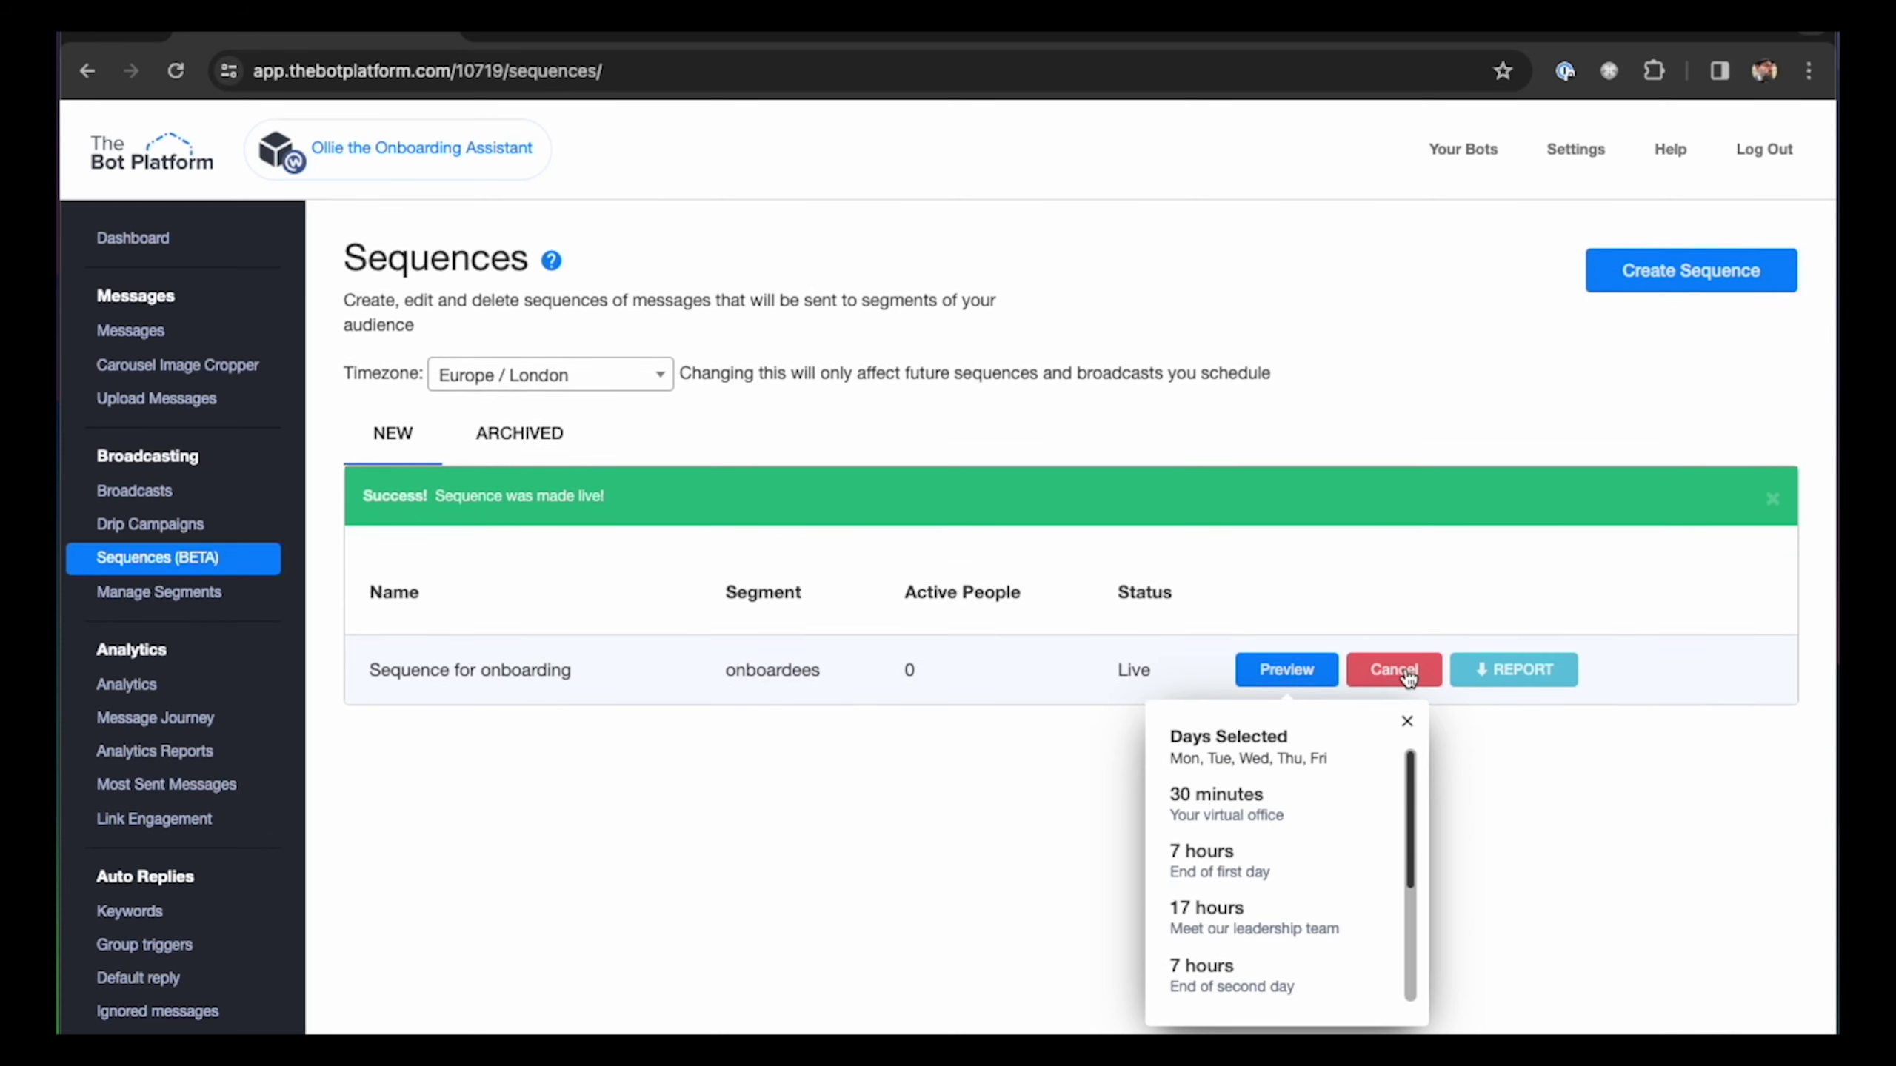
left_click(1407, 721)
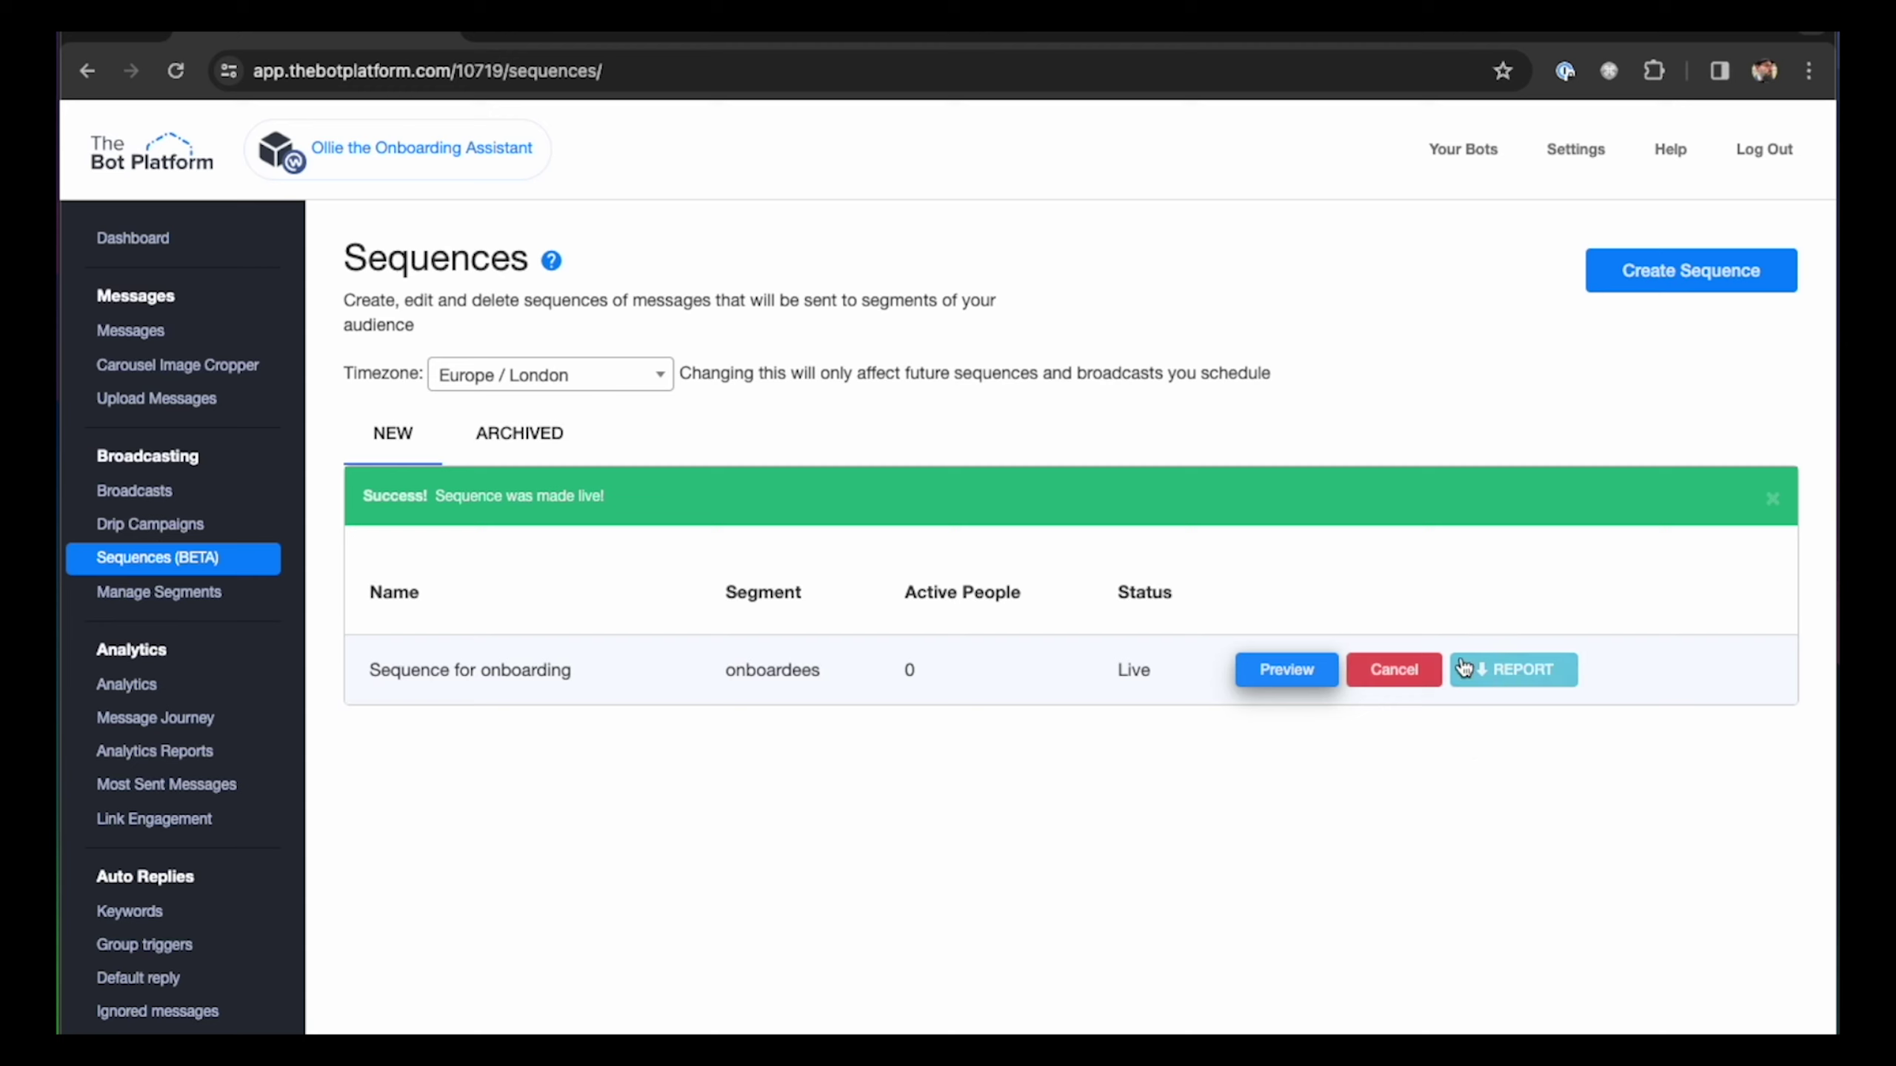
Step: Download the onboarding sequence report, view the CSV in Numbers, then close it
left_click(1514, 673)
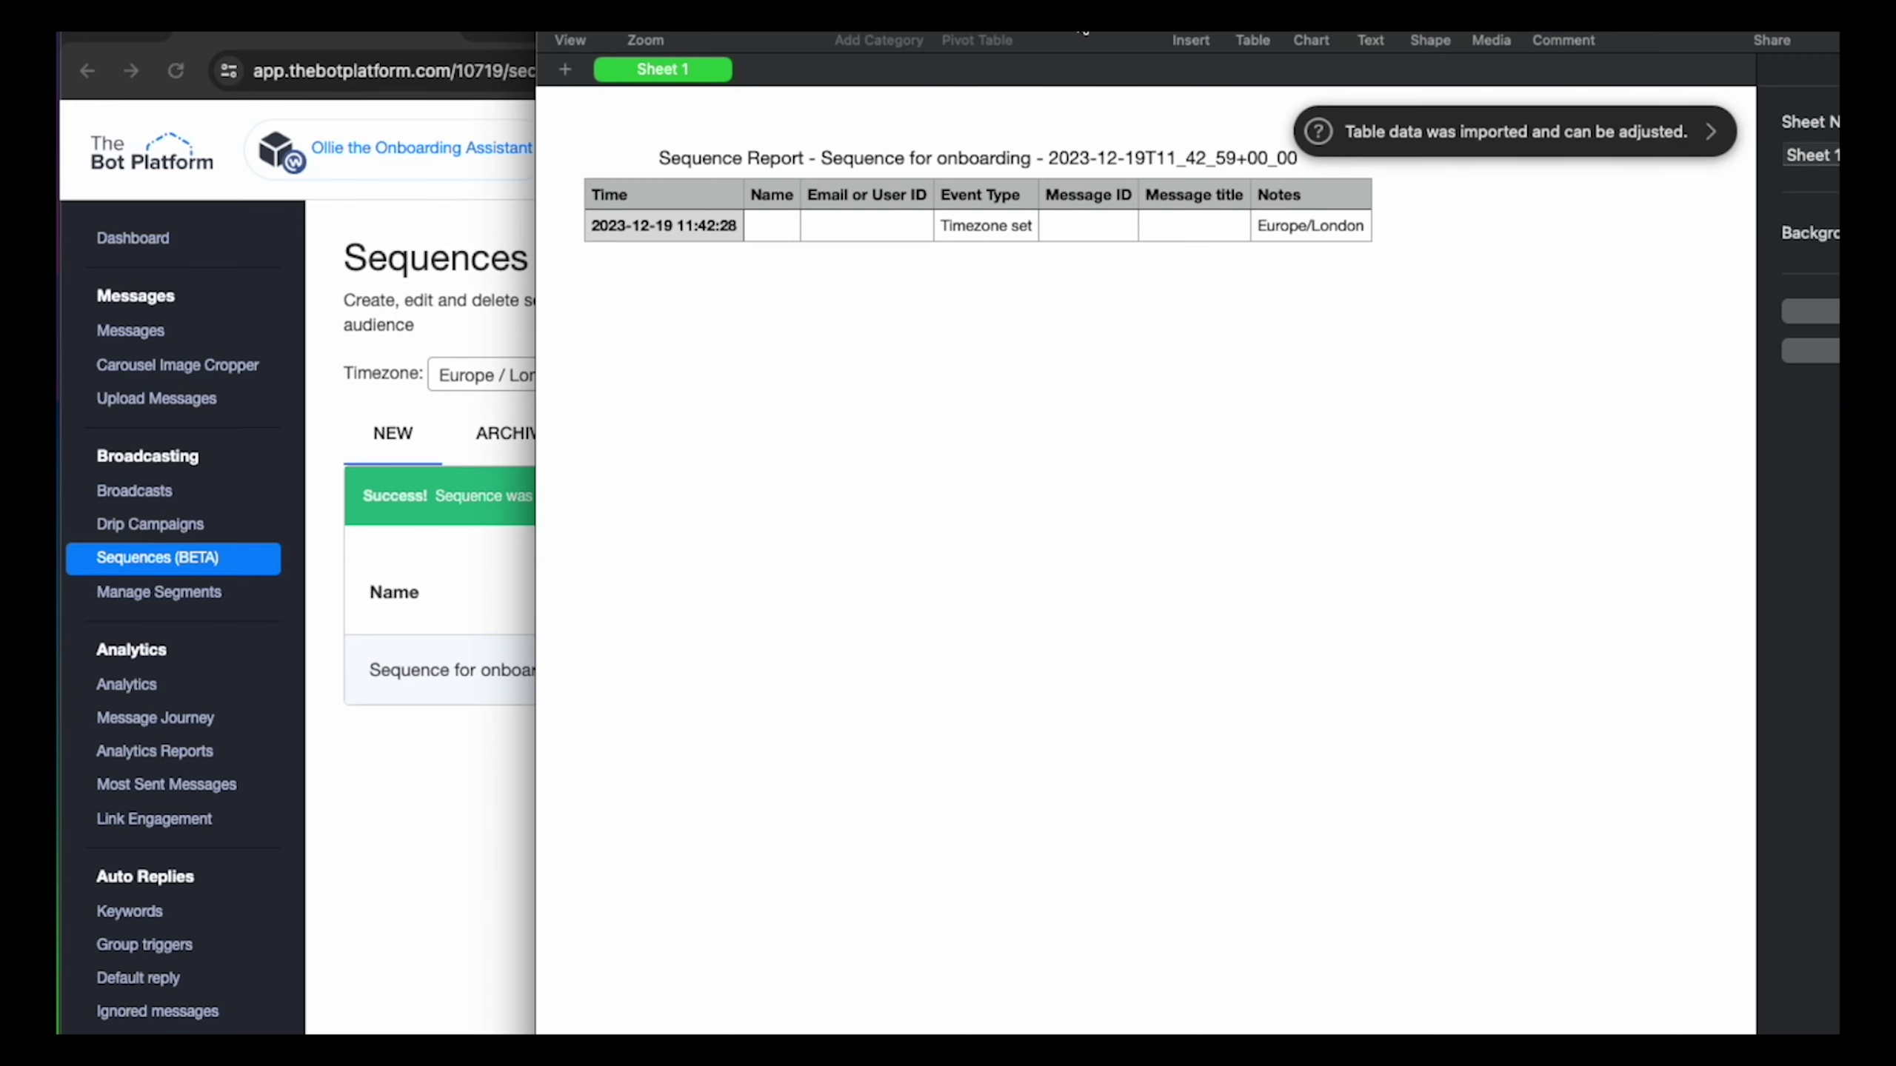
left_click_drag(1078, 36, 714, 42)
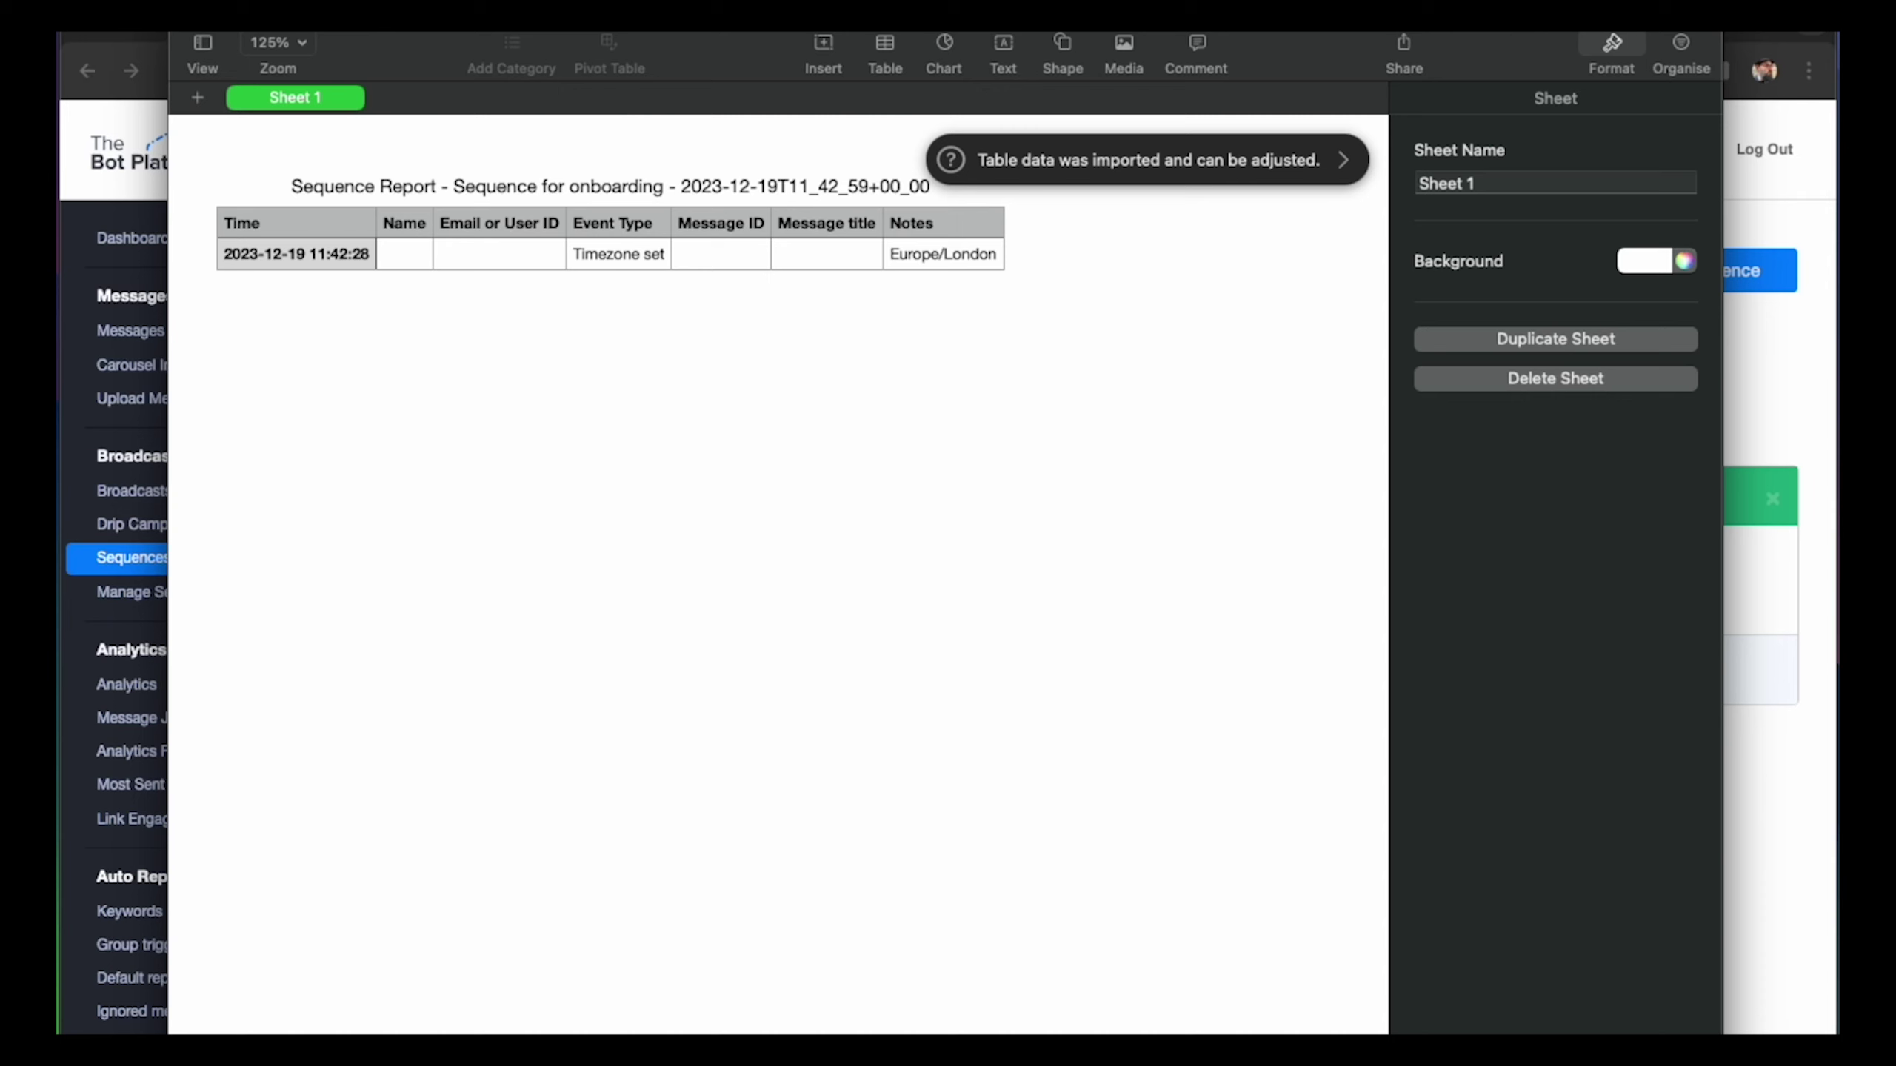
key("super+Tab")
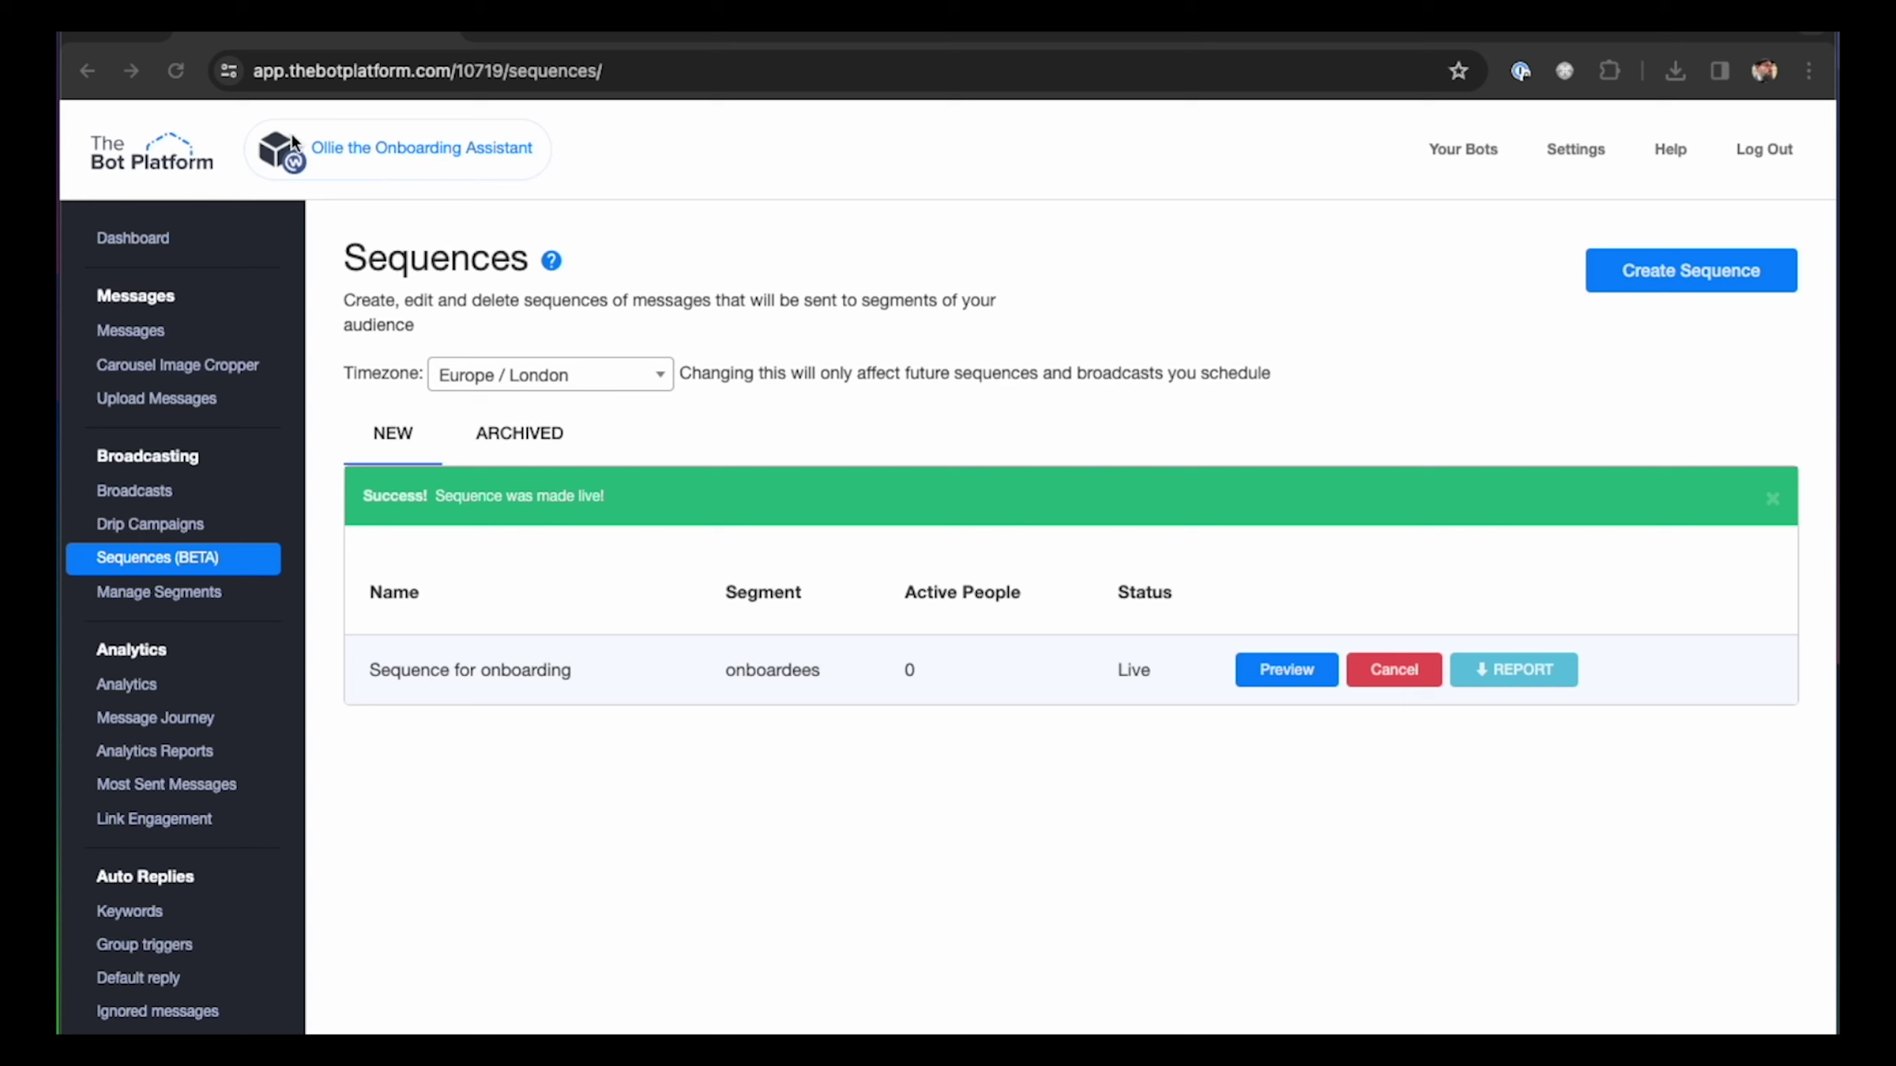
Step: Resave the Welcome Message unchanged and push the bot changes live
left_click(161, 331)
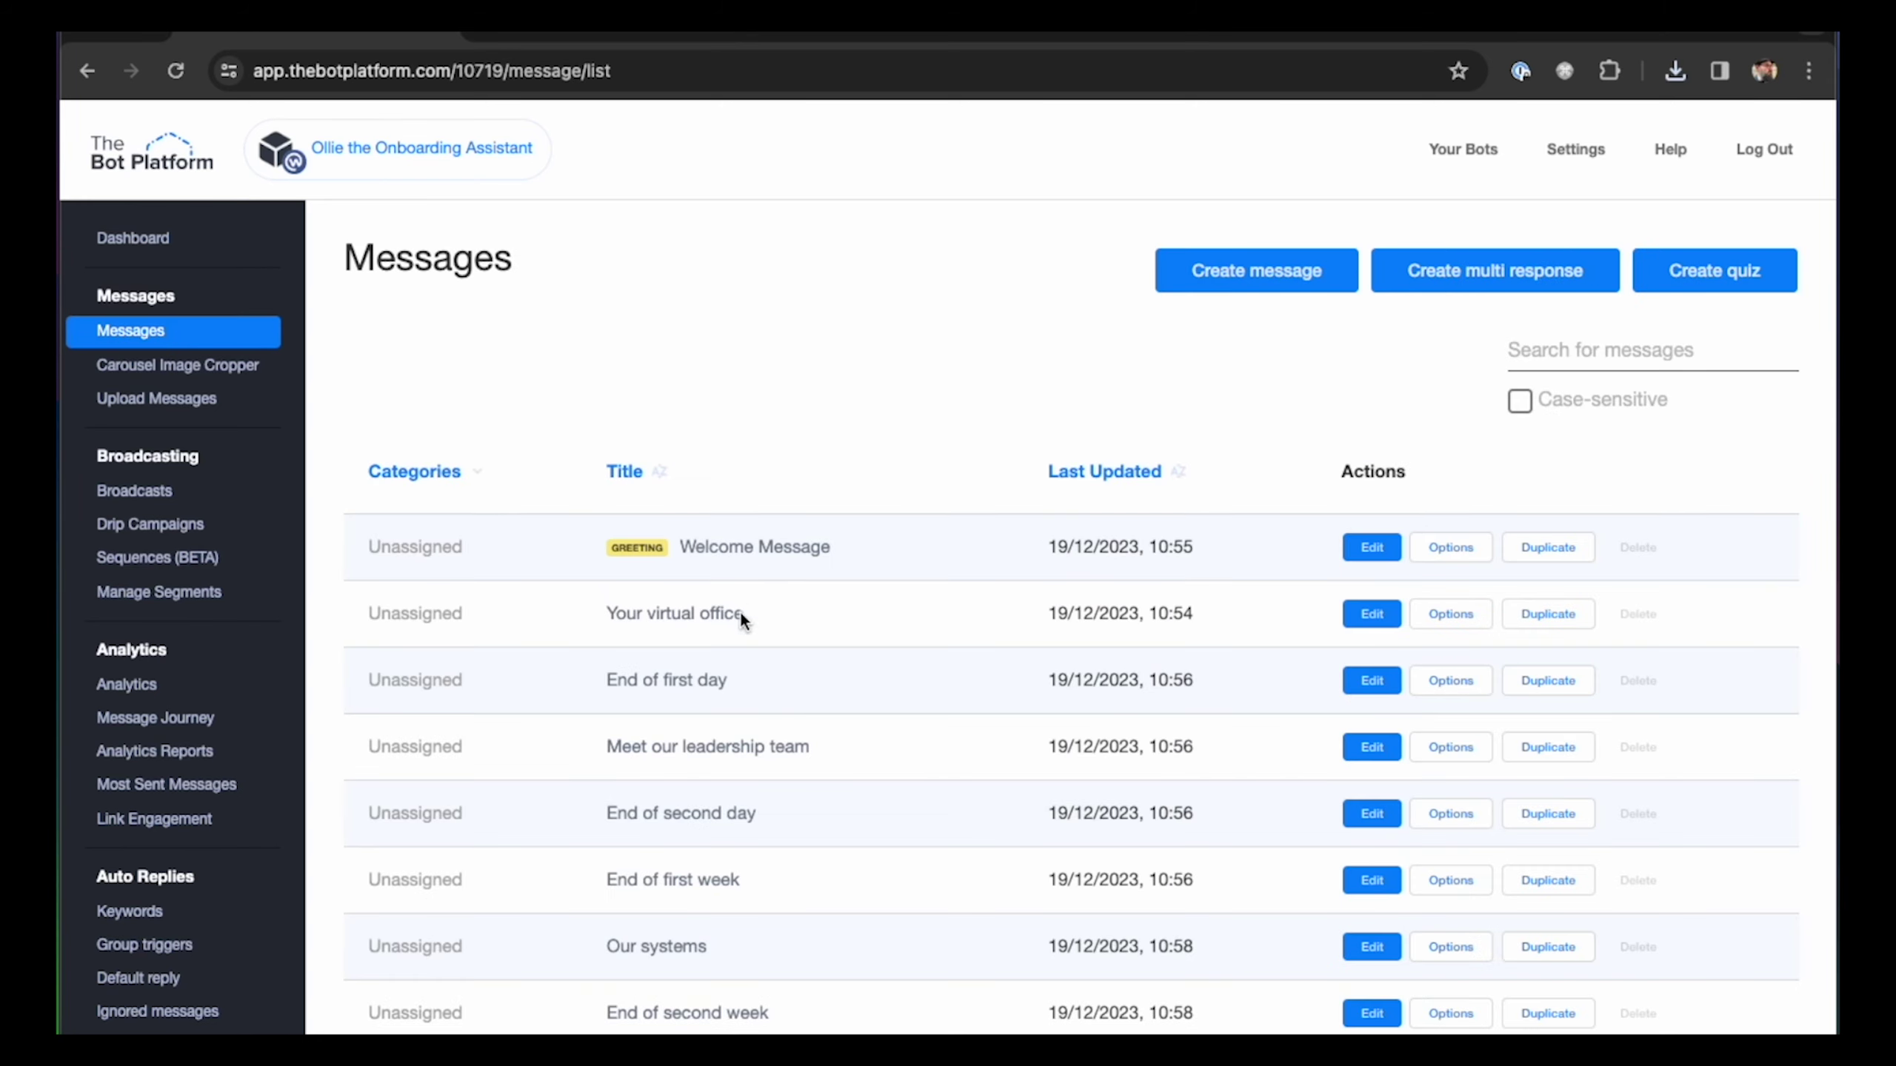
left_click(753, 546)
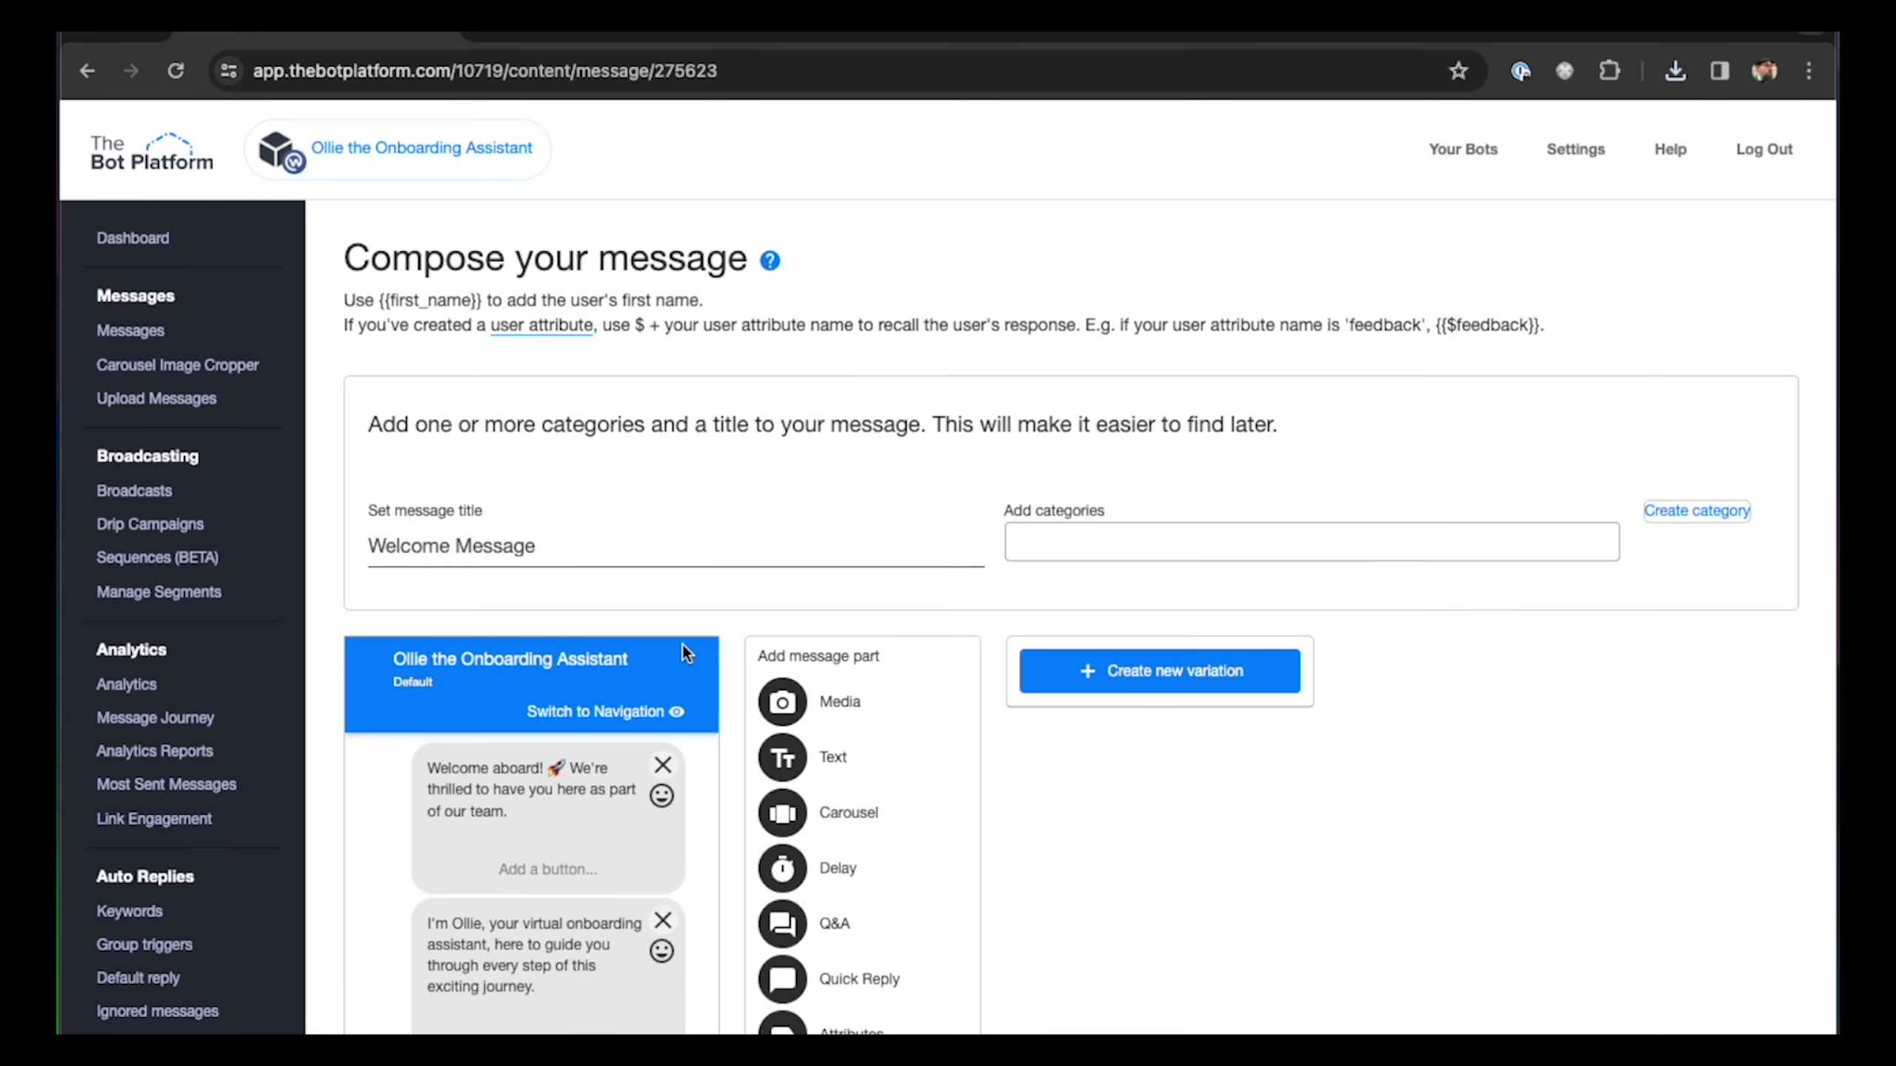
scroll(714, 655, "down", 10)
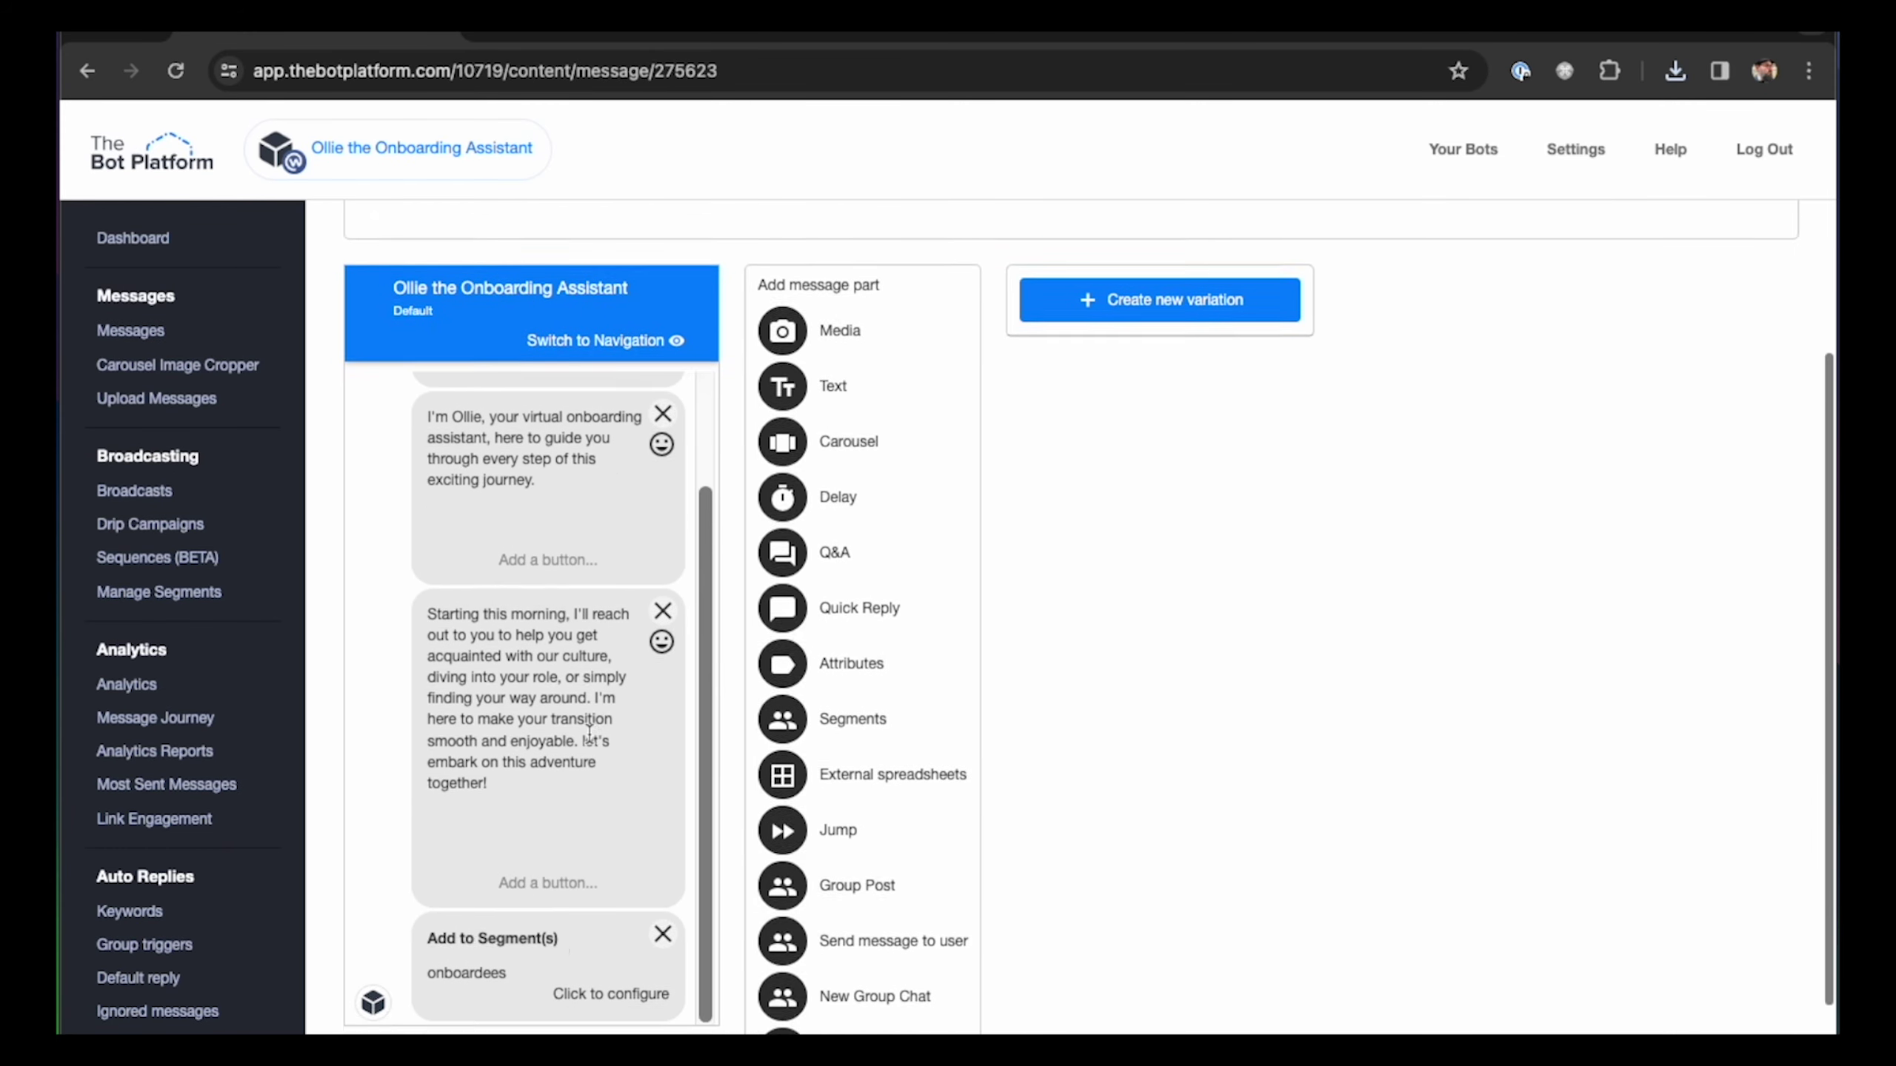
scroll(585, 742, "up", 8)
scroll(600, 707, "down", 3)
scroll(599, 707, "down", 3)
scroll(596, 746, "up", 5)
scroll(592, 782, "down", 5)
scroll(522, 896, "up", 1)
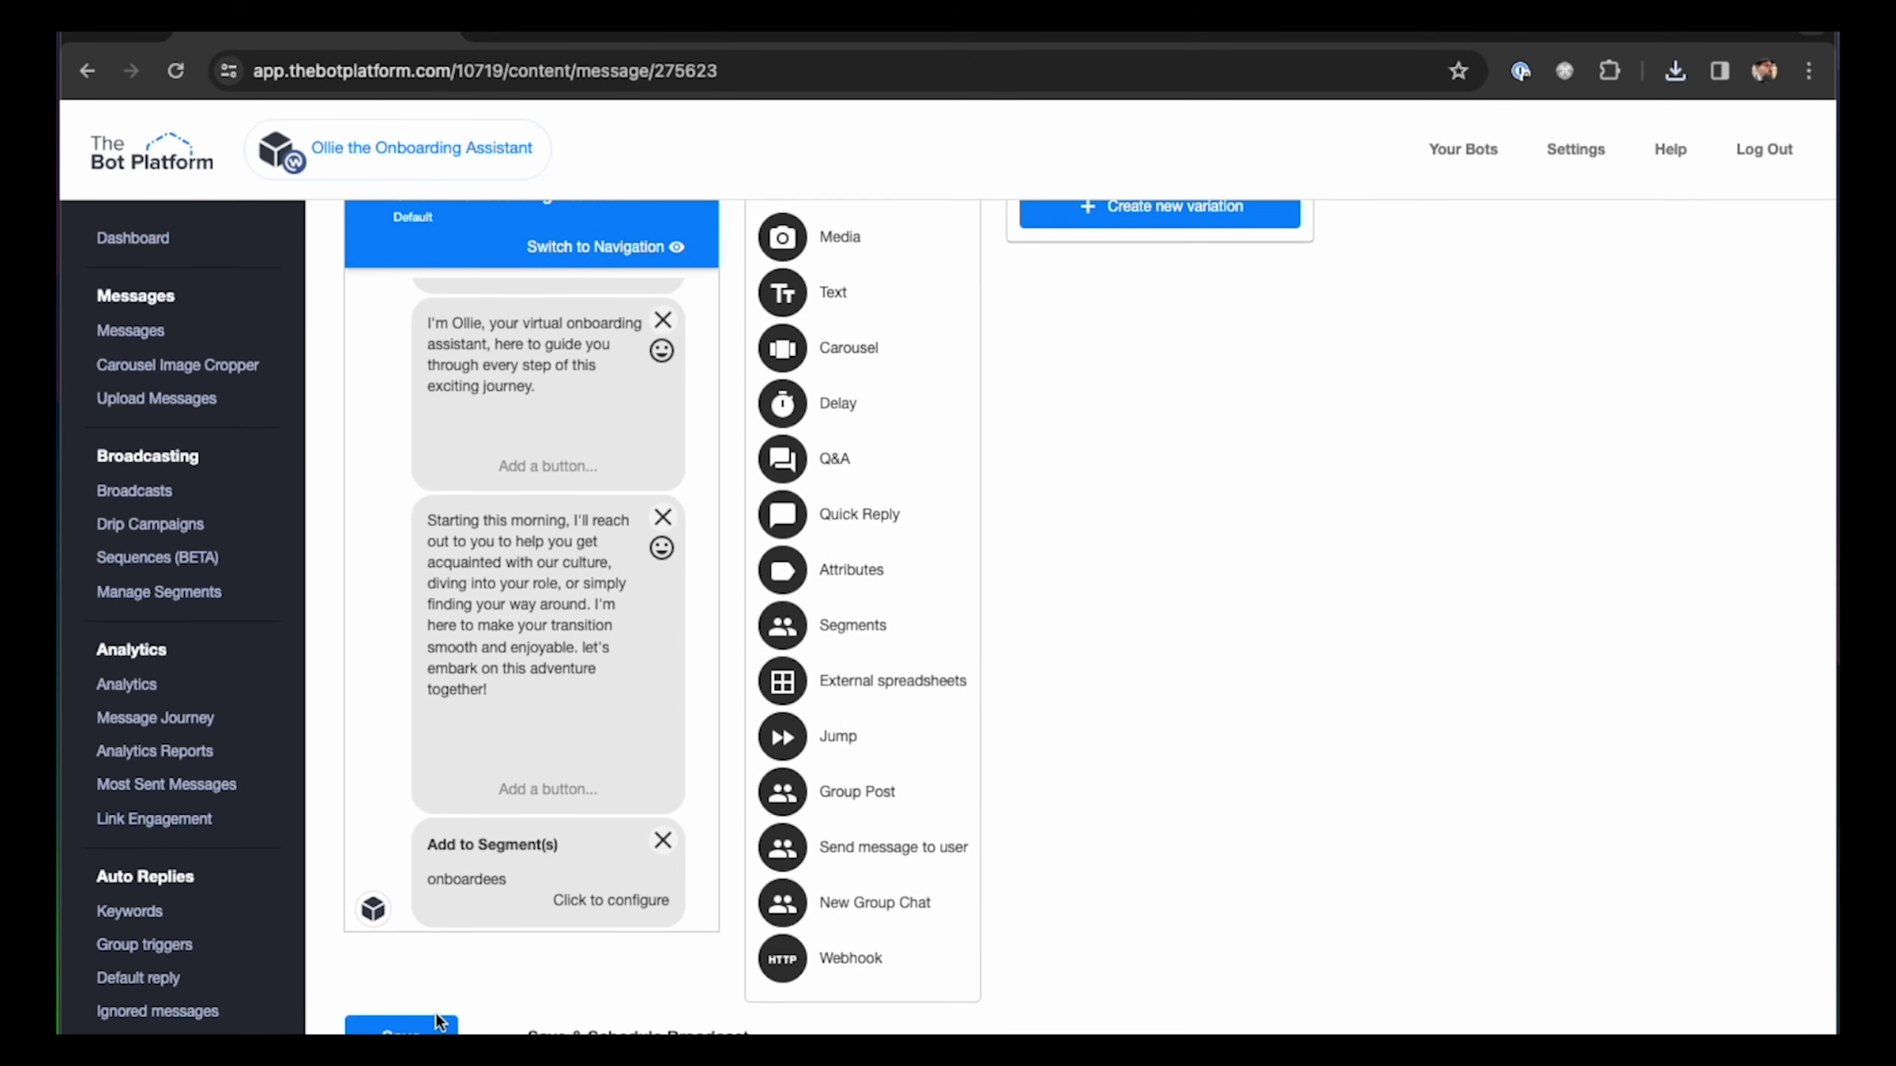
left_click(401, 1030)
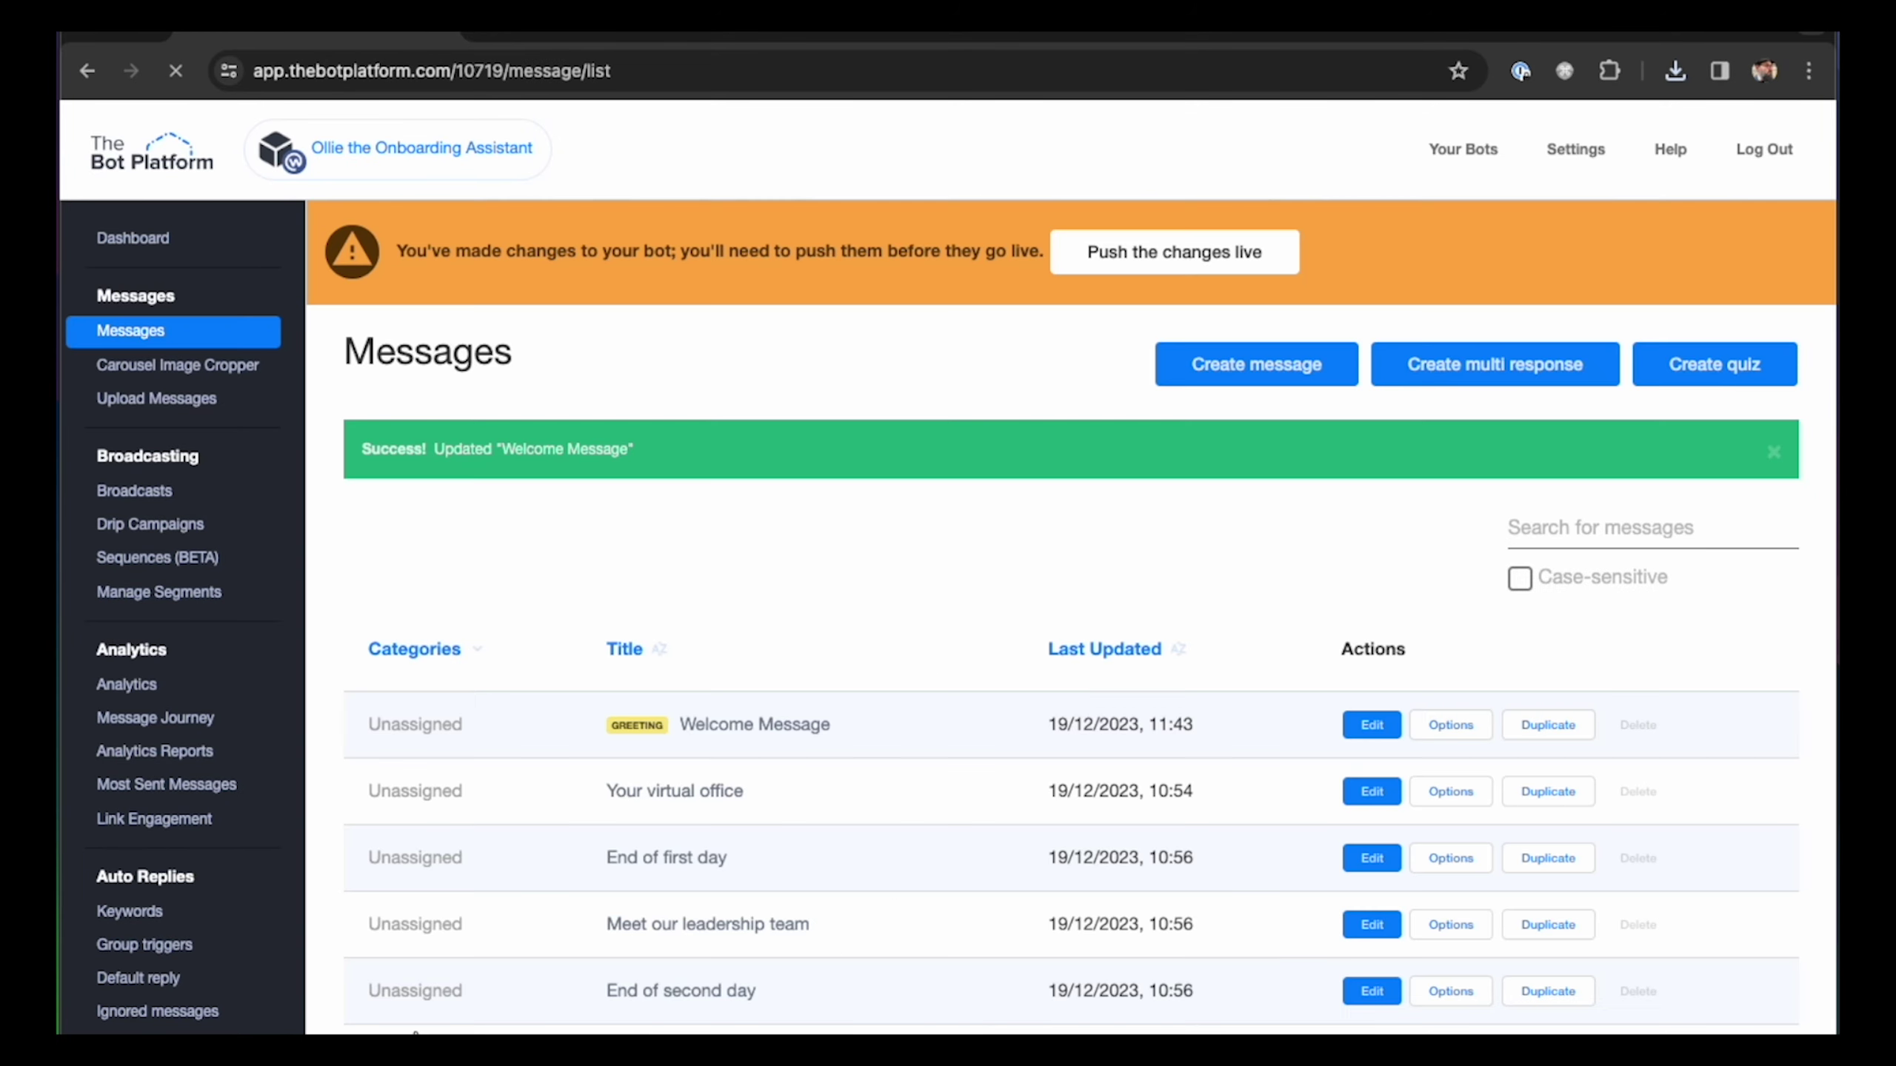
left_click(1111, 274)
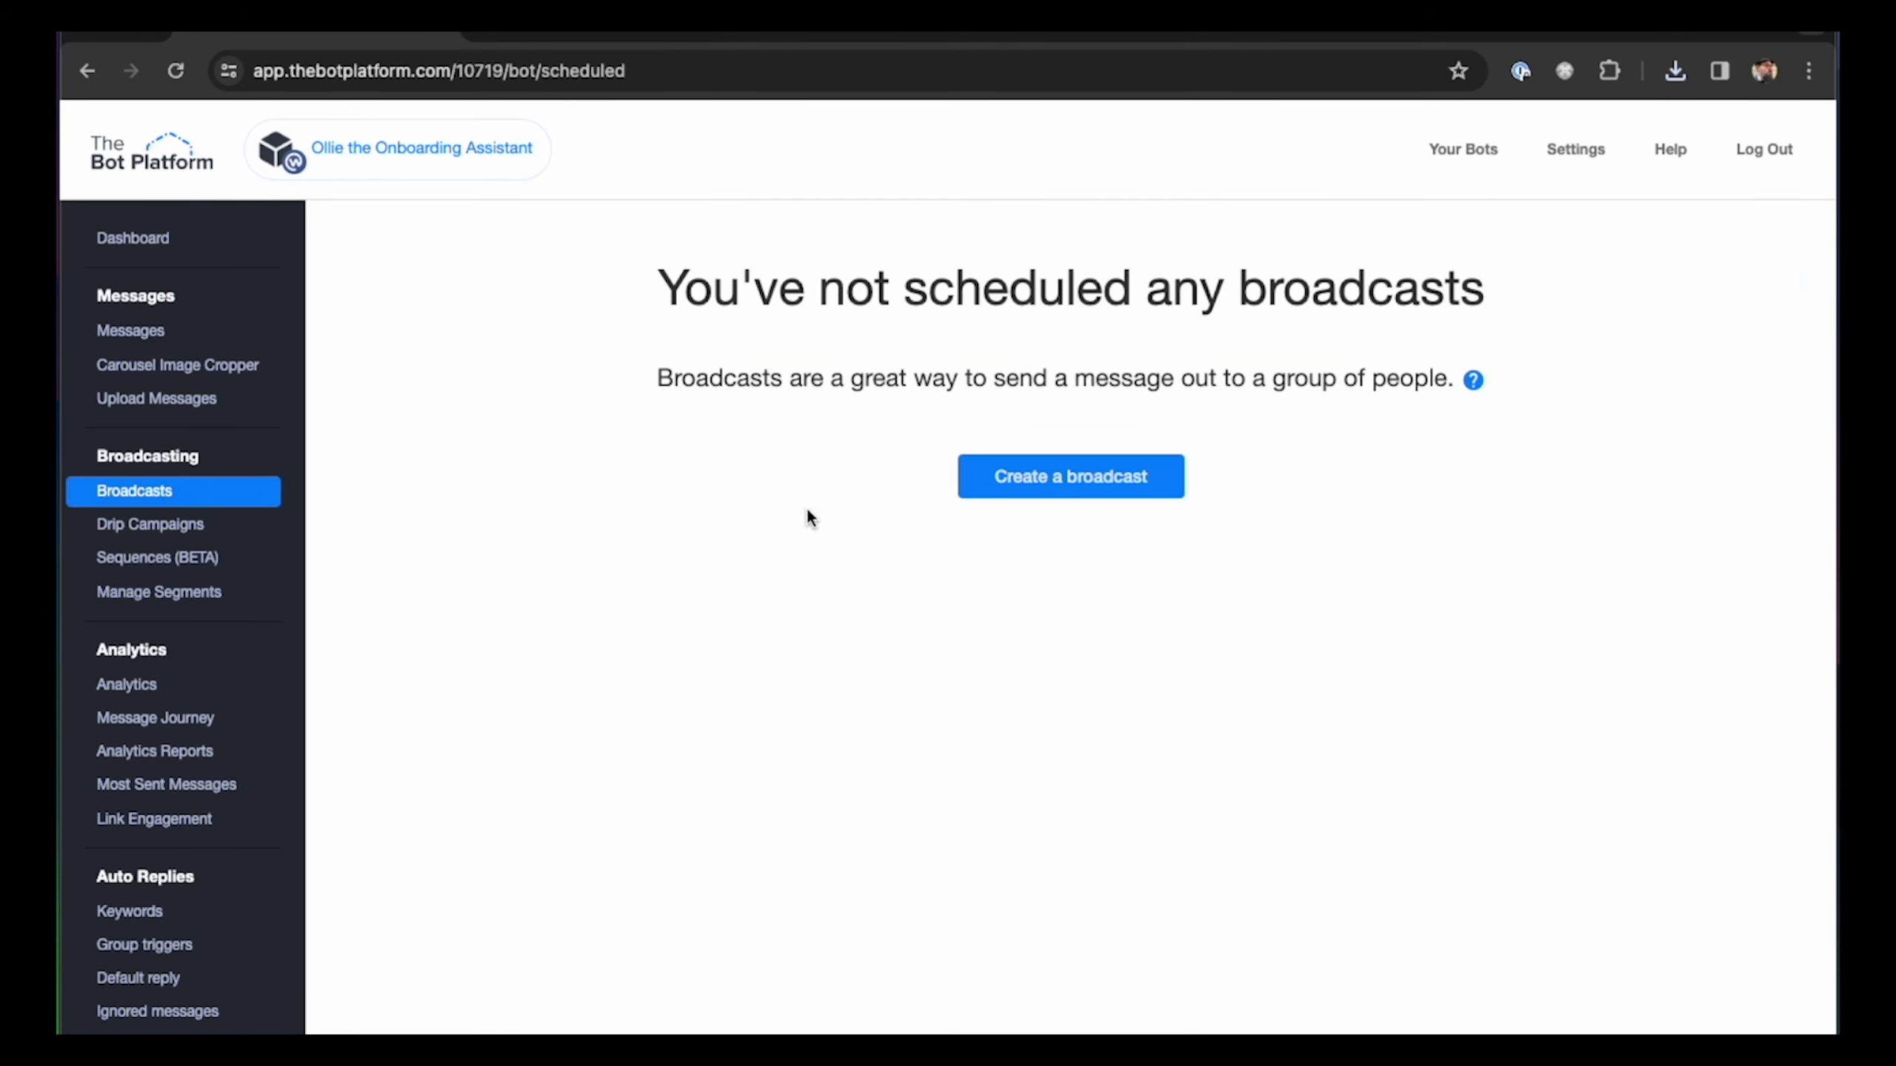
Step: Start a new broadcast, accept the timezone, and choose Welcome Message as its content
left_click(1104, 476)
left_click(1004, 567)
left_click(577, 525)
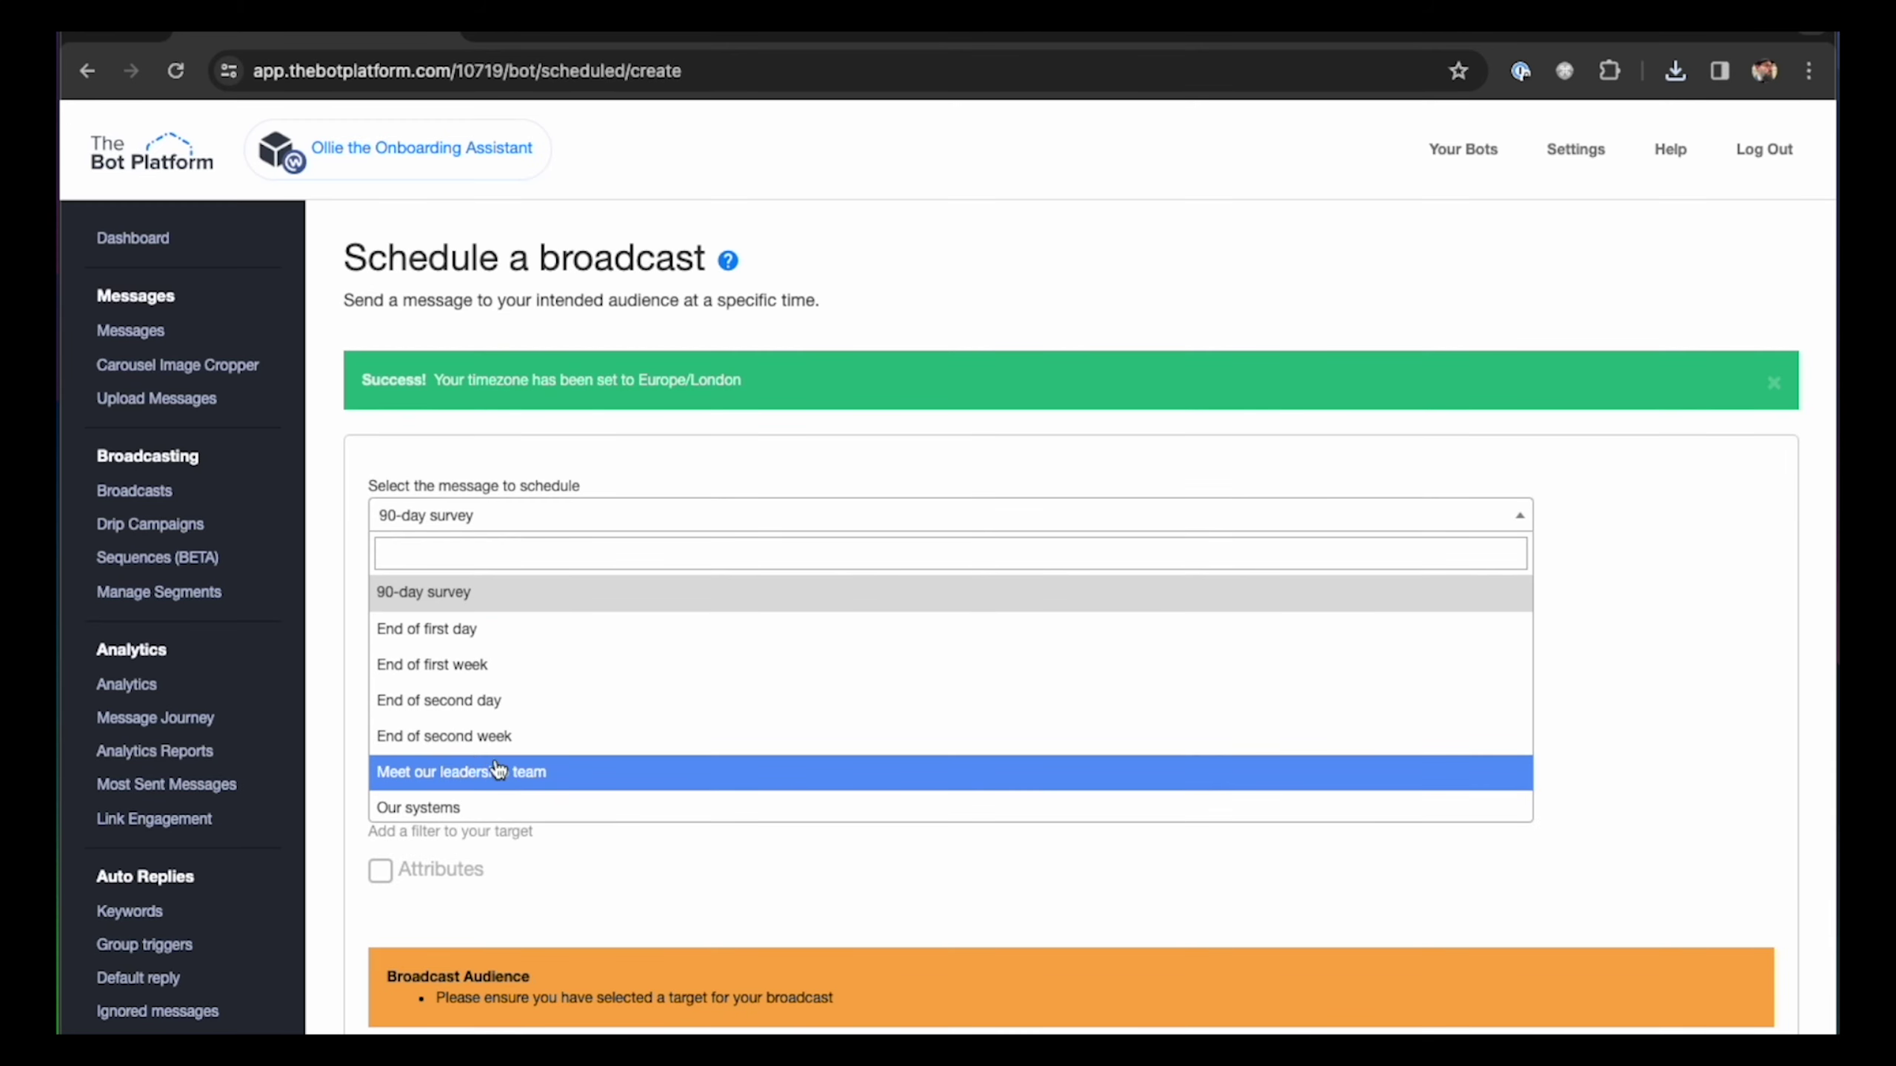
scroll(519, 784, "down", 2)
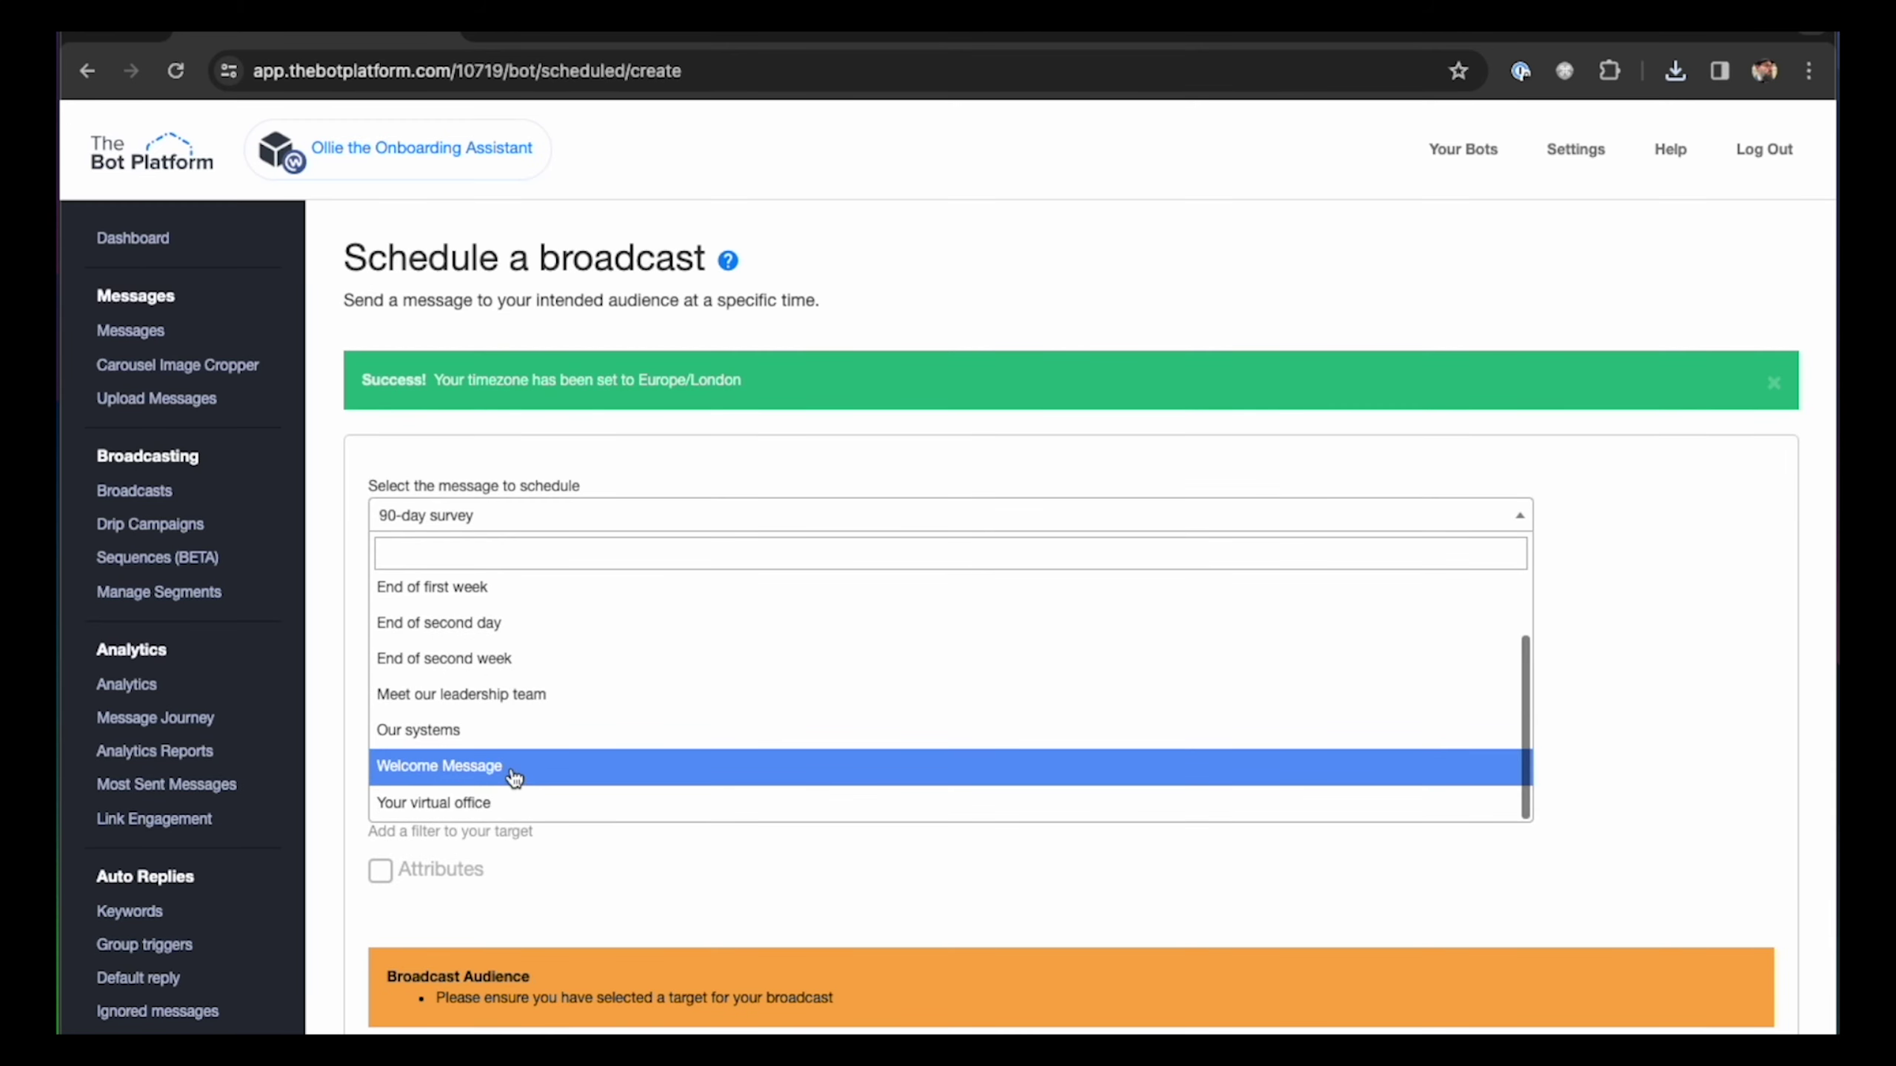
left_click(455, 774)
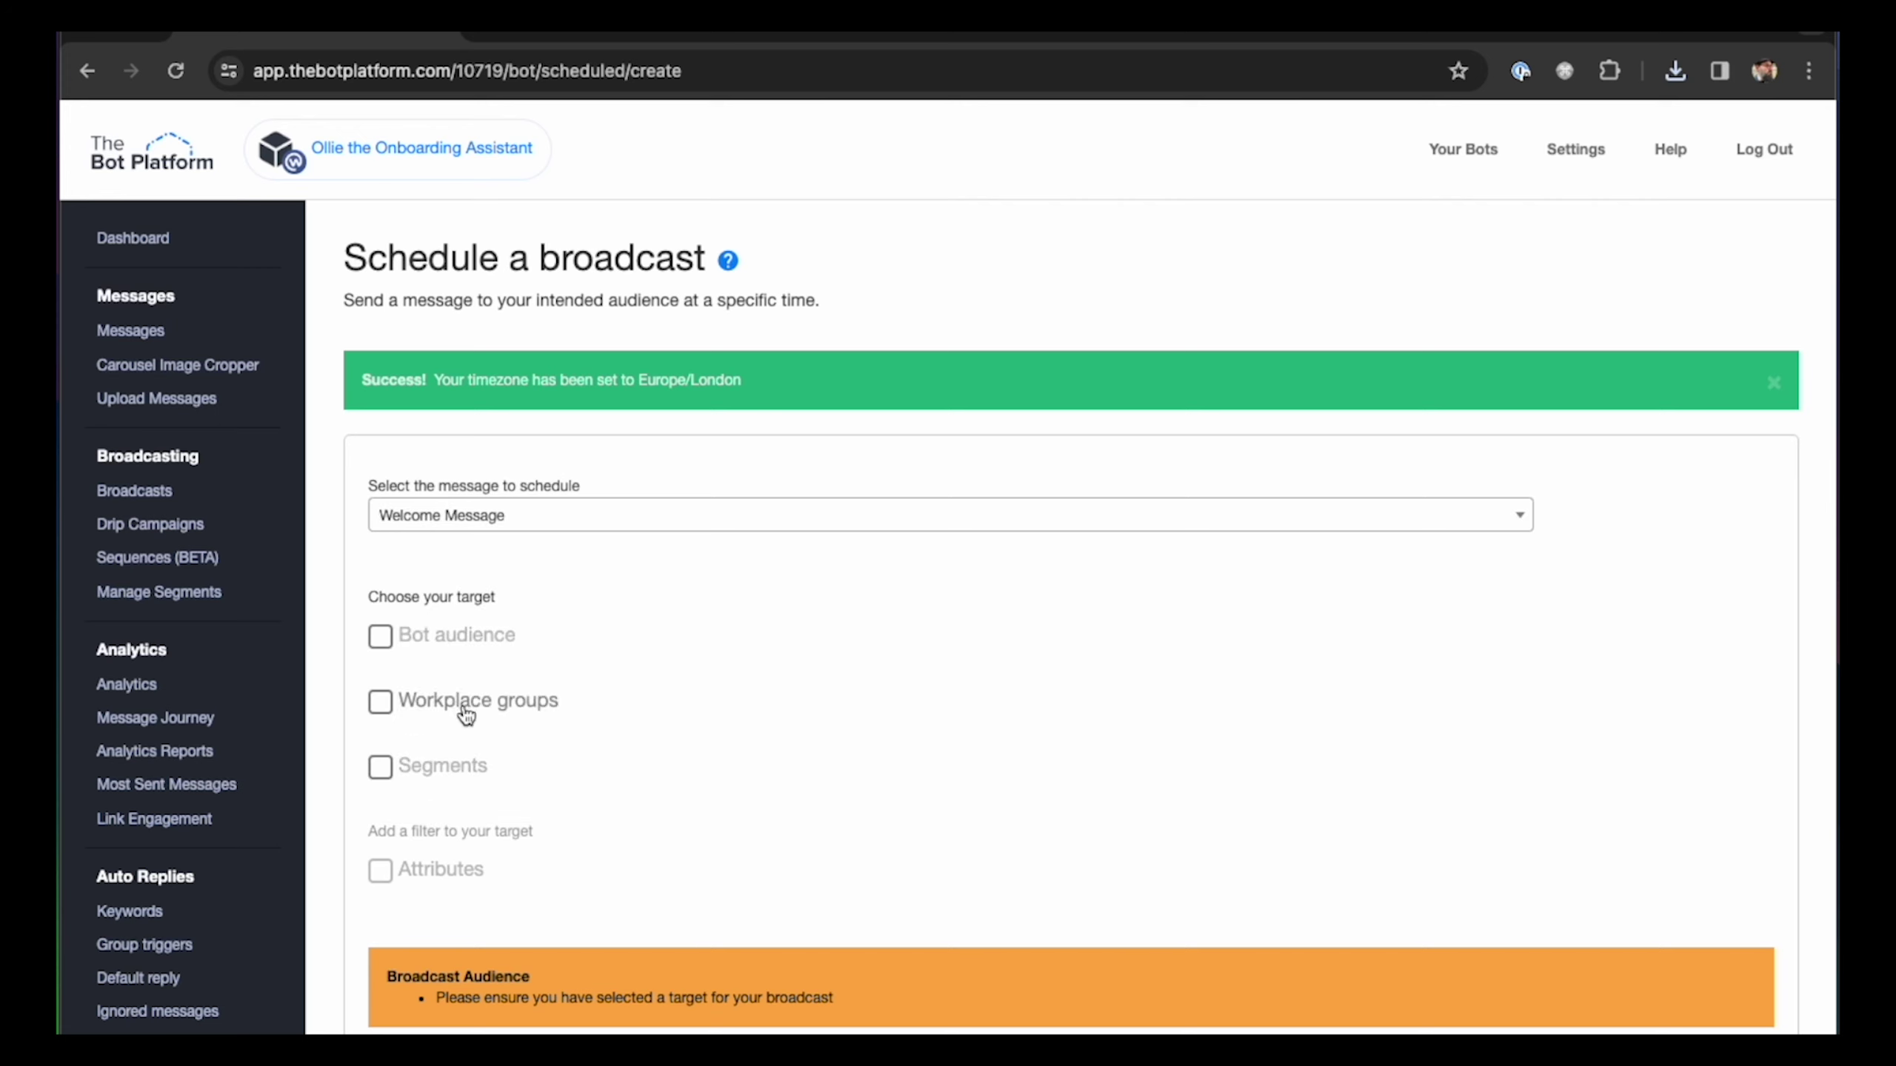
Step: Target Workplace groups and add the open forum group as the recipient
scroll(477, 774, "down", 2)
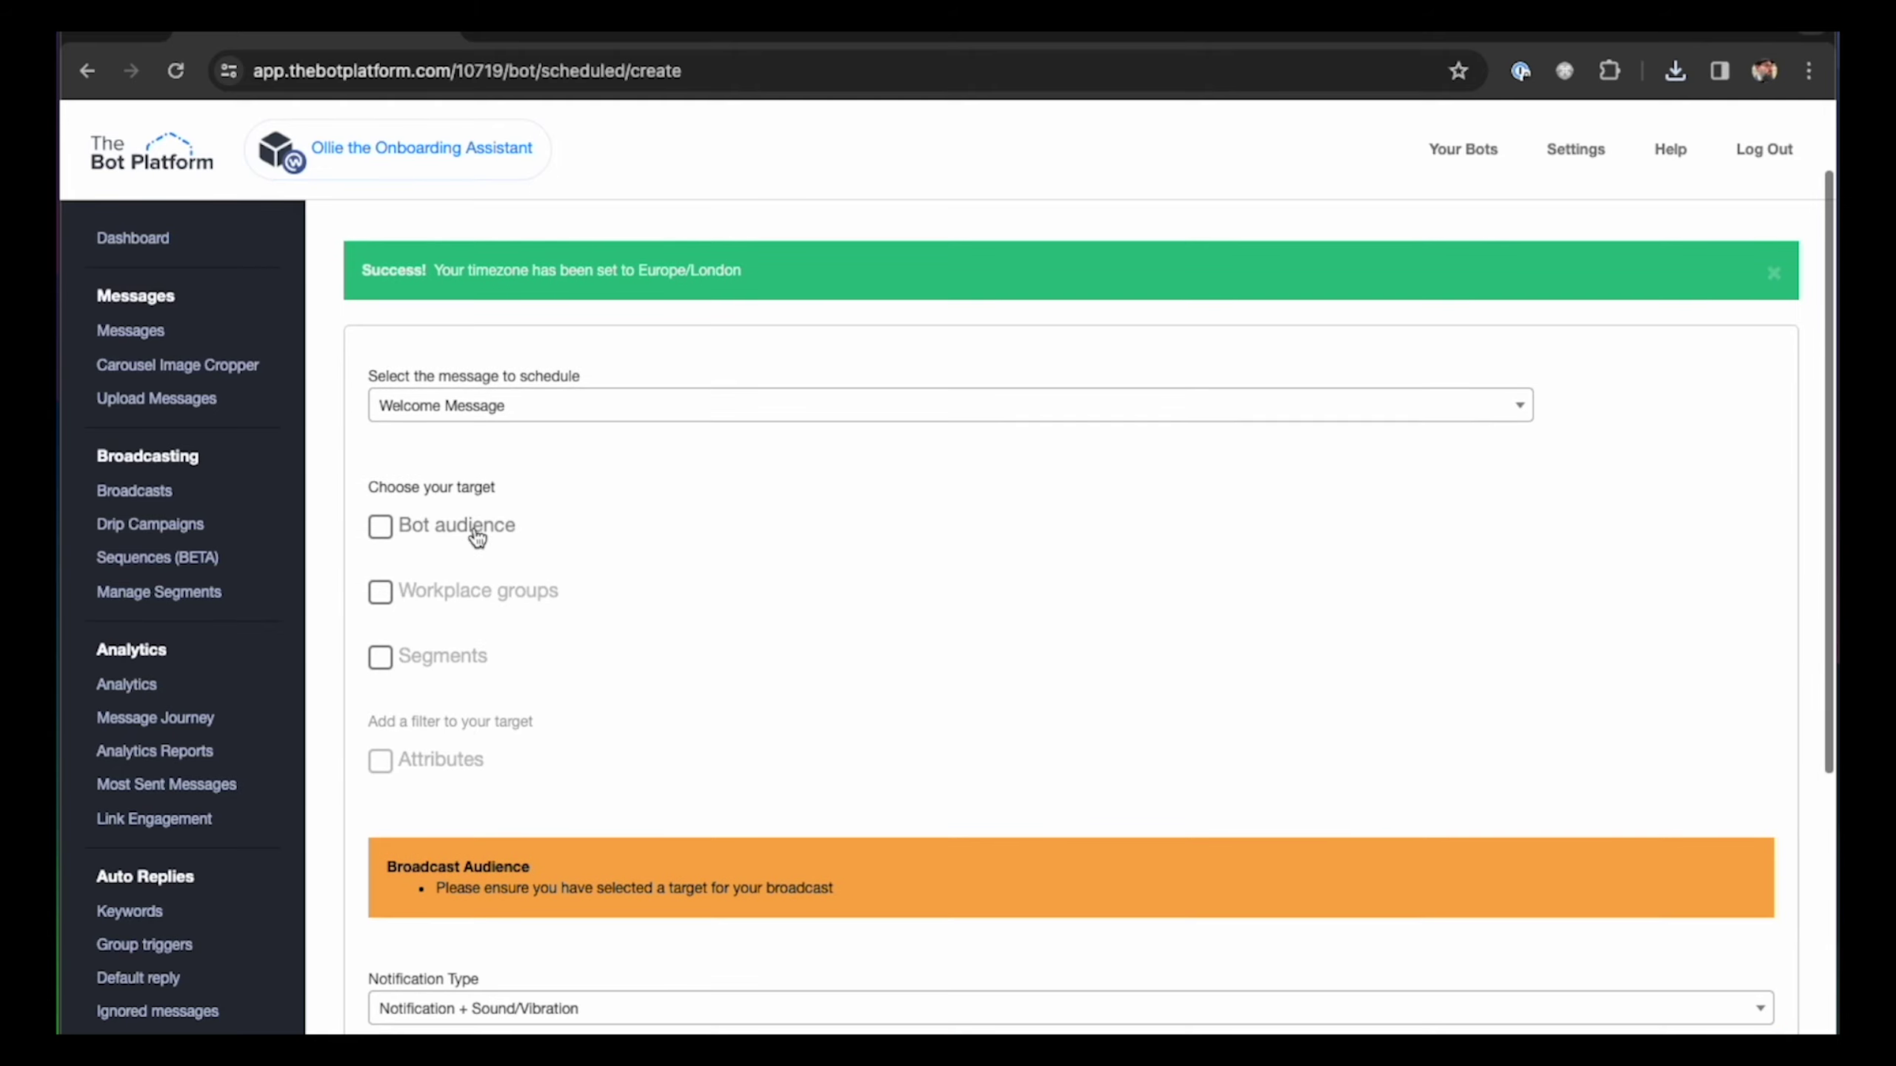
left_click(469, 592)
left_click(437, 676)
type("Franz")
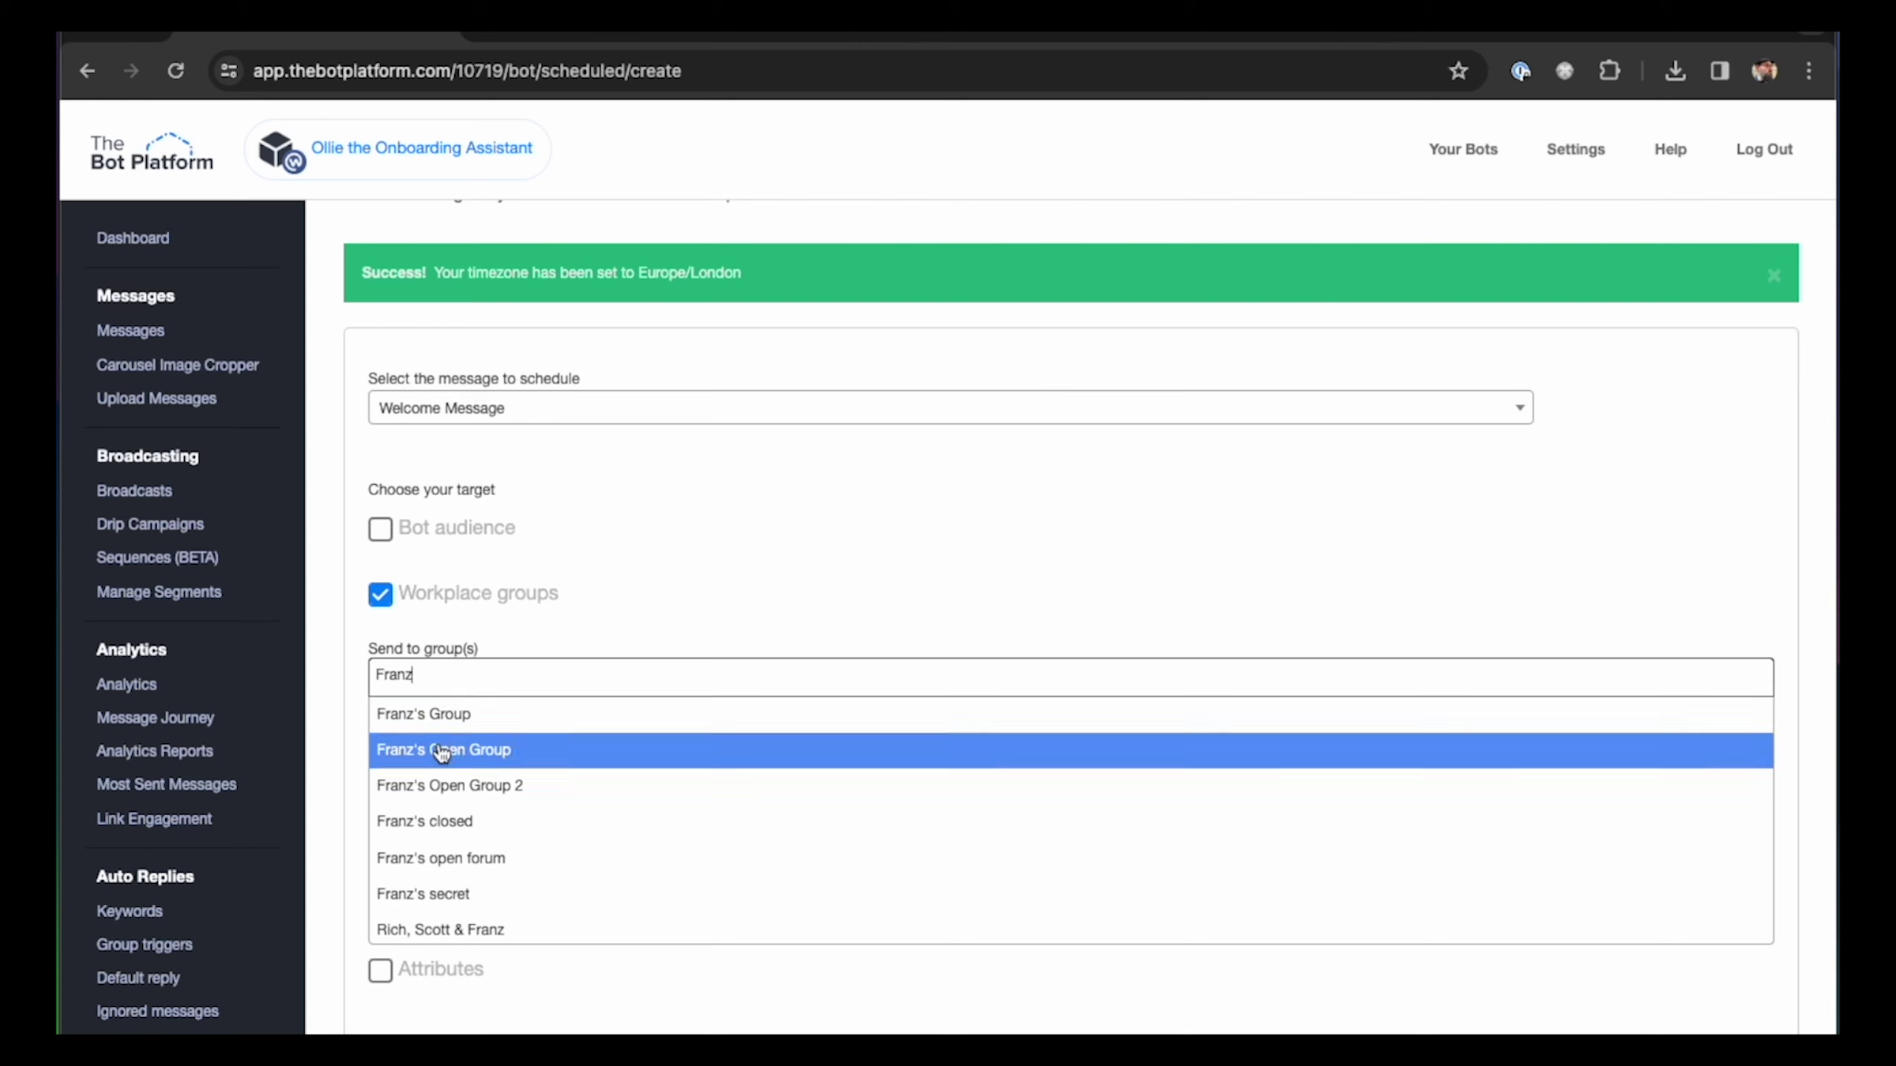
left_click(477, 851)
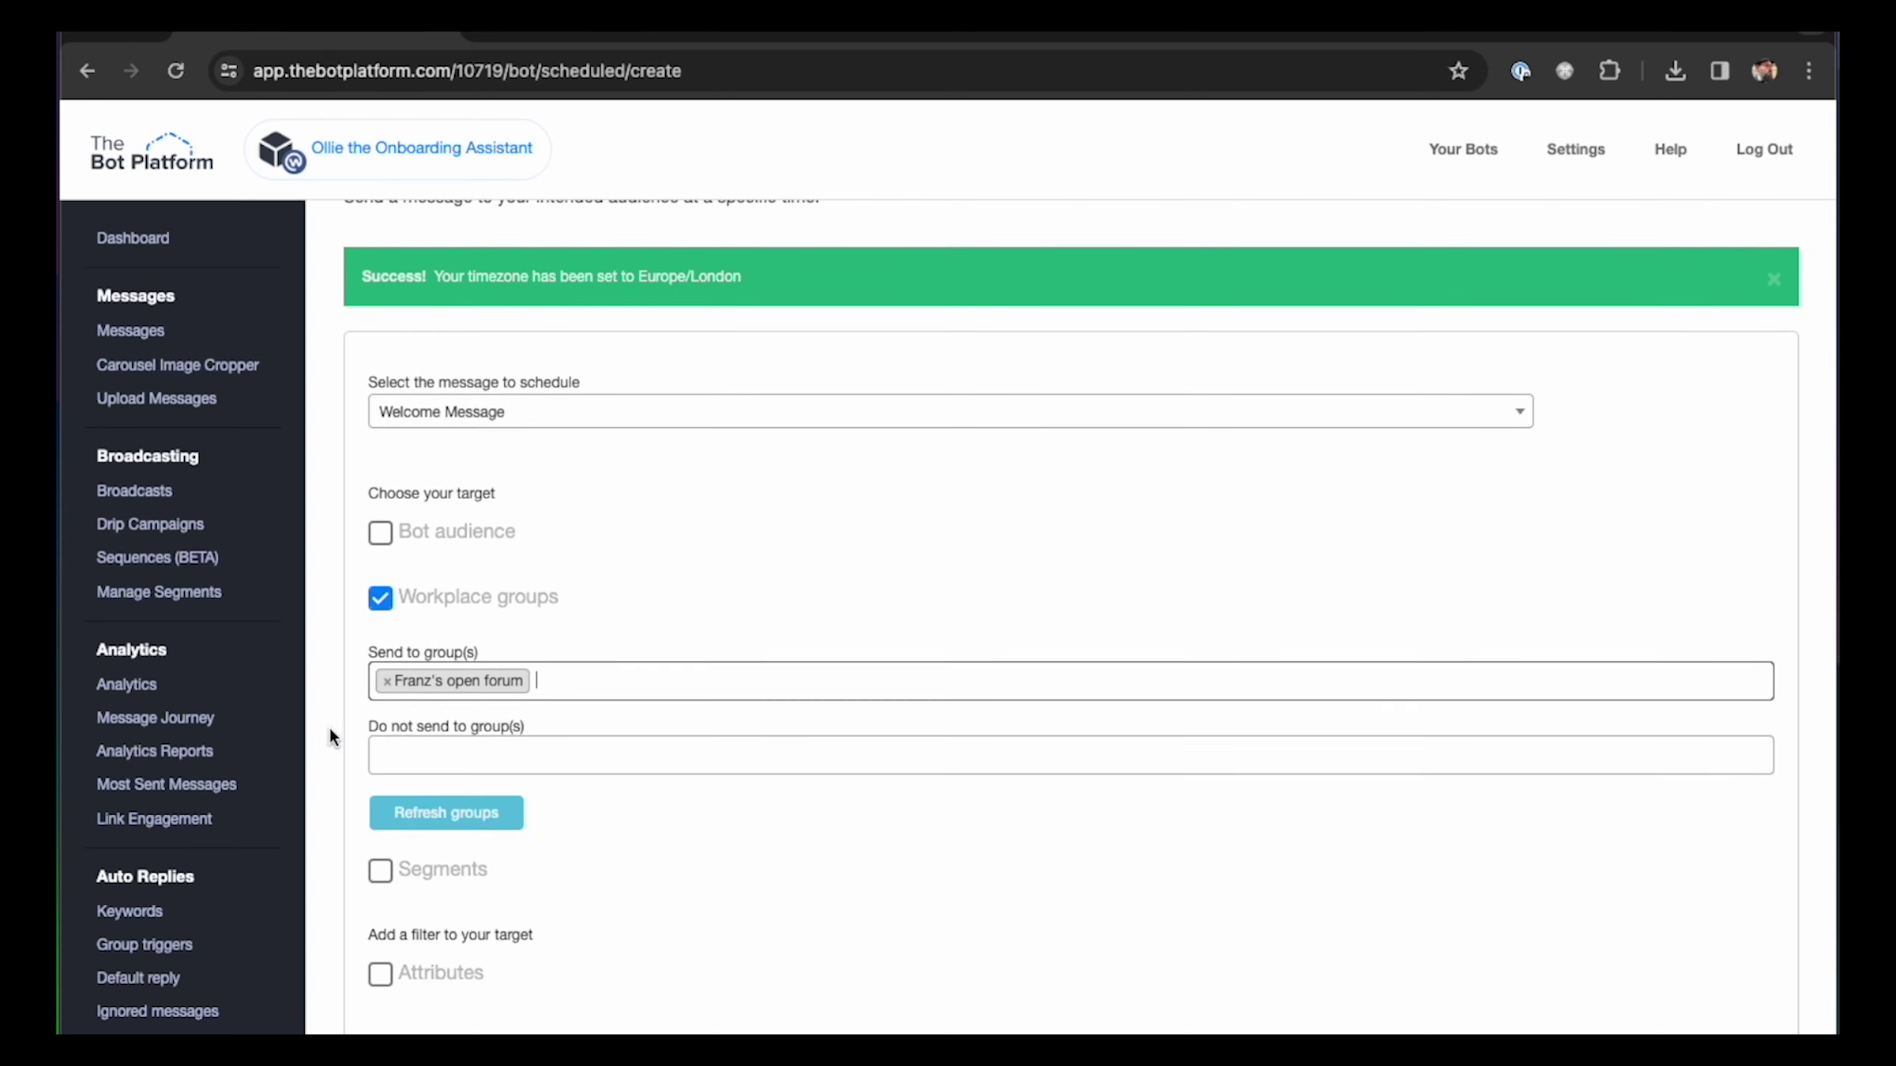
scroll(345, 729, "down", 3)
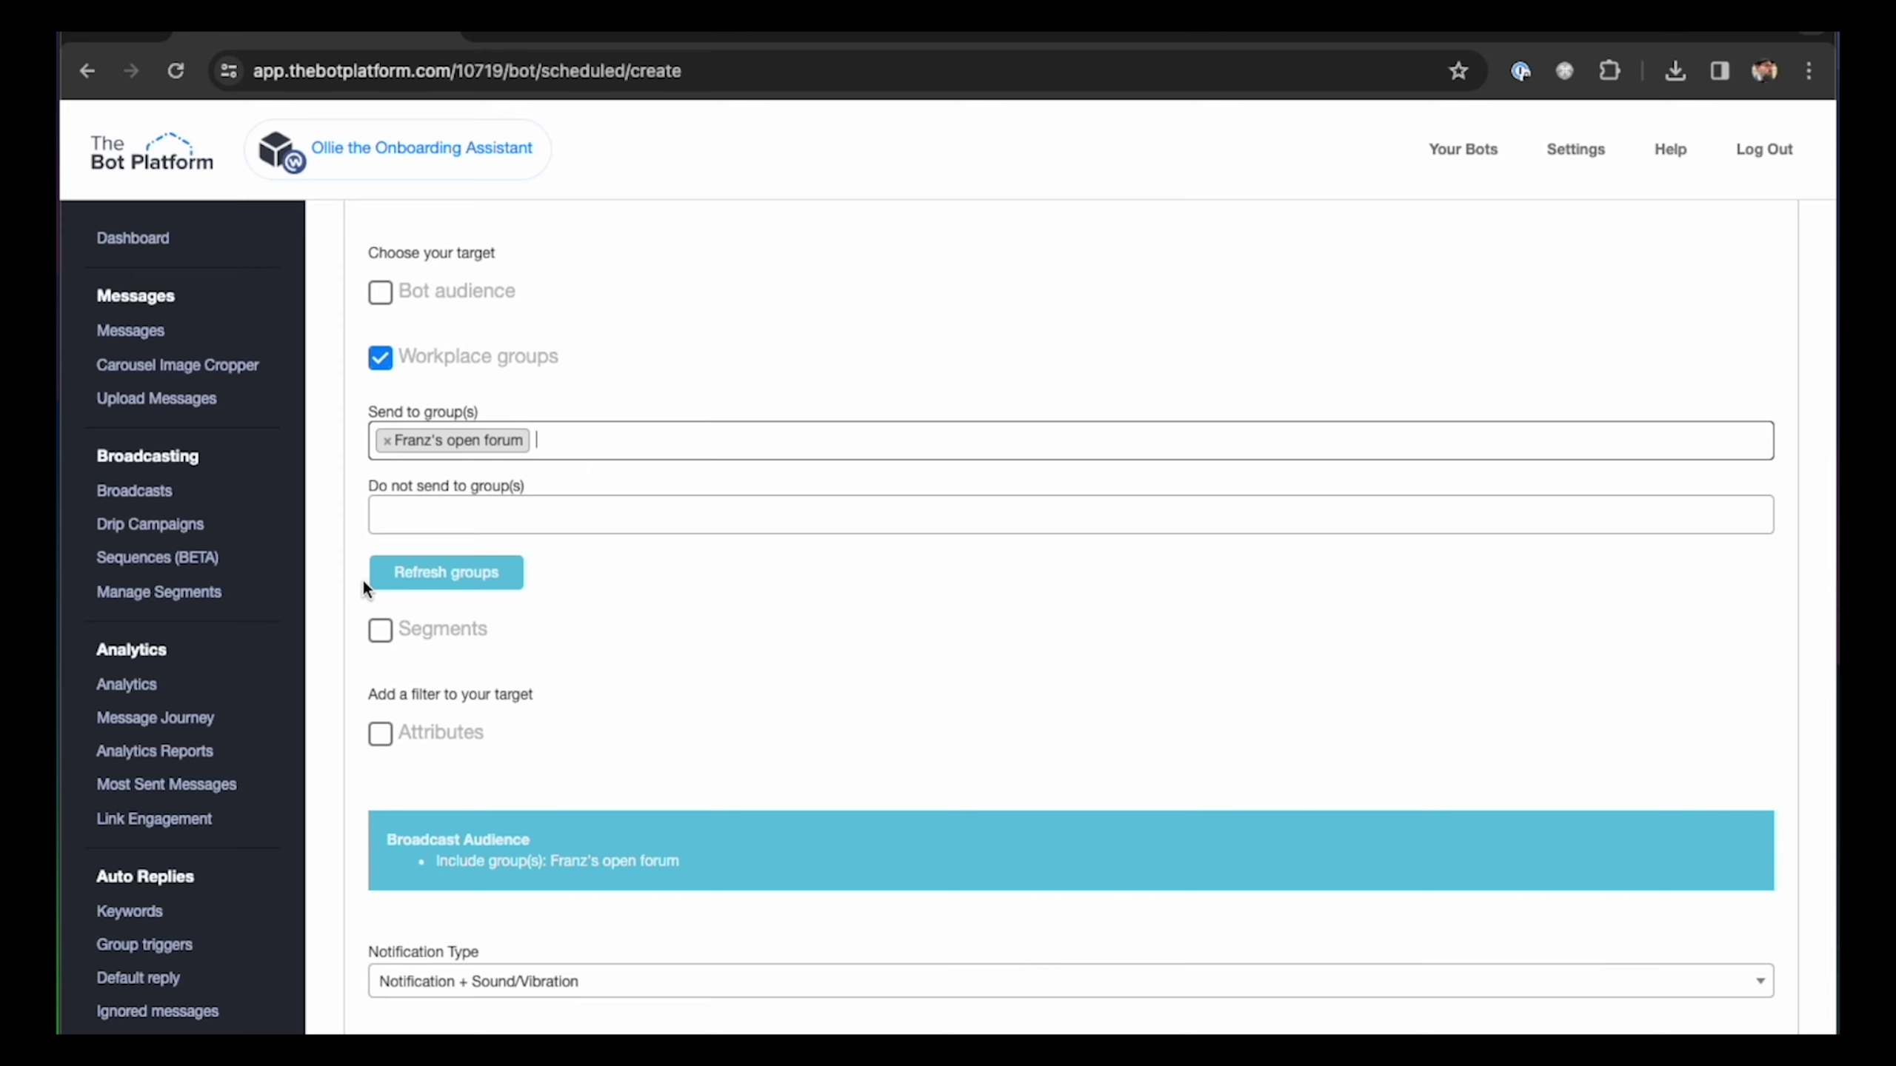
scroll(540, 682, "down", 2)
scroll(541, 682, "down", 2)
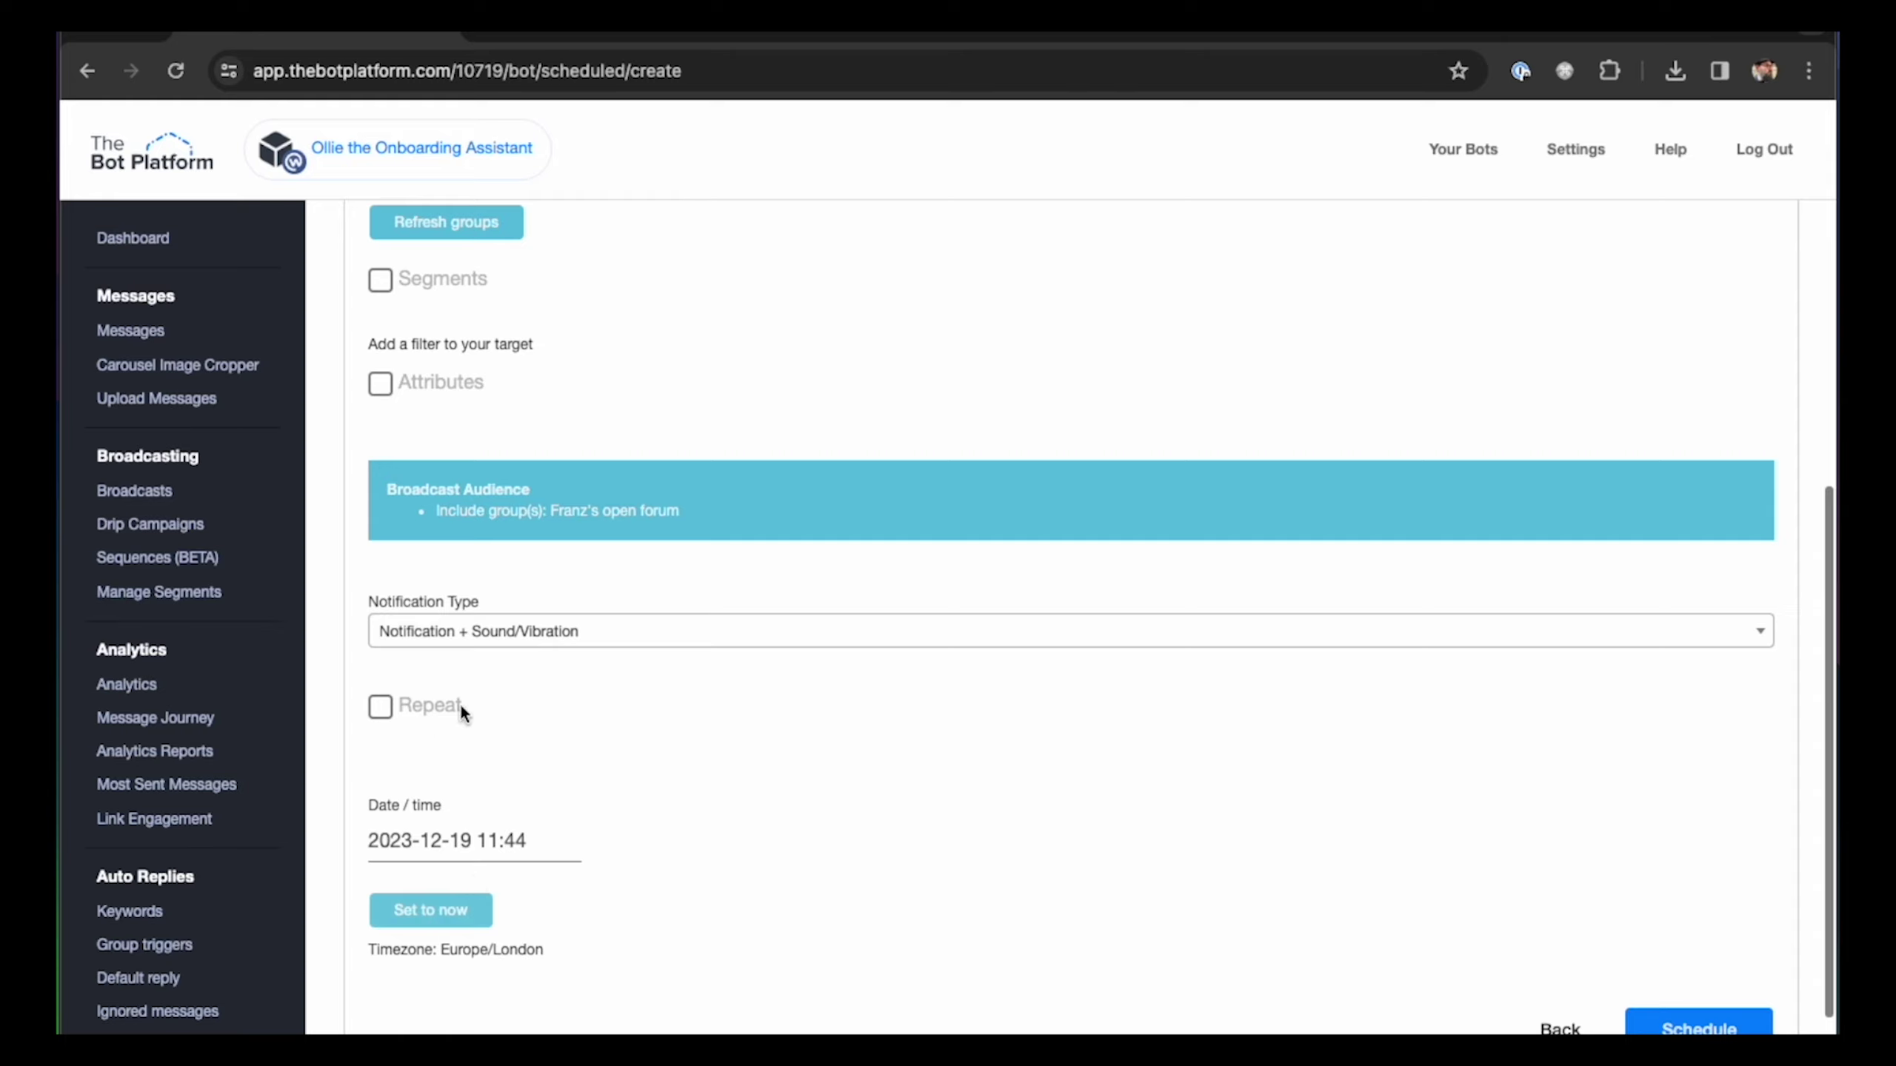
scroll(452, 660, "up", 5)
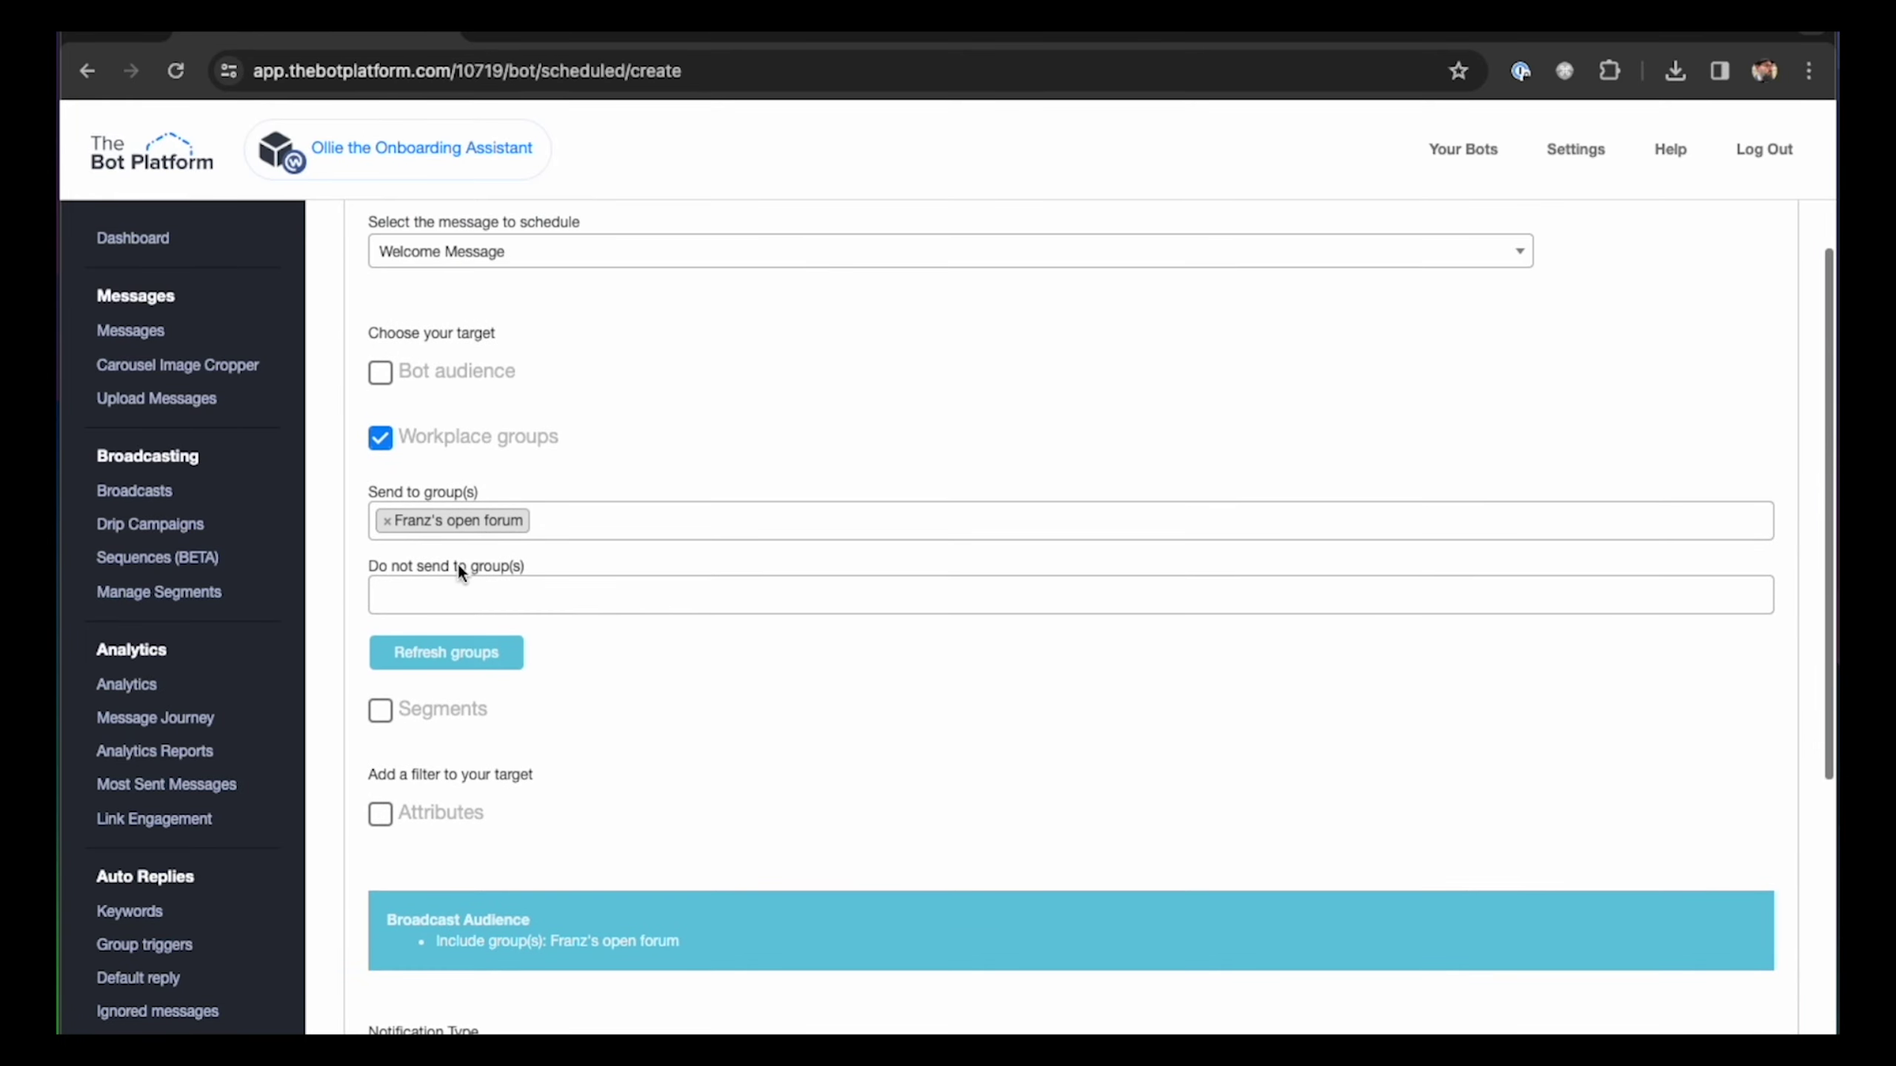
Step: Add an attribute filter requiring first_name to equal the recipient's first name
left_click(433, 821)
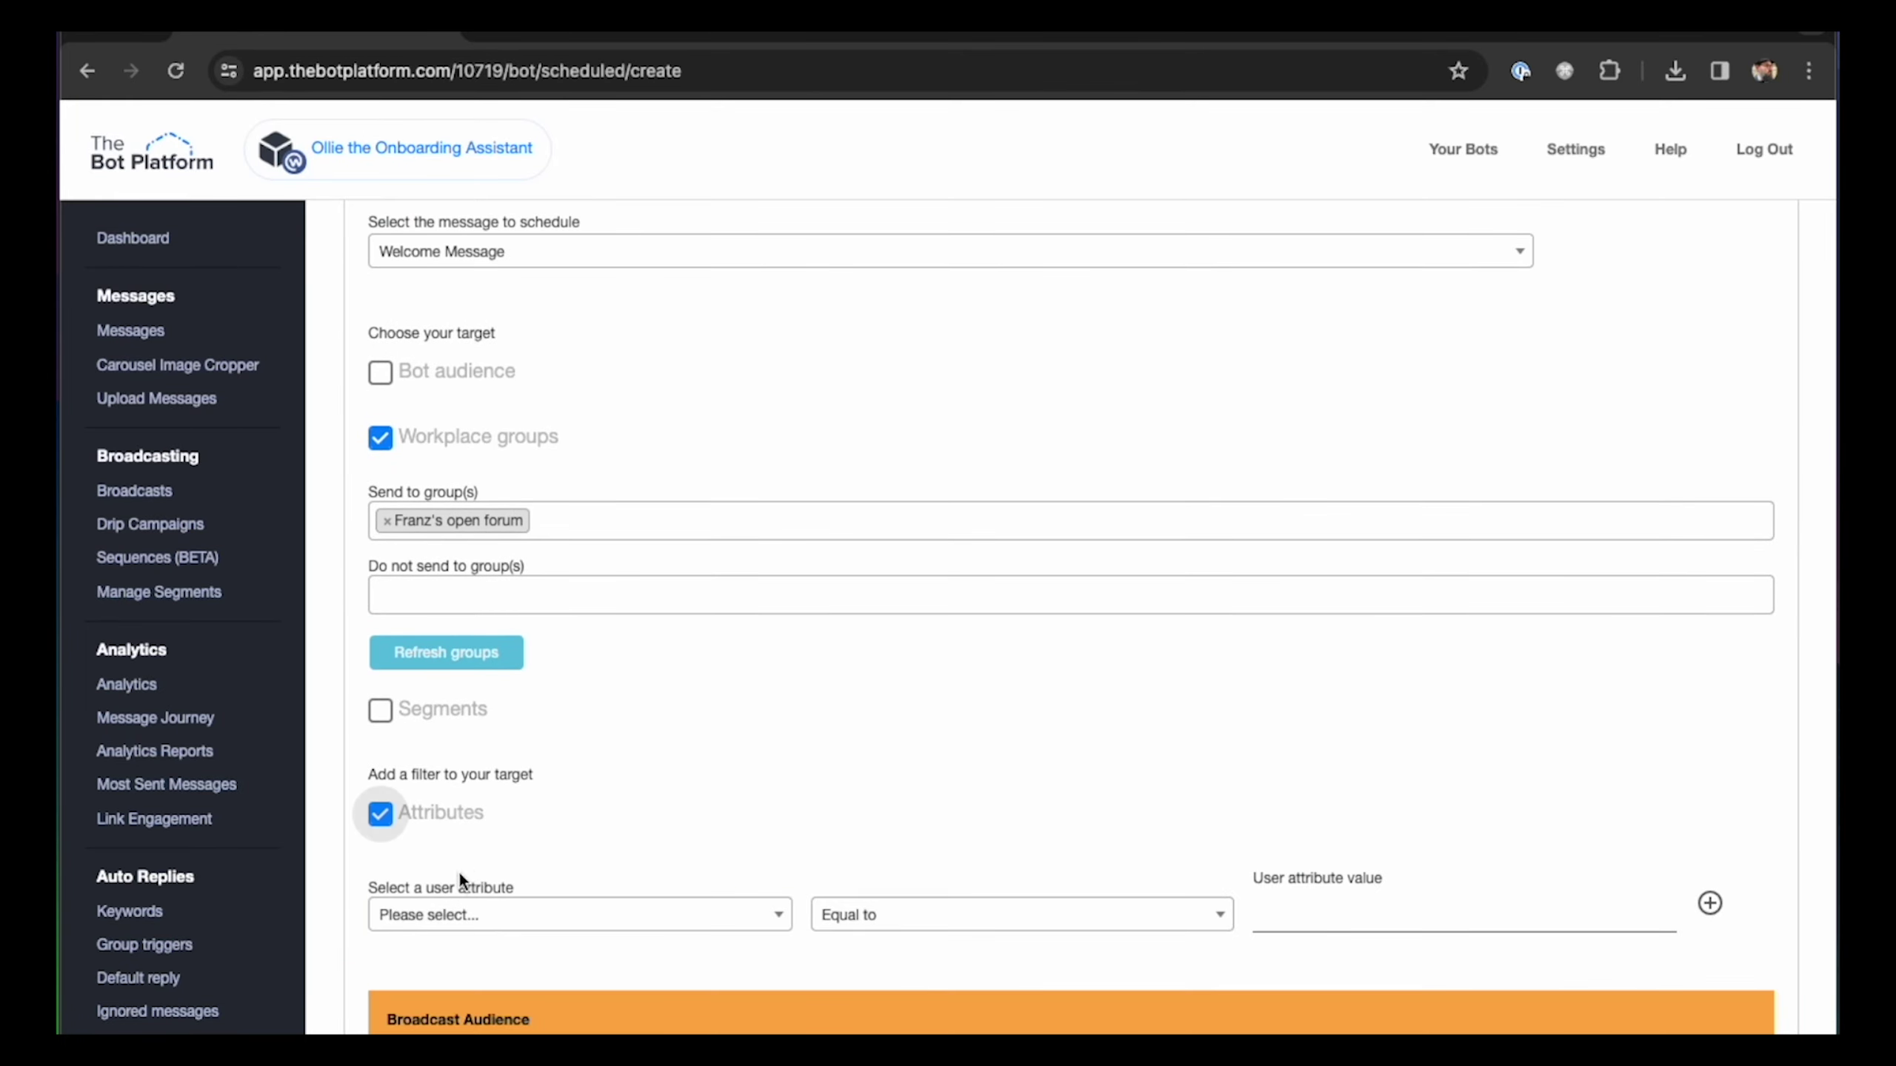
left_click(485, 912)
left_click(466, 877)
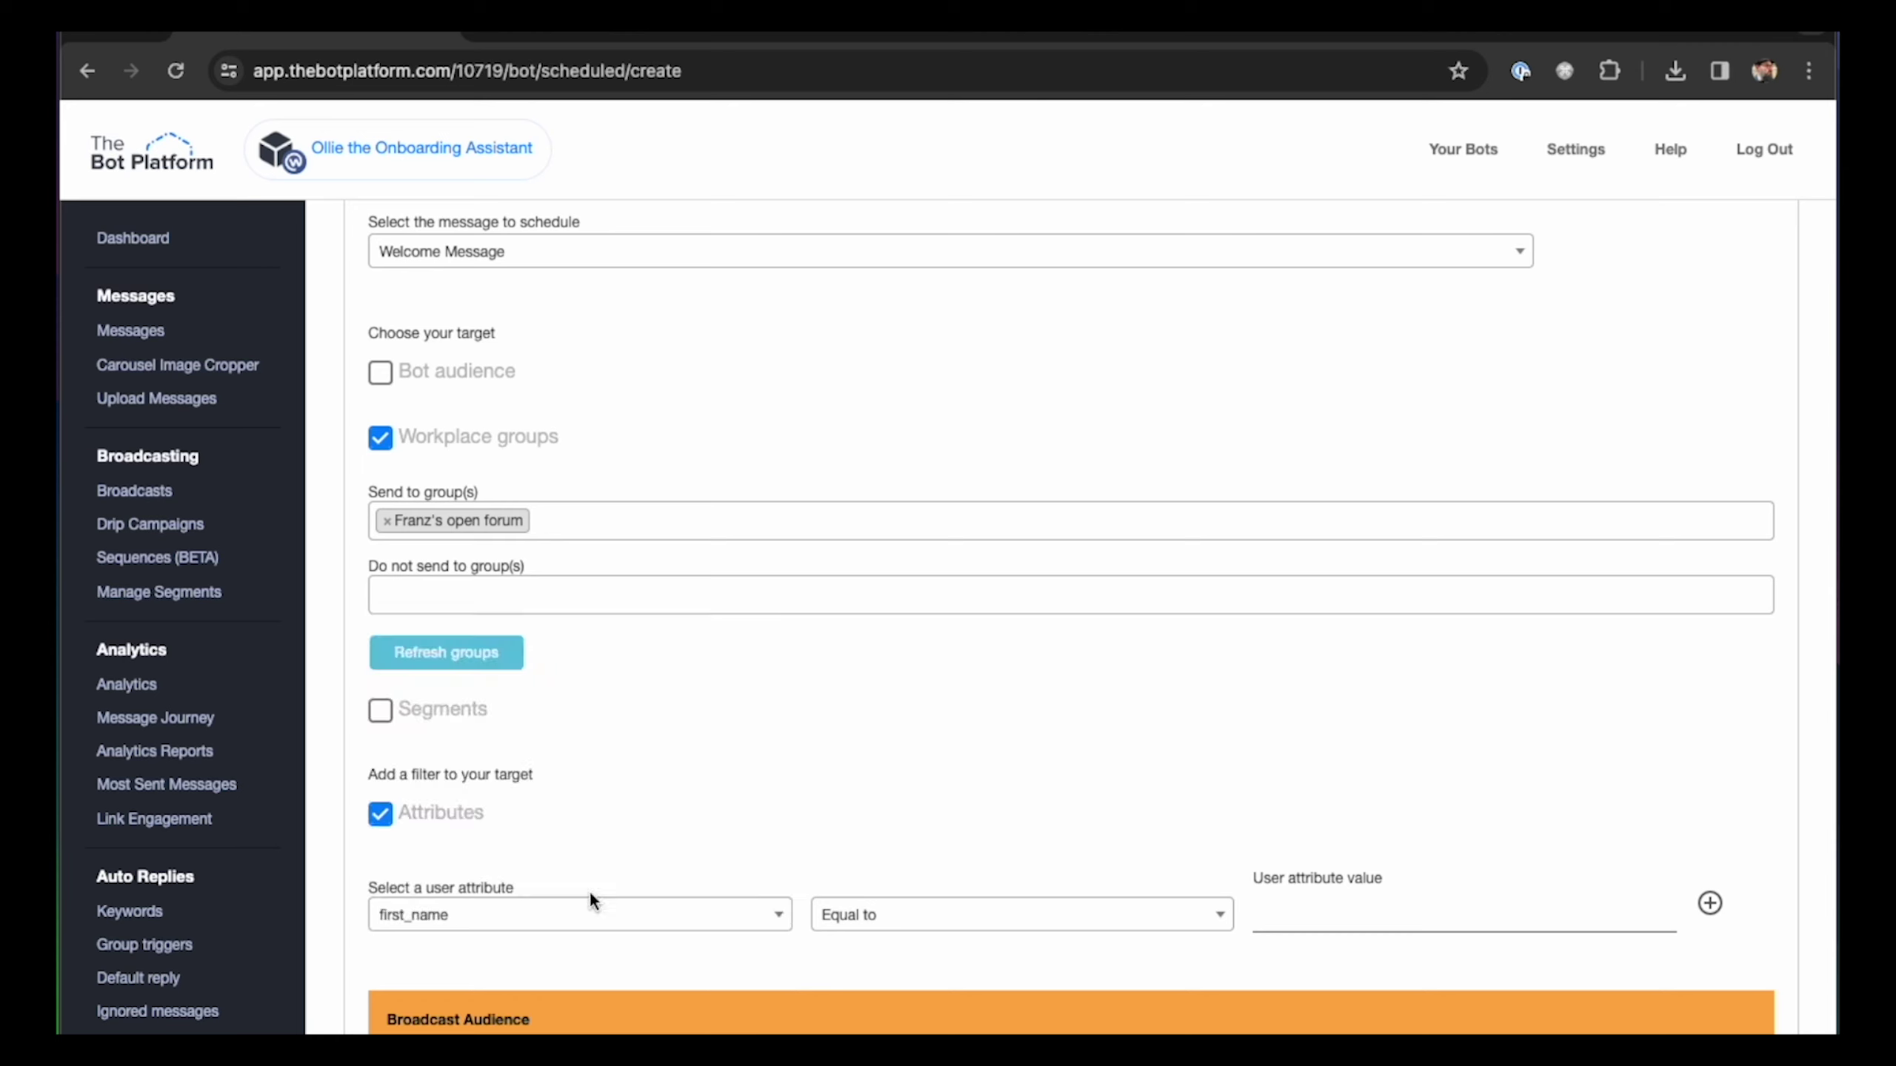
left_click(1389, 910)
type("Franz")
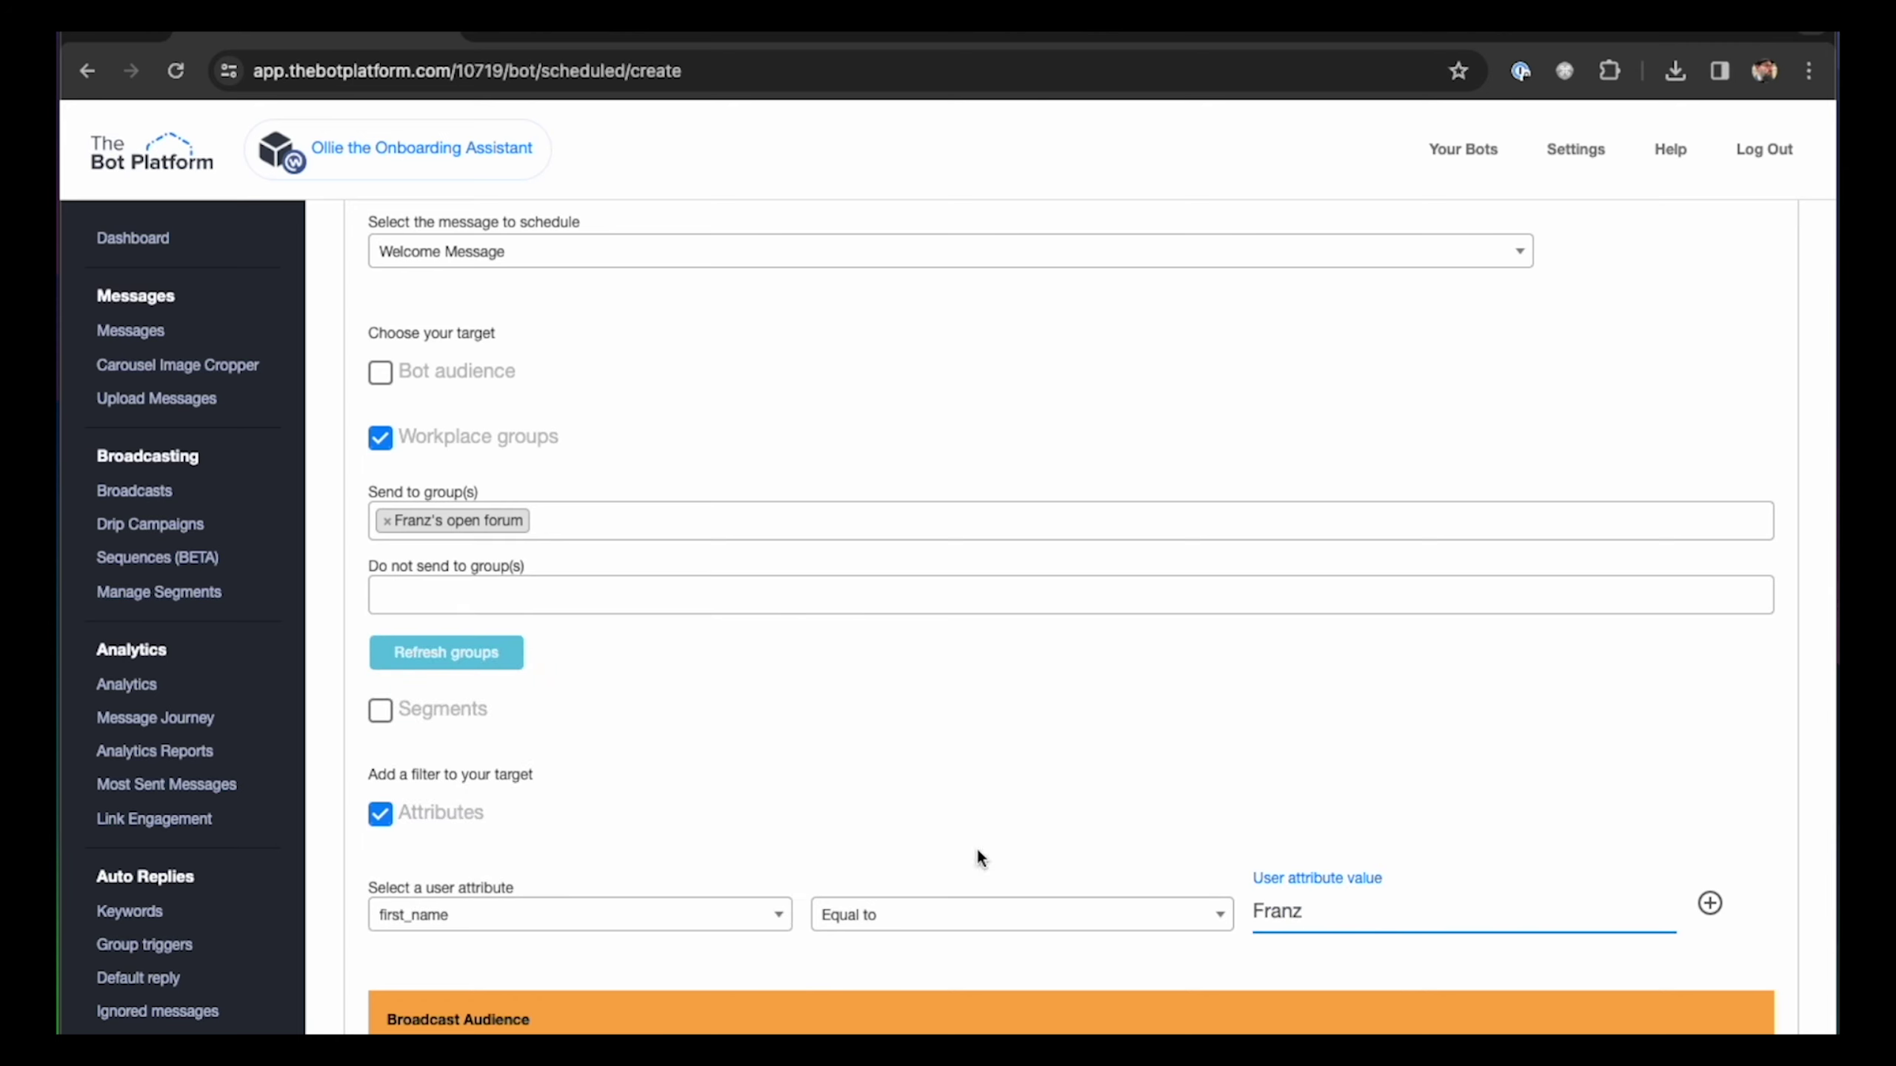
Step: Set the broadcast time to now and schedule it
scroll(931, 814, "down", 6)
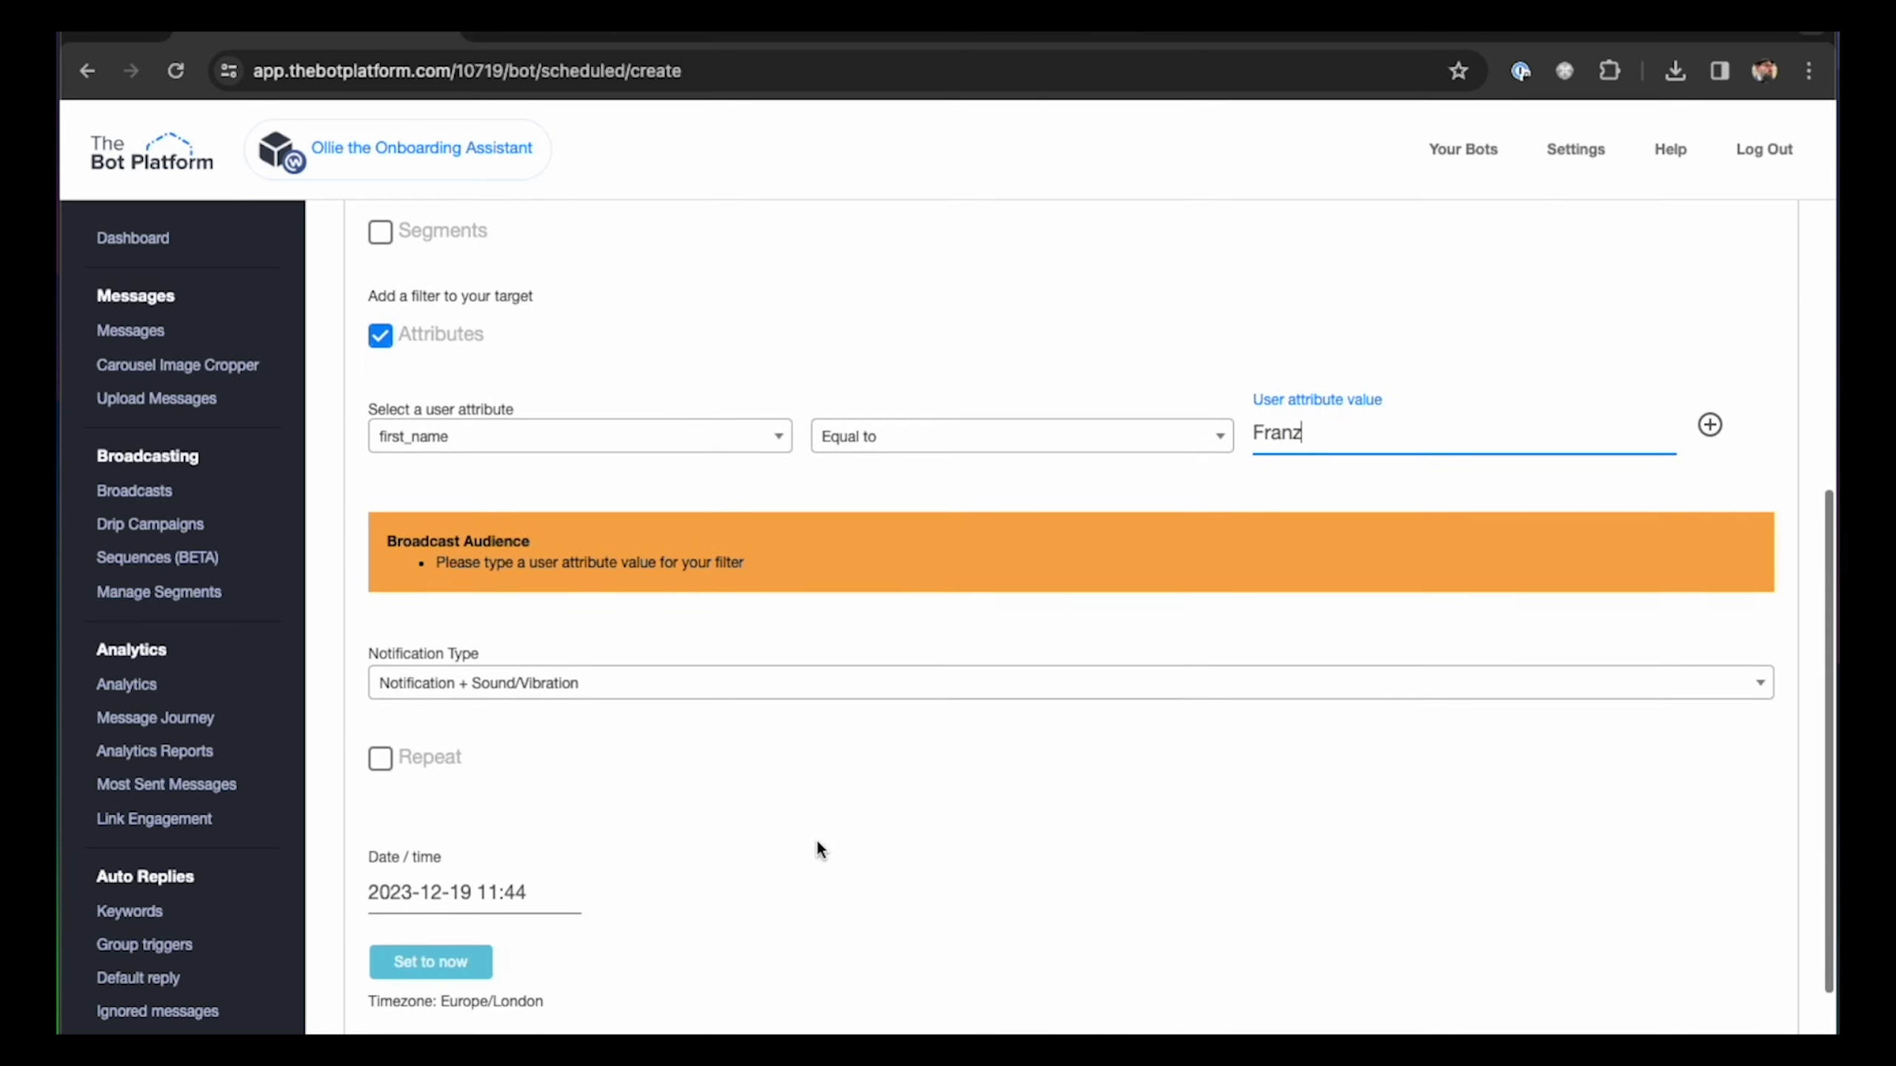
left_click(463, 962)
scroll(978, 926, "down", 3)
left_click(1754, 931)
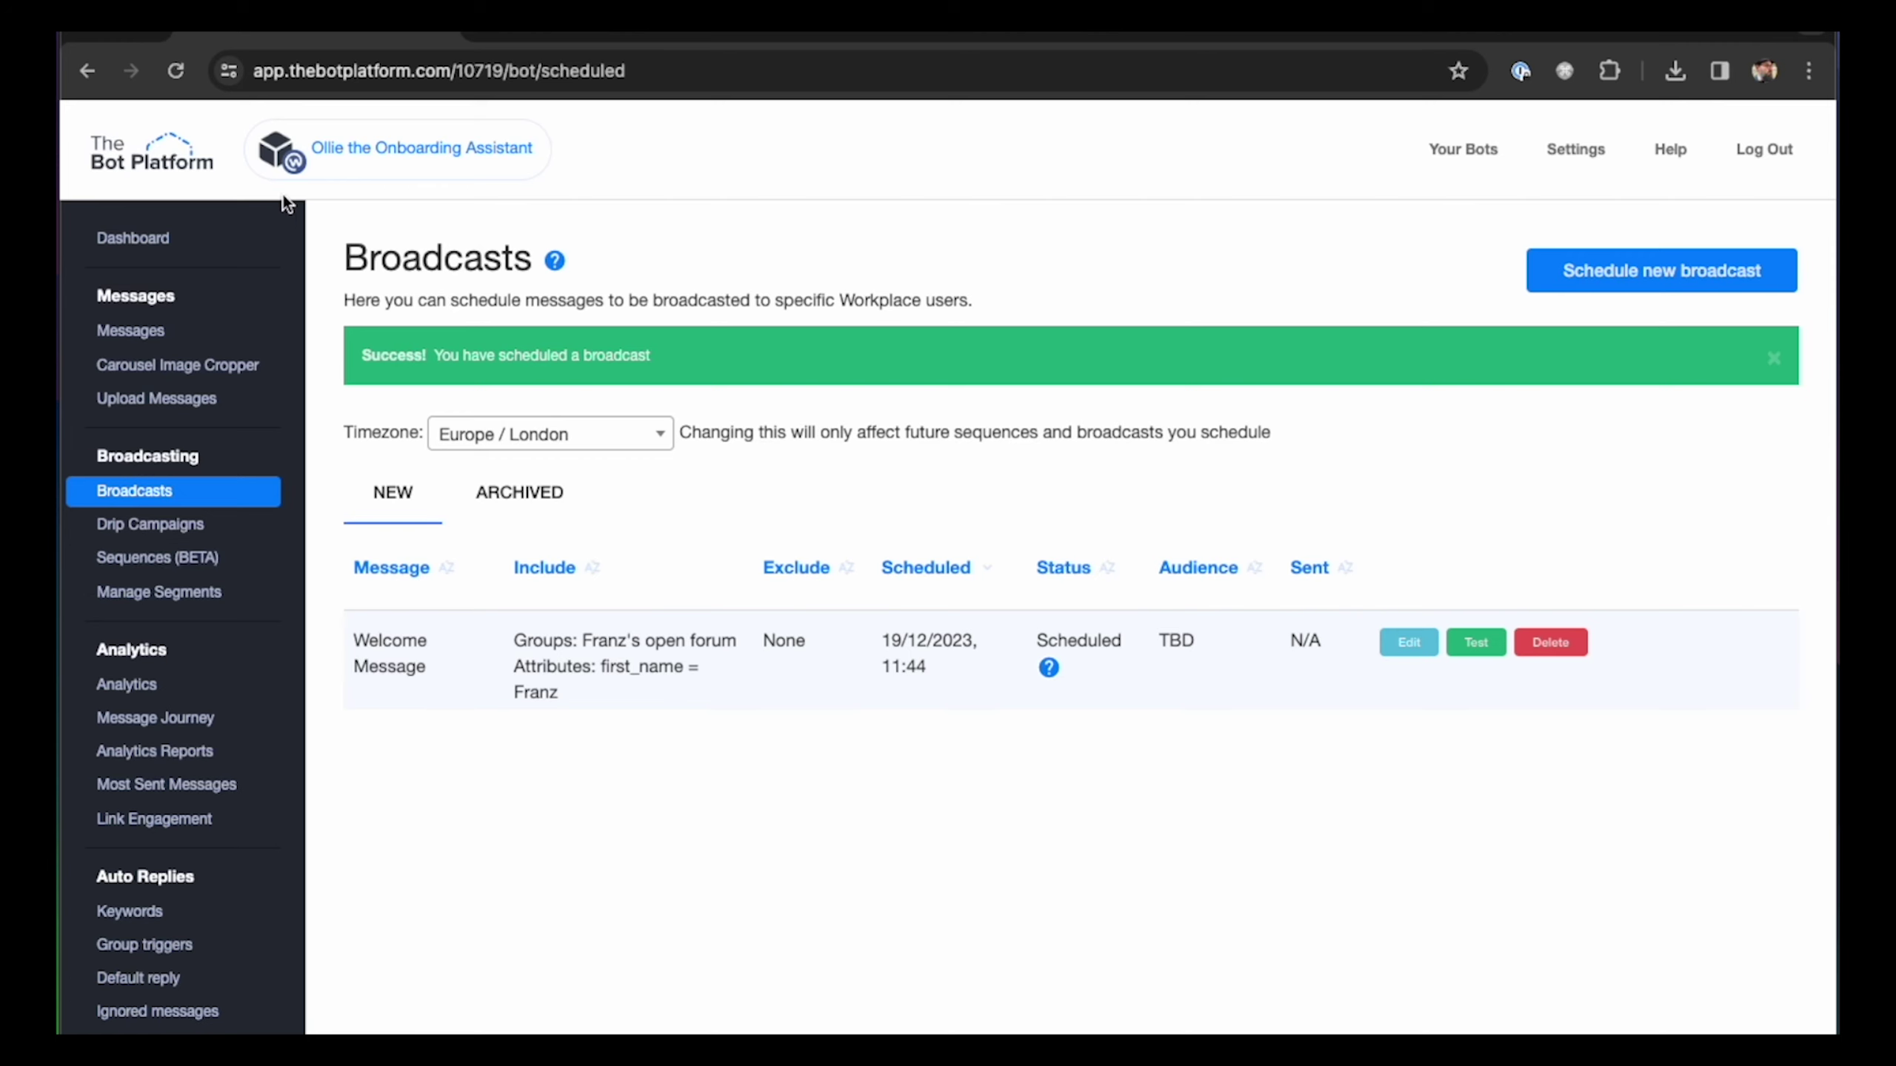
Step: Refresh a few times to check the broadcast's status, then go to Sequences (BETA)
left_click(188, 74)
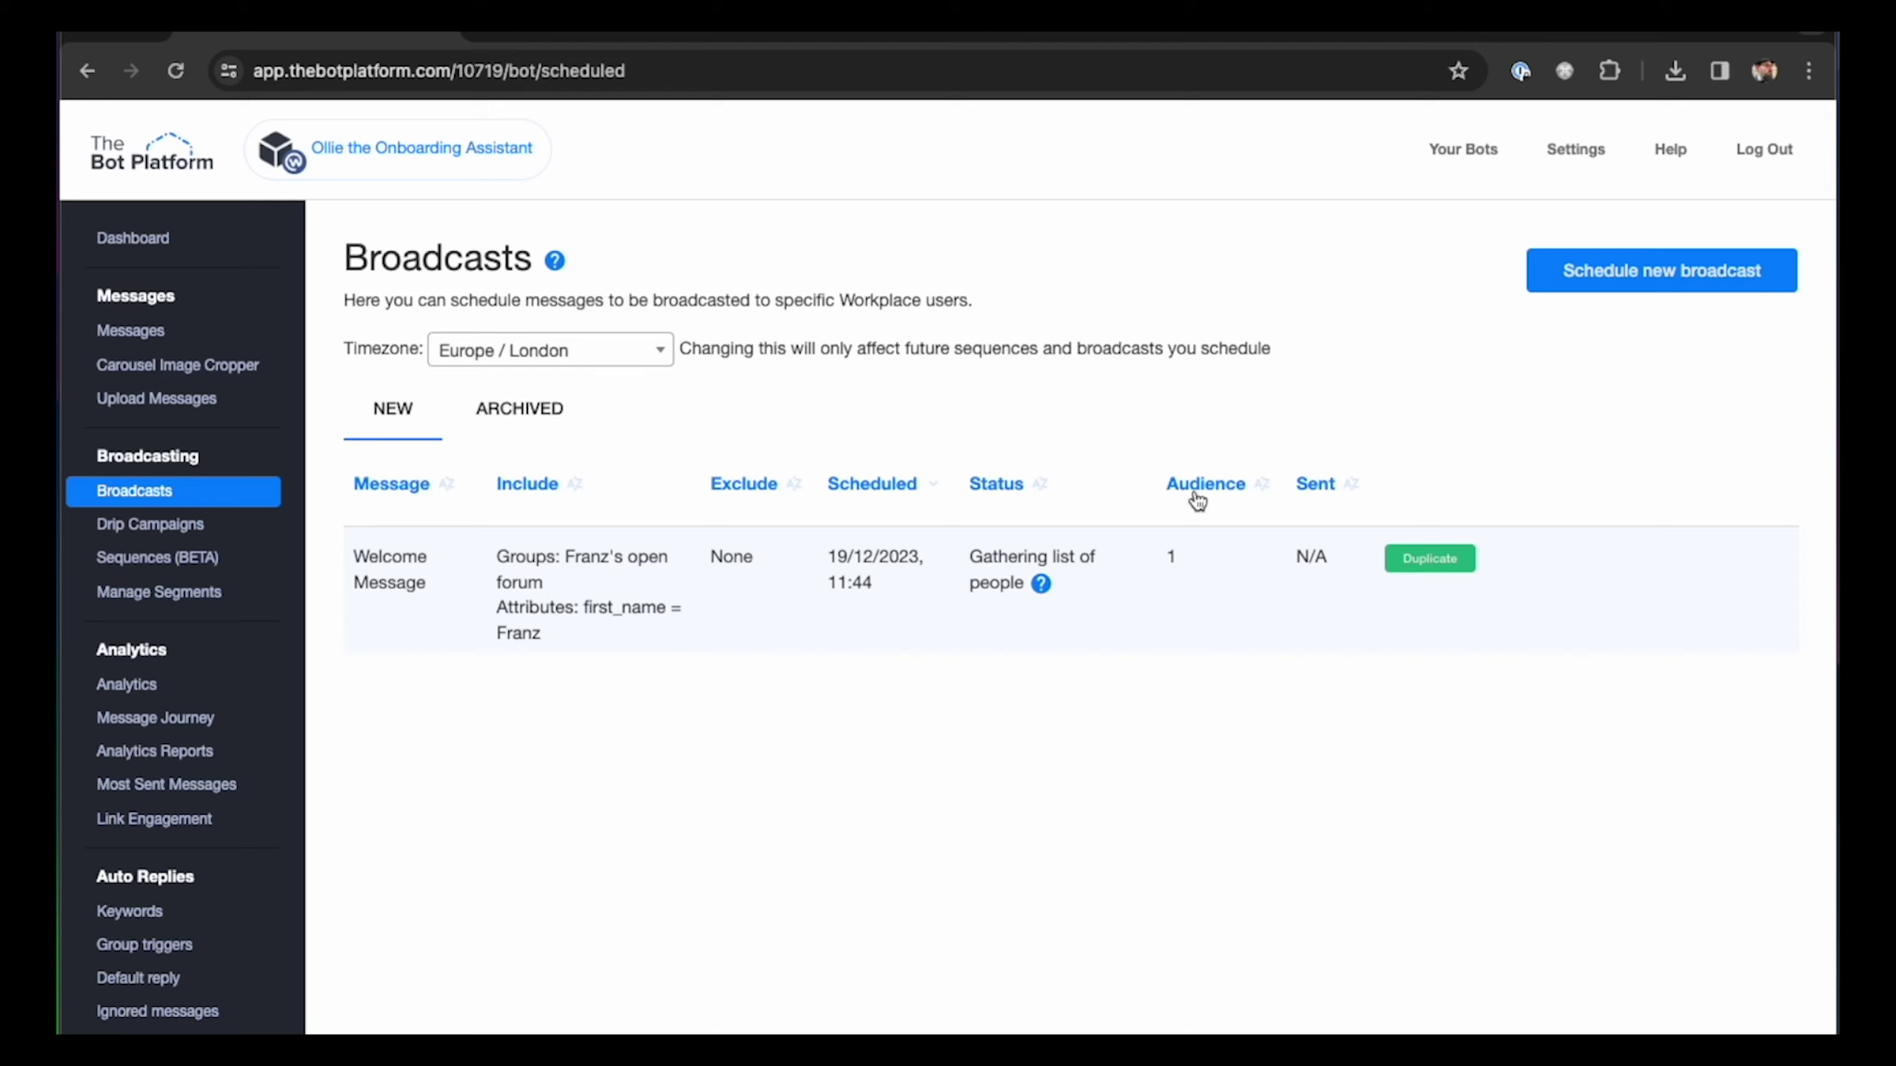
left_click(176, 71)
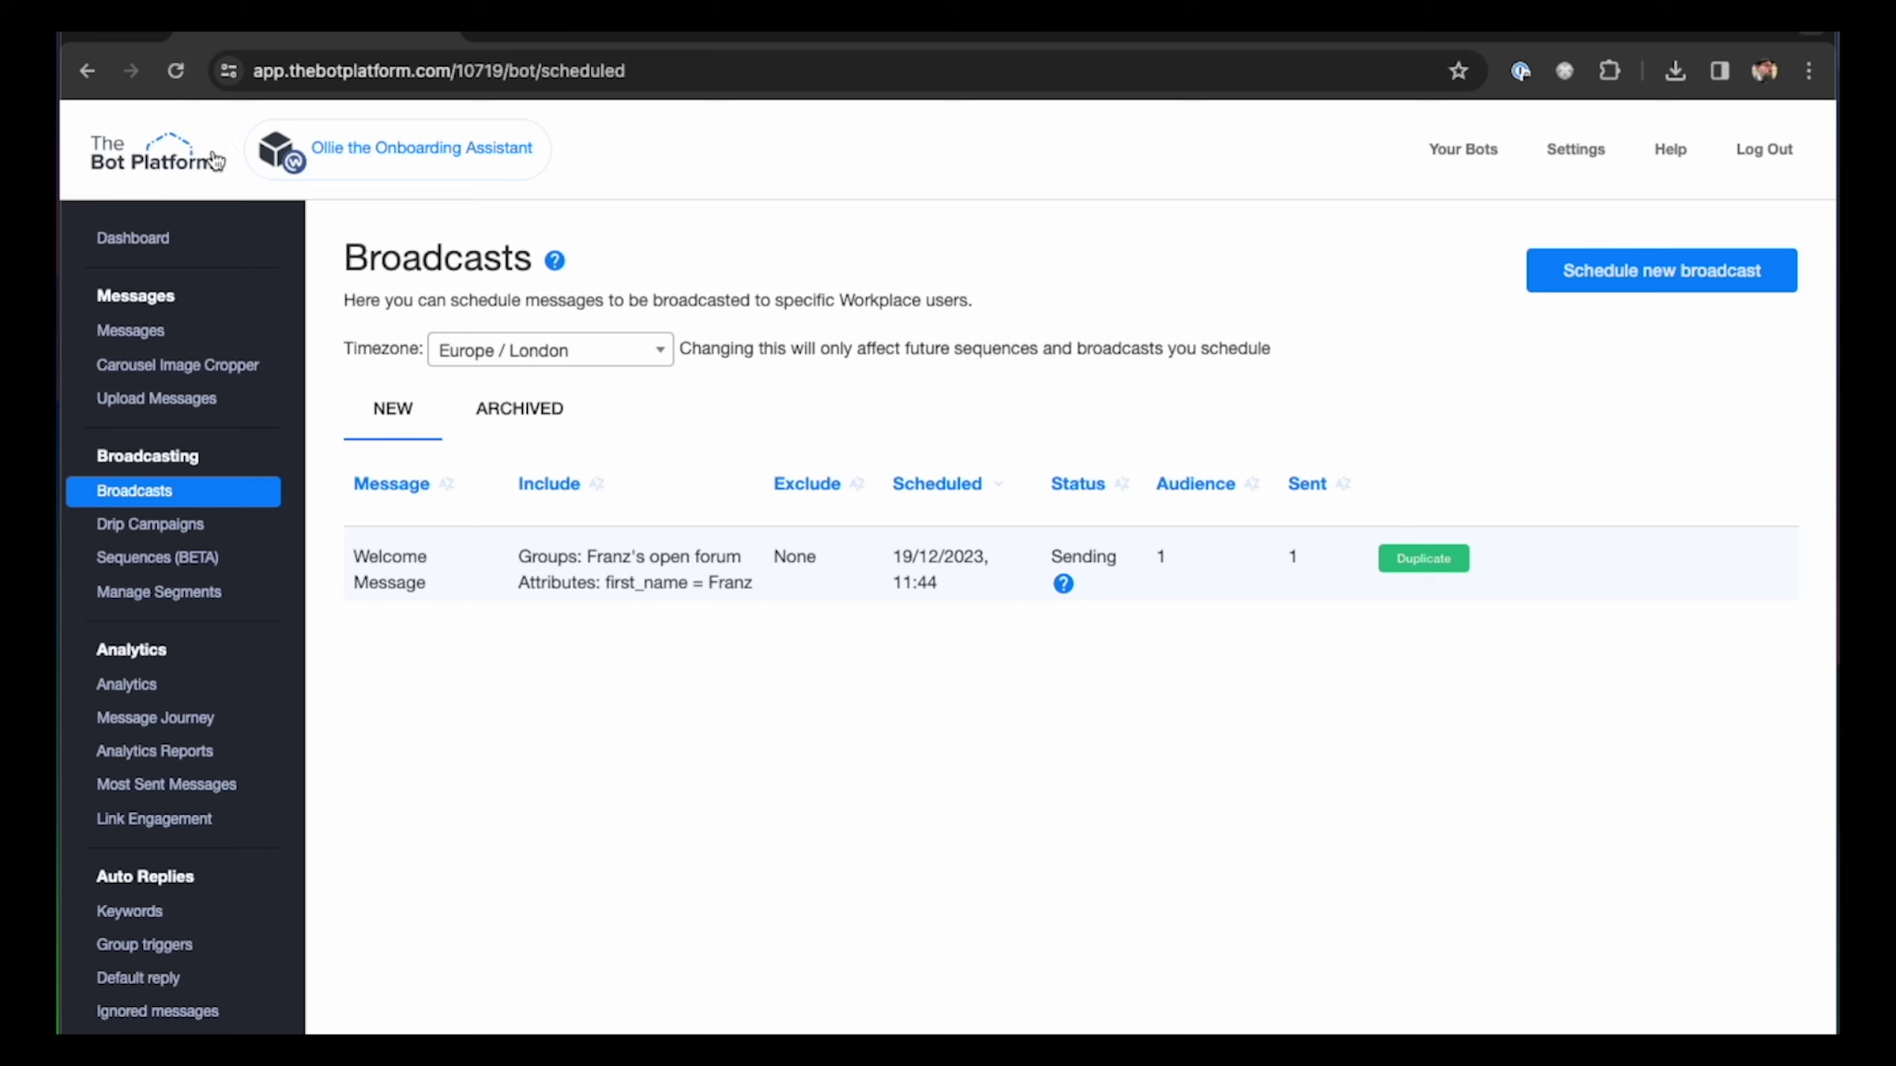
left_click(178, 72)
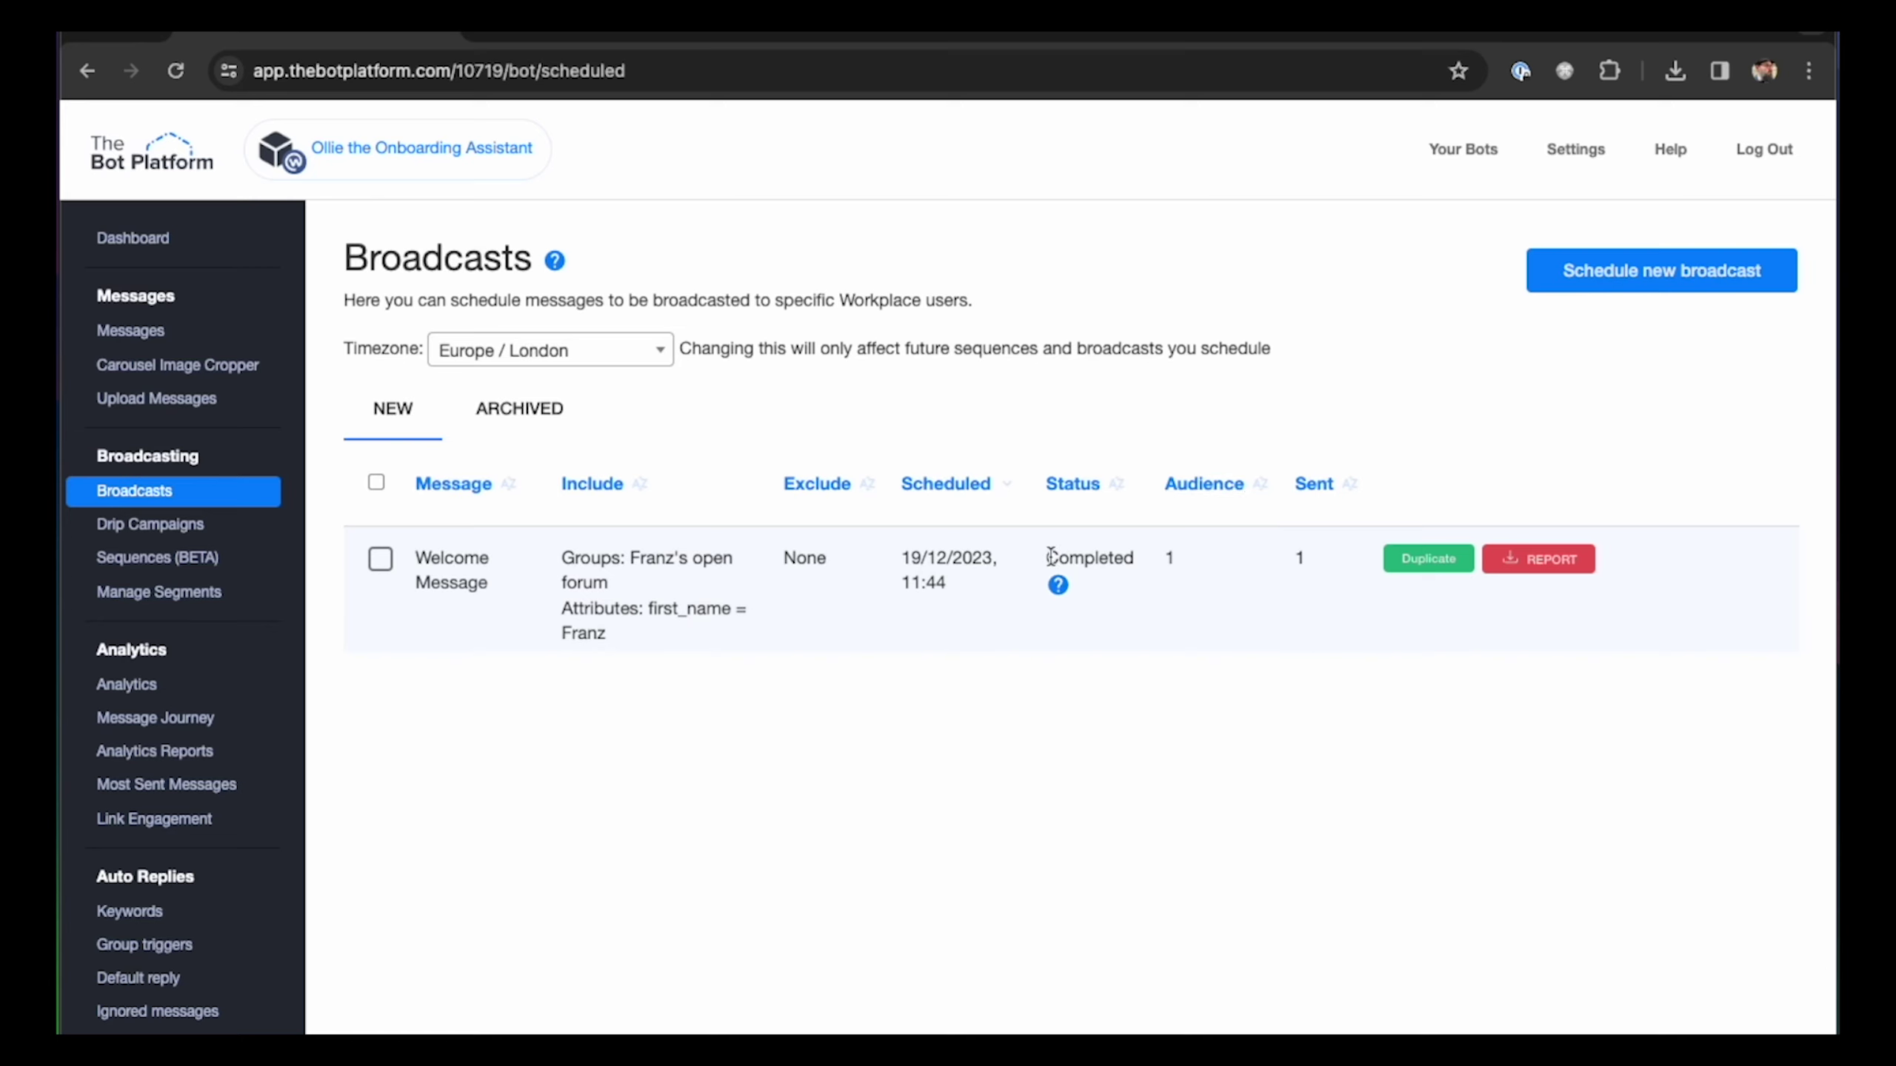
left_click(173, 563)
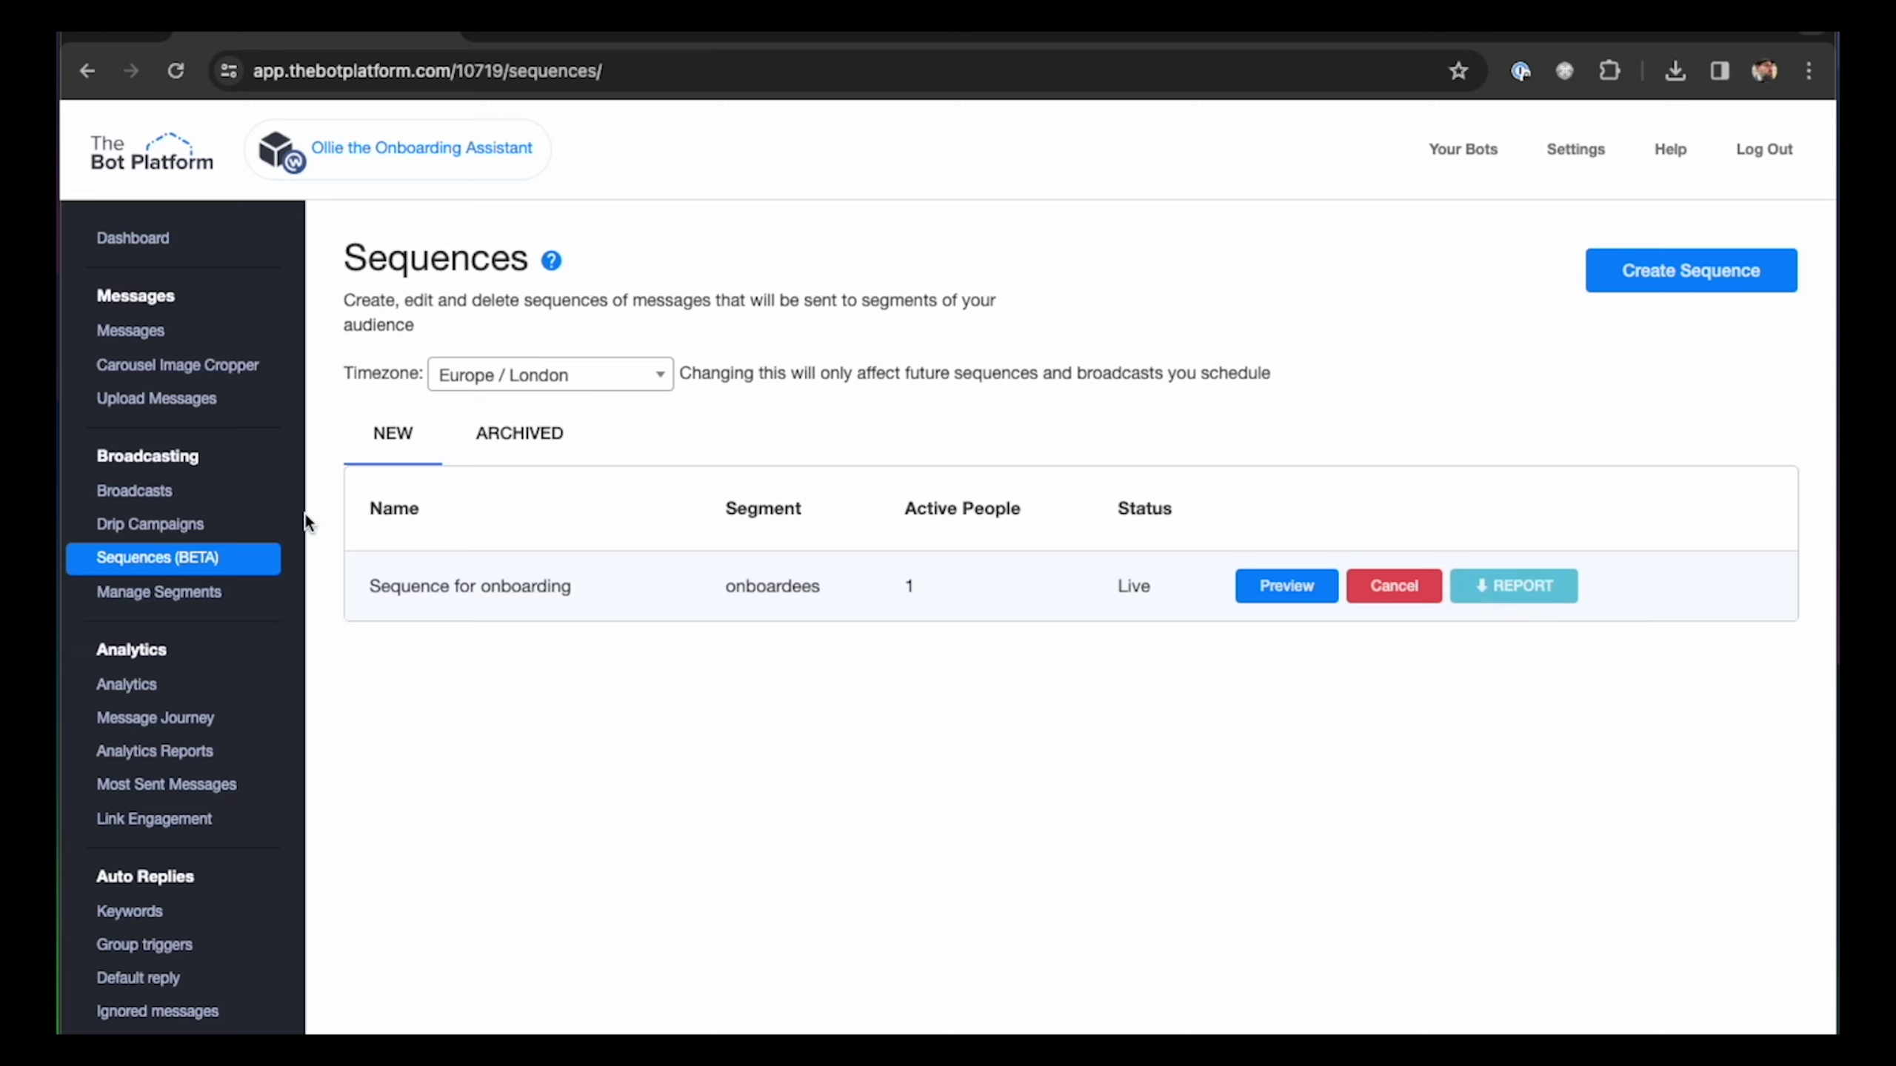
Step: Download the onboarding sequence's report CSV and maximise it in Numbers to read all columns
left_click(1513, 598)
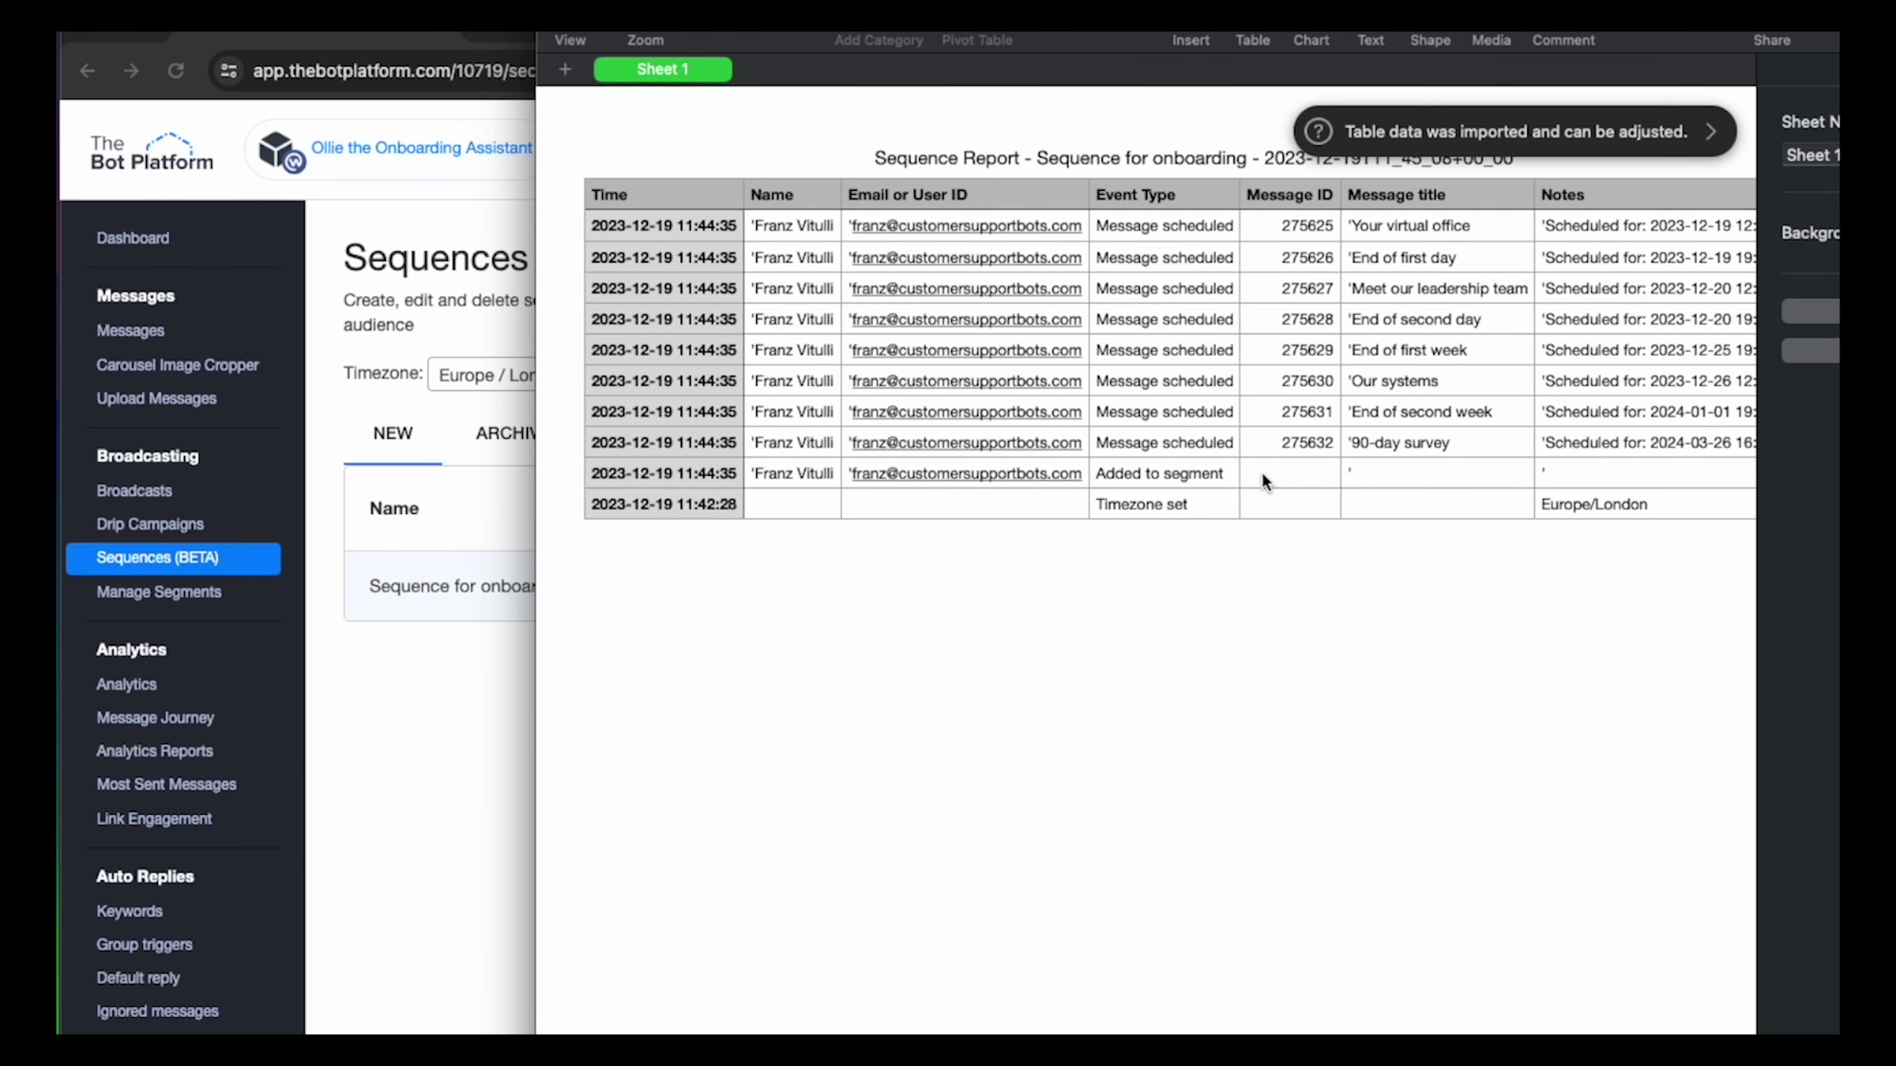
double_click(1105, 46)
scroll(1049, 372, "right", 5)
scroll(1108, 495, "left", 5)
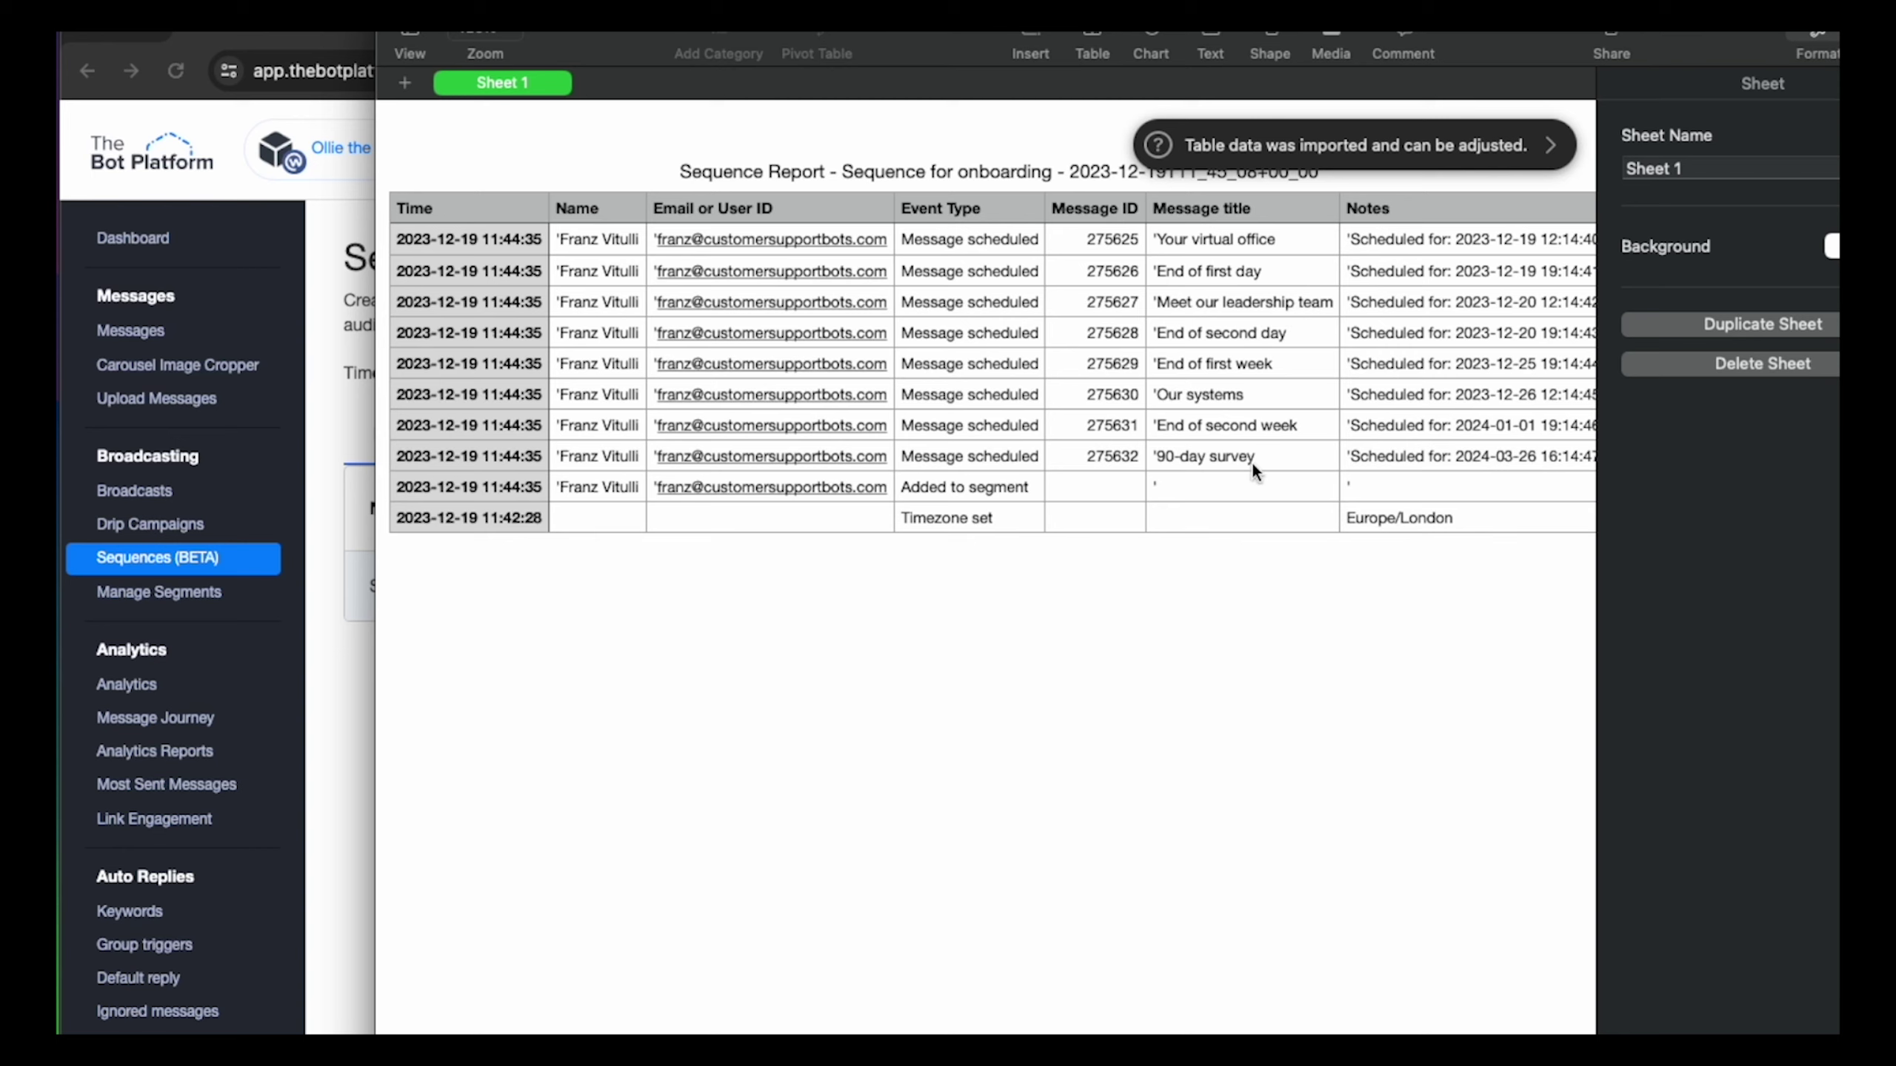
scroll(1394, 294, "right", 4)
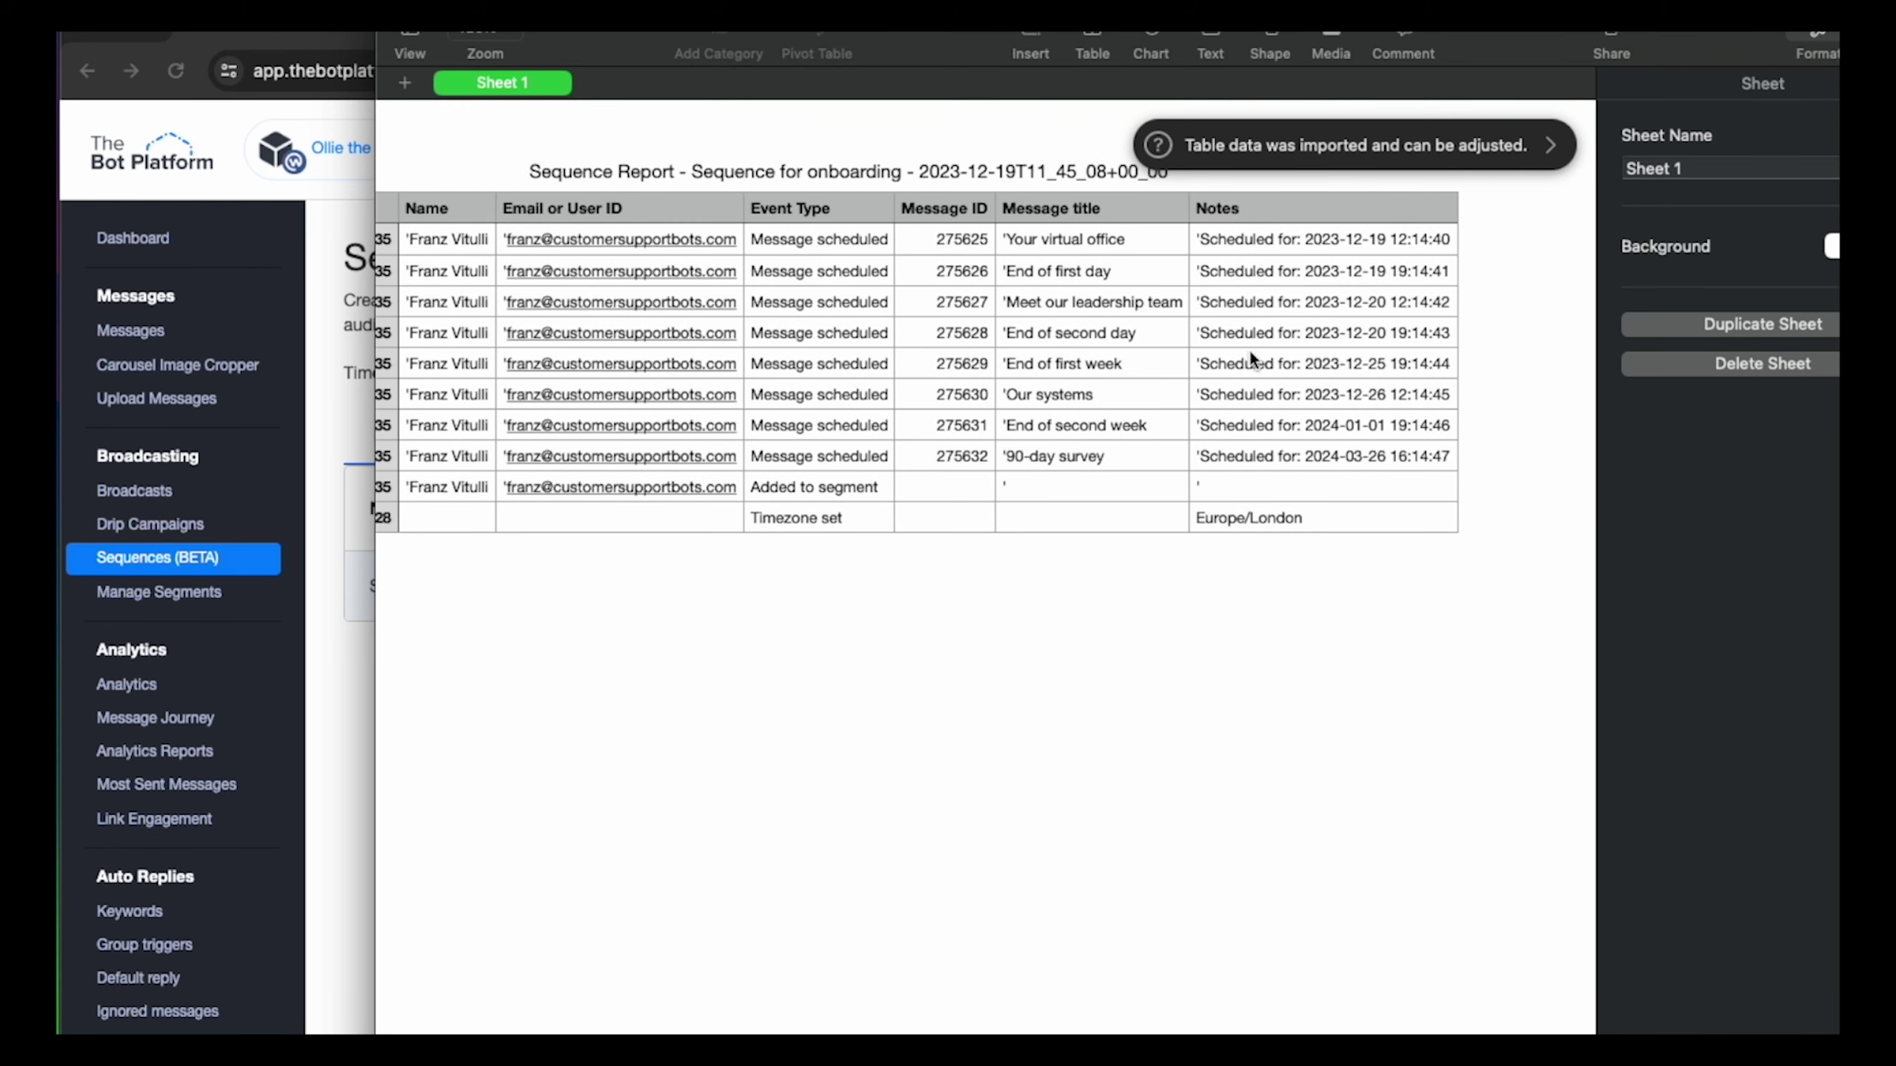
scroll(1373, 329, "left", 5)
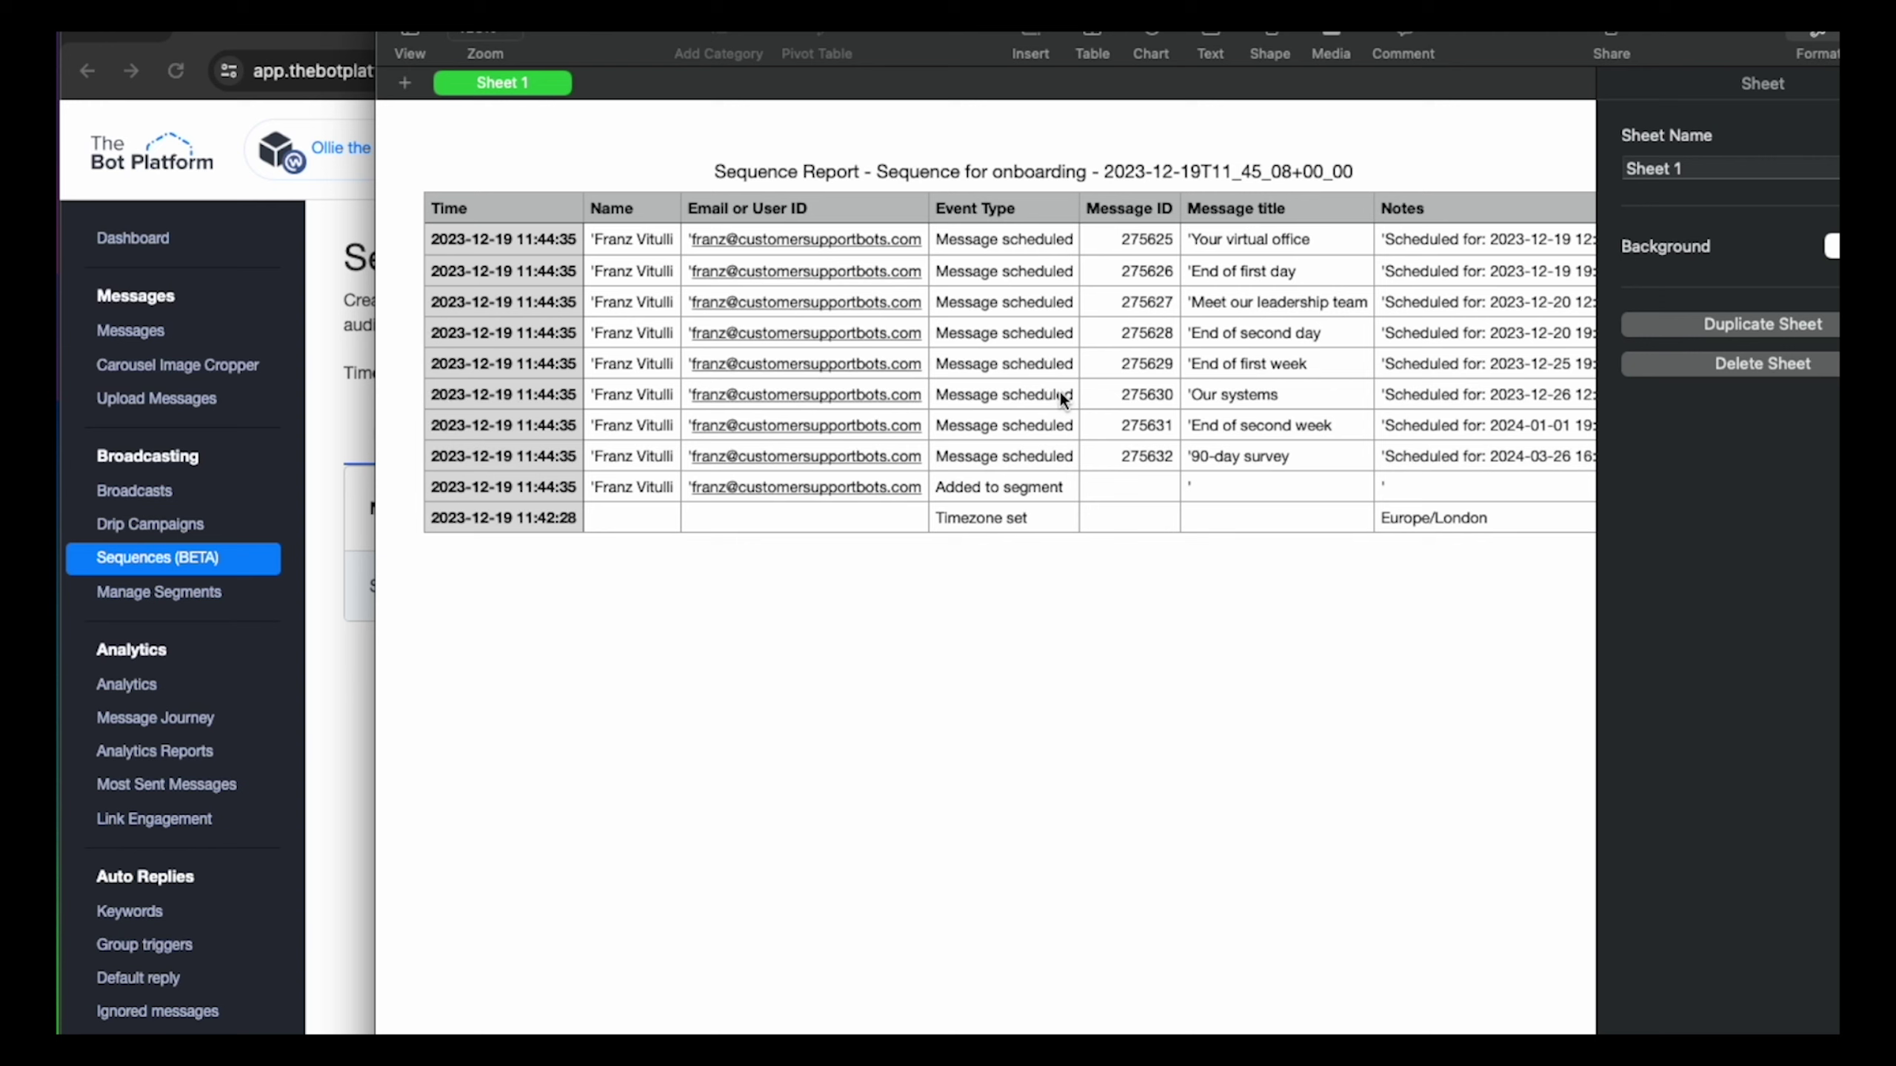
Step: Back in Chrome, review the Working Data checkboxes on the Download data page
left_click(136, 845)
scroll(169, 847, "down", 10)
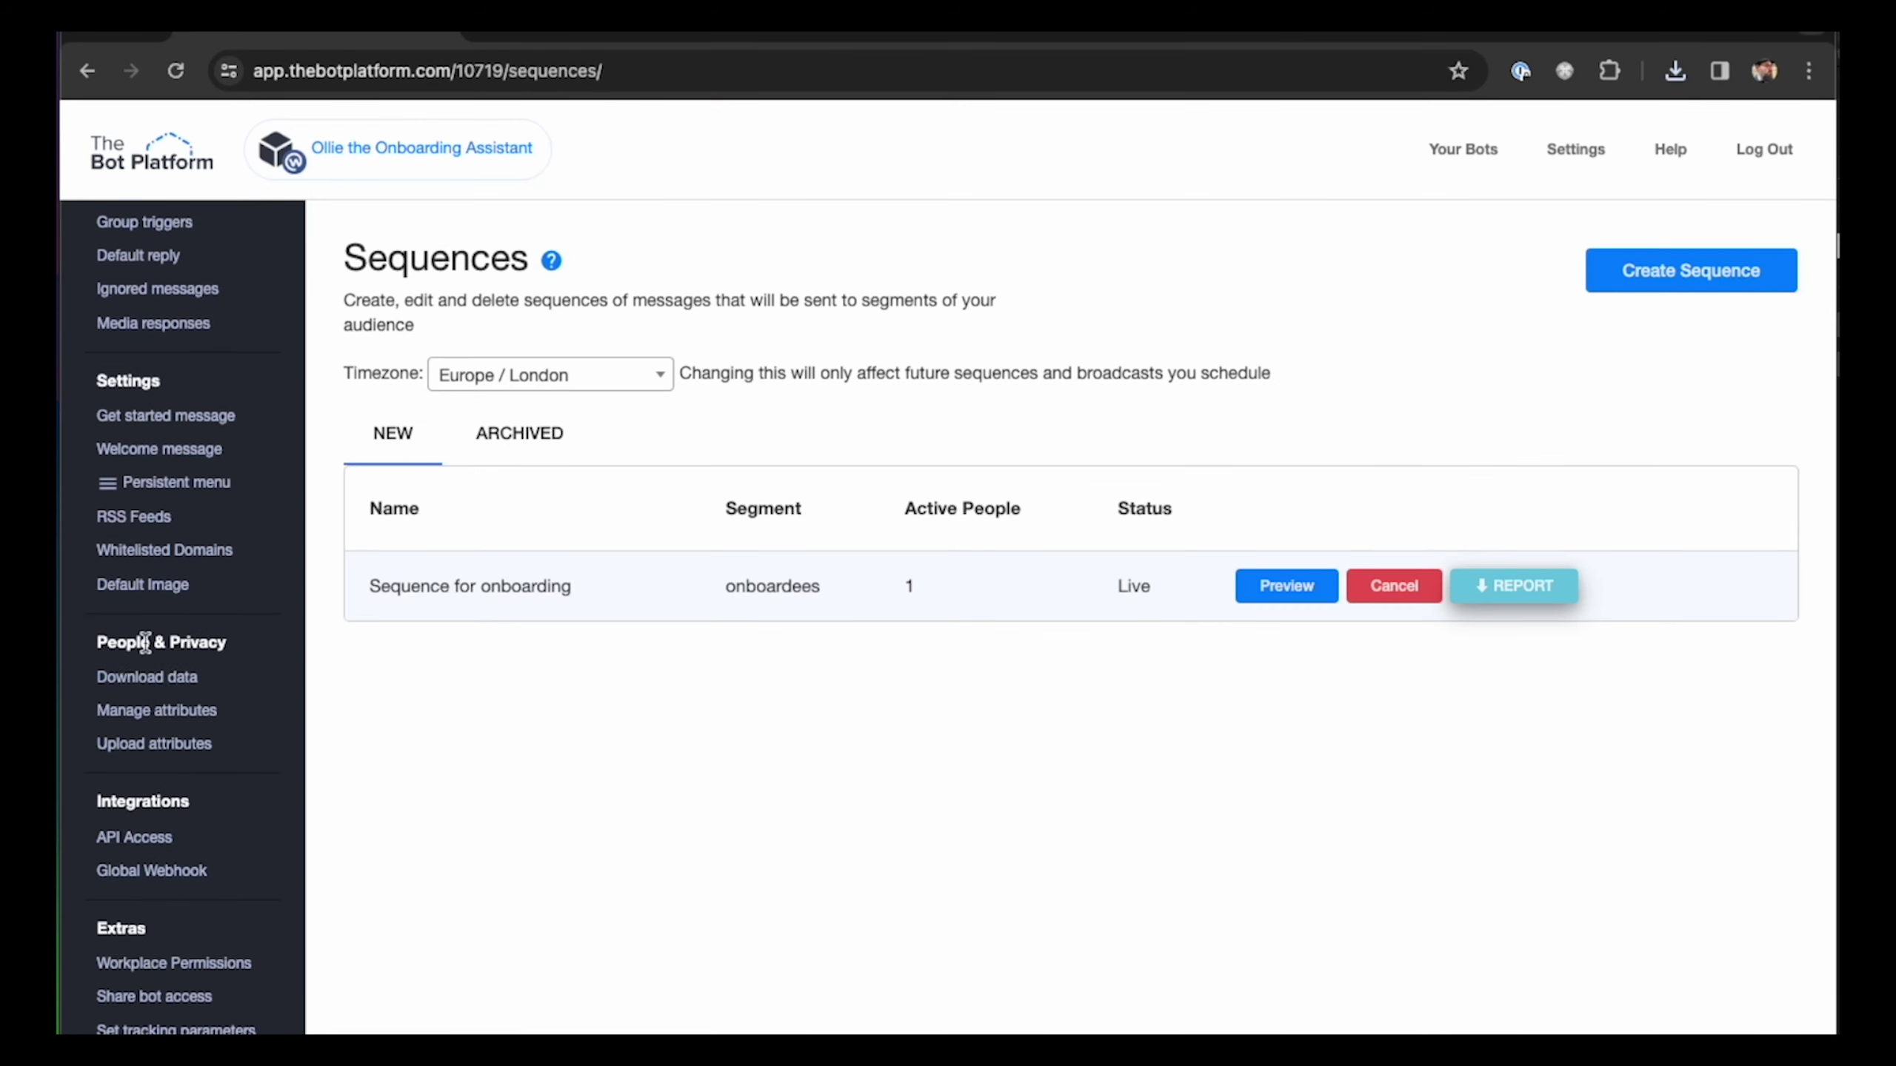
left_click(148, 676)
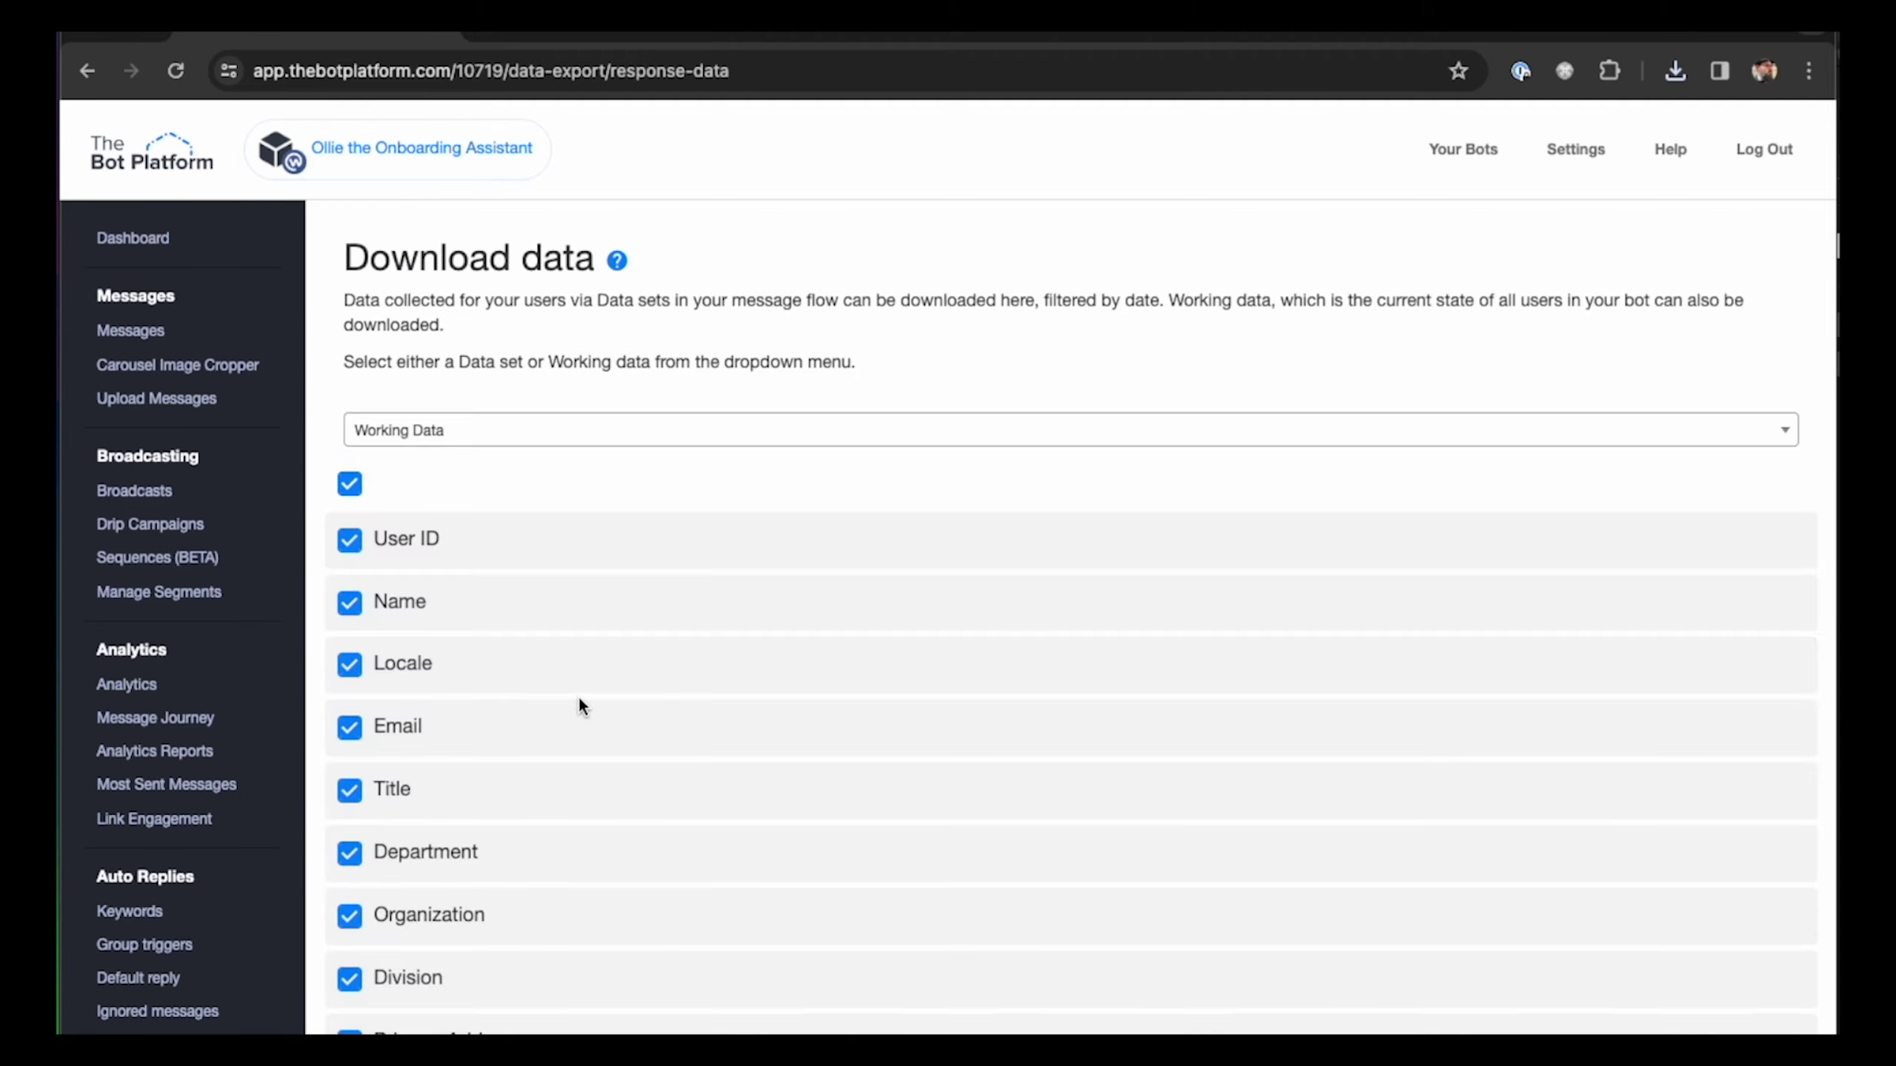
scroll(579, 700, "down", 3)
scroll(478, 336, "up", 2)
scroll(481, 351, "up", 2)
scroll(575, 492, "down", 4)
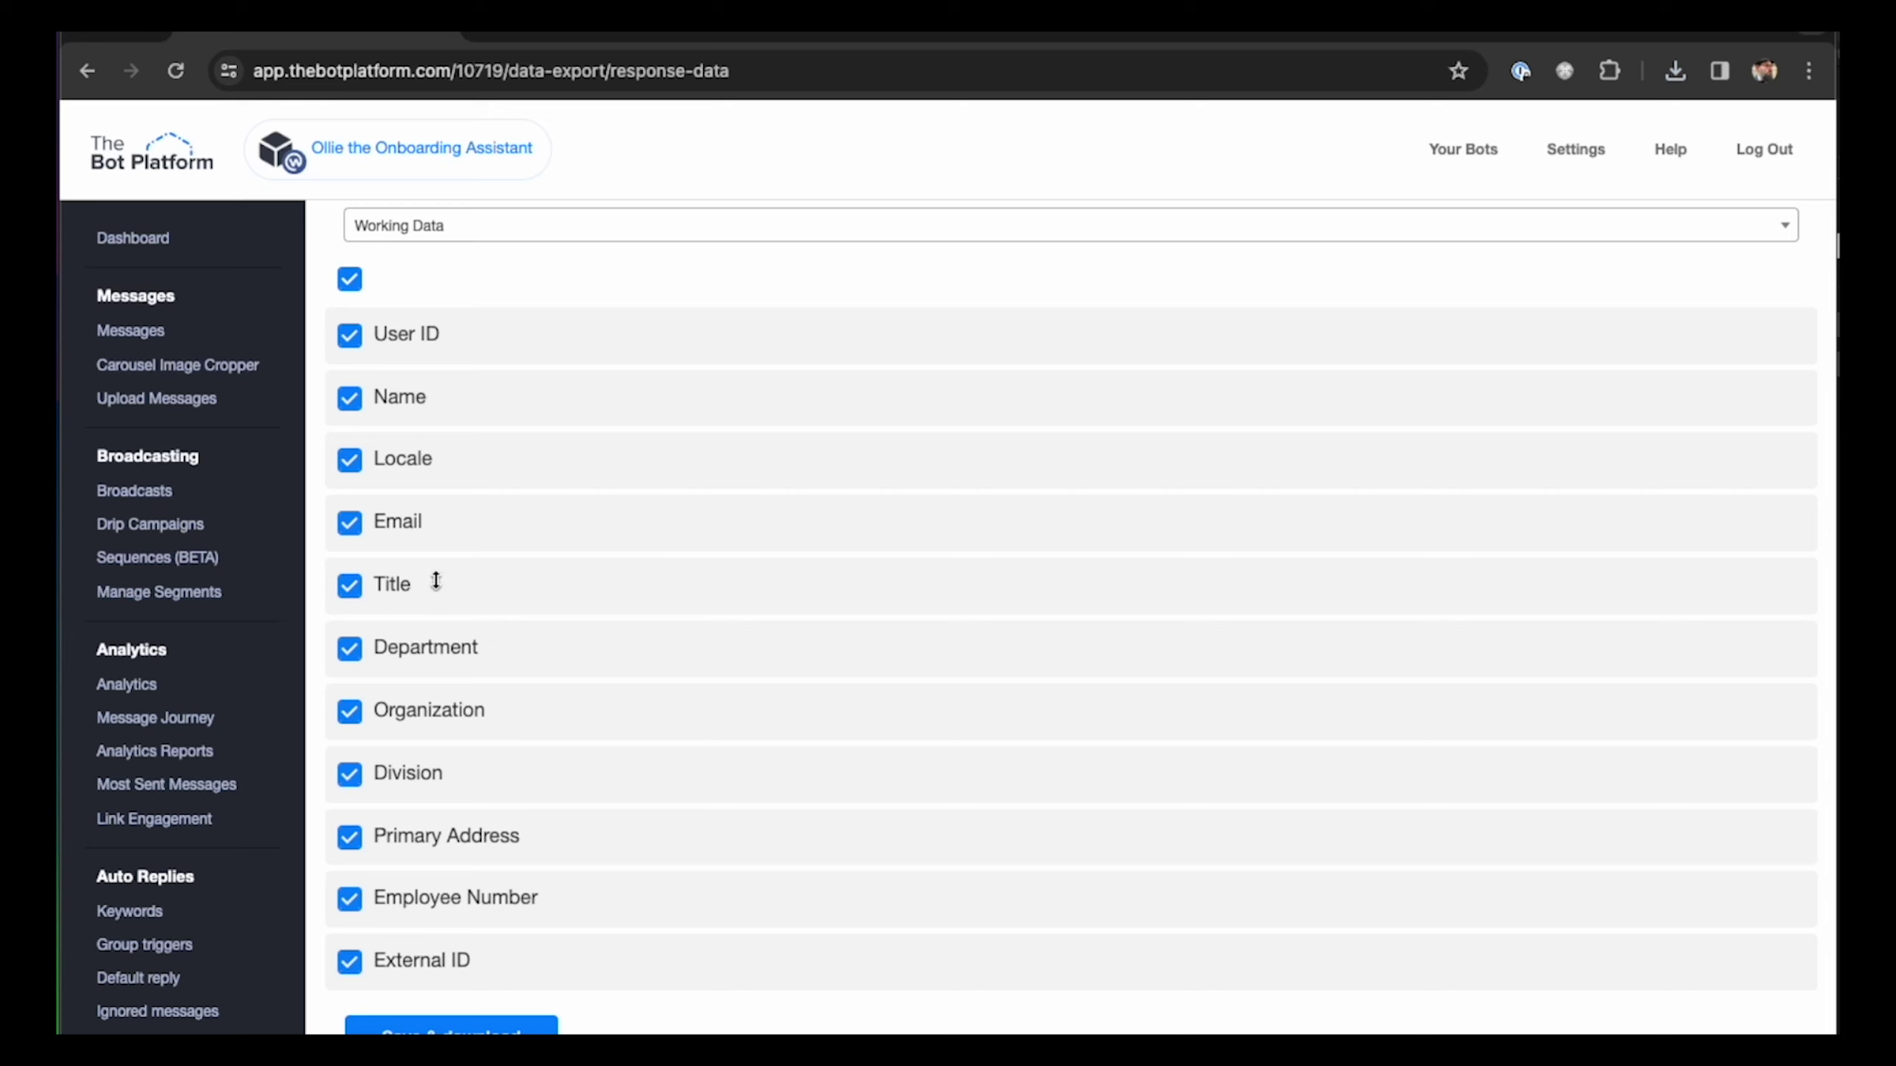
scroll(481, 695, "up", 2)
scroll(477, 686, "down", 1)
scroll(523, 559, "up", 3)
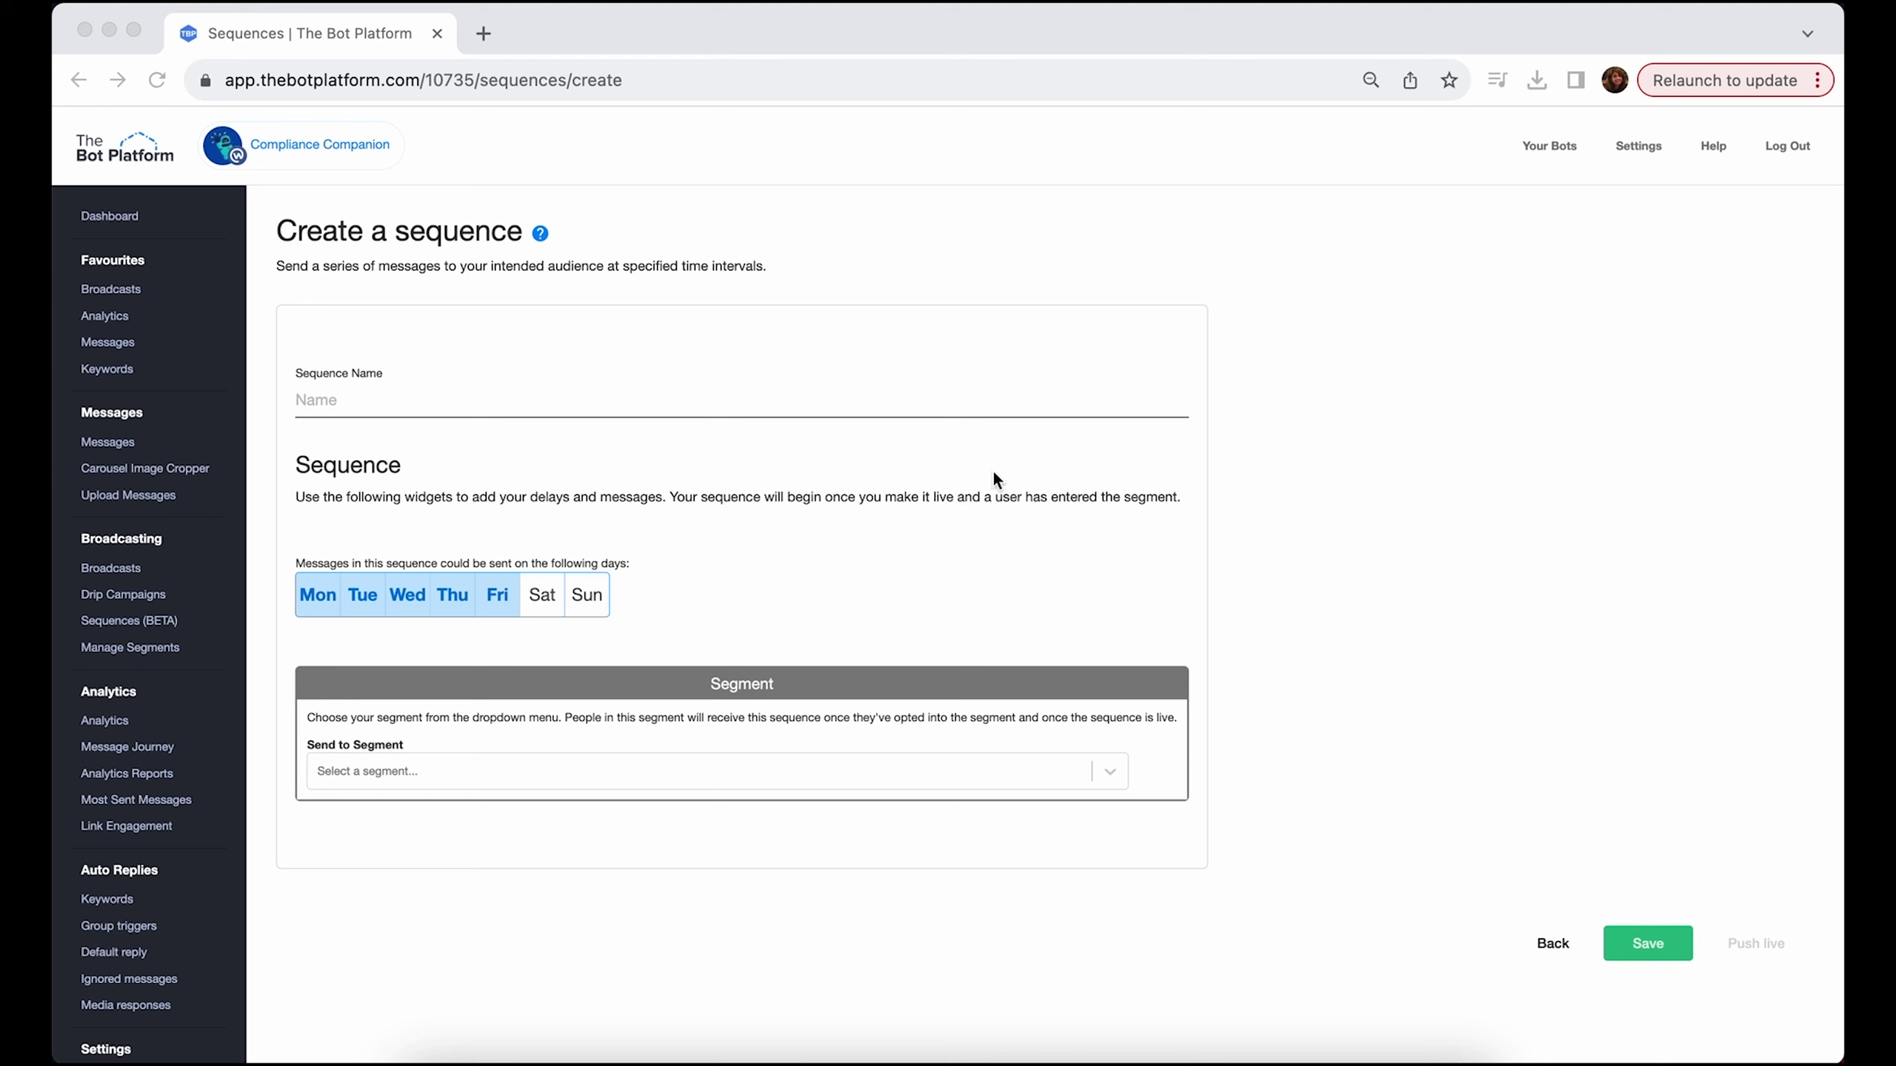
Step: Enter 'Phishing Training' as the sequence name and pick the phishing training segment
left_click(905, 401)
type("Phi")
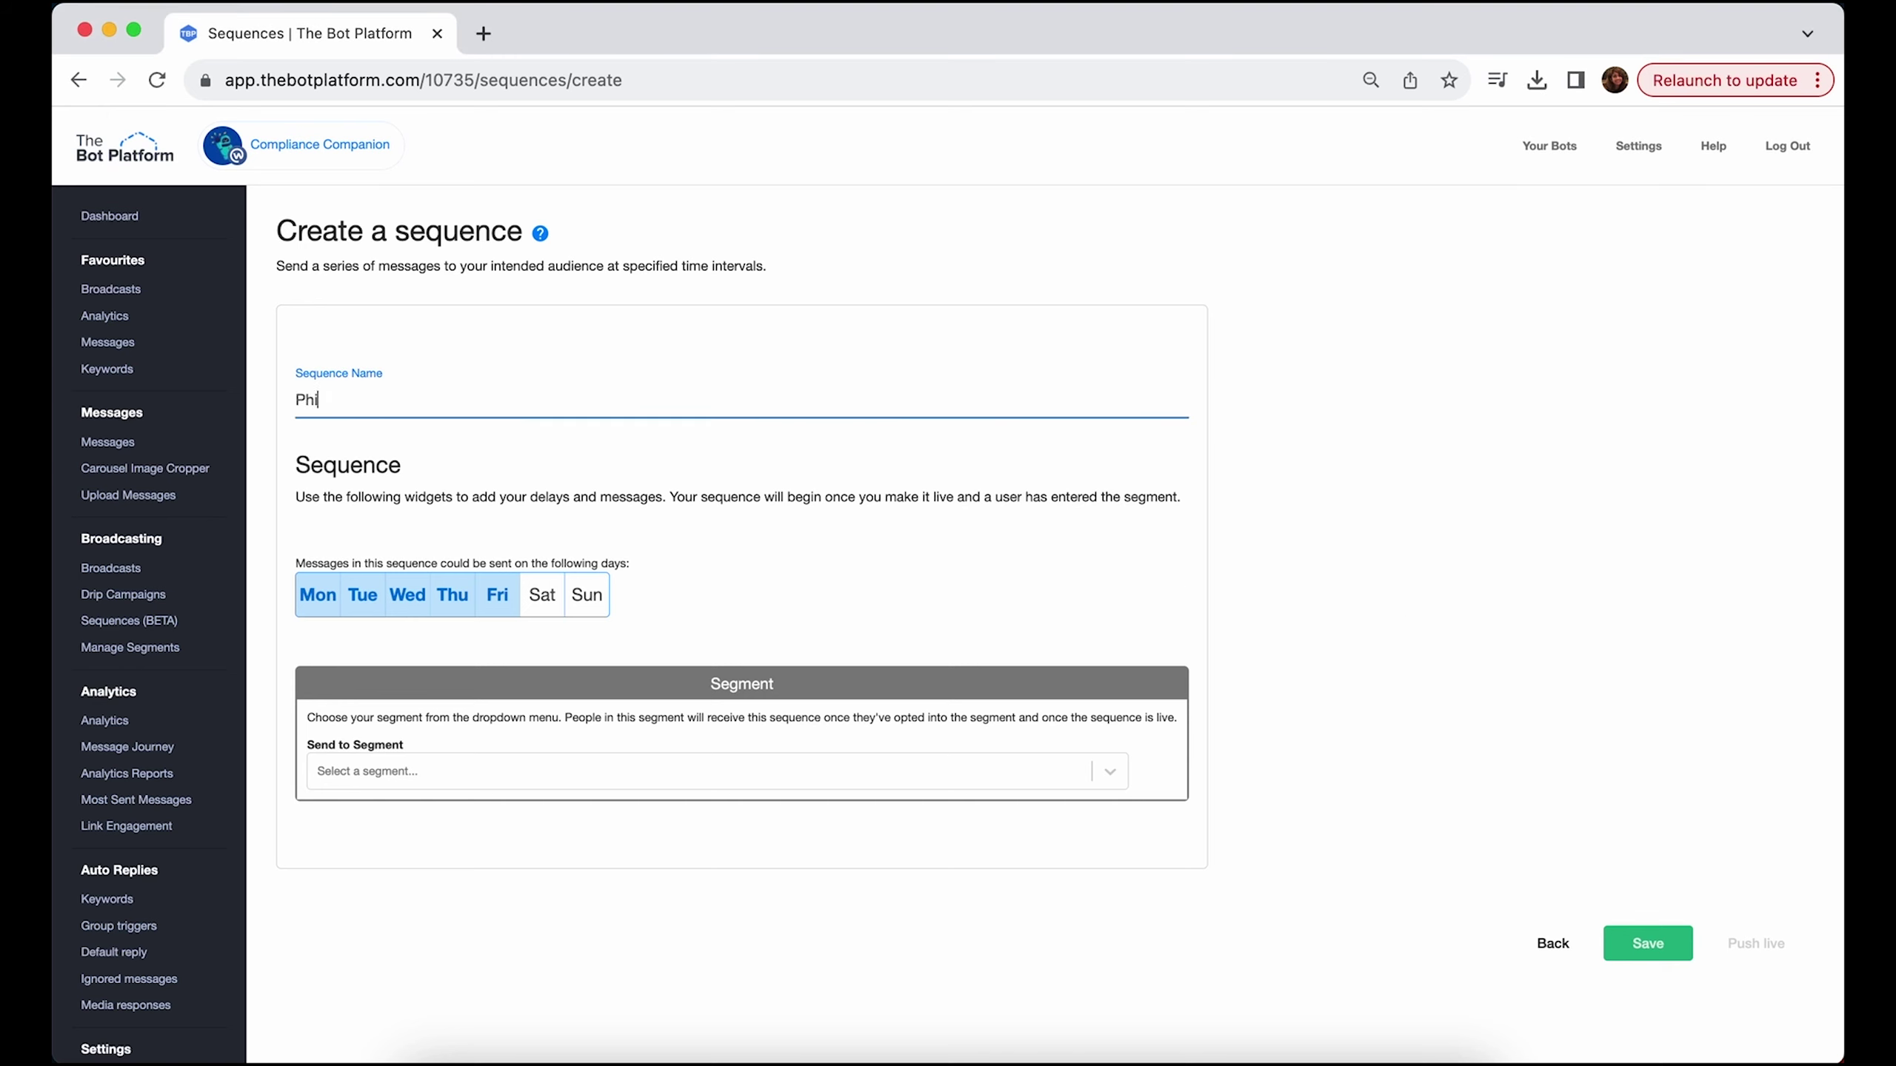
type("shing Training")
left_click(853, 769)
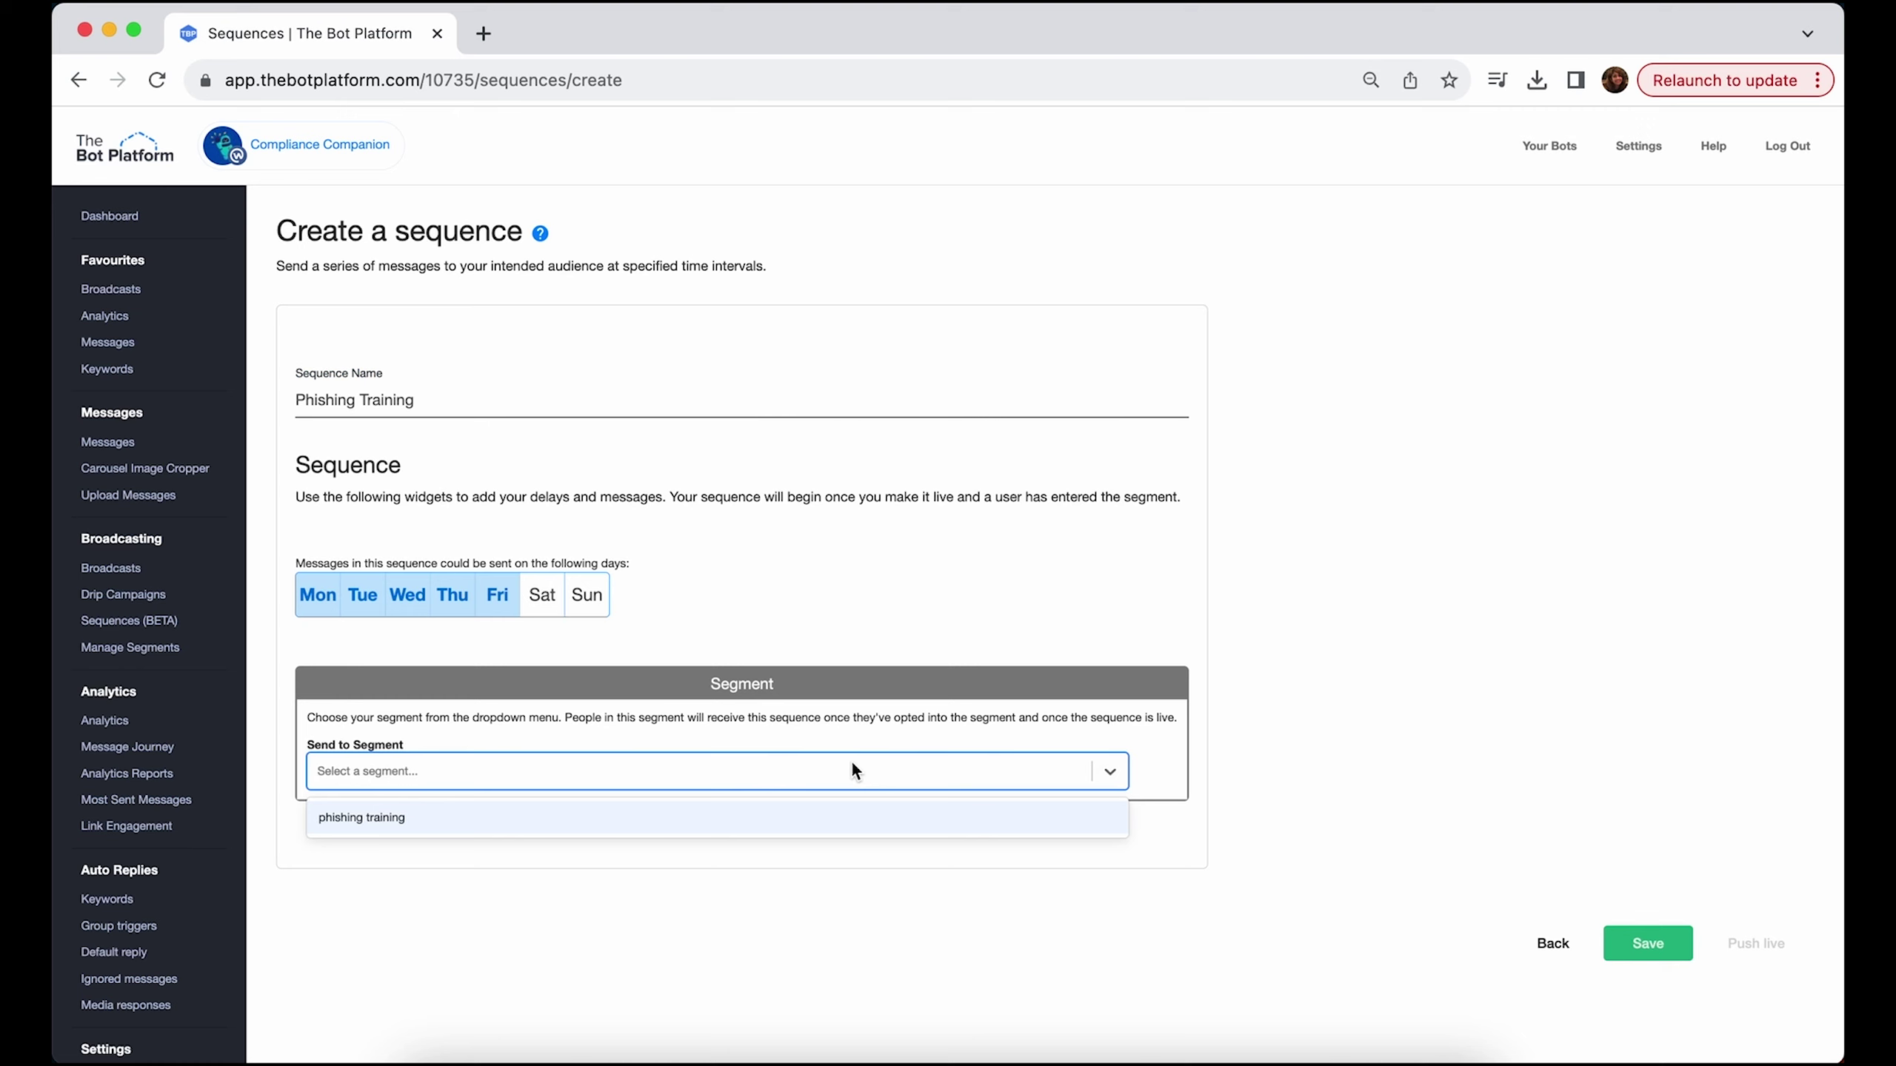
left_click(769, 813)
scroll(769, 808, "down", 2)
scroll(770, 811, "down", 2)
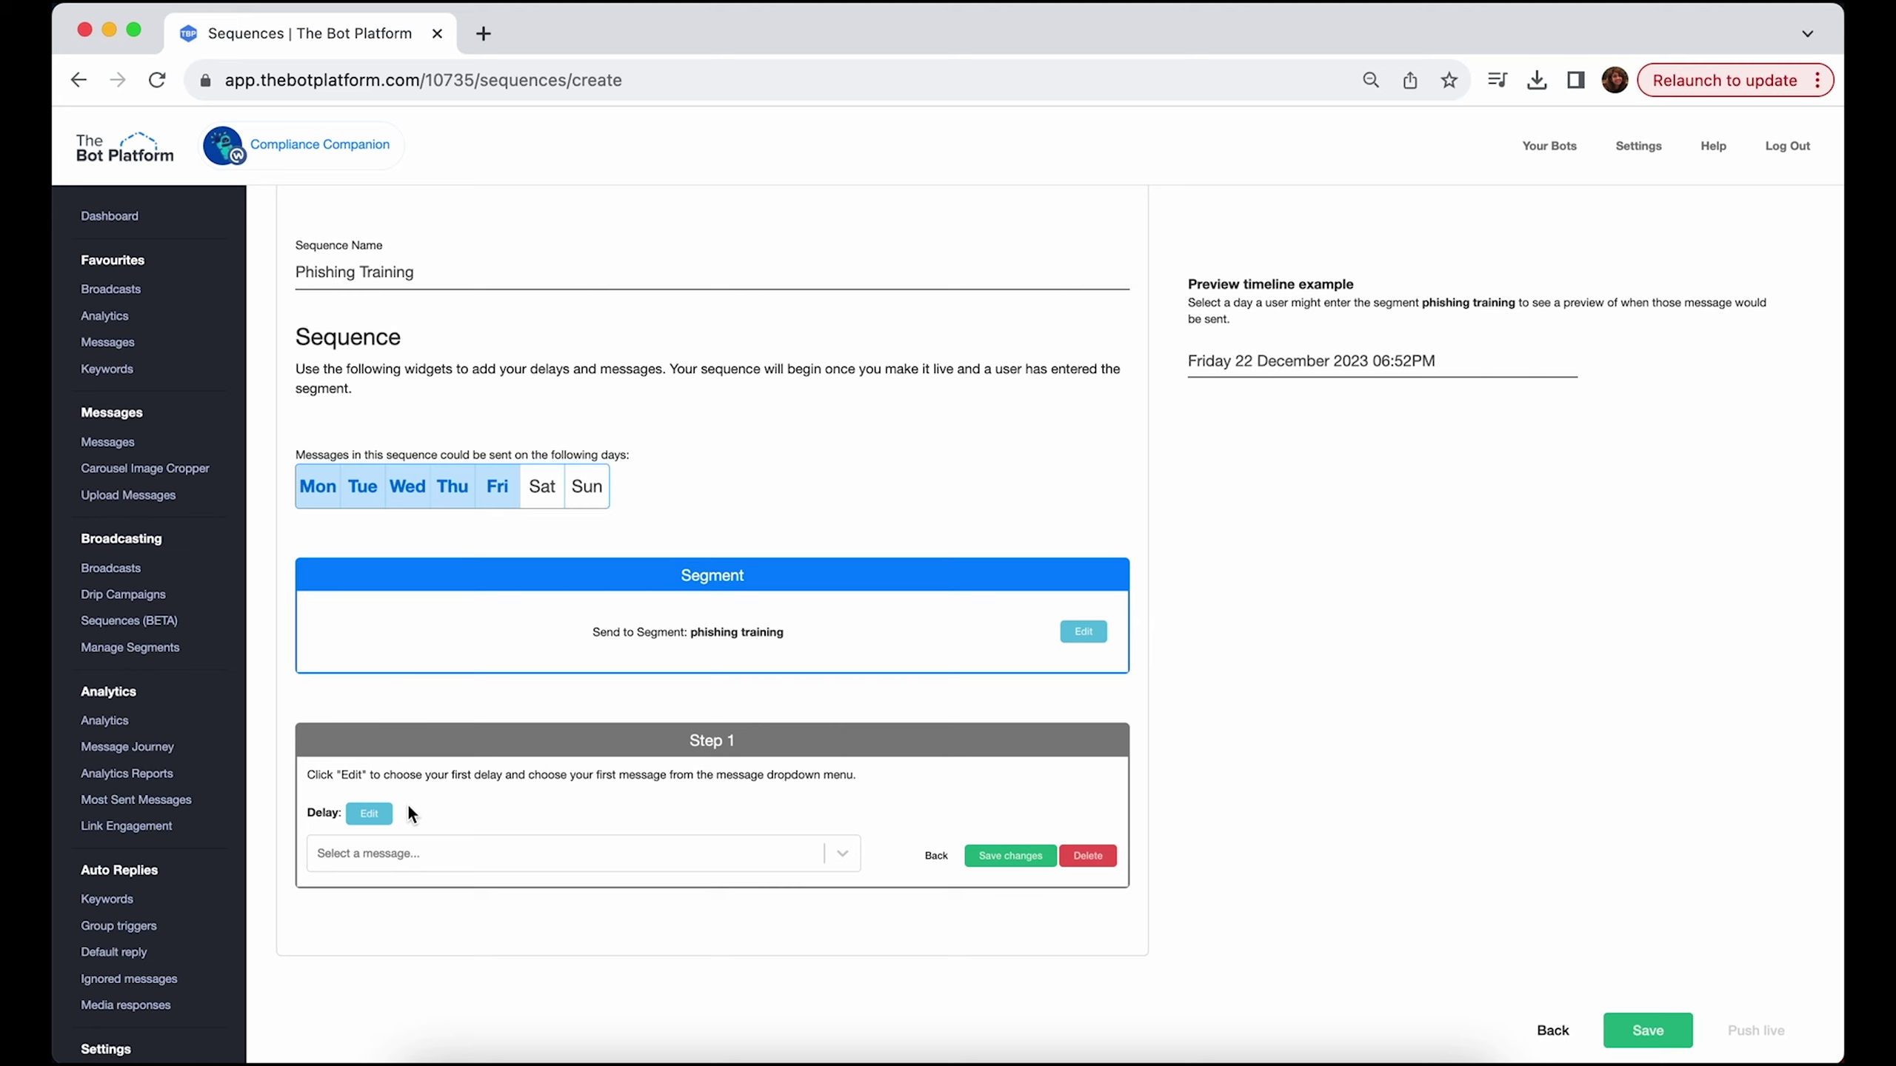
Step: Give step 1 a 1-day delay and the 'Phishing - You've been signed up' message
left_click(370, 813)
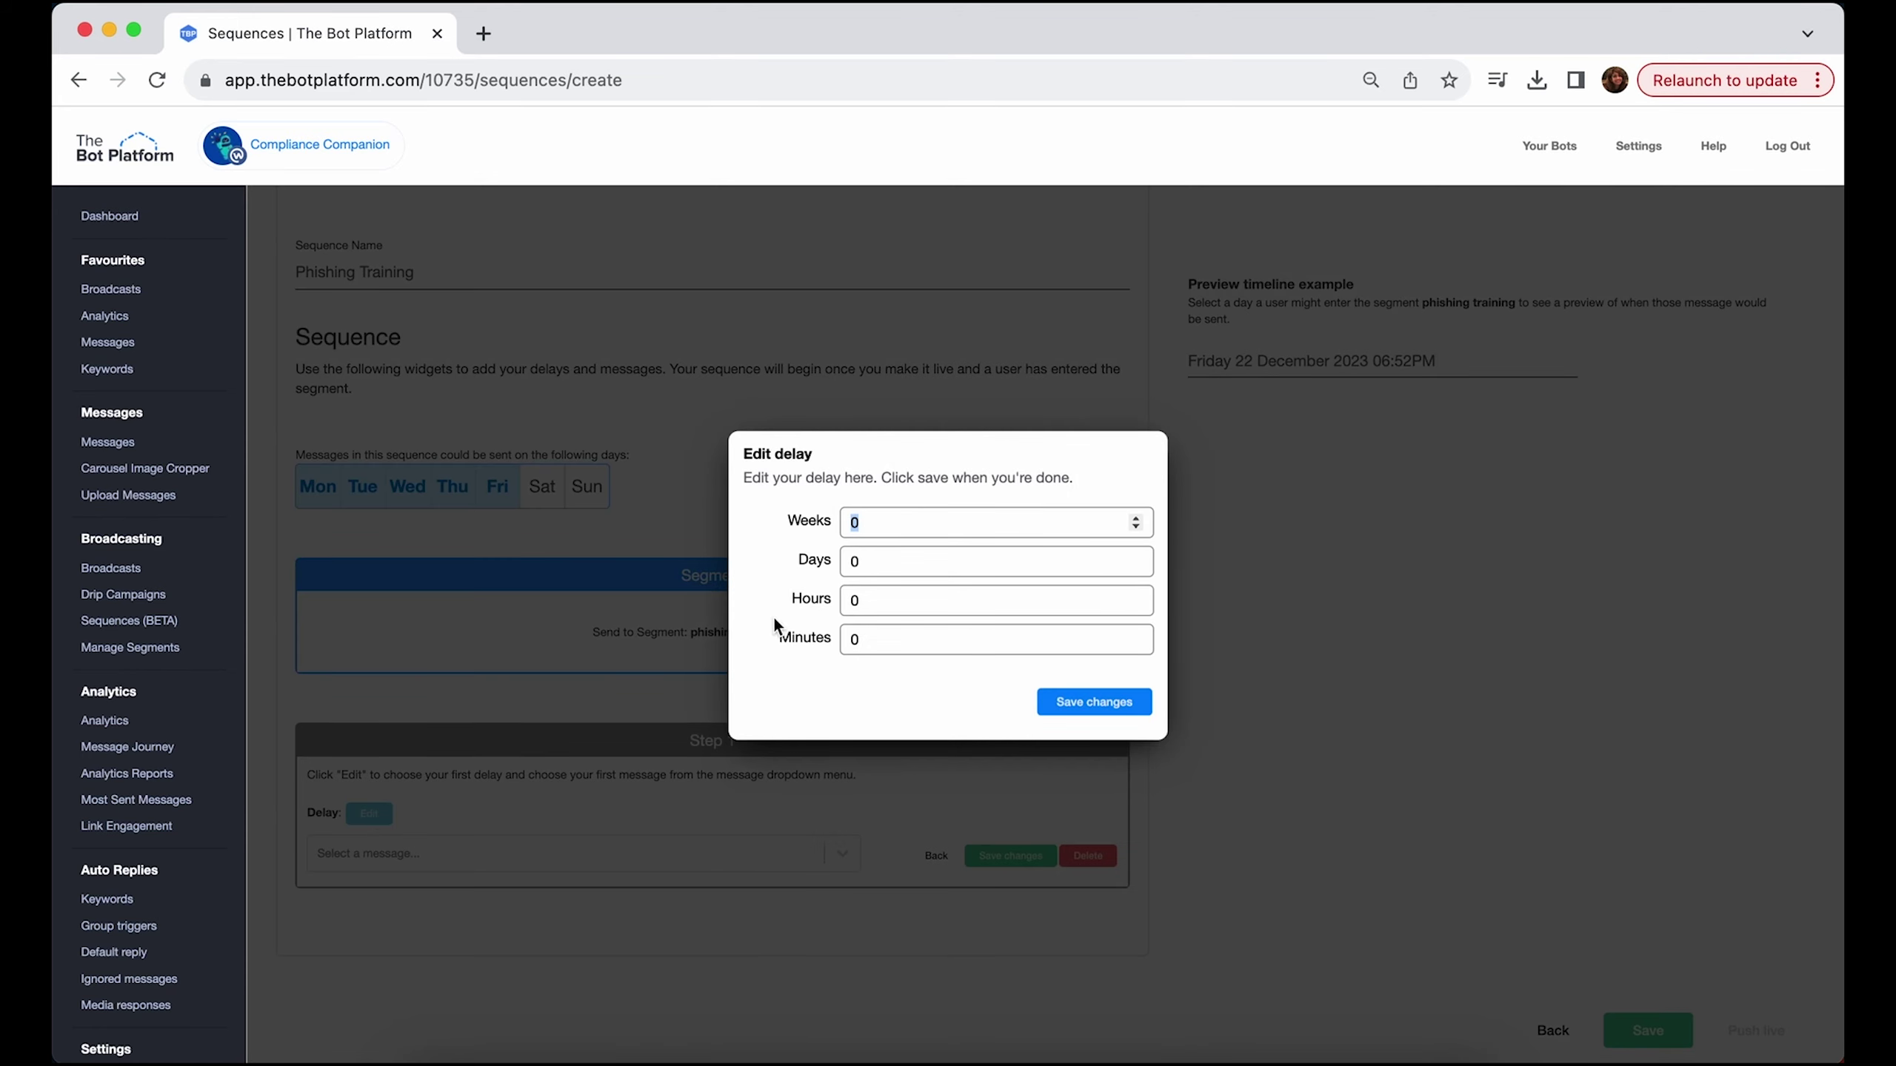
left_click(888, 560)
double_click(888, 559)
type("1")
left_click(1068, 702)
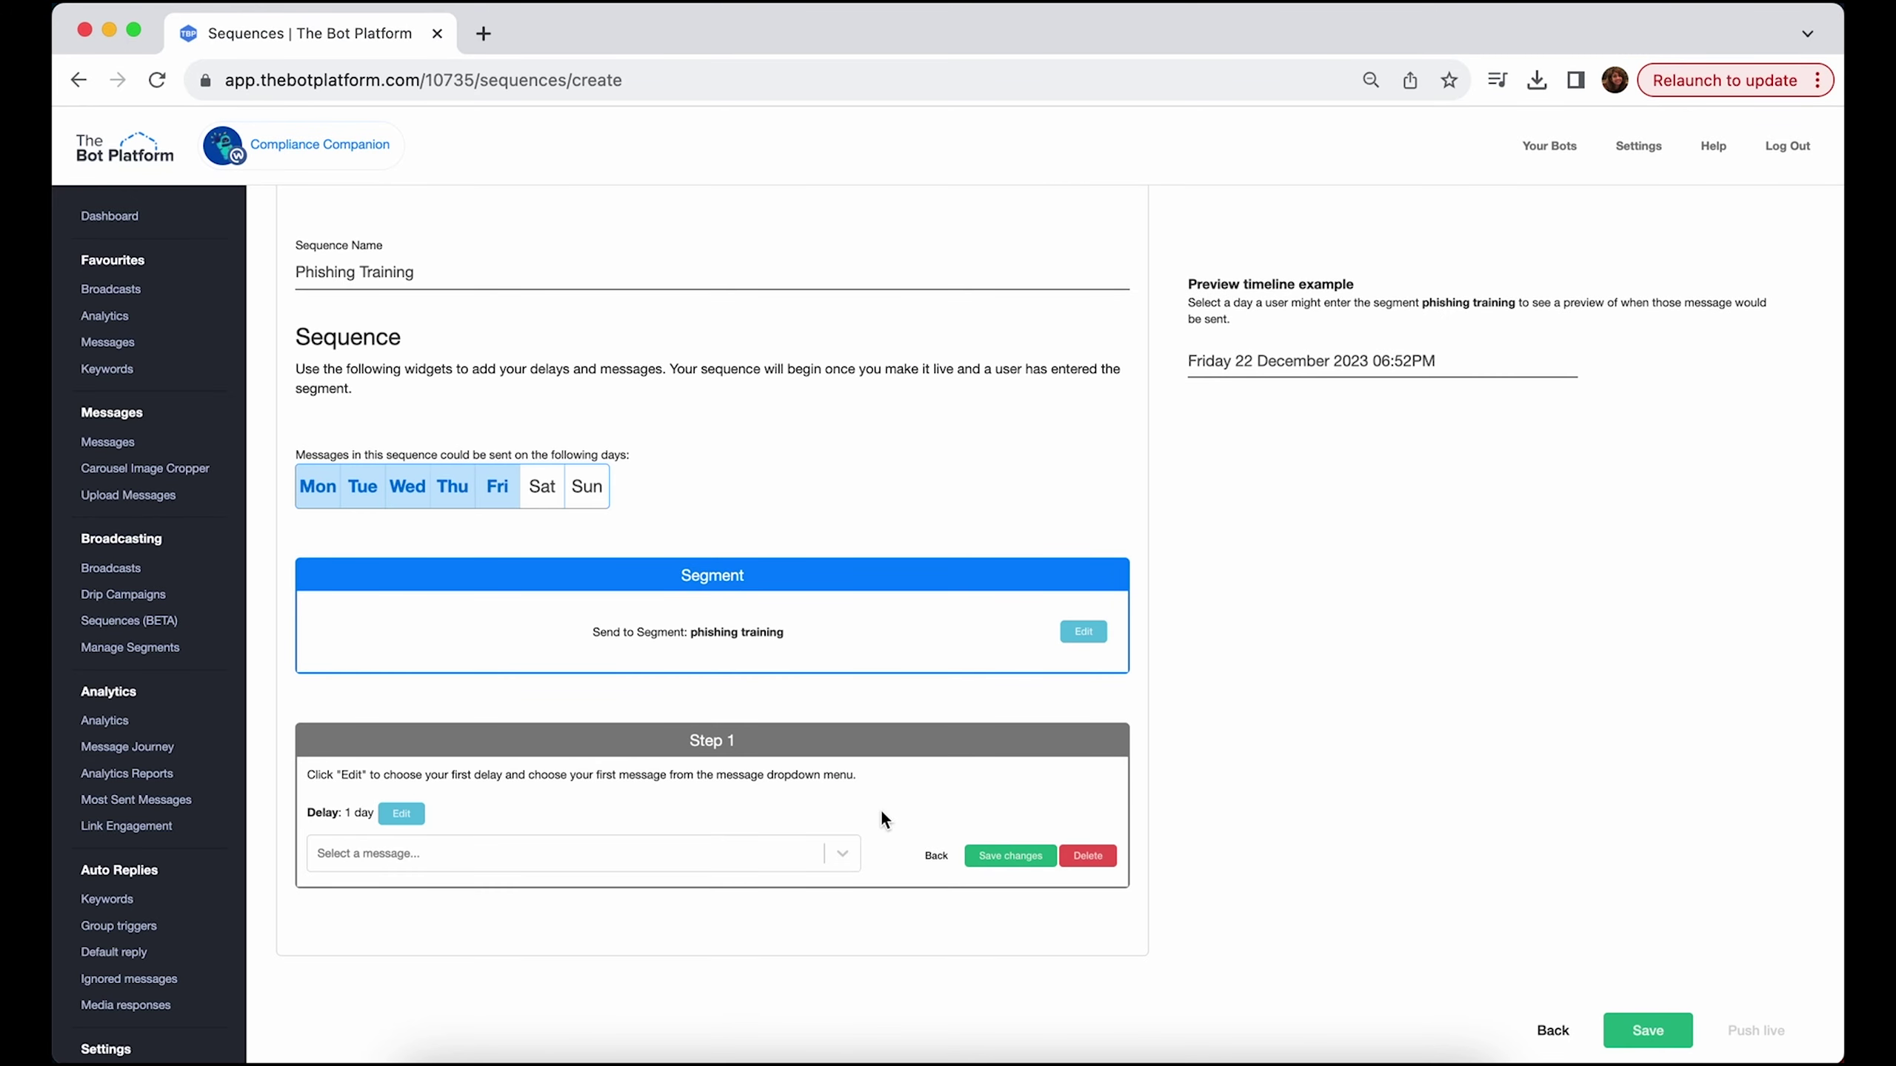
left_click(850, 851)
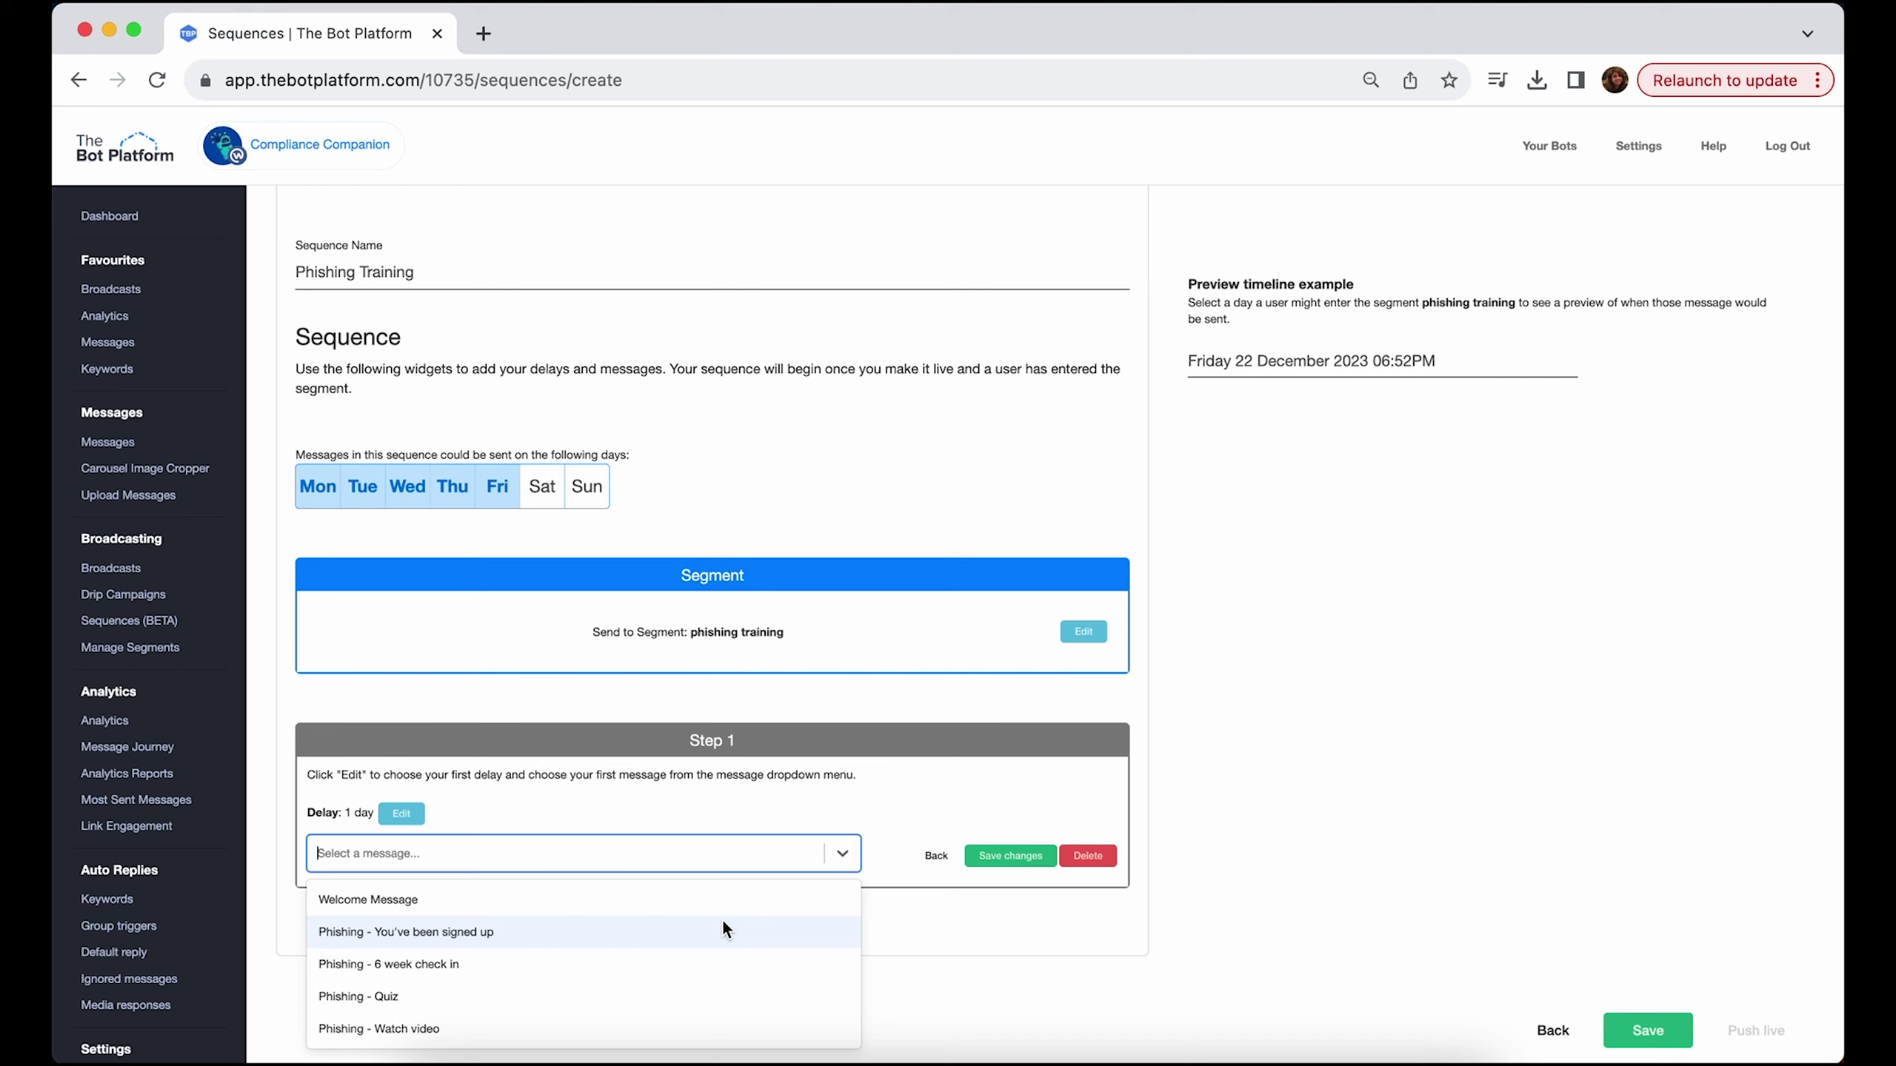
left_click(722, 922)
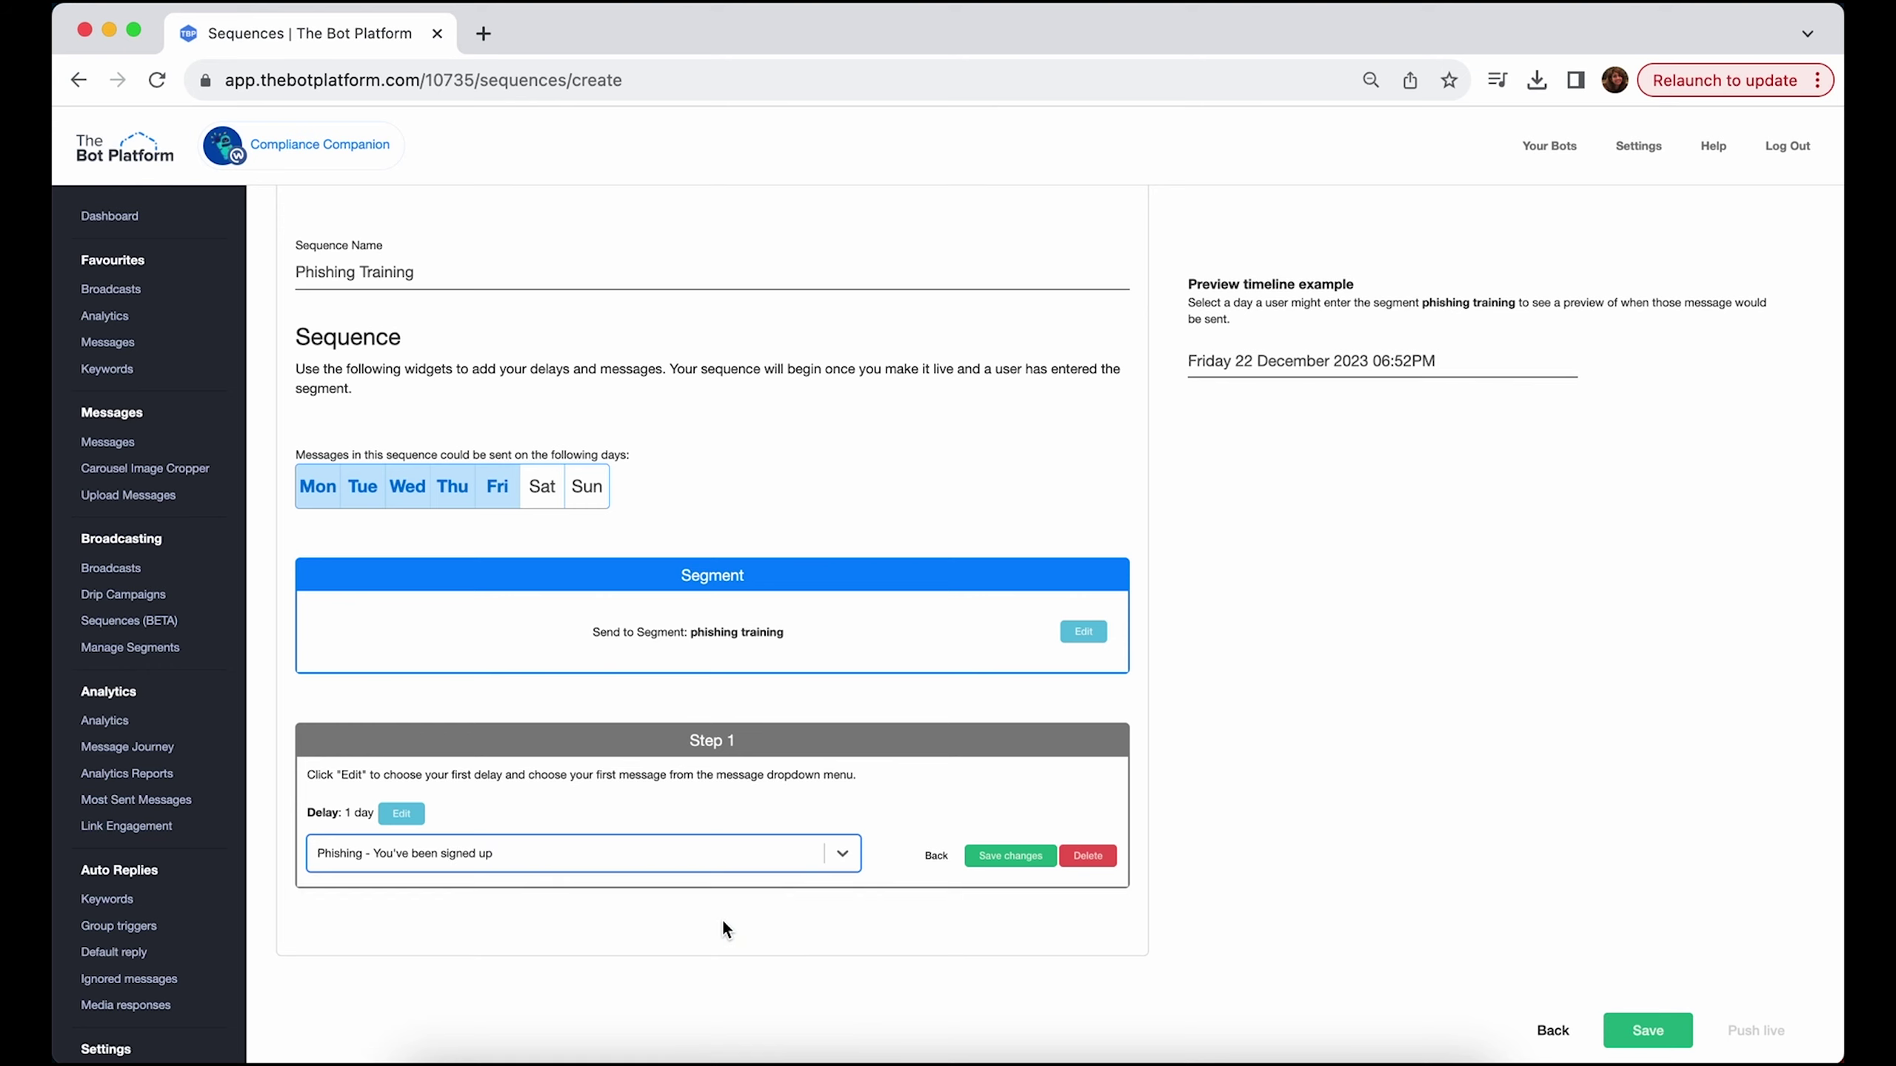
Step: Save step 1 and add a second step to the sequence
left_click(1012, 856)
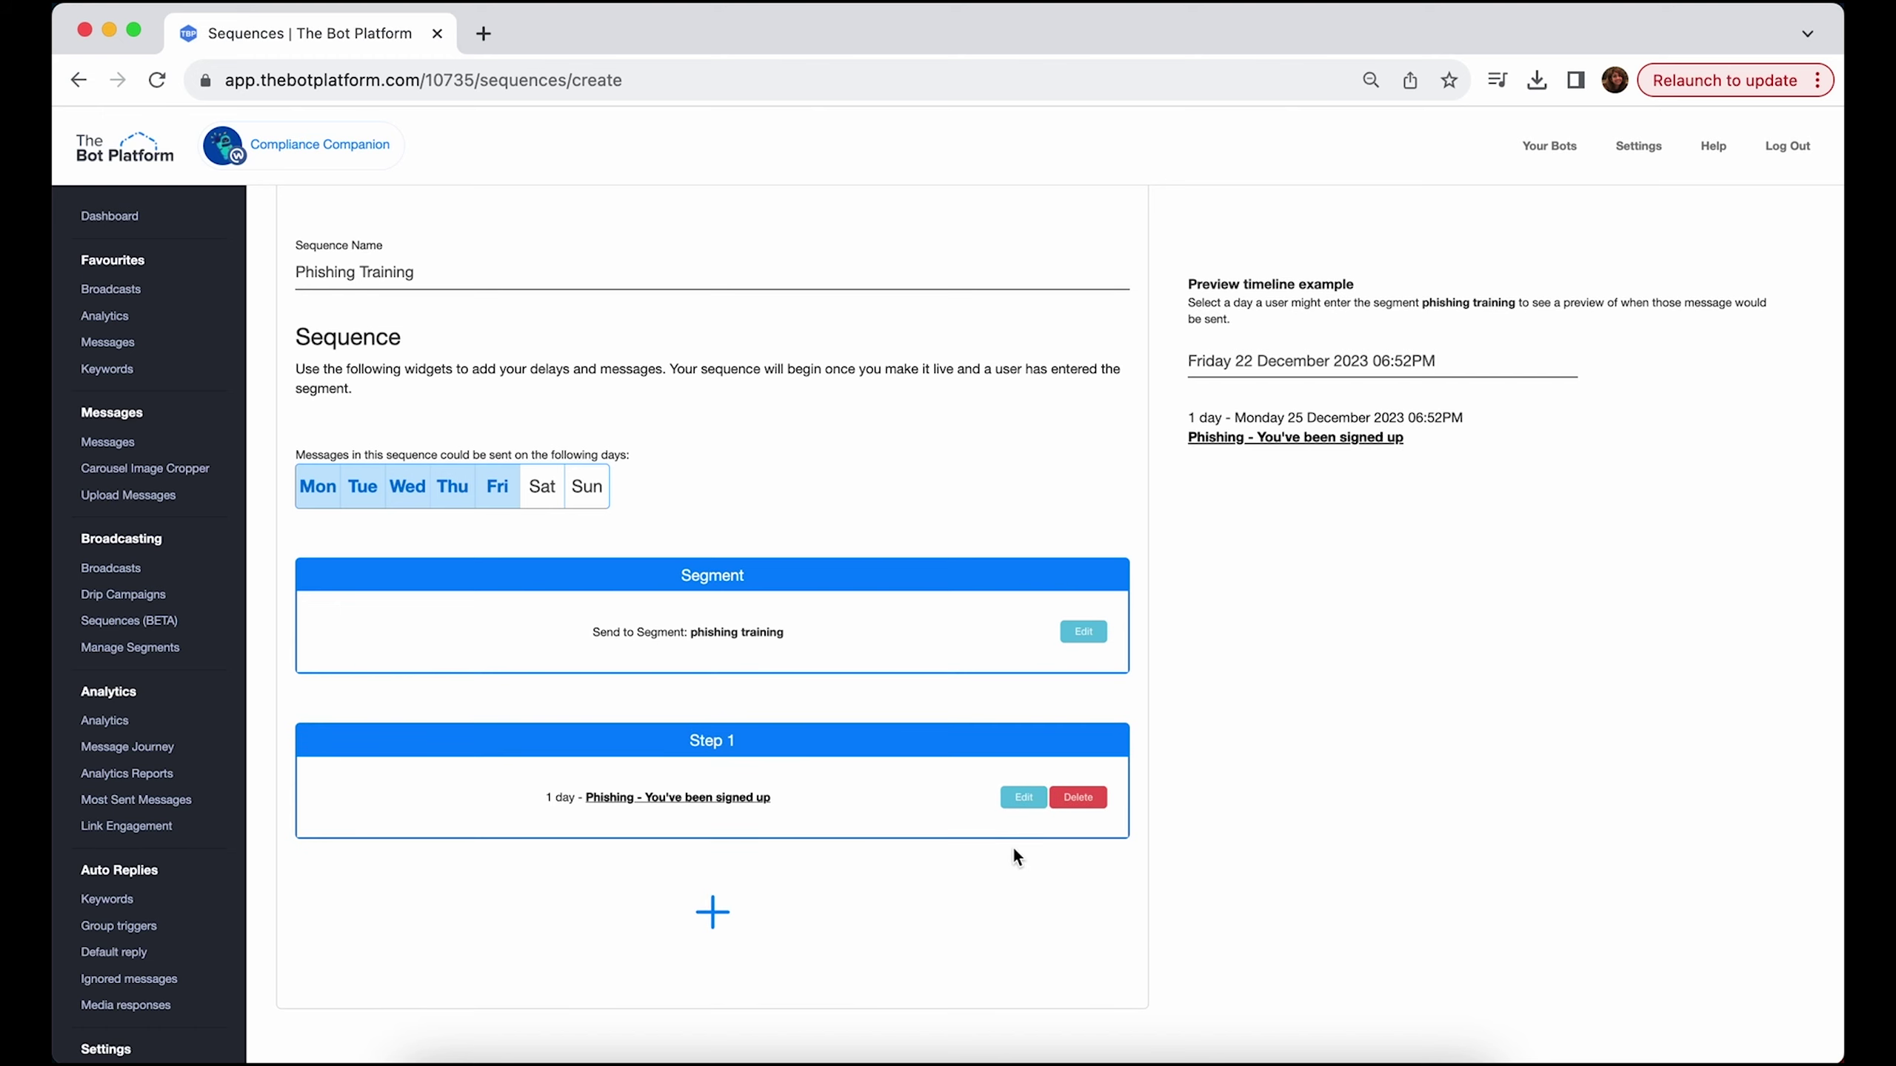
left_click(714, 912)
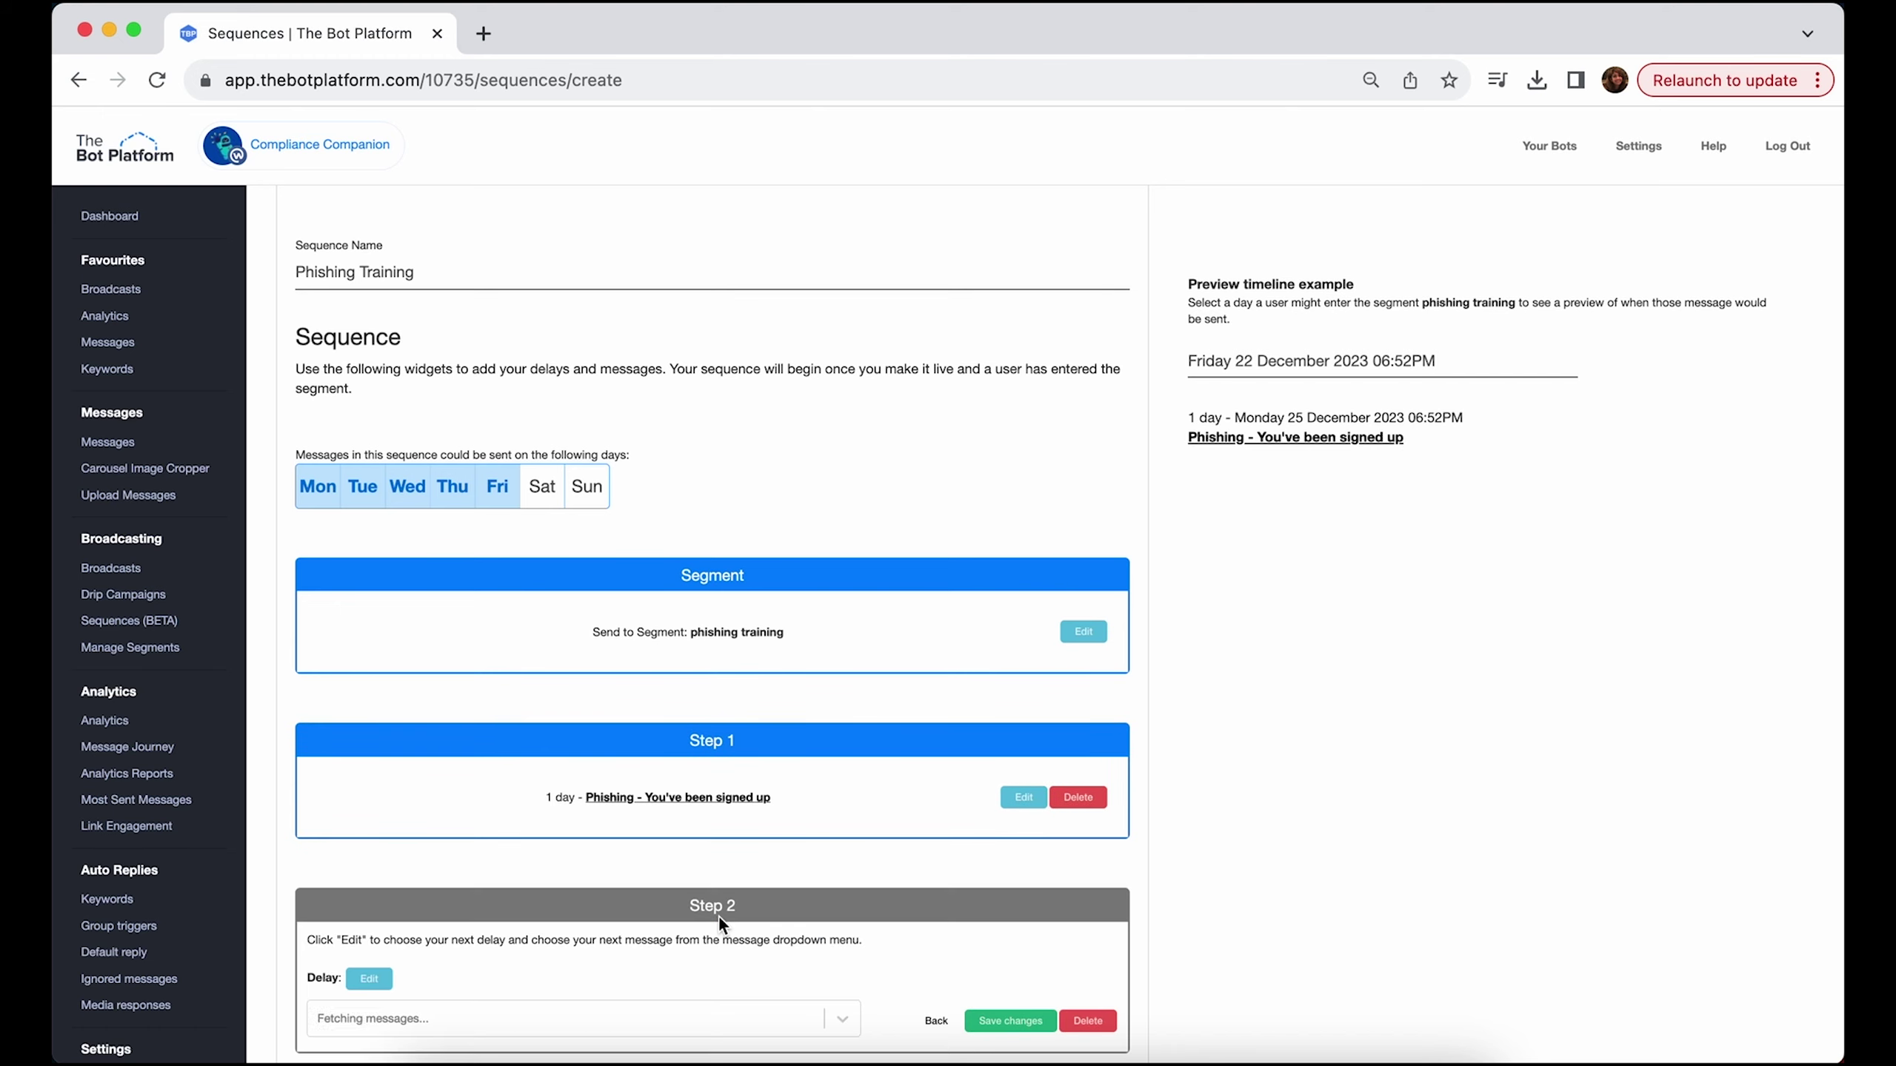
scroll(719, 926, "down", 3)
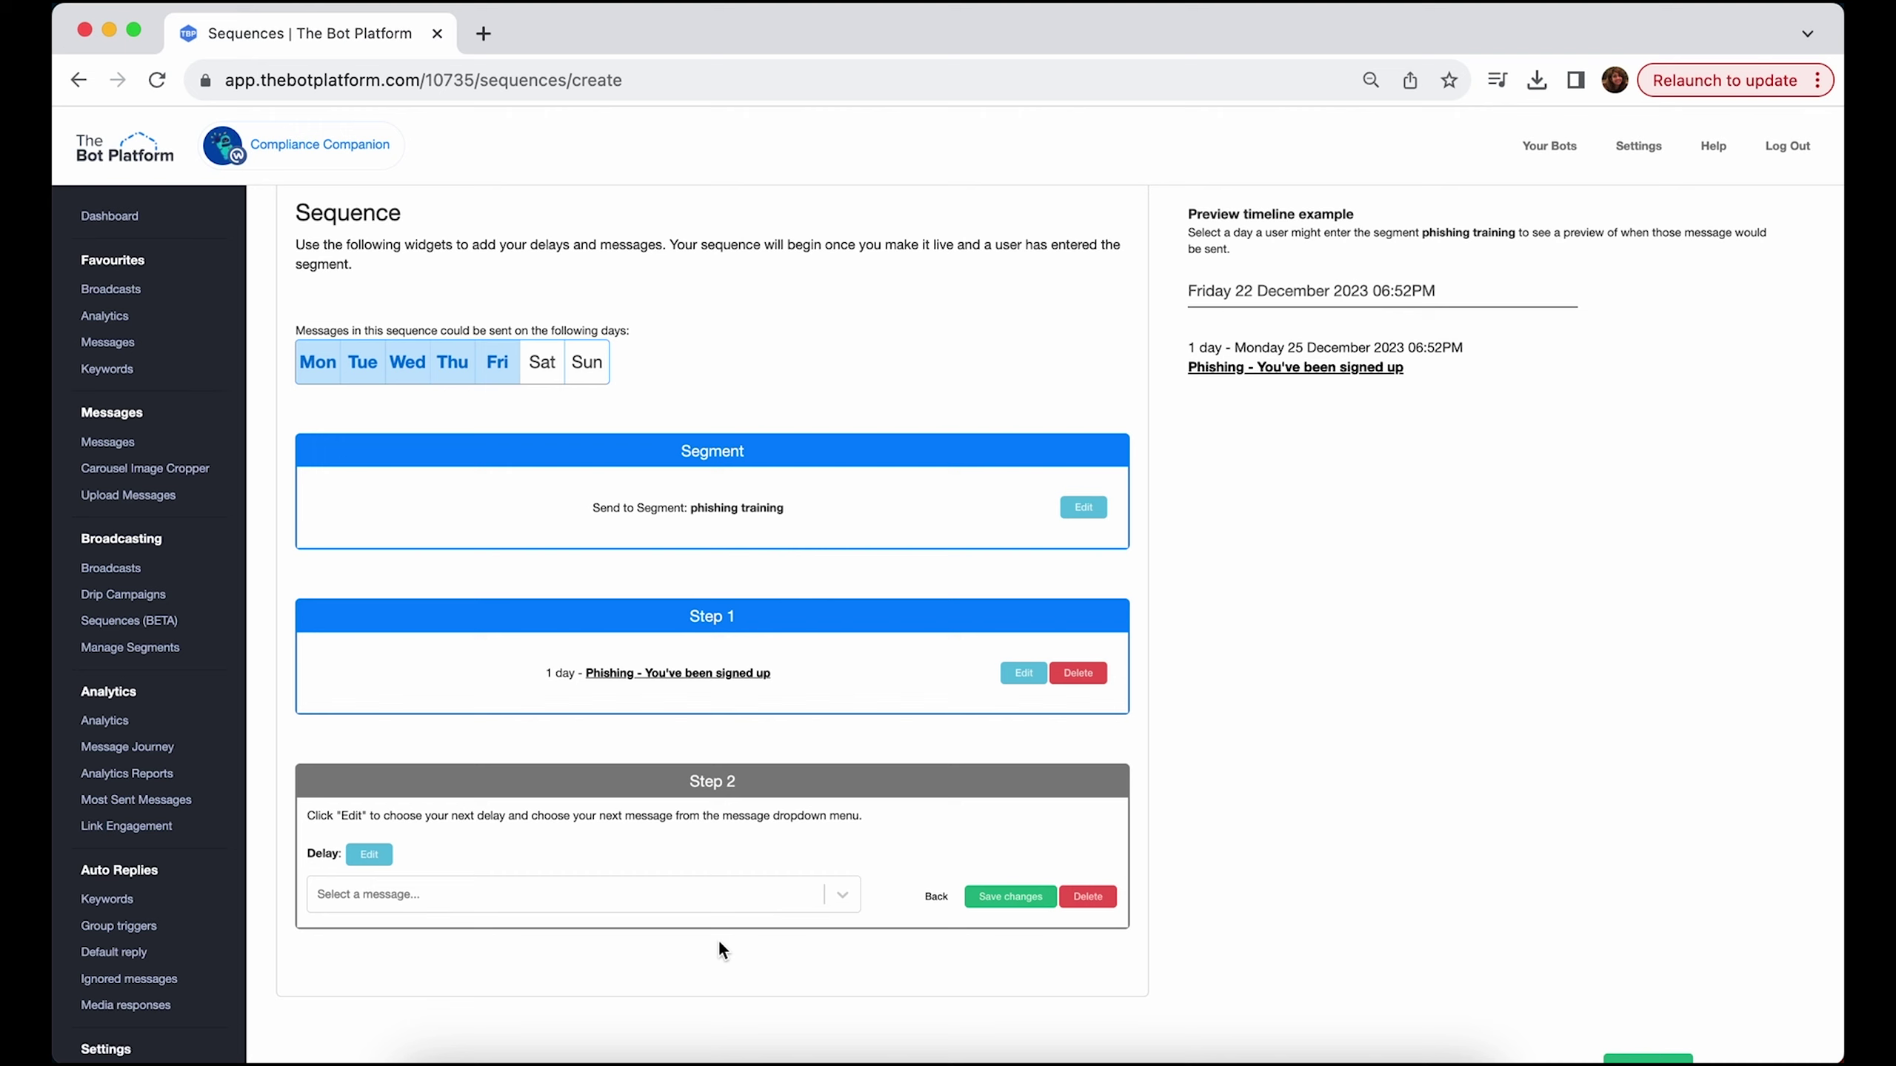
Step: Set step 2 to a 7-day delay with 'Phishing - Watch video', and save it
left_click(371, 856)
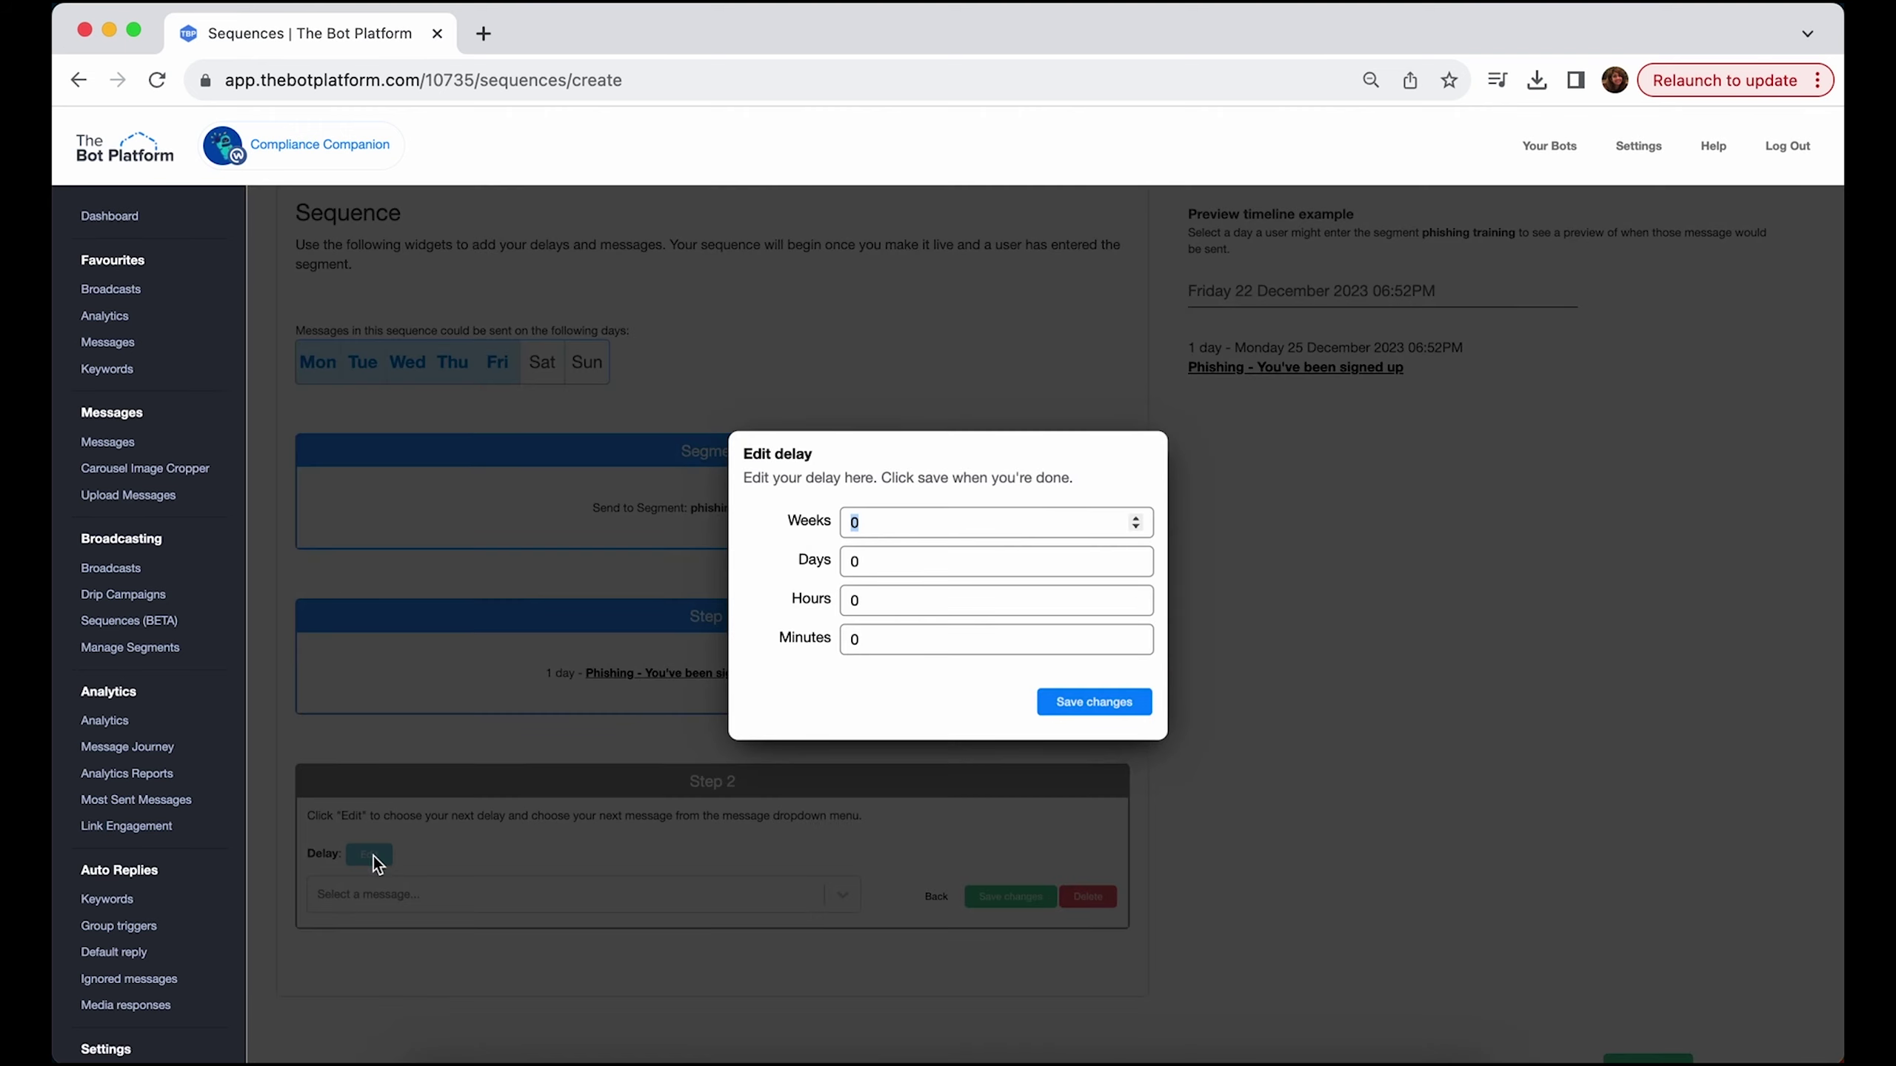
left_click(892, 565)
left_click_drag(892, 565, 840, 570)
left_click(1070, 698)
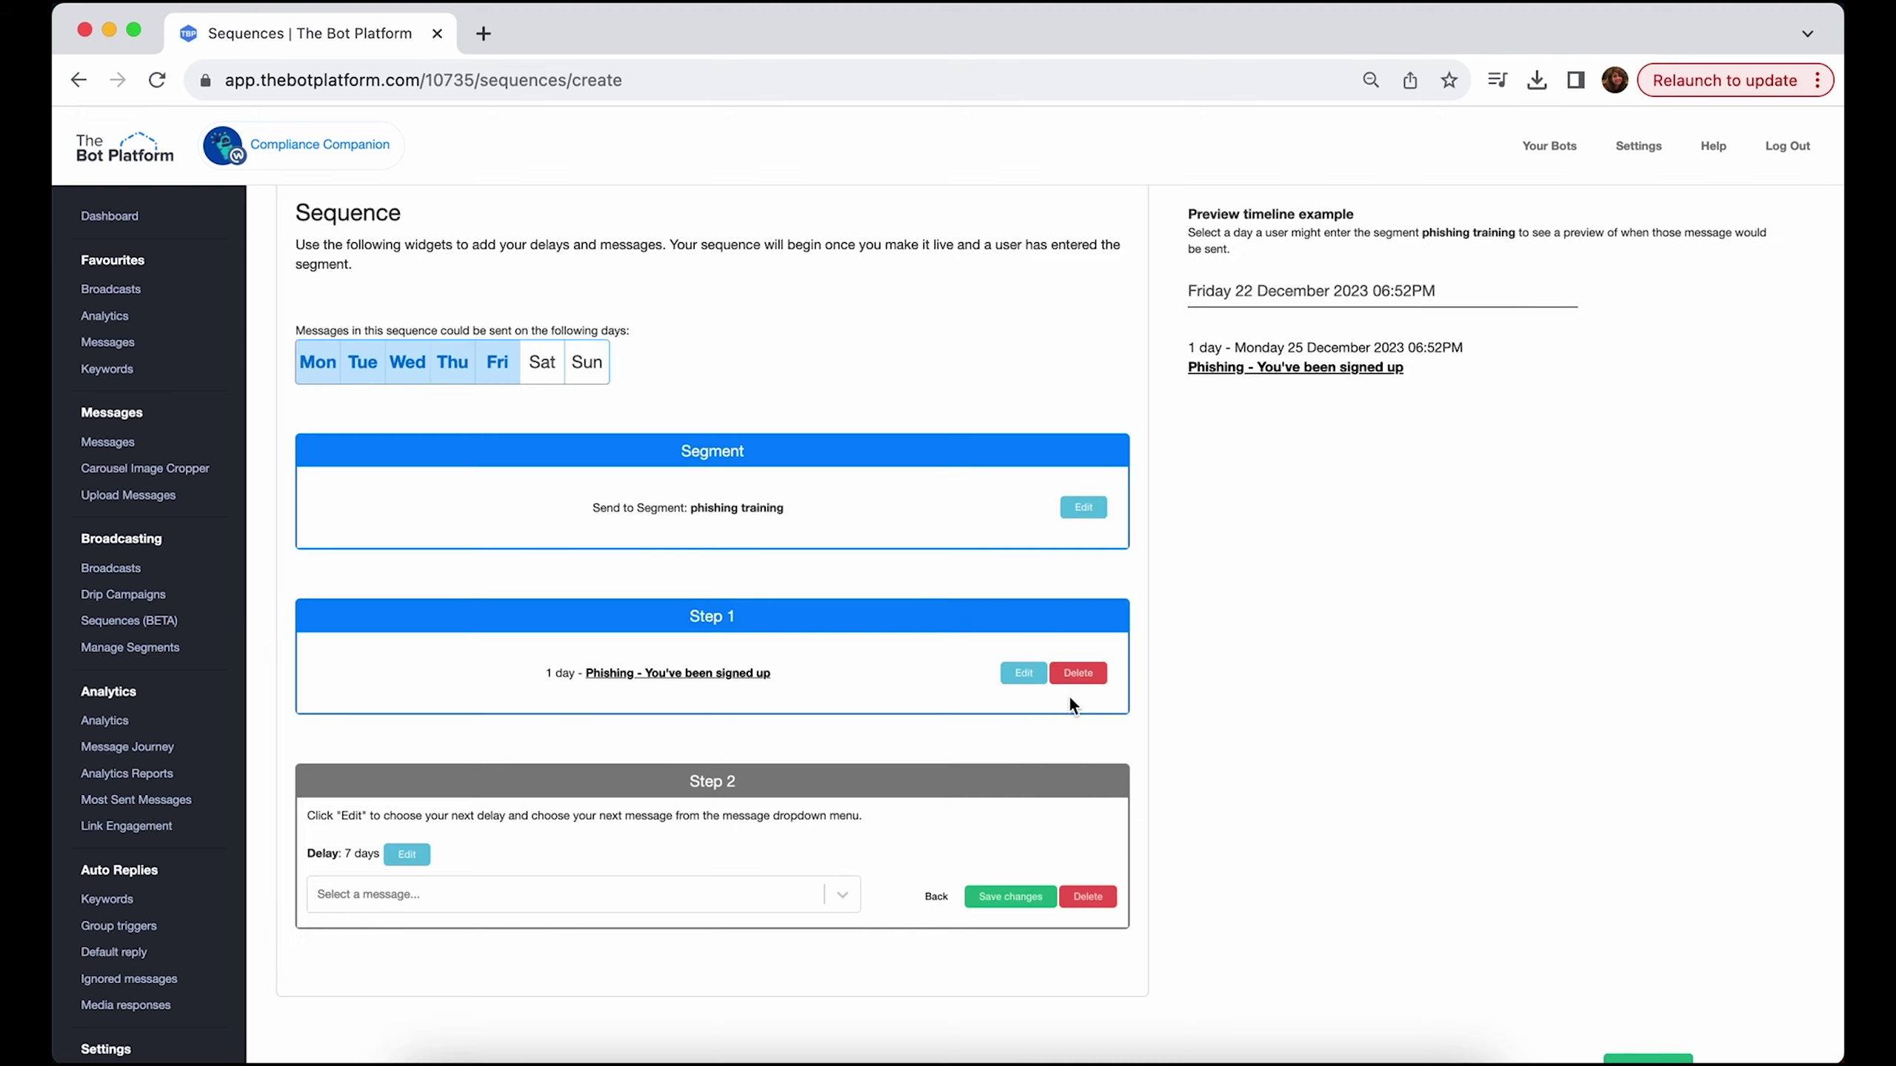
left_click(843, 895)
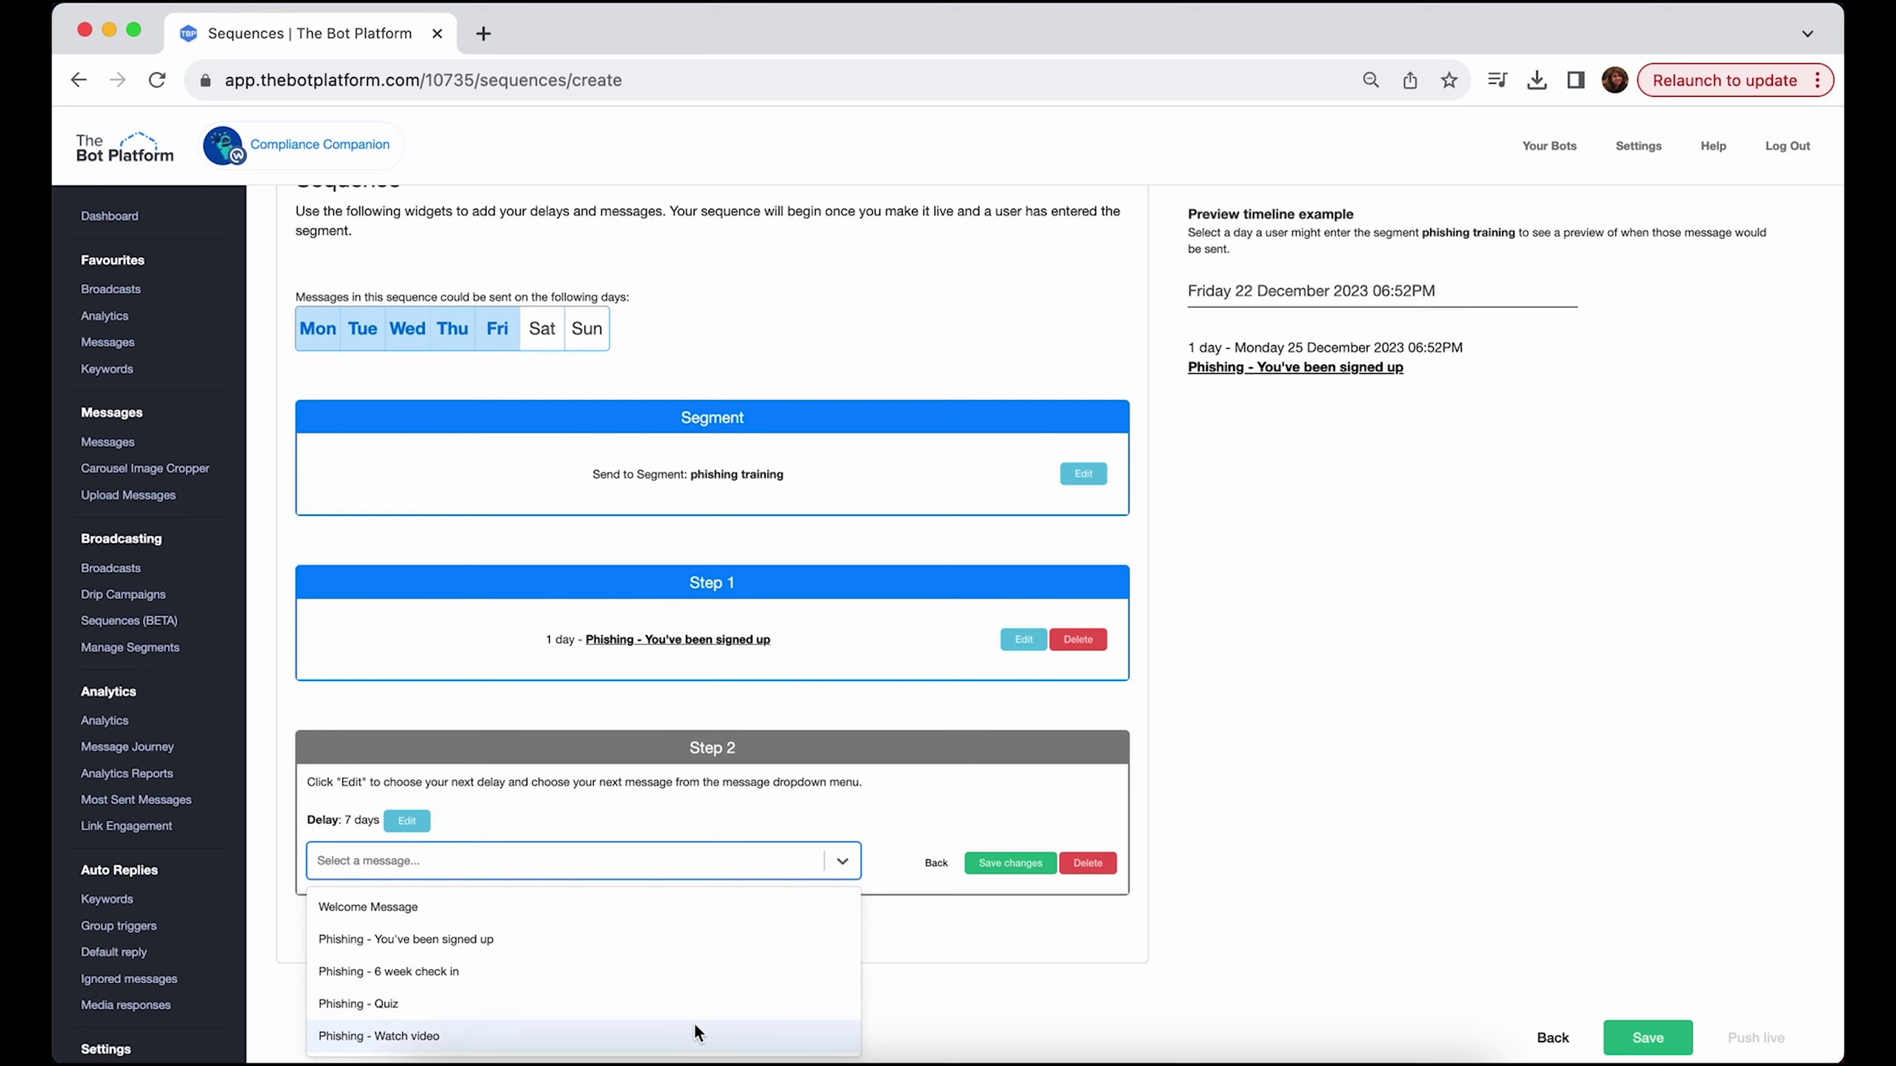
left_click(694, 1022)
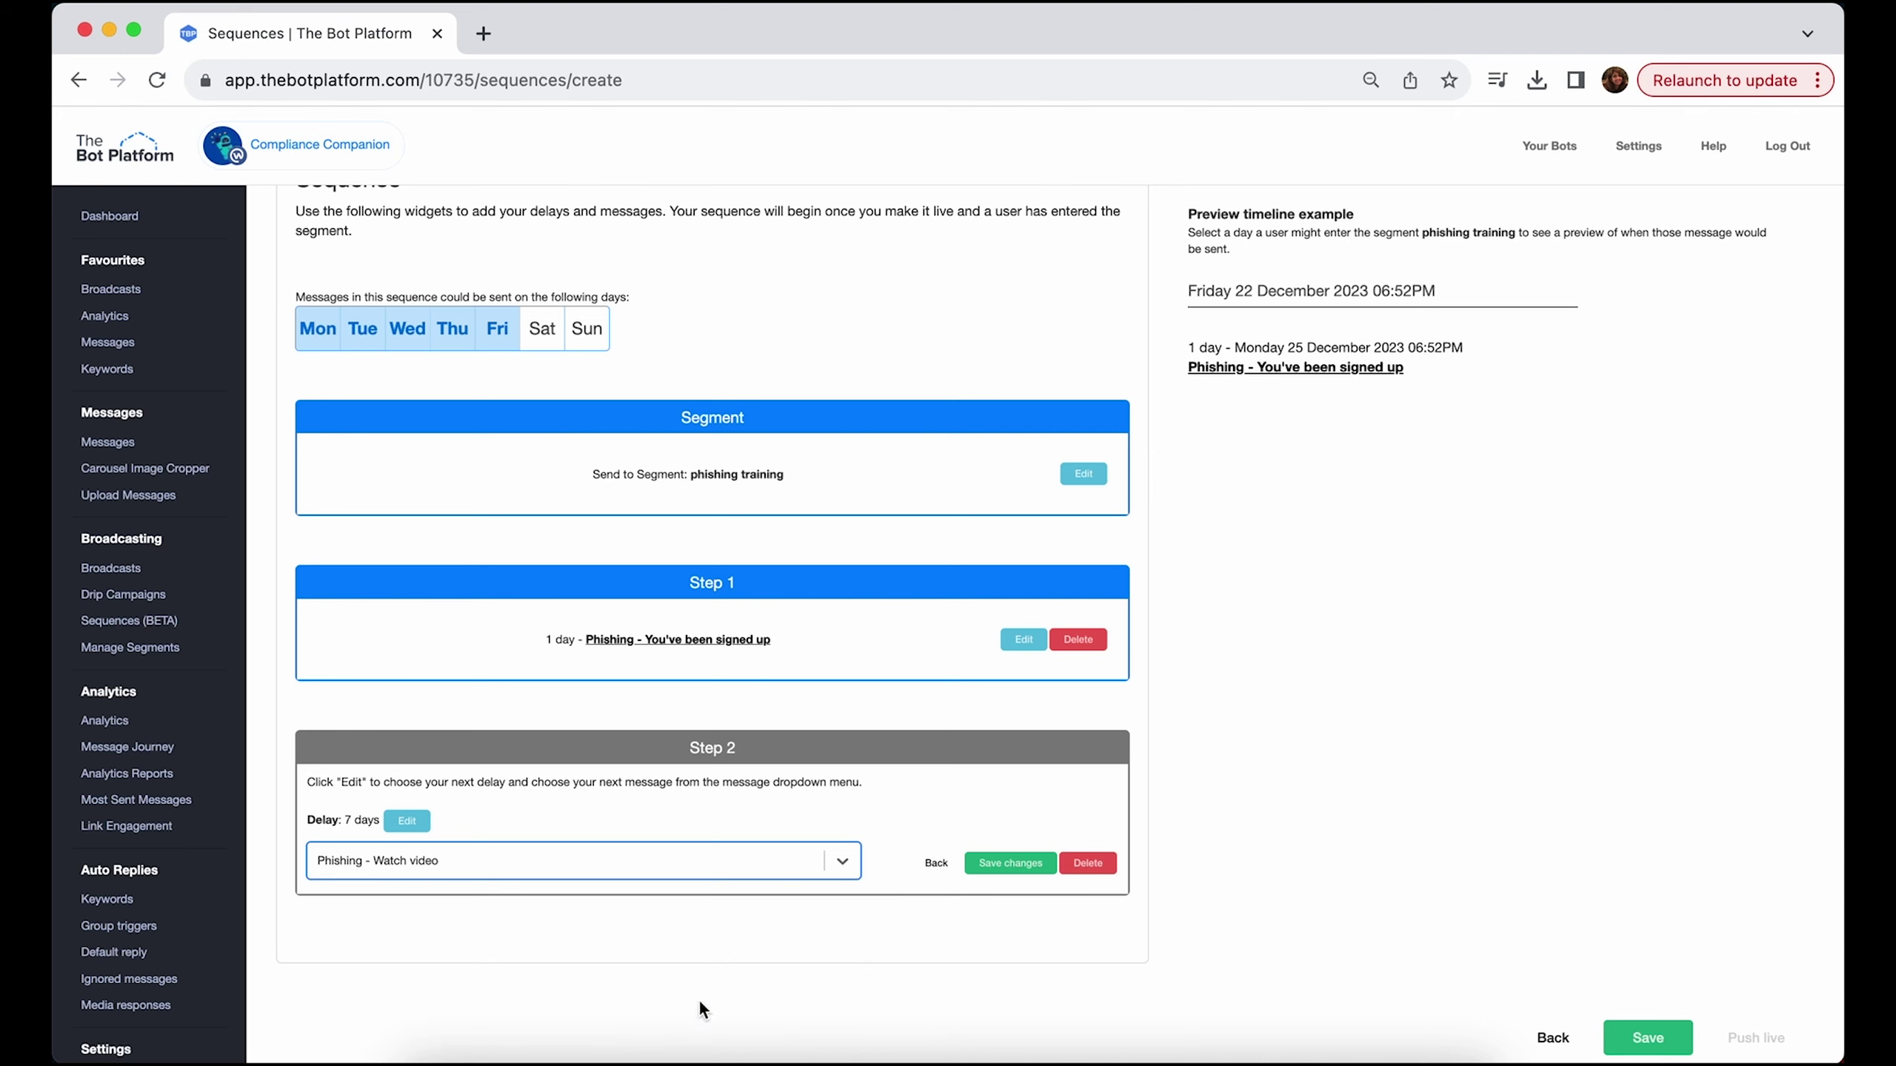
left_click(989, 865)
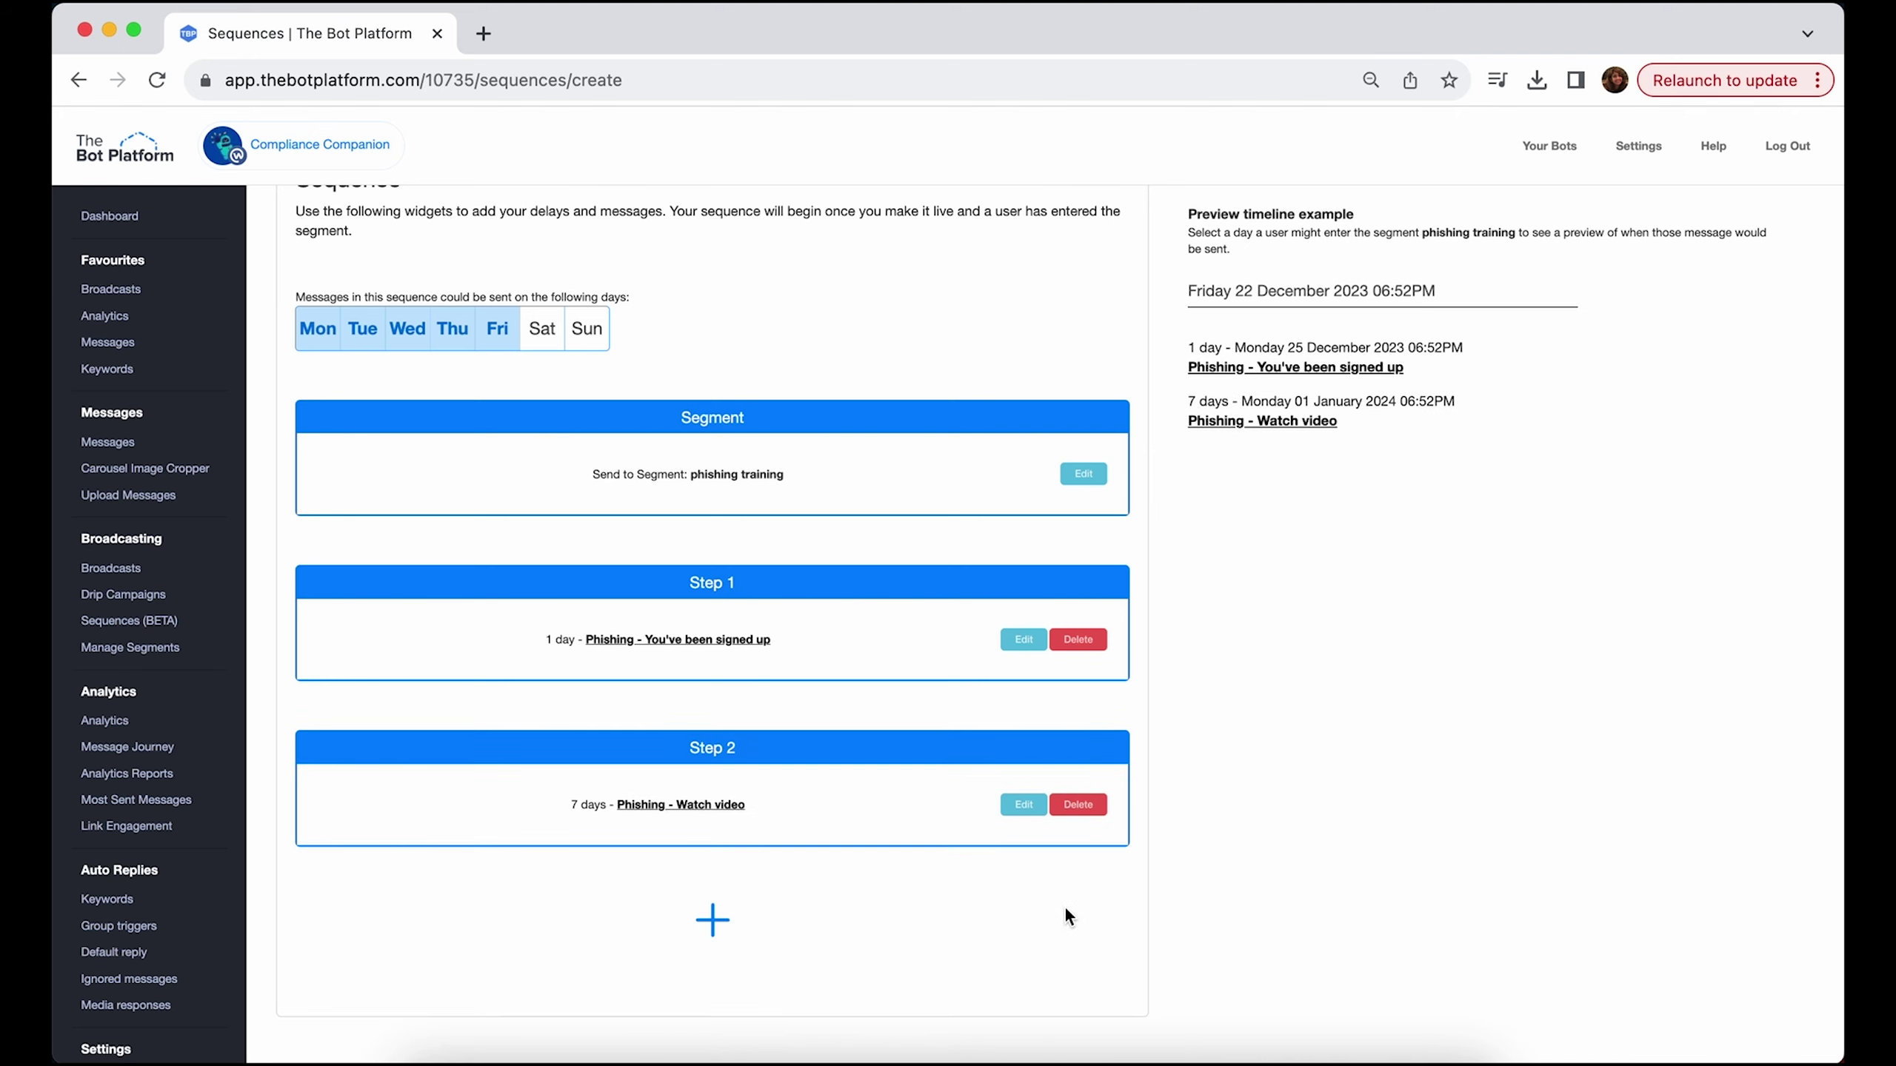
scroll(1063, 905, "down", 2)
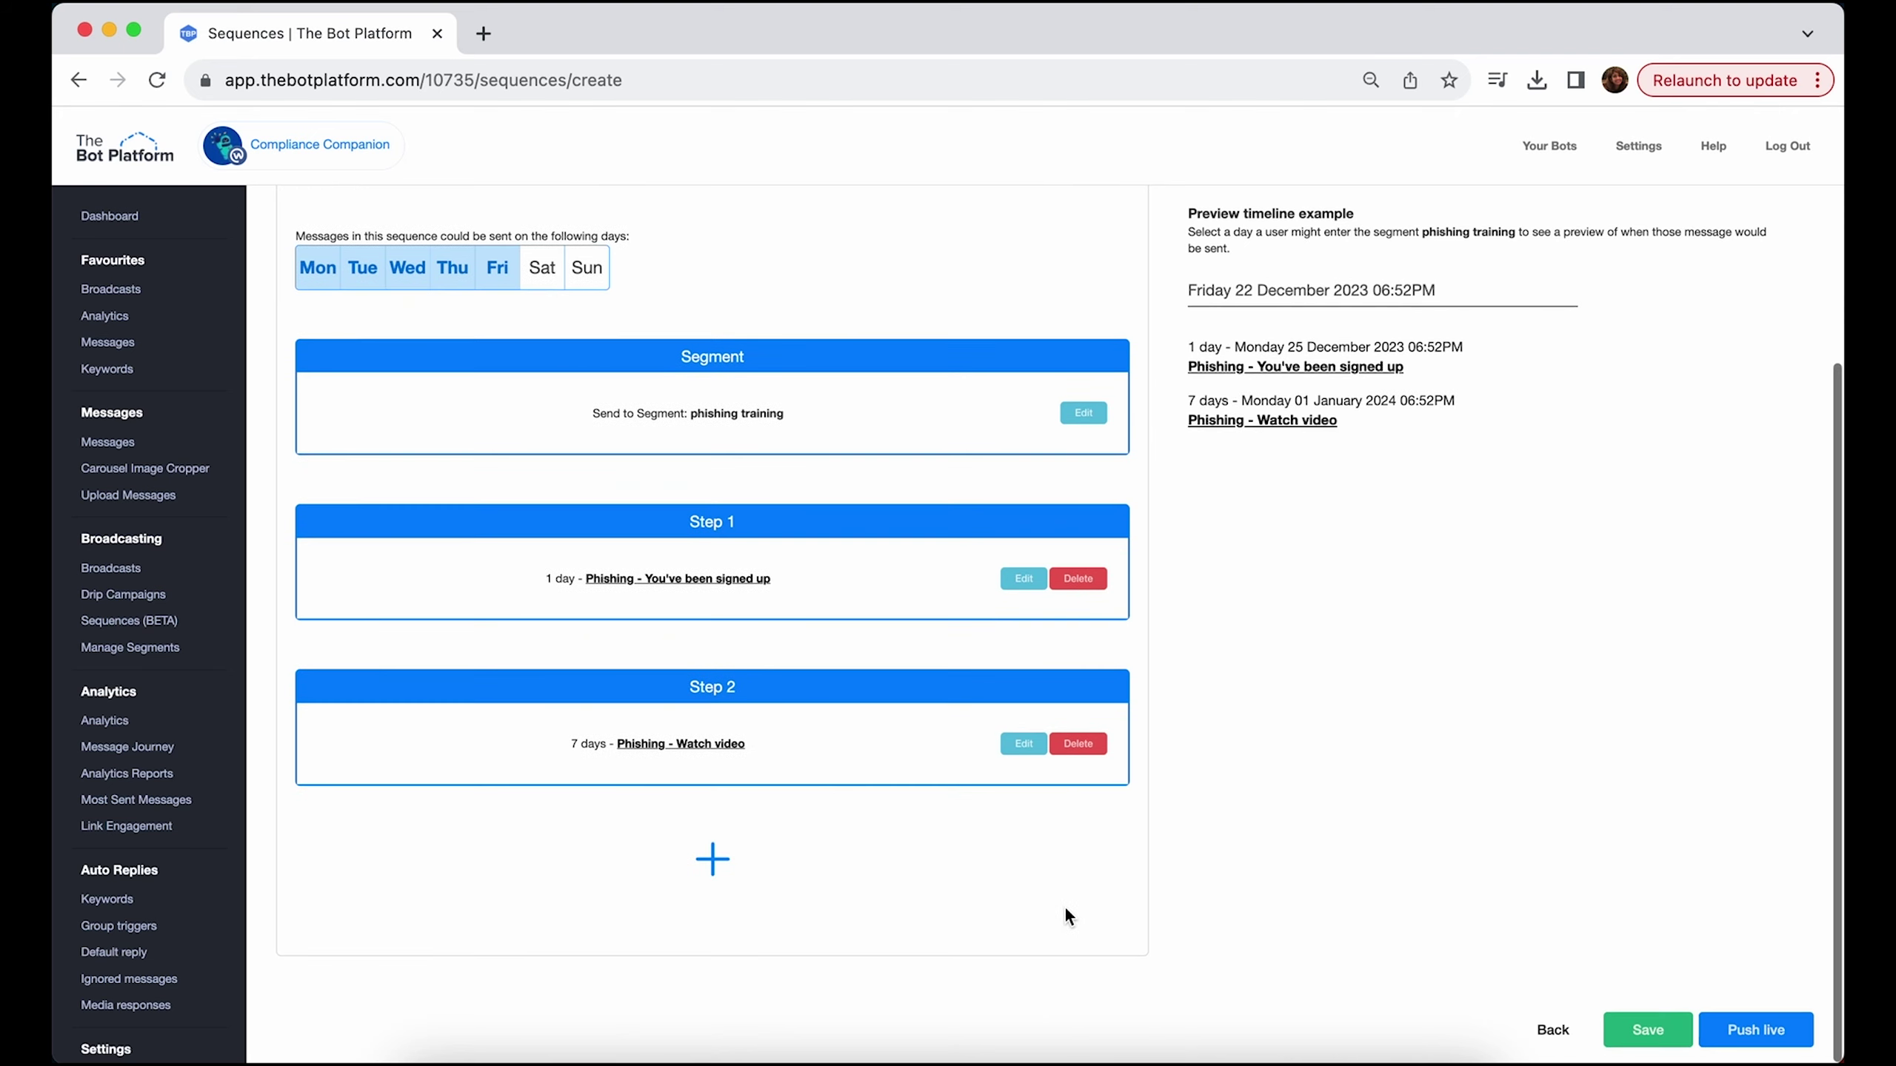
Step: Add step 3 with a 6-week delay and 'Phishing - 6 week check in', and save it
left_click(715, 858)
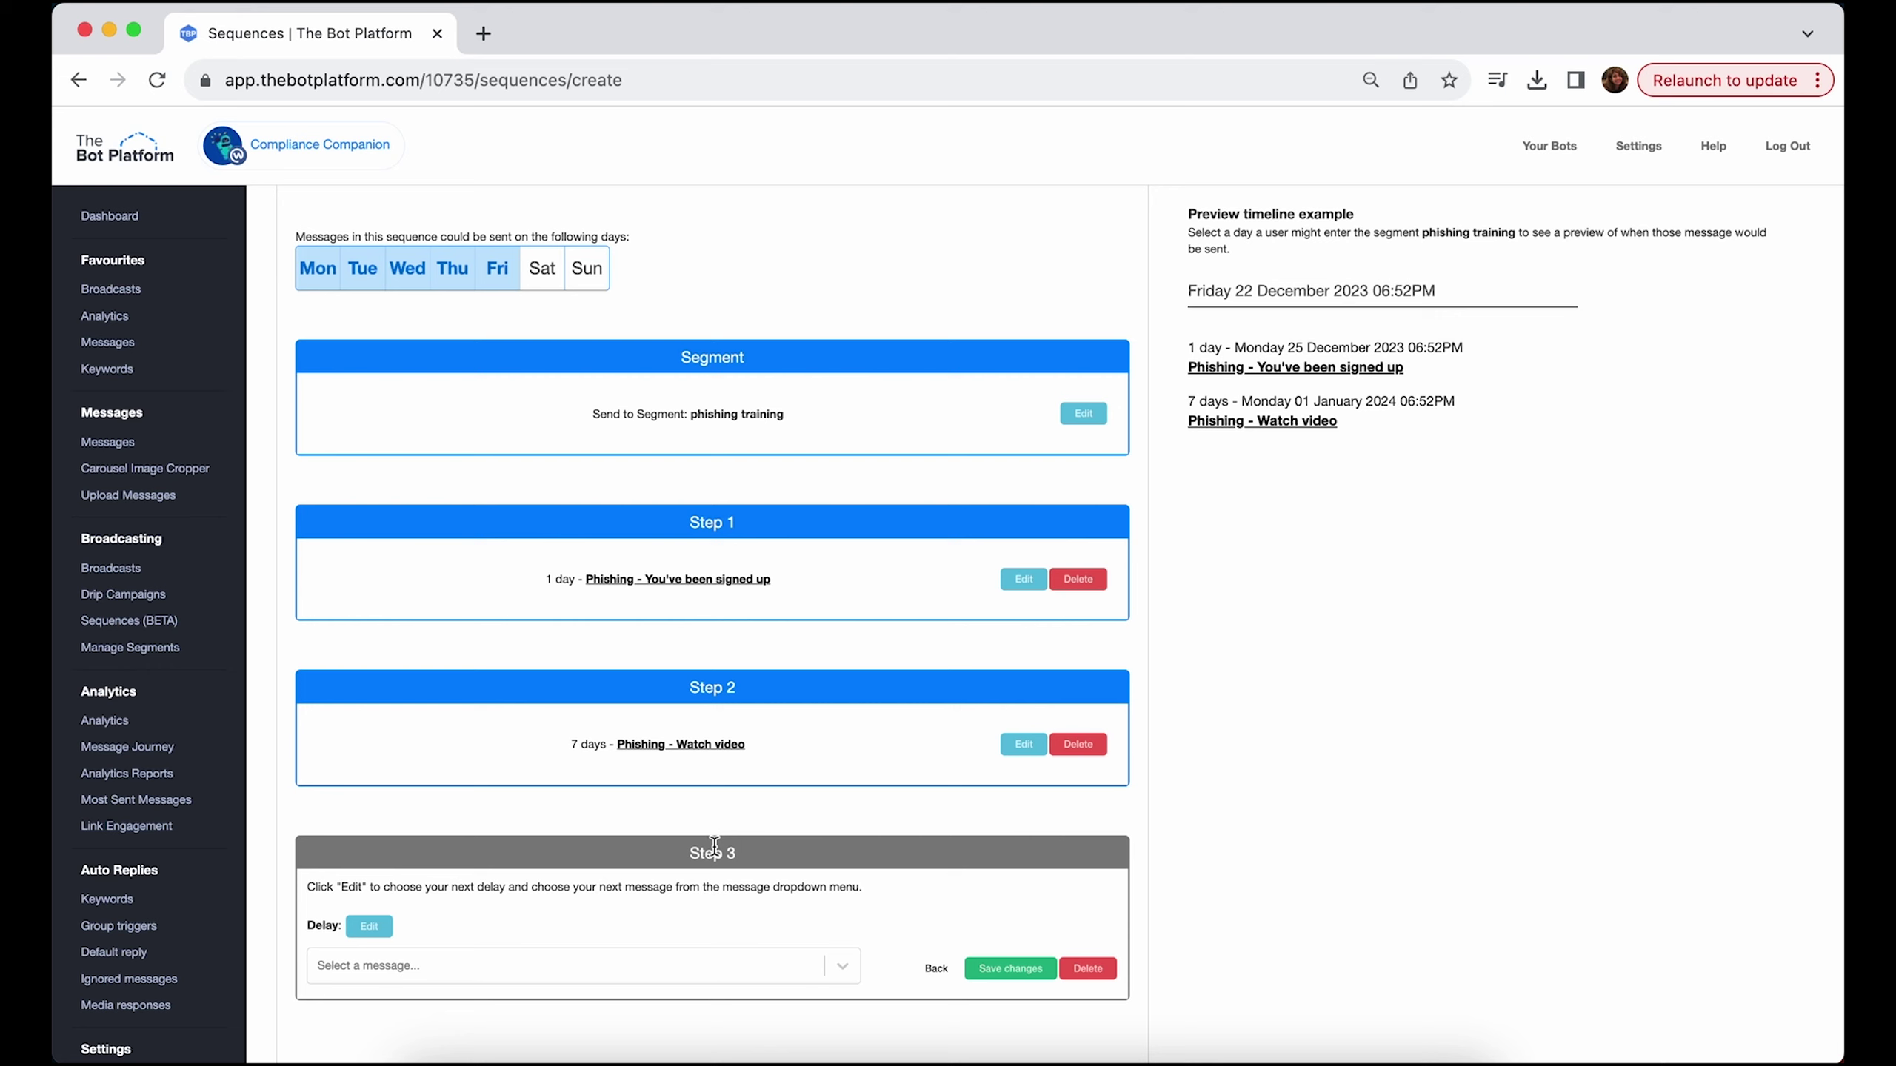
left_click(378, 926)
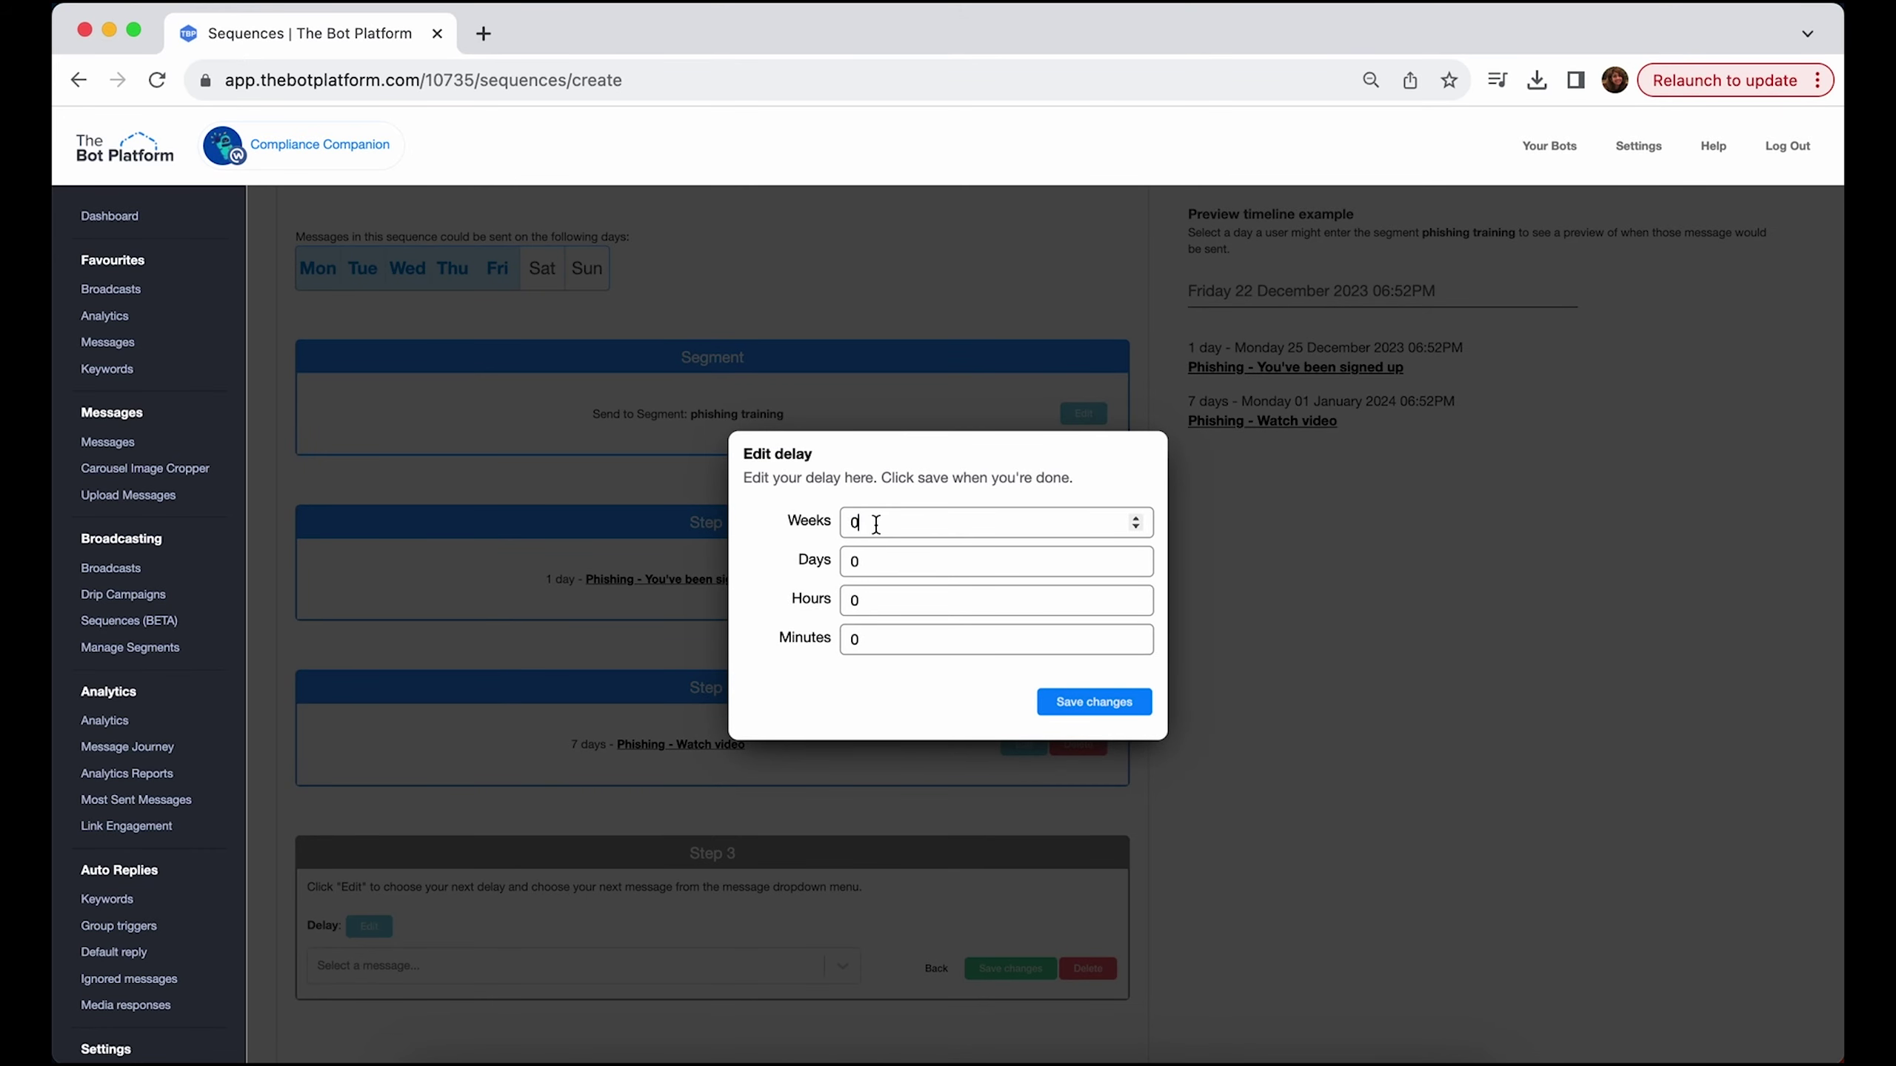
type("6")
left_click(1098, 709)
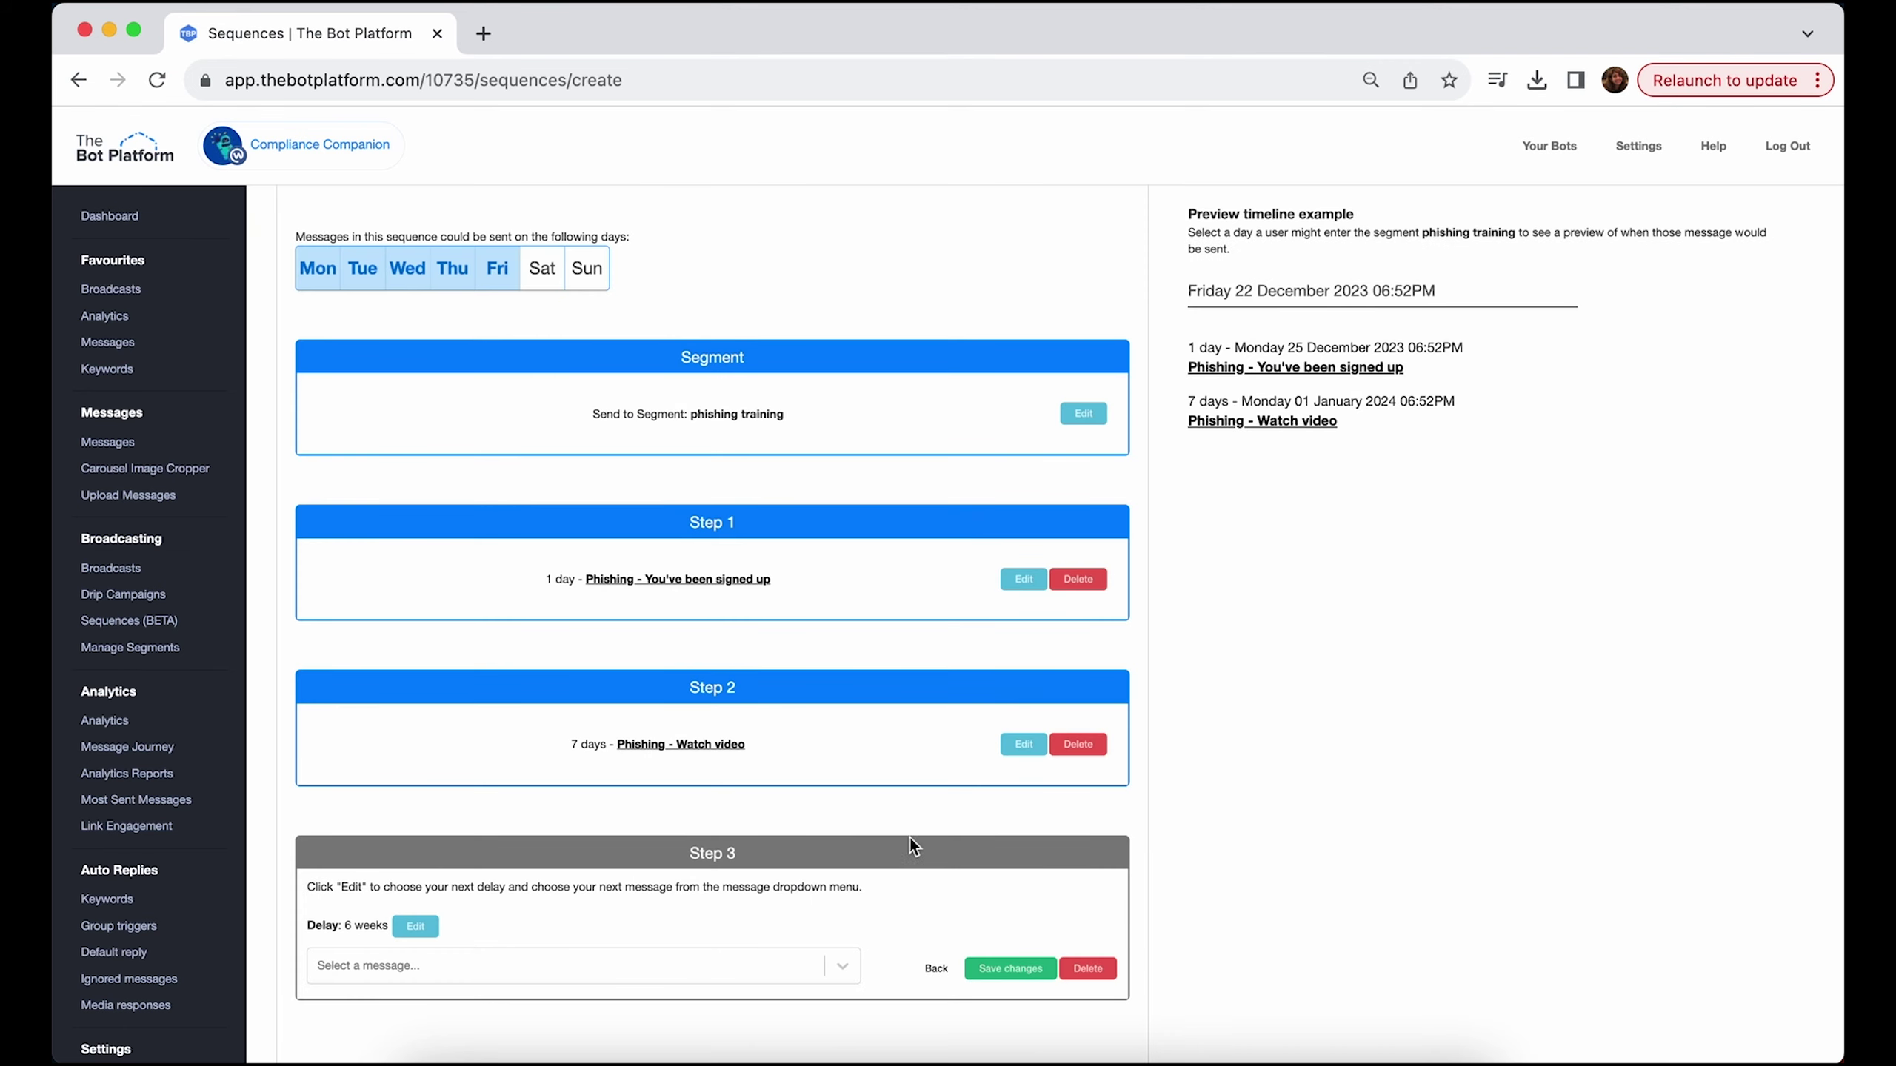
left_click(842, 968)
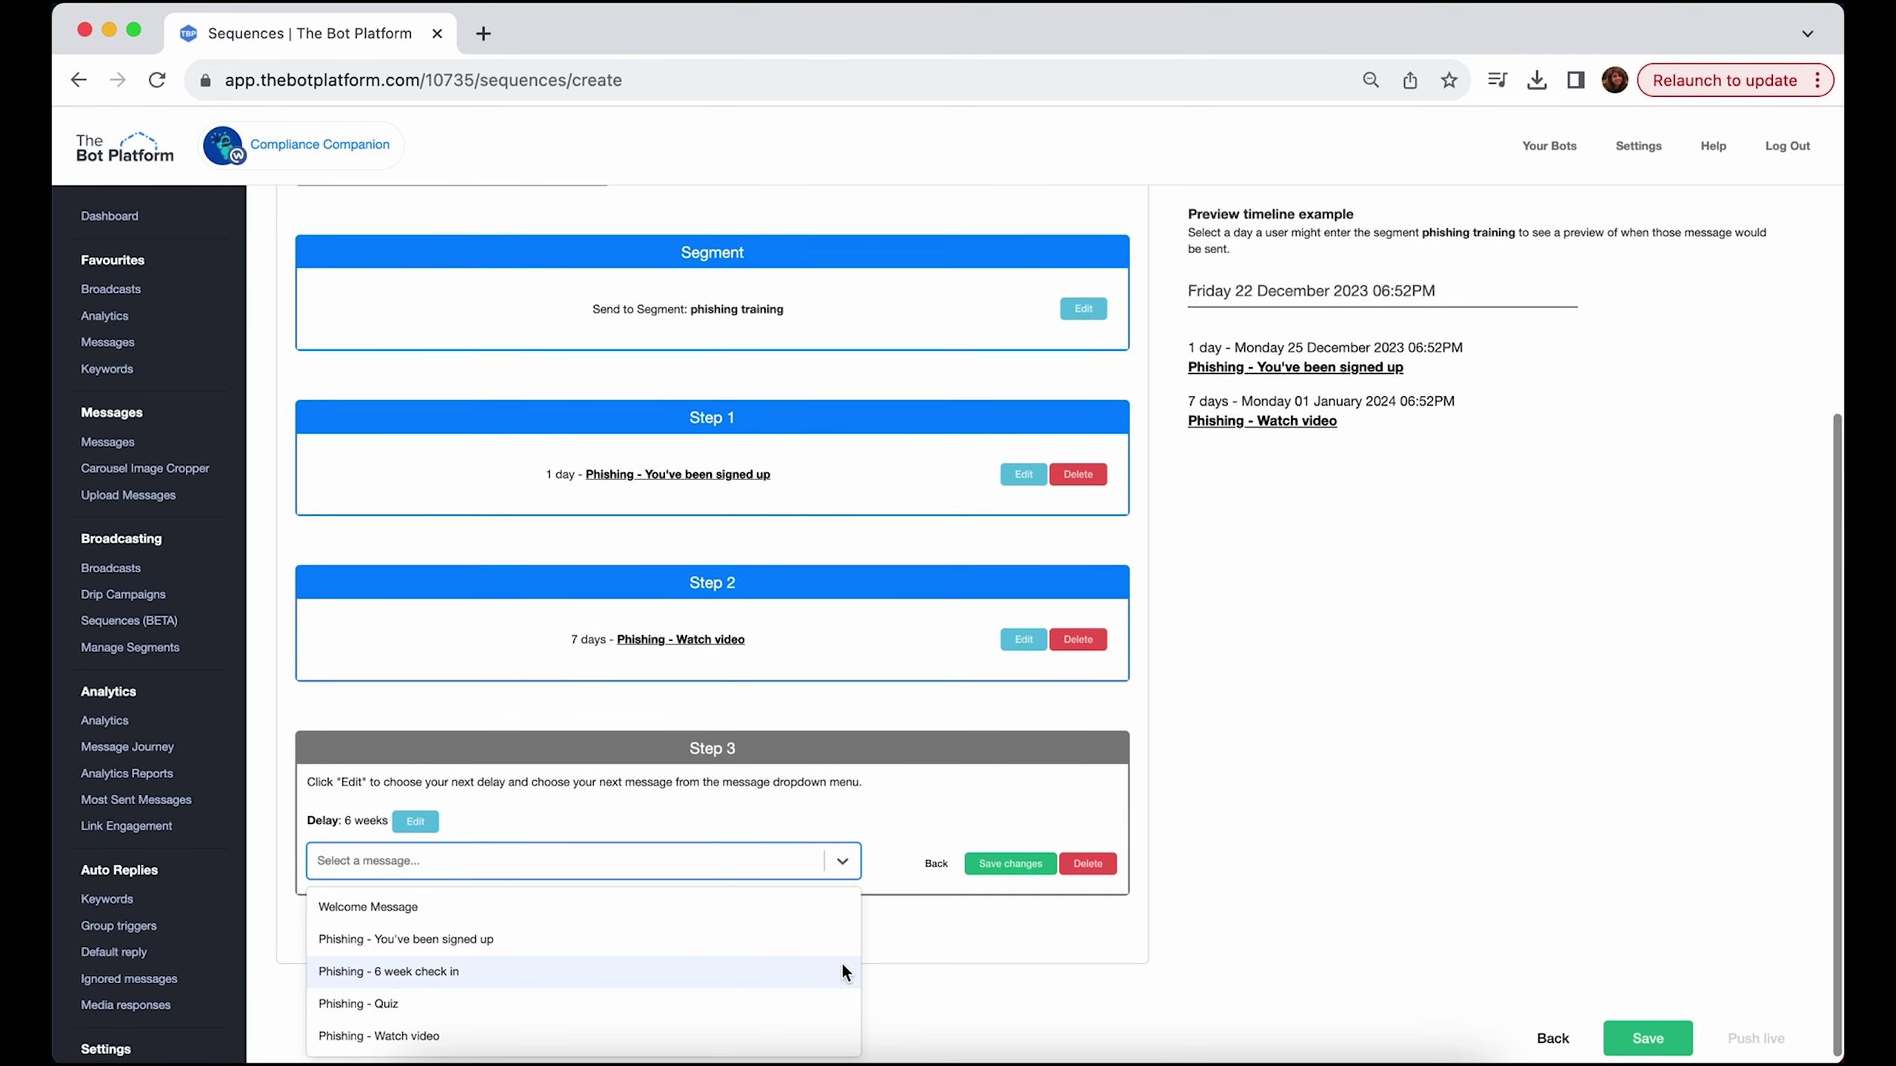
left_click(791, 967)
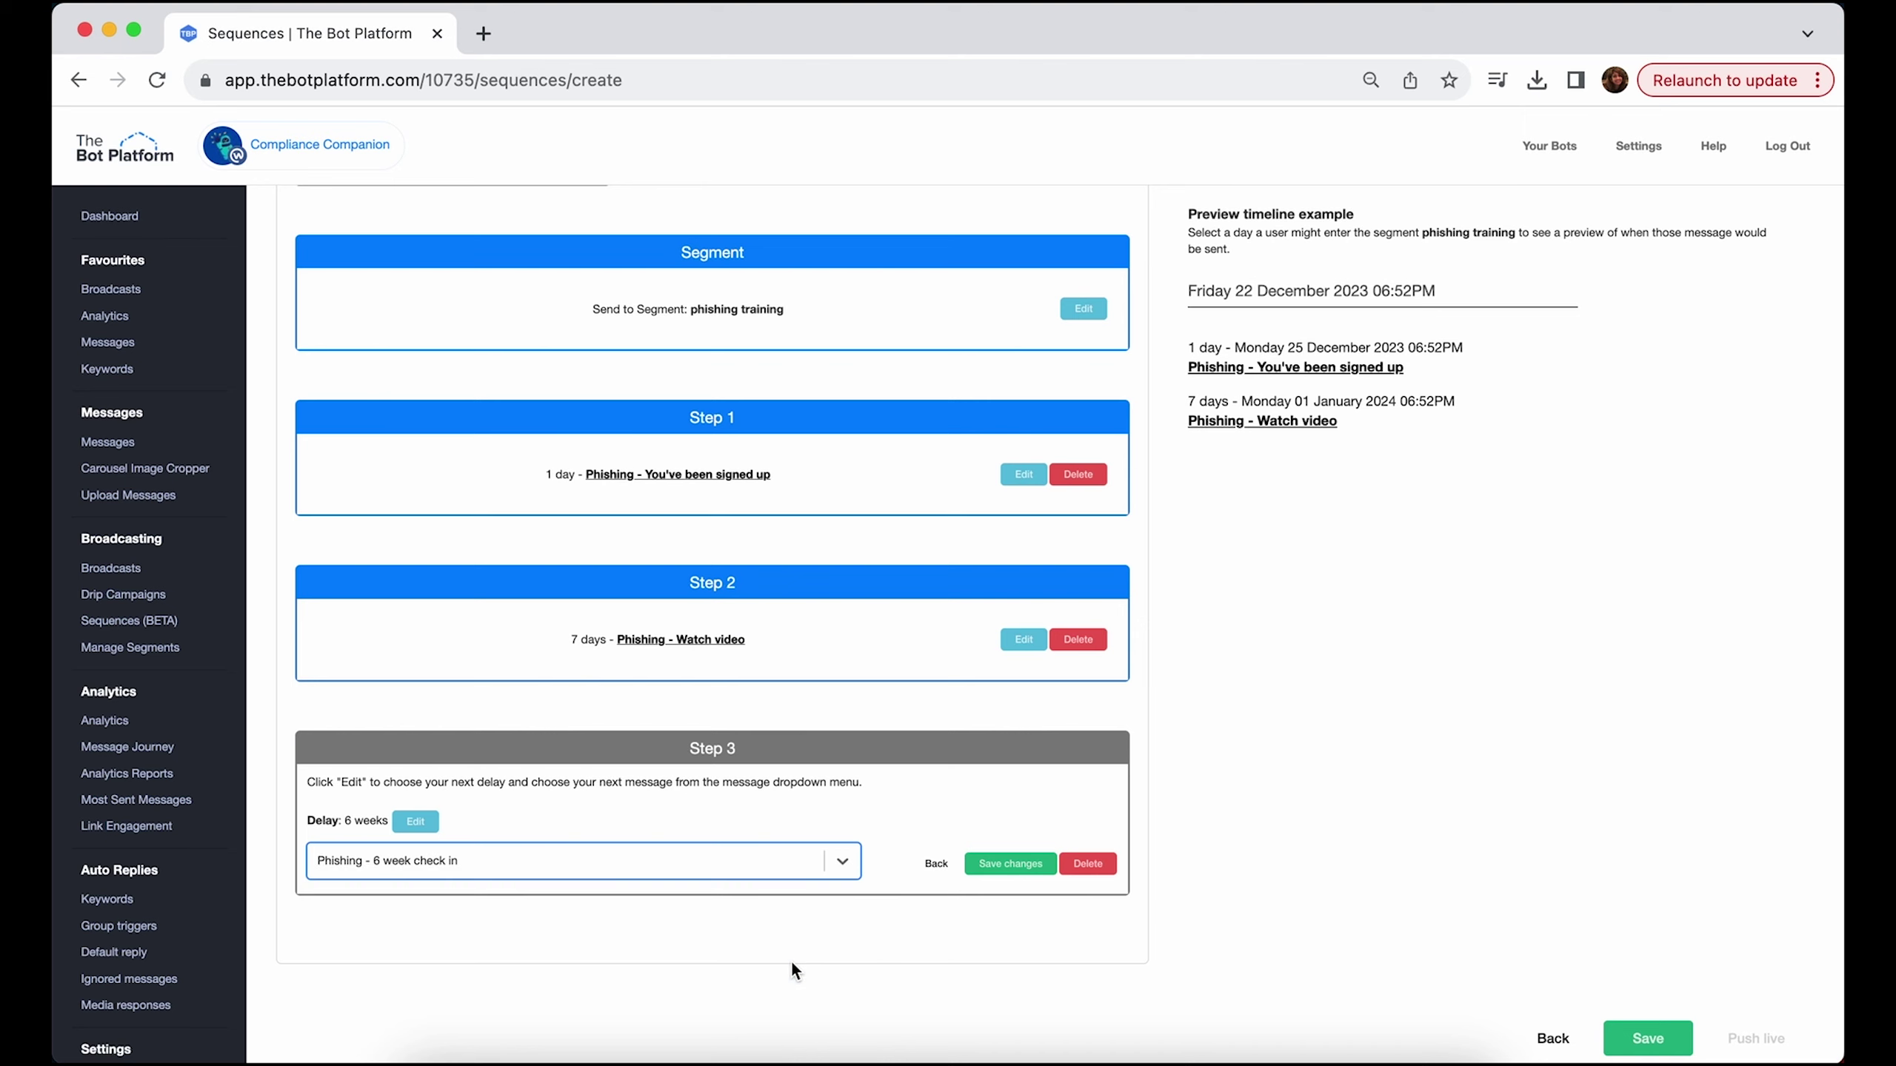
left_click(1009, 864)
scroll(1205, 750, "up", 2)
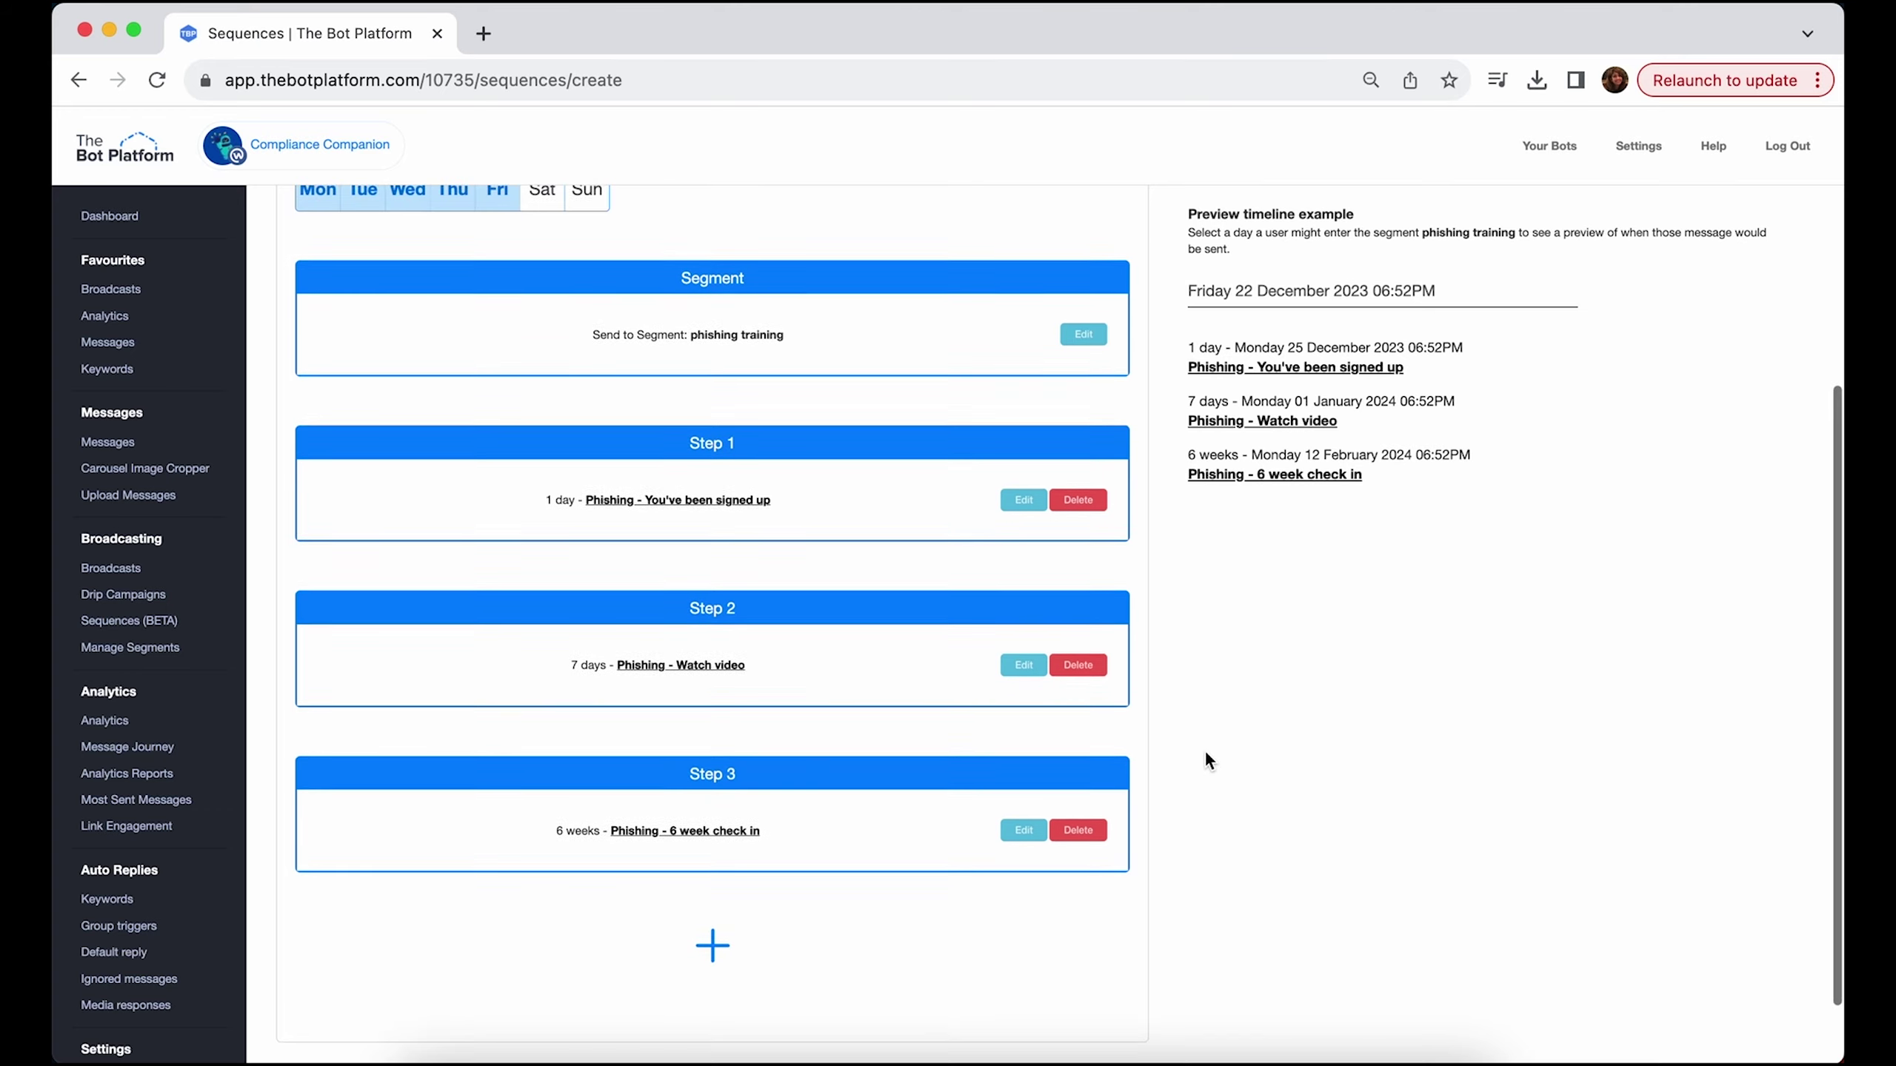
scroll(1205, 756, "up", 1)
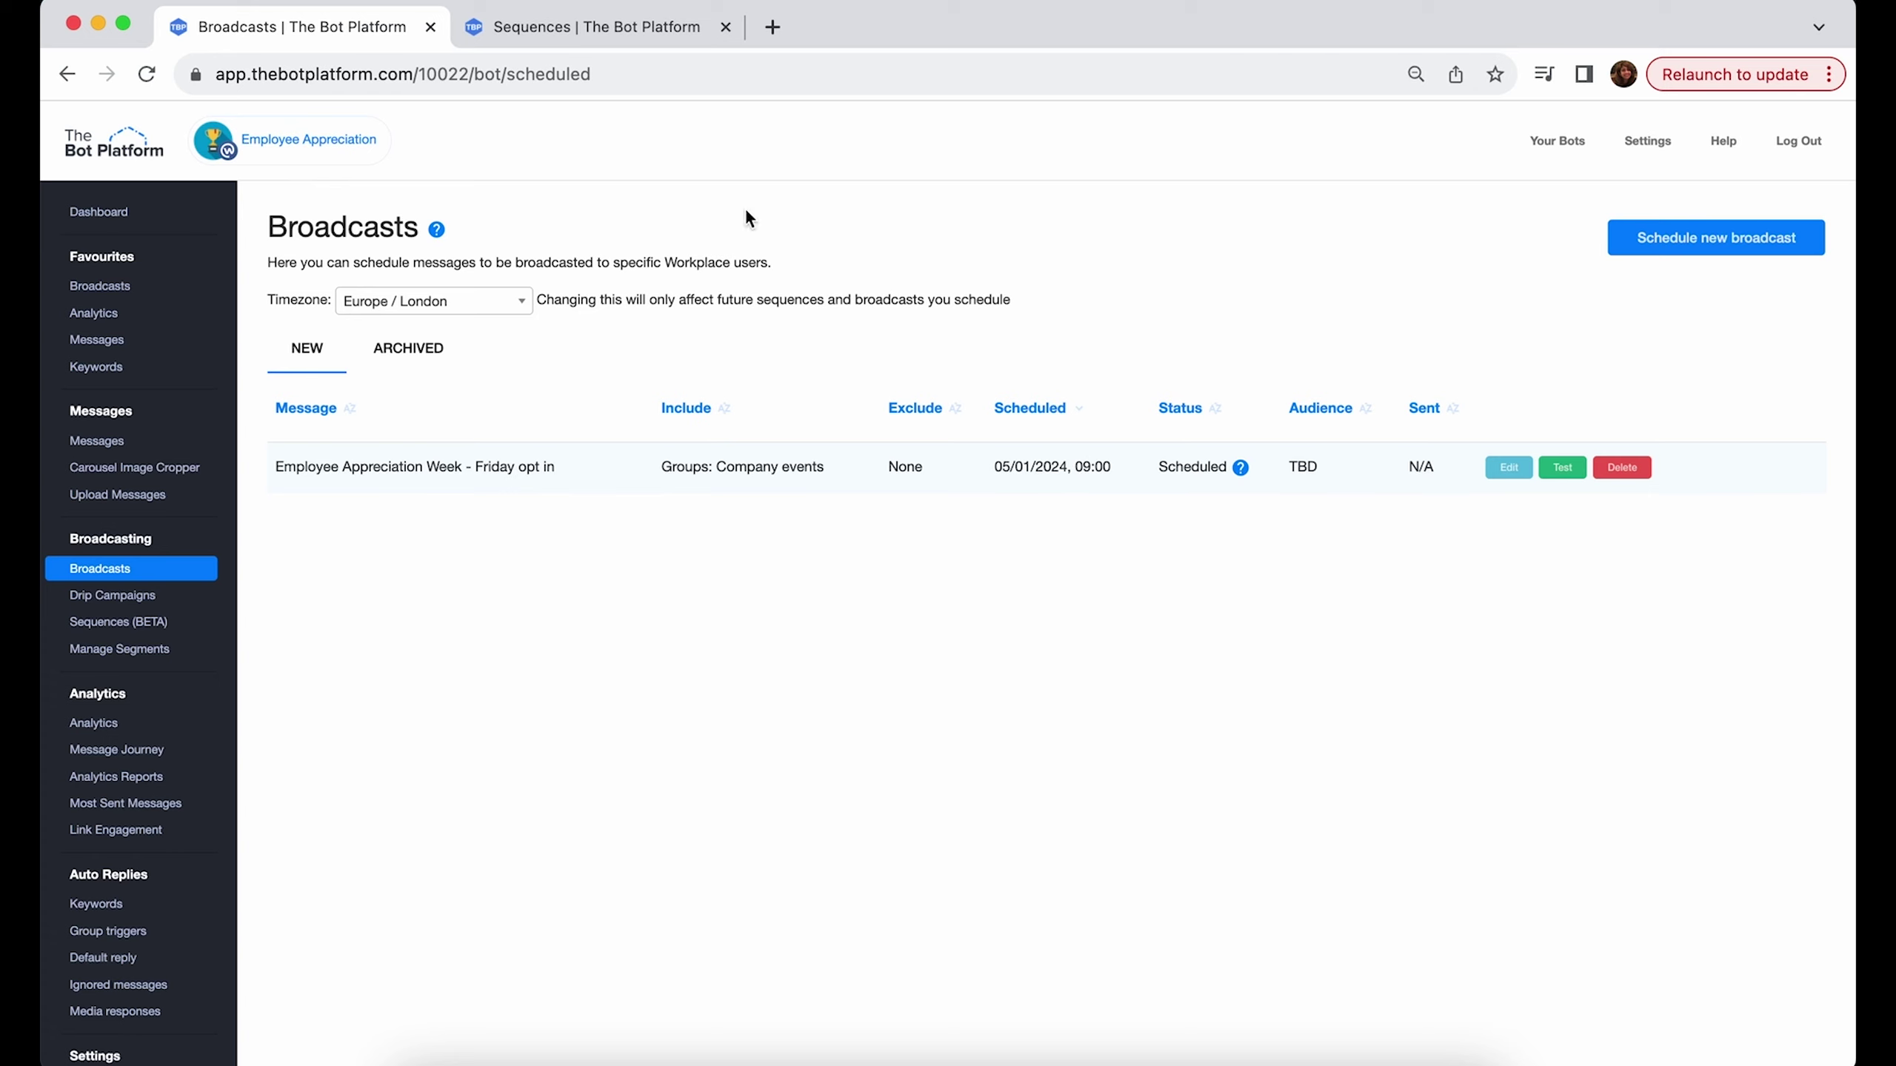
Step: Back on the EA Week 2024 sequence, add Step 1 with a 1-day delay
left_click(625, 31)
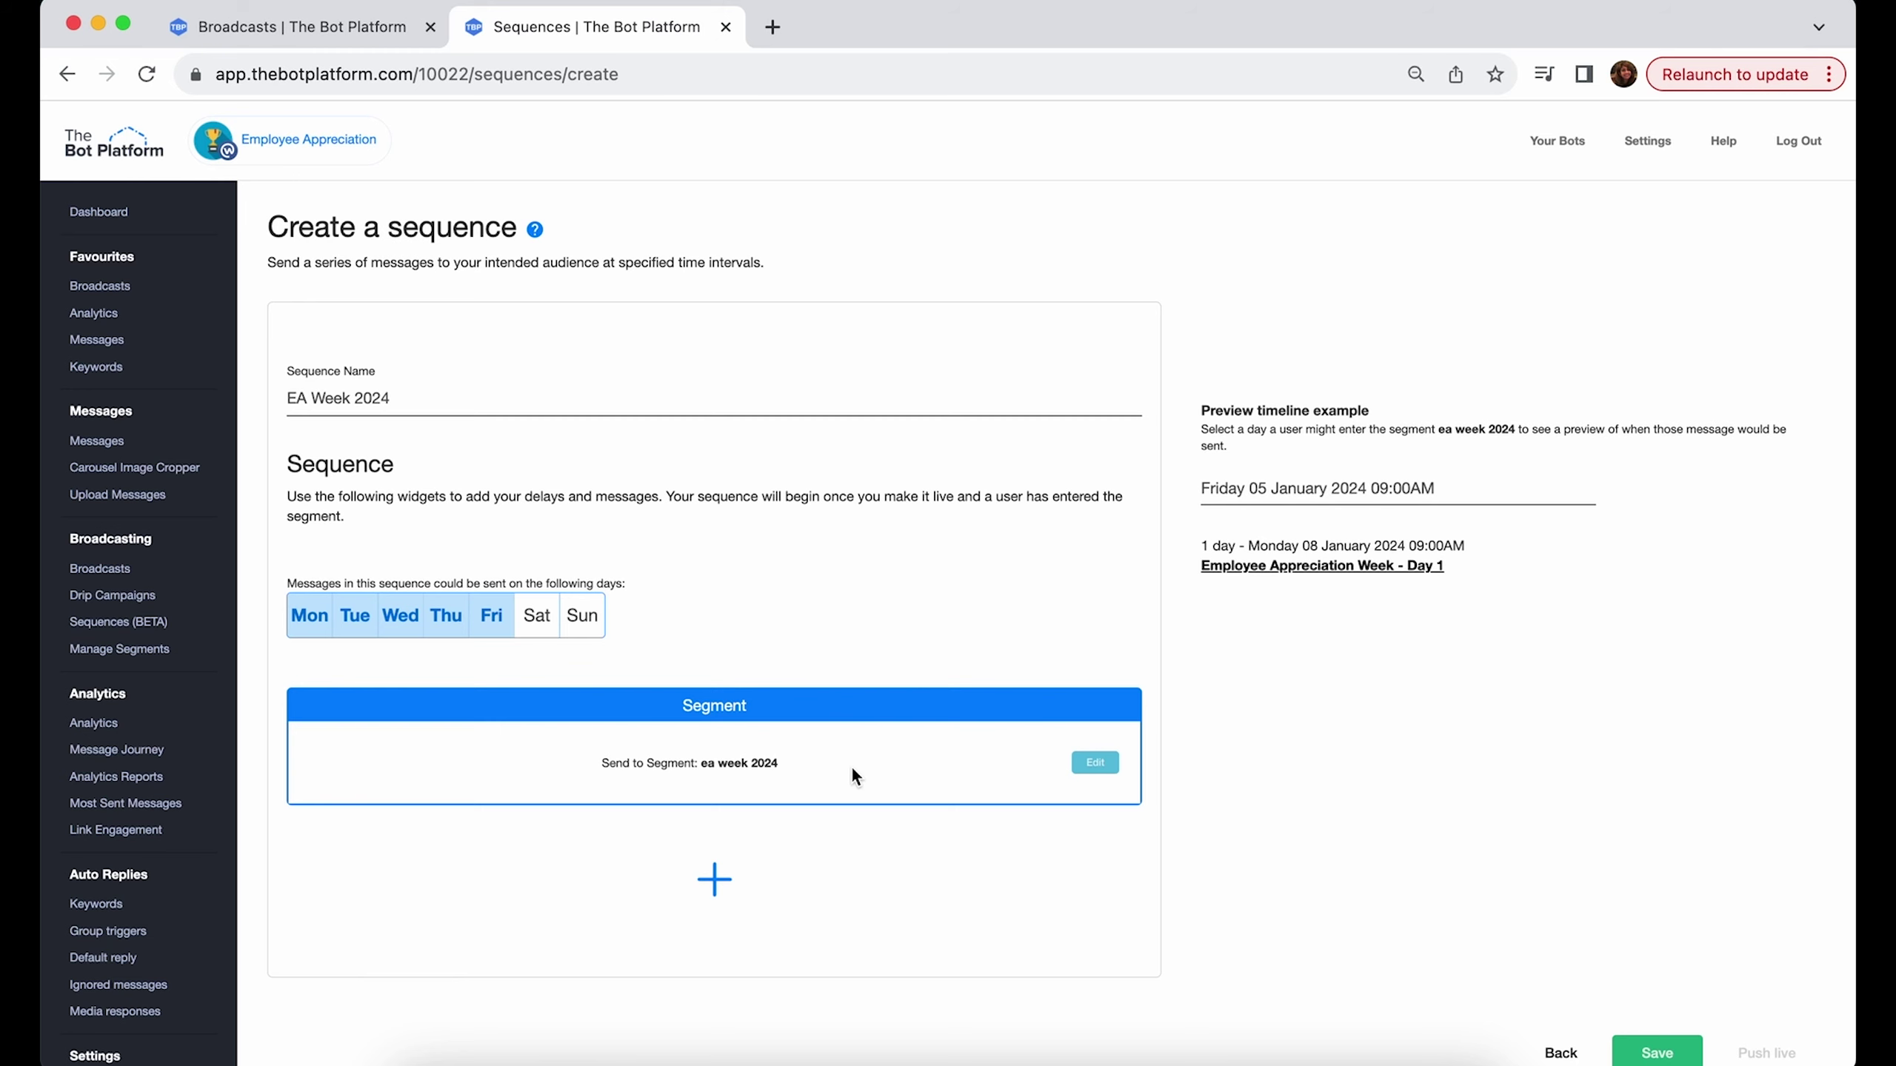
left_click(715, 879)
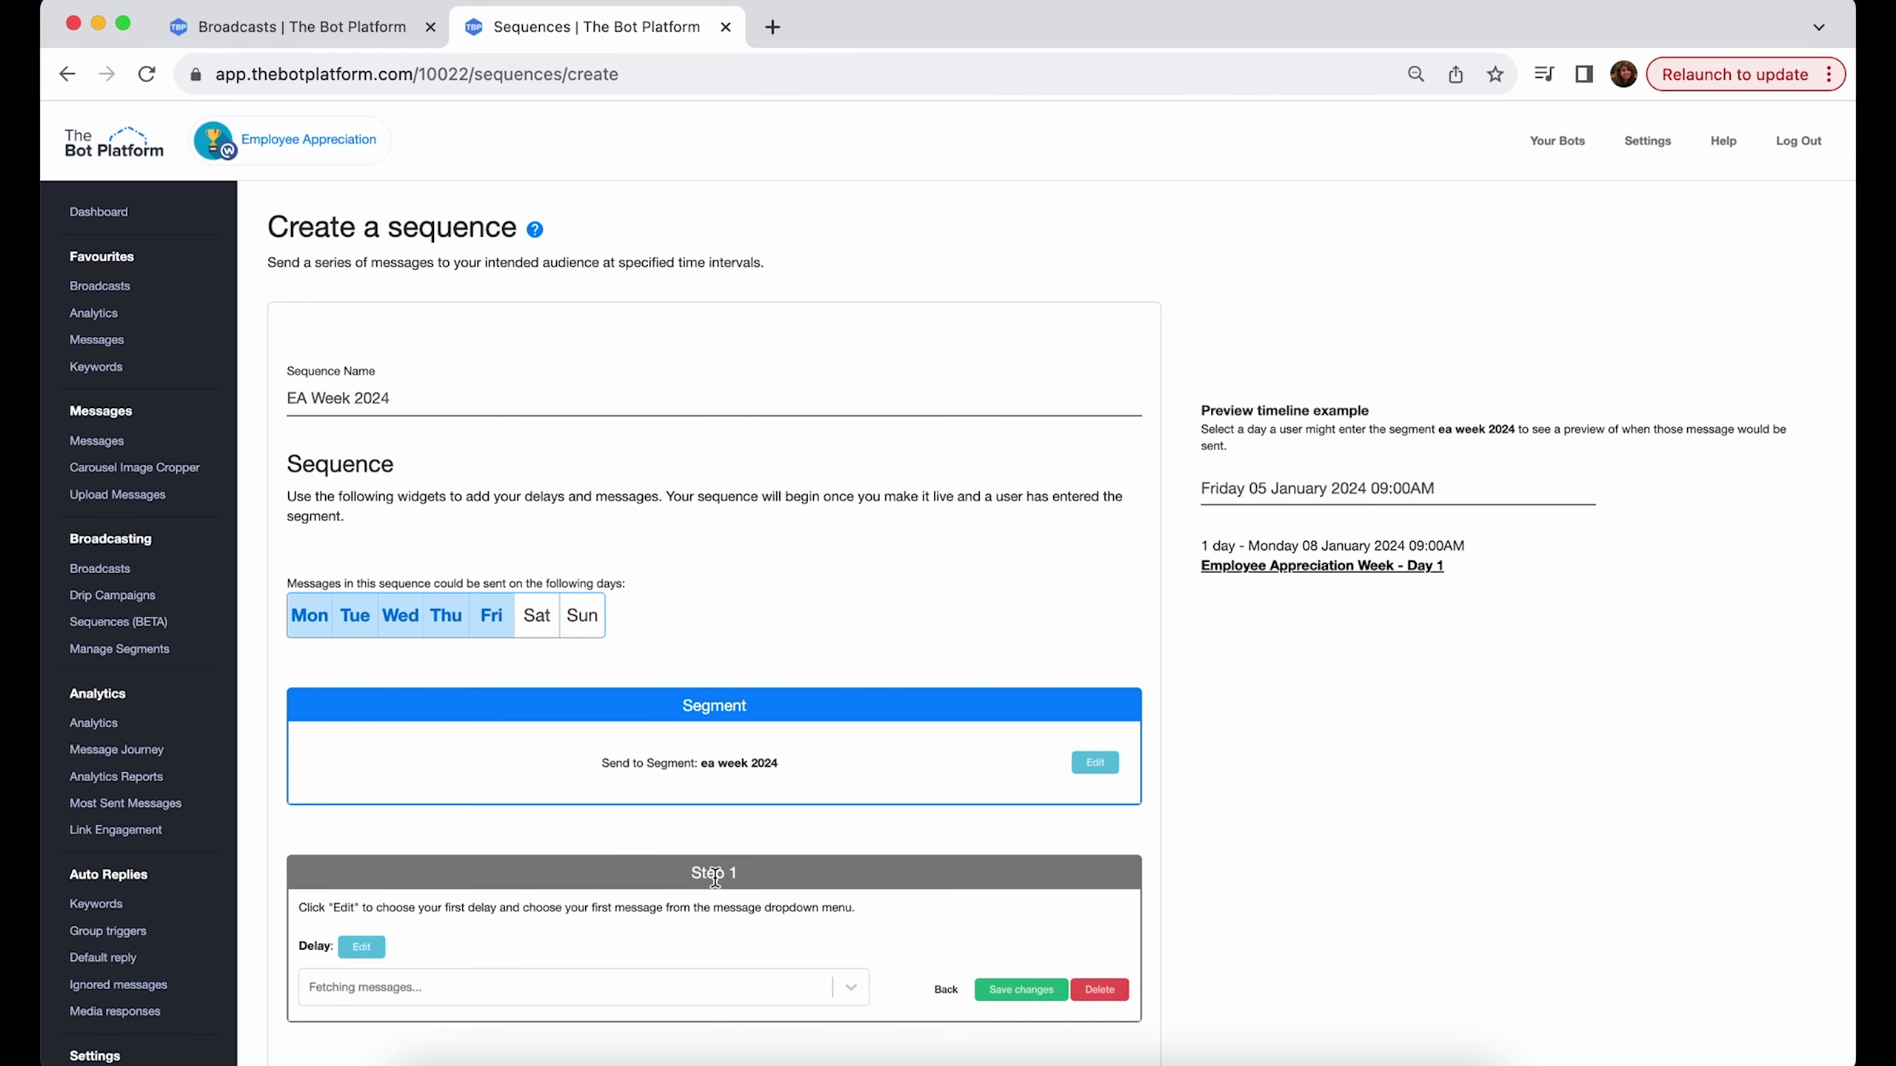
scroll(854, 887, "down", 2)
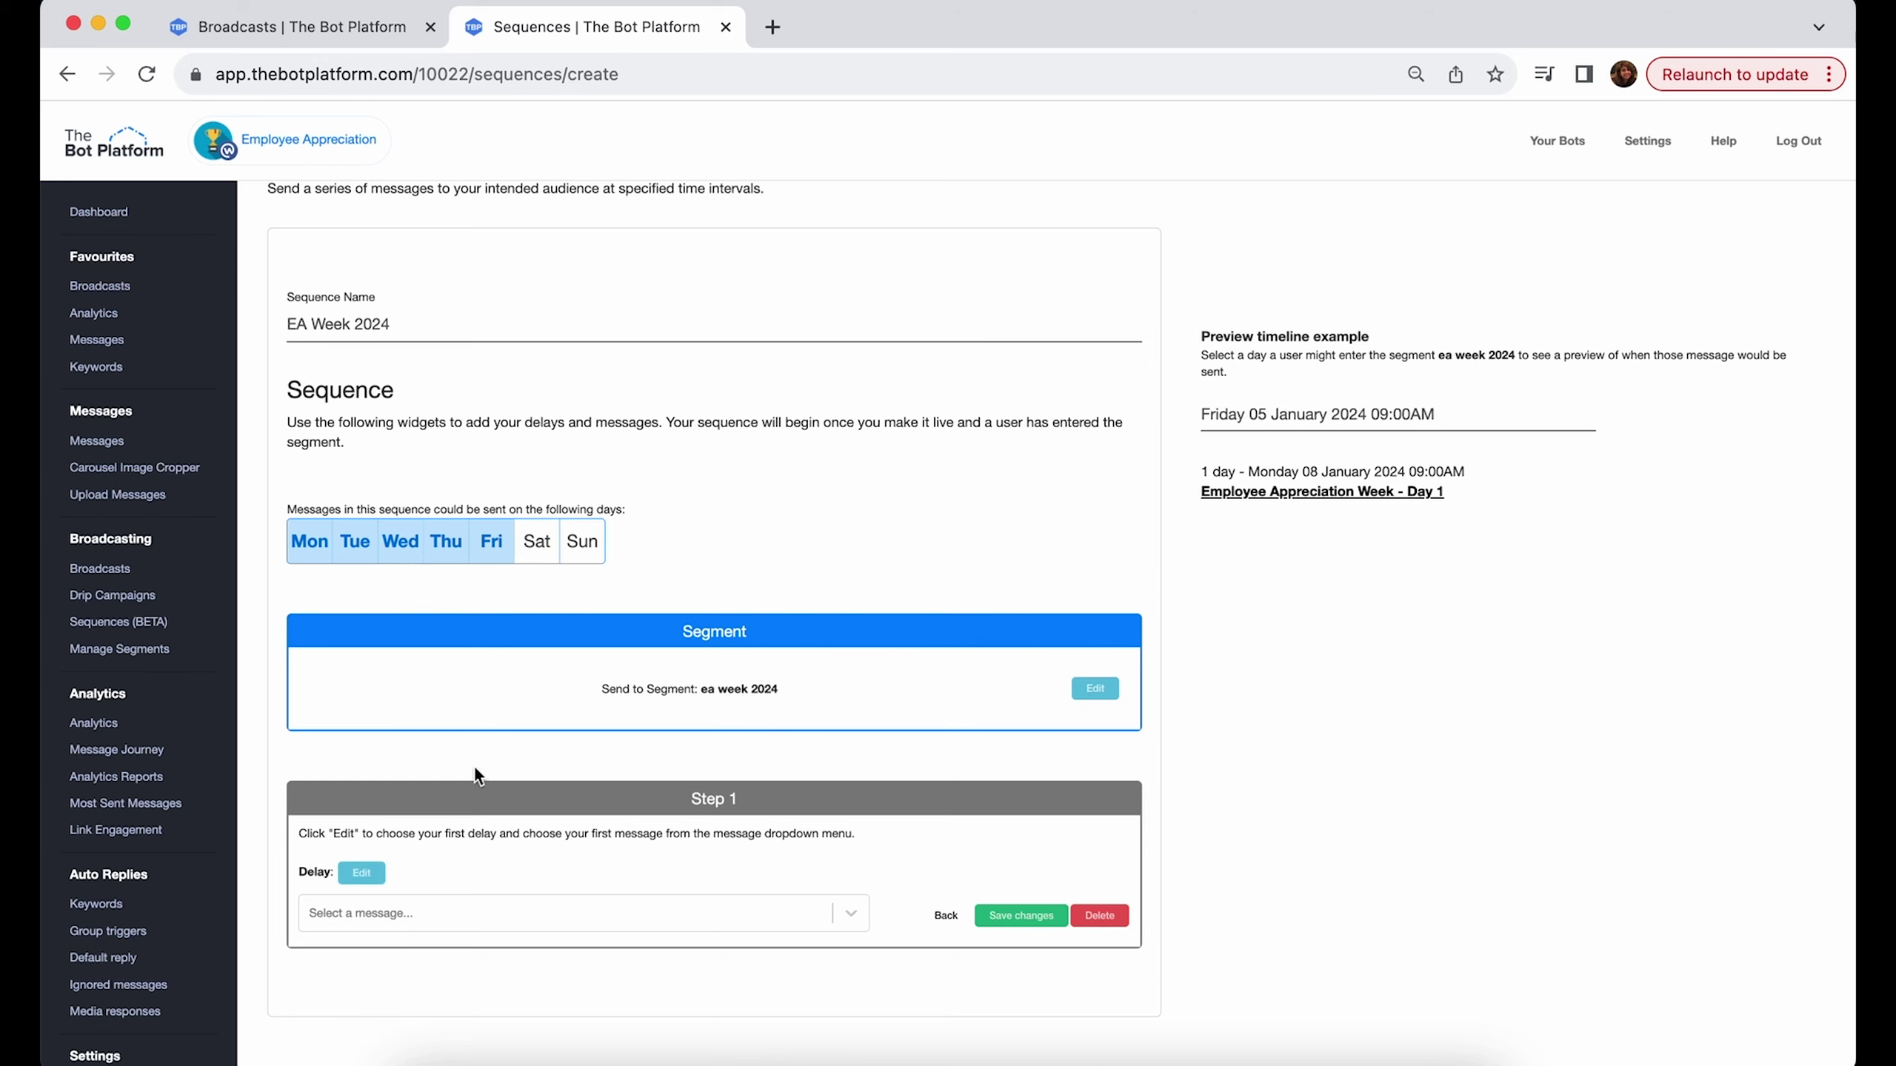
left_click(362, 873)
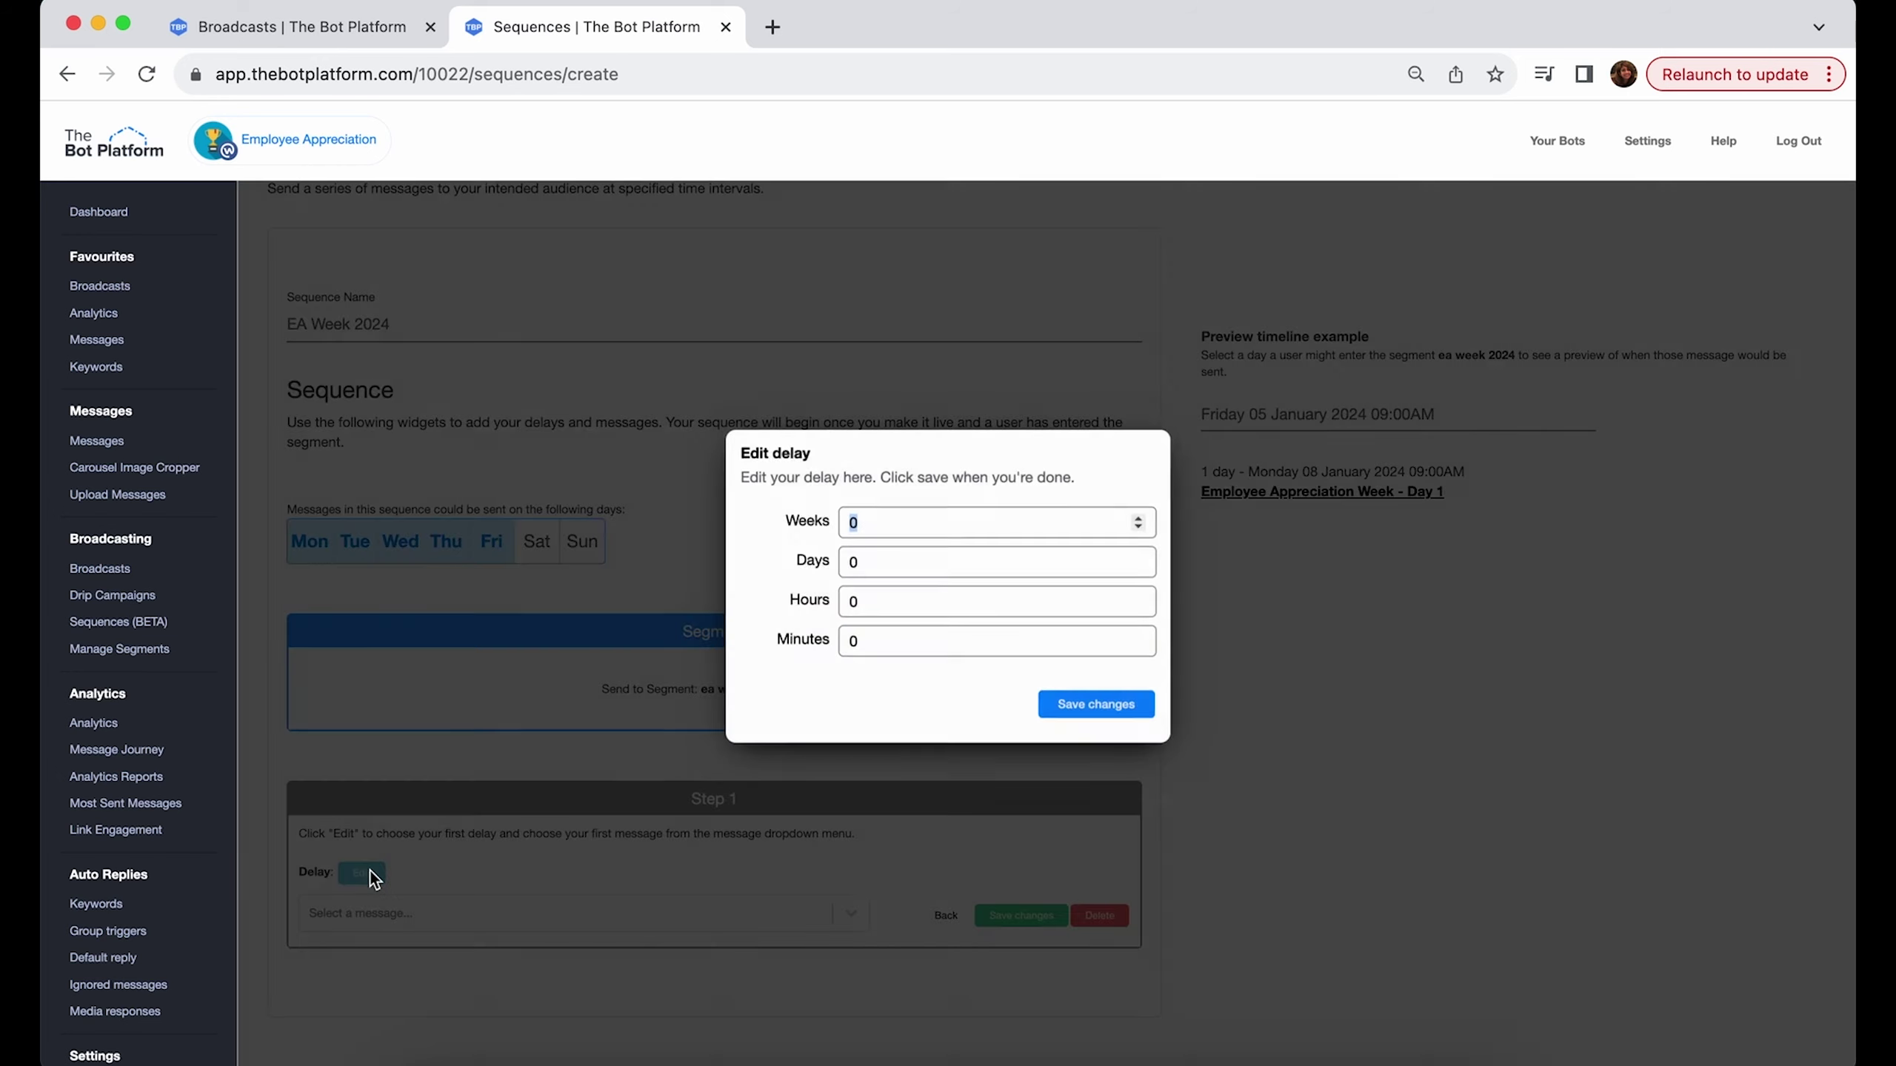
left_click(859, 563)
left_click_drag(859, 564, 845, 563)
type("1")
left_click(1122, 704)
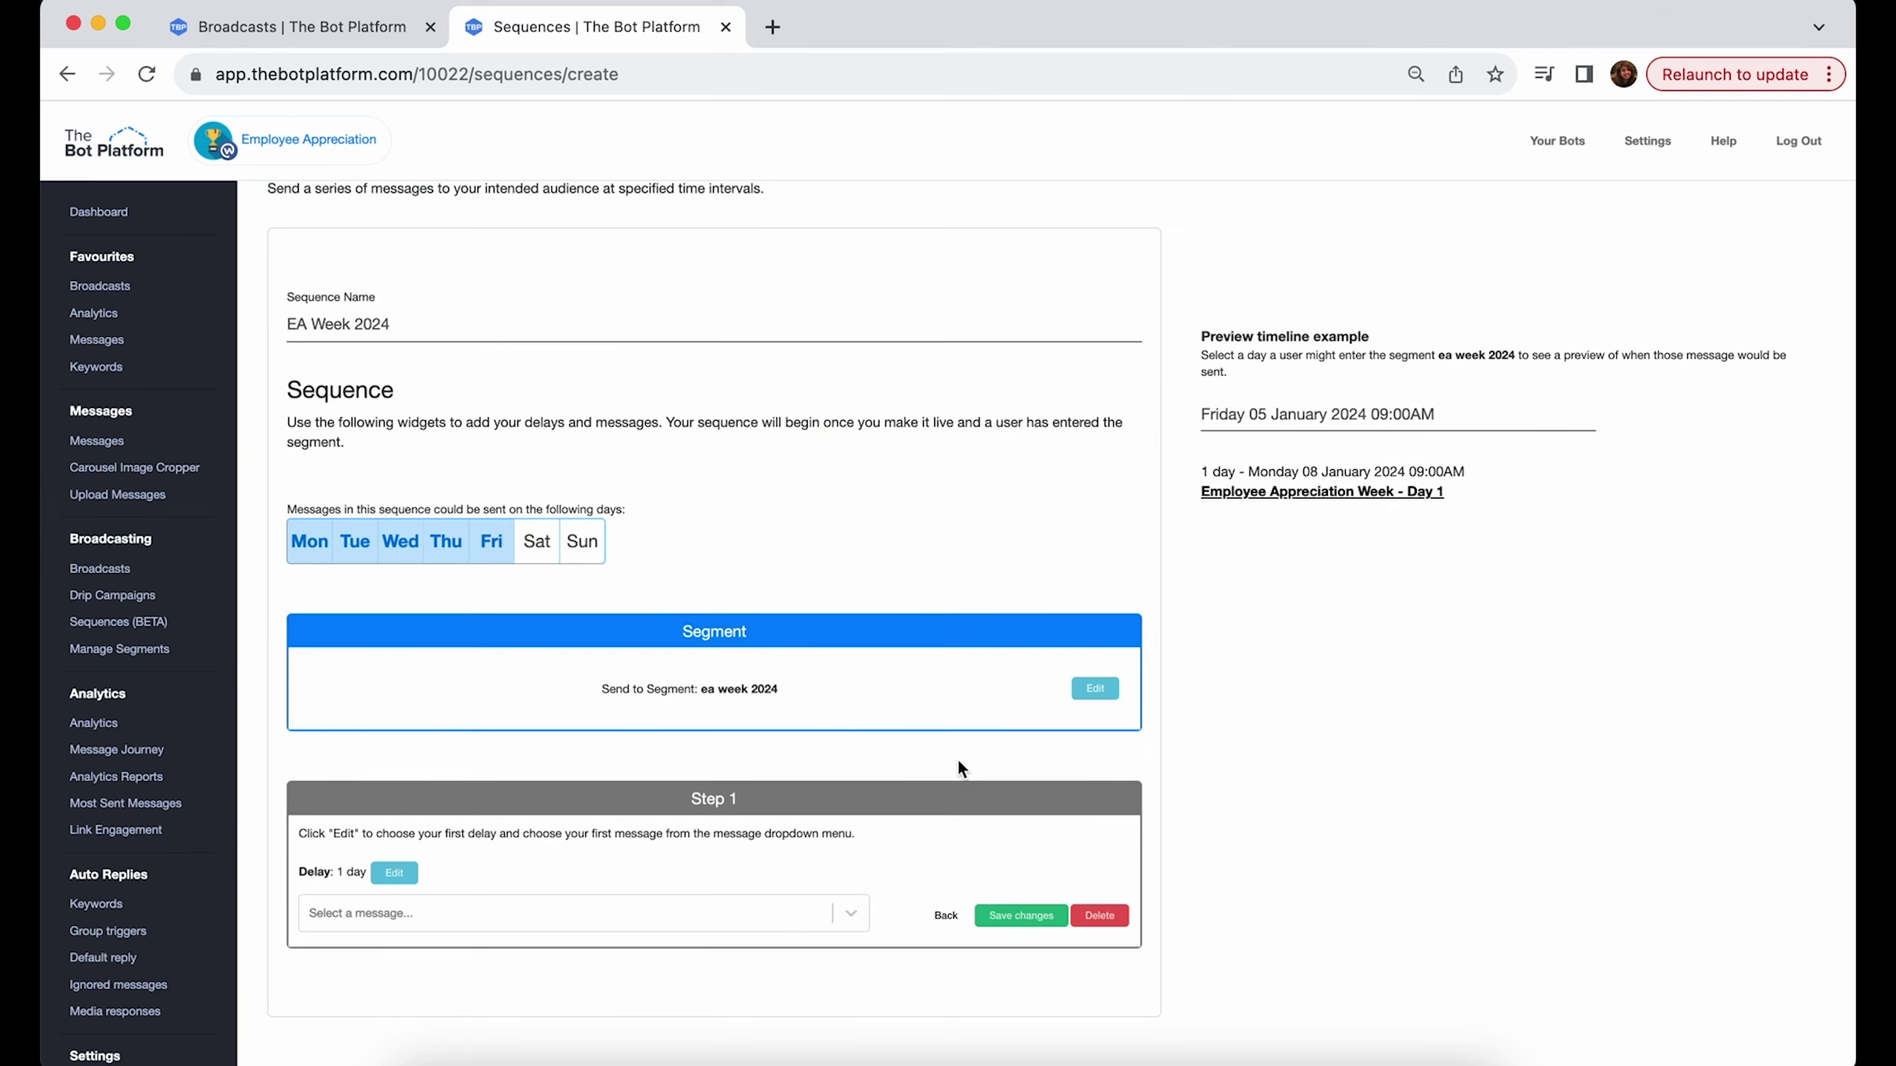
Step: Choose 'Employee Appreciation Week - Day 1' as Step 1's message and save the step
left_click(741, 905)
left_click(655, 865)
type("day")
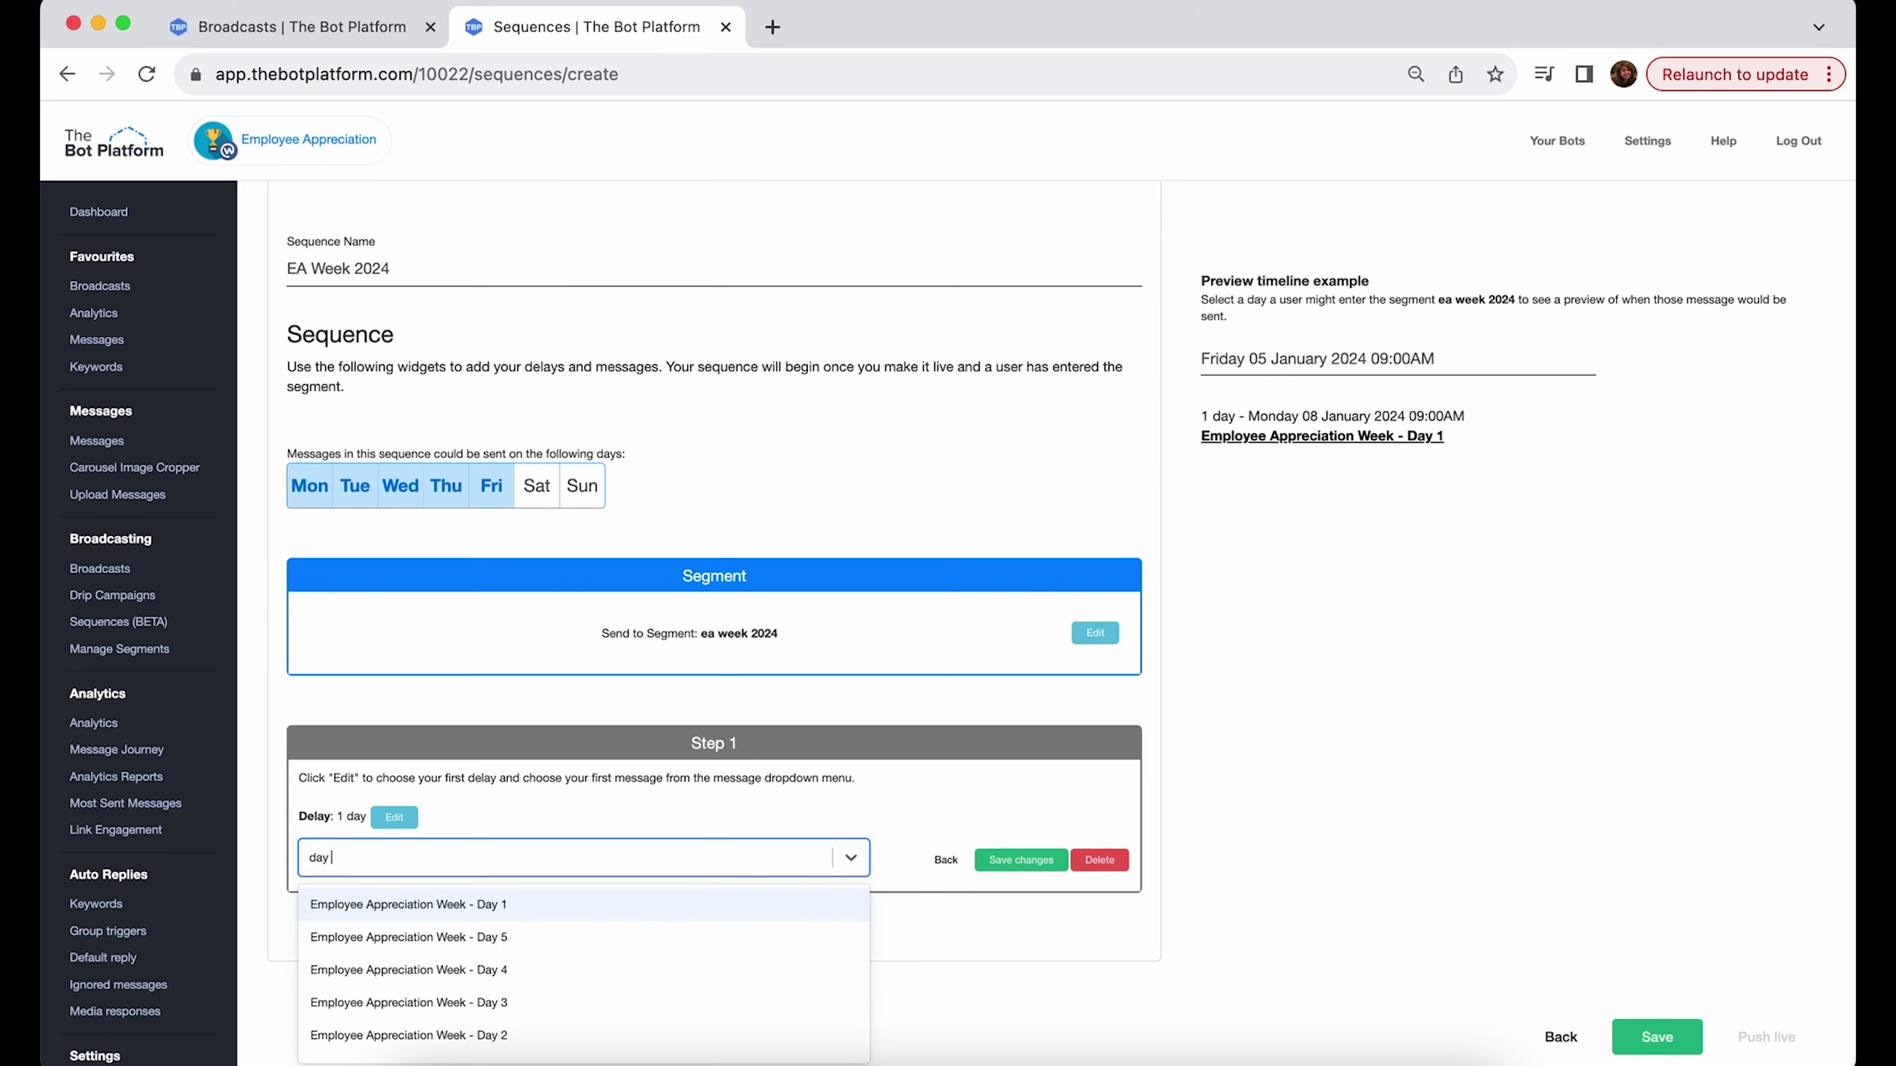
left_click(649, 903)
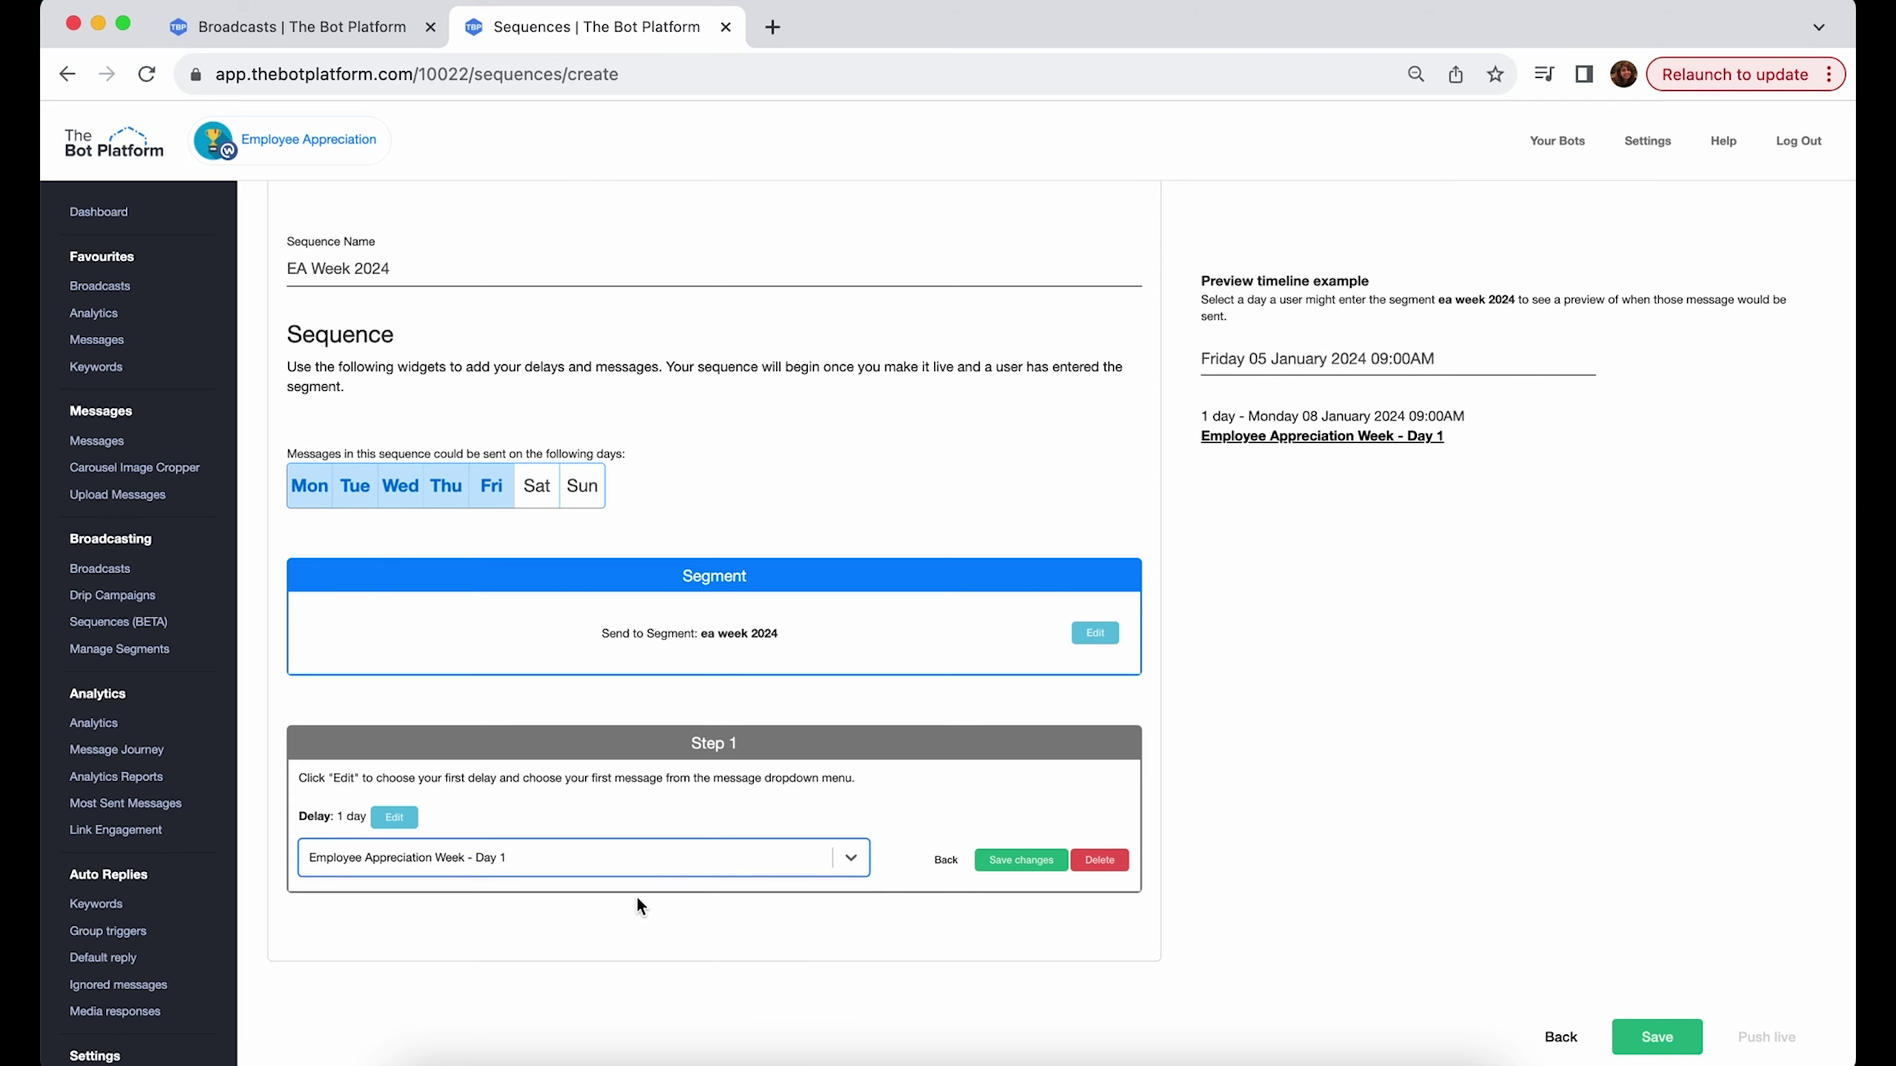
left_click(1013, 862)
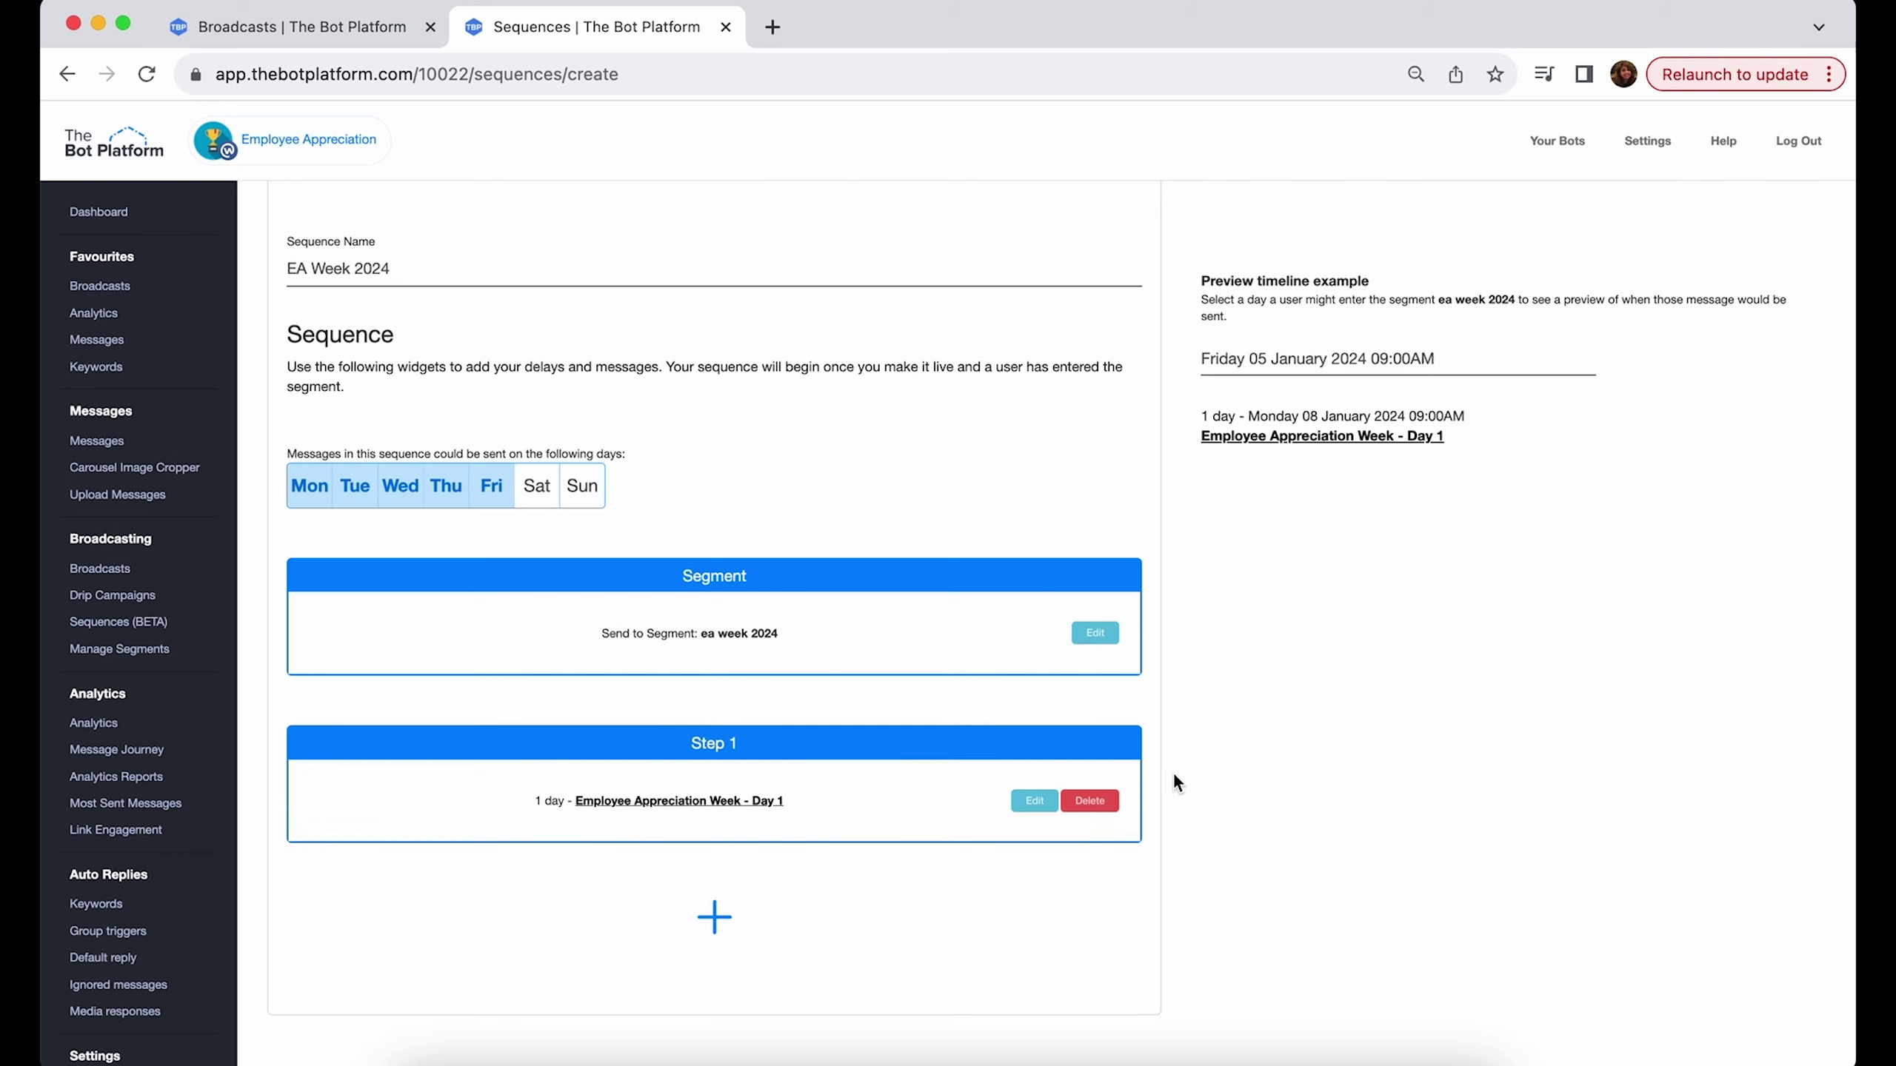
Step: Save Step 2 with a 1-day delay and the 'Employee Appreciation Week - Day 2' message, previewed Tuesday 09 January
left_click_drag(1515, 428, 1321, 403)
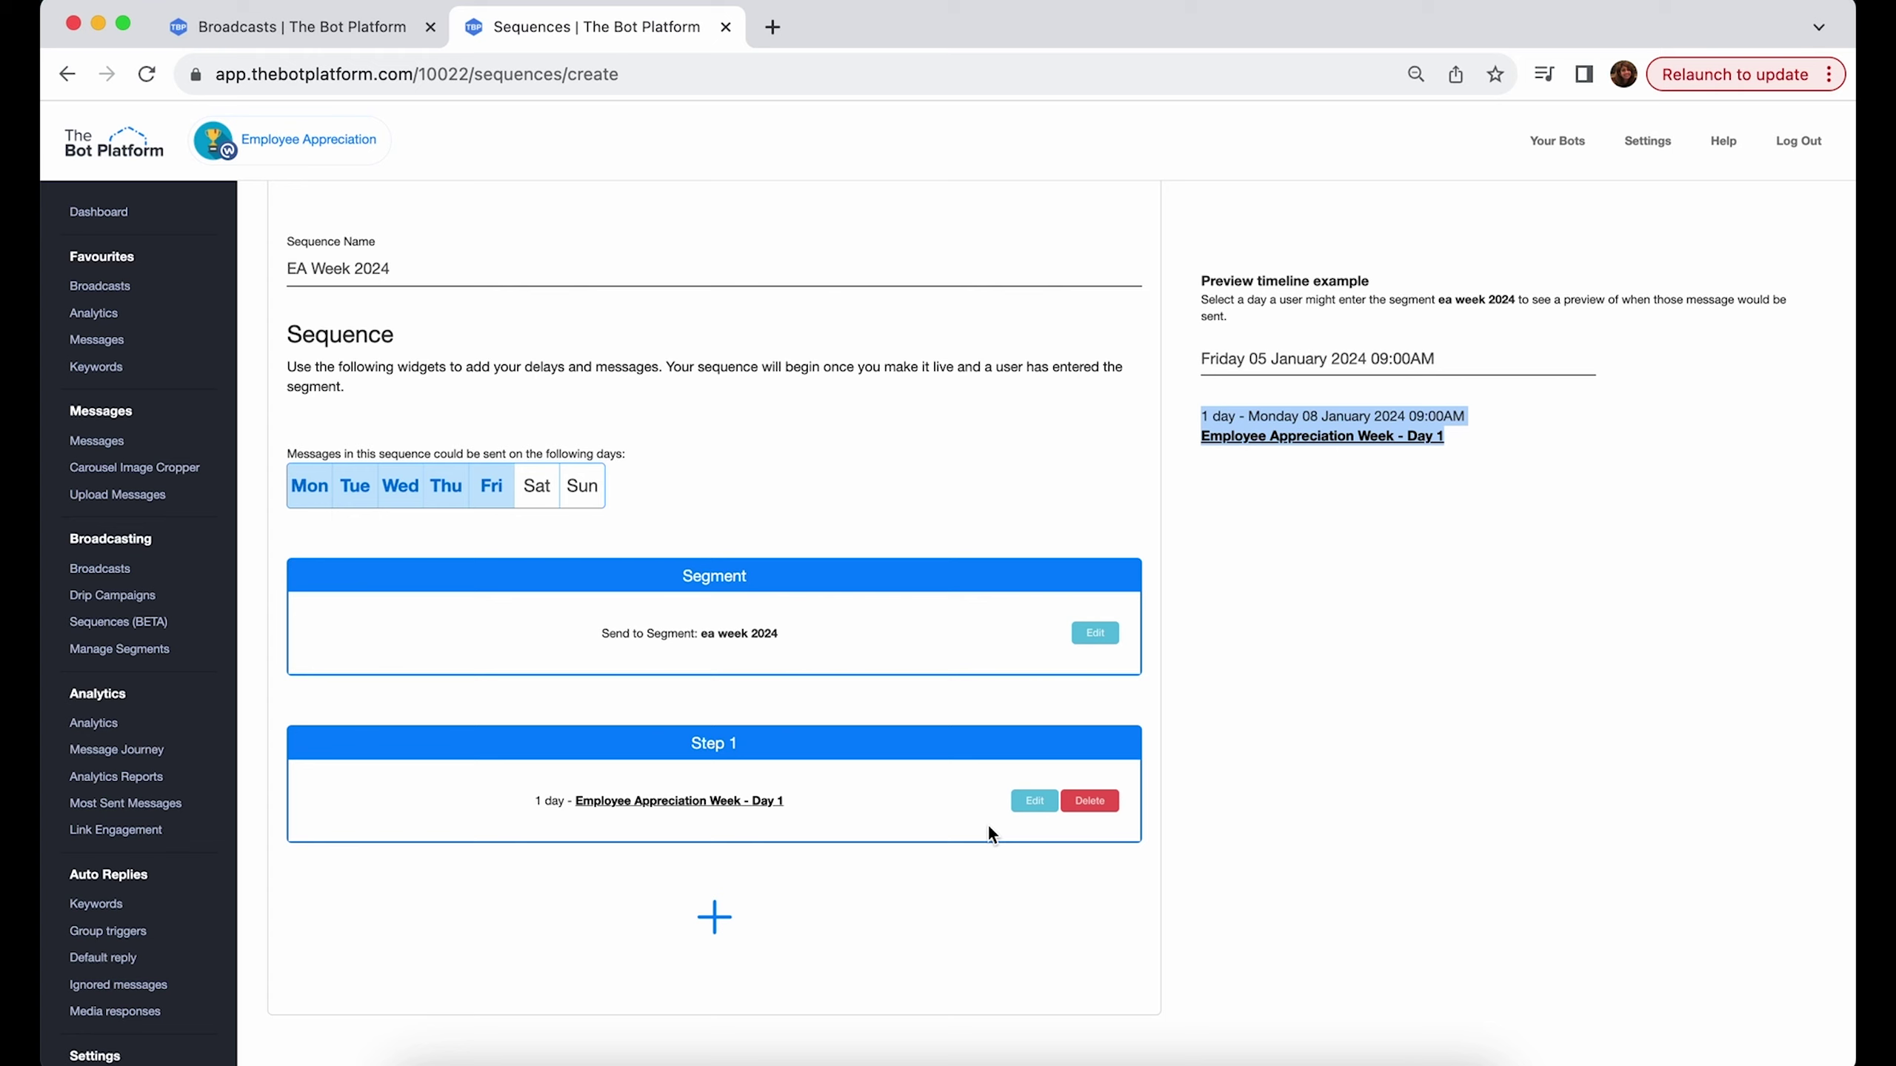
left_click(715, 914)
scroll(713, 907, "down", 3)
left_click(351, 816)
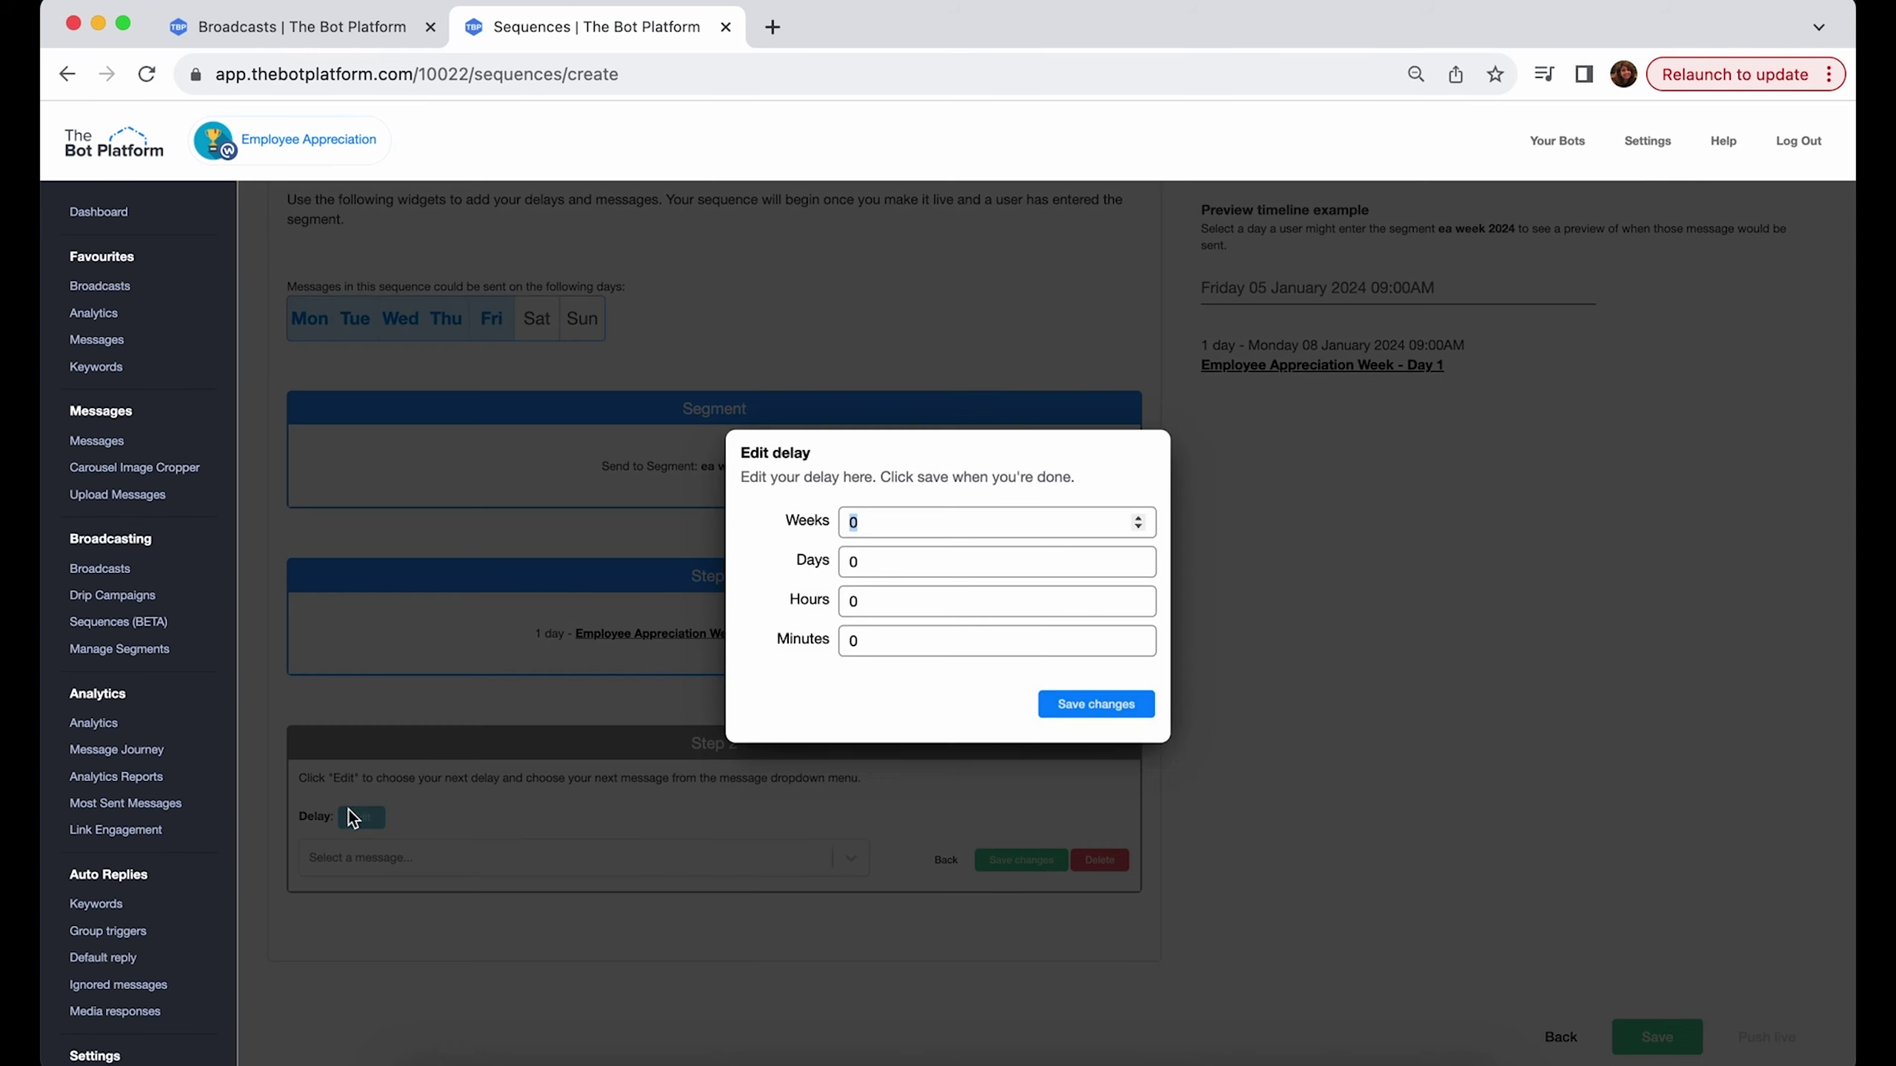
left_click(859, 562)
double_click(860, 561)
left_click(1108, 710)
left_click(773, 866)
left_click(675, 856)
type("day")
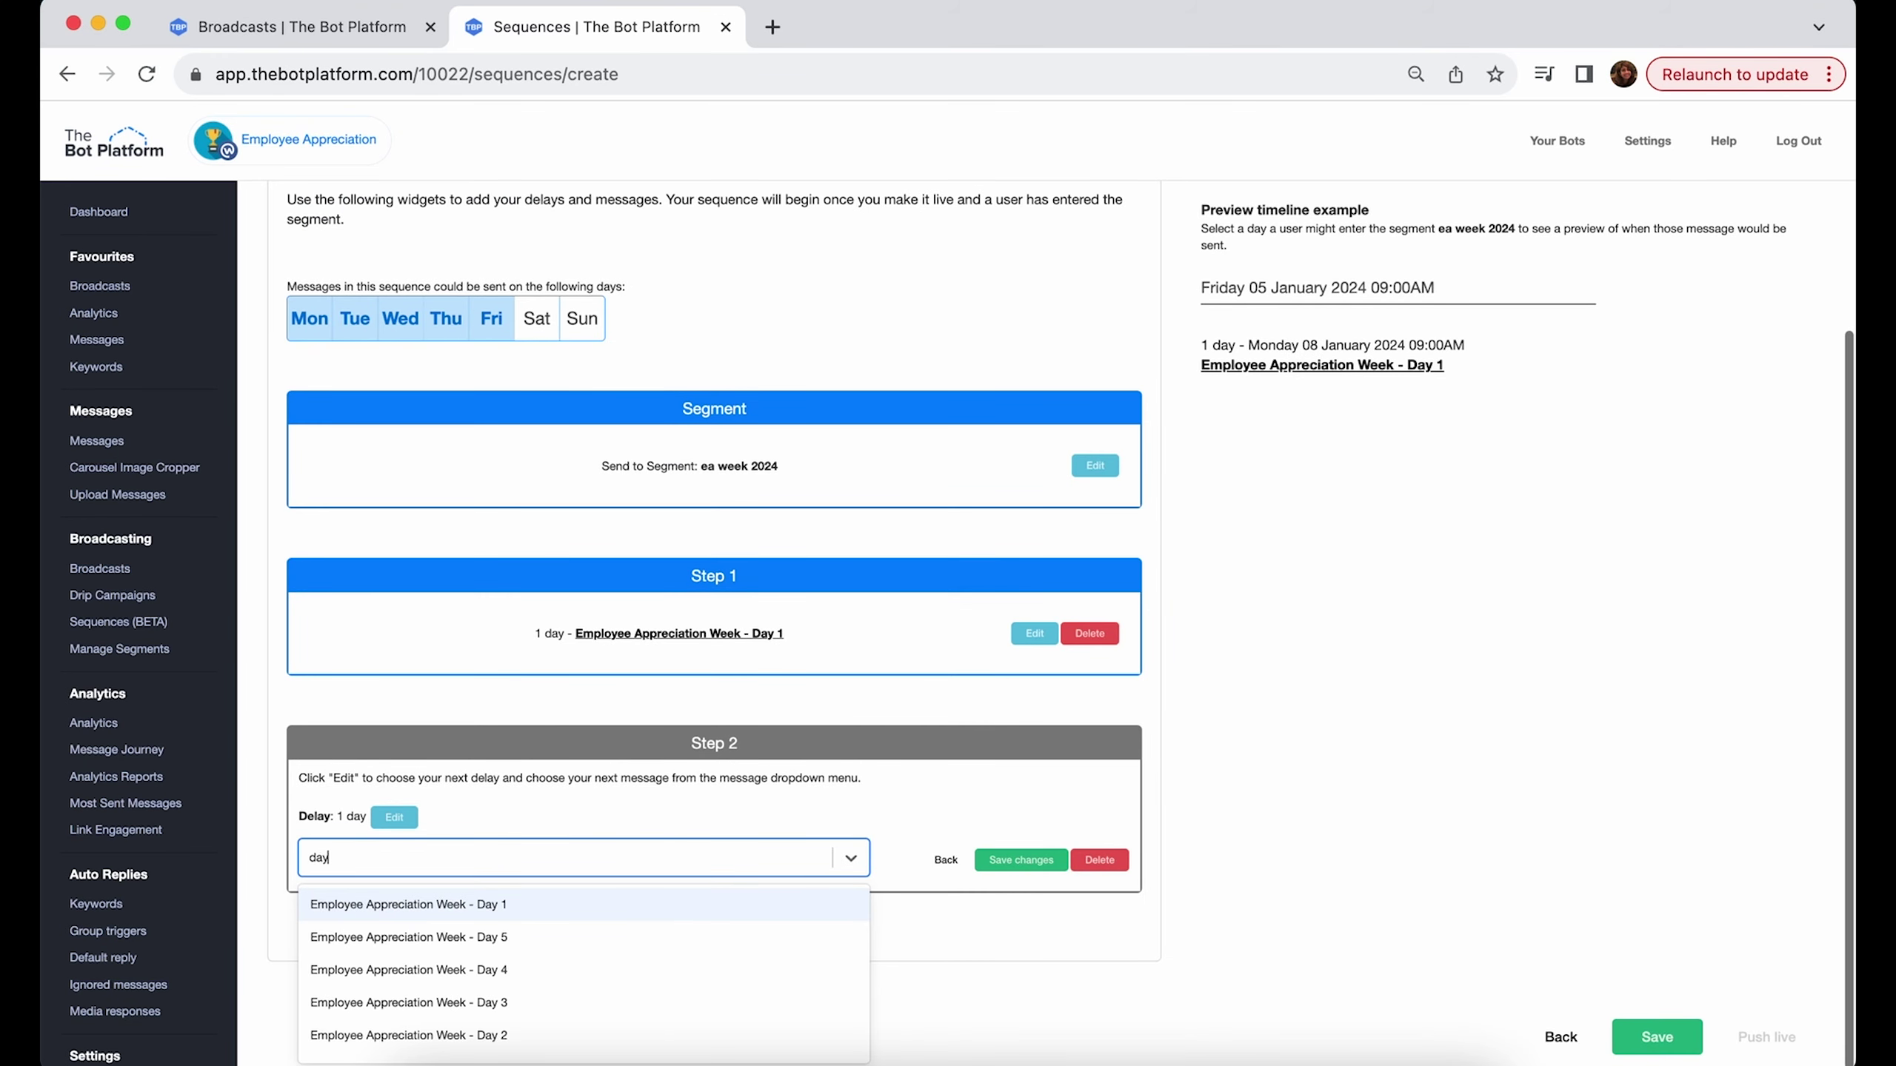
left_click(566, 1031)
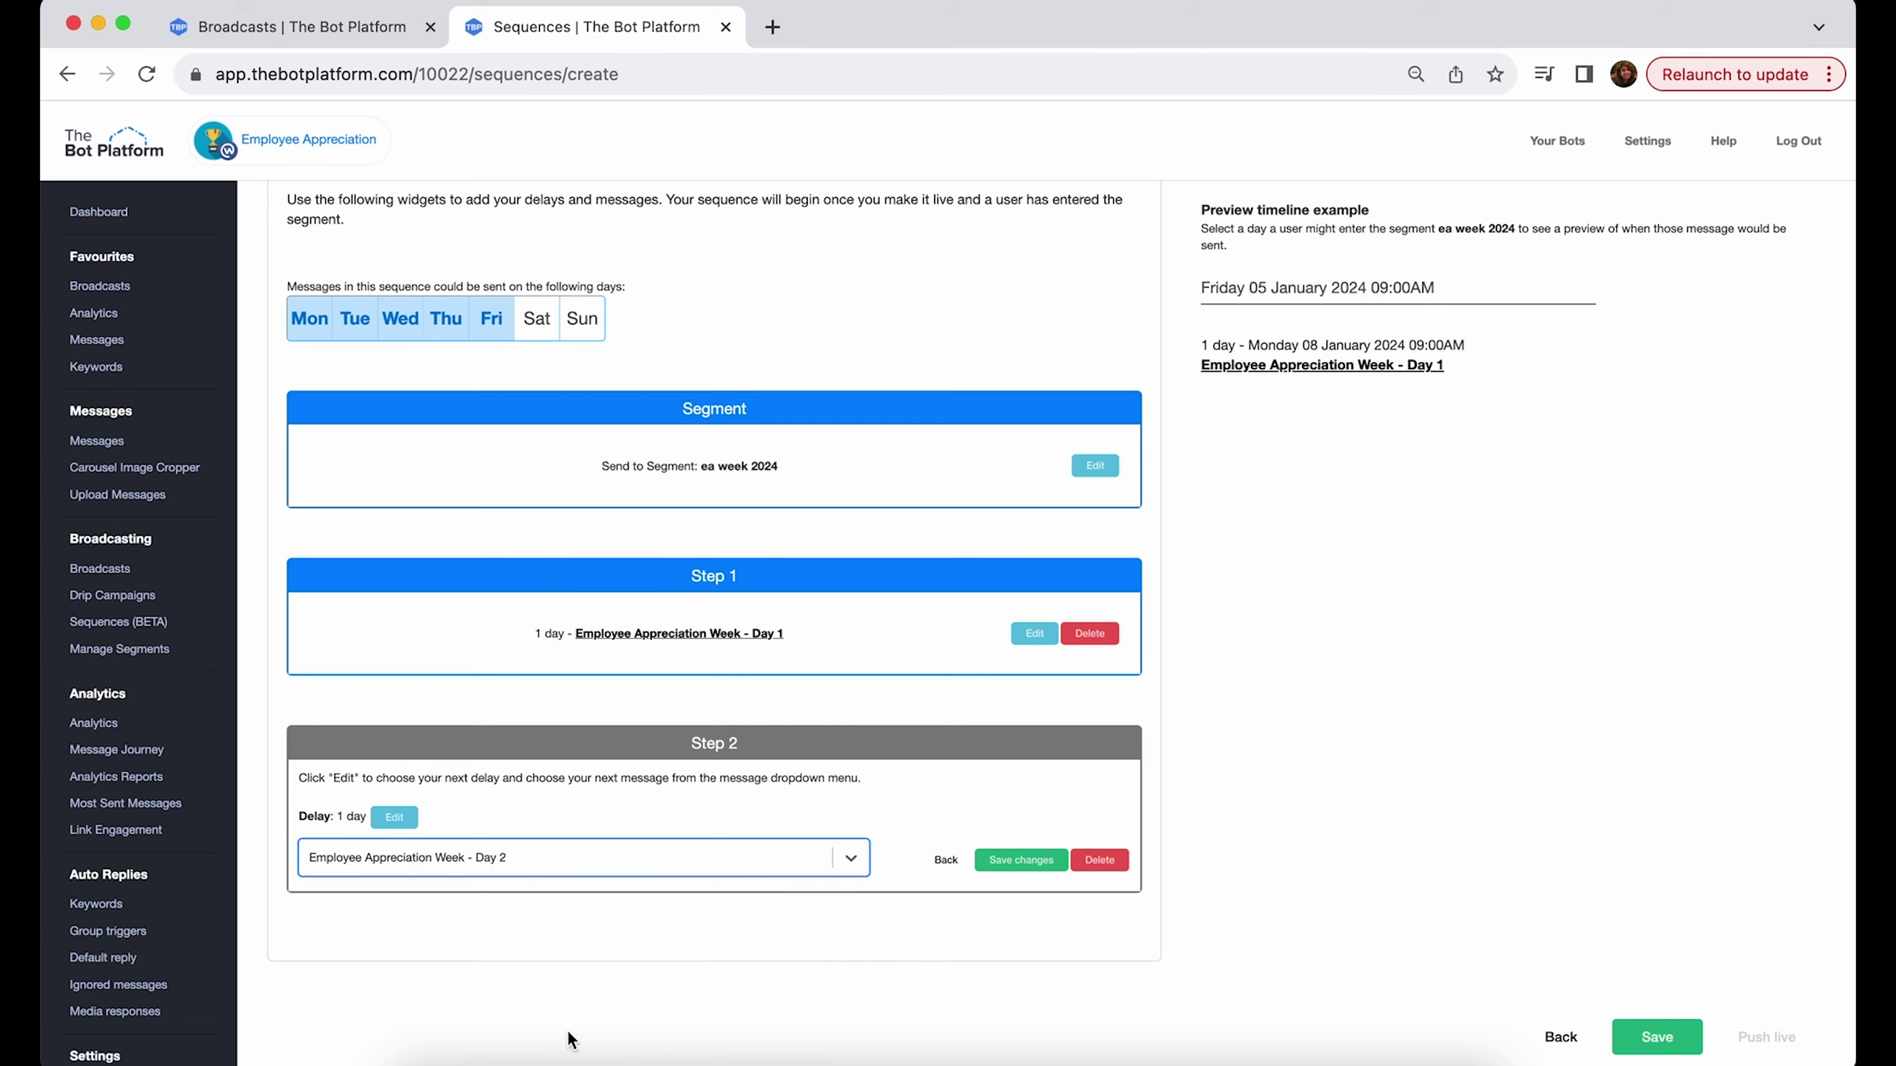
left_click(1041, 860)
Step: Add Step 3 with a 1-day delay sending 'Employee Appreciation Week - Day 3'
left_click(710, 865)
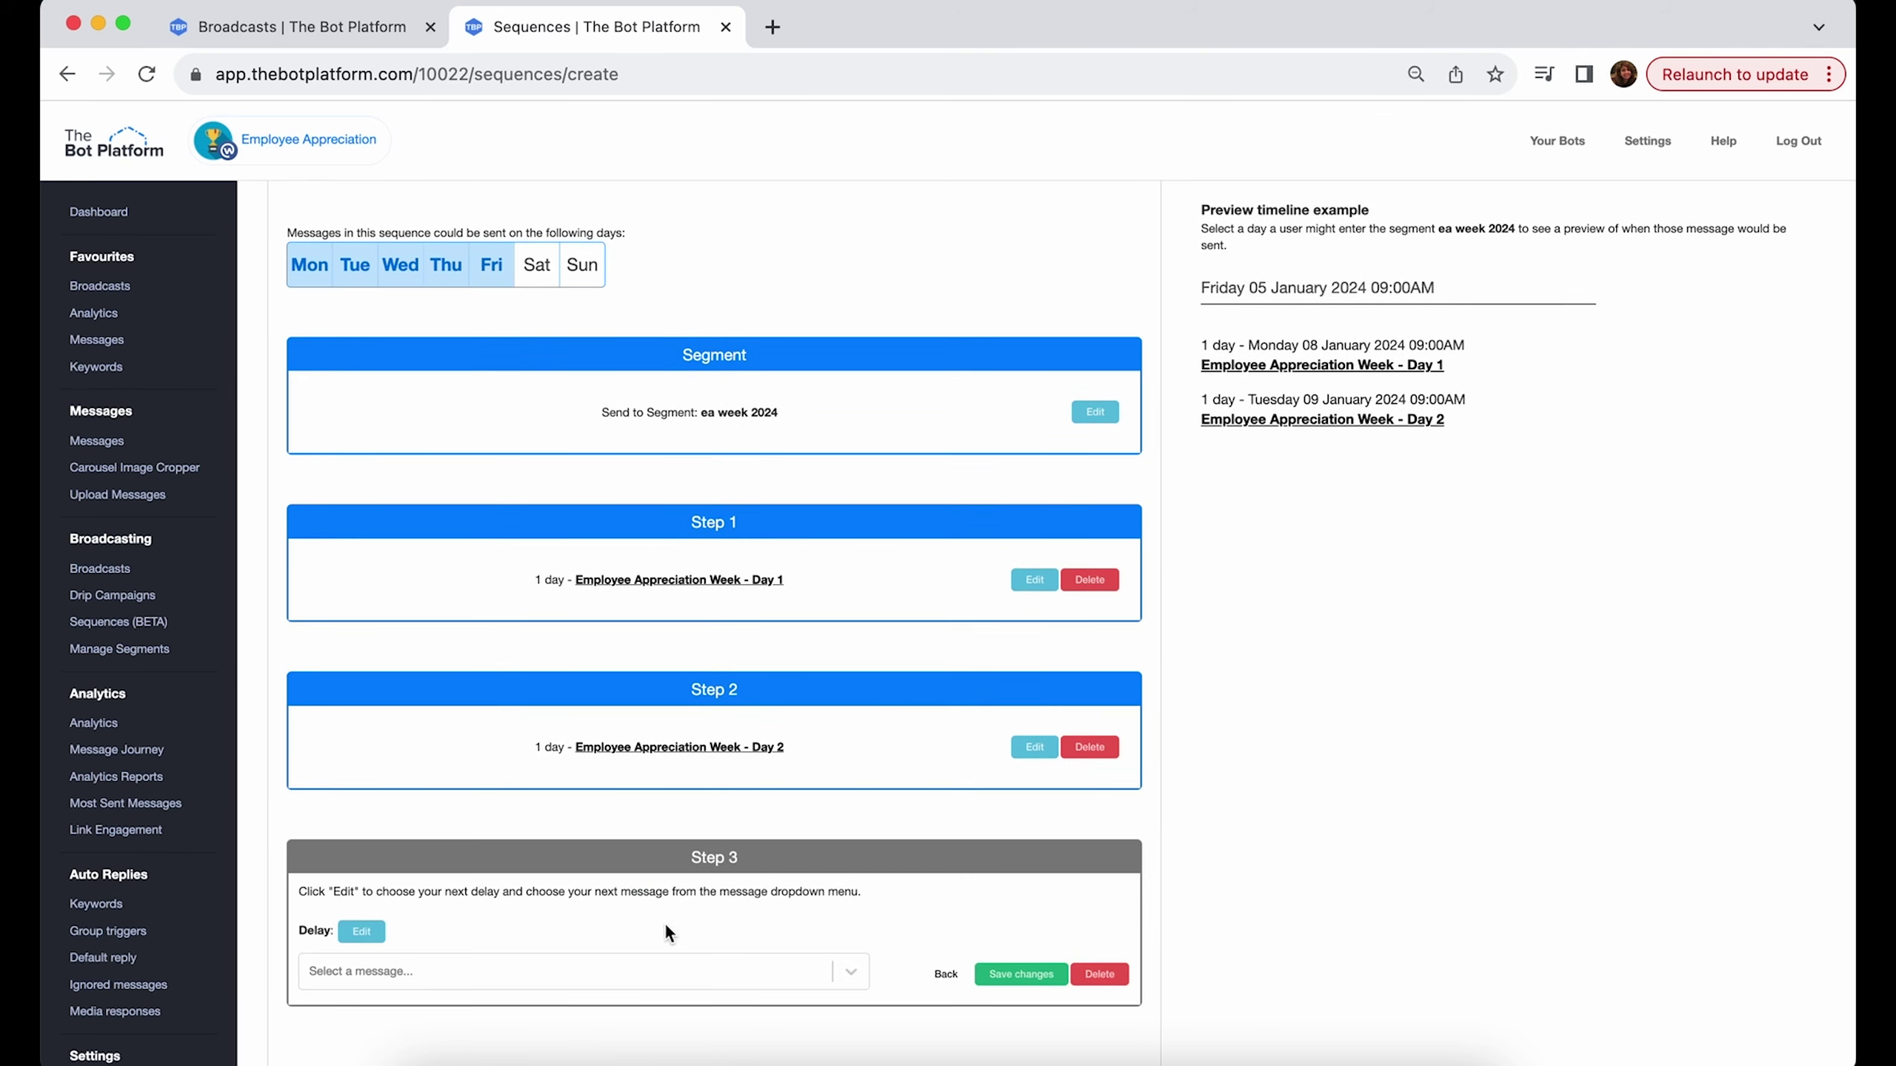
left_click(360, 933)
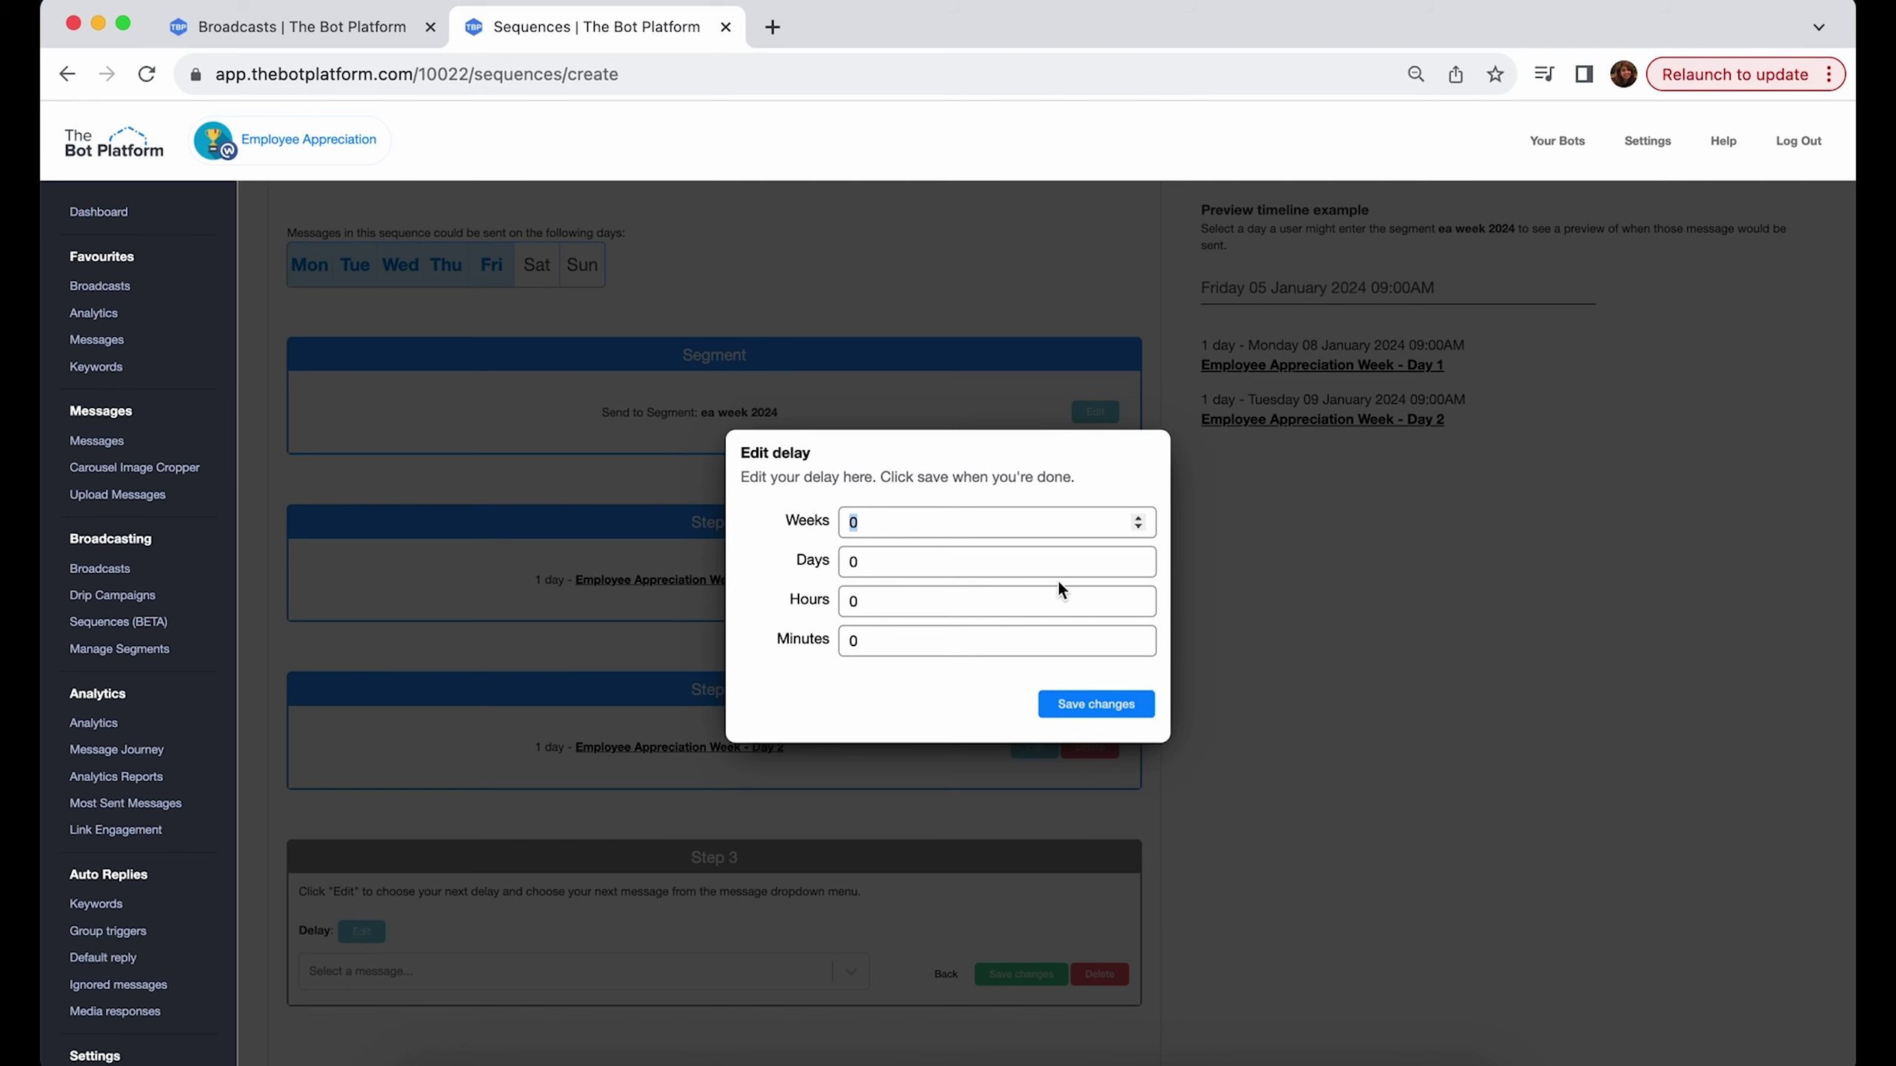
left_click(975, 564)
double_click(976, 564)
type("1")
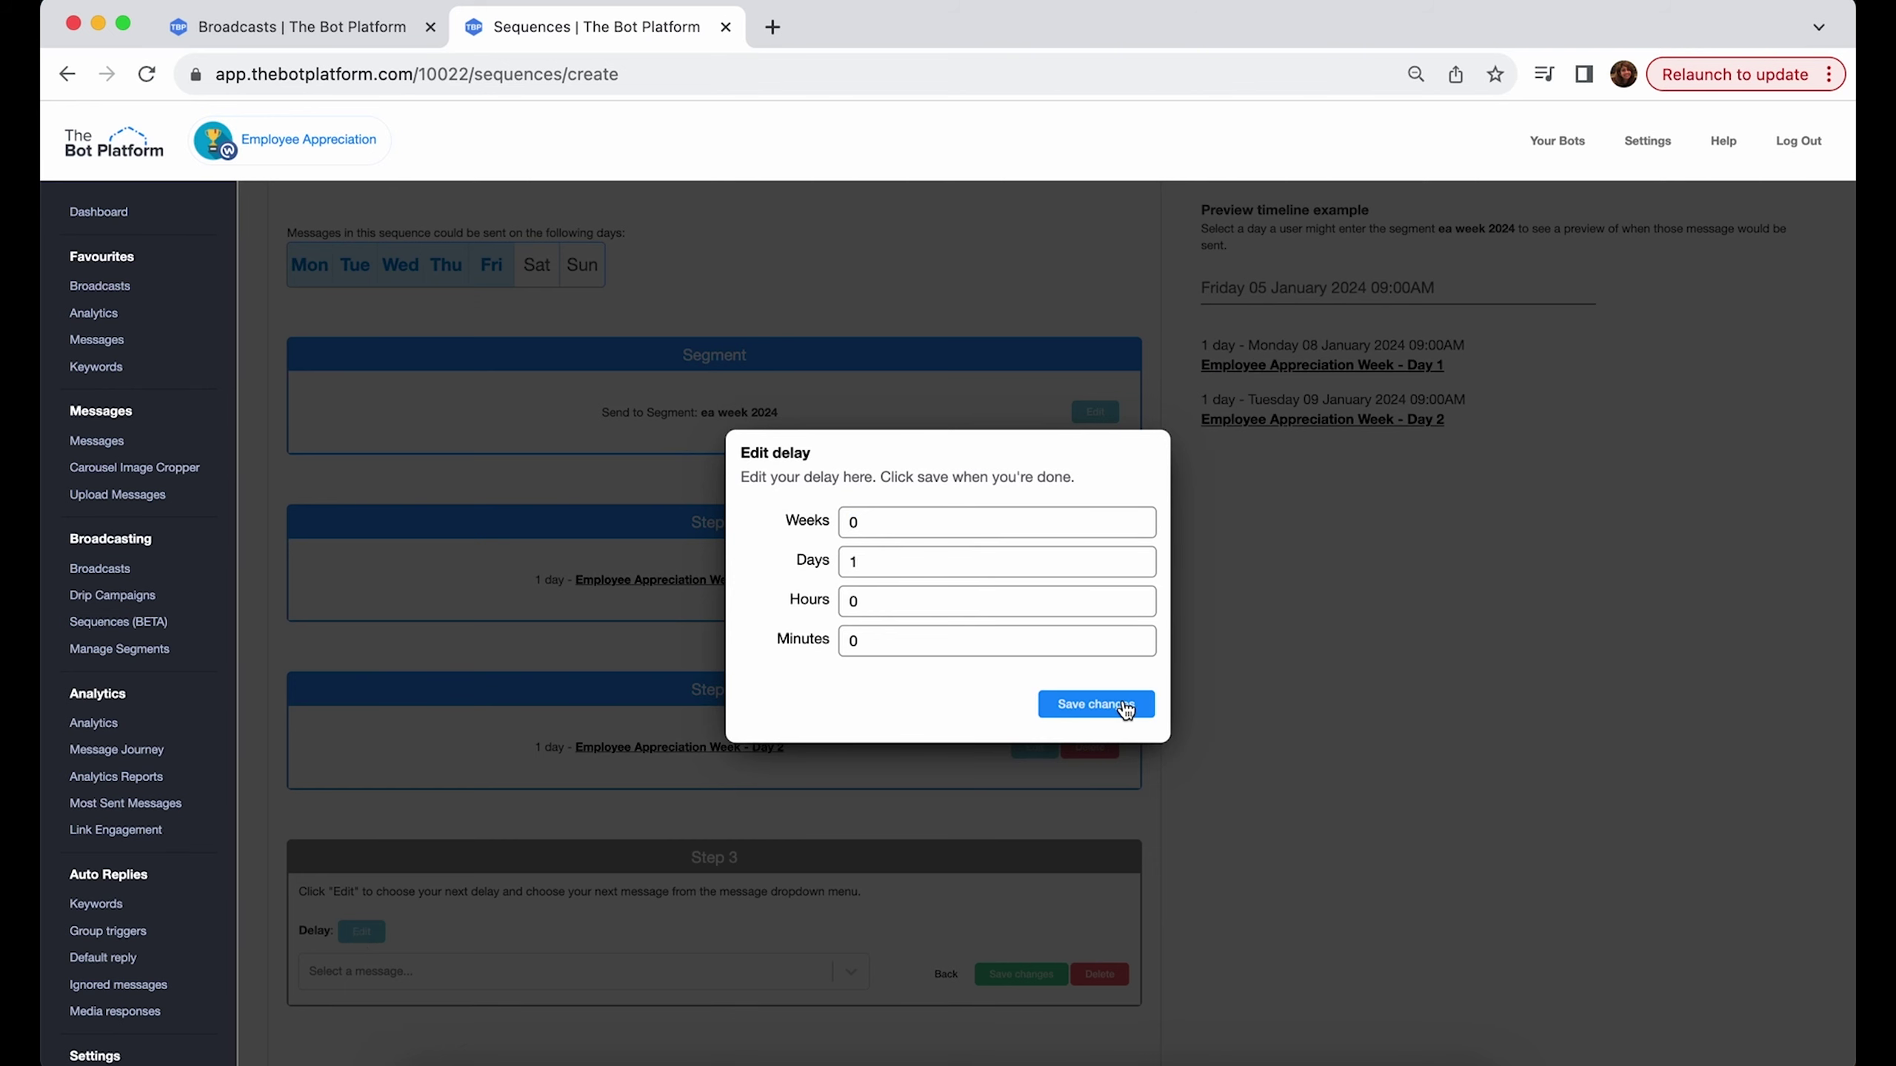
left_click(1123, 706)
scroll(668, 914, "down", 2)
left_click(600, 850)
left_click(593, 845)
type("day")
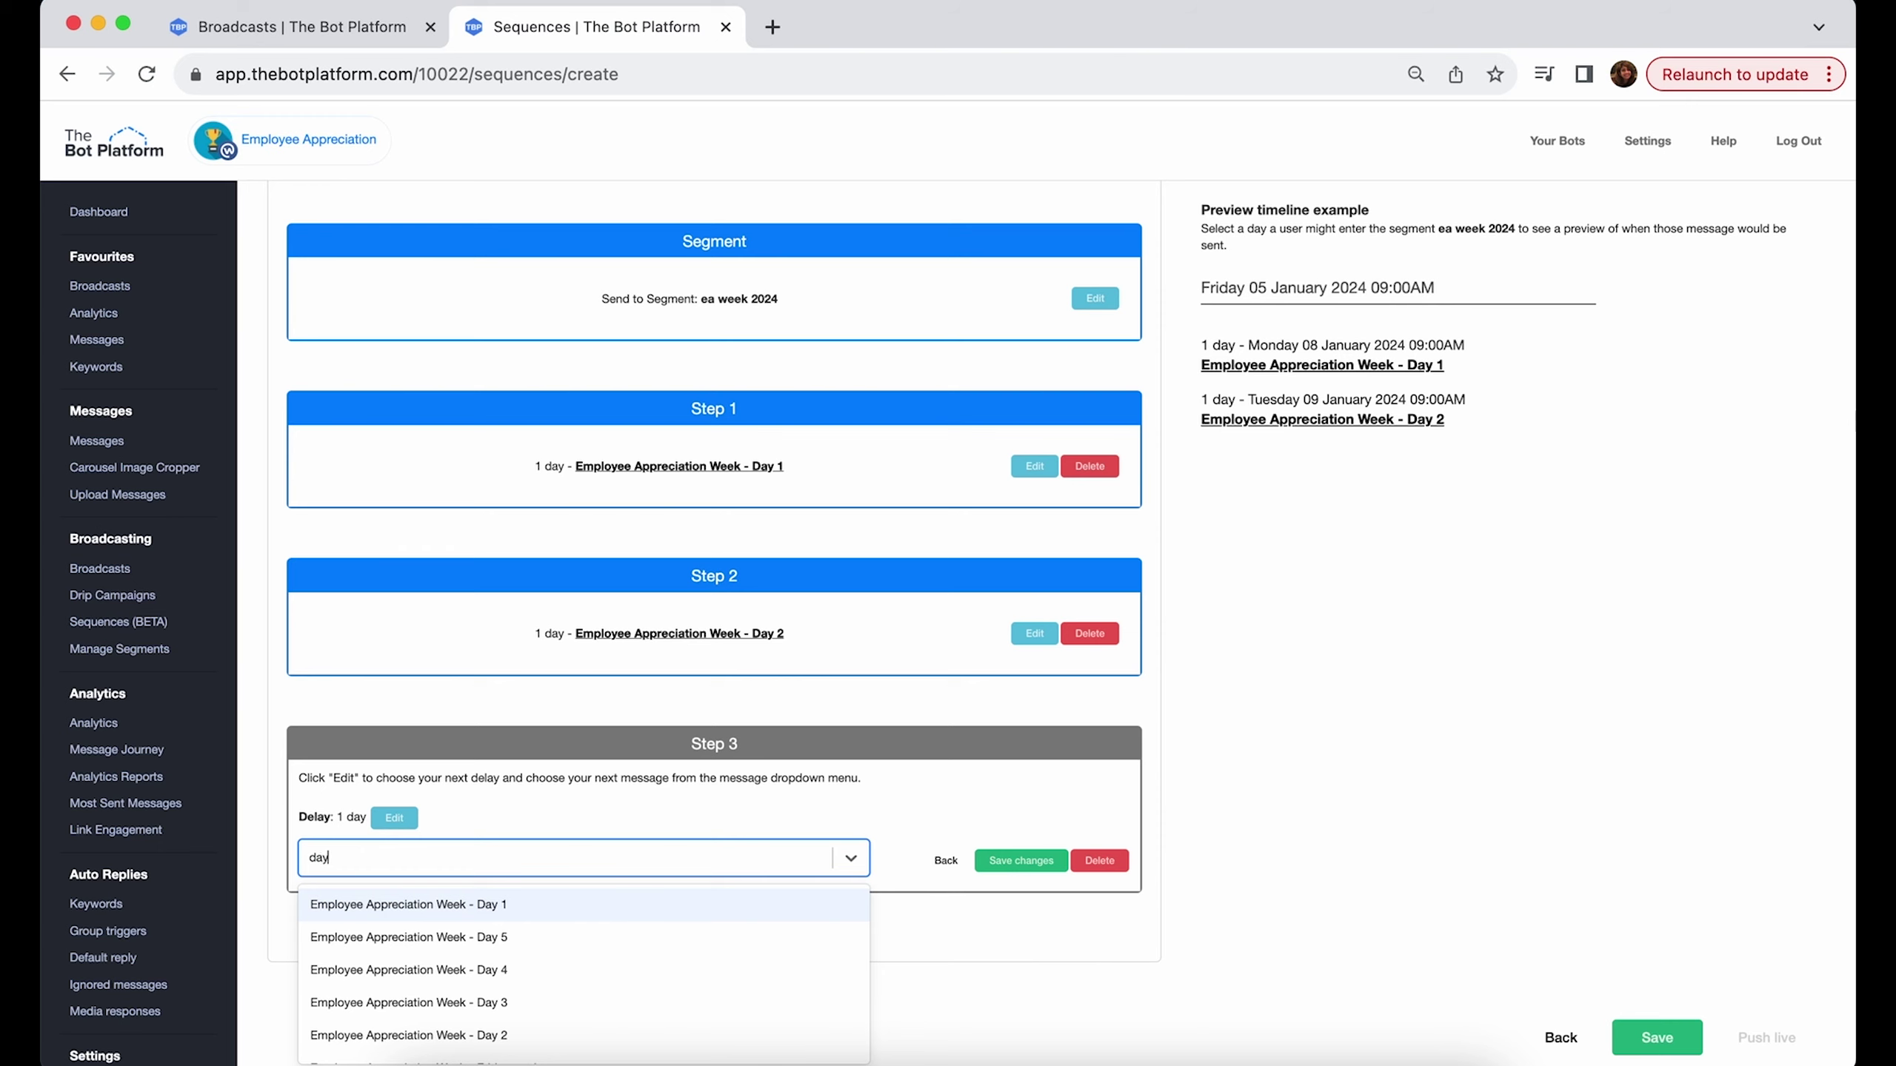
left_click(560, 1000)
left_click(1023, 859)
Step: Add Step 4 with a 1-day delay sending 'Employee Appreciation Week - Day 4'
scroll(578, 845, "down", 1)
left_click(717, 864)
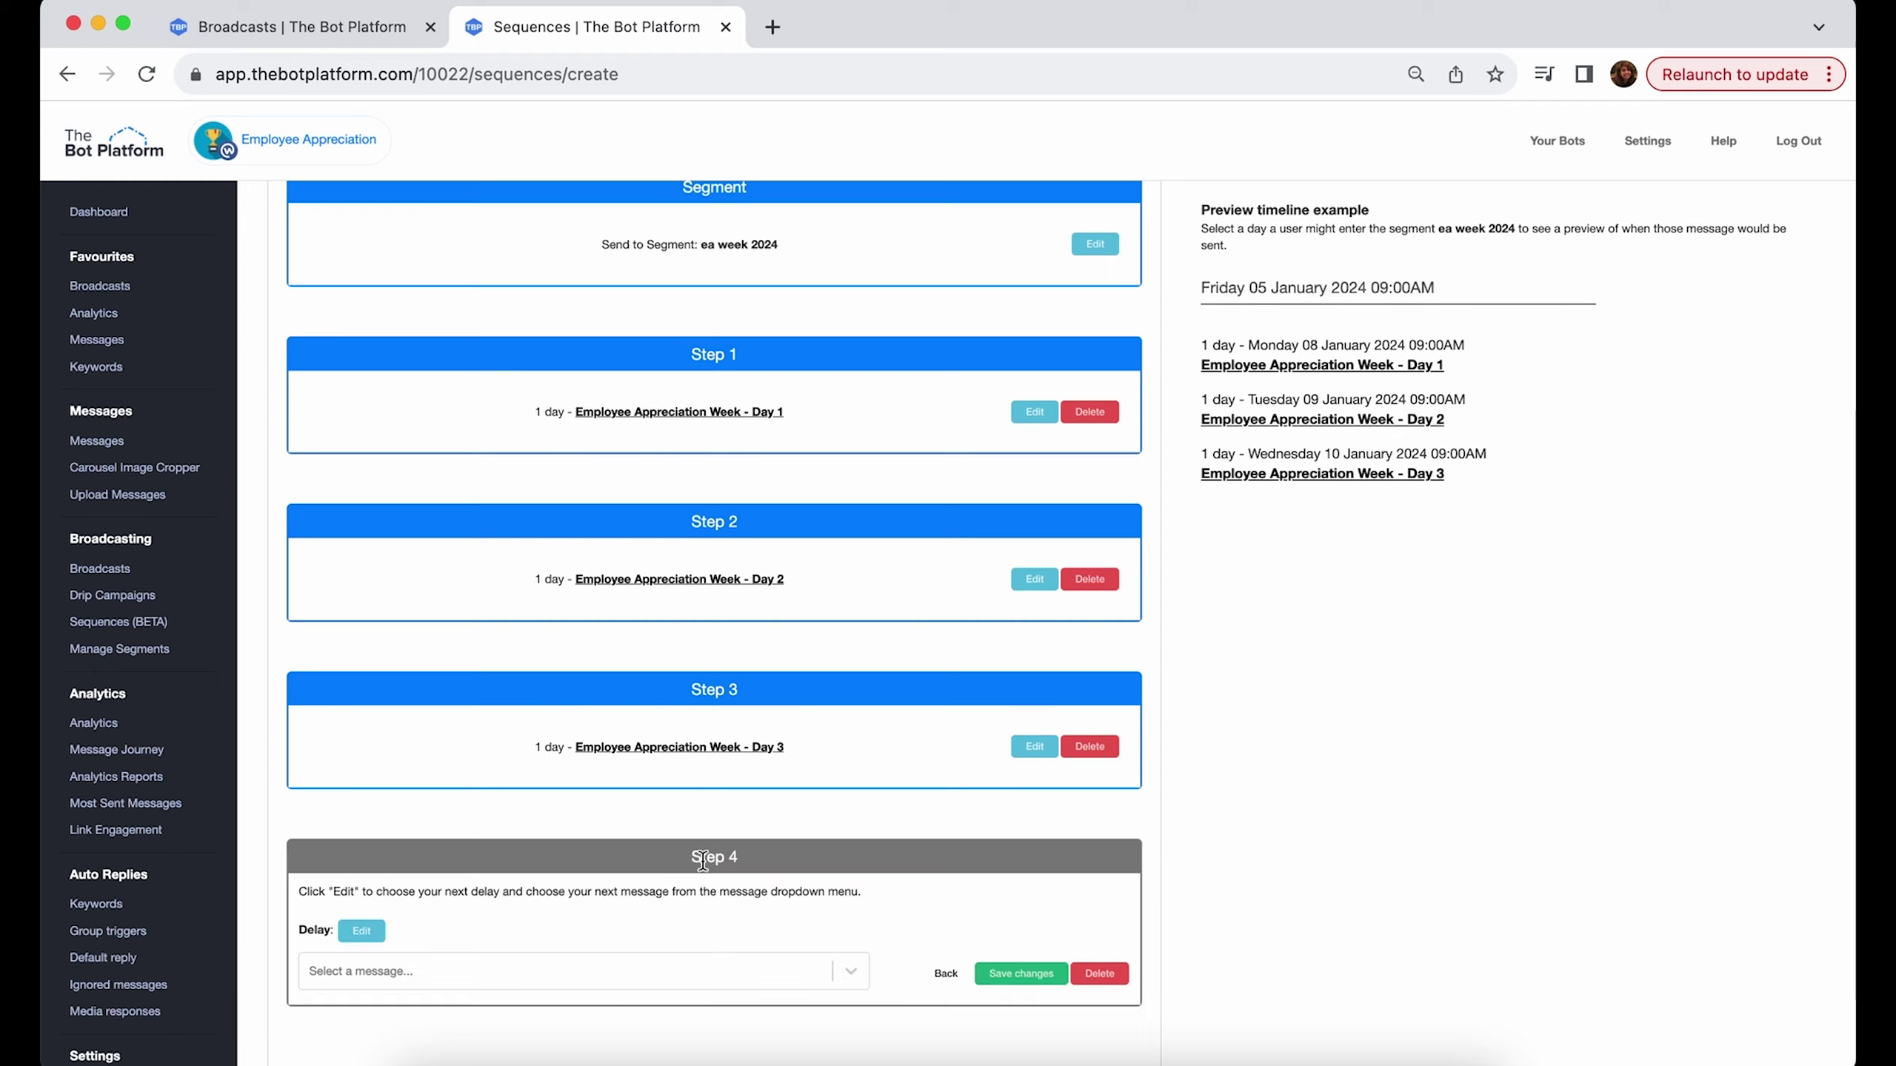
left_click(364, 932)
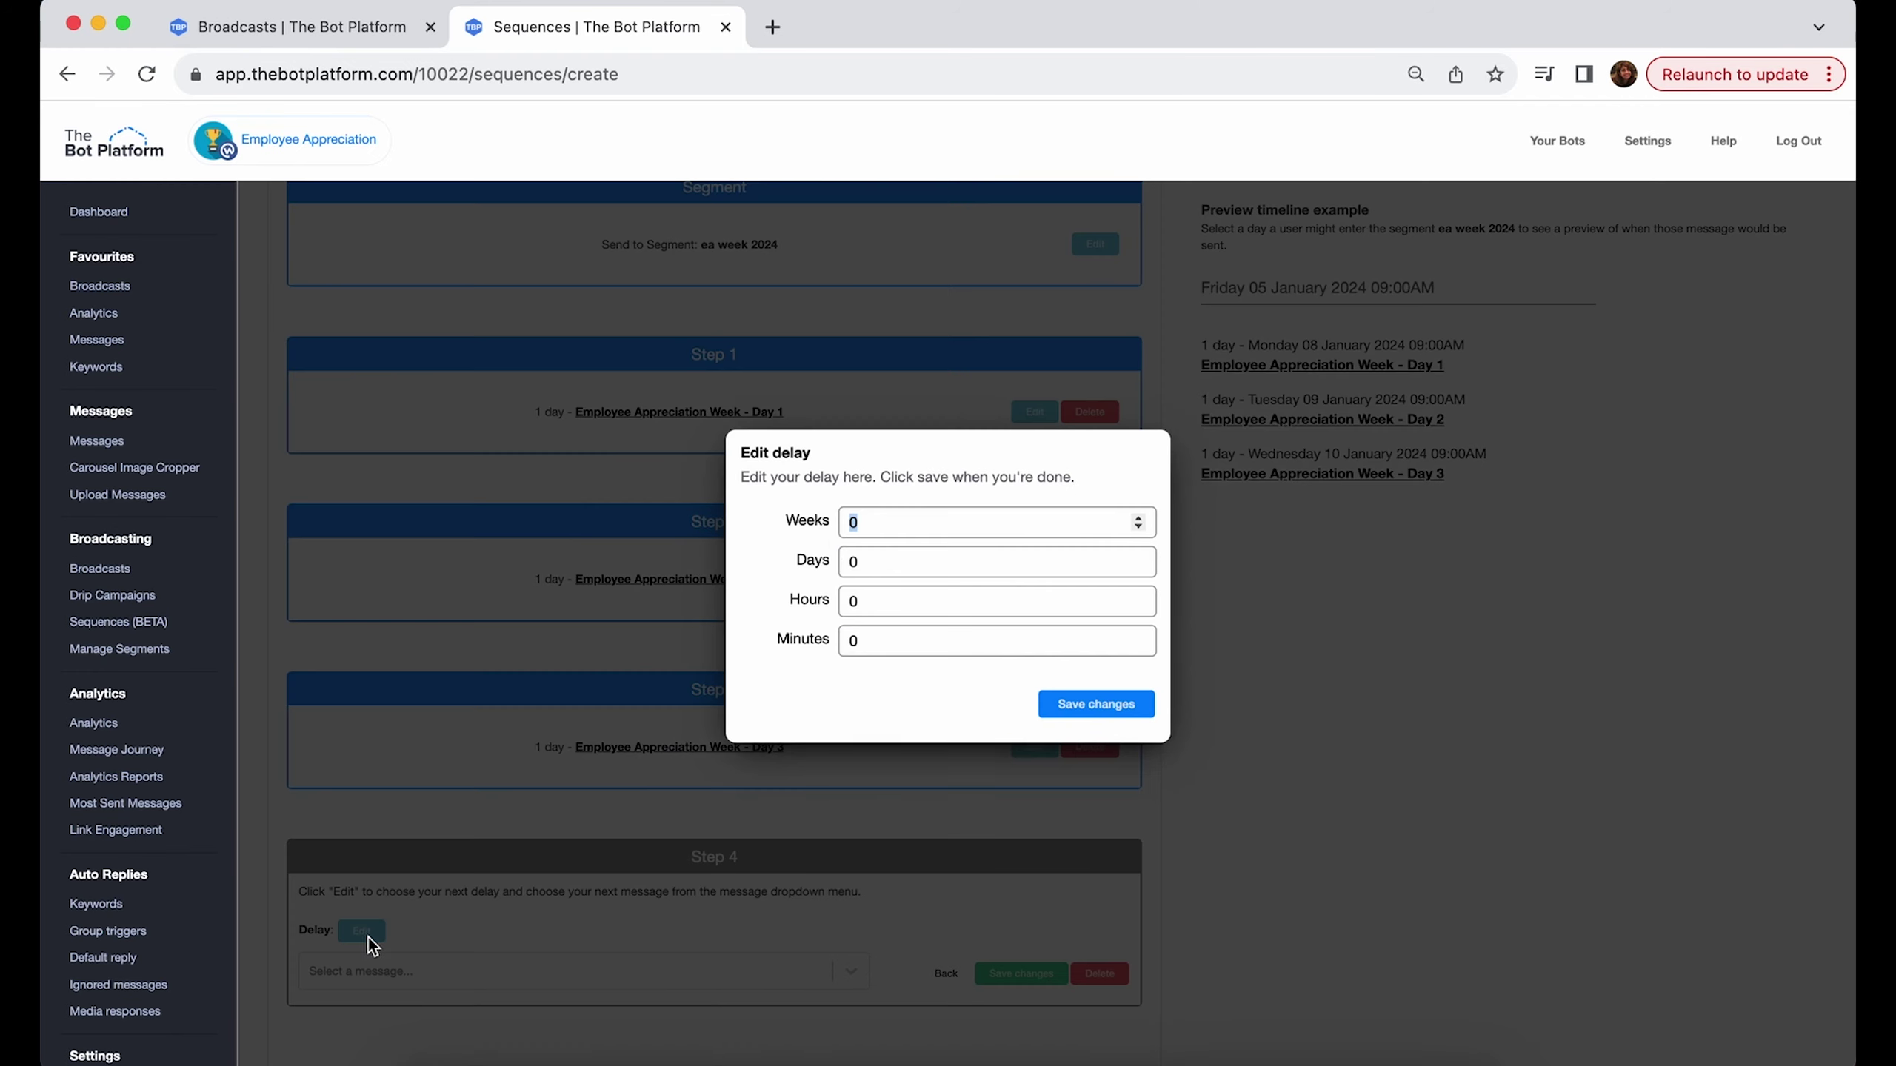
double_click(875, 569)
type("1")
left_click(1069, 705)
left_click(433, 958)
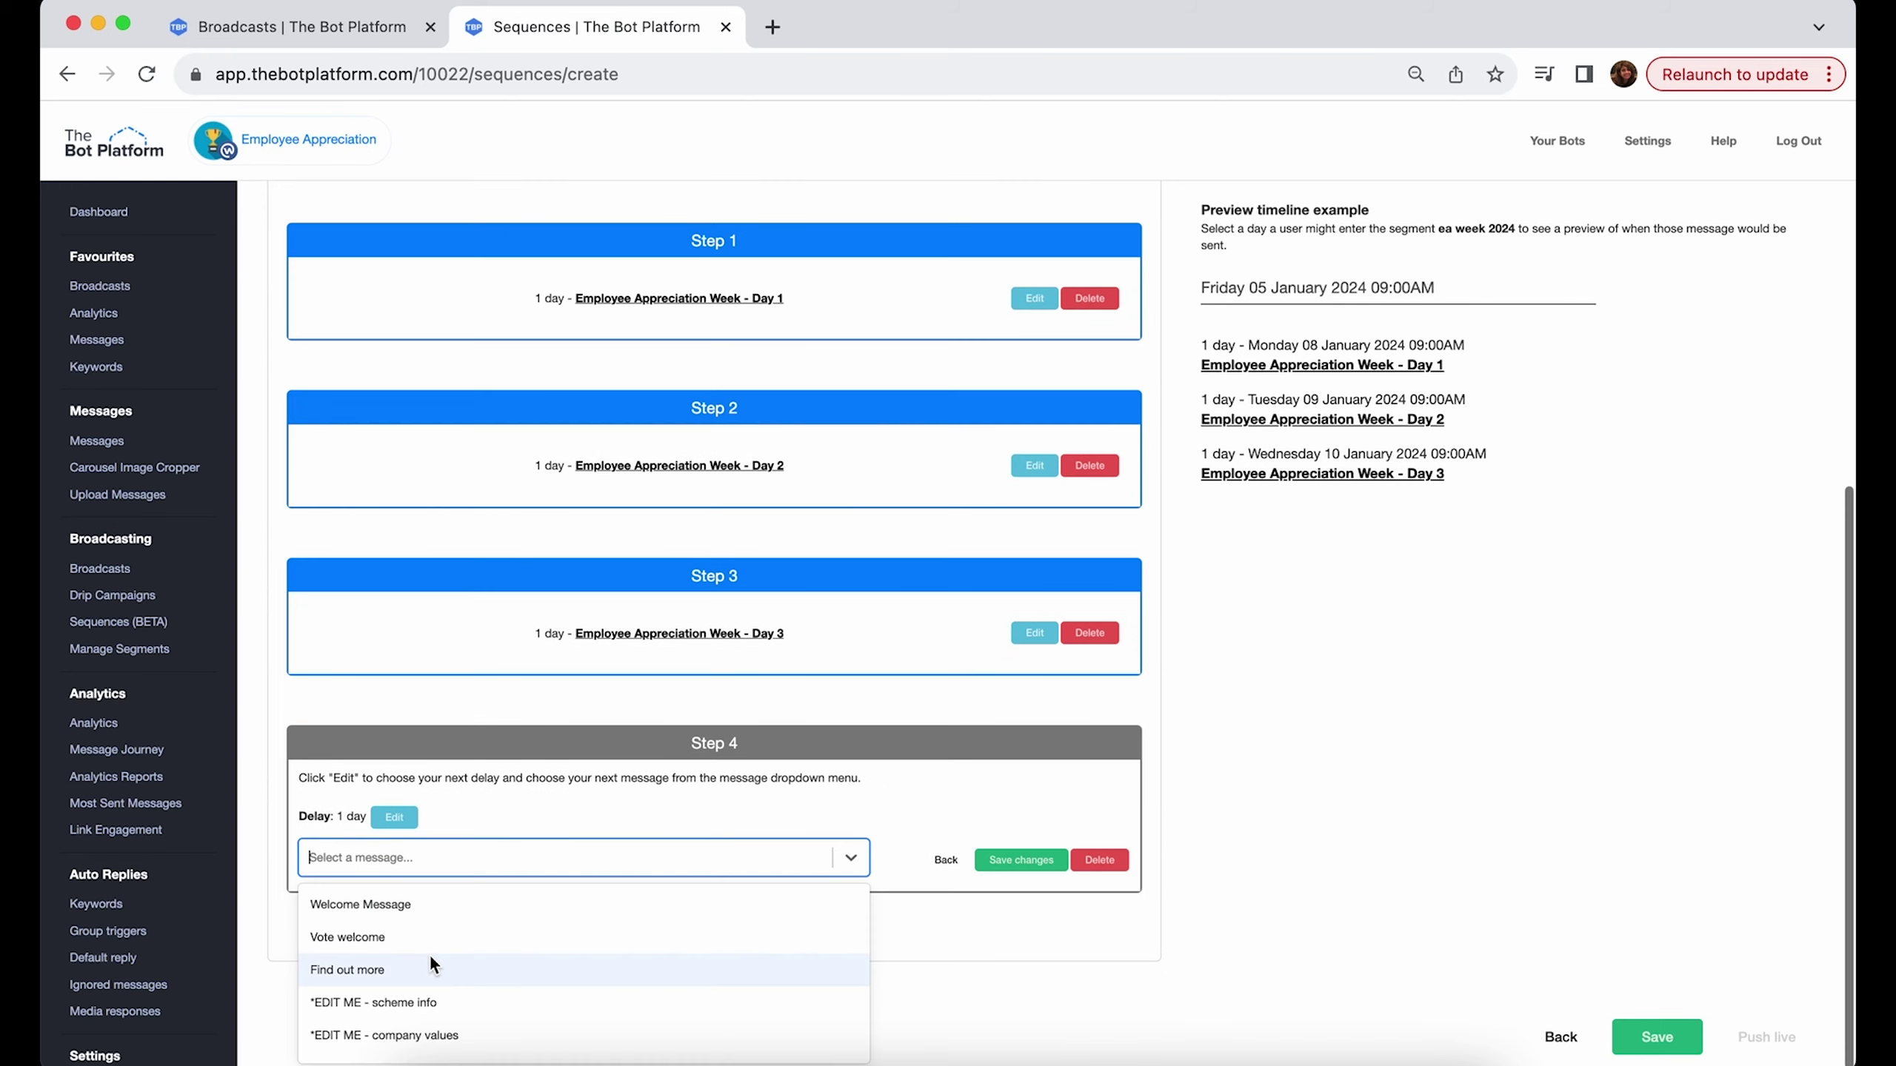
left_click(379, 857)
type("day 4")
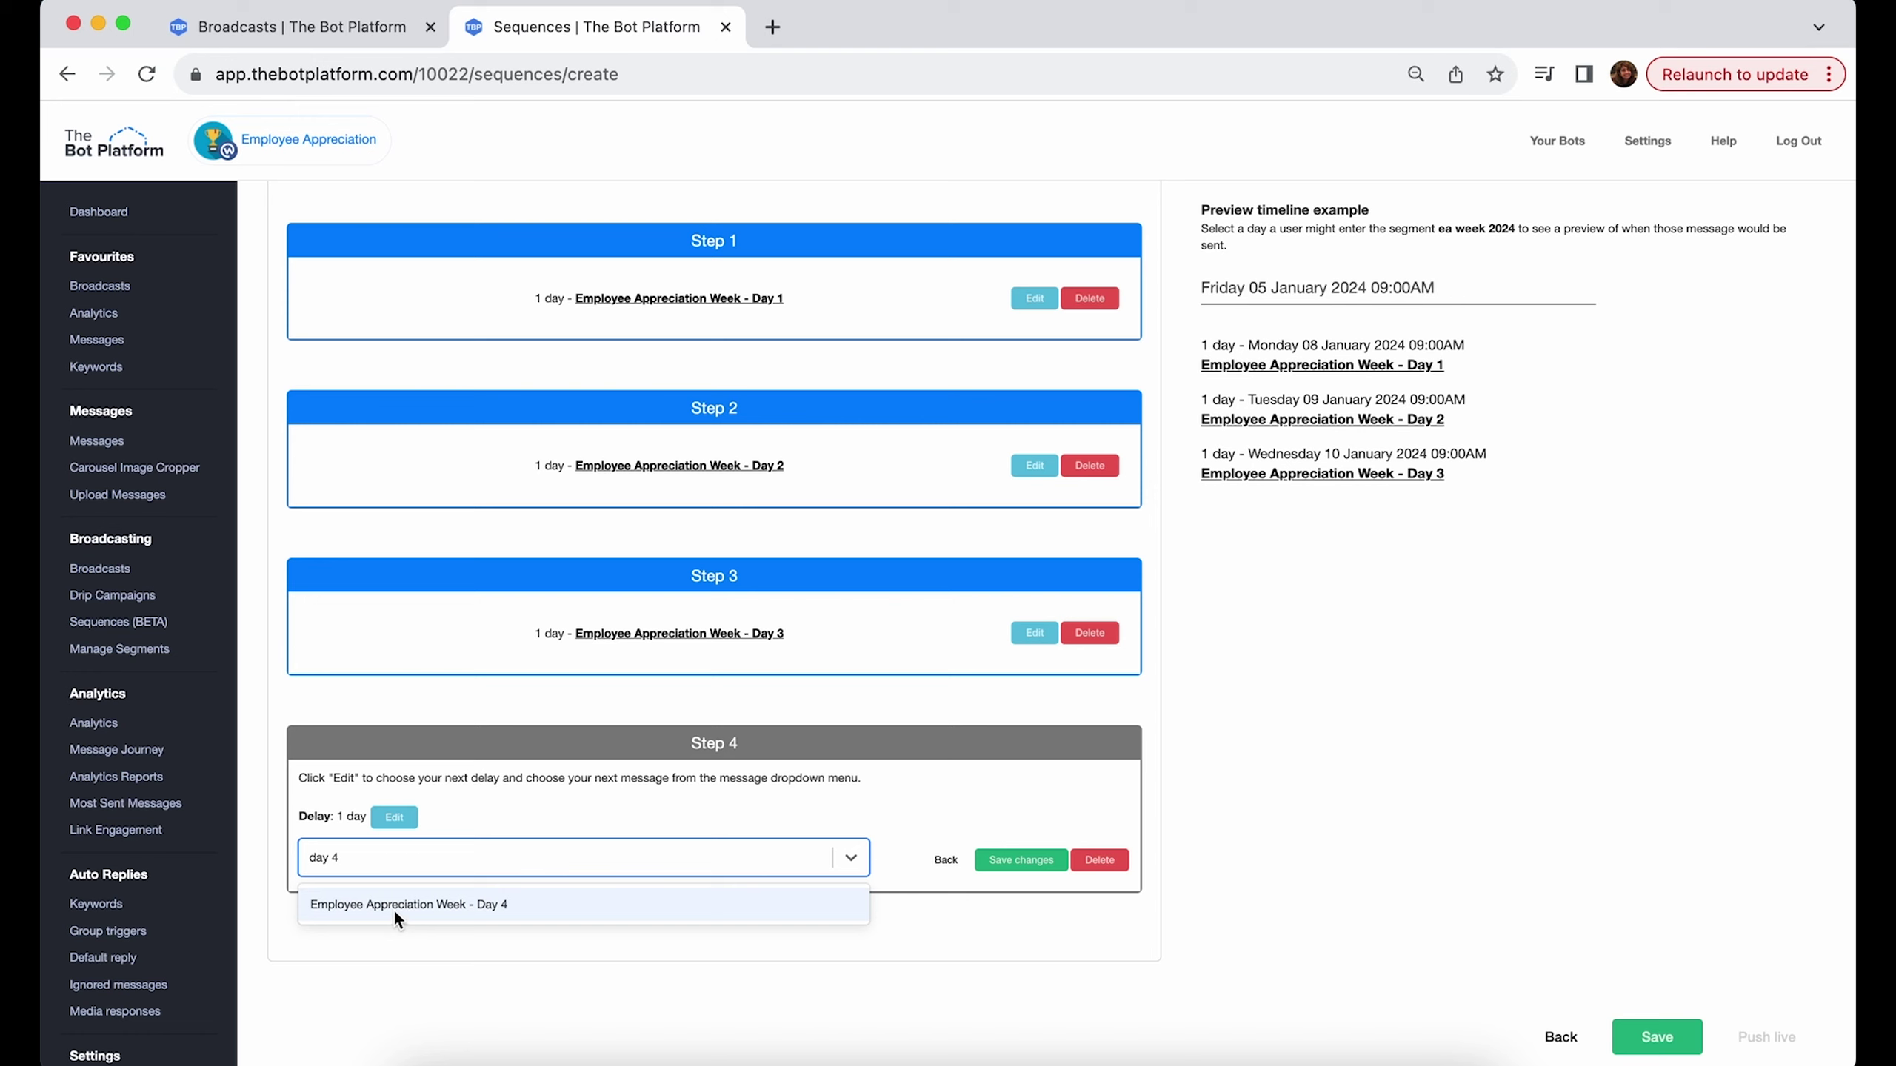
left_click(394, 909)
left_click(1037, 863)
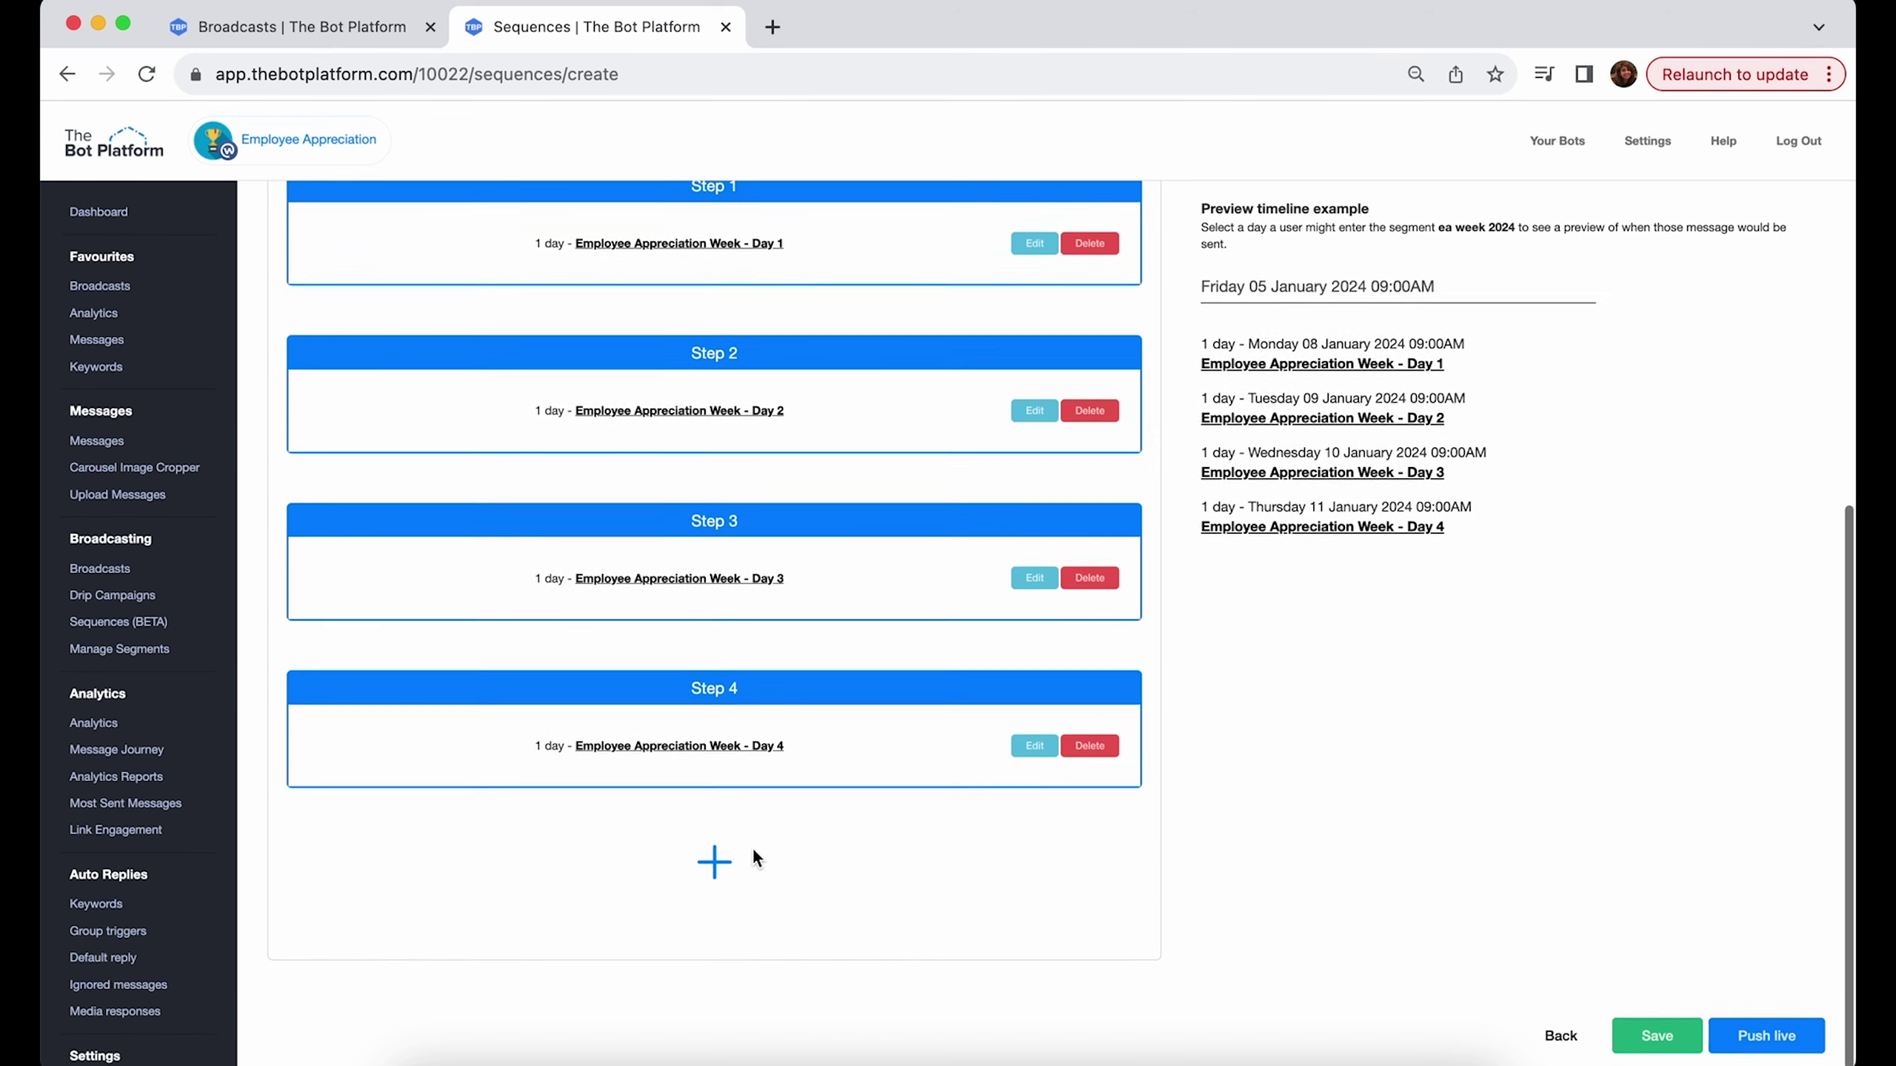
Step: Save Step 5 with a 1-day delay and the 'Employee Appreciation Week - Day 5' message, previewed Friday 12 January
left_click(714, 859)
left_click(360, 934)
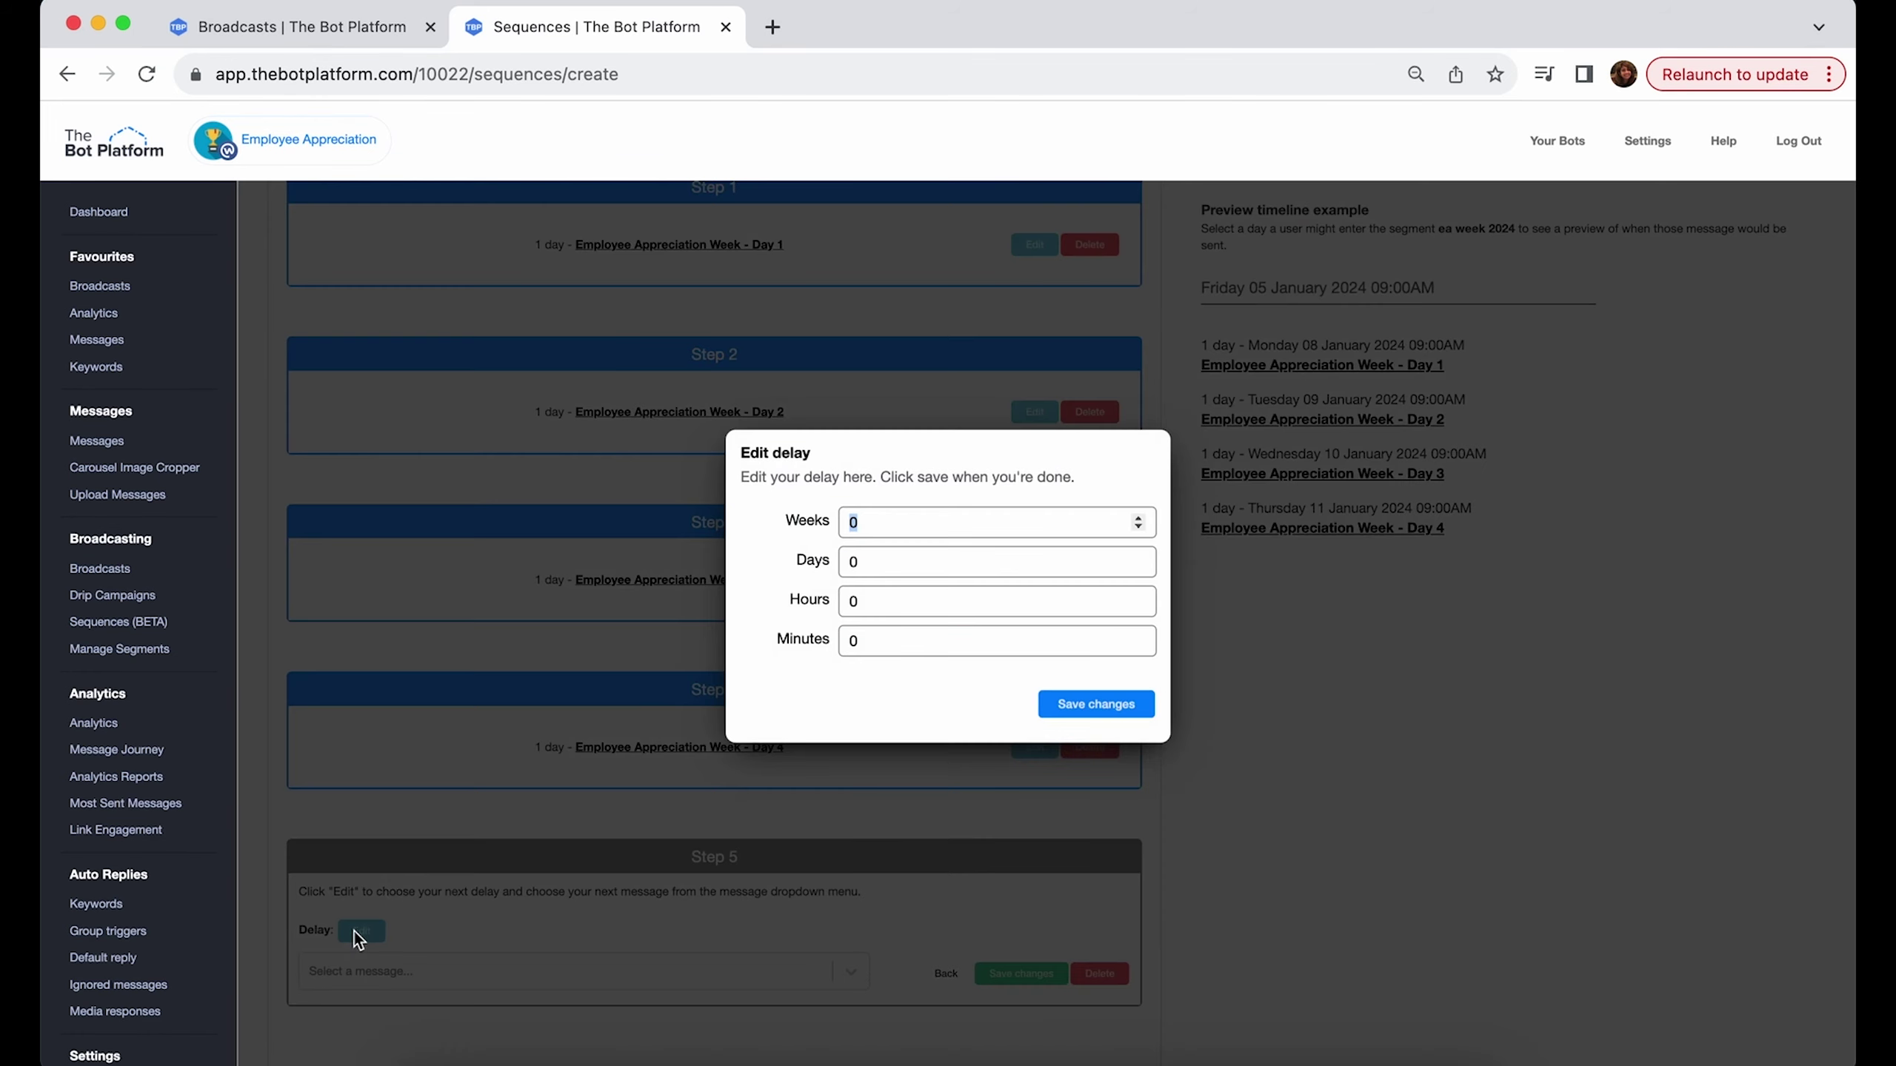
left_click(870, 561)
key("BackSpace")
type("1")
left_click(1053, 704)
left_click(679, 975)
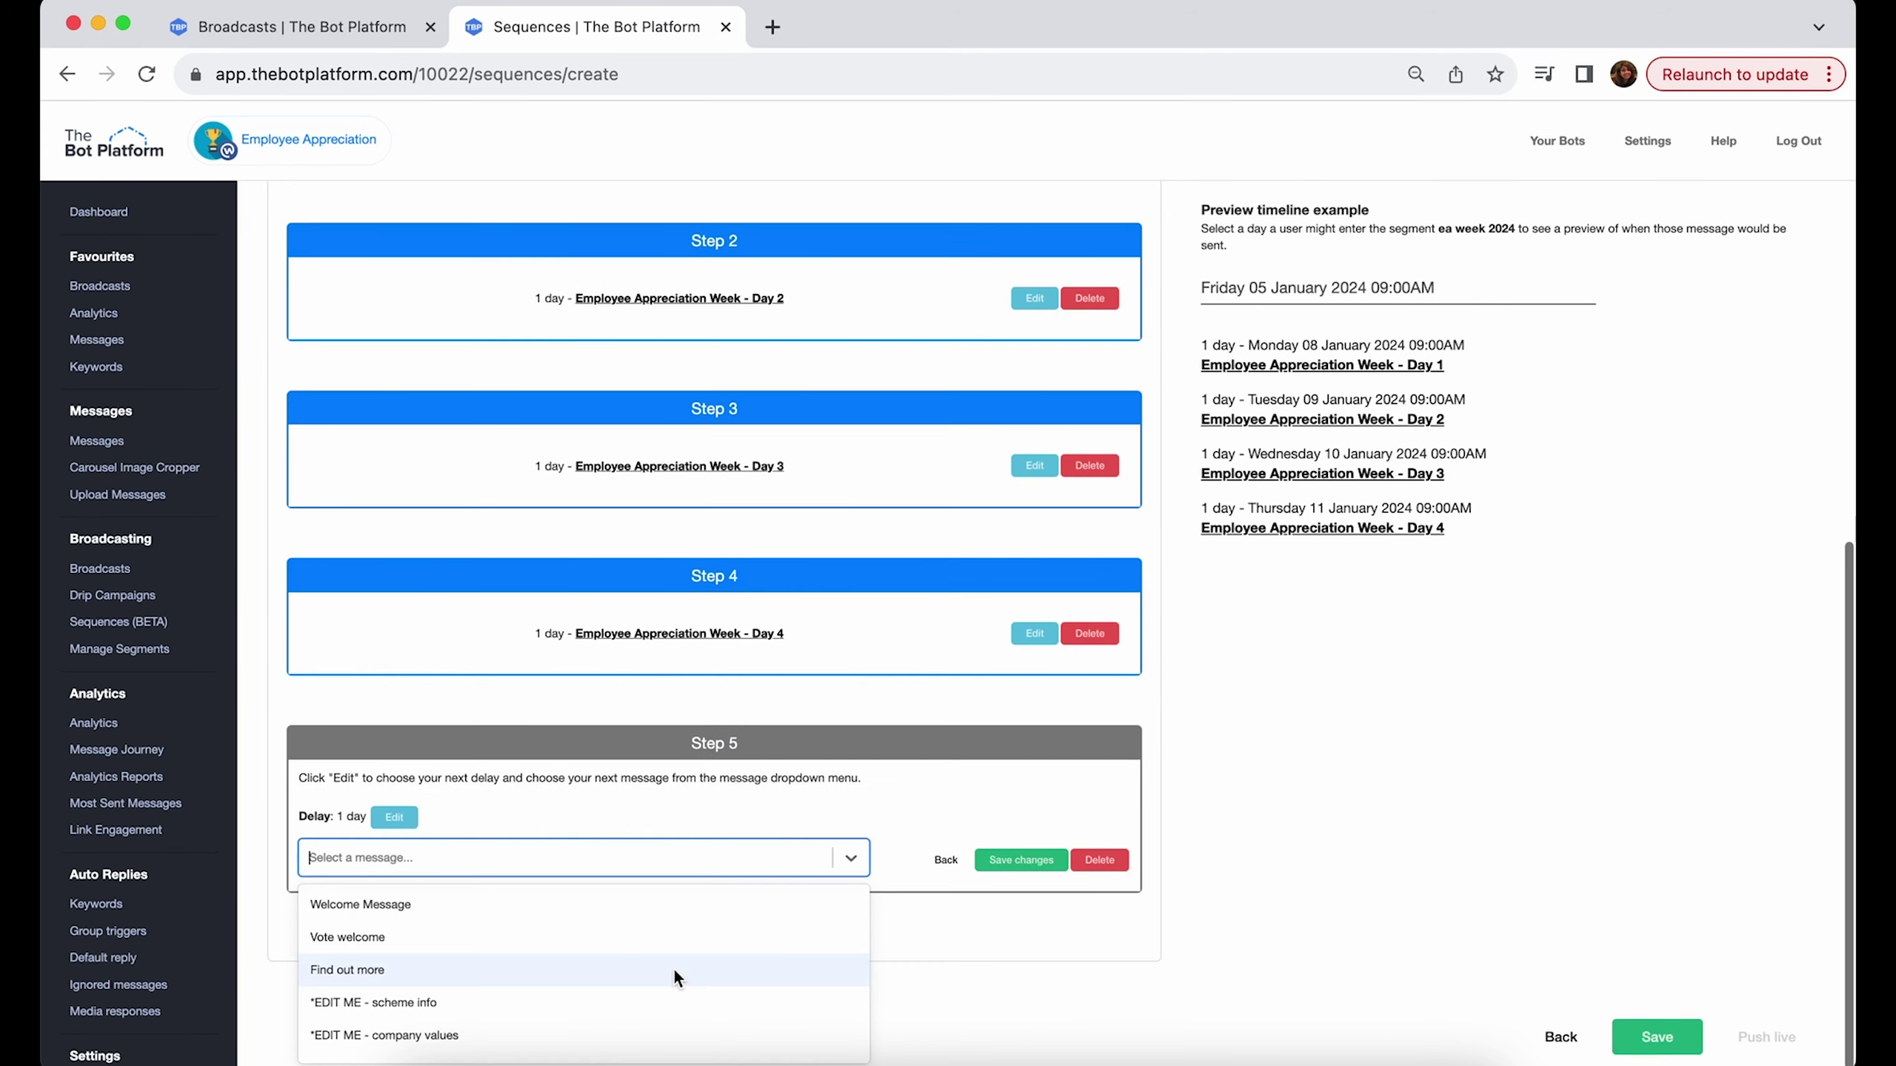
type("day")
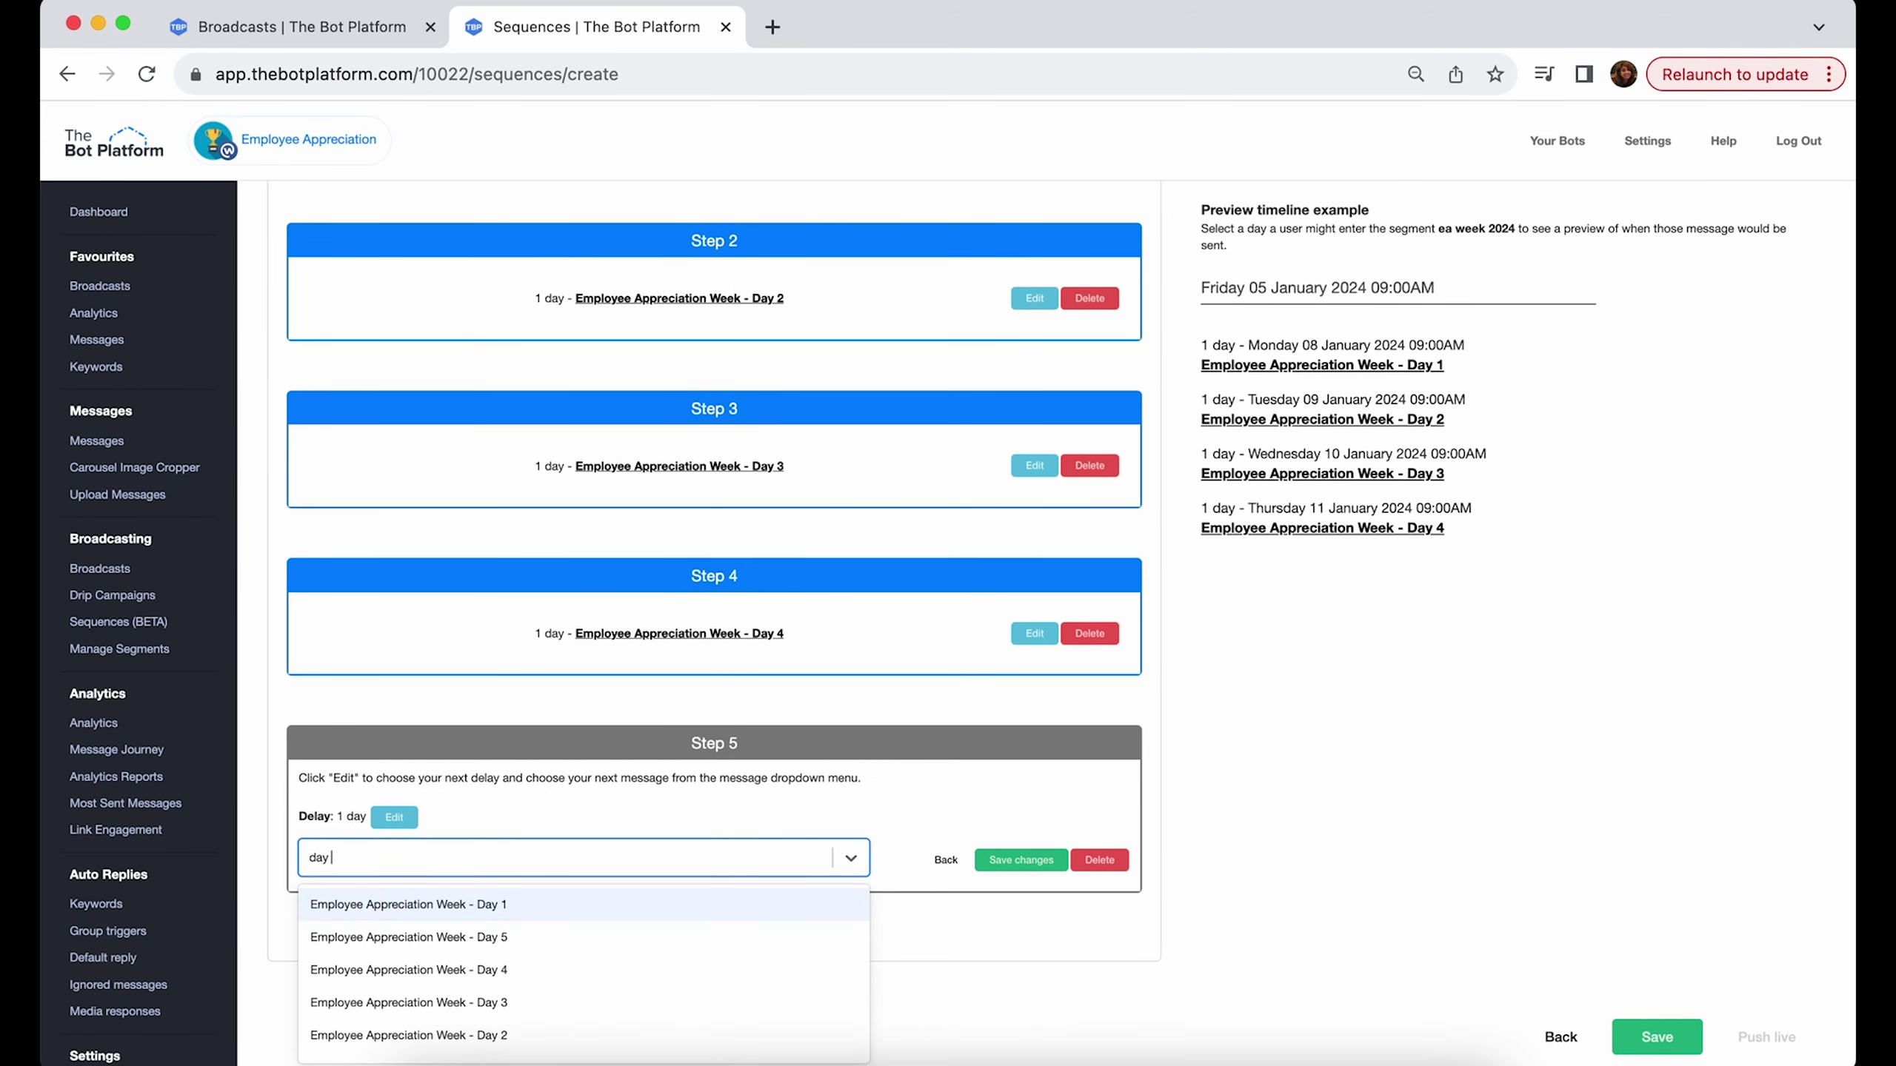
left_click(575, 946)
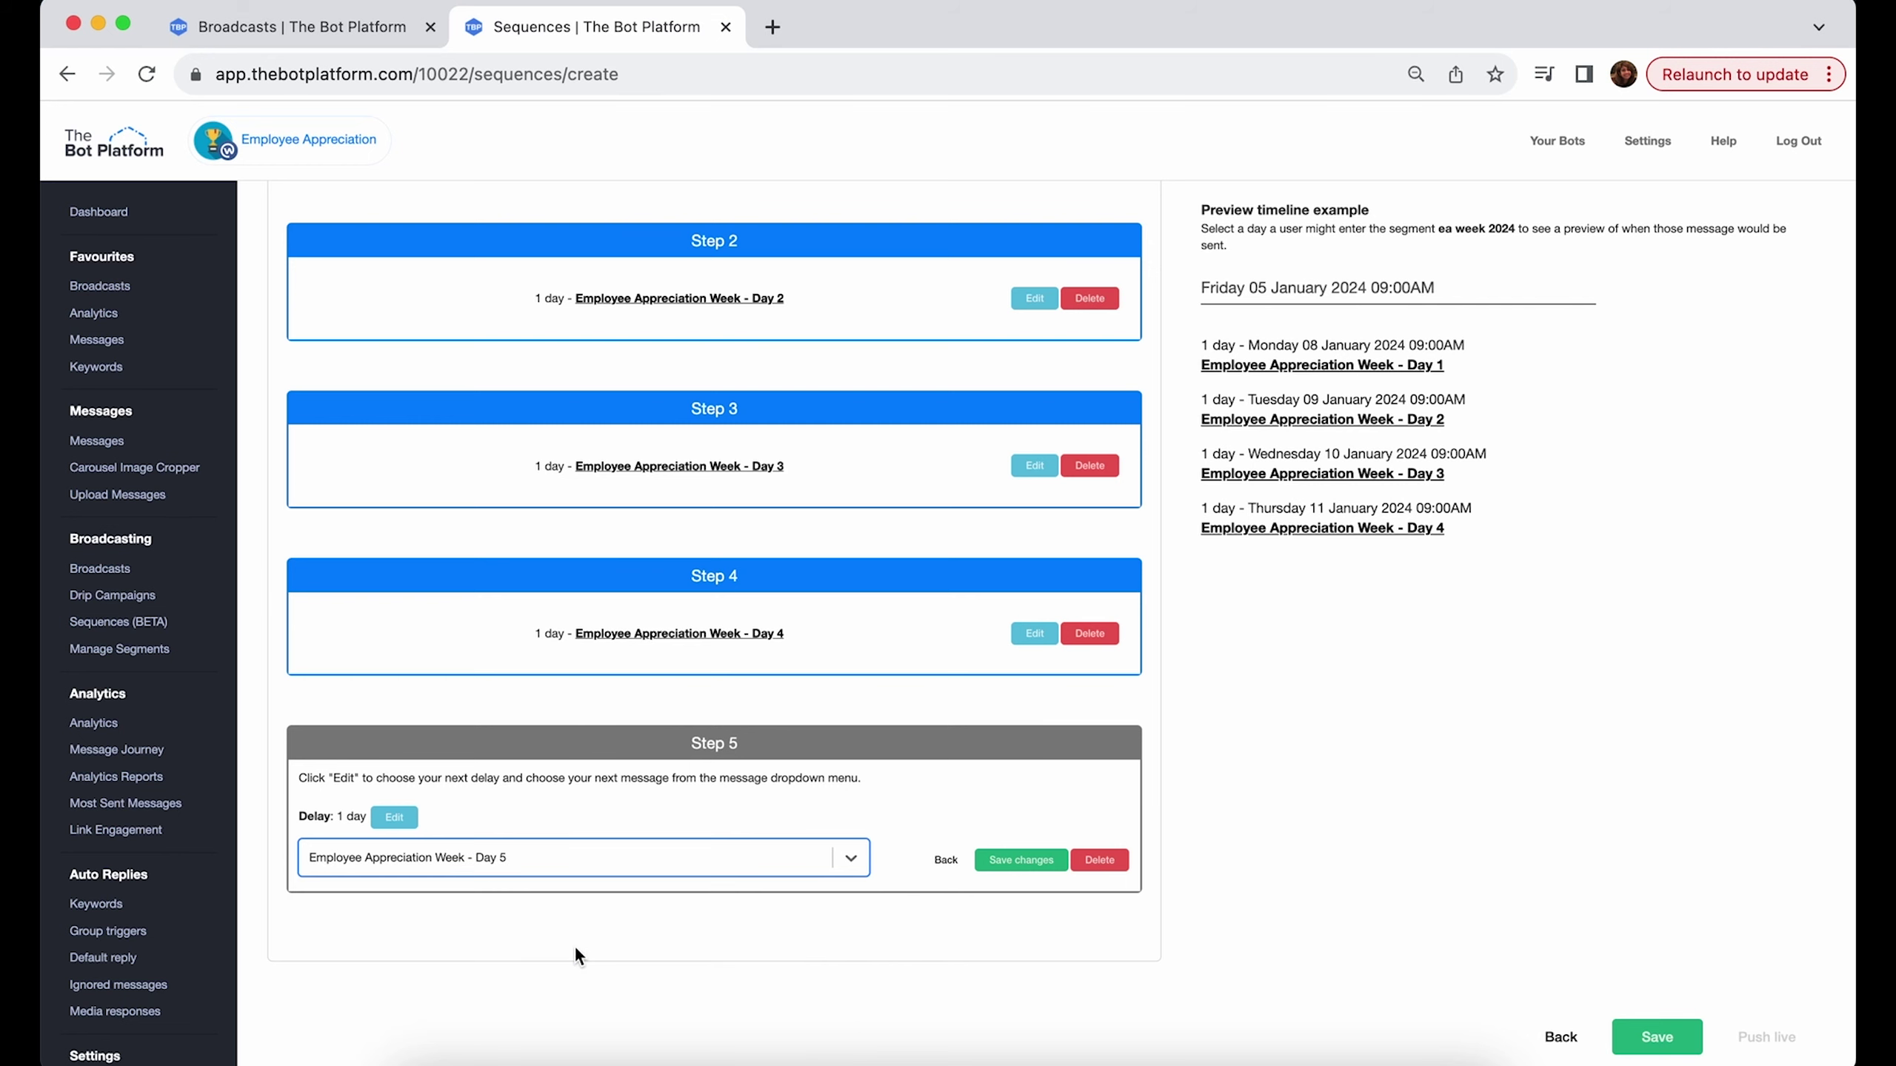
left_click(1024, 863)
scroll(1303, 777, "up", 3)
scroll(1304, 777, "up", 1)
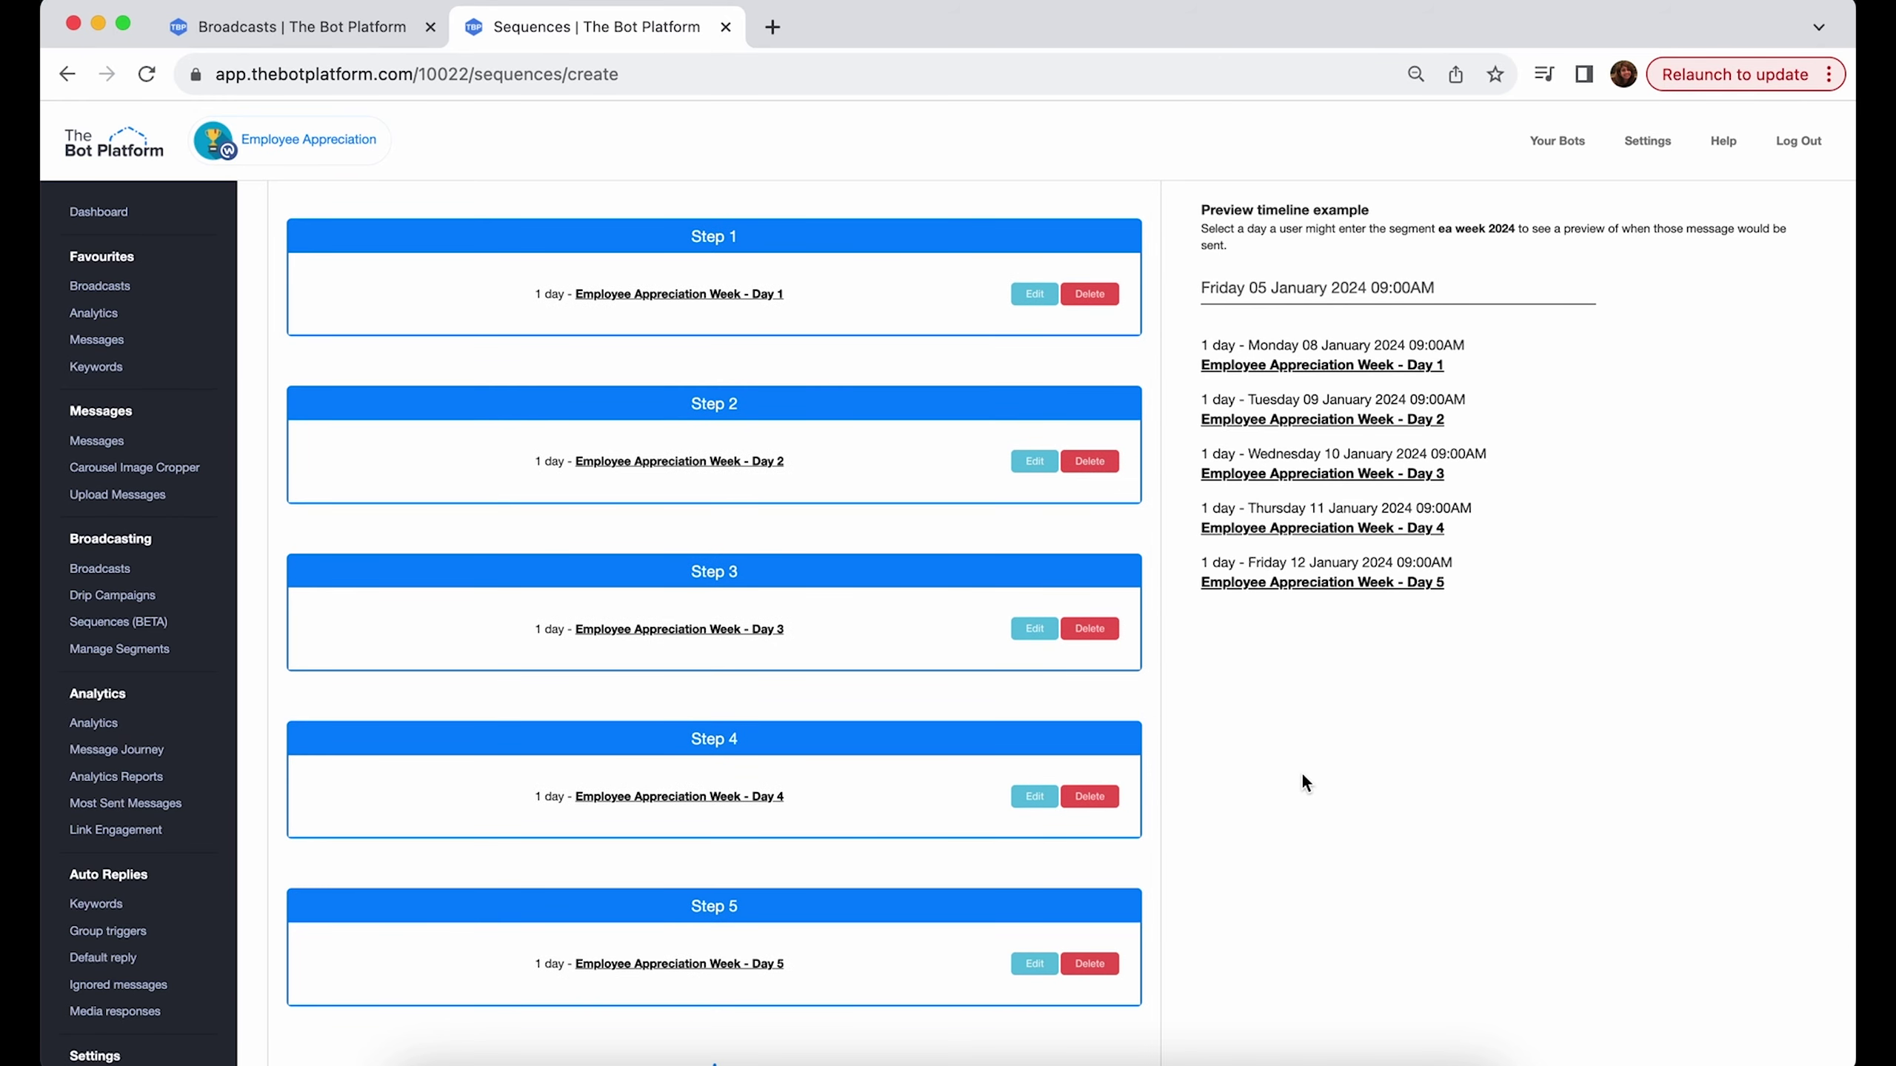